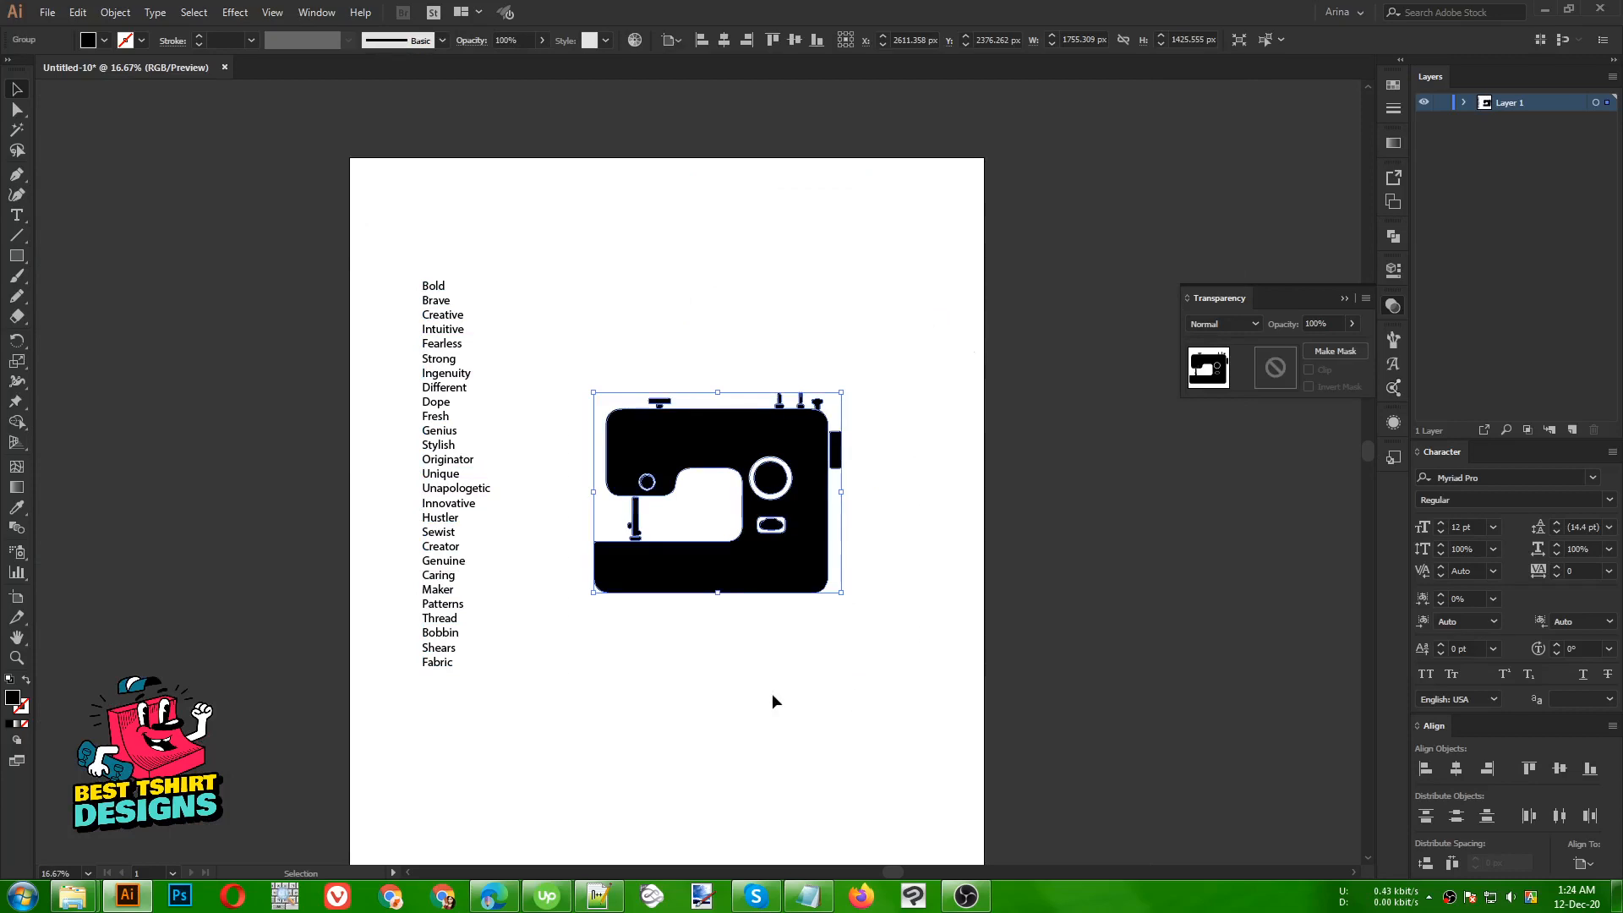
- Examine the sewing machine silhouette up close, especially the narrow gaps between the body and the small parts on top
{"action": "left_click", "coordinate": [769, 694]}
{"action": "scroll", "coordinate": [738, 518], "scroll_direction": "up", "scroll_amount": 1}
{"action": "scroll", "coordinate": [737, 523], "scroll_direction": "up", "scroll_amount": 1}
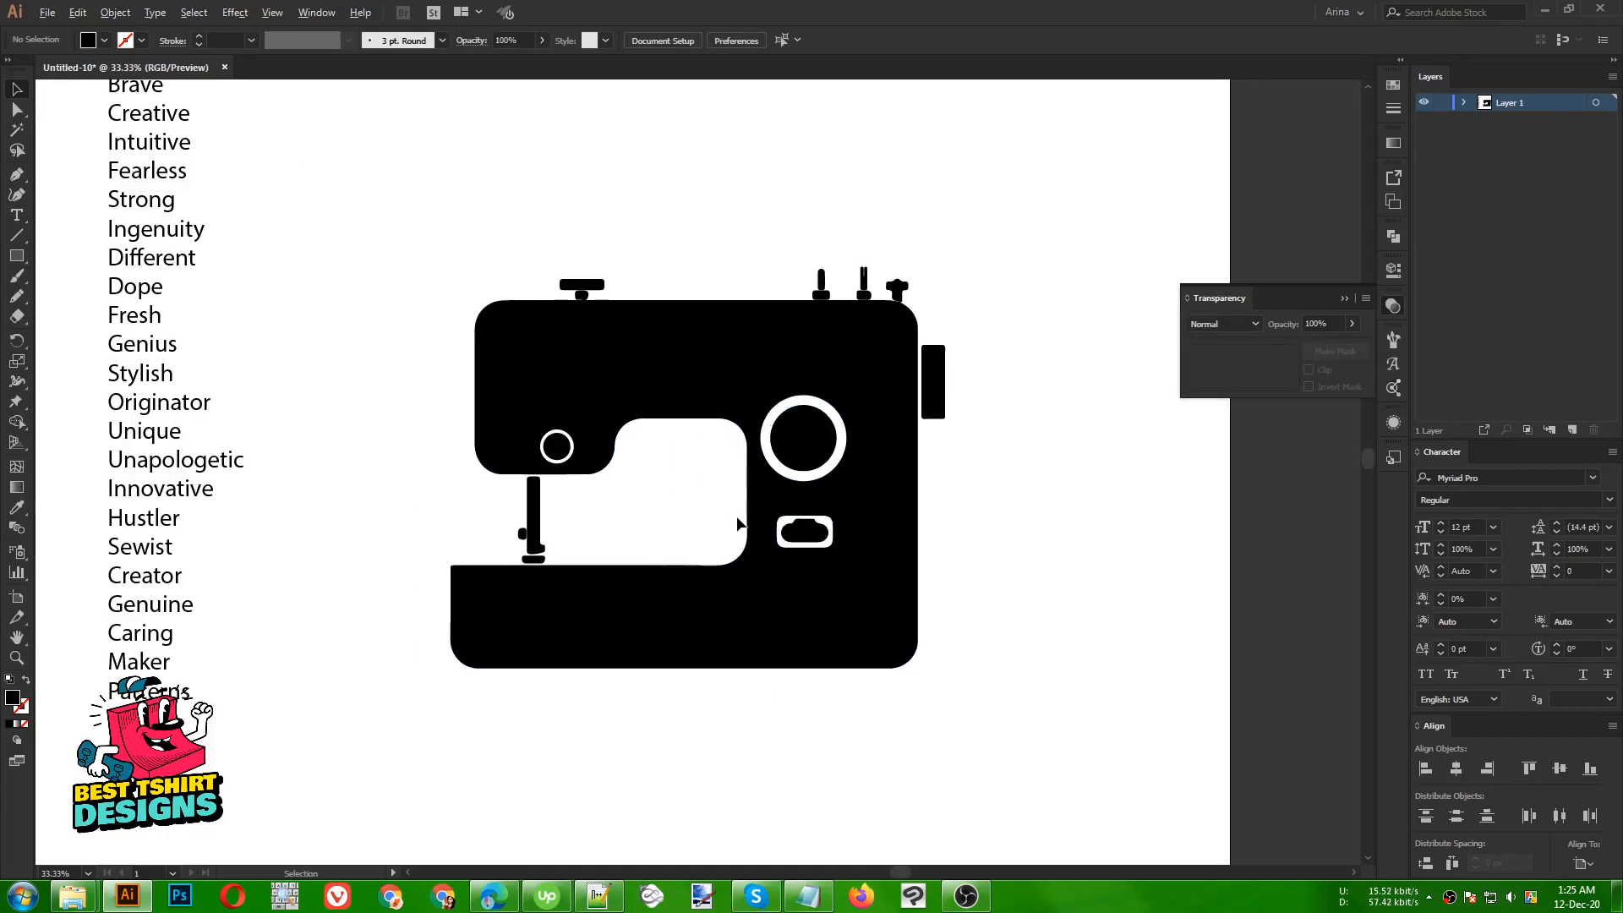
{"action": "scroll", "coordinate": [737, 524], "scroll_direction": "down", "scroll_amount": 1}
{"action": "left_click_drag", "start_coordinate": [457, 278], "coordinate": [931, 680]}
{"action": "left_click", "coordinate": [647, 708]}
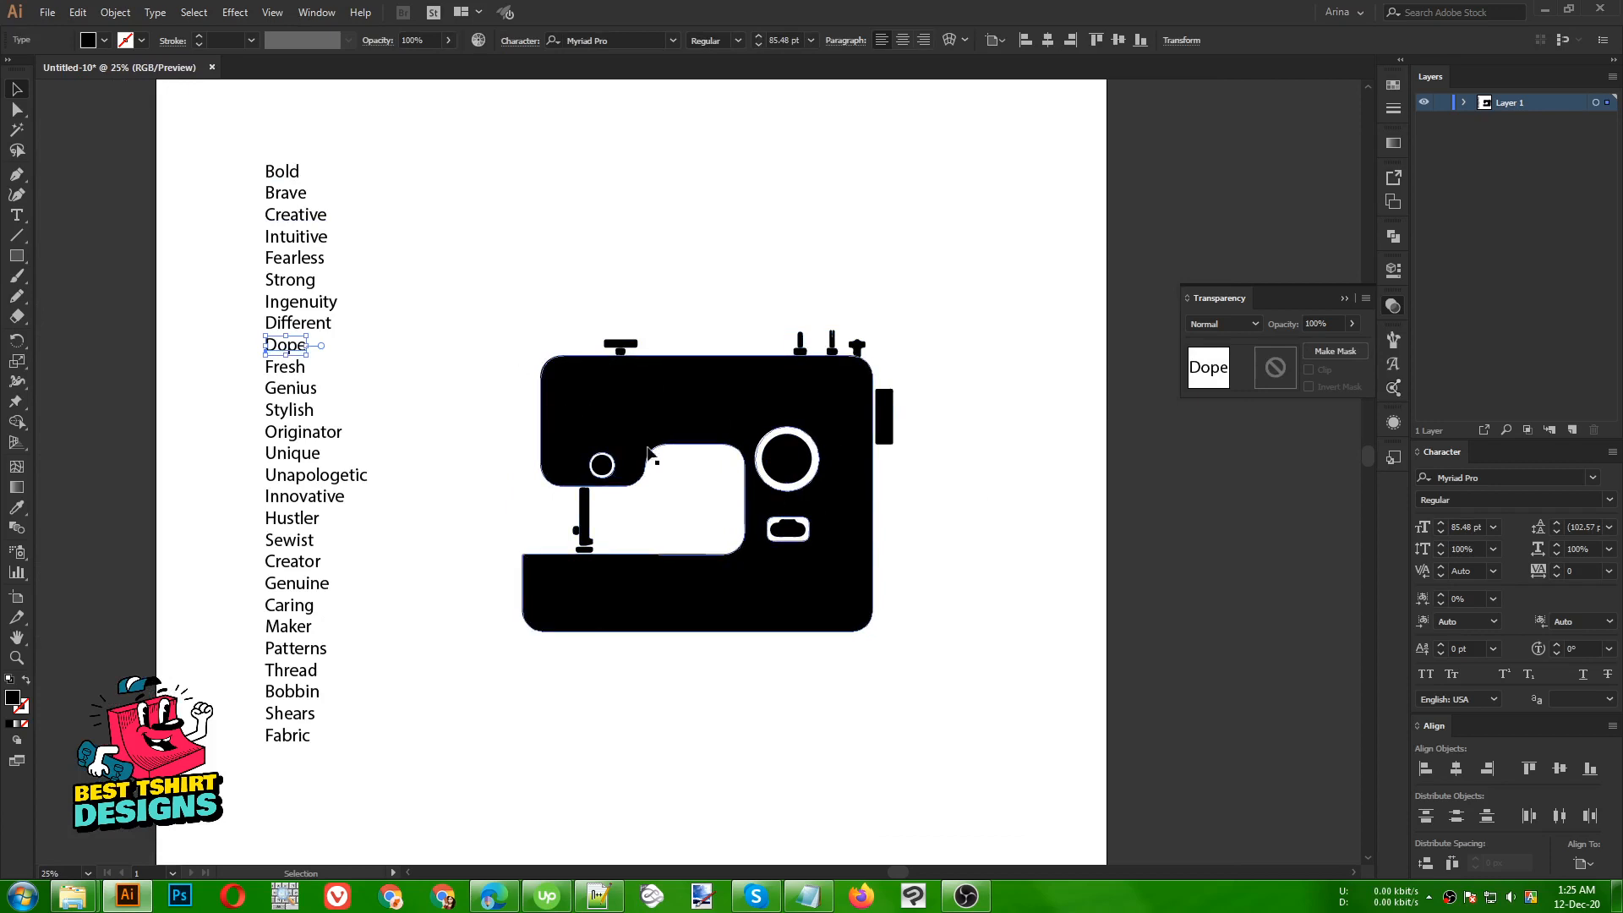
{"action": "left_click", "coordinate": [693, 505]}
{"action": "left_click_drag", "start_coordinate": [529, 296], "coordinate": [901, 683]}
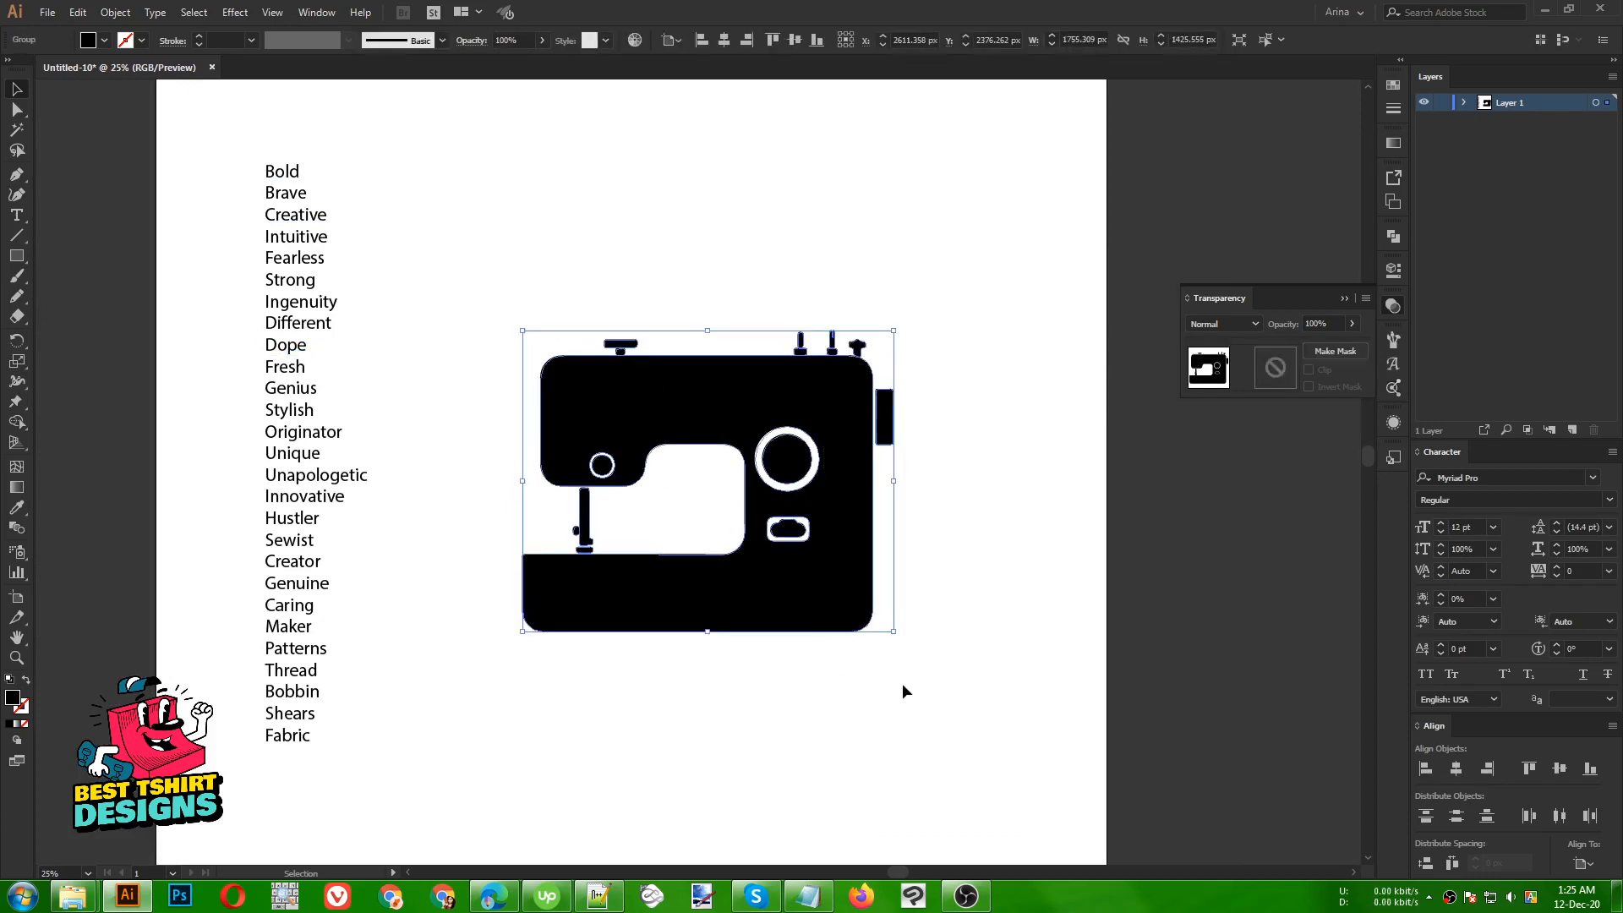
{"action": "scroll", "coordinate": [779, 574], "scroll_direction": "up", "scroll_amount": 3}
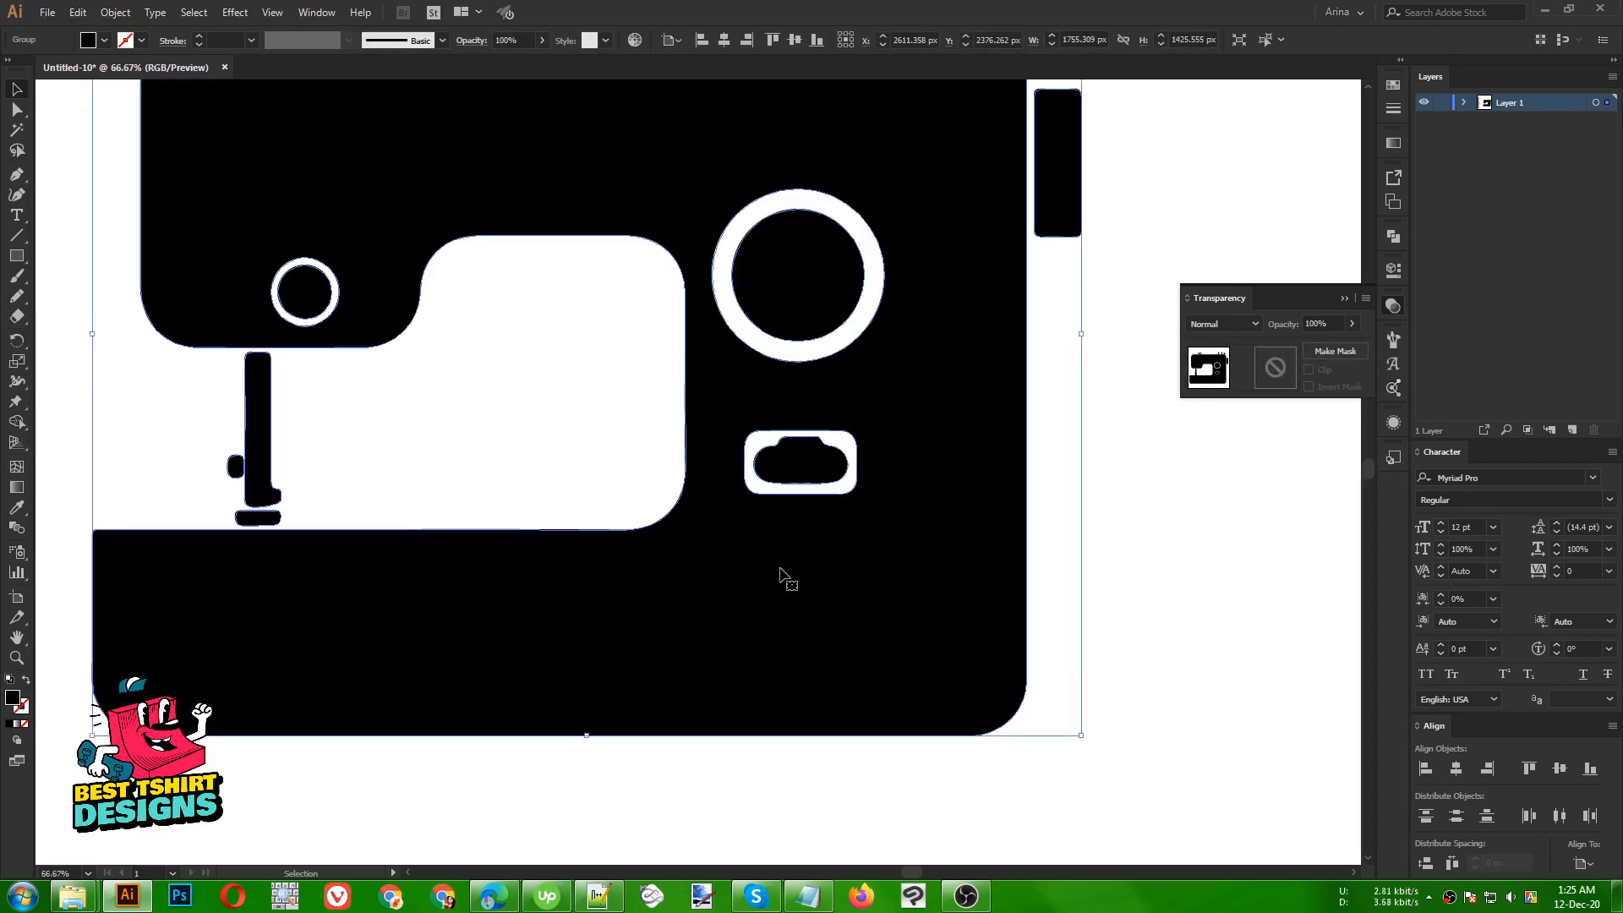
{"action": "scroll", "coordinate": [837, 603], "scroll_direction": "down", "scroll_amount": 1}
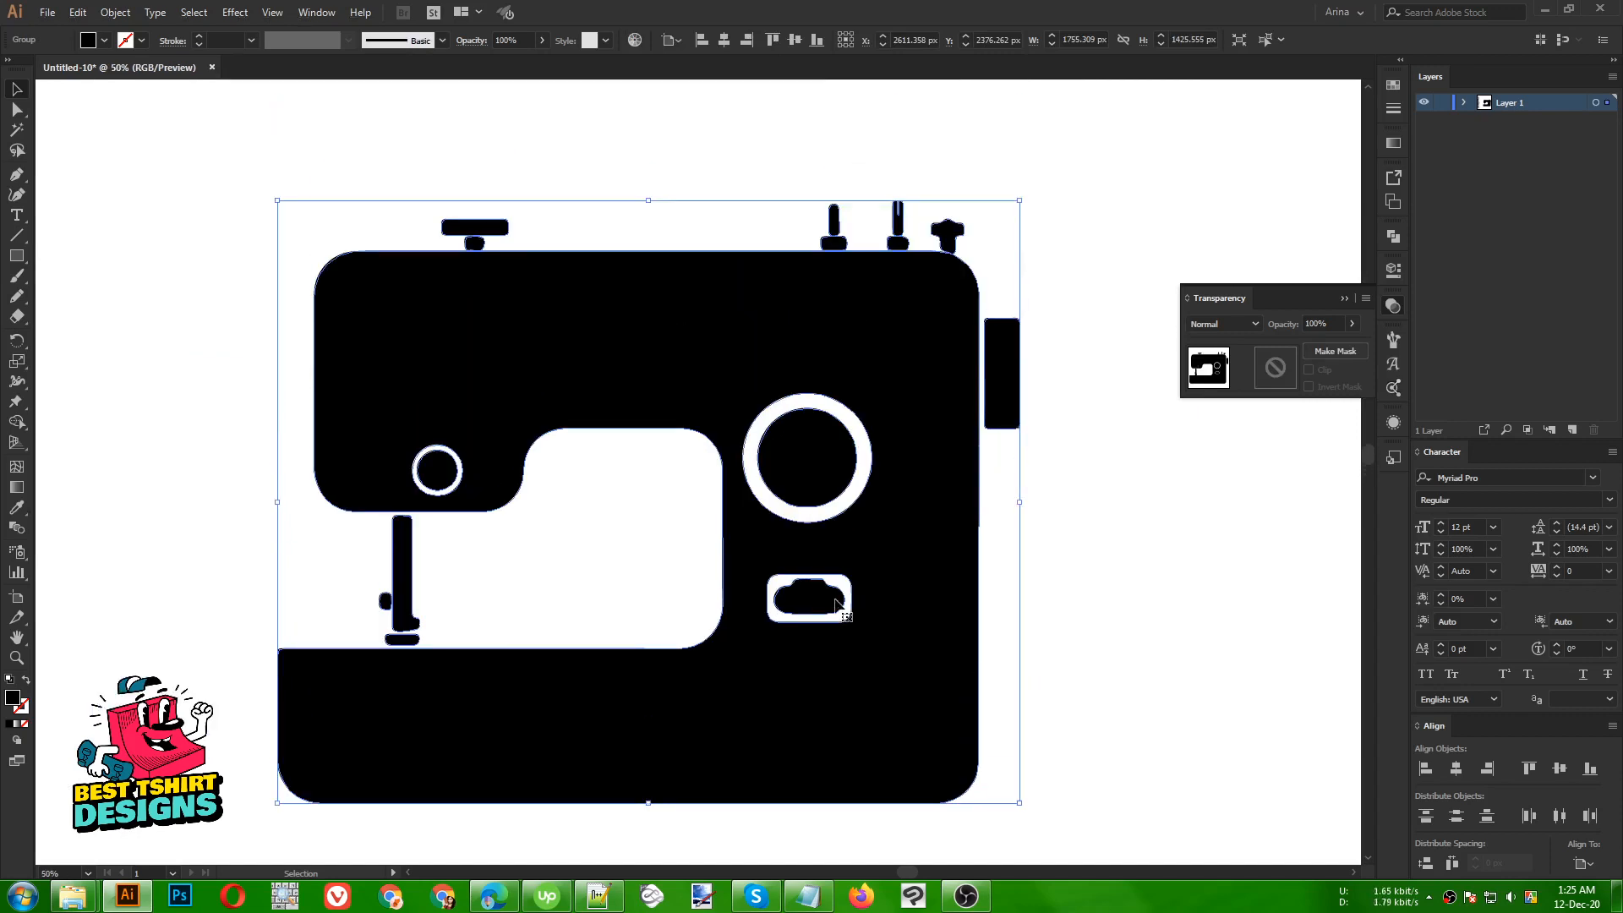
{"action": "scroll", "coordinate": [840, 236], "scroll_direction": "up", "scroll_amount": 4}
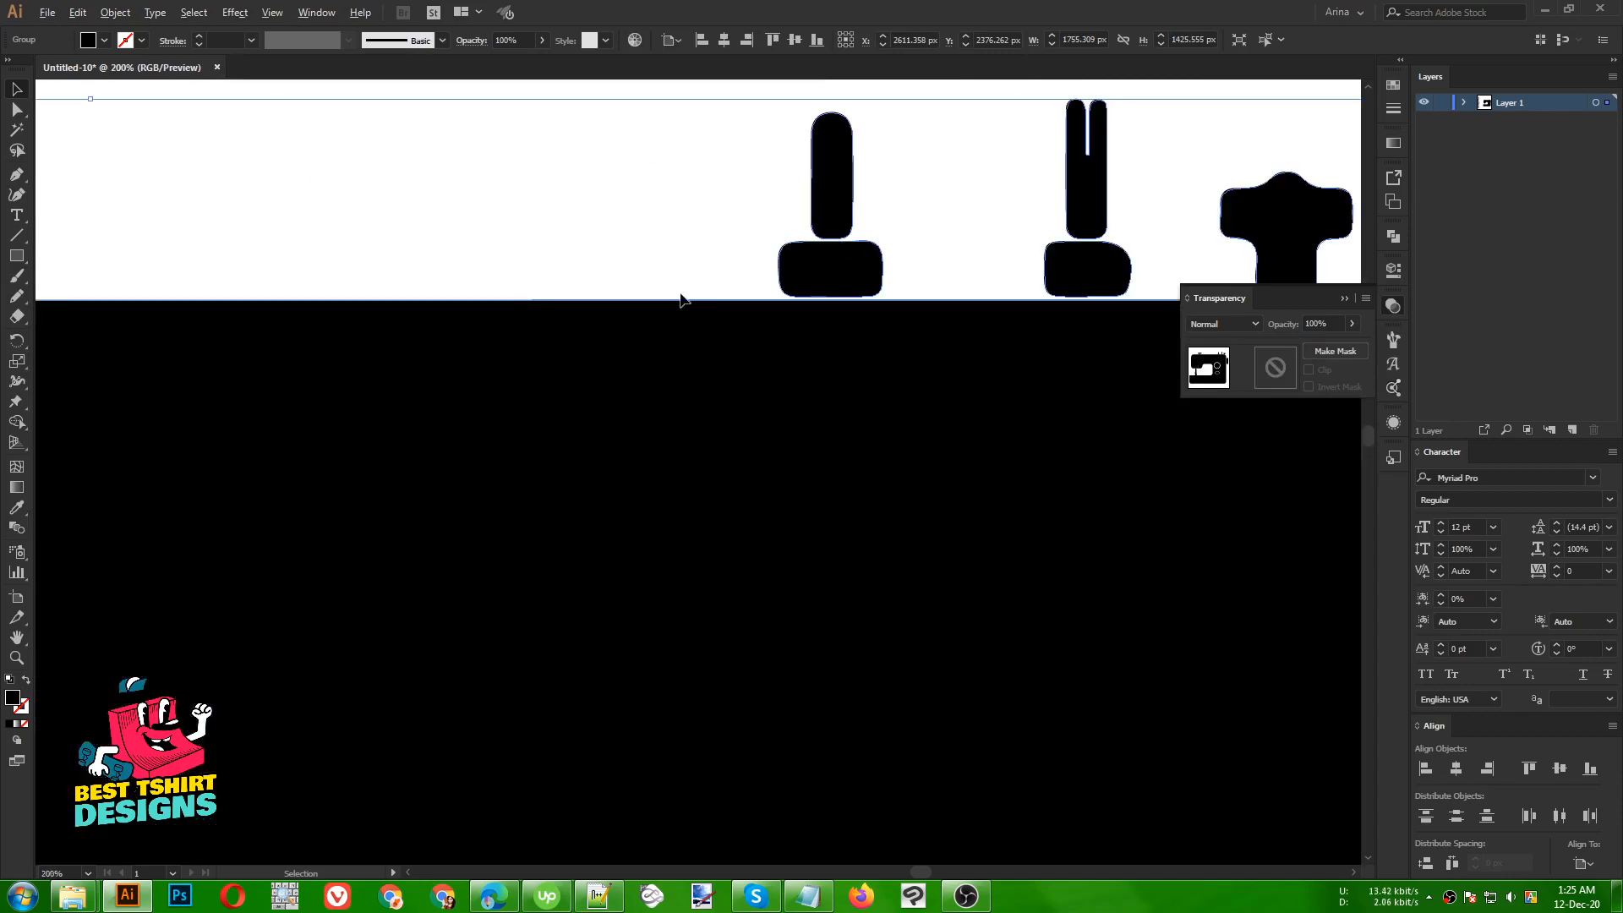
{"action": "scroll", "coordinate": [681, 300], "scroll_direction": "down", "scroll_amount": 2}
{"action": "scroll", "coordinate": [683, 300], "scroll_direction": "down", "scroll_amount": 1}
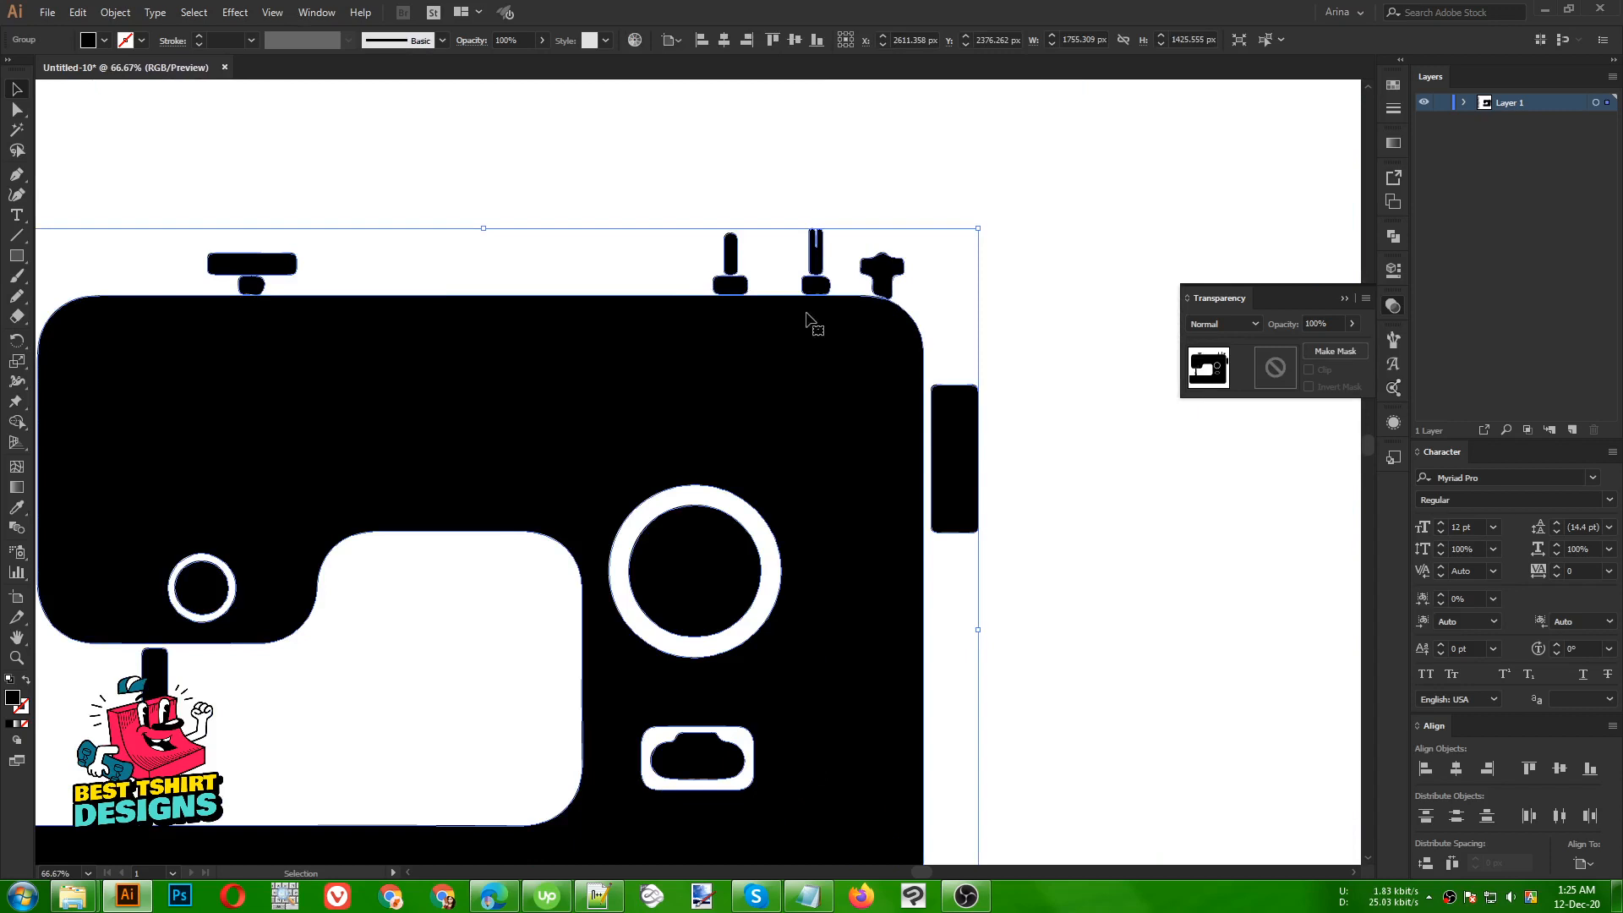
{"action": "scroll", "coordinate": [213, 286], "scroll_direction": "up", "scroll_amount": 2}
{"action": "scroll", "coordinate": [499, 406], "scroll_direction": "up", "scroll_amount": 1}
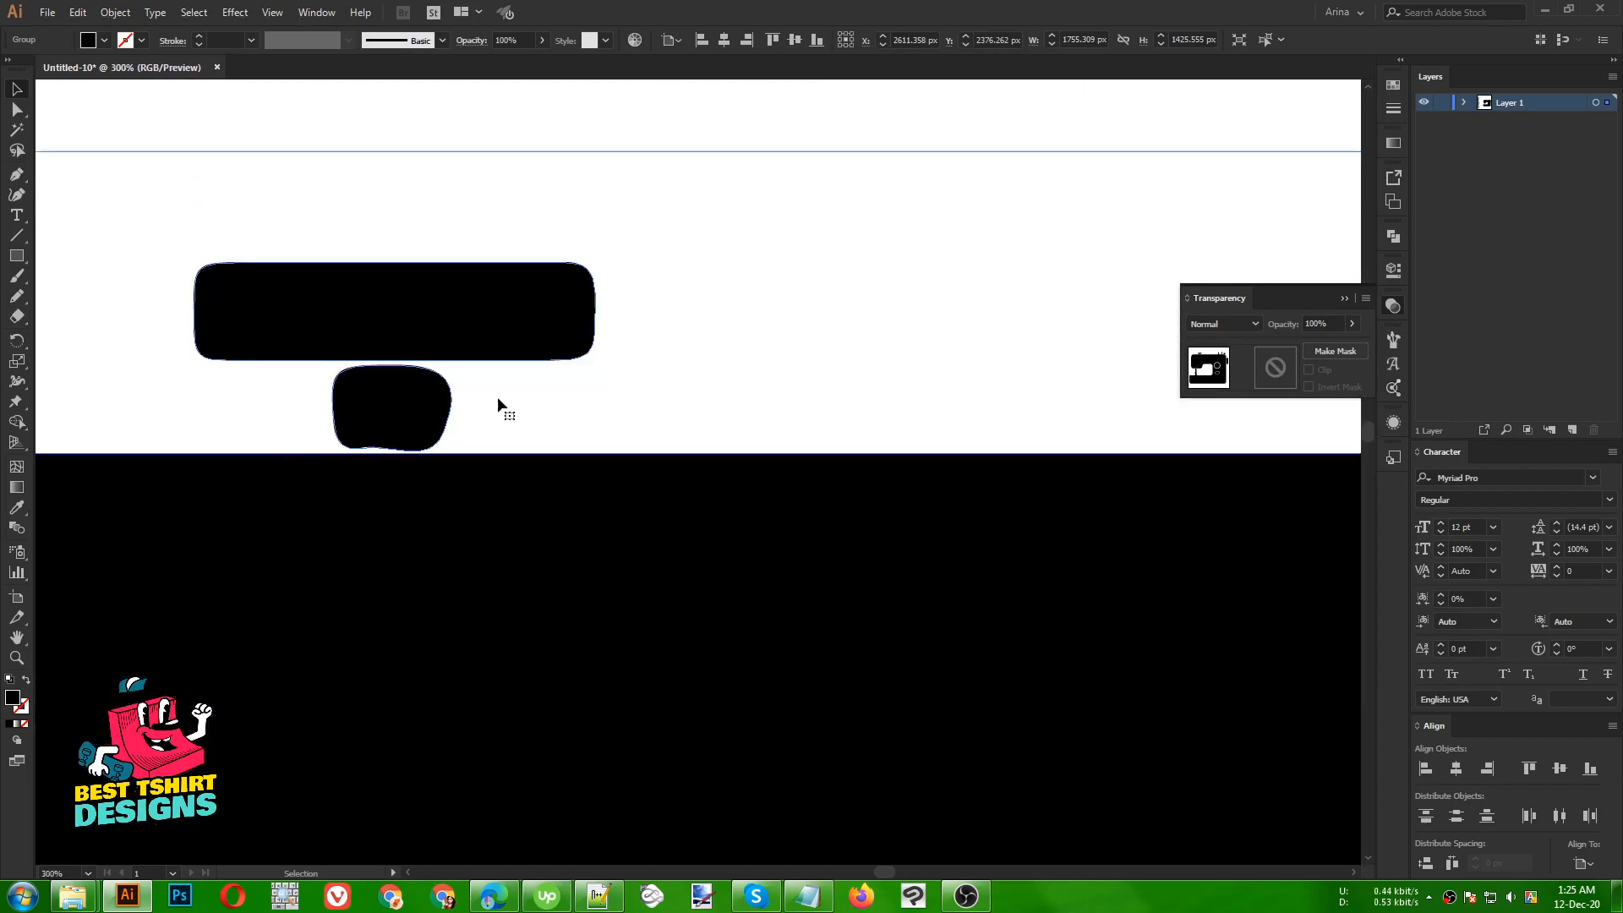
{"action": "scroll", "coordinate": [488, 342], "scroll_direction": "down", "scroll_amount": 5}
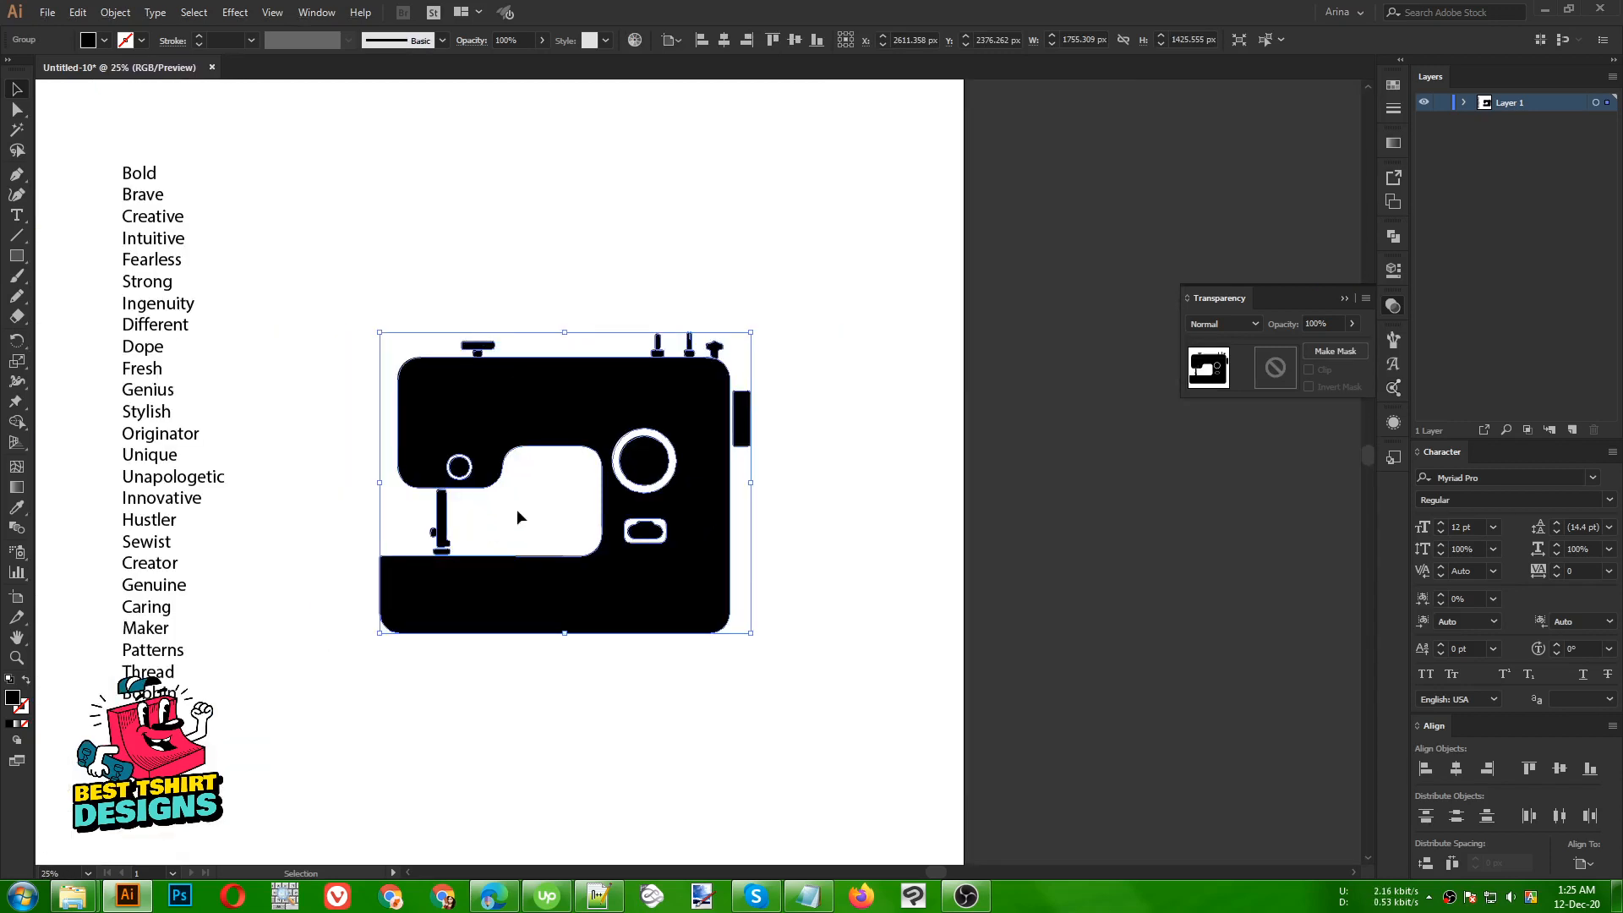
- Erase horizontal strips above and below the small connector under the wide bar on top of the sewing machine, widening both gaps
{"action": "scroll", "coordinate": [525, 377], "scroll_direction": "up", "scroll_amount": 8}
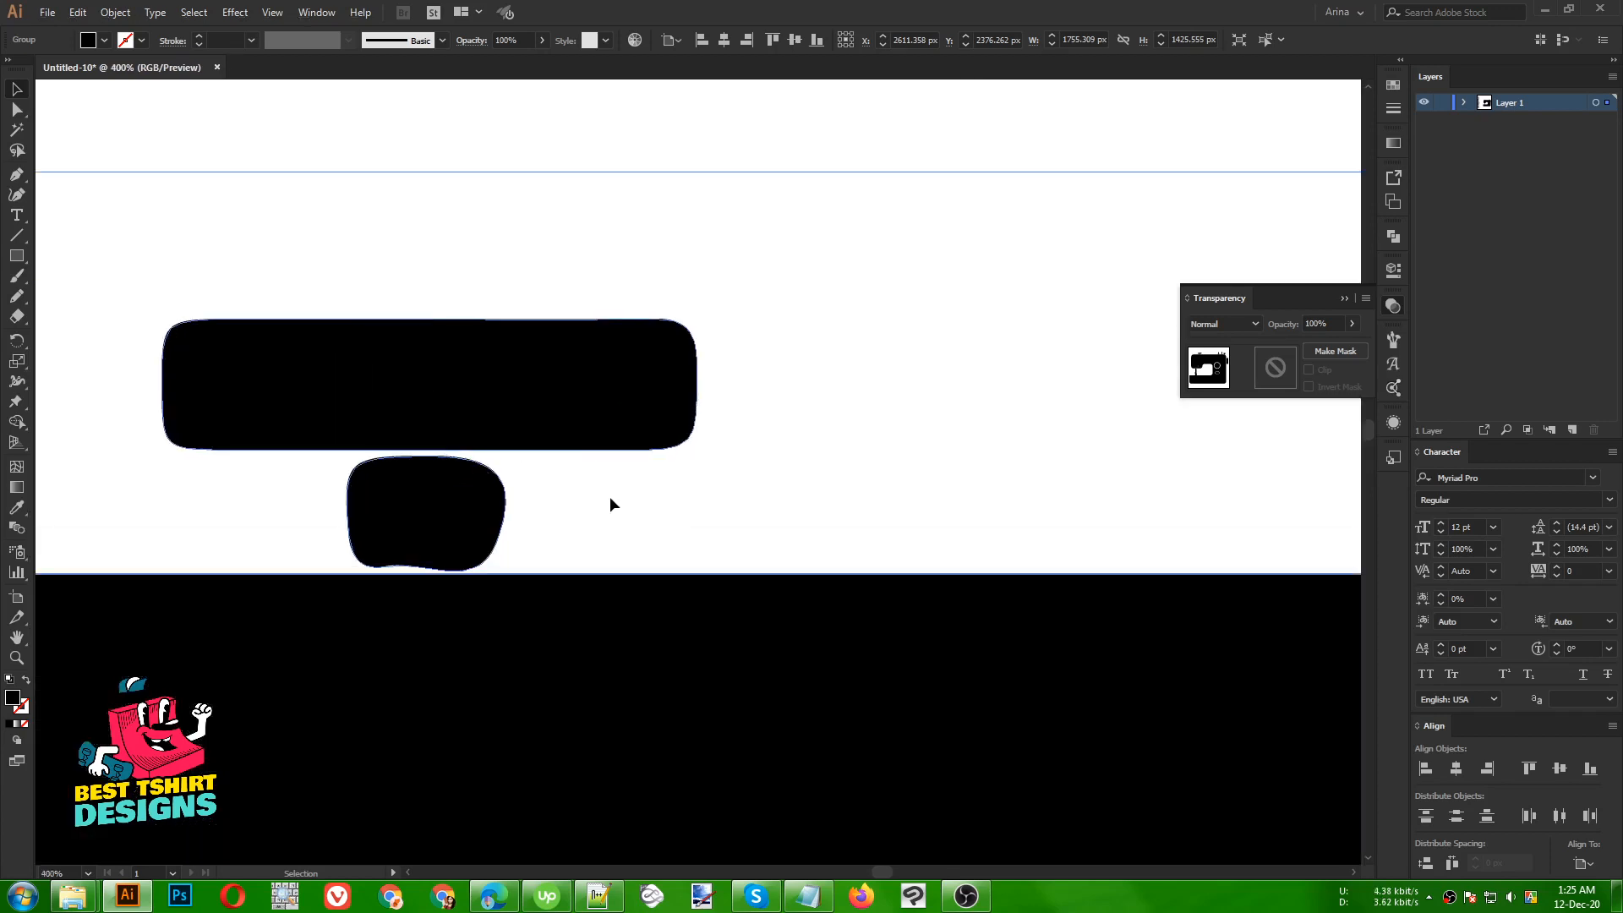
{"action": "key", "text": "shift+e"}
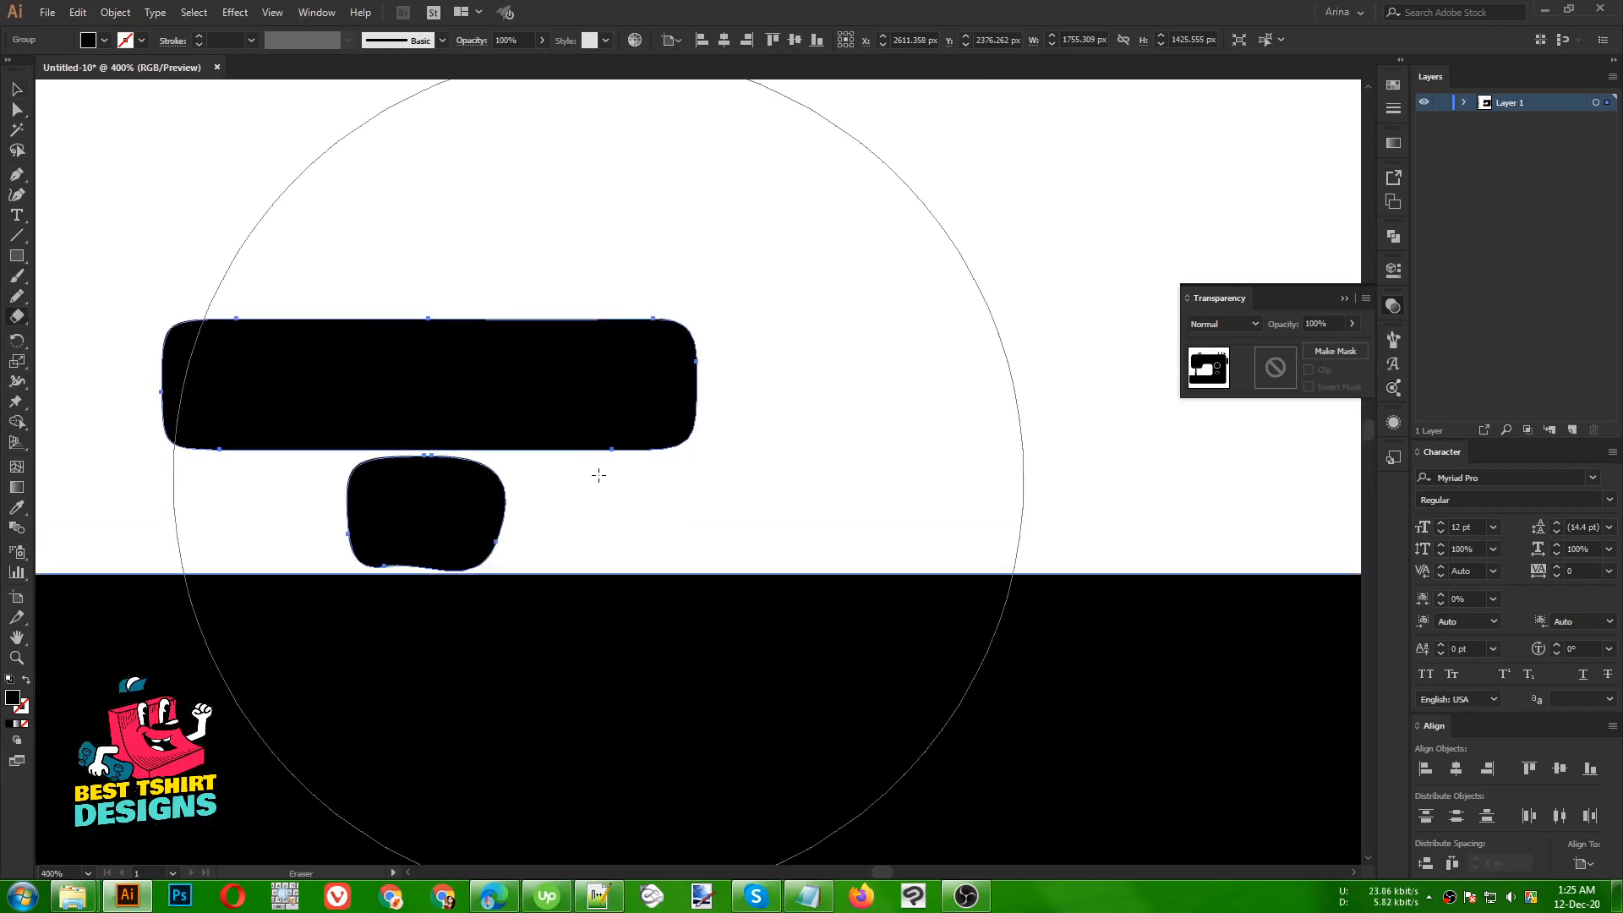
{"action": "left_click_drag", "start_coordinate": [593, 486], "coordinate": [286, 449]}
{"action": "left_click_drag", "start_coordinate": [311, 544], "coordinate": [550, 573]}
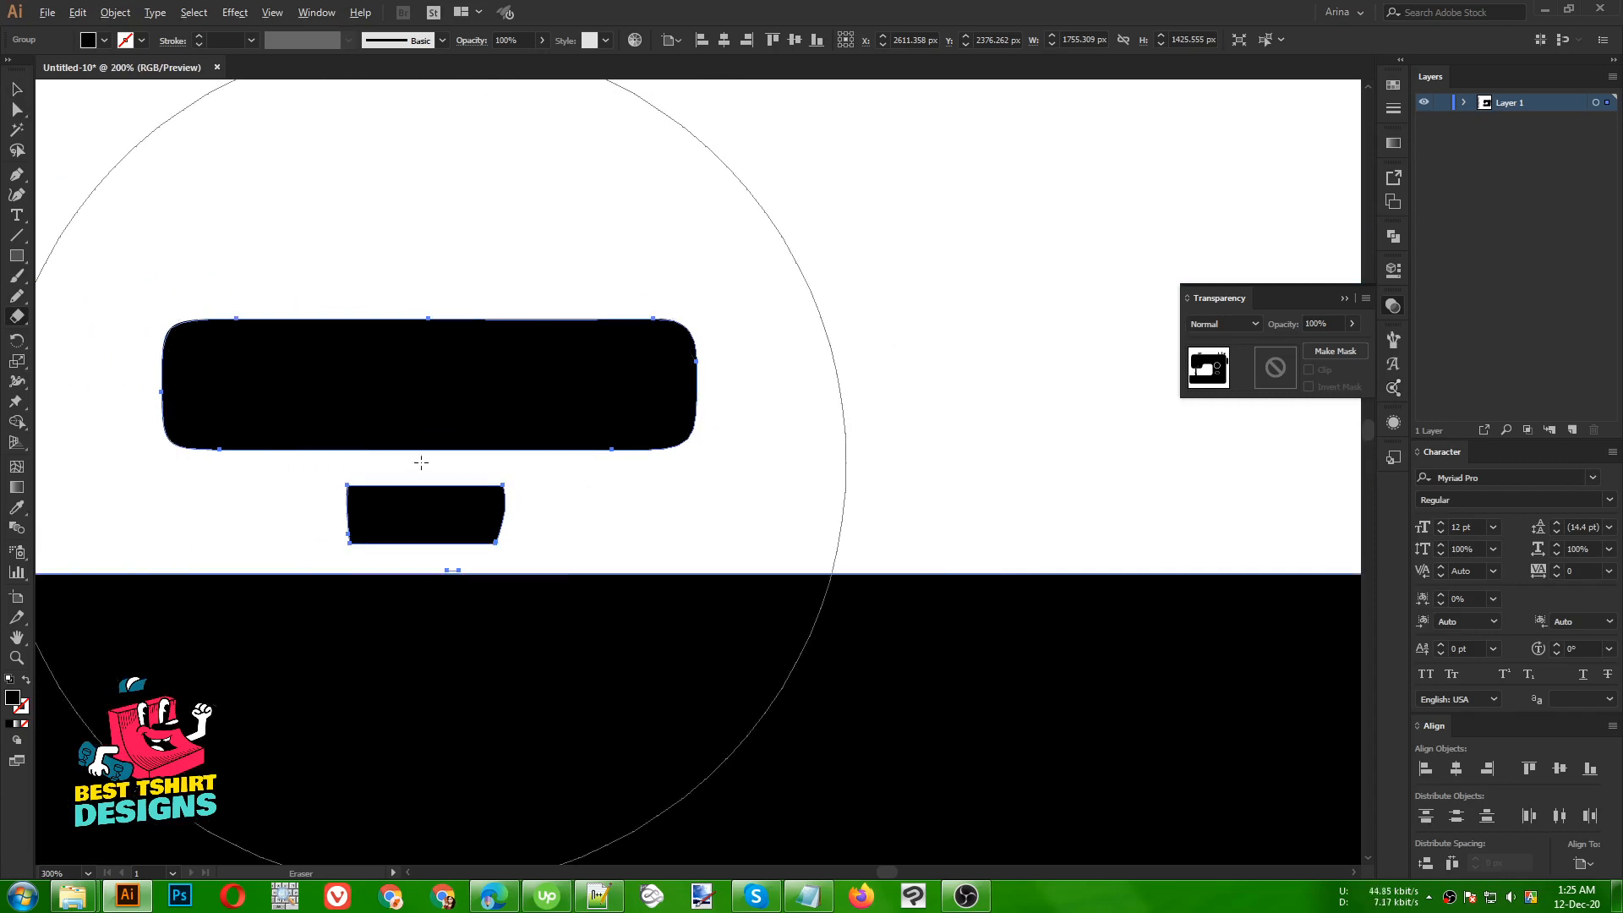
- Erase strips below and above the base of the round-tipped spool pin to separate it from the body and the pin
{"action": "scroll", "coordinate": [352, 460], "scroll_direction": "down", "scroll_amount": 6}
{"action": "scroll", "coordinate": [743, 485], "scroll_direction": "up", "scroll_amount": 5}
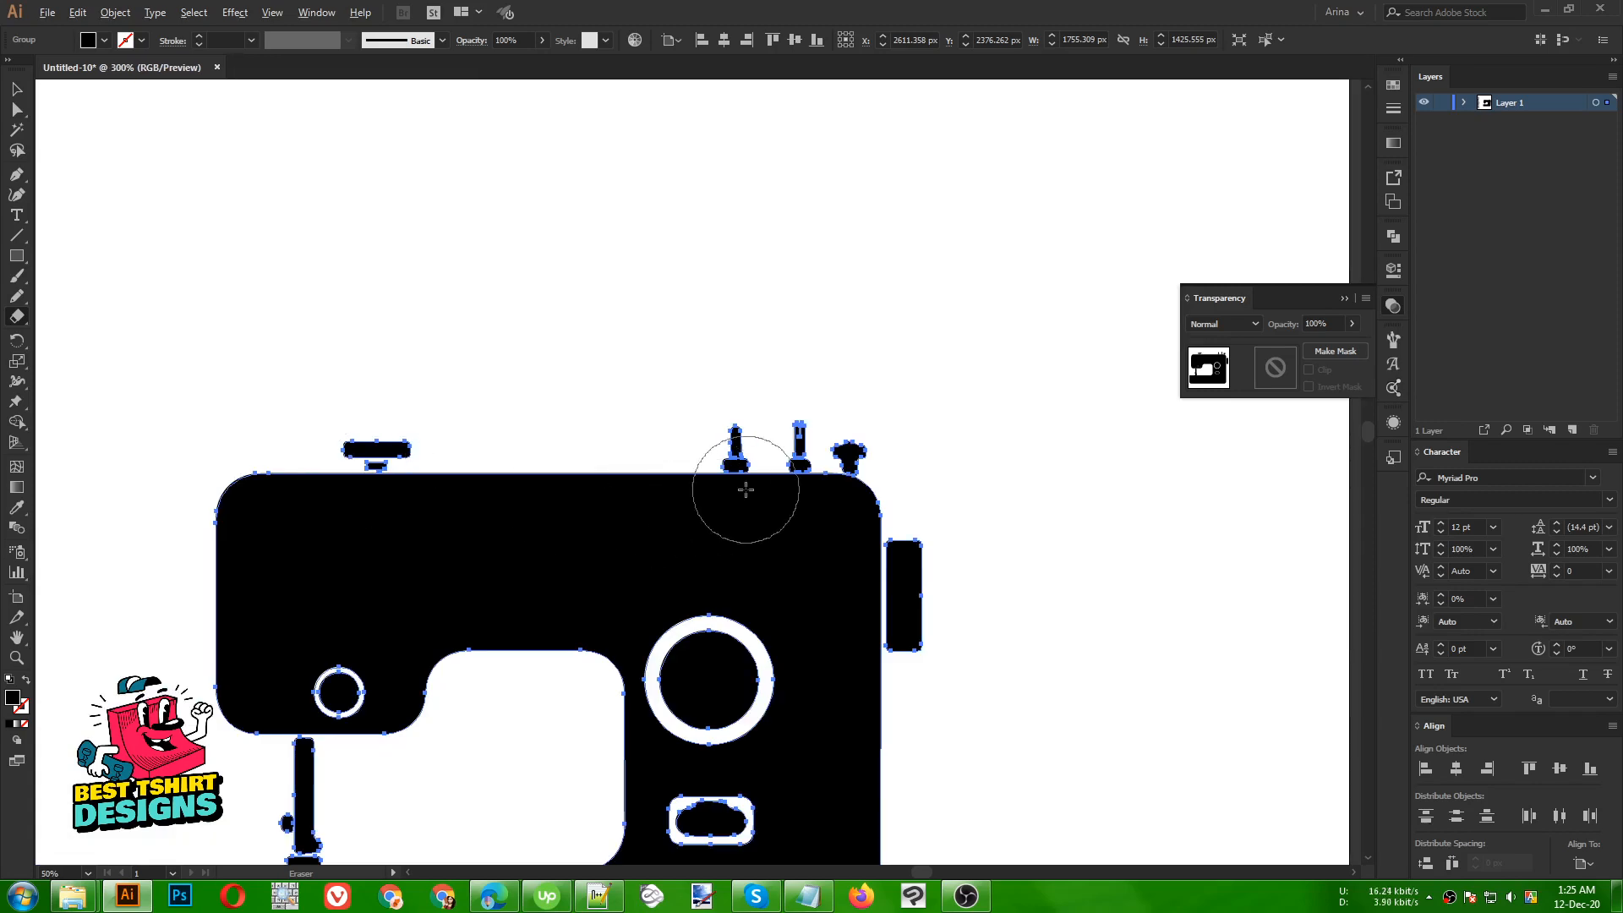
{"action": "scroll", "coordinate": [746, 463], "scroll_direction": "up", "scroll_amount": 3}
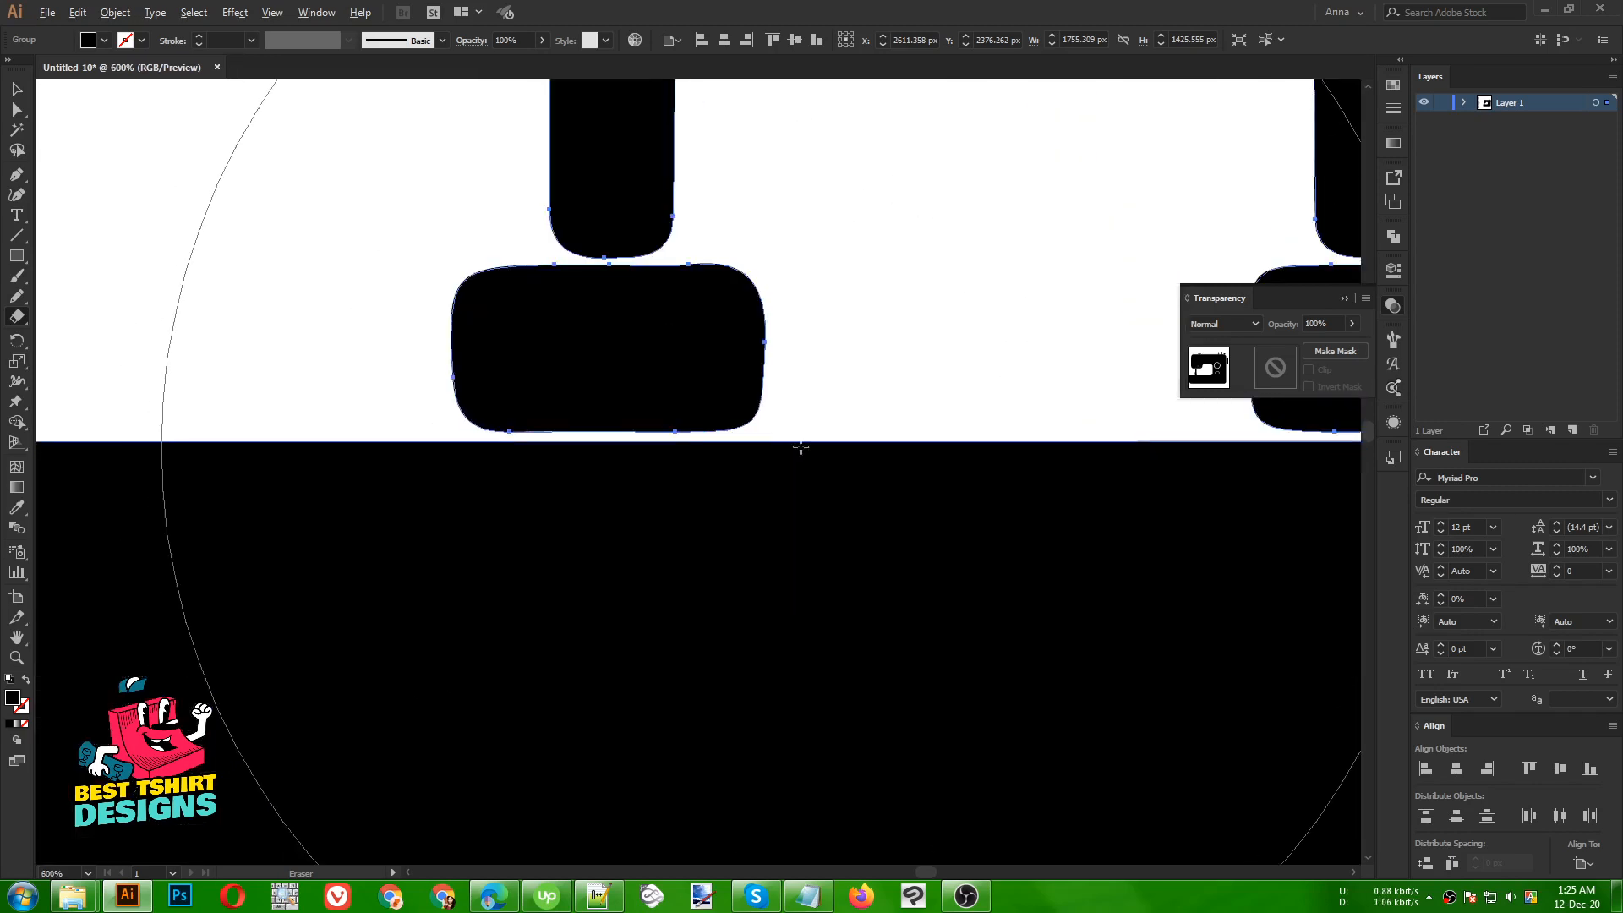
{"action": "left_click_drag", "start_coordinate": [827, 438], "coordinate": [345, 406]}
{"action": "left_click_drag", "start_coordinate": [422, 256], "coordinate": [853, 299]}
{"action": "mouse_move", "coordinate": [746, 276]}
{"action": "left_mouse_down"}
{"action": "mouse_move", "coordinate": [333, 206]}
{"action": "mouse_move", "coordinate": [310, 233]}
{"action": "left_mouse_up"}
- Widen the gaps below and above the base of the split spool pin with the Eraser
{"action": "scroll", "coordinate": [398, 354], "scroll_direction": "down", "scroll_amount": 3}
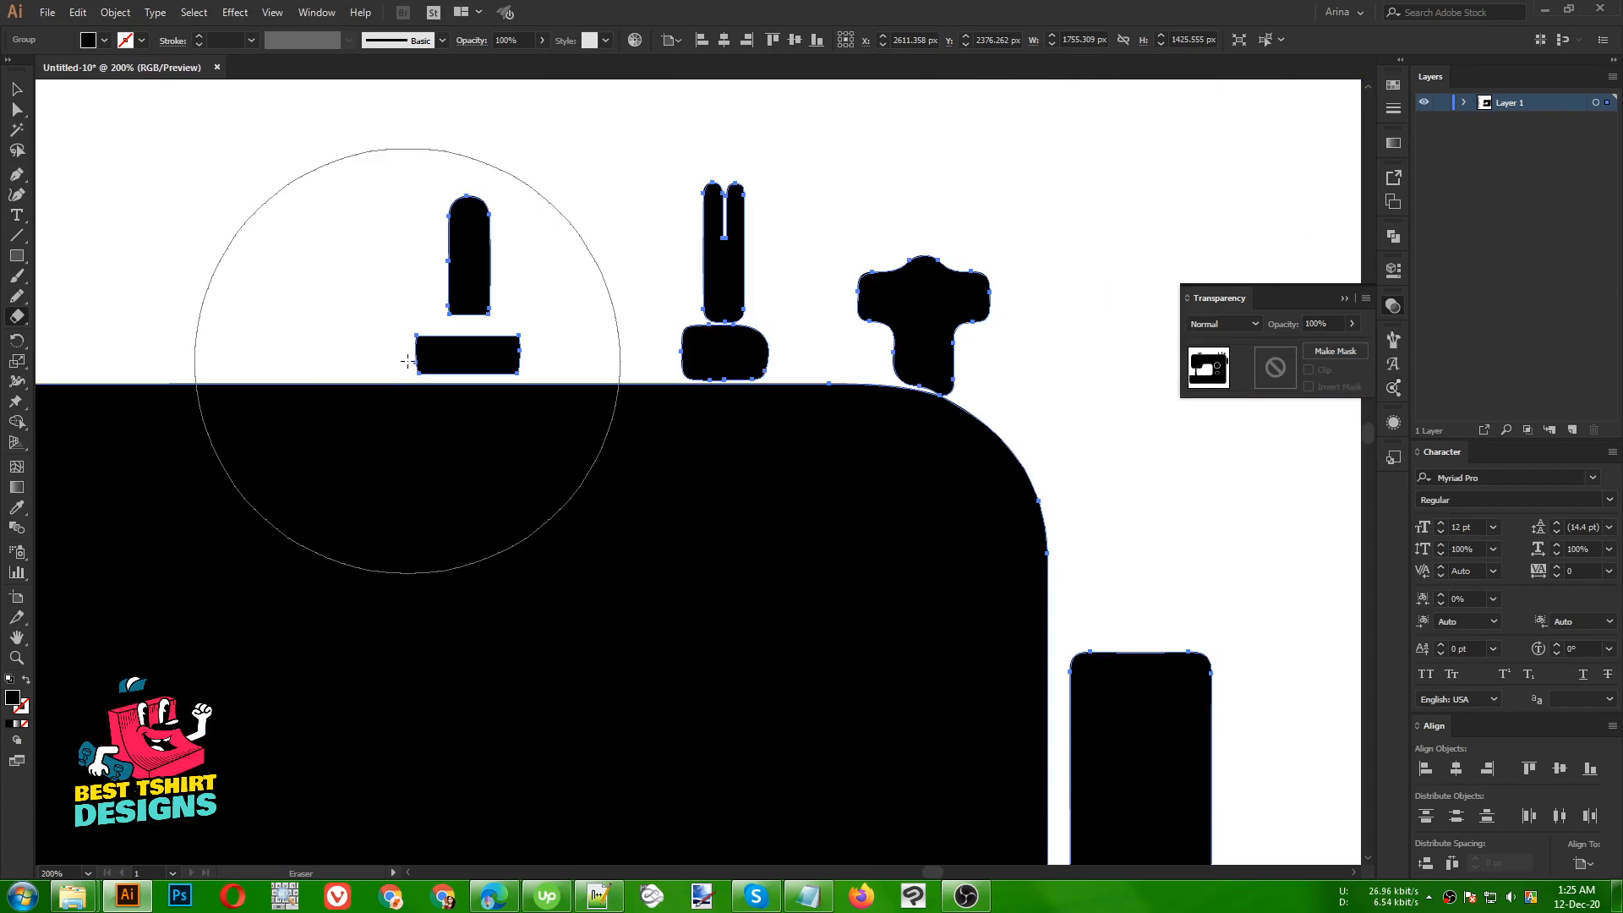
{"action": "scroll", "coordinate": [800, 352], "scroll_direction": "up", "scroll_amount": 2}
{"action": "left_click_drag", "start_coordinate": [519, 393], "coordinate": [770, 416]}
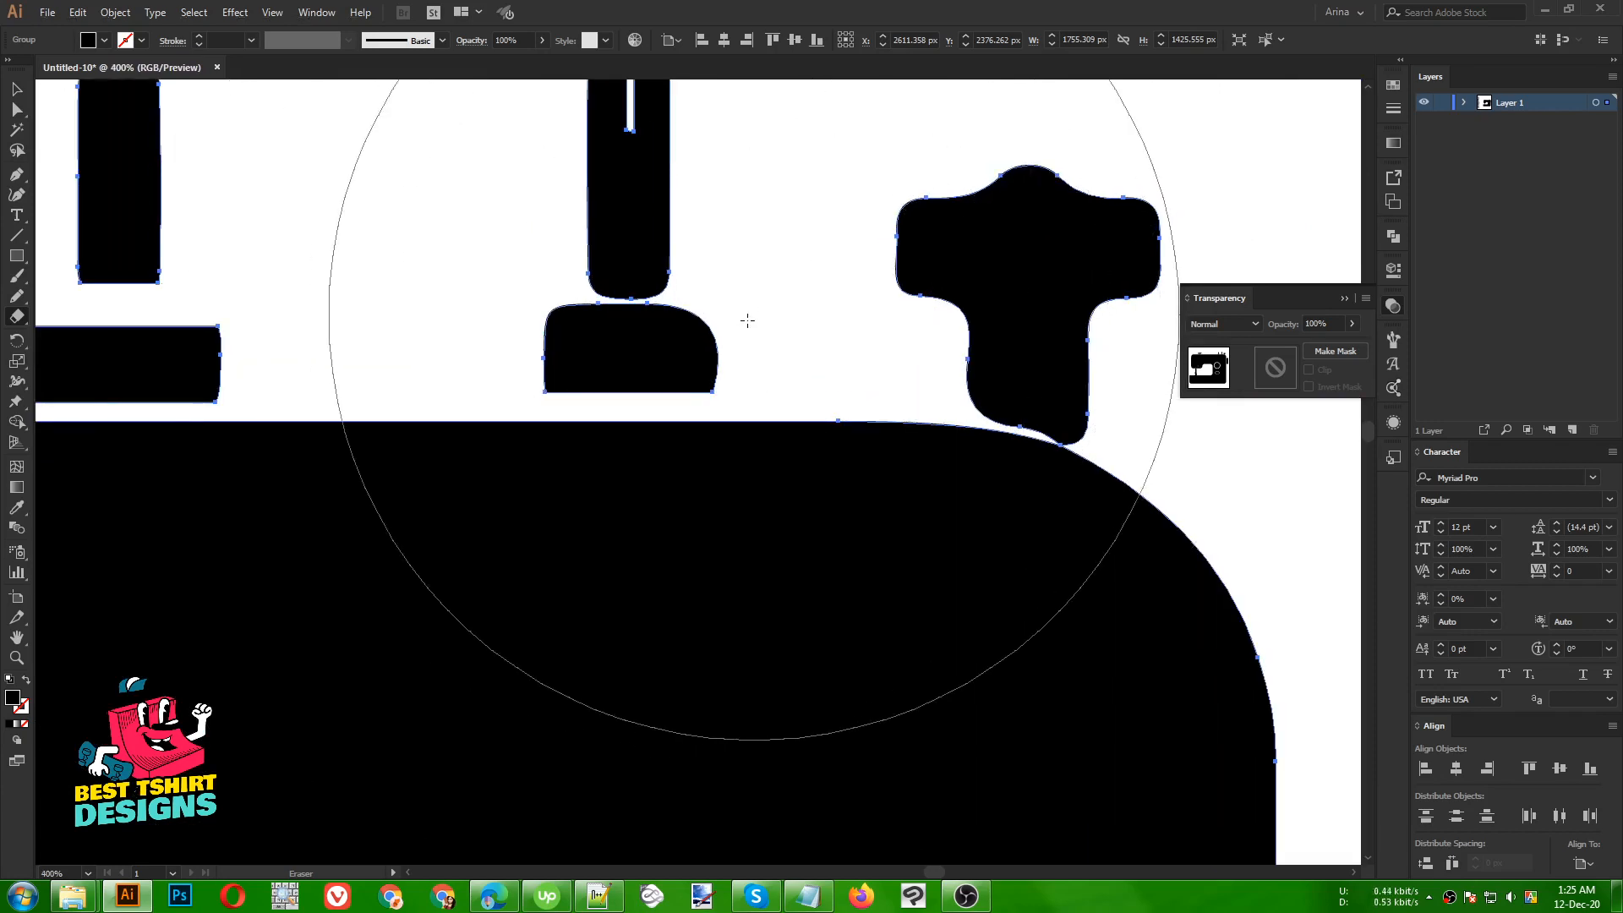
{"action": "left_click_drag", "start_coordinate": [735, 320], "coordinate": [470, 284]}
{"action": "scroll", "coordinate": [615, 302], "scroll_direction": "down", "scroll_amount": 1}
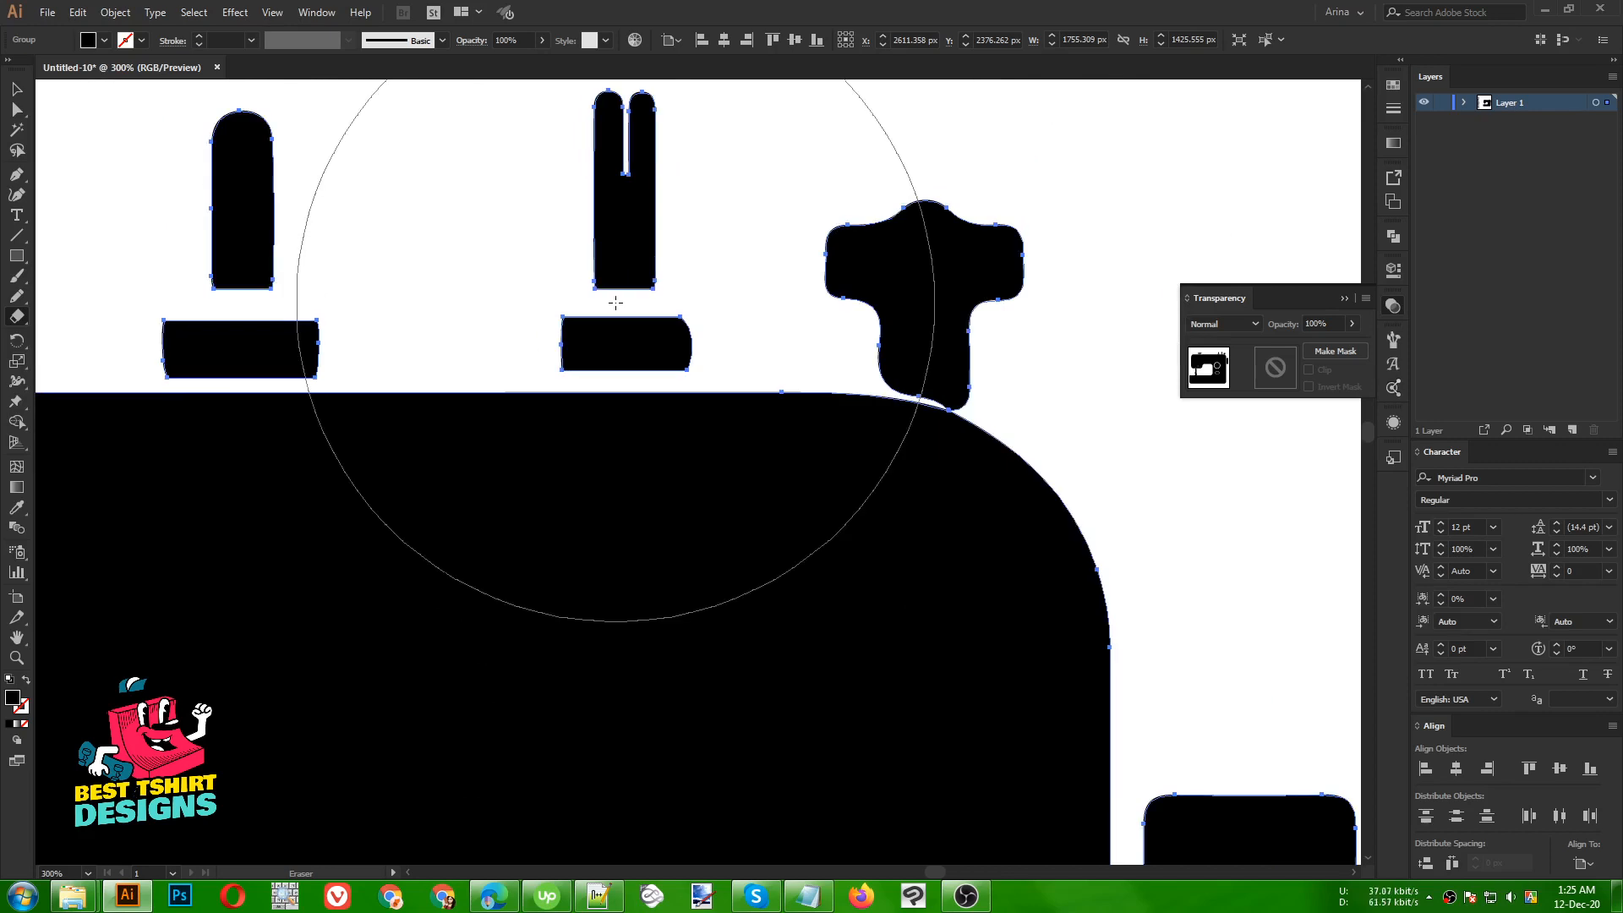
- Shrink the Eraser brush to a small size for the tight gap between the T-shaped knob and the body's rounded corner
{"action": "scroll", "coordinate": [877, 431], "scroll_direction": "up", "scroll_amount": 1}
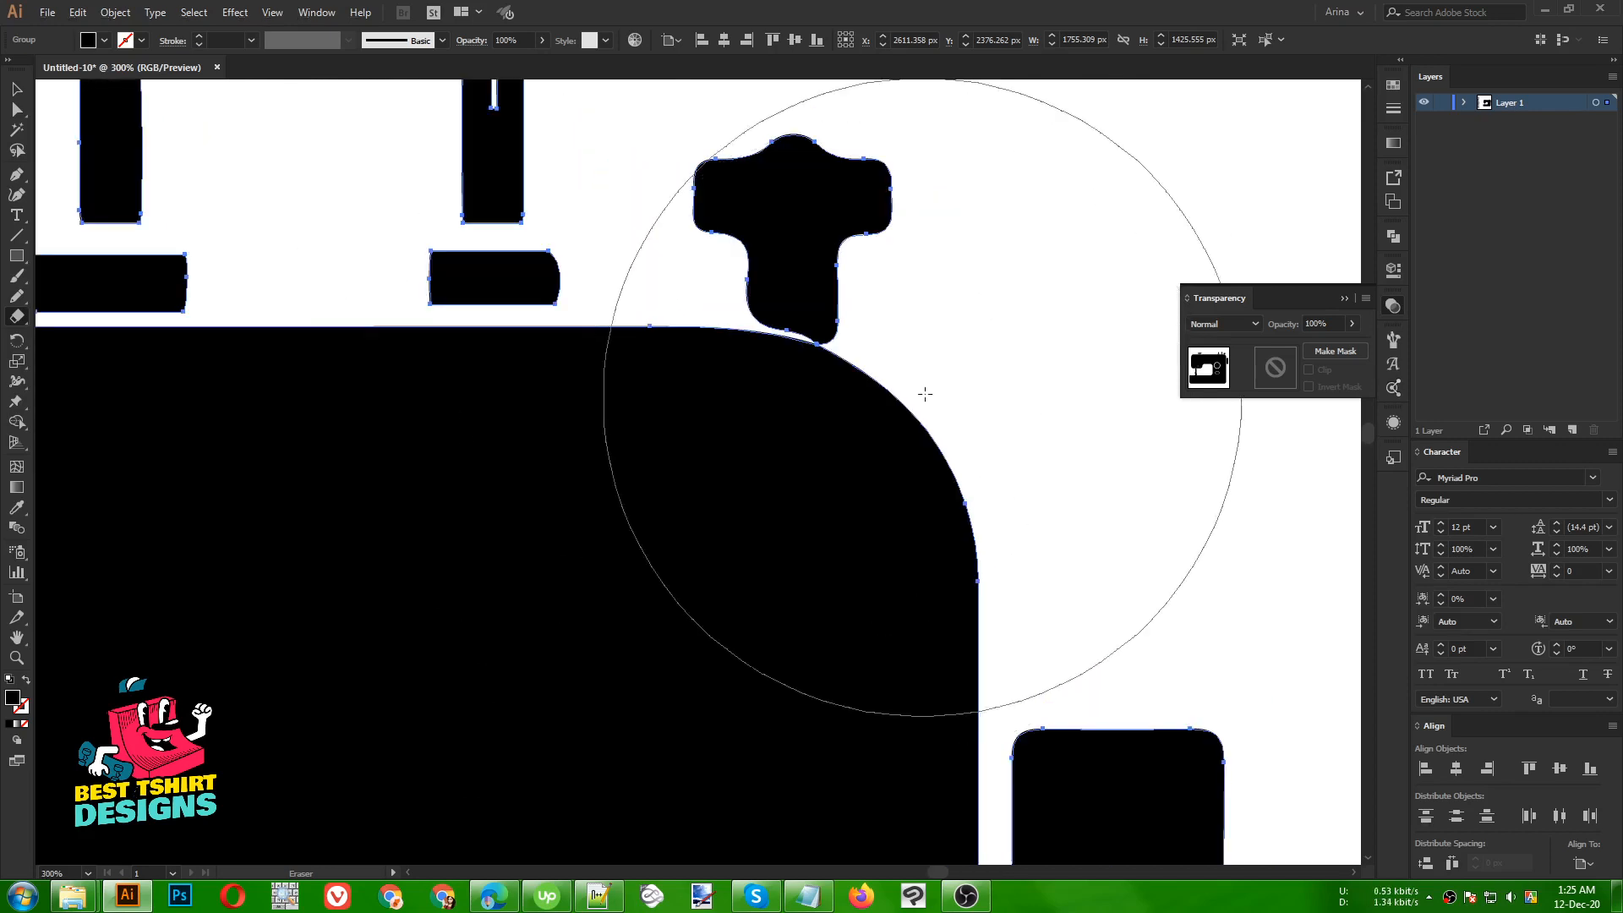
{"action": "scroll", "coordinate": [870, 368], "scroll_direction": "up", "scroll_amount": 2}
{"action": "scroll", "coordinate": [845, 367], "scroll_direction": "down", "scroll_amount": 1}
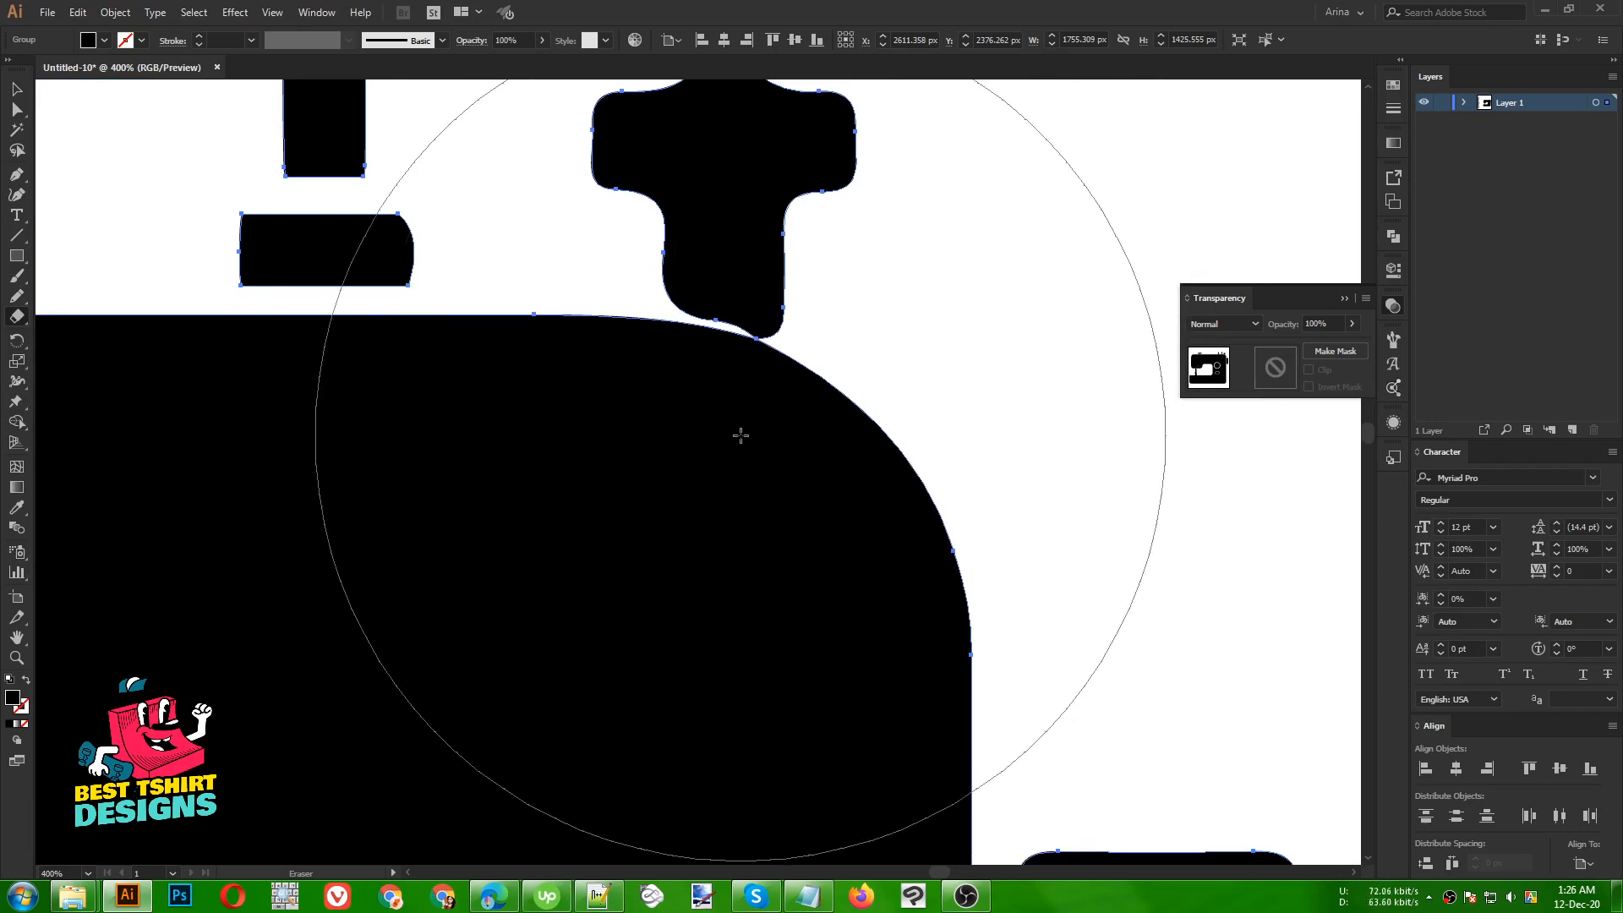
{"action": "key", "text": "bracketleft"}
{"action": "key", "text": "bracketleft"}
{"action": "key", "text": "bracketleft"}
{"action": "key", "text": "bracketleft"}
{"action": "key", "text": "bracketleft"}
{"action": "key", "text": "bracketleft"}
{"action": "key", "text": "bracketleft"}
{"action": "key", "text": "bracketleft"}
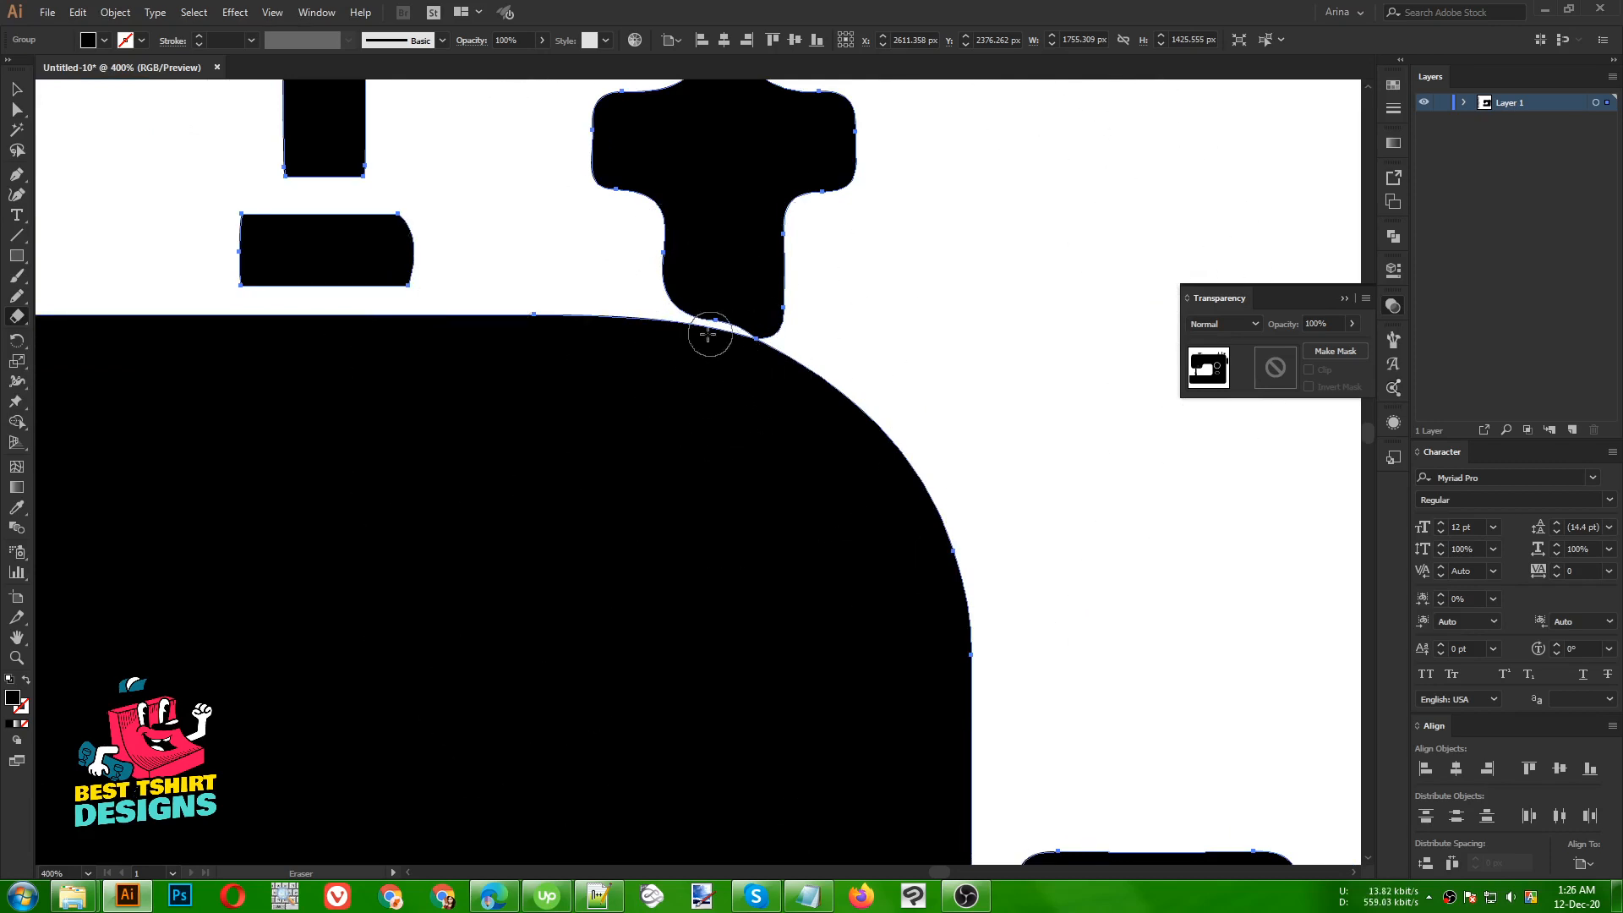
{"action": "scroll", "coordinate": [738, 318], "scroll_direction": "up", "scroll_amount": 2}
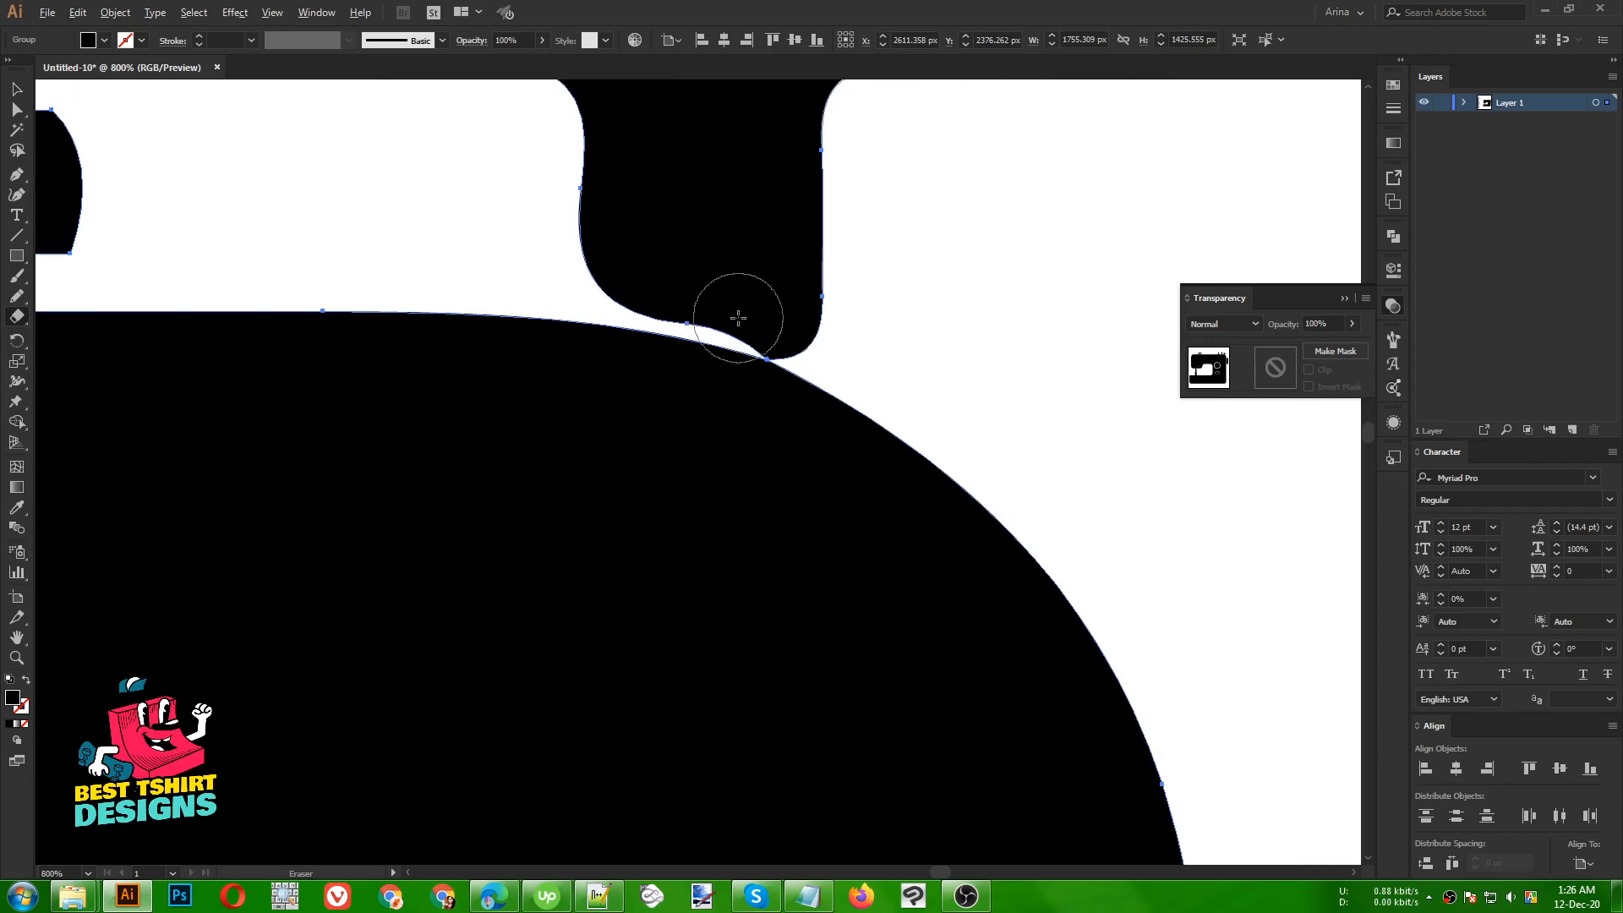
- Draw a closed Pen shape over the bottom of the T-shaped knob, with a curved upper edge echoing the body's rounded corner
{"action": "left_click", "coordinate": [910, 337]}
{"action": "scroll", "coordinate": [725, 351], "scroll_direction": "down", "scroll_amount": 1}
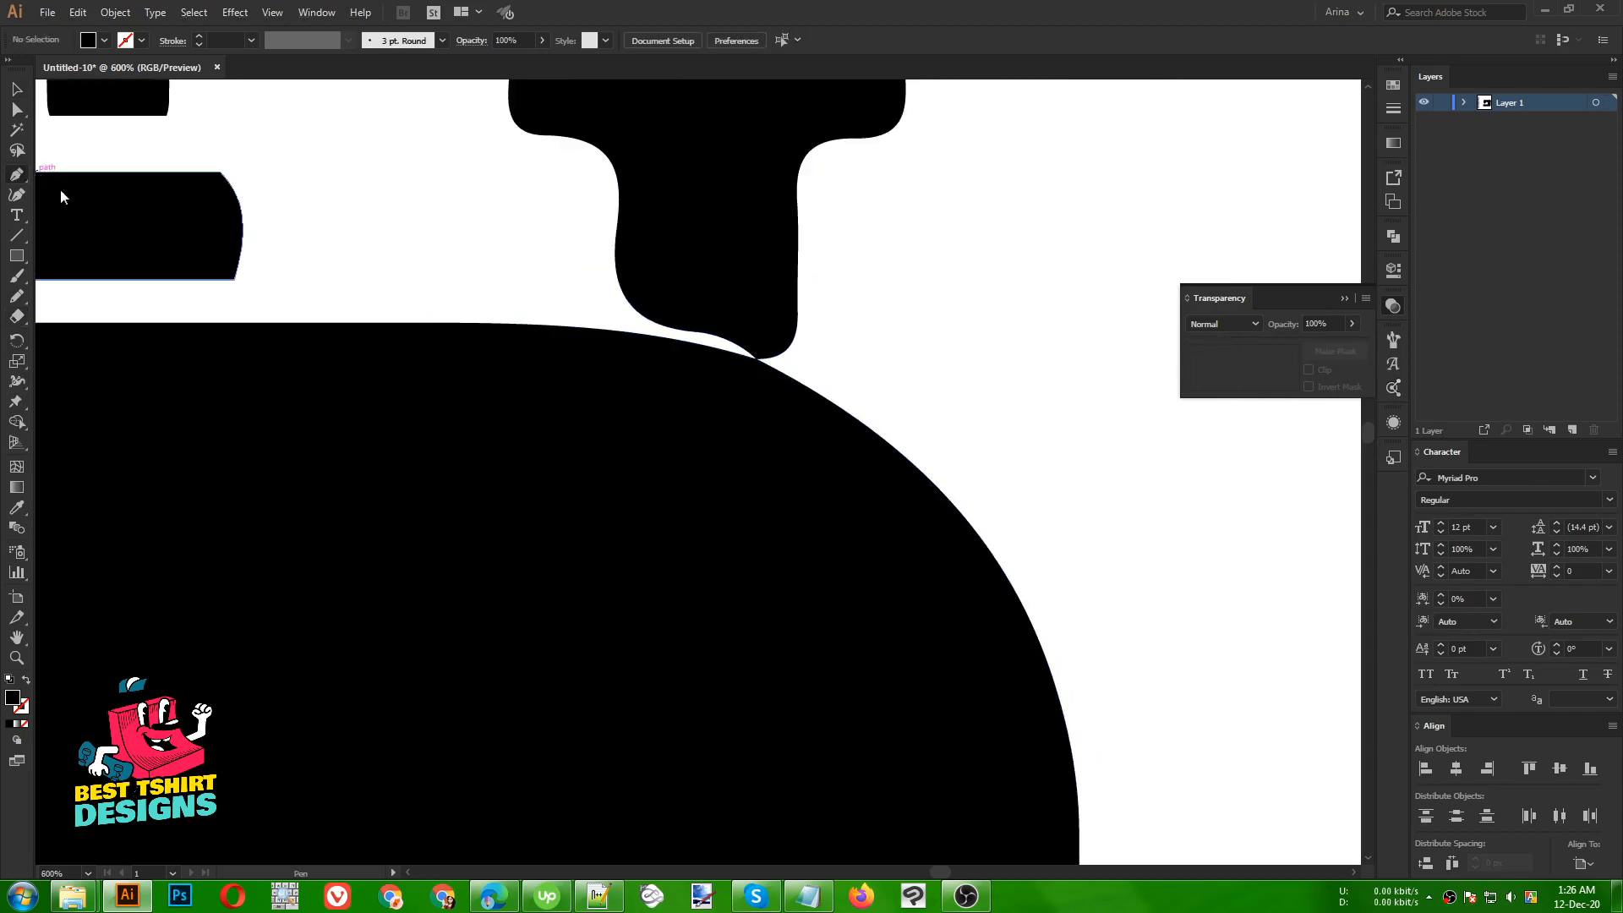
{"action": "left_click", "coordinate": [597, 284]}
{"action": "left_click_drag", "start_coordinate": [868, 359], "coordinate": [1013, 454]}
{"action": "left_click", "coordinate": [869, 359]}
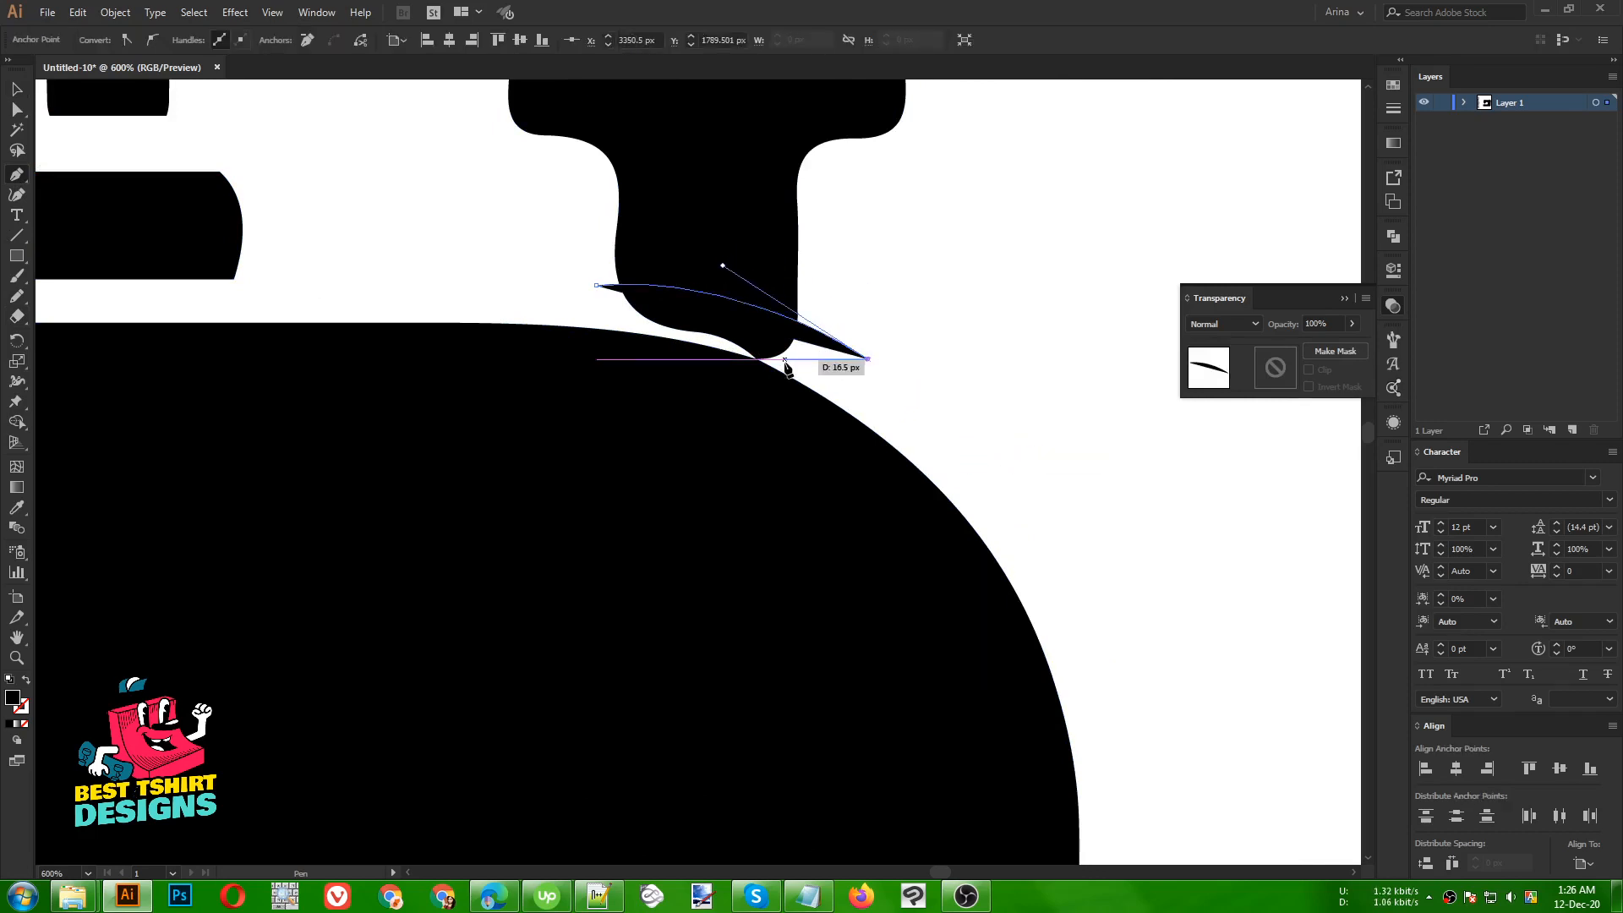
{"action": "scroll", "coordinate": [785, 378], "scroll_direction": "up", "scroll_amount": 2}
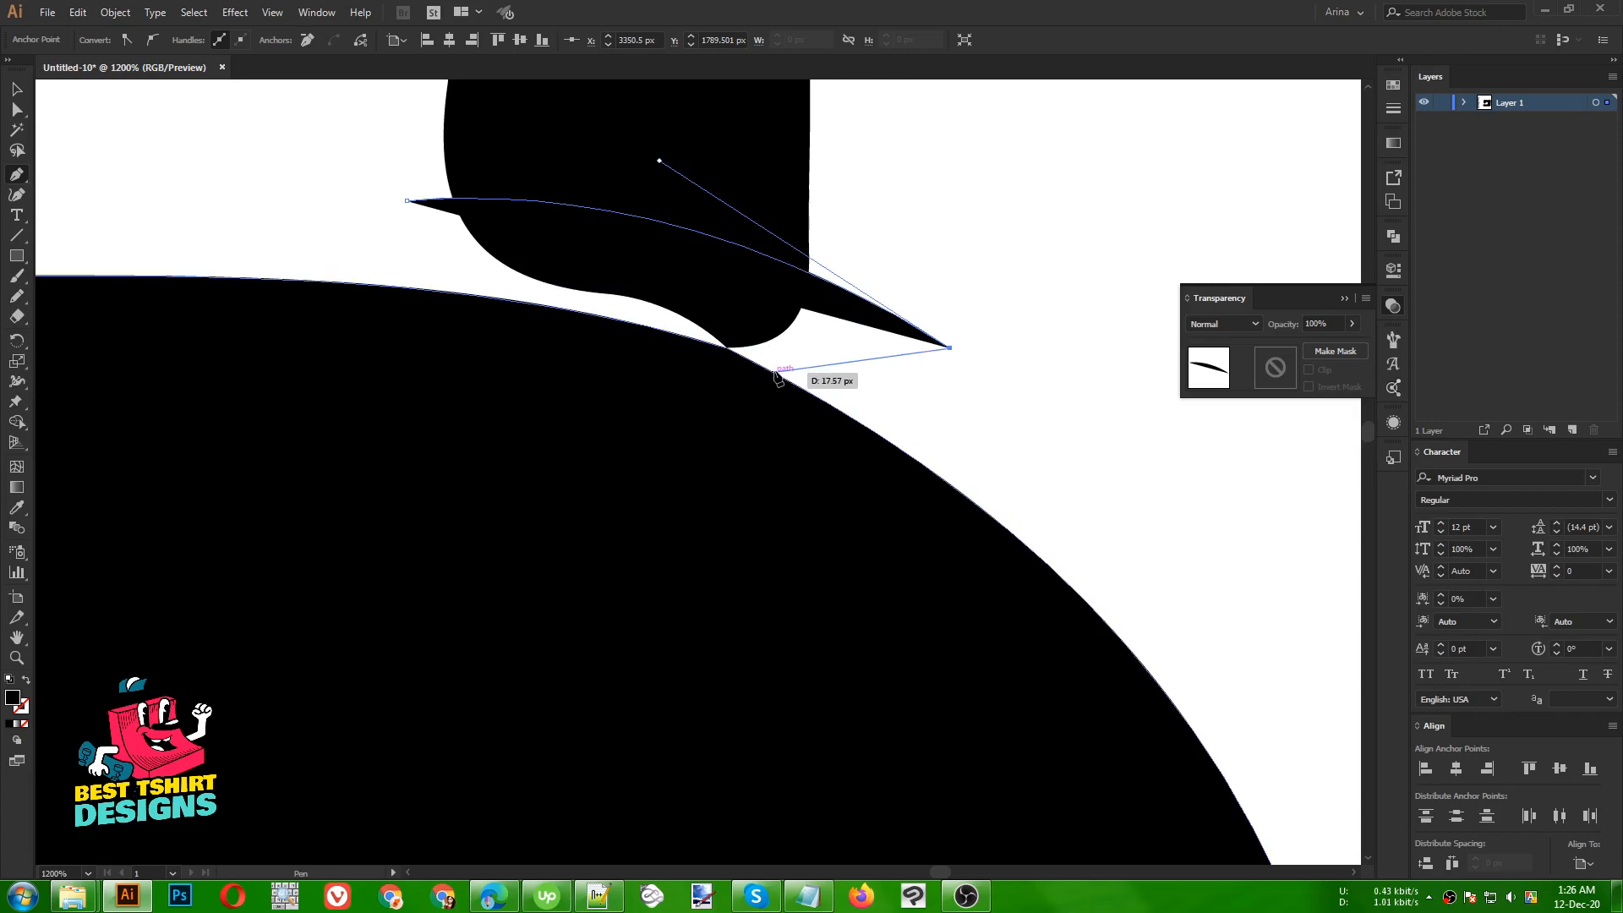
{"action": "left_click", "coordinate": [772, 371]}
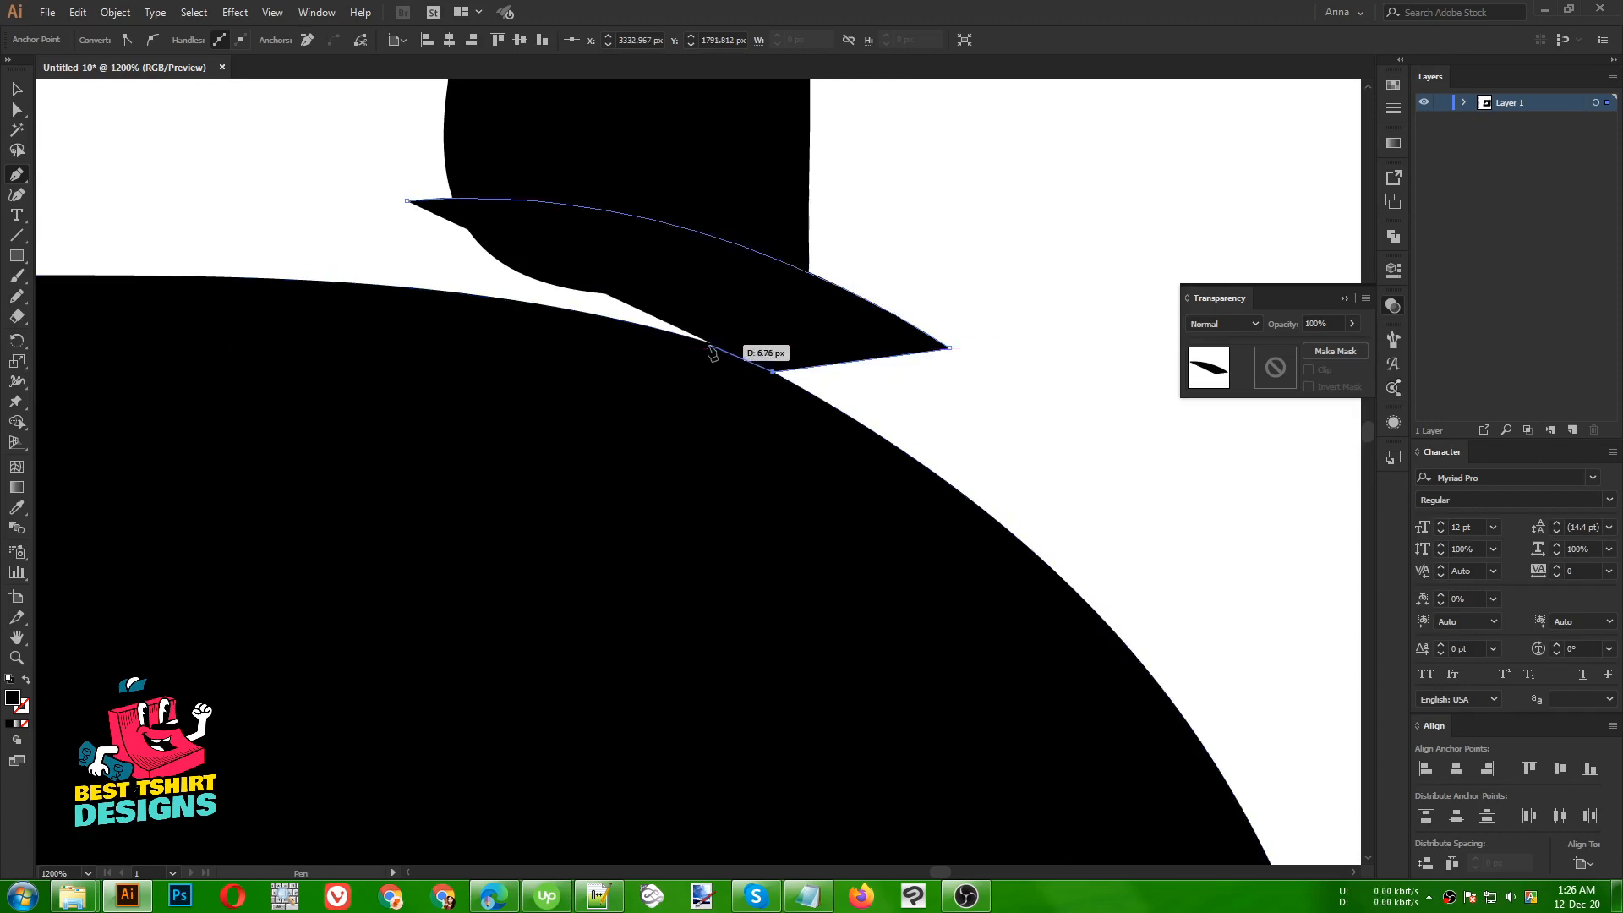
{"action": "left_click", "coordinate": [709, 343]}
{"action": "left_click", "coordinate": [627, 308]}
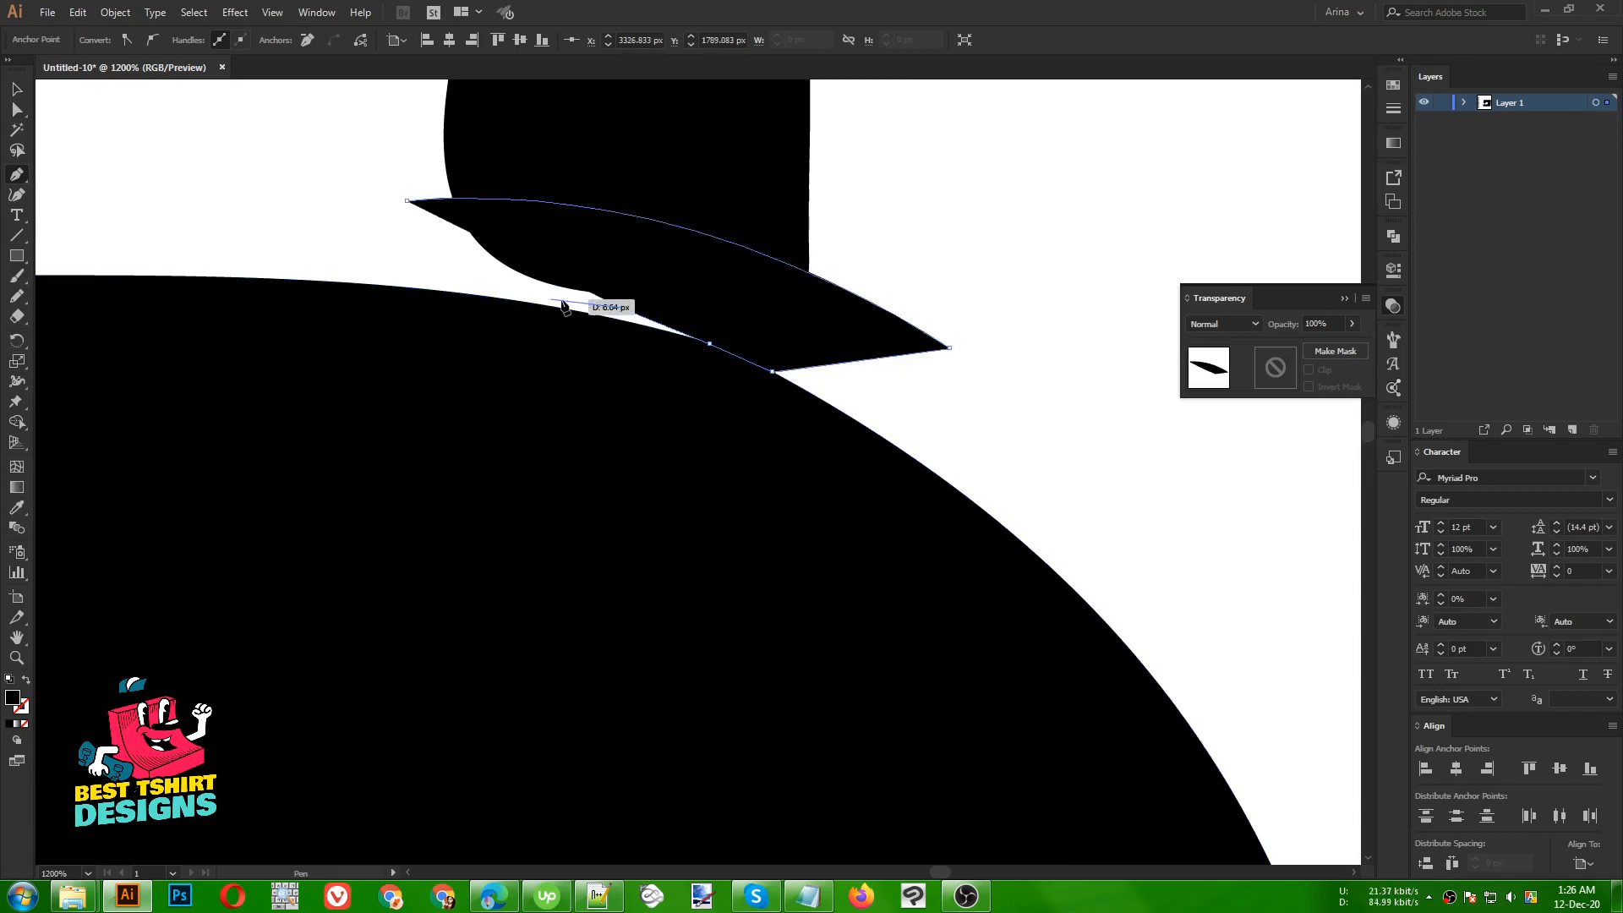
{"action": "left_click", "coordinate": [429, 268]}
{"action": "left_click", "coordinate": [408, 203]}
{"action": "key", "text": "v"}
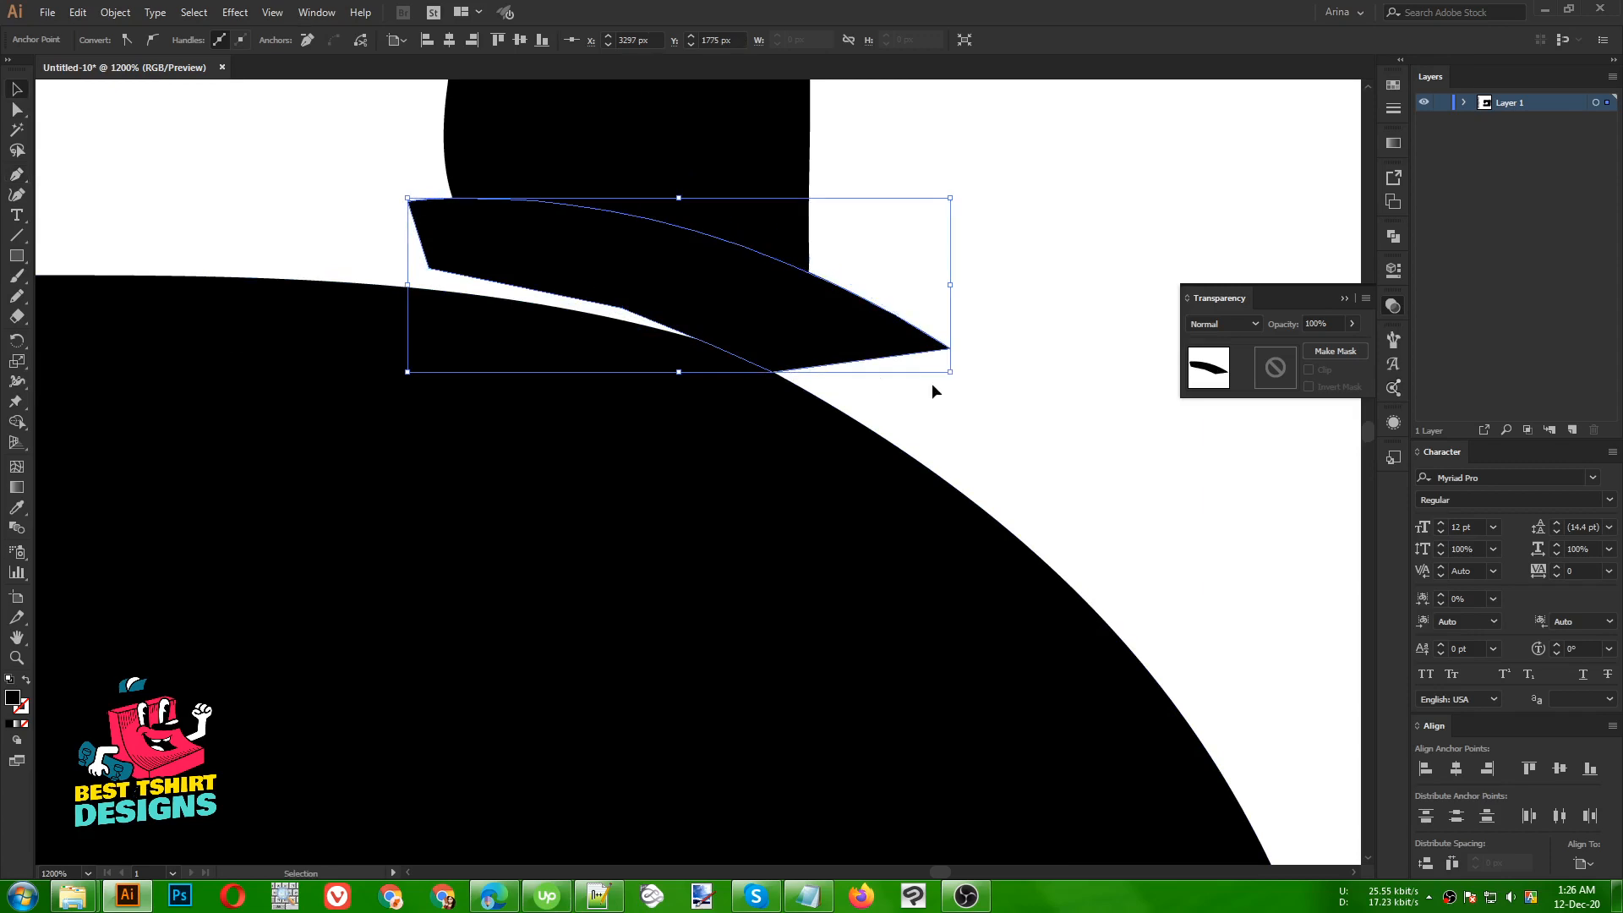
- Use Shape Builder on the silhouette and the drawn shape to cut away the knob's overlapping bottom, leaving a curved gap above the body
{"action": "left_click", "coordinate": [974, 395]}
{"action": "left_click_drag", "start_coordinate": [969, 388], "coordinate": [635, 230]}
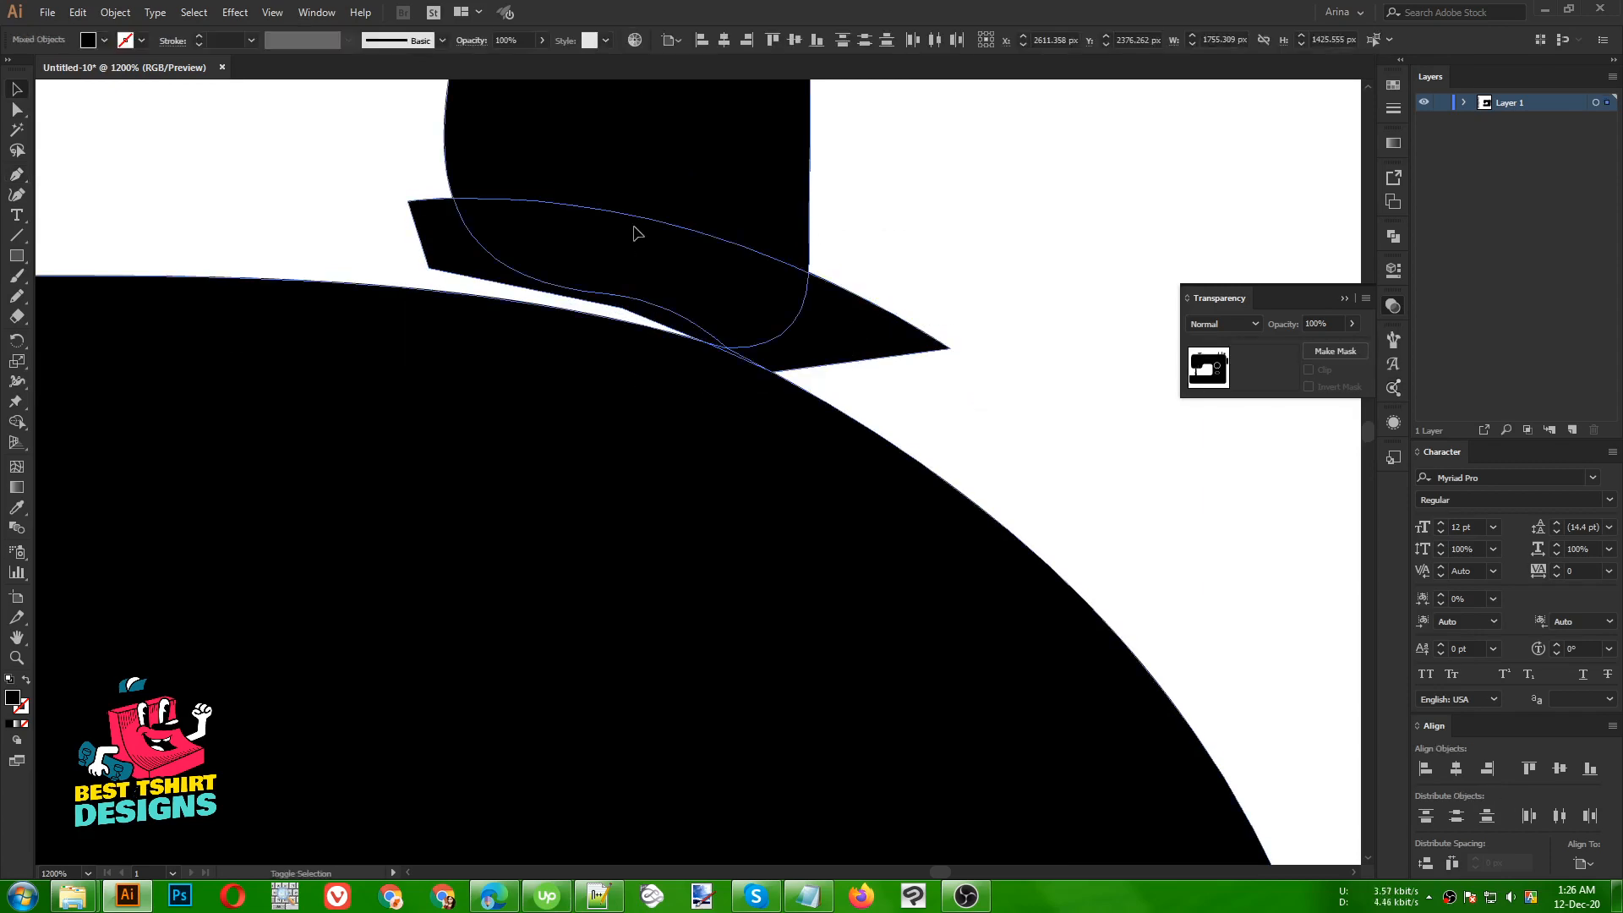
{"action": "key", "text": "shift+m"}
{"action": "left_click_drag", "start_coordinate": [896, 374], "coordinate": [651, 316]}
{"action": "scroll", "coordinate": [583, 294], "scroll_direction": "down", "scroll_amount": 4}
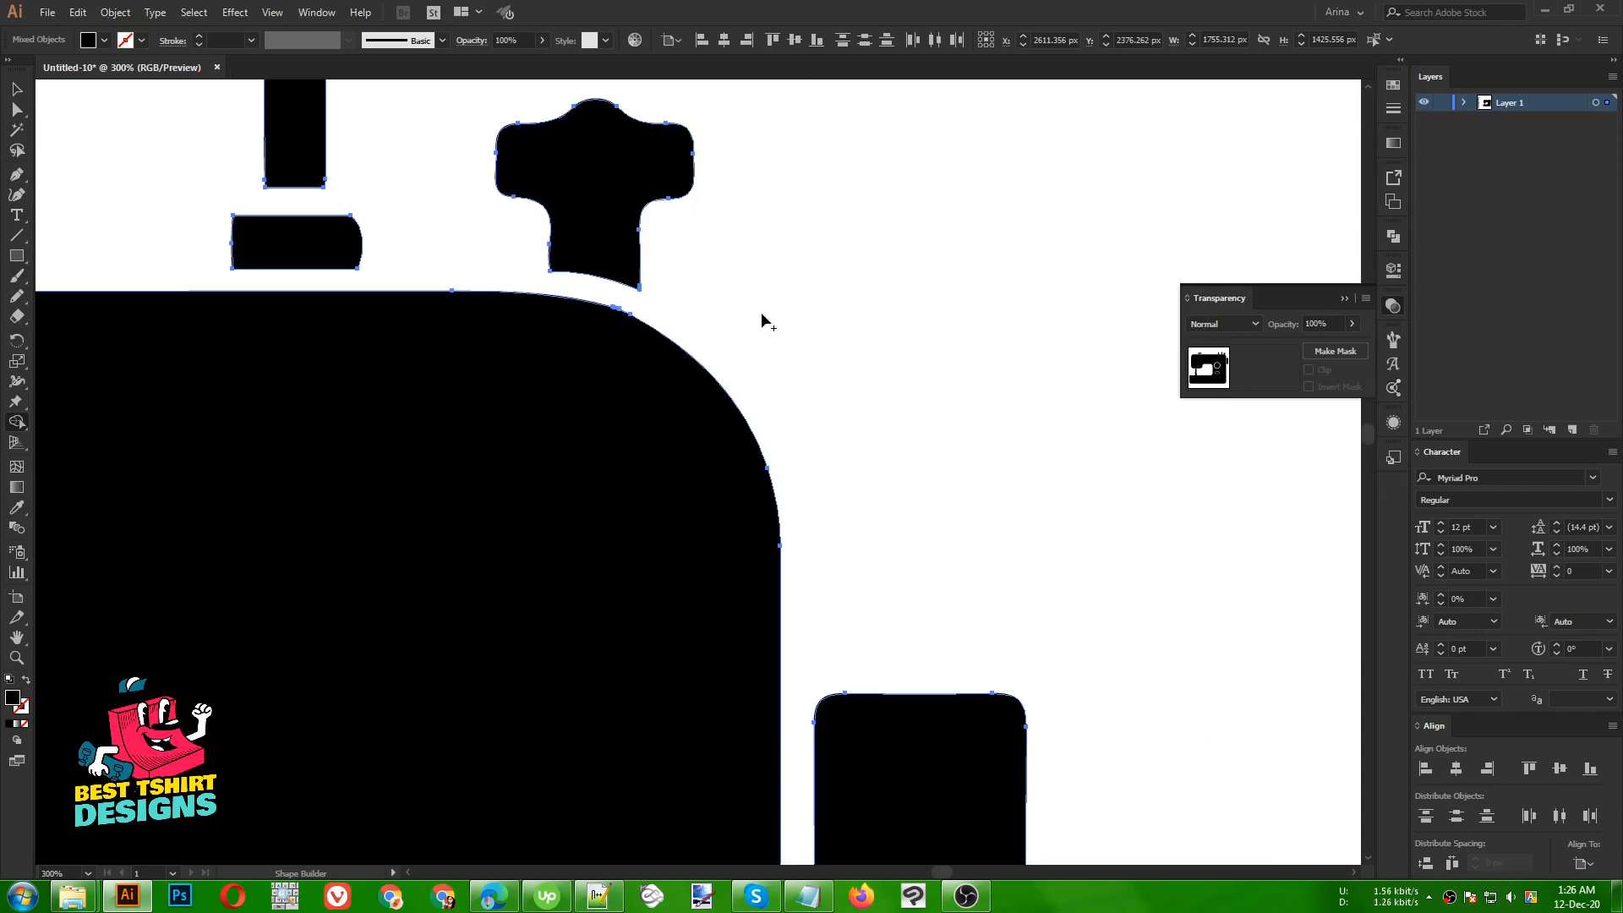
{"action": "key", "text": "v"}
{"action": "left_click", "coordinate": [761, 314]}
{"action": "scroll", "coordinate": [826, 319], "scroll_direction": "down", "scroll_amount": 3}
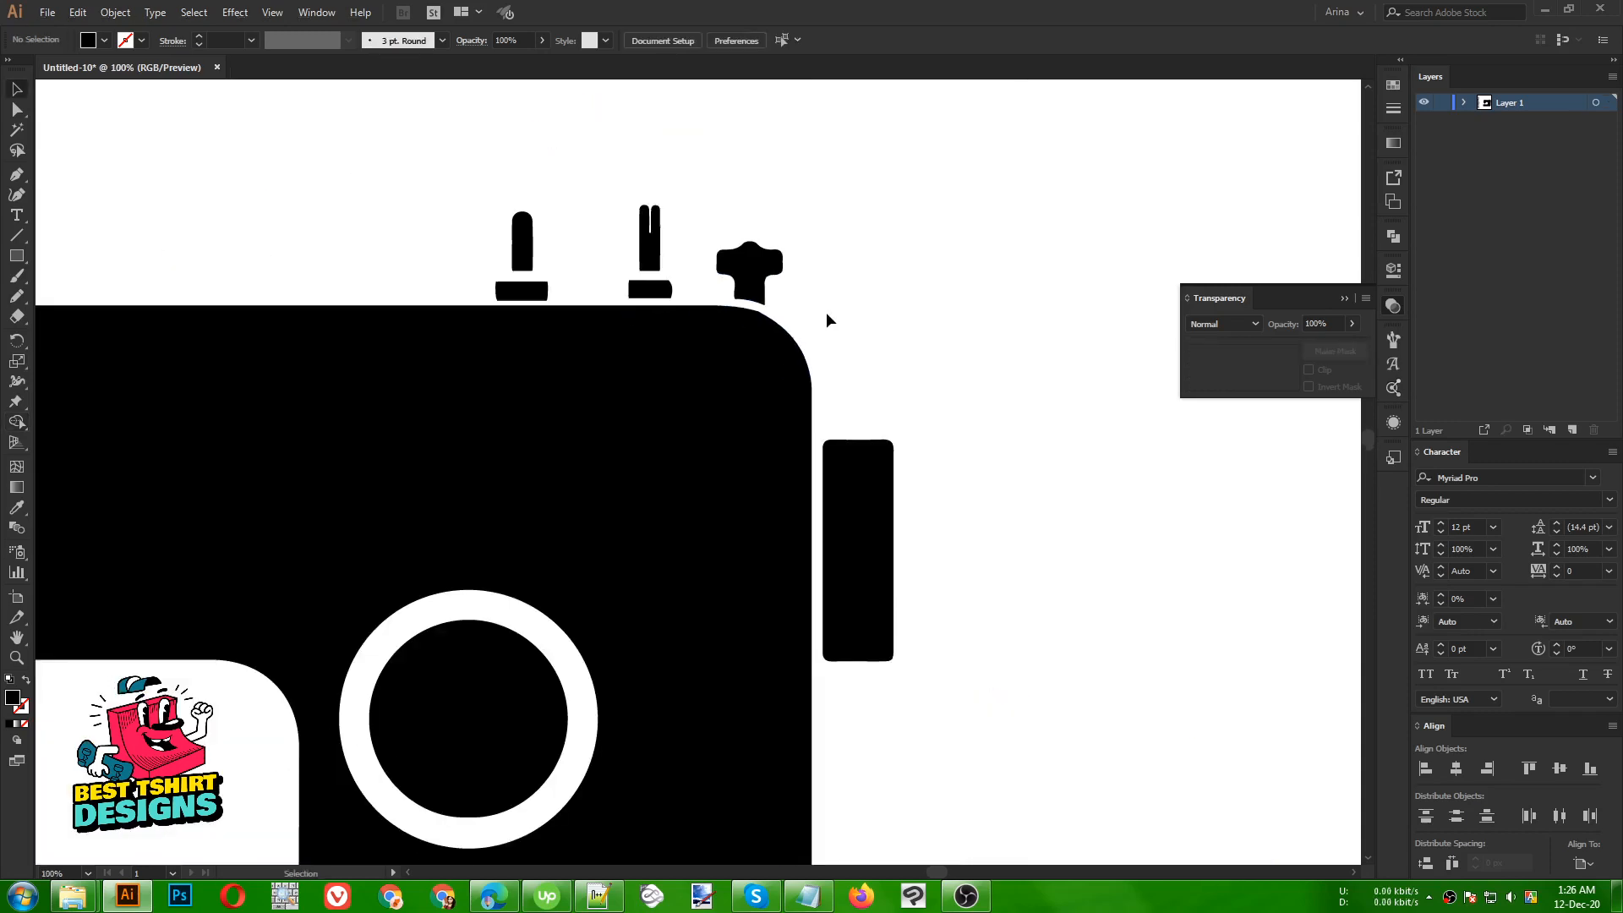
- Open the OSD hotkey overlay
{"action": "left_click", "coordinate": [289, 903]}
{"action": "left_click", "coordinate": [1128, 595]}
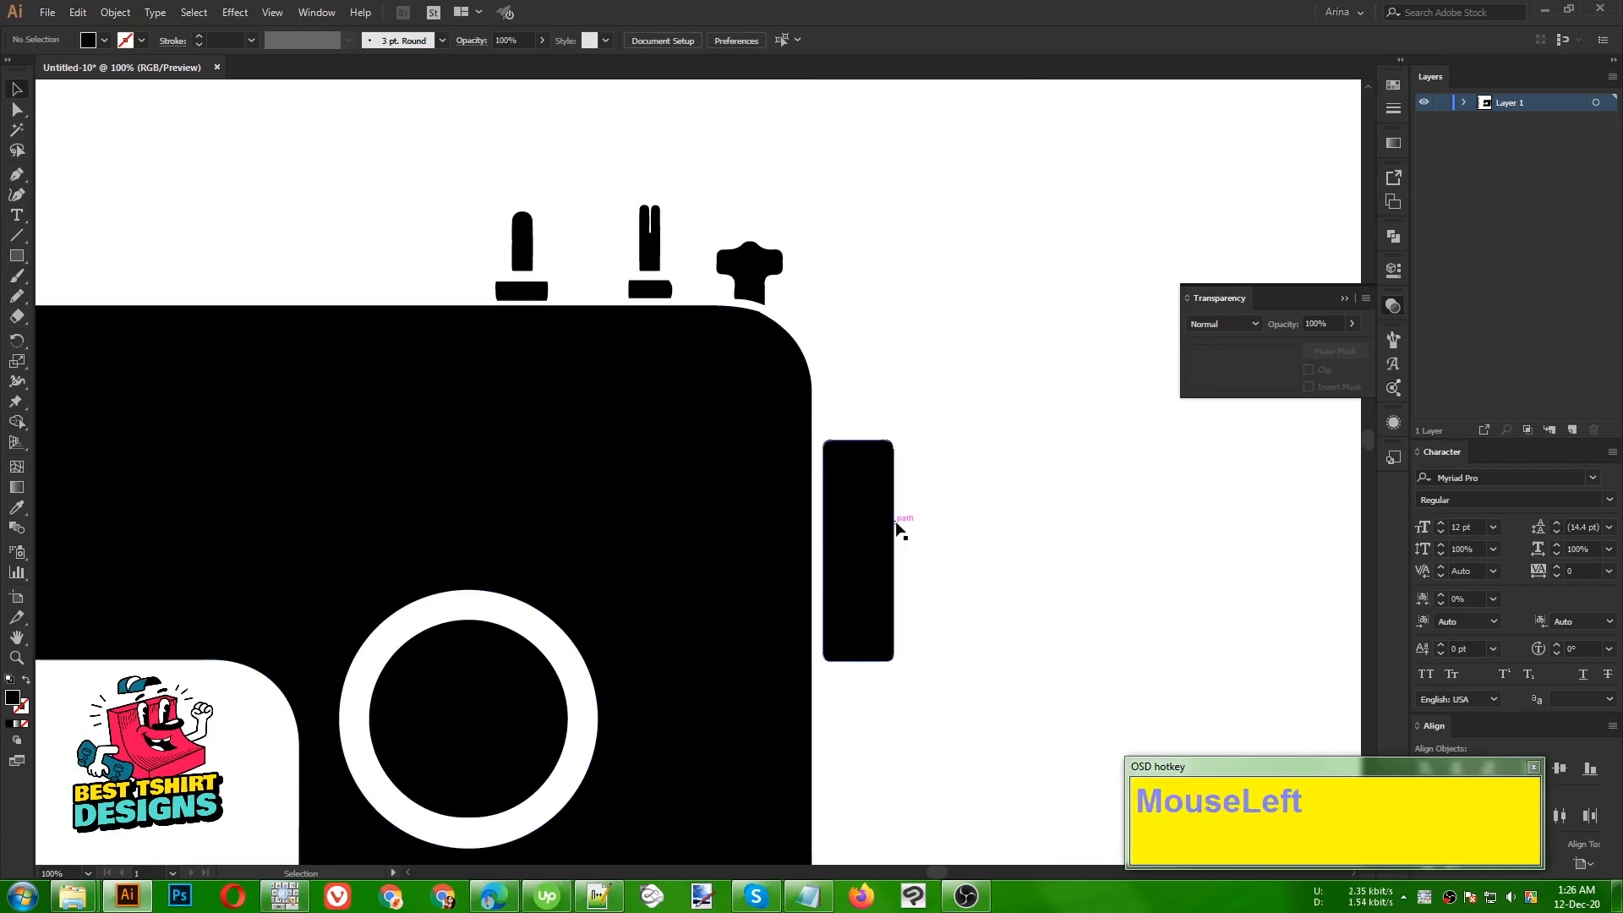
- Examine the remaining details of the sewing machine, including the small rounded panel cutout and the gaps around the presser foot
{"action": "scroll", "coordinate": [895, 337], "scroll_direction": "down", "scroll_amount": 1}
{"action": "left_click", "coordinate": [895, 336]}
{"action": "scroll", "coordinate": [982, 297], "scroll_direction": "down", "scroll_amount": 1}
{"action": "scroll", "coordinate": [695, 596], "scroll_direction": "up", "scroll_amount": 1}
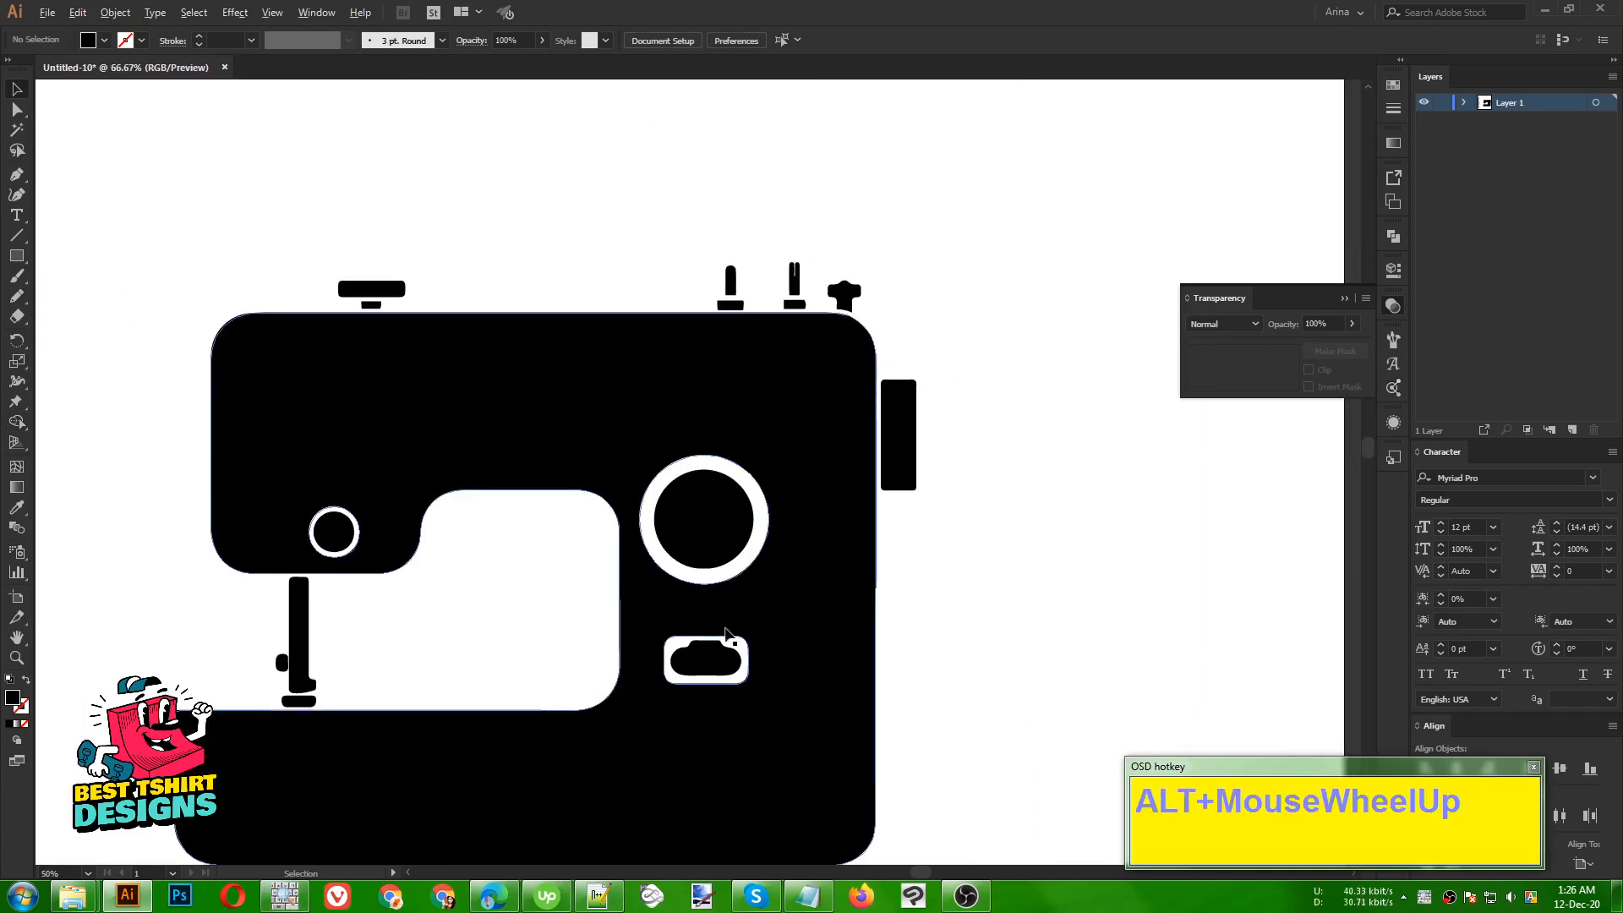
{"action": "scroll", "coordinate": [696, 596], "scroll_direction": "up", "scroll_amount": 2}
{"action": "scroll", "coordinate": [734, 649], "scroll_direction": "down", "scroll_amount": 1}
{"action": "scroll", "coordinate": [701, 653], "scroll_direction": "up", "scroll_amount": 2}
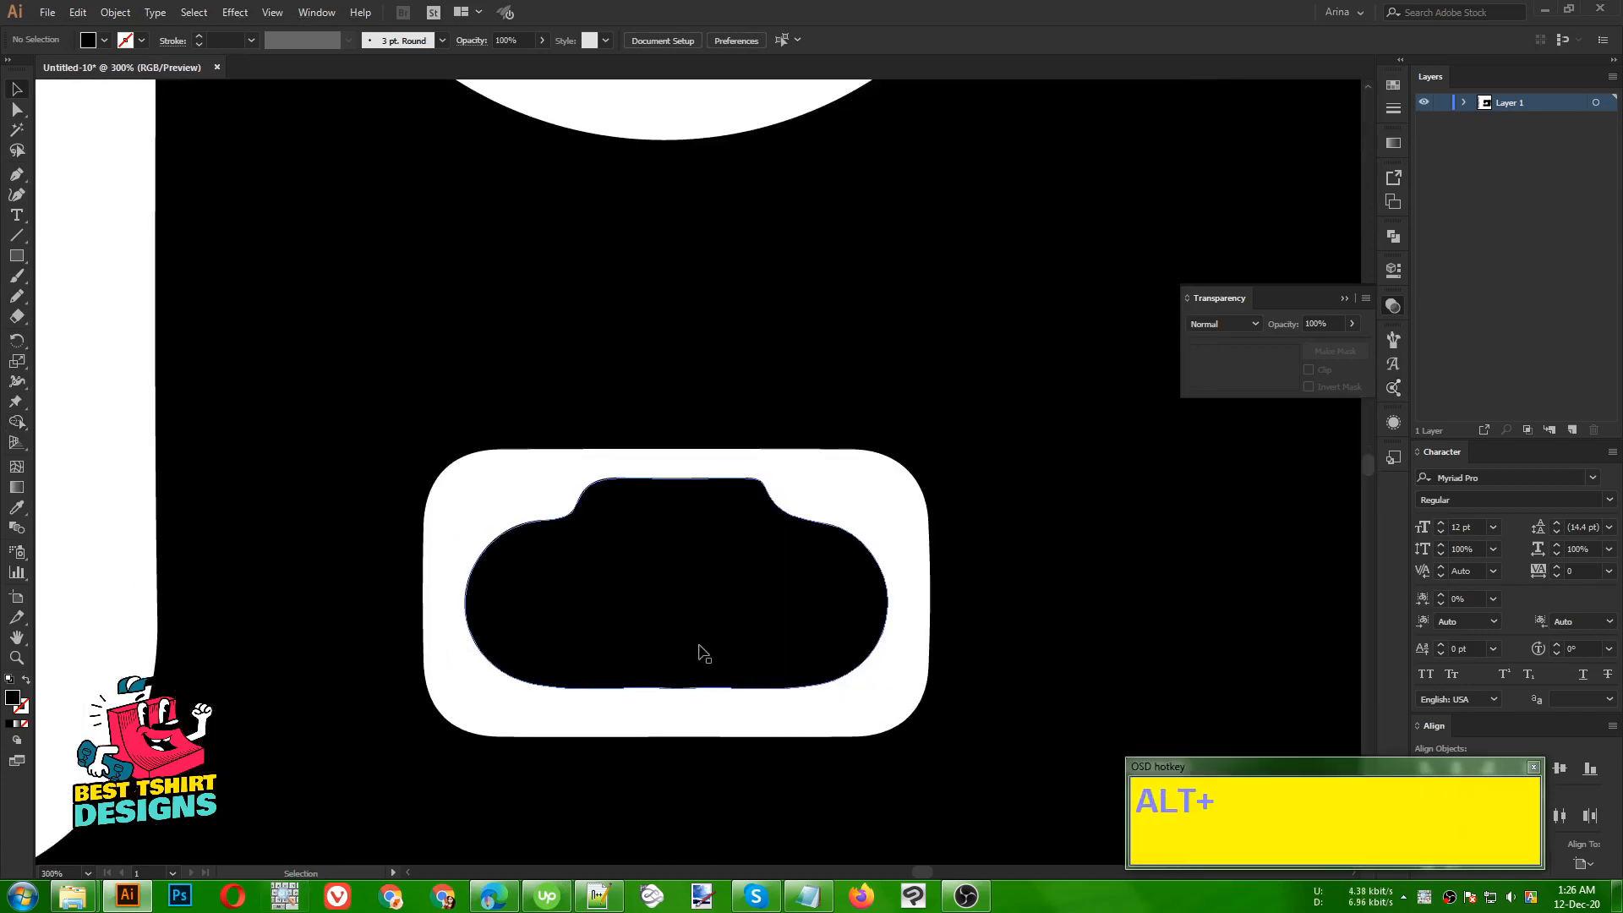
{"action": "scroll", "coordinate": [681, 533], "scroll_direction": "down", "scroll_amount": 6}
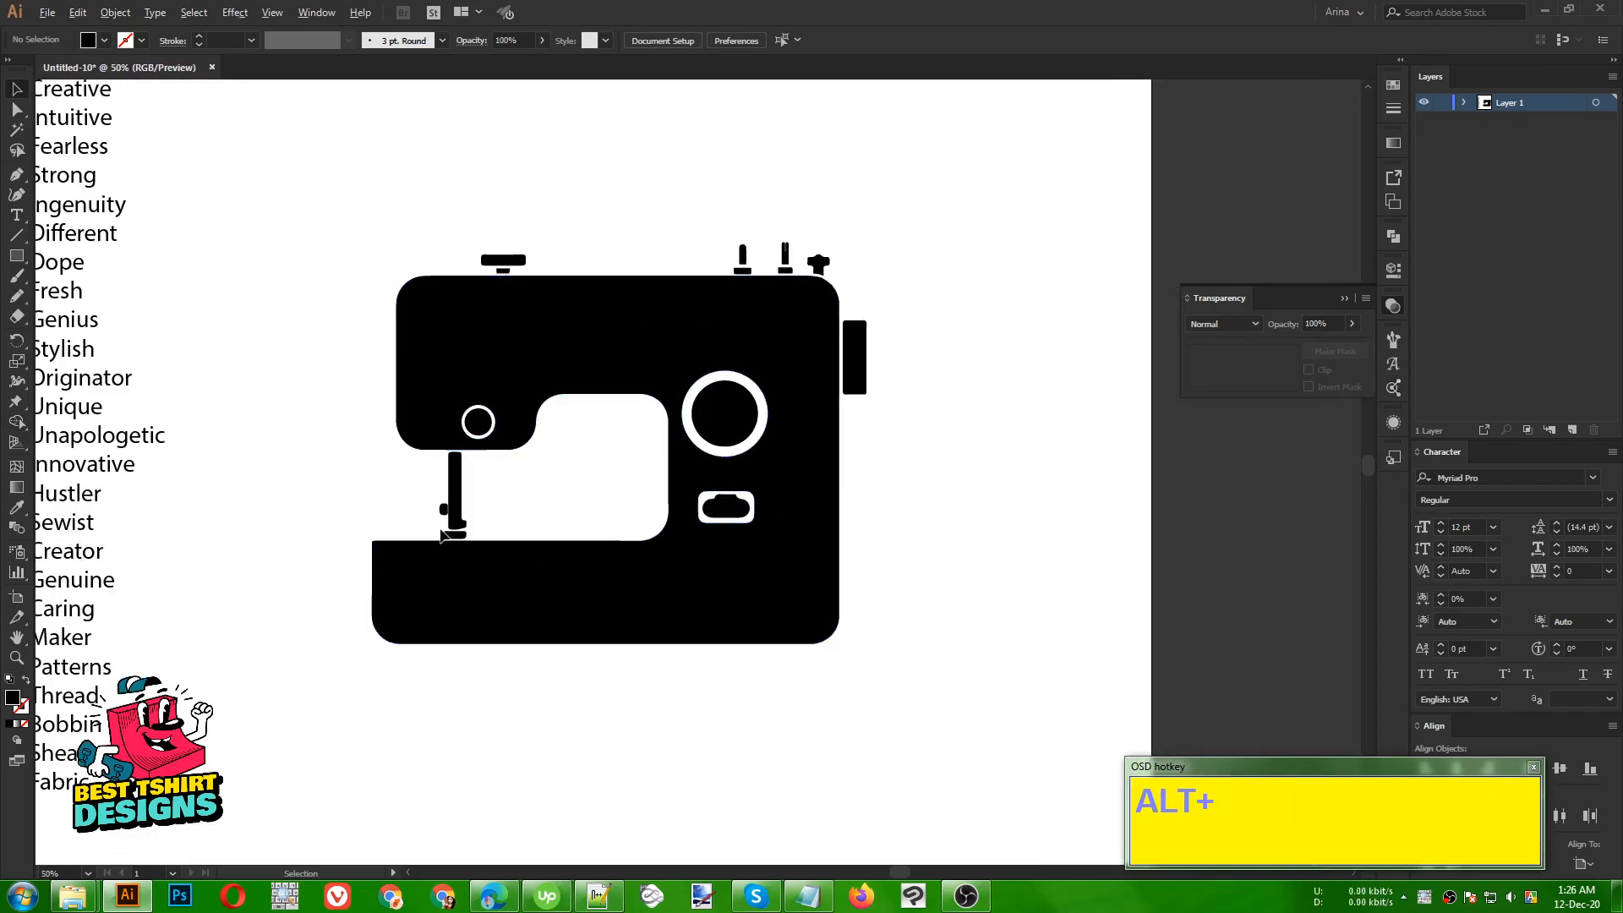
{"action": "scroll", "coordinate": [440, 531], "scroll_direction": "up", "scroll_amount": 6}
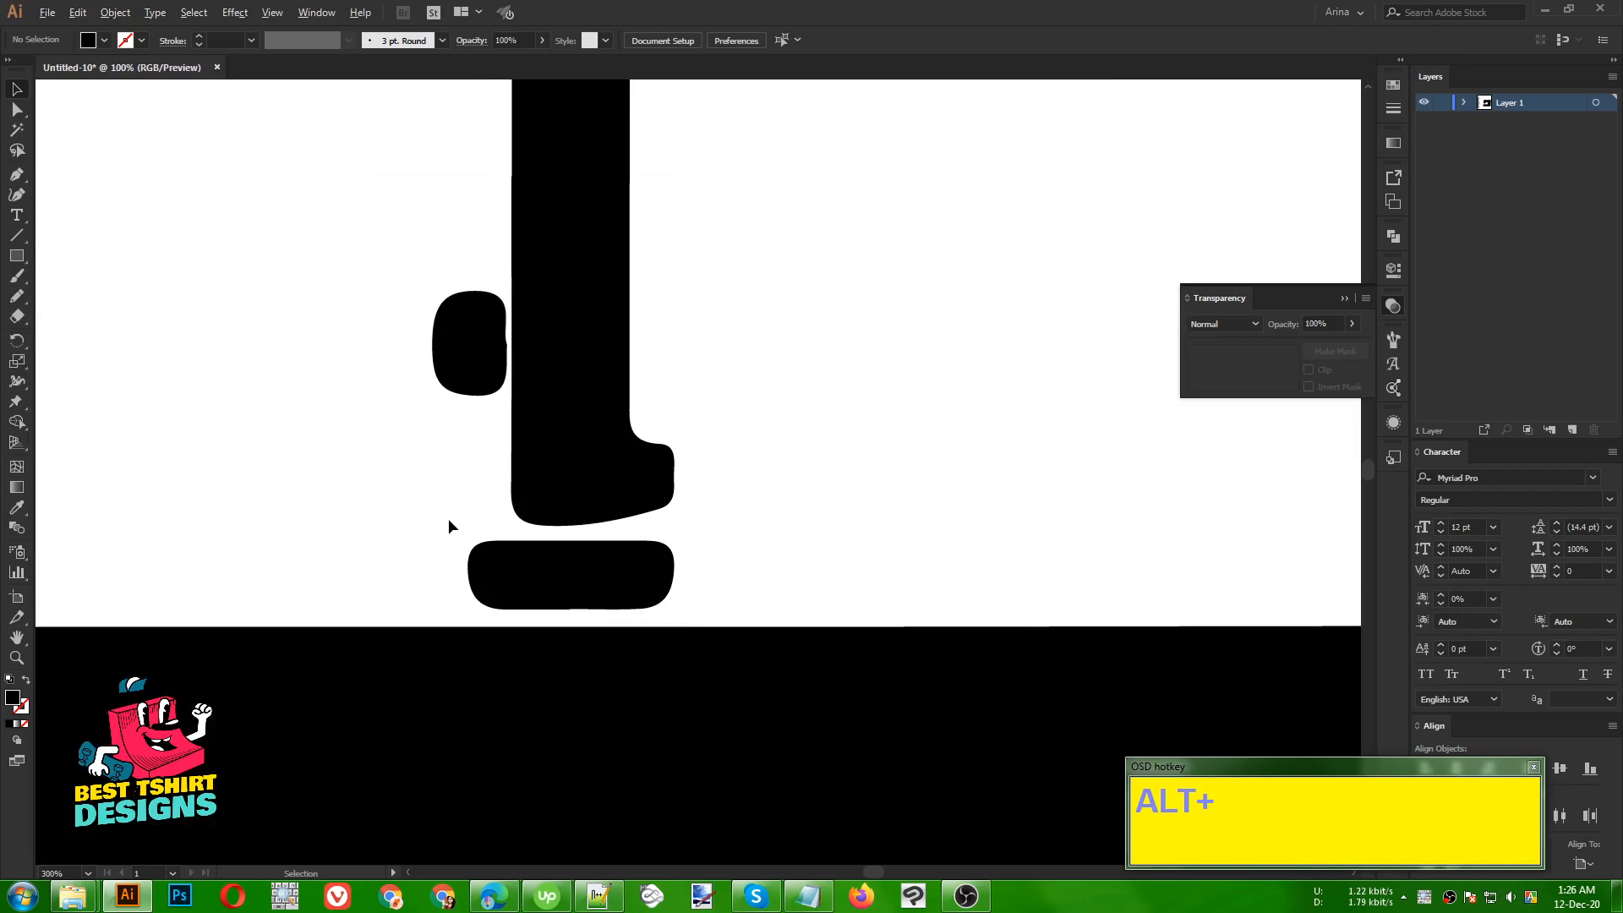
- Select the whole list of words beside the sewing machine and cut it from the silhouette's layer
{"action": "scroll", "coordinate": [448, 519], "scroll_direction": "down", "scroll_amount": 6}
{"action": "left_click", "coordinate": [632, 484]}
{"action": "left_click_drag", "start_coordinate": [422, 230], "coordinate": [900, 693]}
{"action": "scroll", "coordinate": [772, 605], "scroll_direction": "down", "scroll_amount": 1}
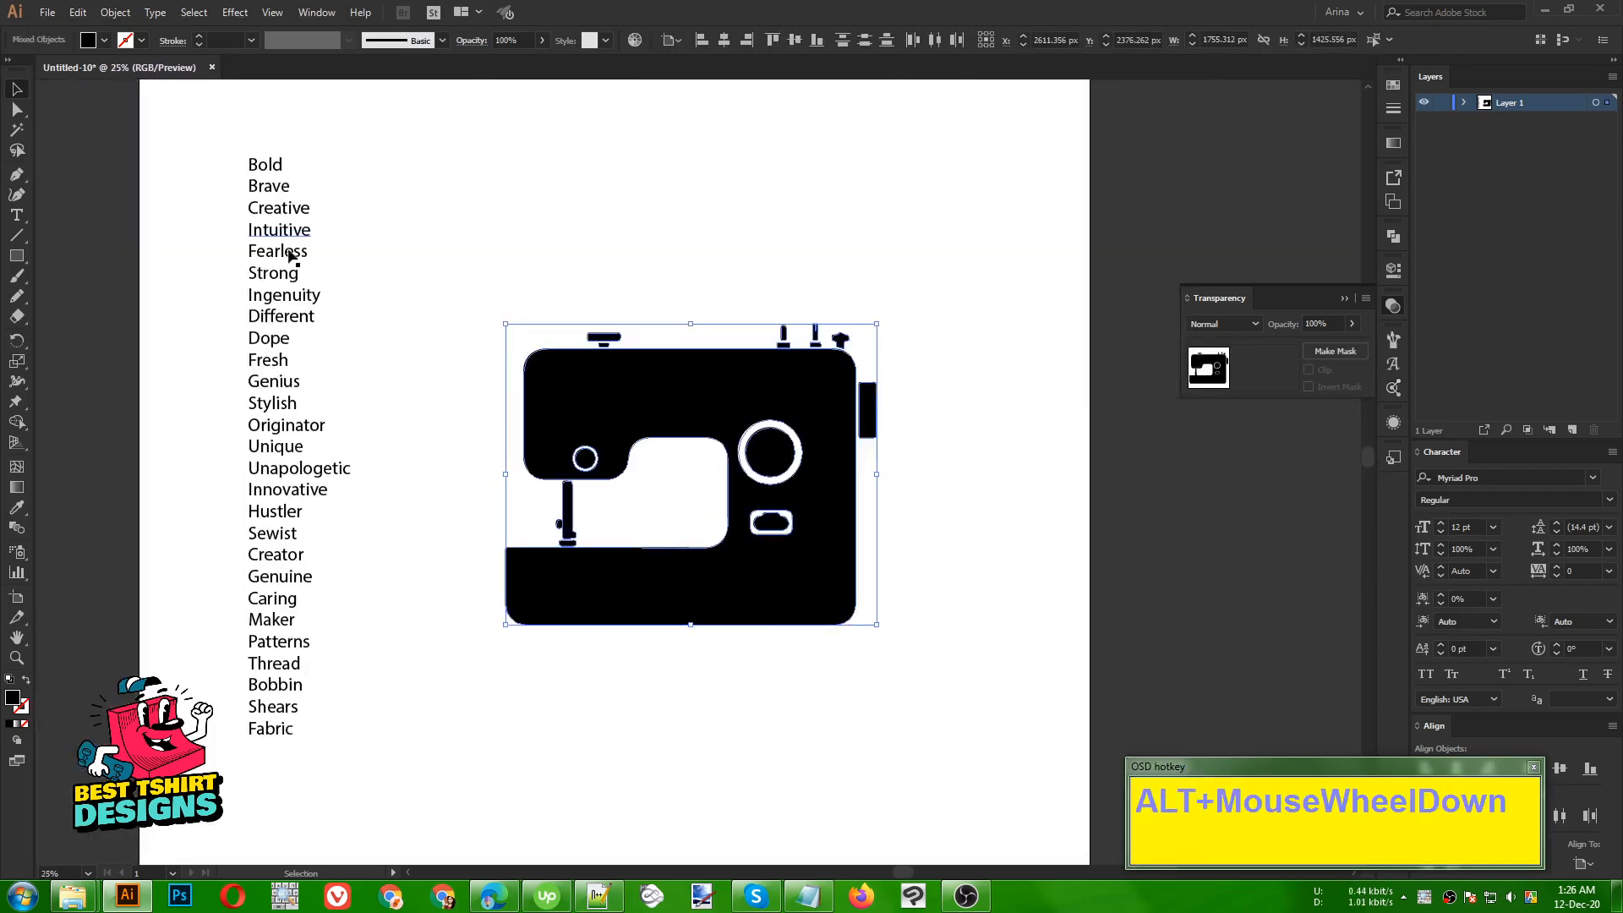
{"action": "left_click_drag", "start_coordinate": [345, 119], "coordinate": [209, 775]}
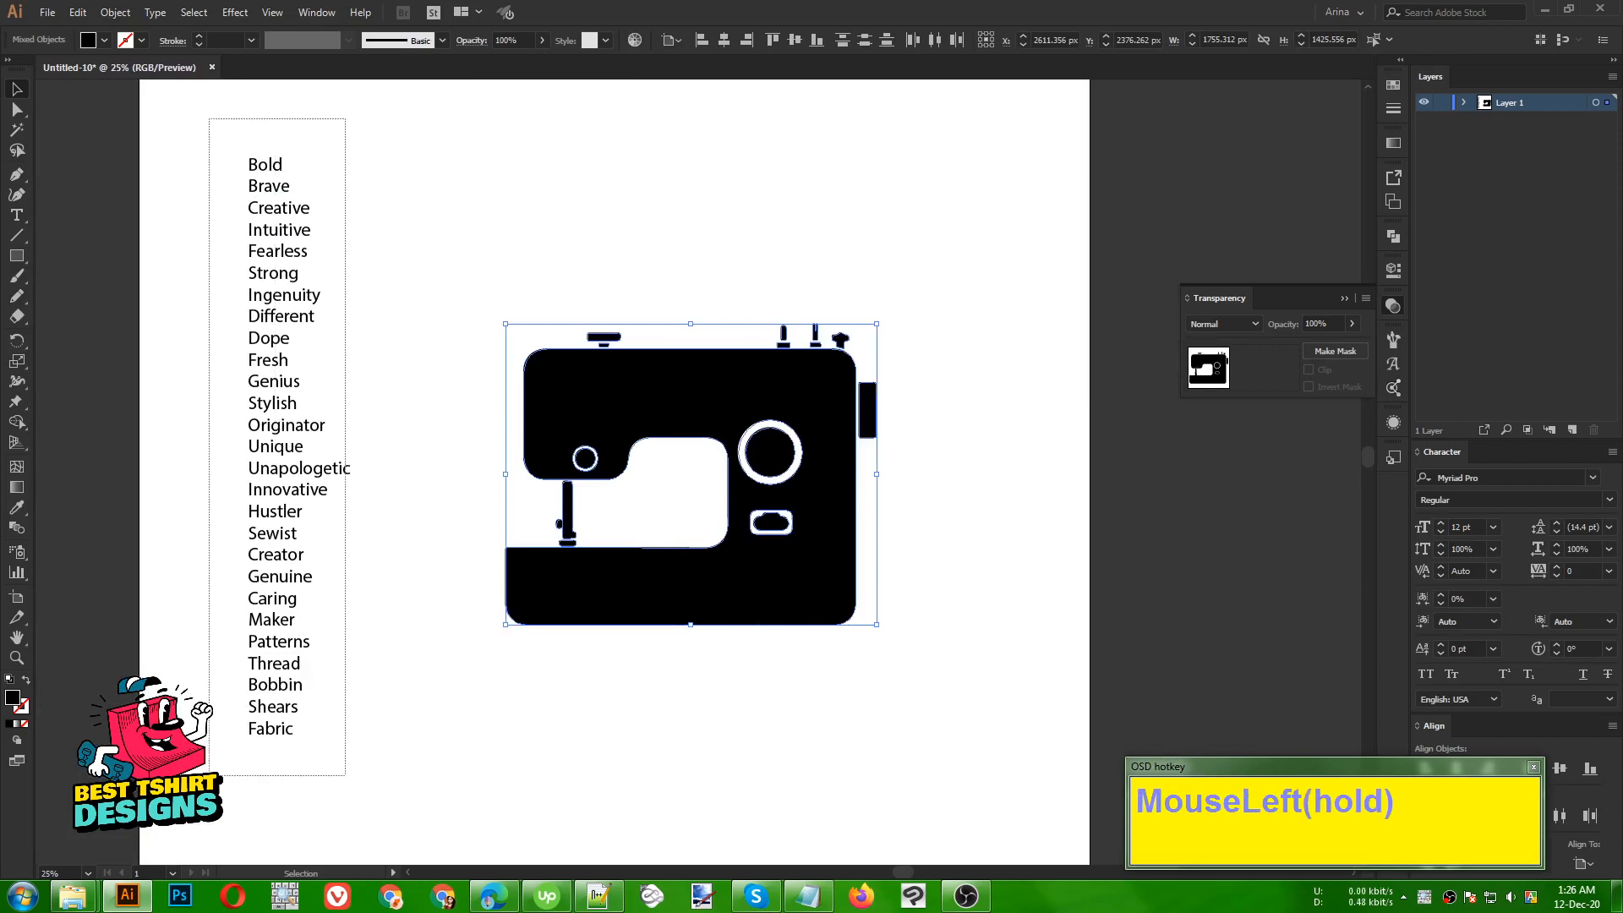
{"action": "left_click_drag", "start_coordinate": [446, 705], "coordinate": [456, 702]}
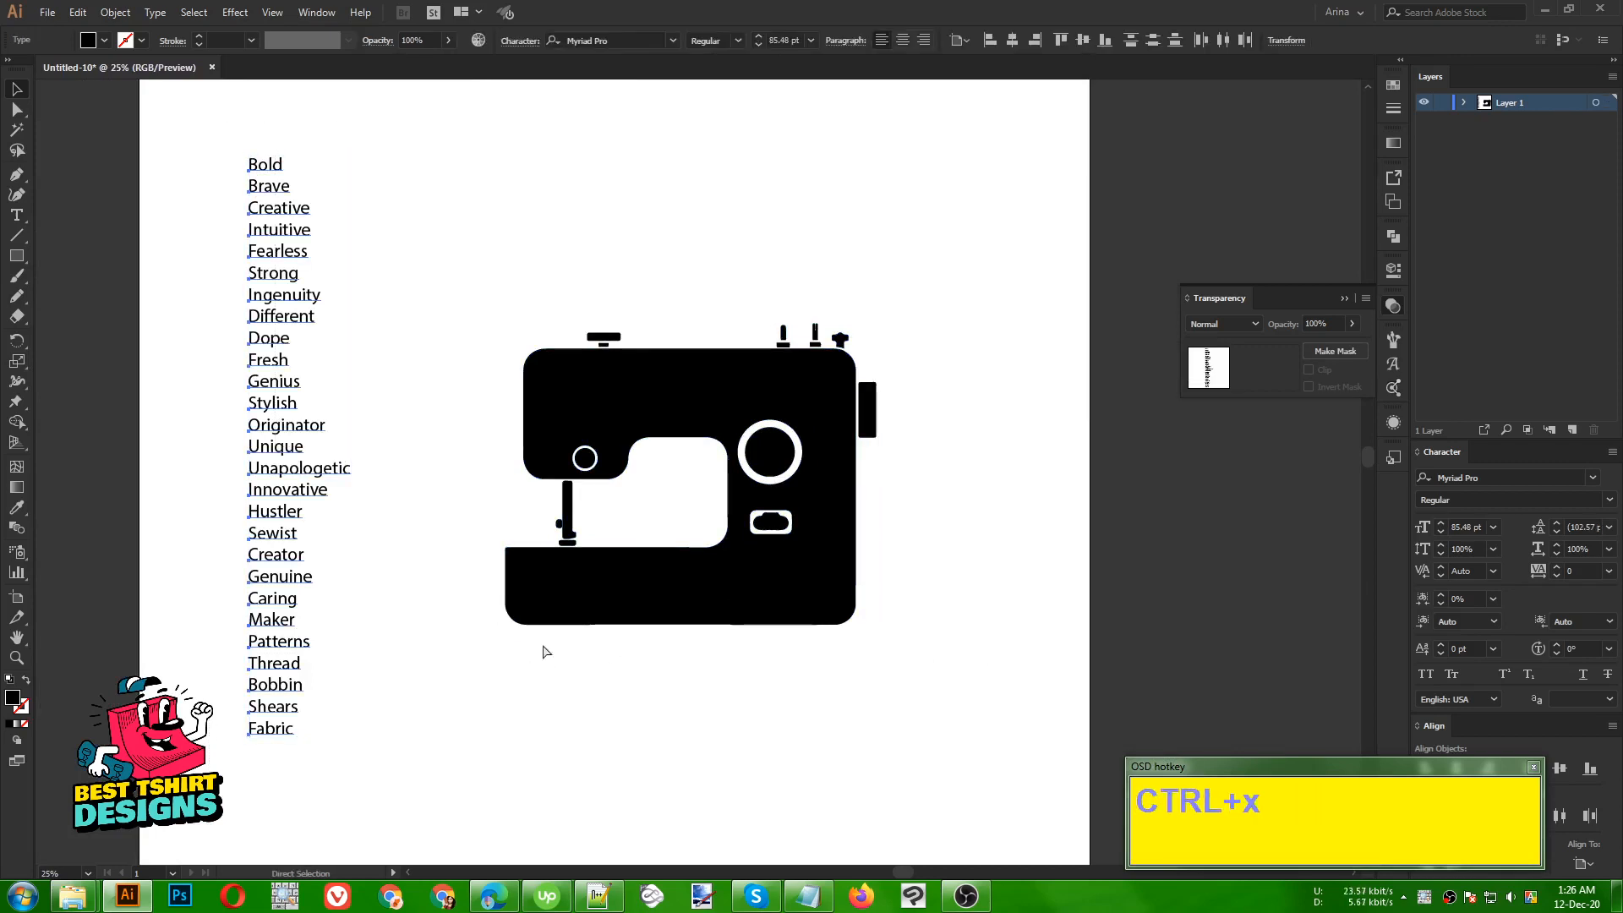
{"action": "key", "text": "ctrl+x"}
- Fade the sewing machine silhouette to 10% opacity and deselect it
{"action": "scroll", "coordinate": [719, 422], "scroll_direction": "up", "scroll_amount": 2}
{"action": "scroll", "coordinate": [503, 376], "scroll_direction": "down", "scroll_amount": 1}
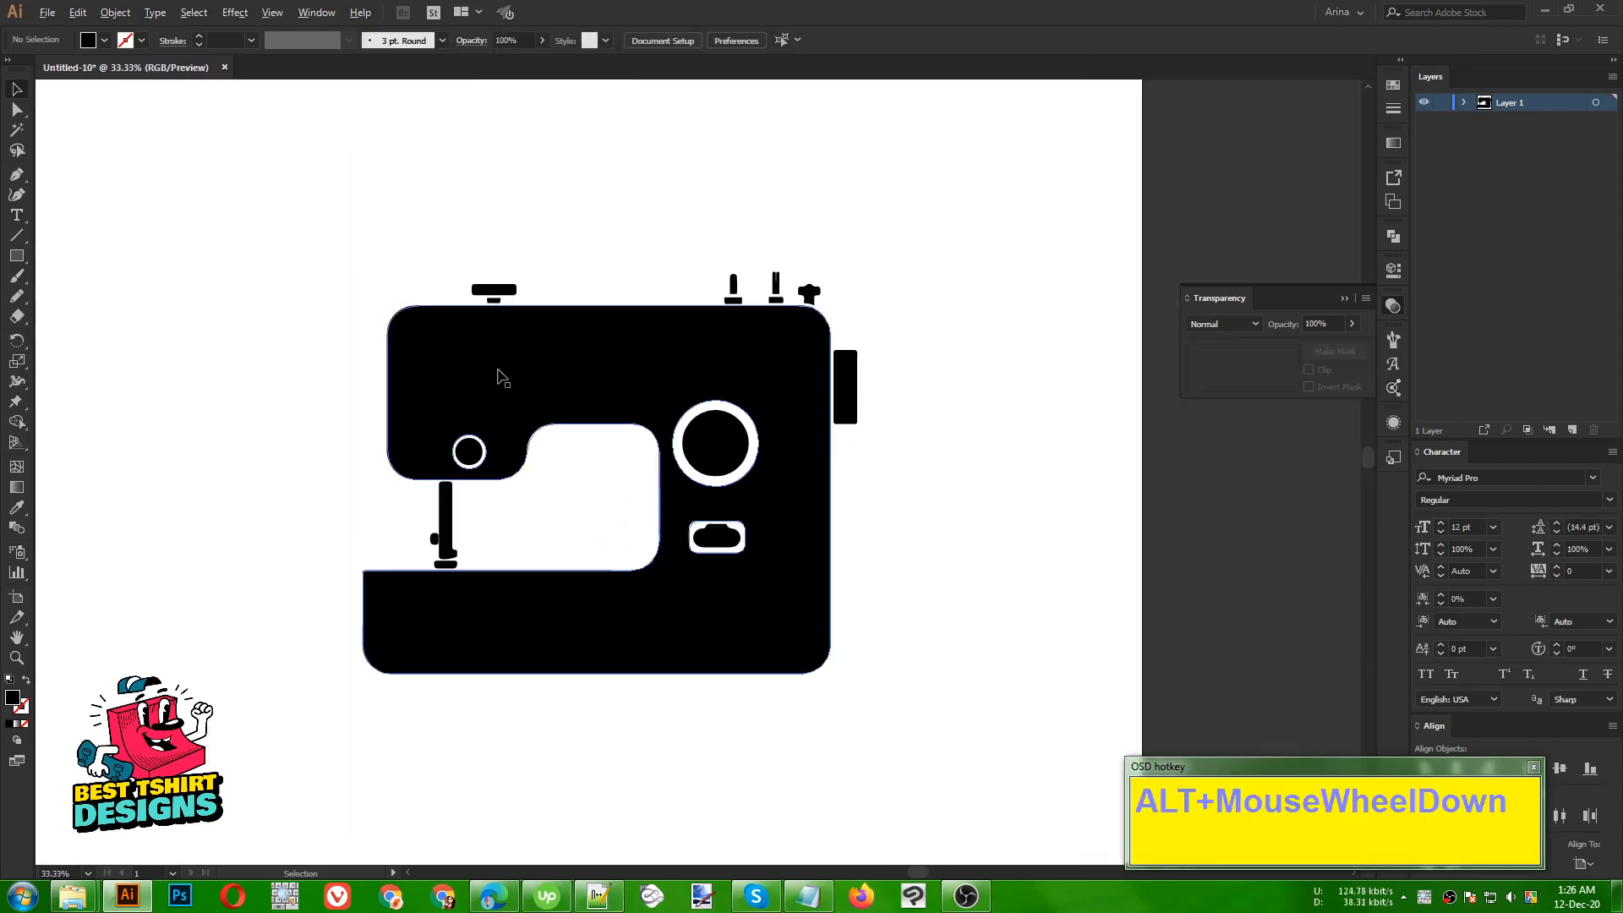
{"action": "left_click", "coordinate": [614, 380]}
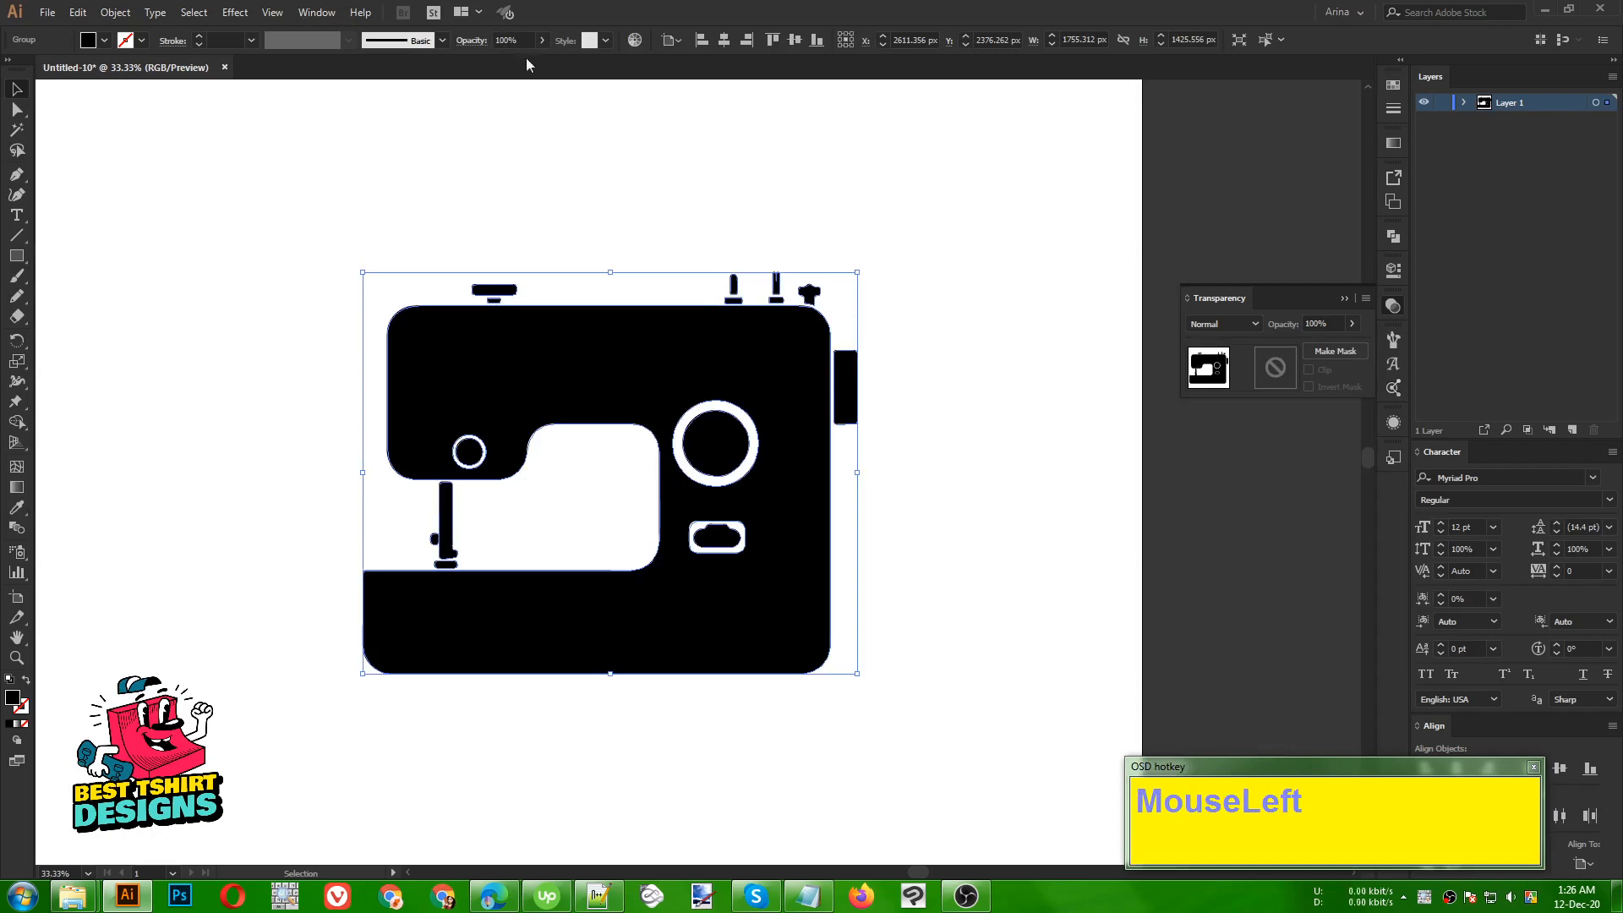
{"action": "scroll", "coordinate": [520, 41], "scroll_direction": "down", "scroll_amount": 8}
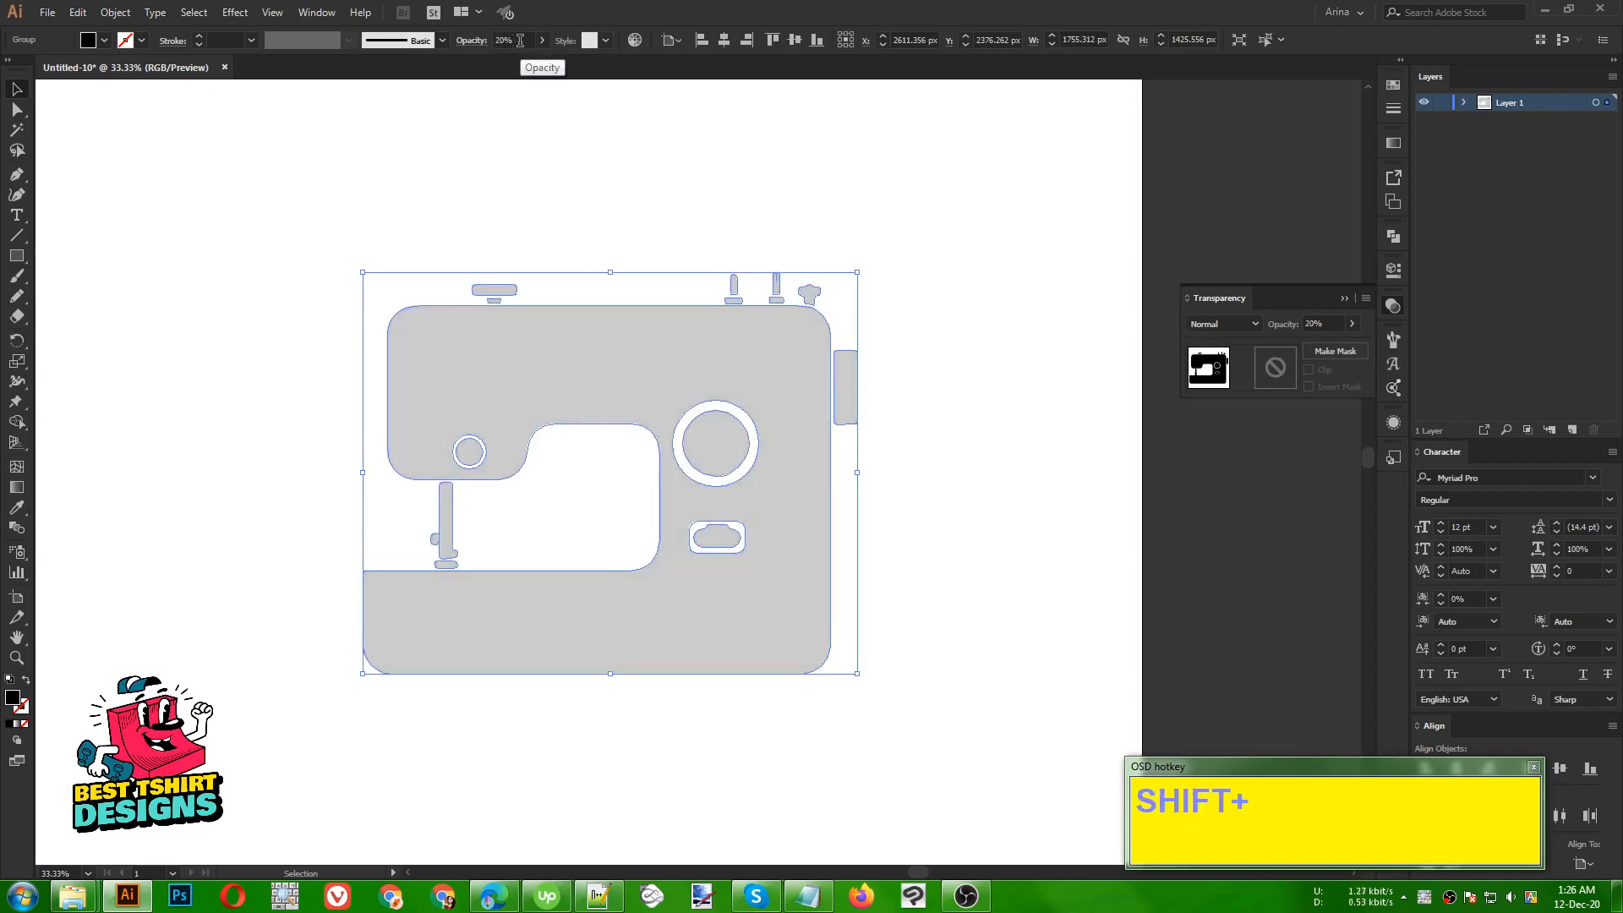
{"action": "scroll", "coordinate": [520, 41], "scroll_direction": "down", "scroll_amount": 1}
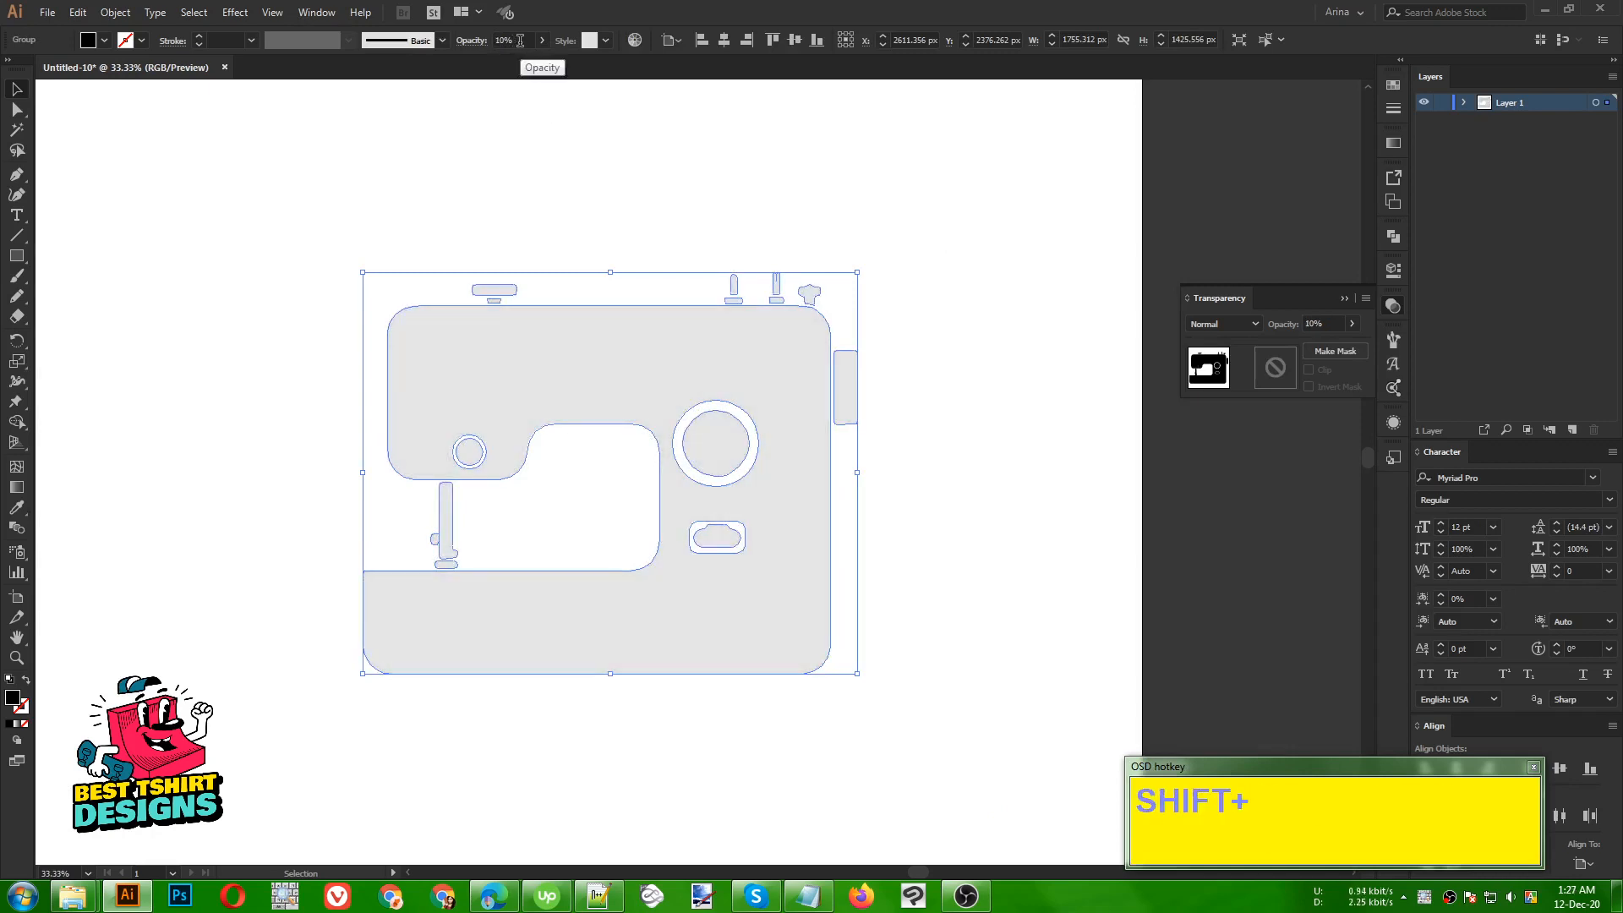
{"action": "scroll", "coordinate": [520, 41], "scroll_direction": "up", "scroll_amount": 1}
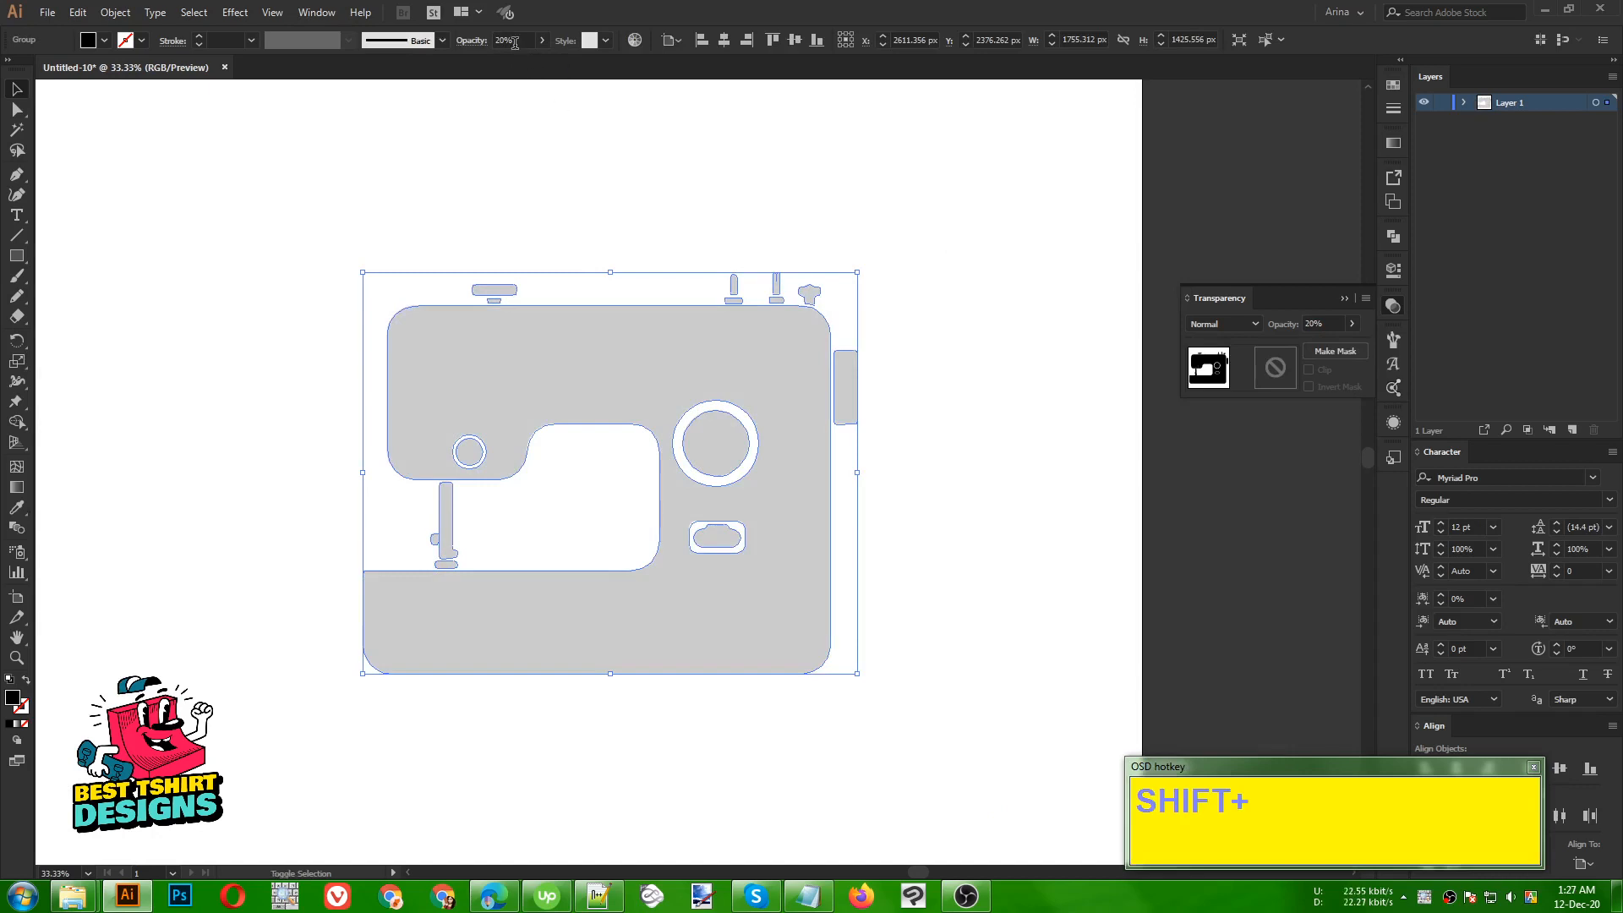
{"action": "scroll", "coordinate": [514, 41], "scroll_direction": "down", "scroll_amount": 1}
{"action": "left_click", "coordinate": [573, 155]}
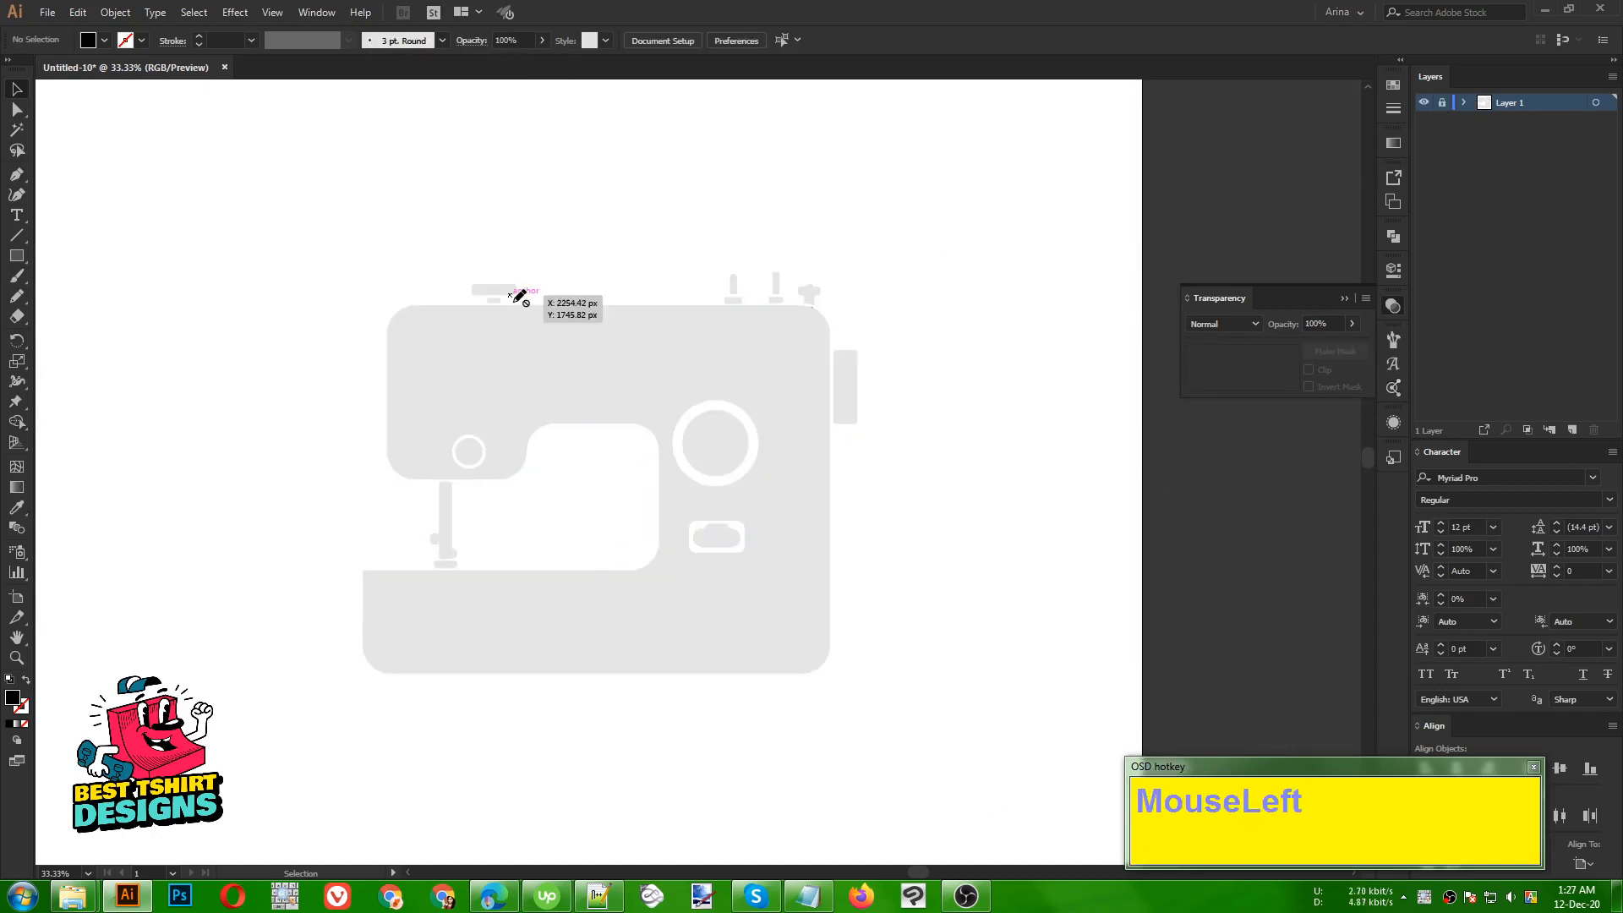
- Lock the silhouette's layer and paste the word list onto a new layer, placing it beside the machine
{"action": "mouse_move", "coordinate": [511, 305]}
{"action": "left_mouse_down"}
{"action": "mouse_move", "coordinate": [489, 351]}
{"action": "mouse_move", "coordinate": [733, 716]}
{"action": "left_mouse_up"}
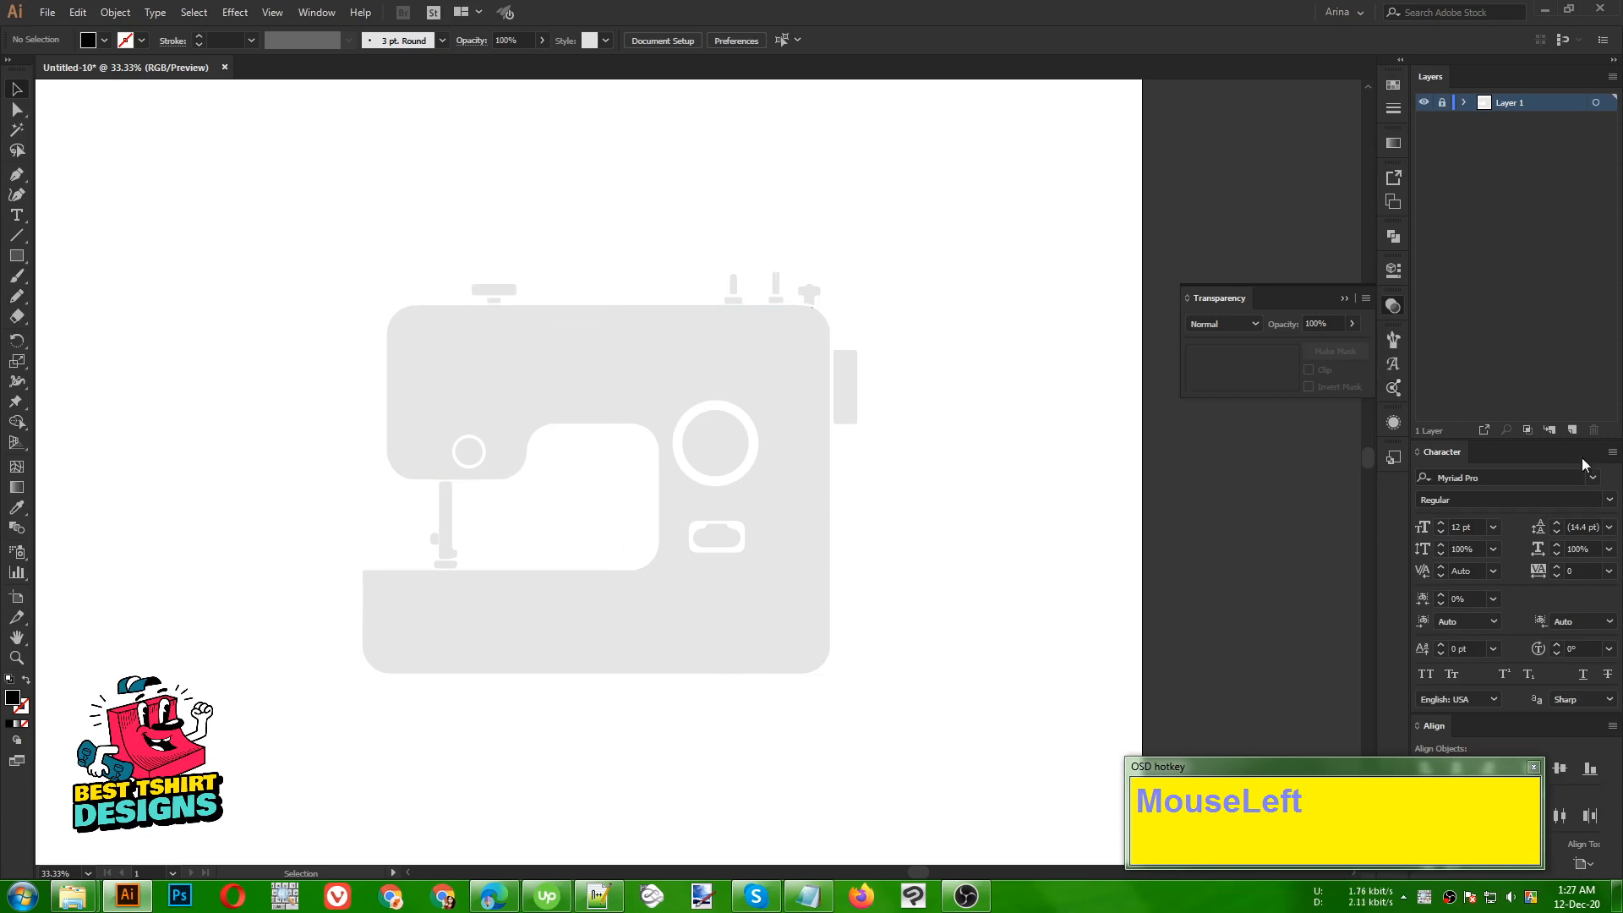
{"action": "key", "text": "ctrl+v"}
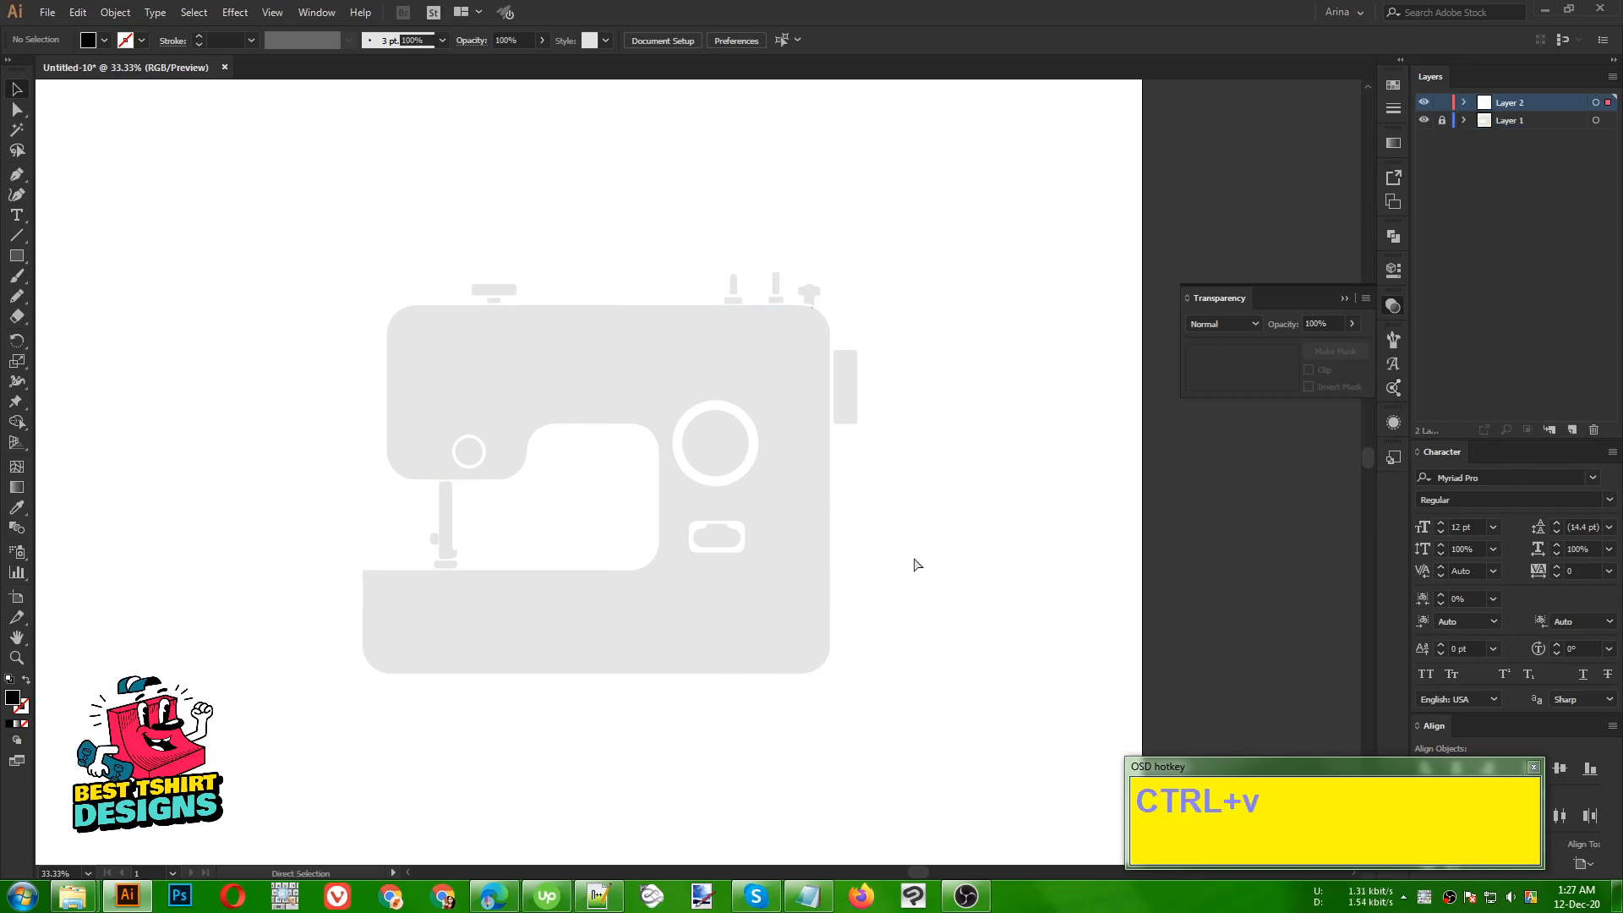
{"action": "scroll", "coordinate": [921, 560], "scroll_direction": "down", "scroll_amount": 1, "text": "alt"}
{"action": "left_click_drag", "start_coordinate": [738, 518], "coordinate": [369, 498]}
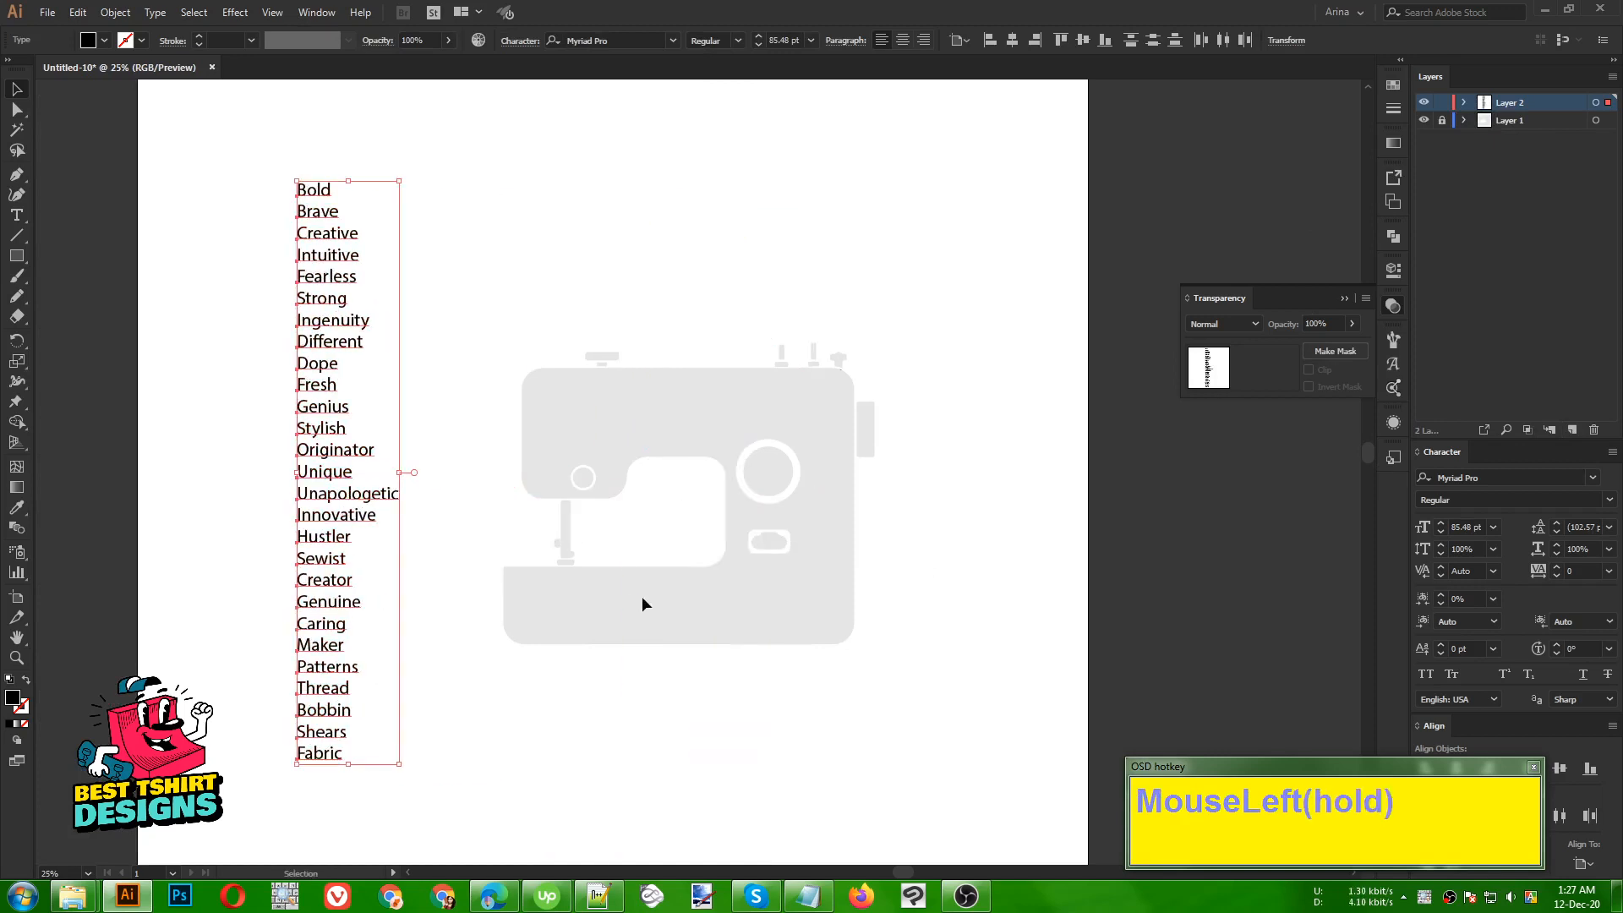
{"action": "left_click", "coordinate": [607, 575]}
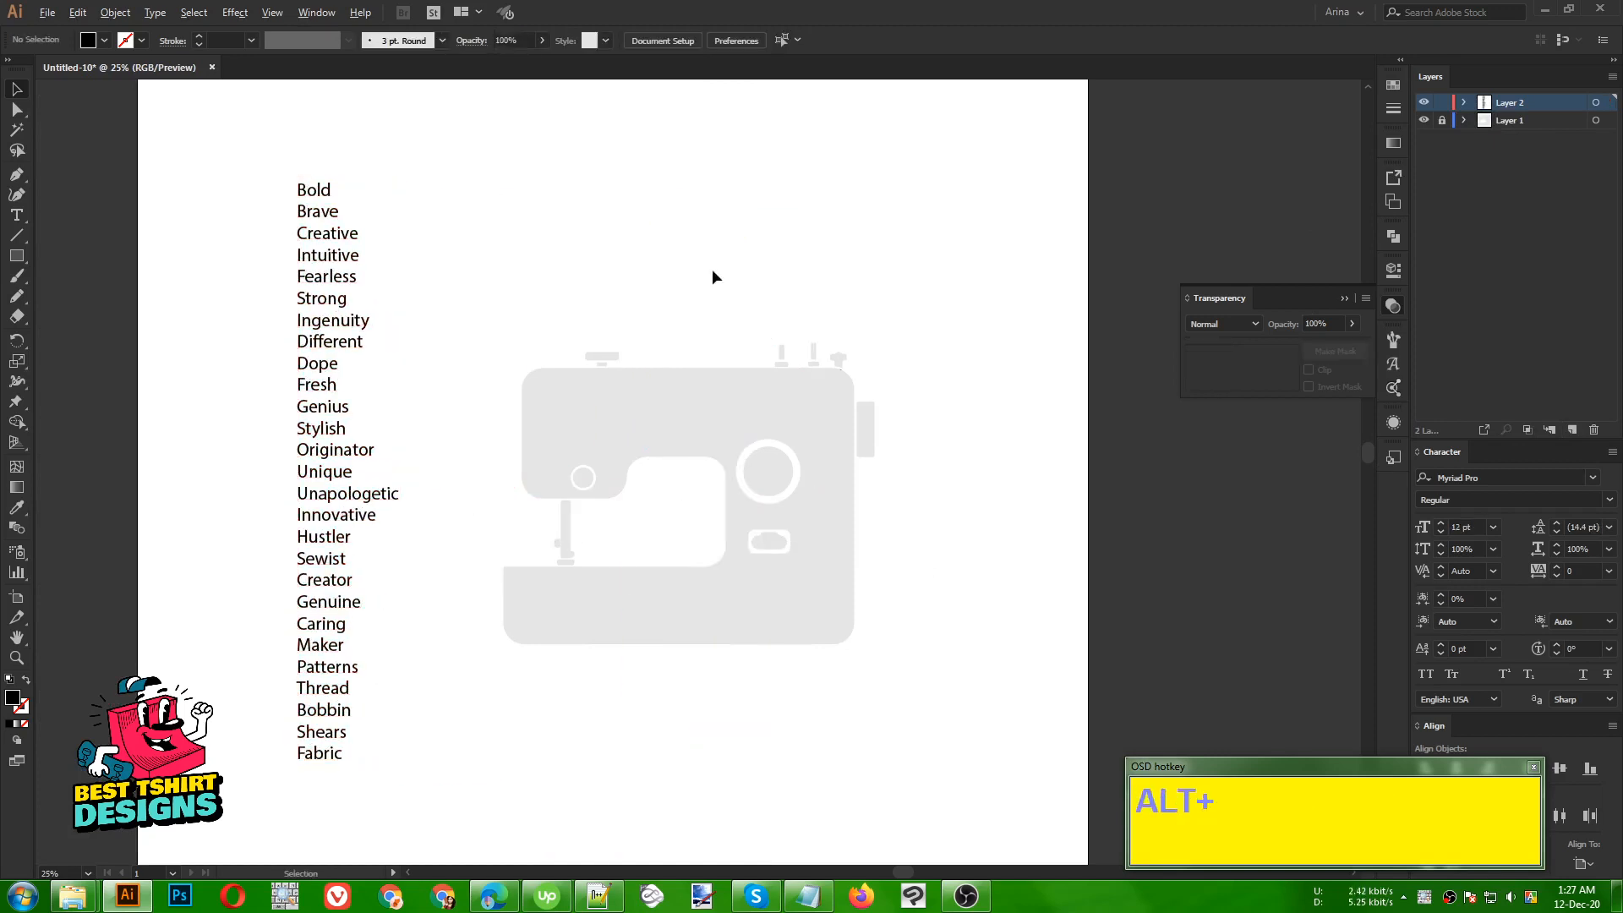
- Split the list into four groups around the machine: Bold–Strong, Ingenuity–Unapologetic, Innovative–Thread and Bobbin–Fabric
{"action": "left_click_drag", "start_coordinate": [211, 152], "coordinate": [487, 614]}
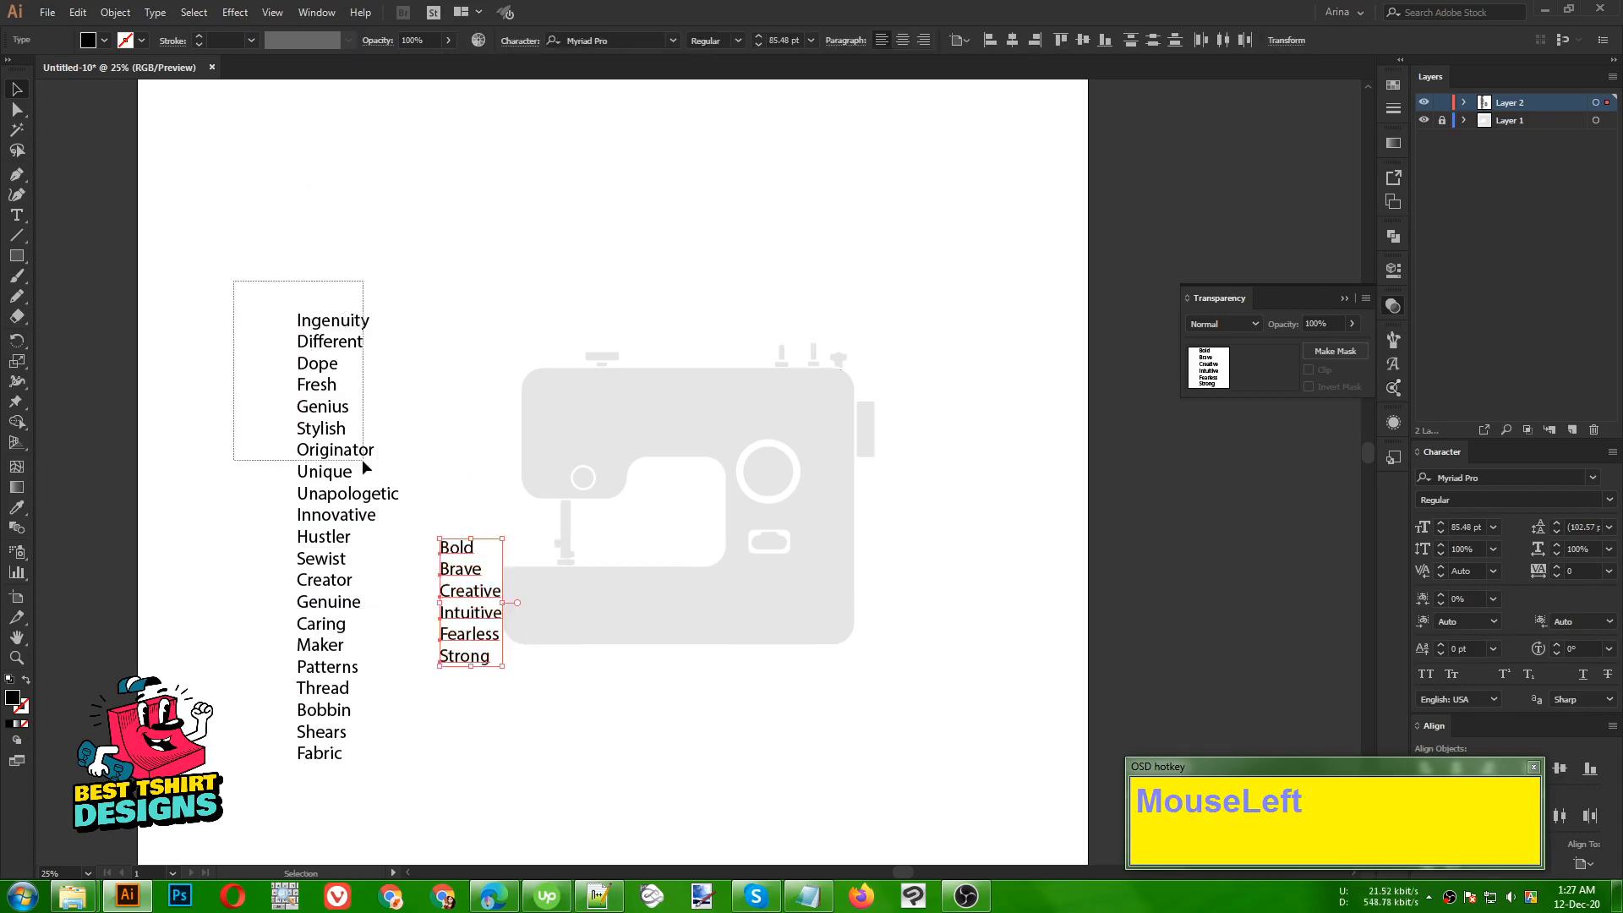
{"action": "left_click_drag", "start_coordinate": [362, 459], "coordinate": [511, 449]}
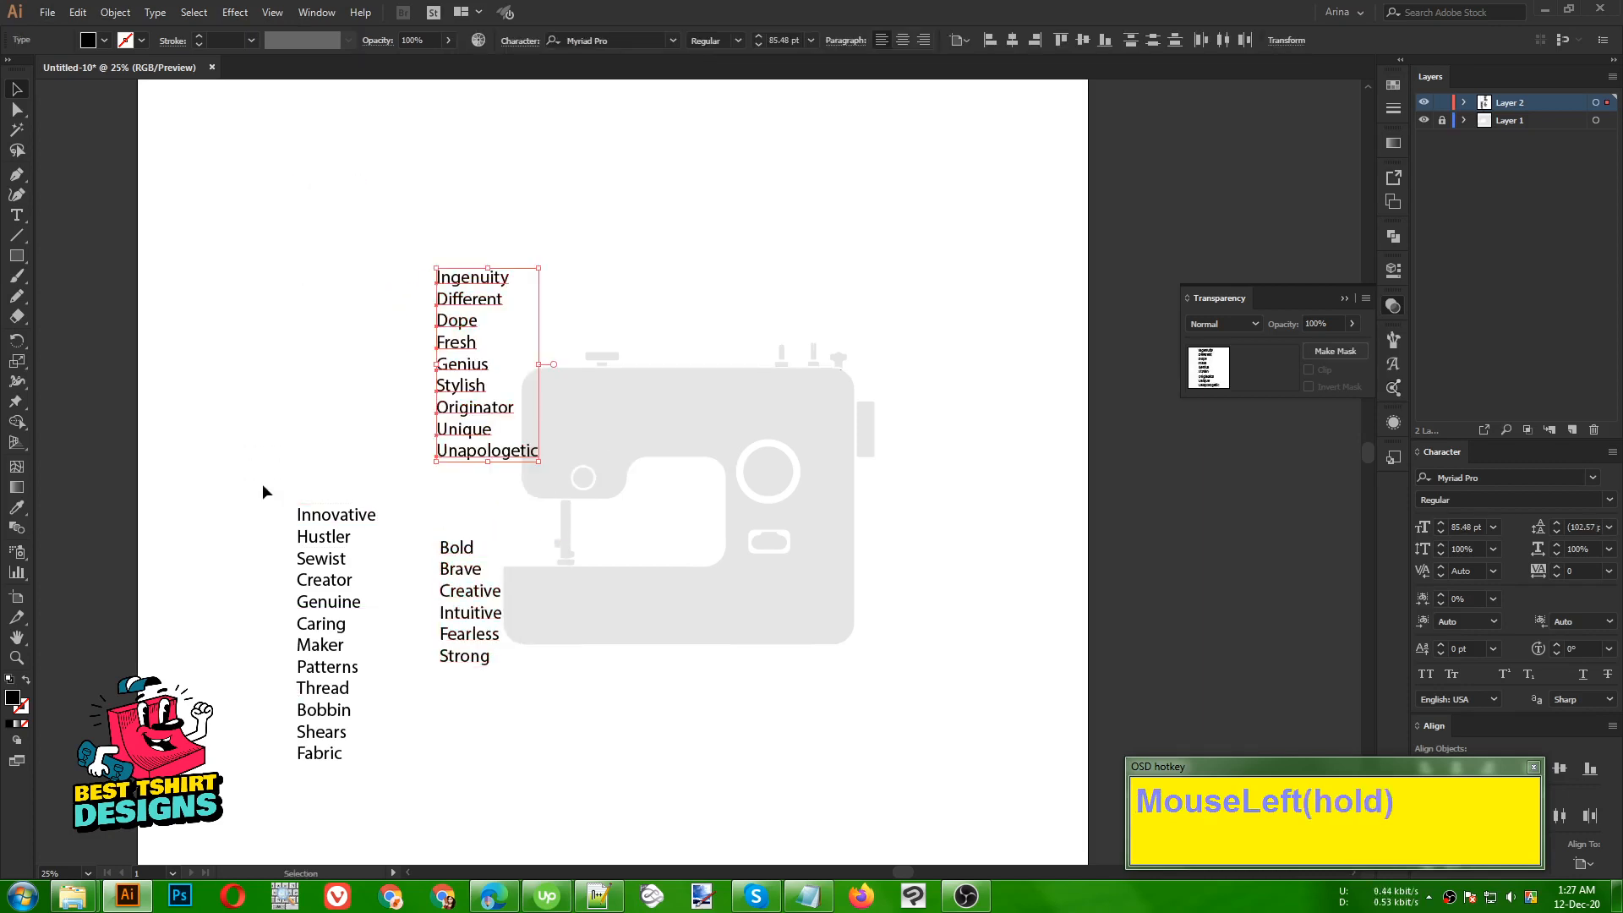
{"action": "left_click_drag", "start_coordinate": [262, 487], "coordinate": [978, 679]}
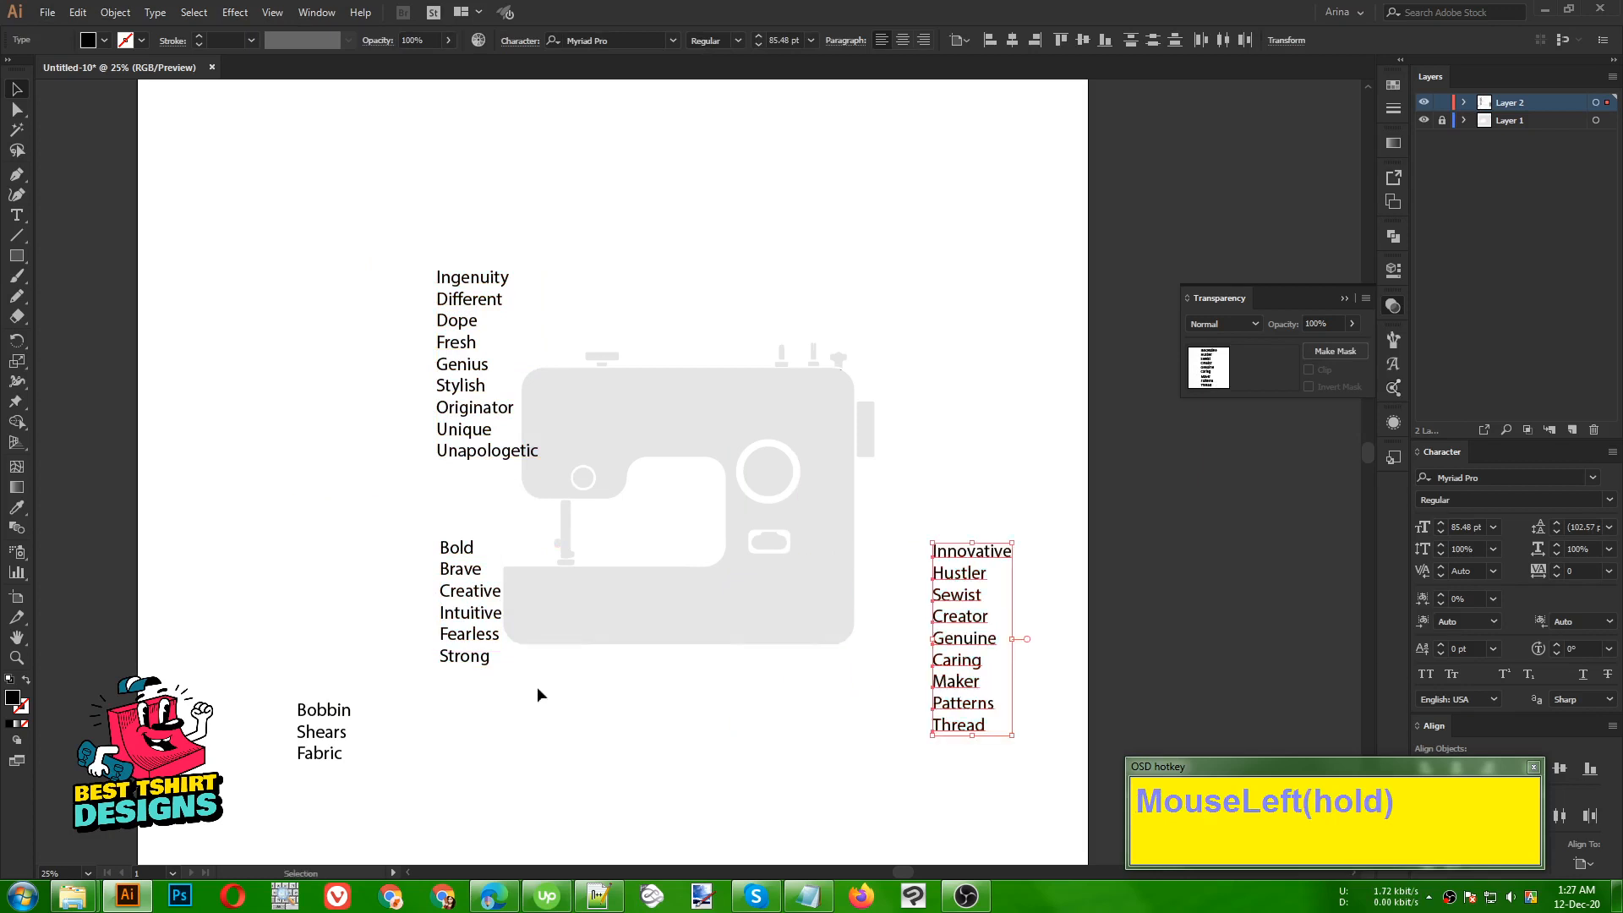
{"action": "left_click_drag", "start_coordinate": [258, 712], "coordinate": [658, 754]}
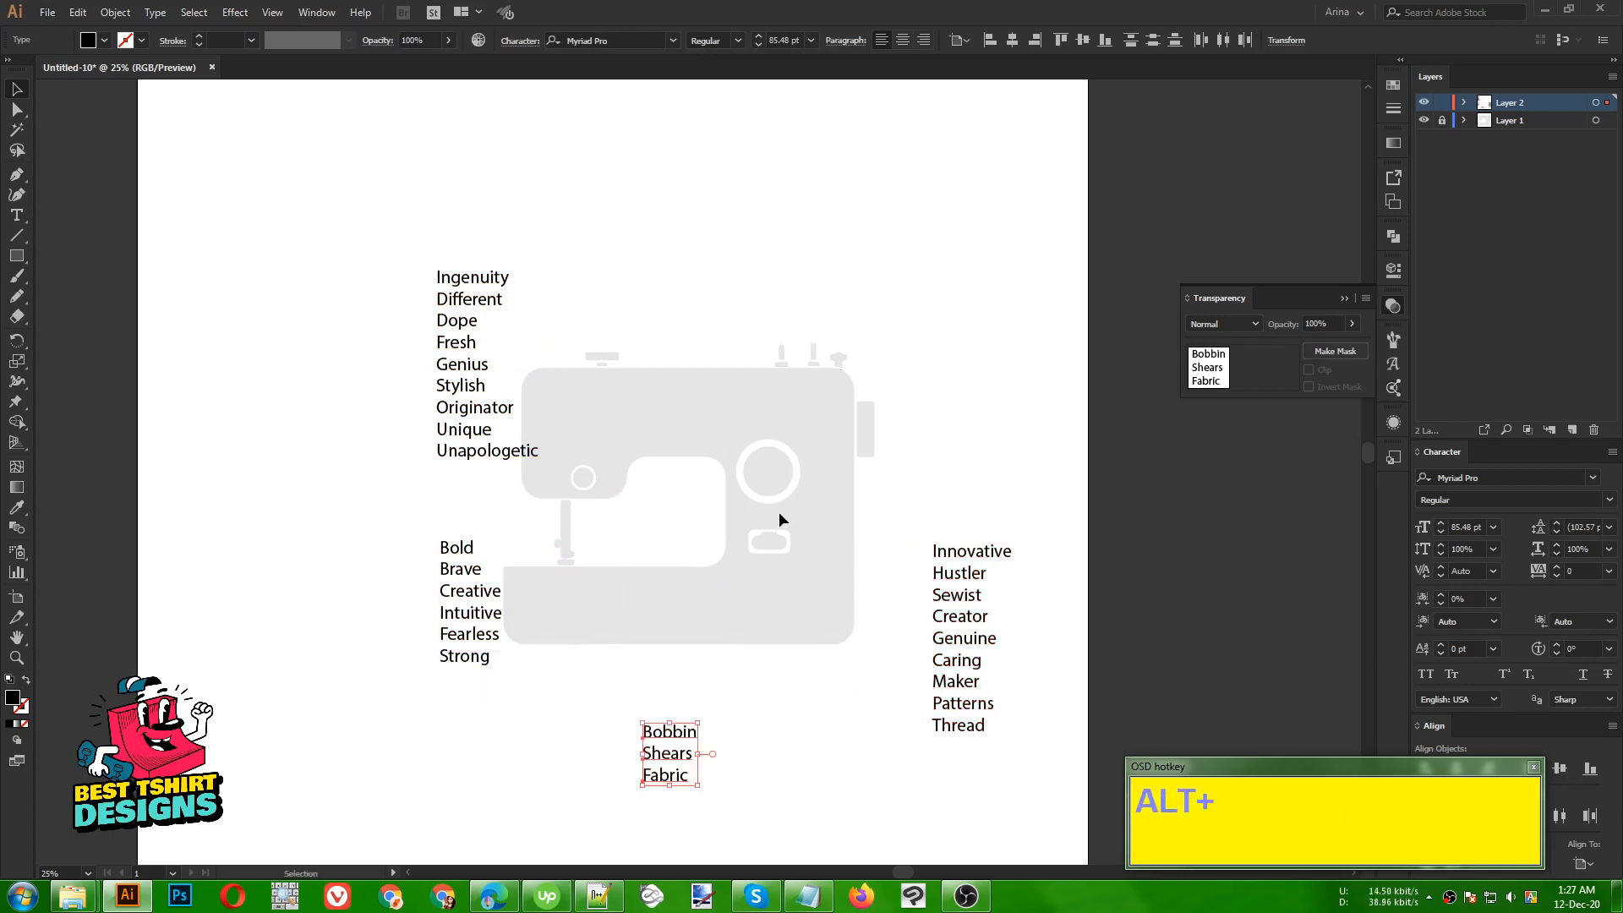
- Set the font of all the words to Explorer Condensed Regular
{"action": "scroll", "coordinate": [779, 510], "scroll_direction": "up", "scroll_amount": 1, "text": "alt"}
{"action": "scroll", "coordinate": [687, 500], "scroll_direction": "down", "scroll_amount": 1, "text": "alt"}
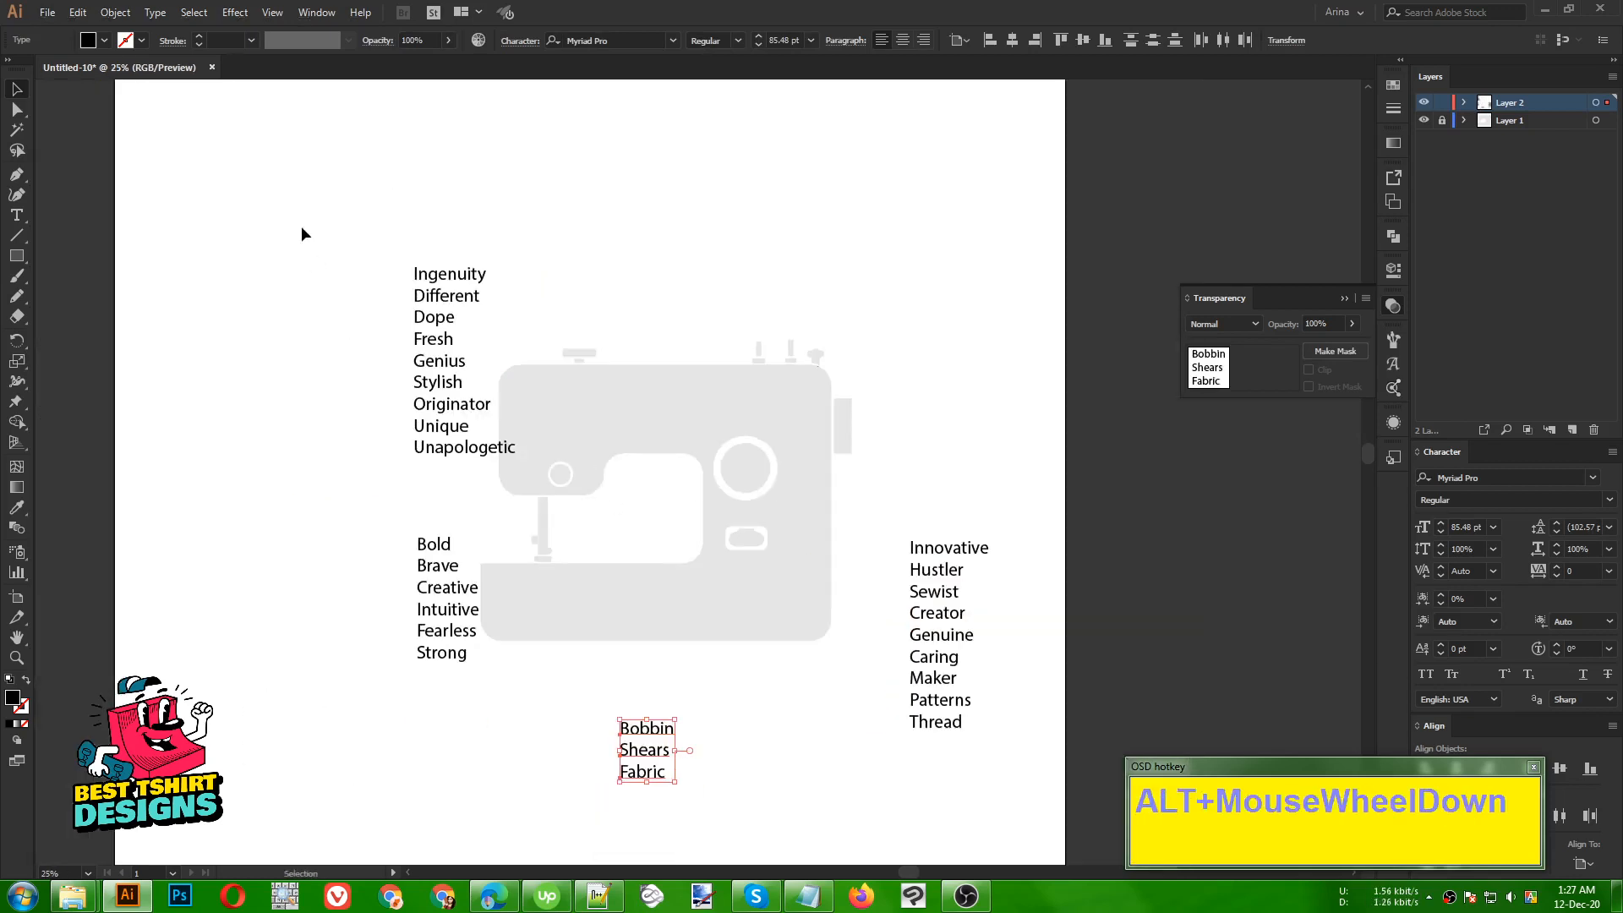
{"action": "left_click_drag", "start_coordinate": [302, 230], "coordinate": [1036, 839]}
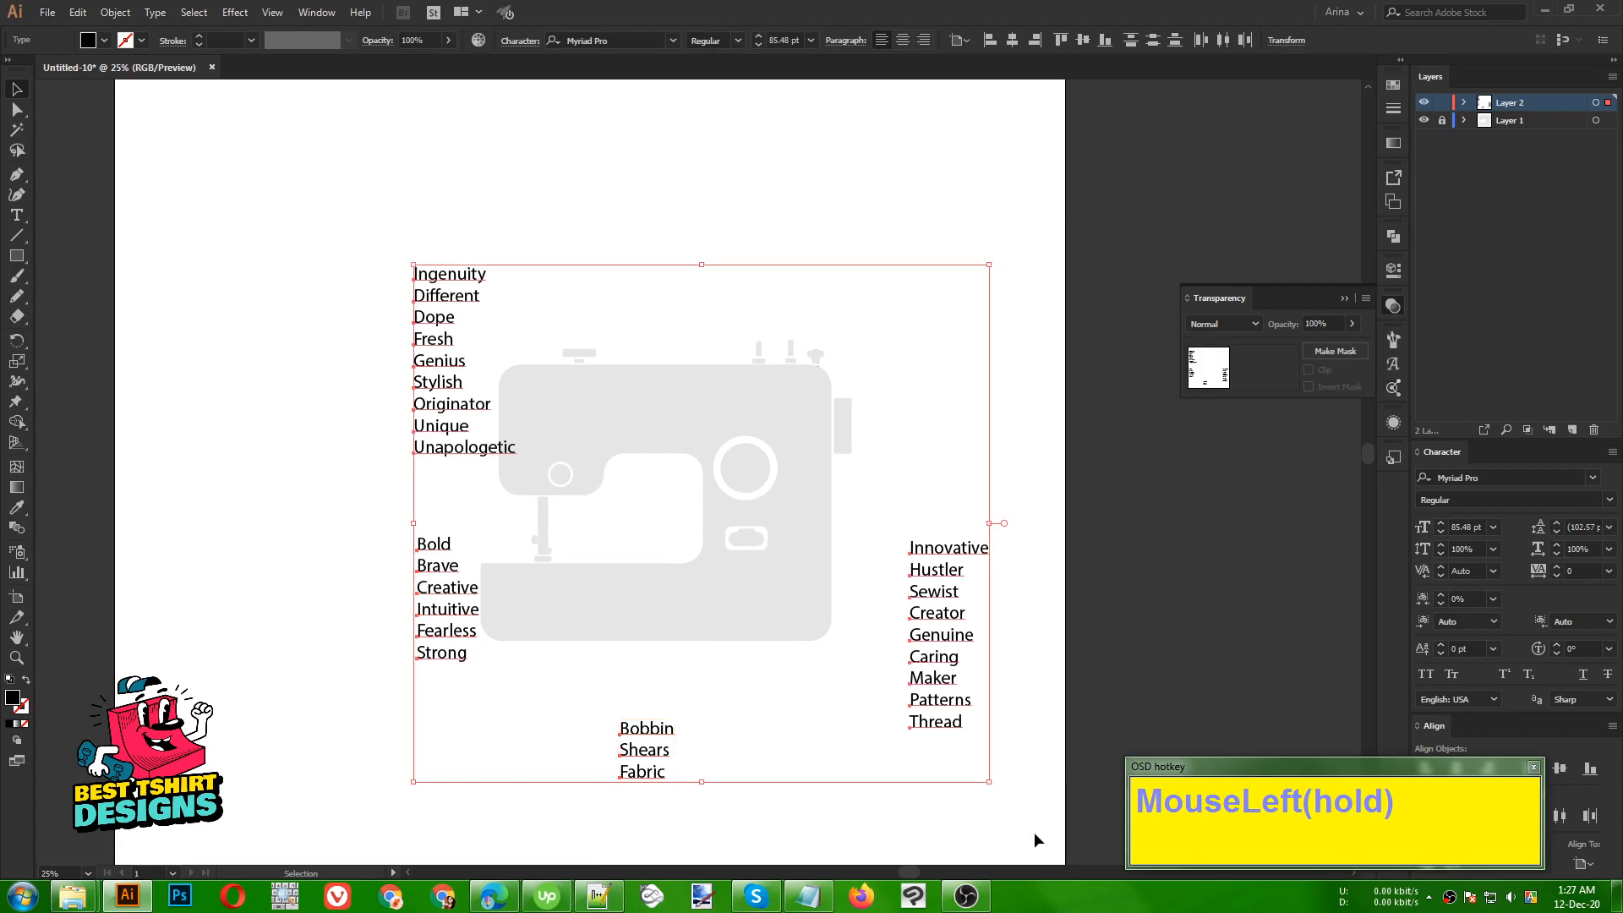
{"action": "left_click", "coordinate": [649, 38]}
{"action": "type", "text": "ex"}
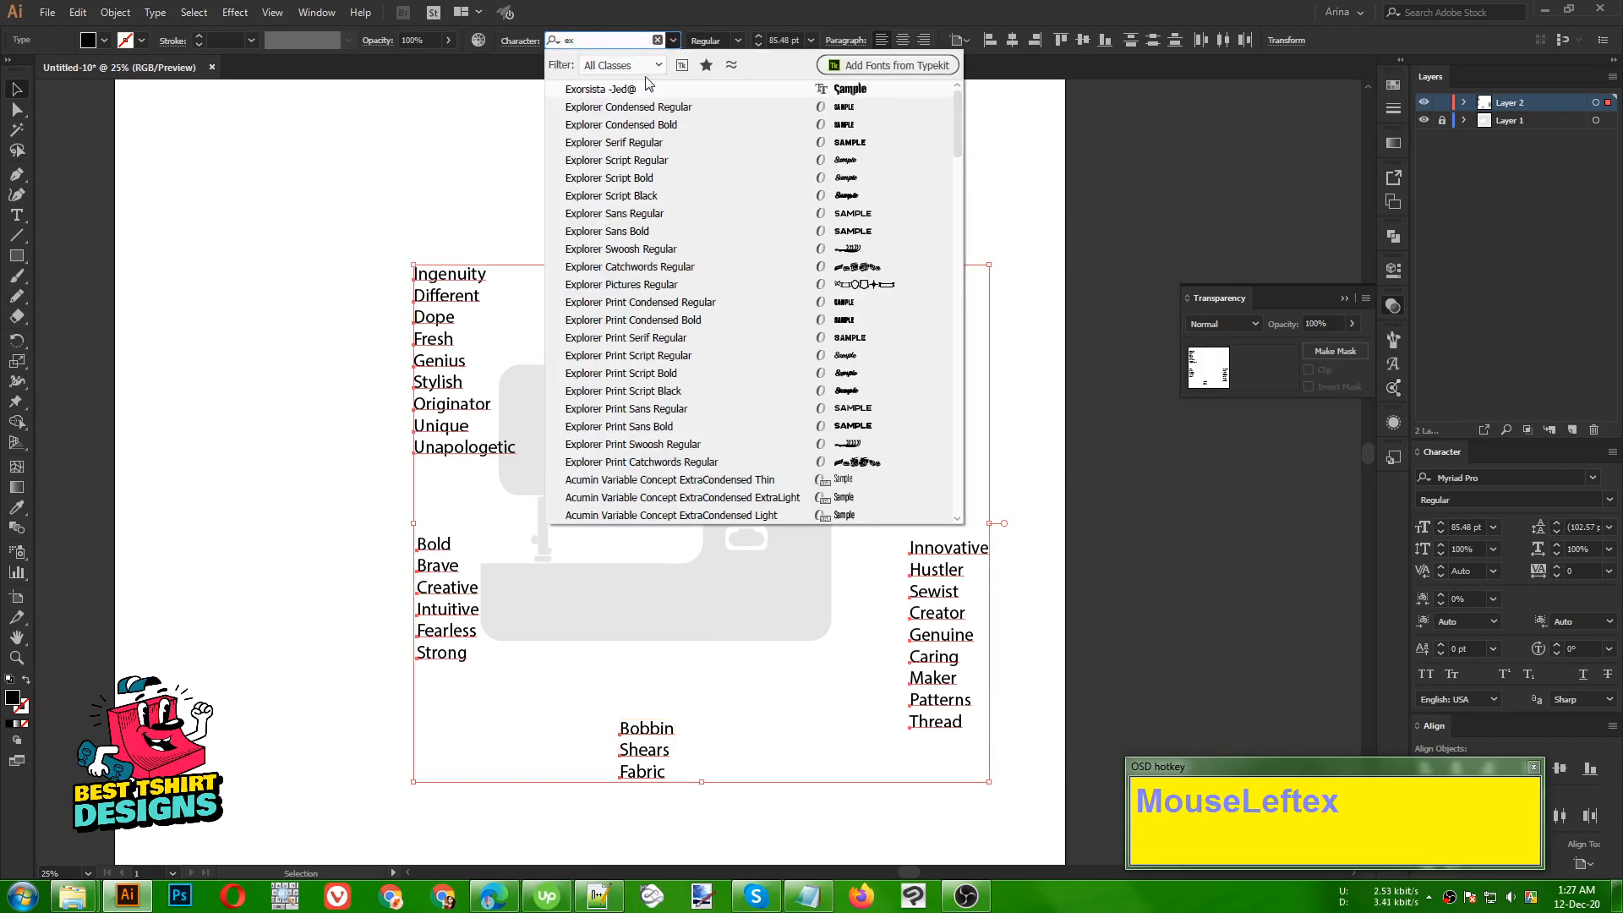
{"action": "left_click", "coordinate": [620, 108]}
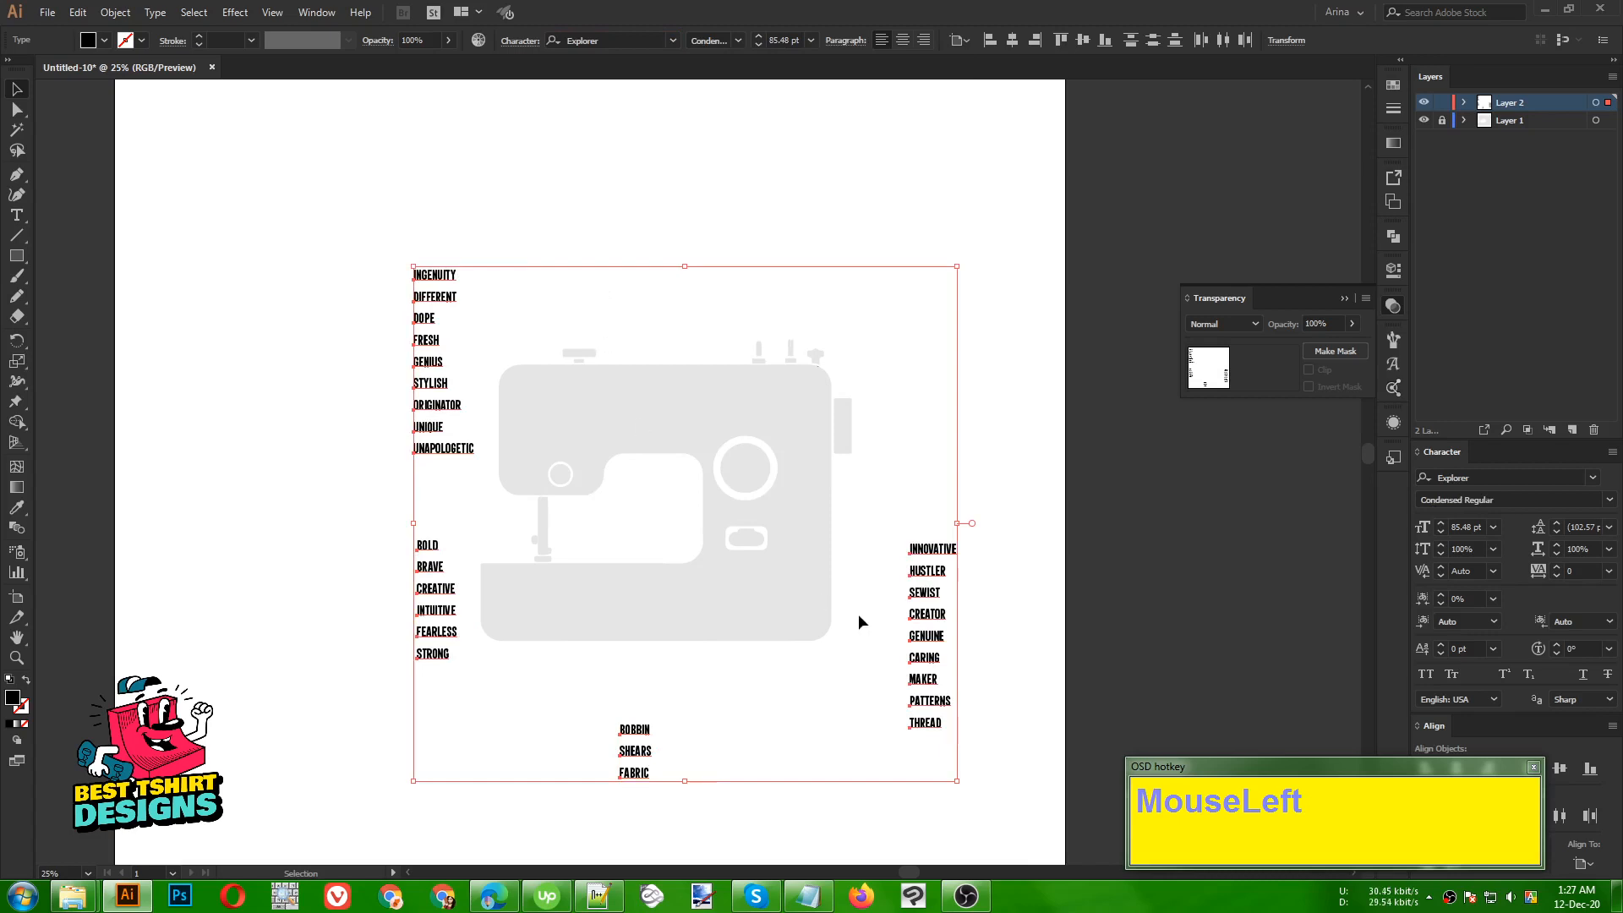
{"action": "left_click", "coordinate": [580, 674]}
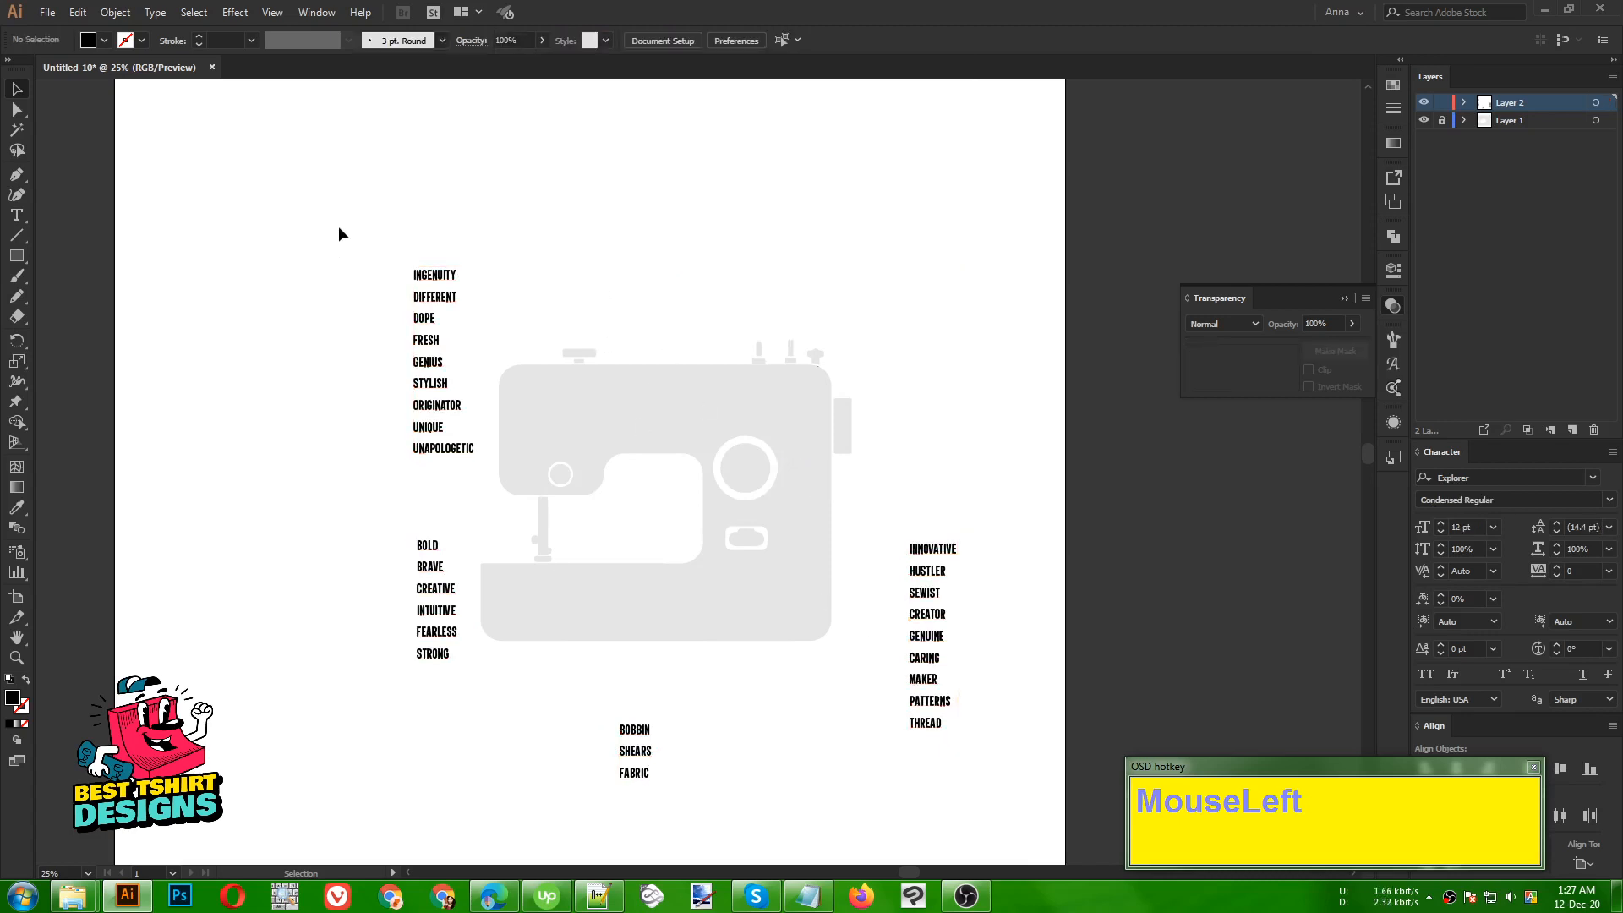
- Scatter INGENUITY, DIFFERENT, GENIUS, STYLISH and ORIGINATOR across the machine's upper arm
{"action": "scroll", "coordinate": [604, 396], "scroll_direction": "up", "scroll_amount": 1}
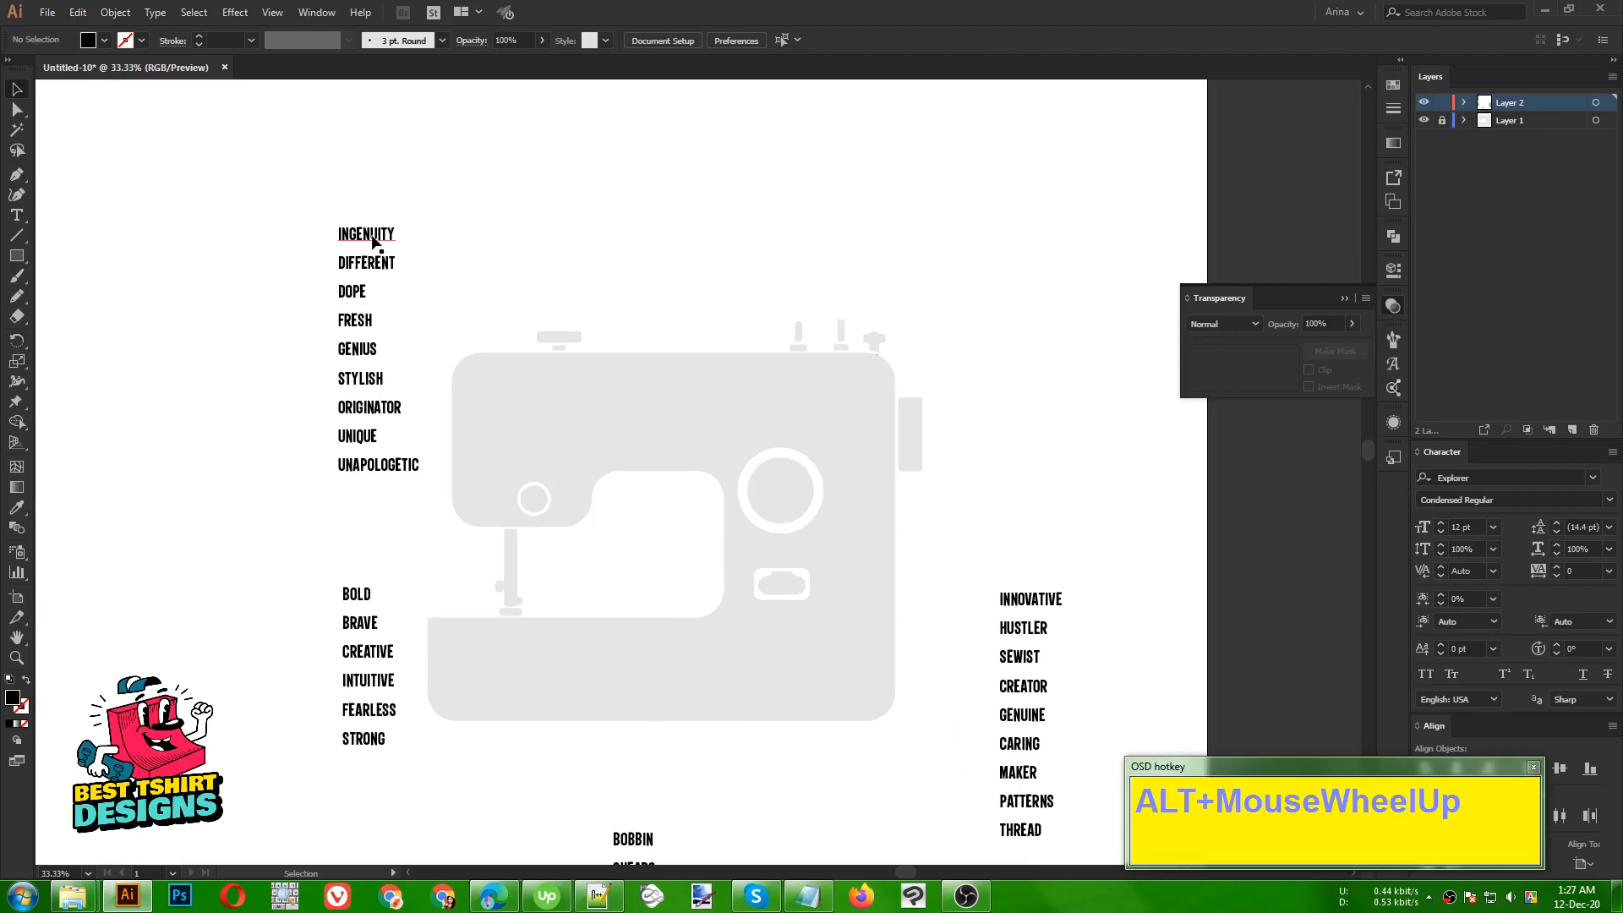
{"action": "left_click_drag", "start_coordinate": [373, 243], "coordinate": [521, 377]}
{"action": "left_click_drag", "start_coordinate": [364, 263], "coordinate": [577, 414]}
{"action": "left_click_drag", "start_coordinate": [368, 358], "coordinate": [638, 443]}
{"action": "left_click_drag", "start_coordinate": [378, 405], "coordinate": [683, 398]}
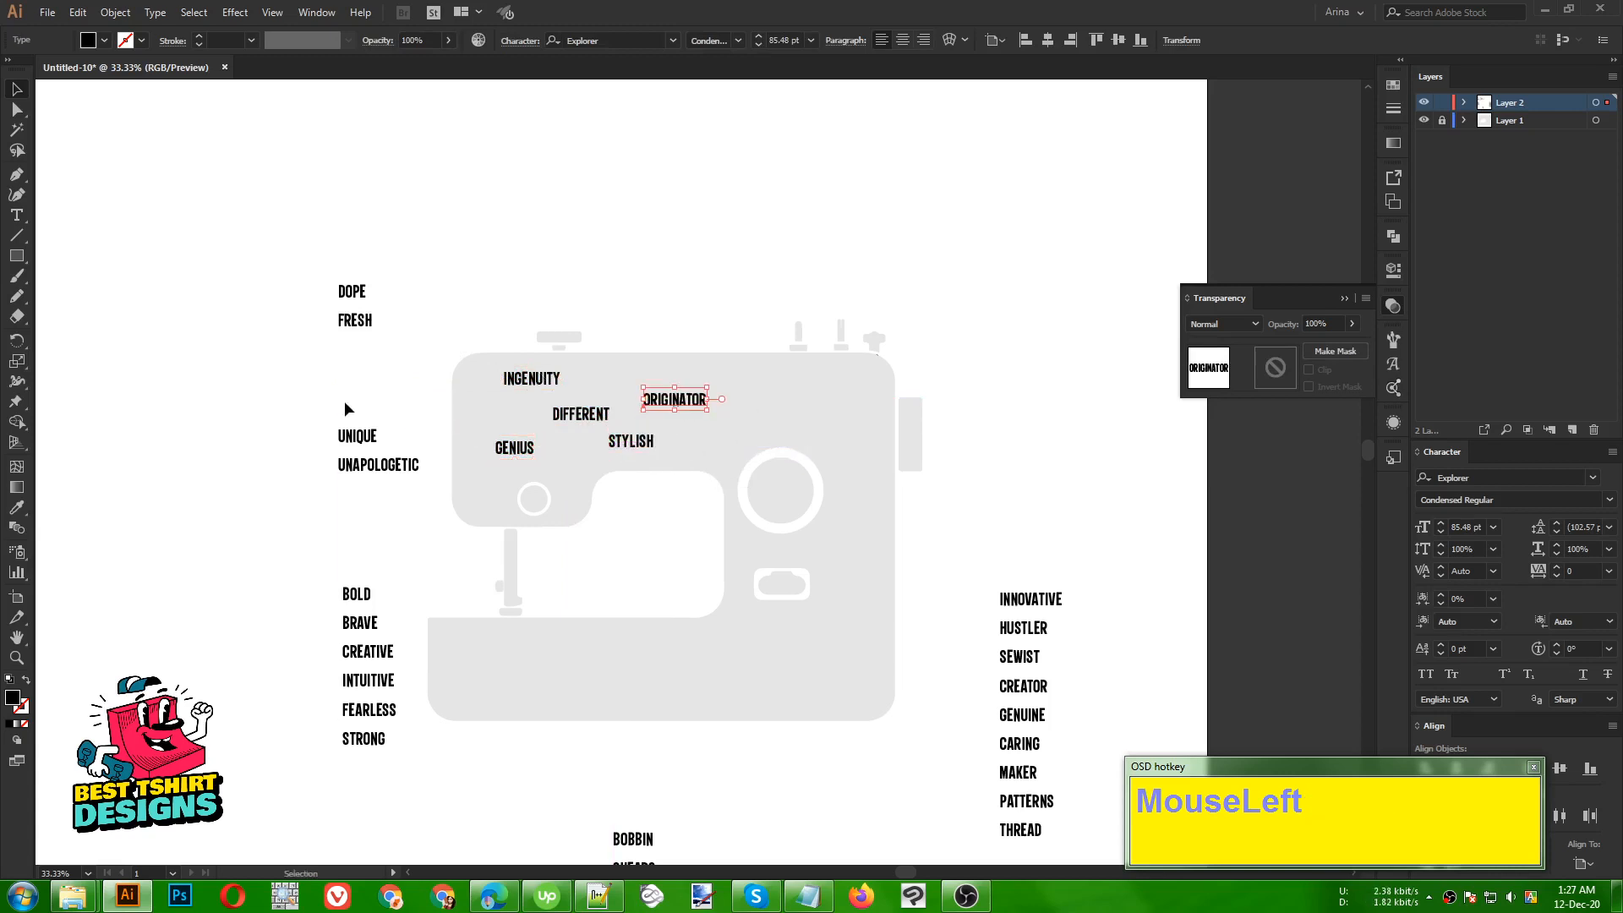
- Place UNIQUE and DOPE above the large dial, FRESH beside the small circle, and UNAPOLOGETIC between STYLISH and UNIQUE
{"action": "left_click_drag", "start_coordinate": [355, 435], "coordinate": [771, 419]}
{"action": "left_click_drag", "start_coordinate": [351, 292], "coordinate": [819, 380]}
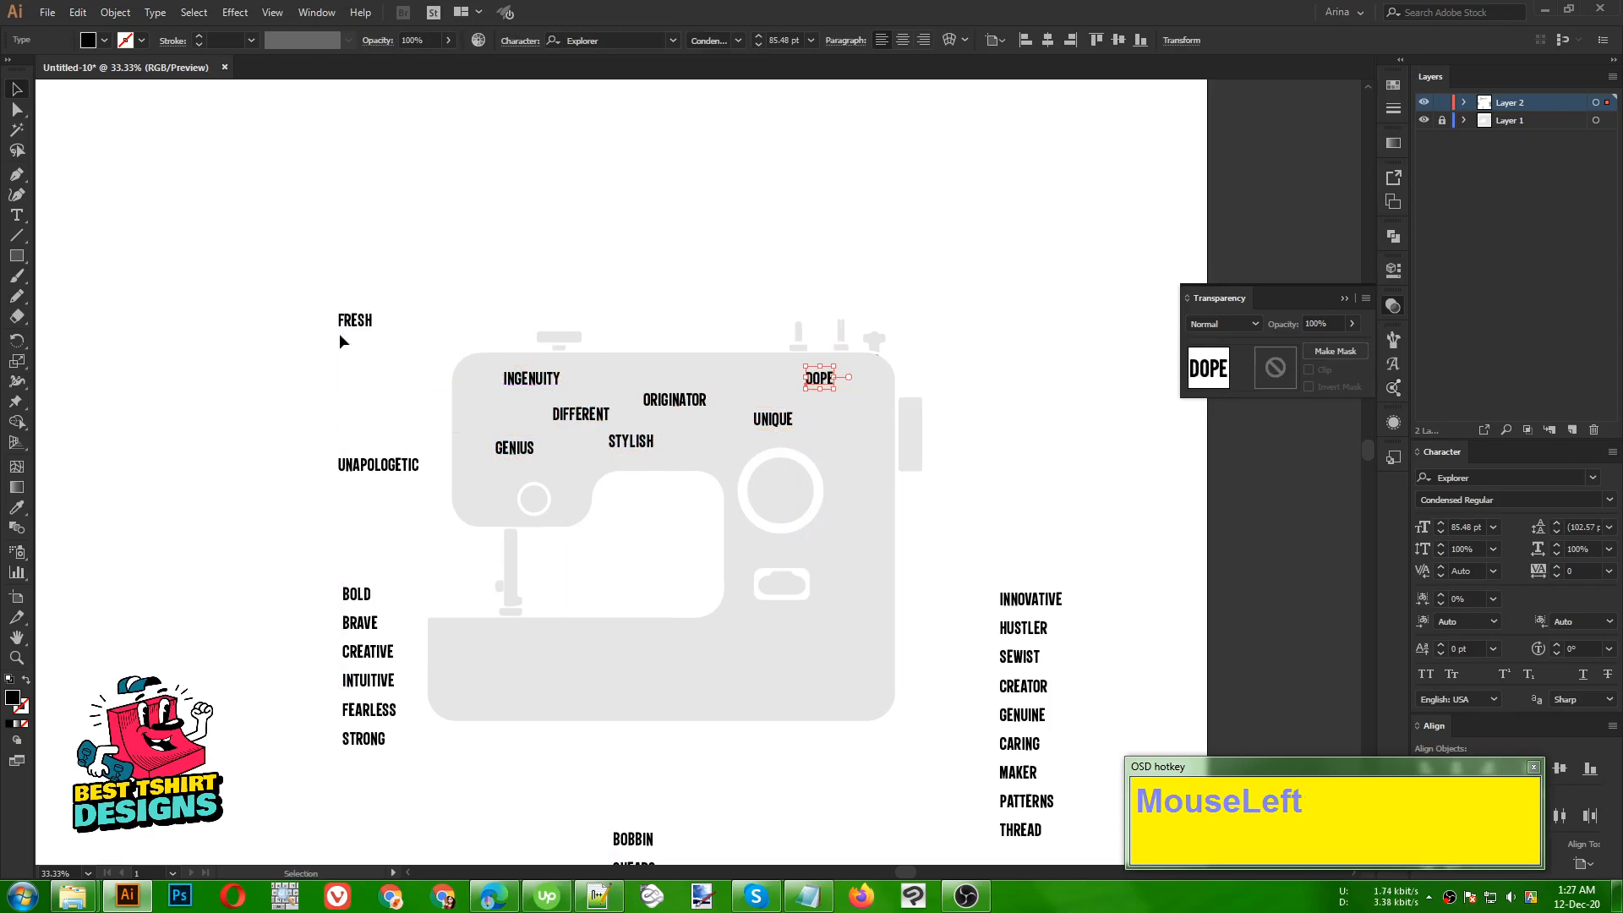
{"action": "left_click_drag", "start_coordinate": [362, 327], "coordinate": [500, 483]}
{"action": "left_click_drag", "start_coordinate": [381, 476], "coordinate": [710, 440]}
- Scatter BOLD, CREATIVE, INTUITIVE, FEARLESS, BRAVE and STRONG over the left half of the machine's base
{"action": "left_click_drag", "start_coordinate": [353, 598], "coordinate": [488, 656]}
{"action": "left_click_drag", "start_coordinate": [364, 652], "coordinate": [577, 661]}
{"action": "left_click_drag", "start_coordinate": [391, 707], "coordinate": [623, 629]}
{"action": "left_click_drag", "start_coordinate": [367, 626], "coordinate": [577, 701]}
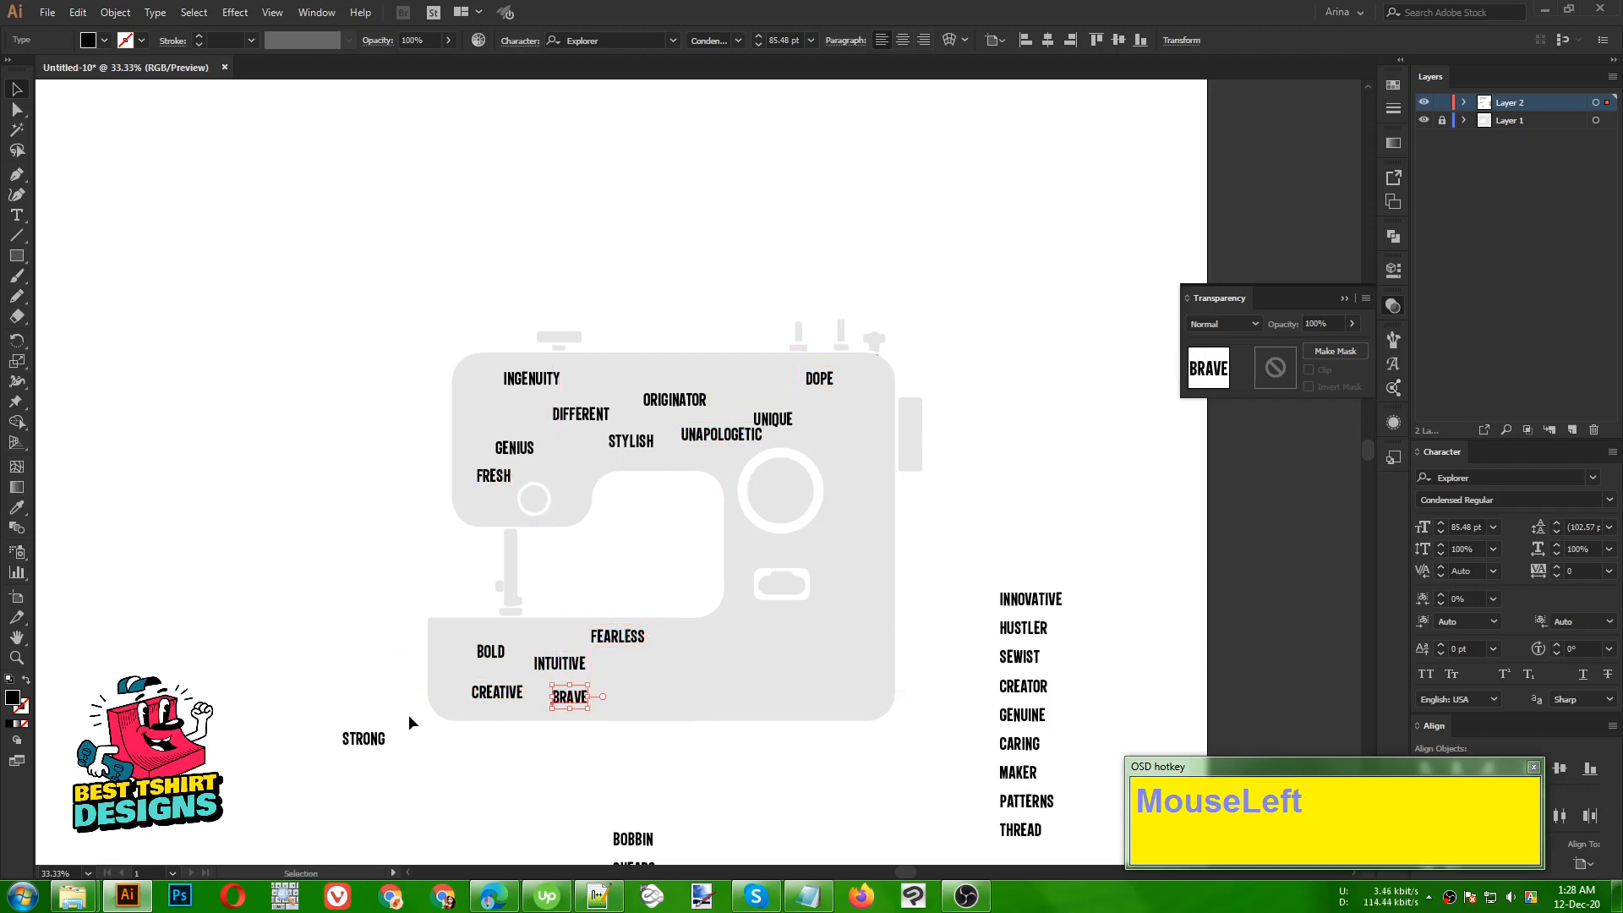
{"action": "left_click_drag", "start_coordinate": [384, 747], "coordinate": [658, 679]}
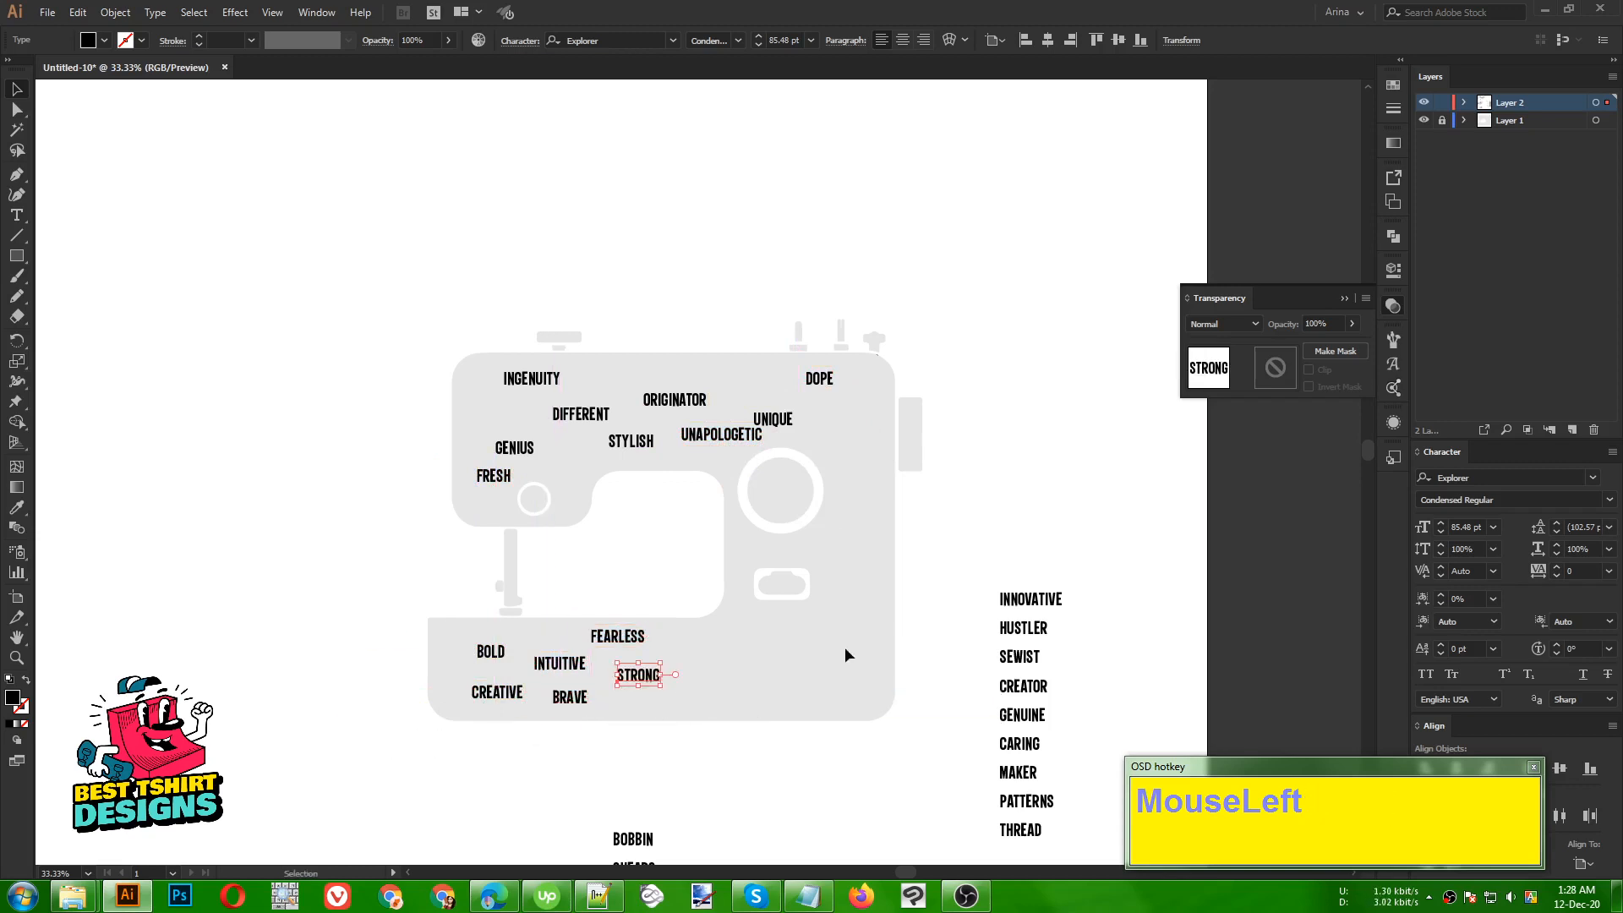
- Place INNOVATIVE, CREATOR and GENUINE on the right half of the base, with HUSTLER and SEWIST around the rounded panel cutout
{"action": "left_click_drag", "start_coordinate": [1021, 608], "coordinate": [766, 628]}
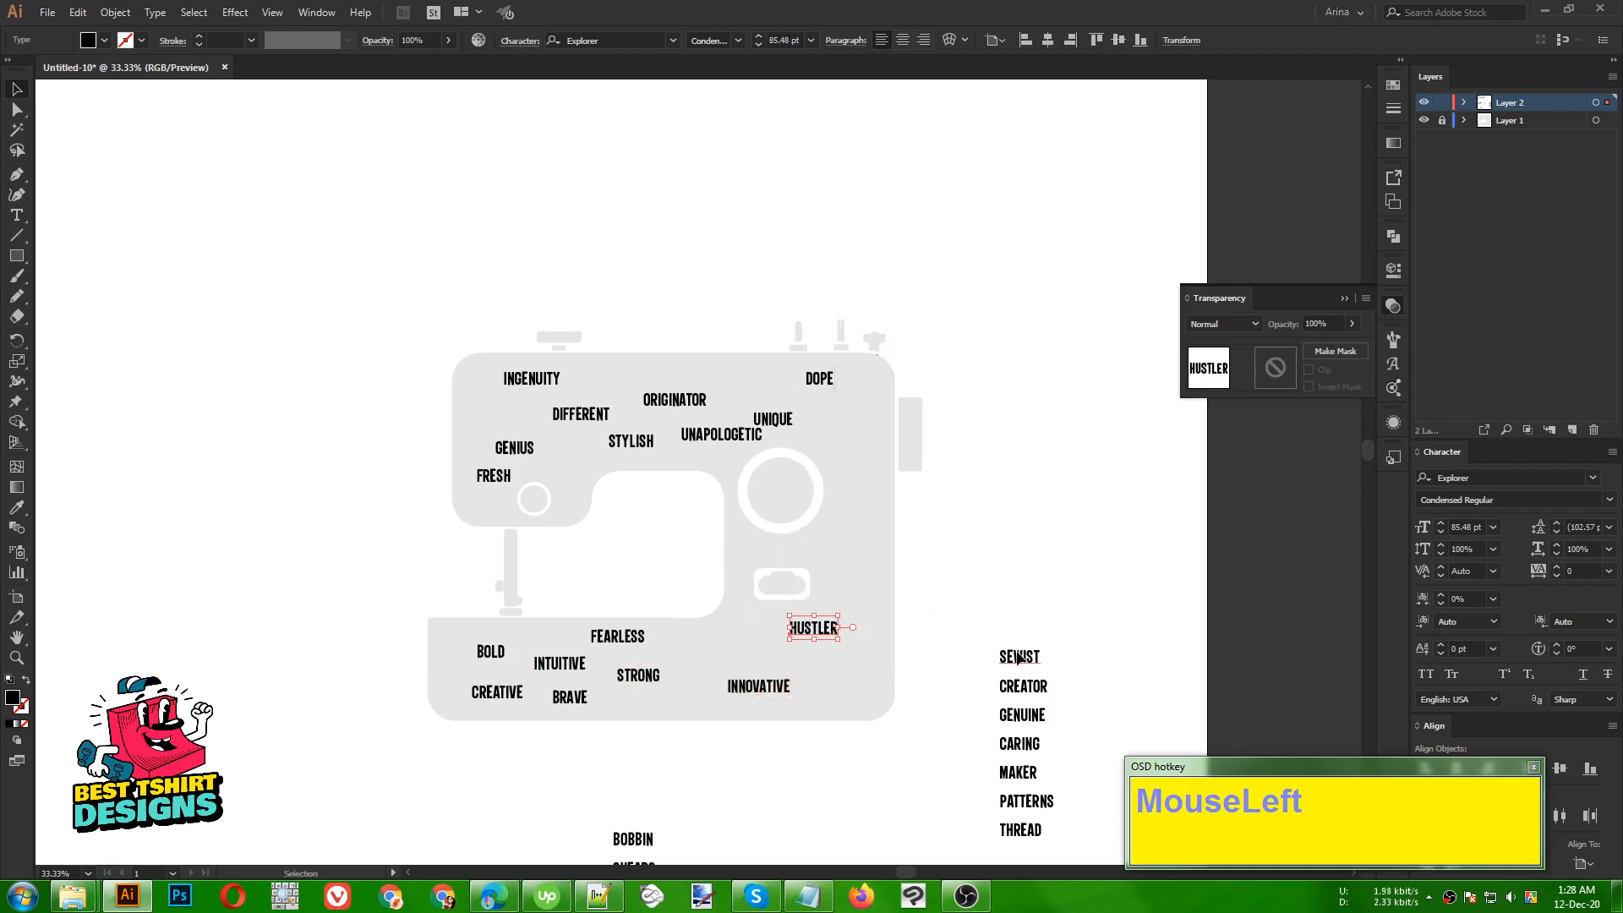
{"action": "left_click_drag", "start_coordinate": [1019, 659], "coordinate": [898, 575]}
{"action": "left_click_drag", "start_coordinate": [1023, 686], "coordinate": [901, 709]}
{"action": "left_click_drag", "start_coordinate": [1022, 715], "coordinate": [731, 654]}
- Place CARING on the base, MAKER above SEWIST, PATTERNS near the column's right edge, and THREAD inside the large dial
{"action": "scroll", "coordinate": [922, 541], "scroll_direction": "down", "scroll_amount": 2}
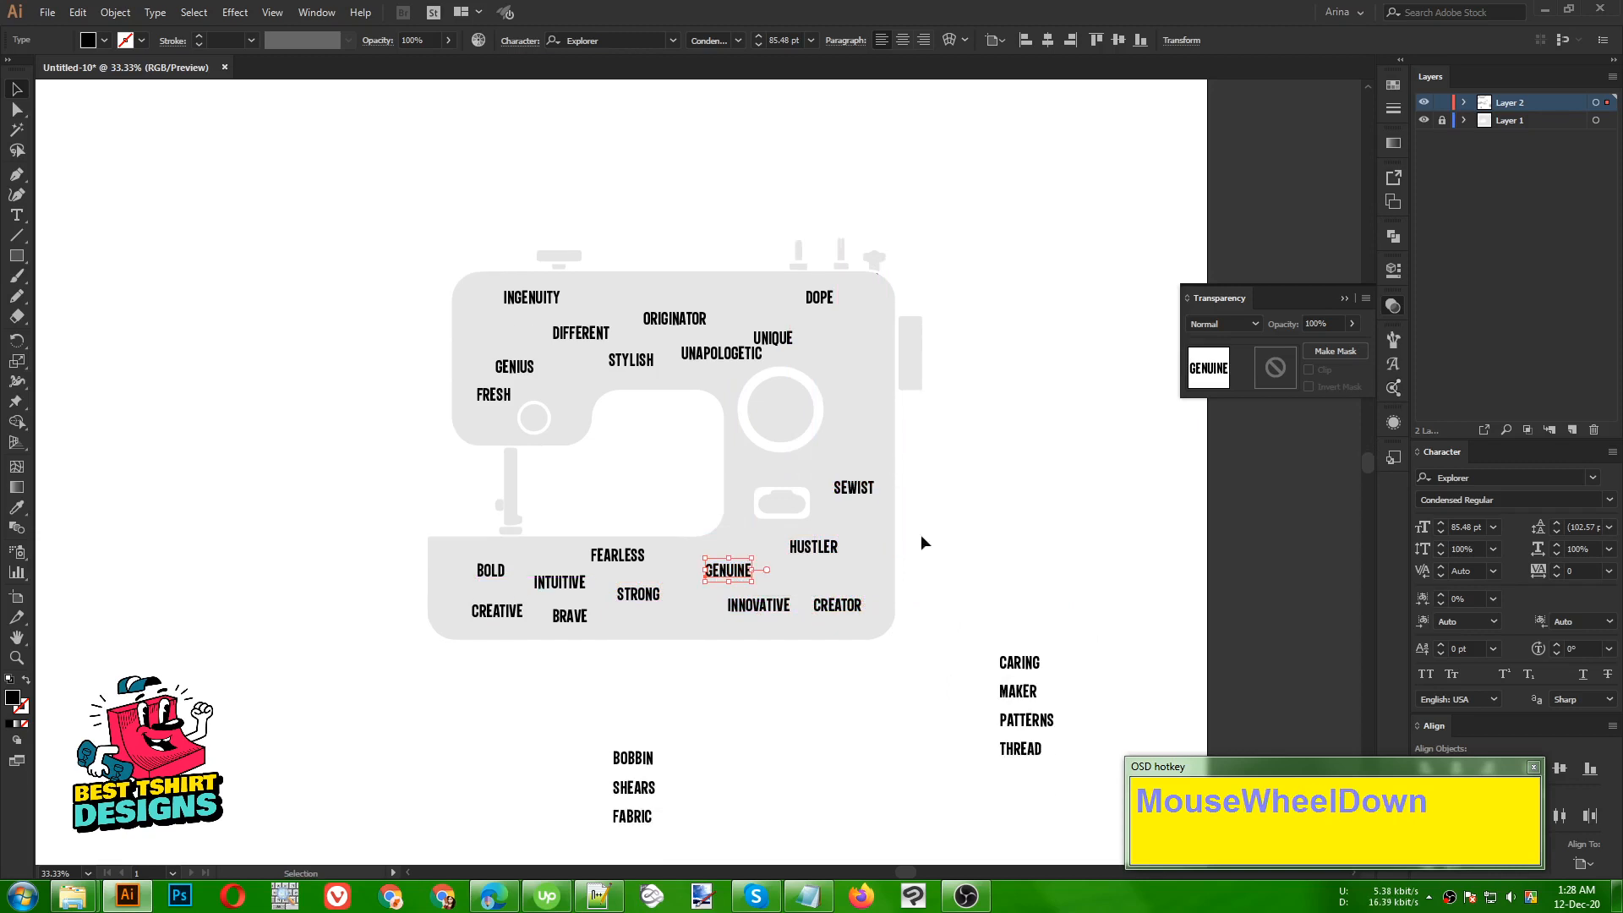
{"action": "left_click_drag", "start_coordinate": [1029, 672], "coordinate": [877, 461]}
{"action": "left_click_drag", "start_coordinate": [856, 446], "coordinate": [857, 446]}
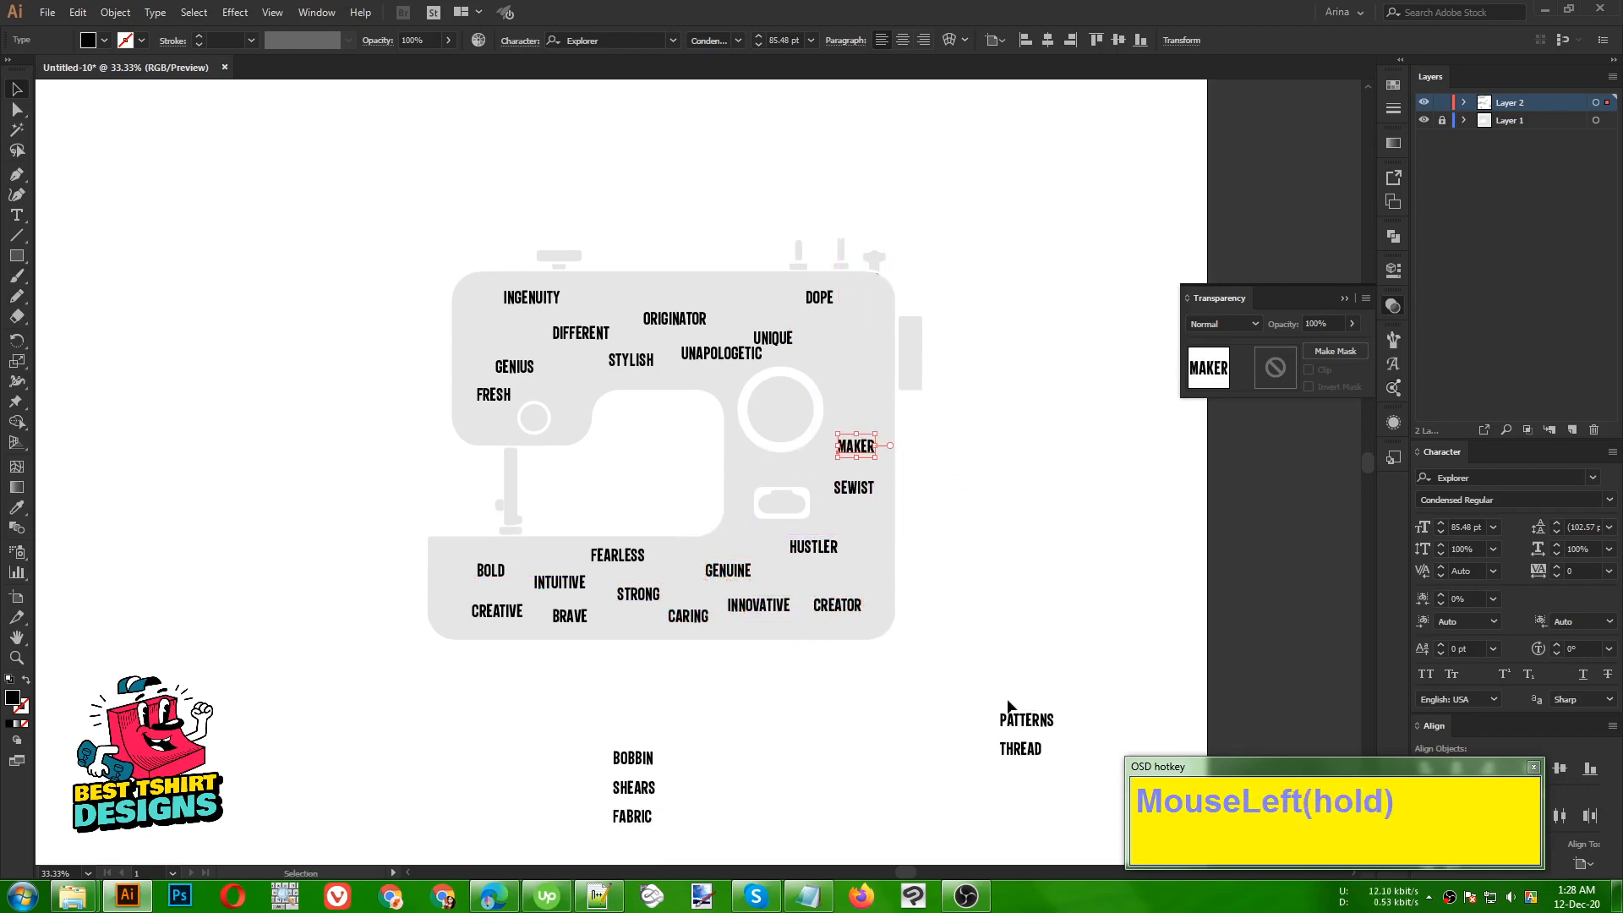
{"action": "left_click_drag", "start_coordinate": [1025, 719], "coordinate": [853, 370]}
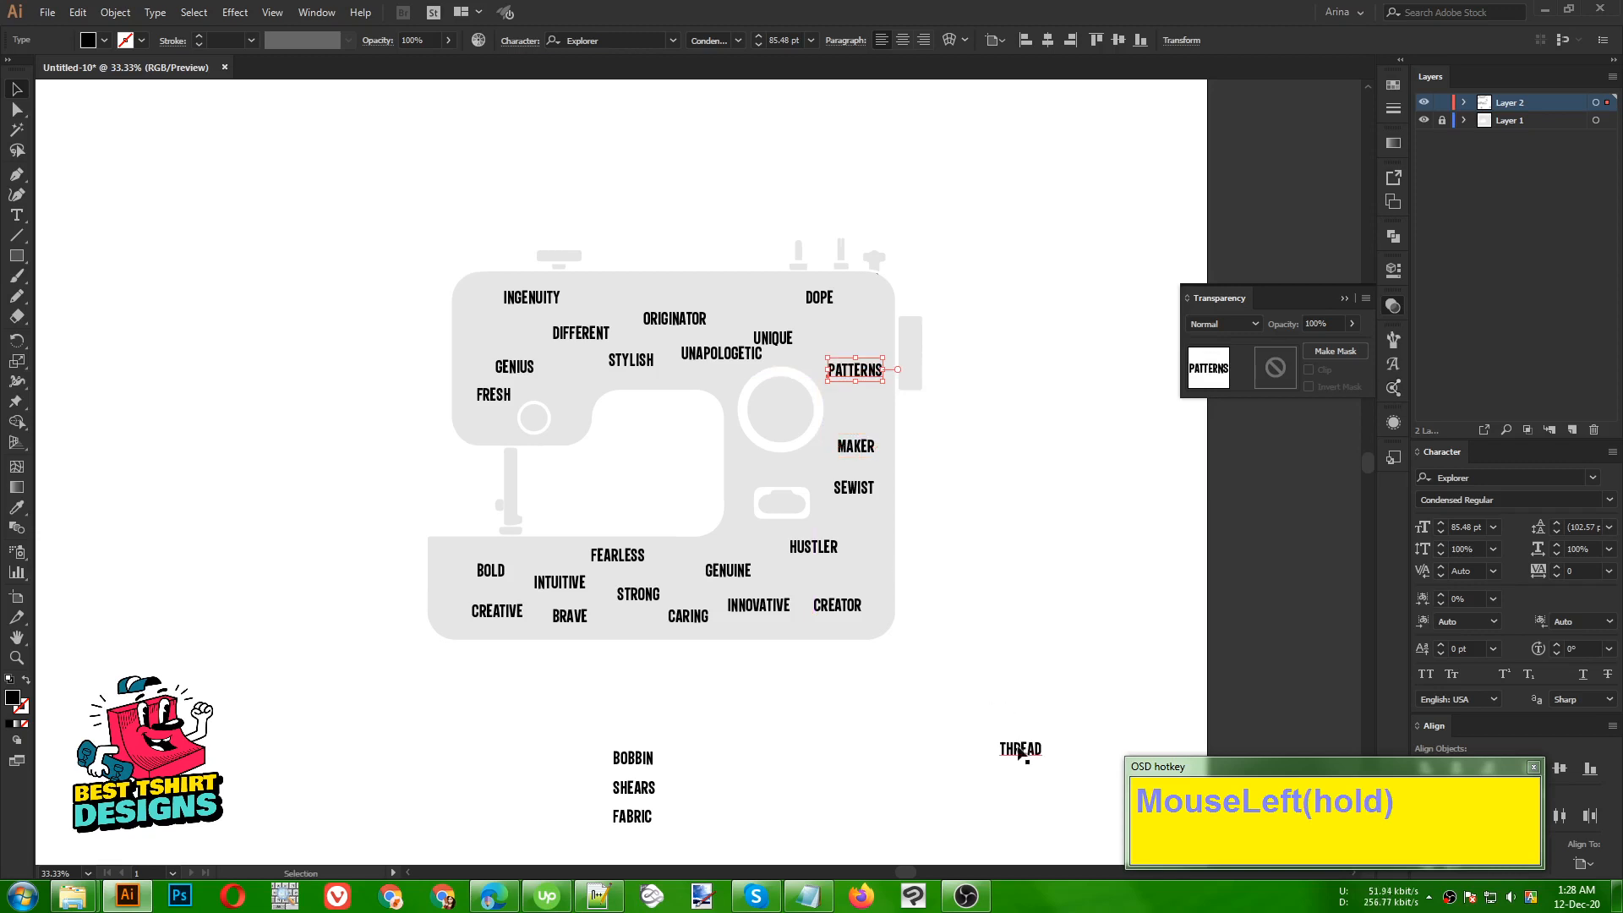
{"action": "left_click_drag", "start_coordinate": [1020, 753], "coordinate": [776, 413]}
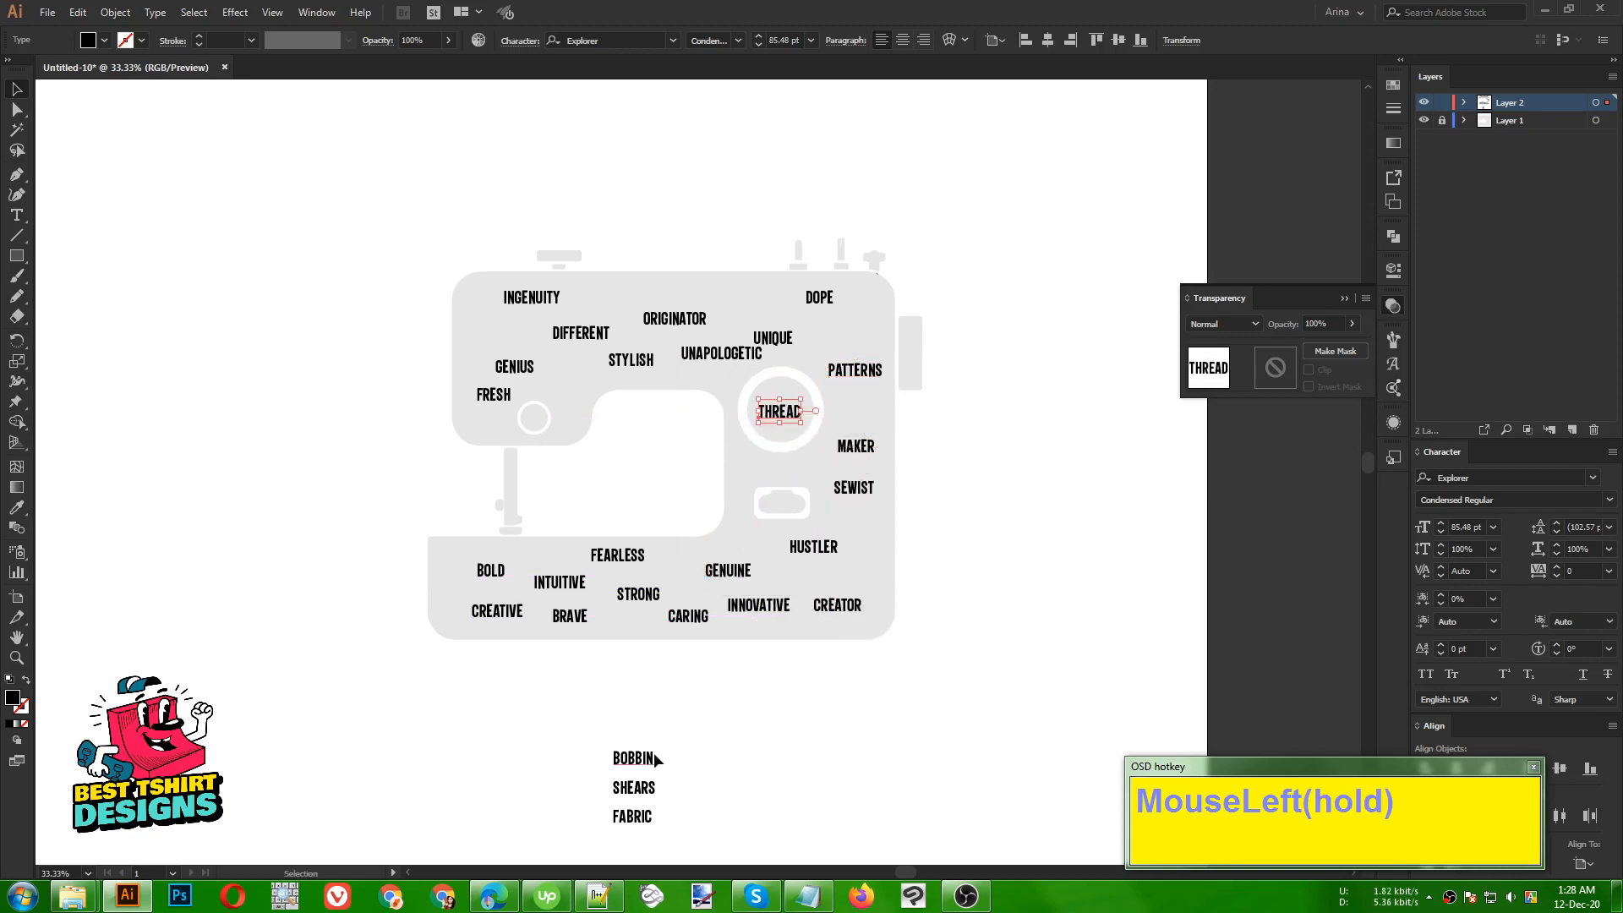
- Place SHEARS below STRONG, BOBBIN beside FEARLESS on the base, and FABRIC near the small circle on the arm
{"action": "left_click_drag", "start_coordinate": [634, 787], "coordinate": [633, 623]}
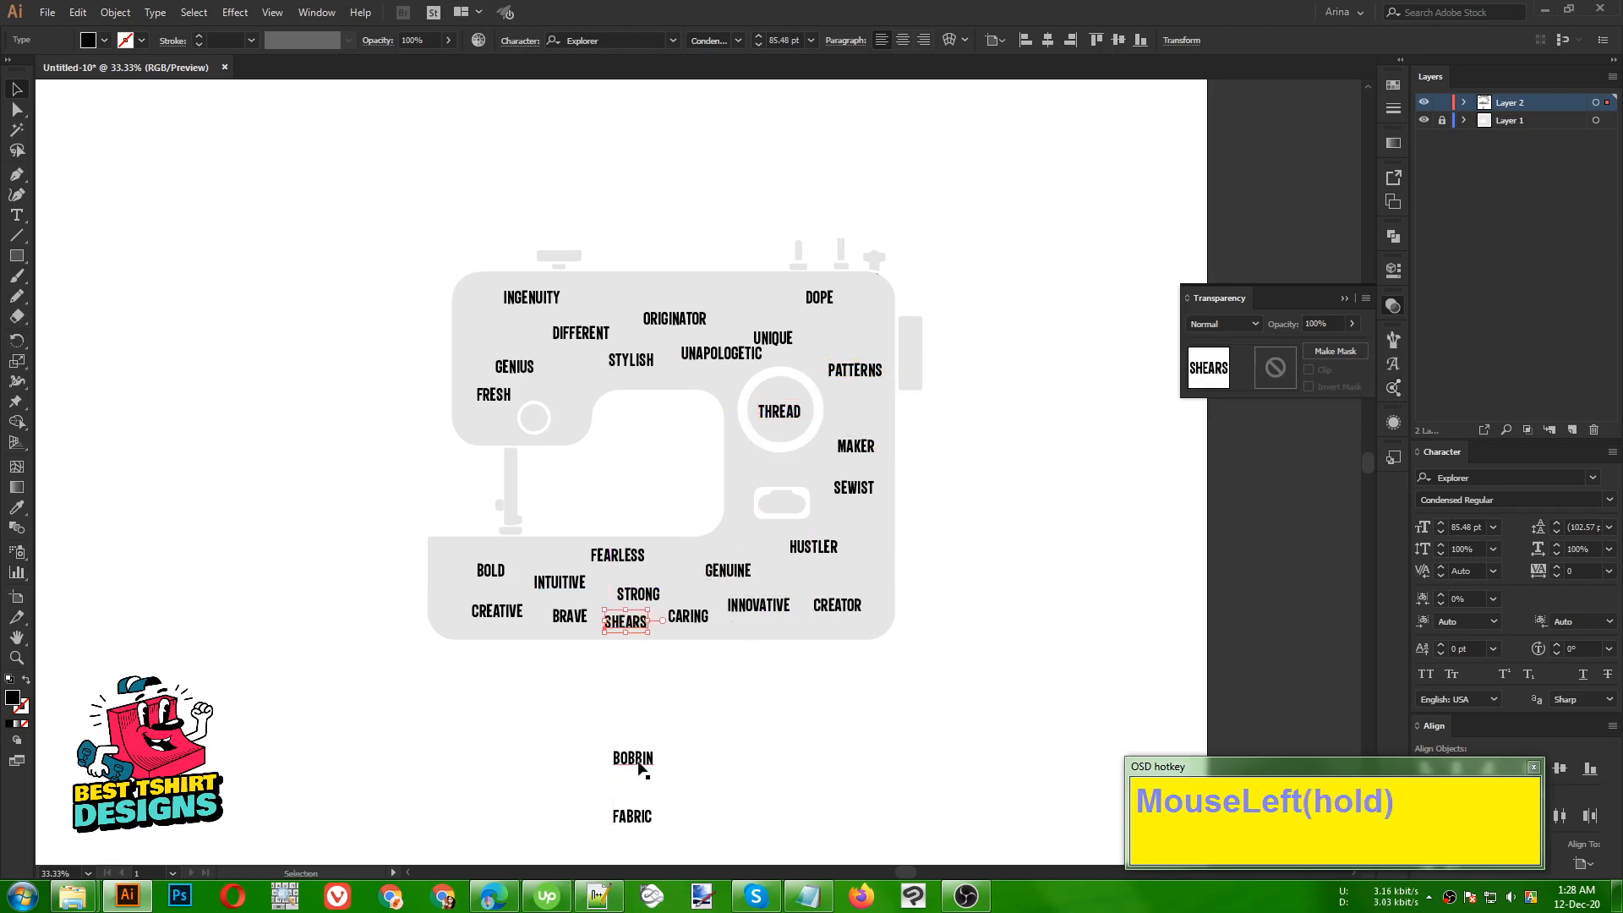
{"action": "left_click_drag", "start_coordinate": [640, 767], "coordinate": [687, 561]}
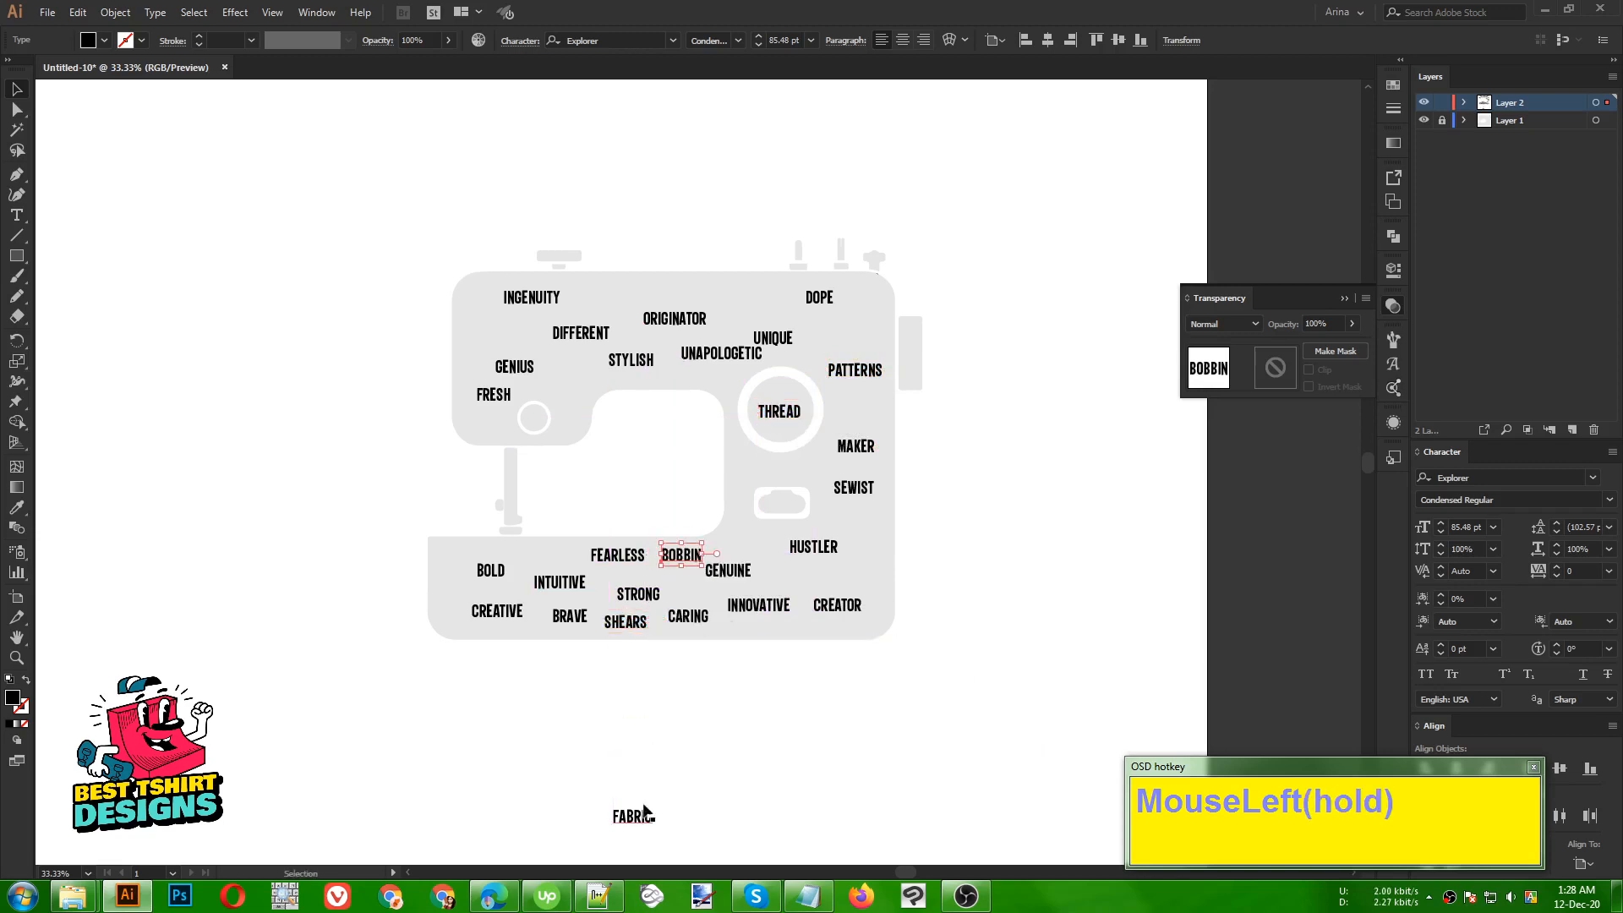
{"action": "left_click_drag", "start_coordinate": [644, 811], "coordinate": [585, 391]}
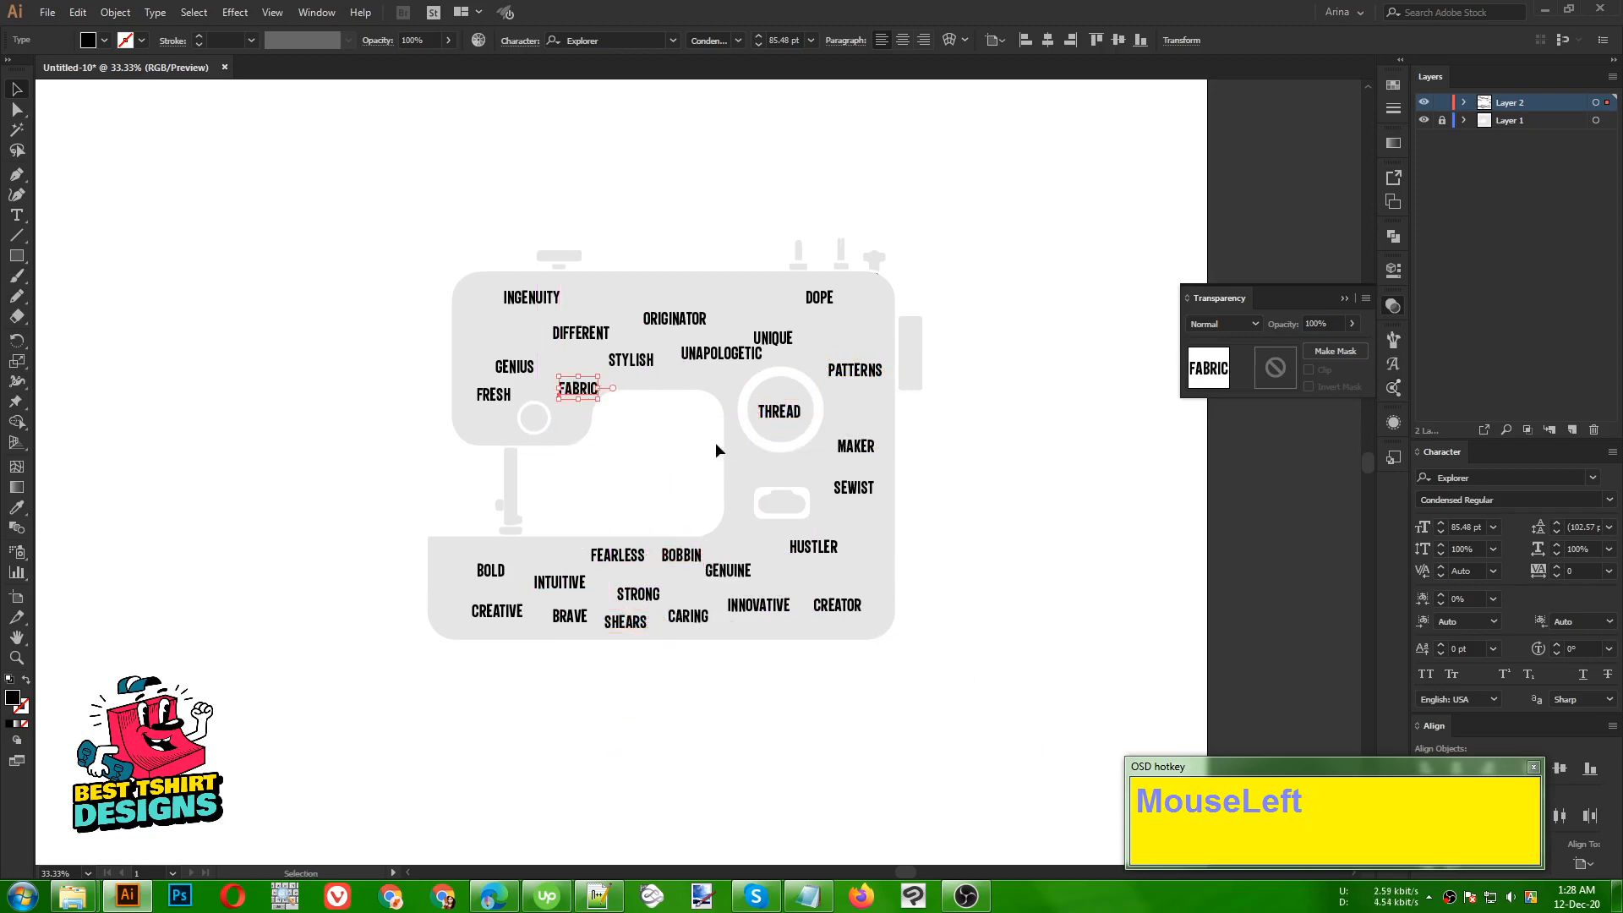
- Enlarge INGENUITY to 162.65 pt and fit it into the upper-left corner of the machine's arm
{"action": "left_click", "coordinate": [957, 440]}
{"action": "scroll", "coordinate": [484, 208], "scroll_direction": "up", "scroll_amount": 3, "text": "alt"}
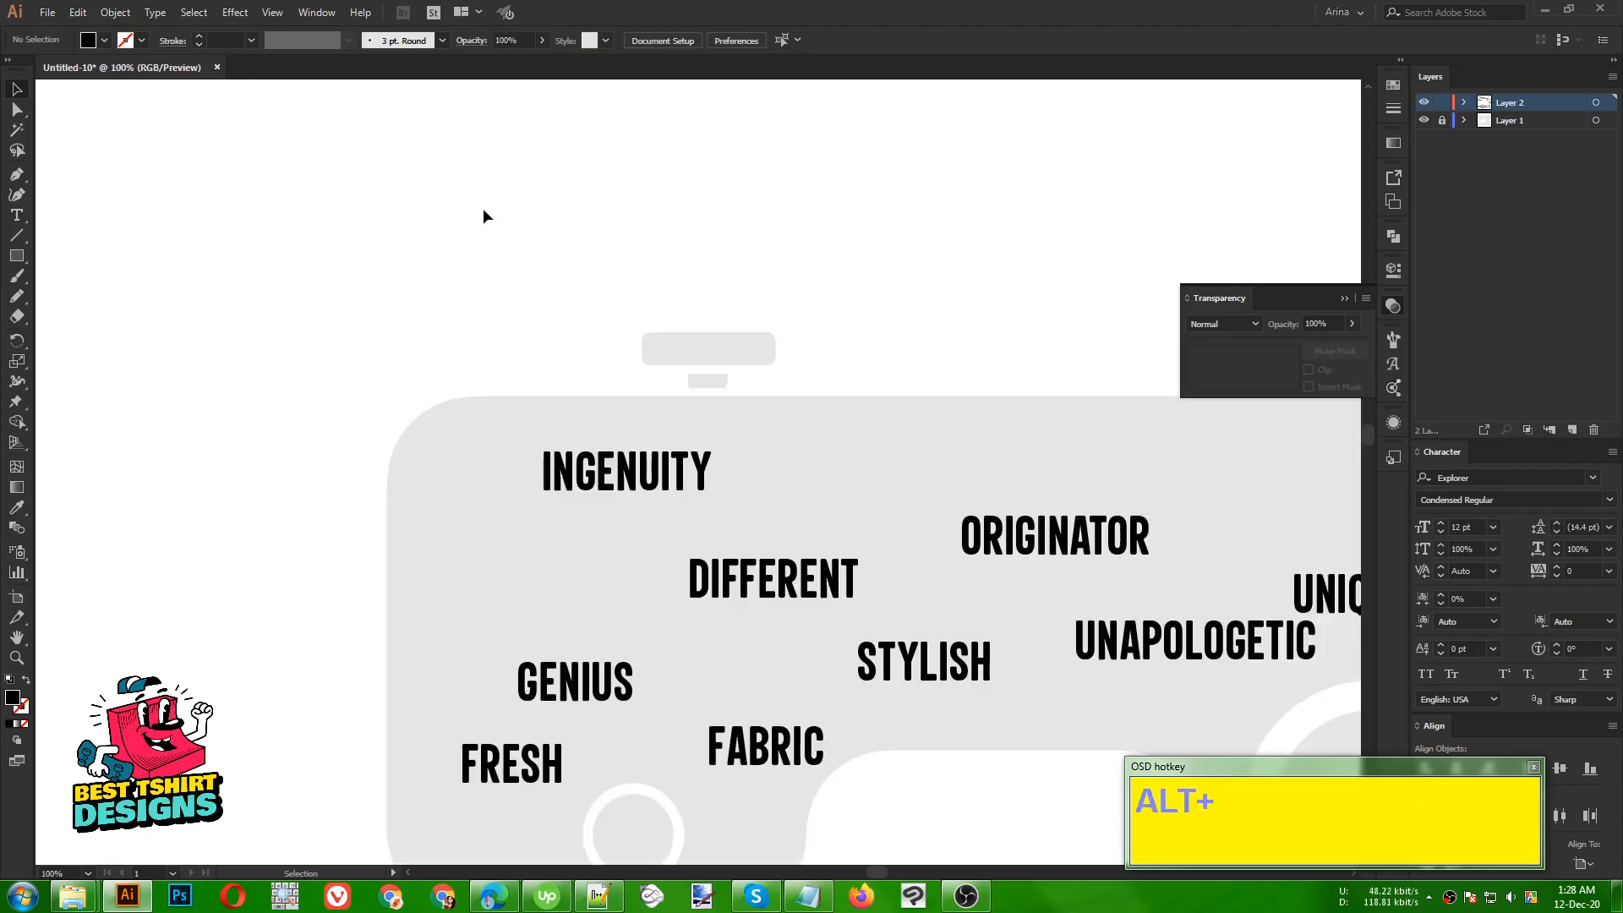
{"action": "scroll", "coordinate": [358, 210], "scroll_direction": "down", "scroll_amount": 3}
{"action": "scroll", "coordinate": [379, 237], "scroll_direction": "down", "scroll_amount": 1, "text": "alt"}
{"action": "left_click_drag", "start_coordinate": [393, 292], "coordinate": [607, 299]}
{"action": "left_click_drag", "start_coordinate": [487, 285], "coordinate": [385, 285], "text": "shift"}
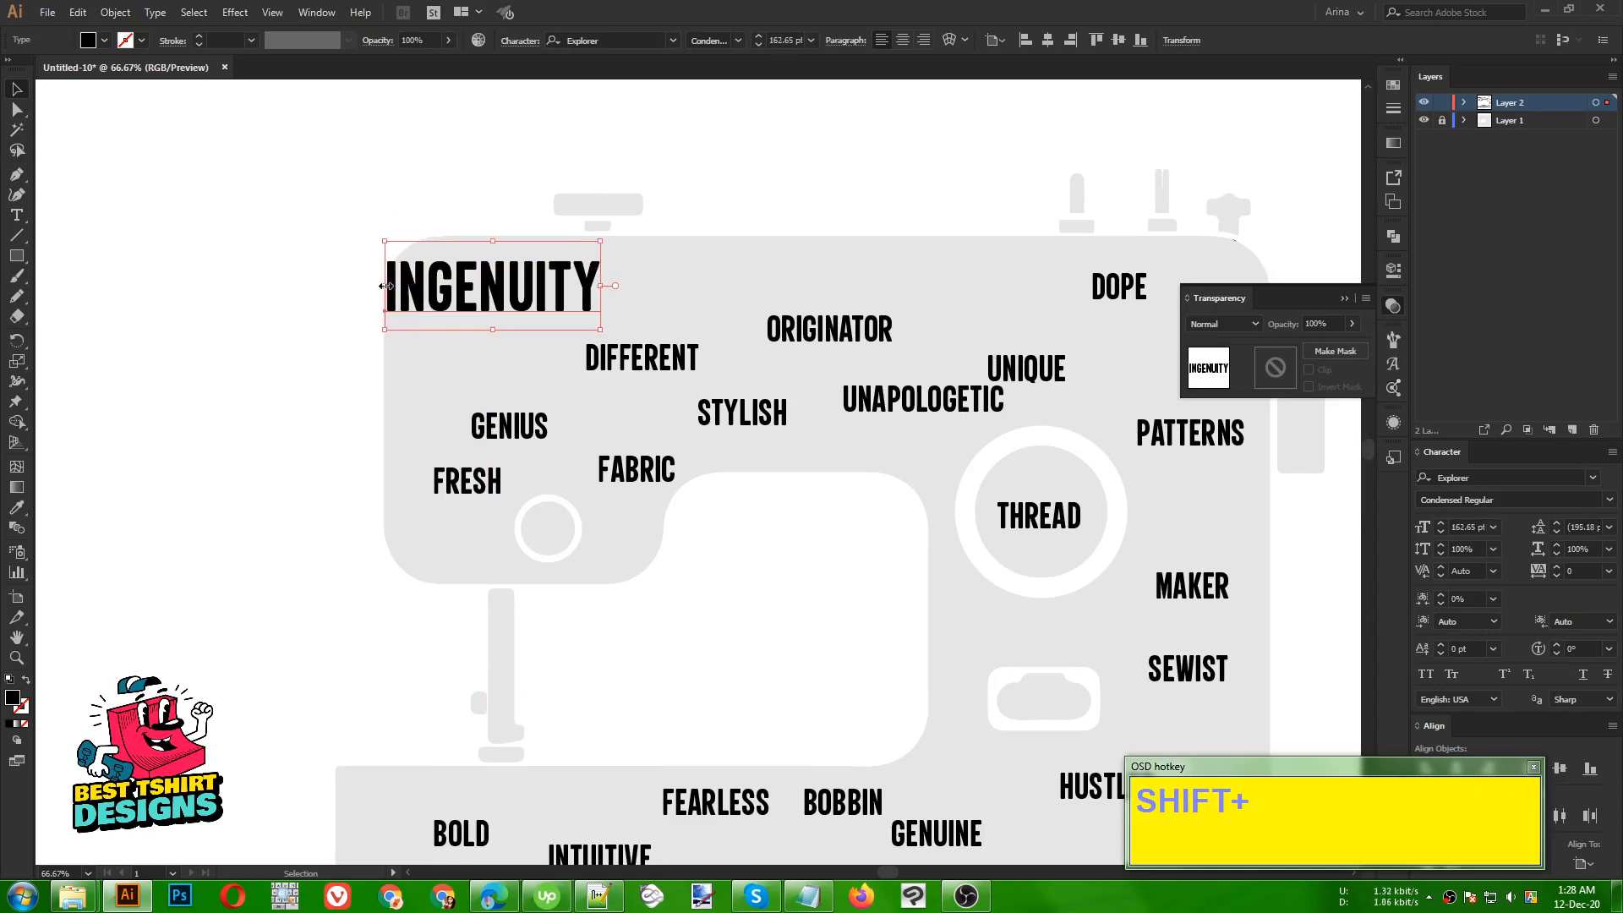
{"action": "key", "text": "shift+Up"}
{"action": "key", "text": "shift+Up"}
{"action": "key", "text": "shift+Up"}
{"action": "key", "text": "shift+Up"}
{"action": "key", "text": "shift+Up"}
{"action": "key", "text": "shift+Up"}
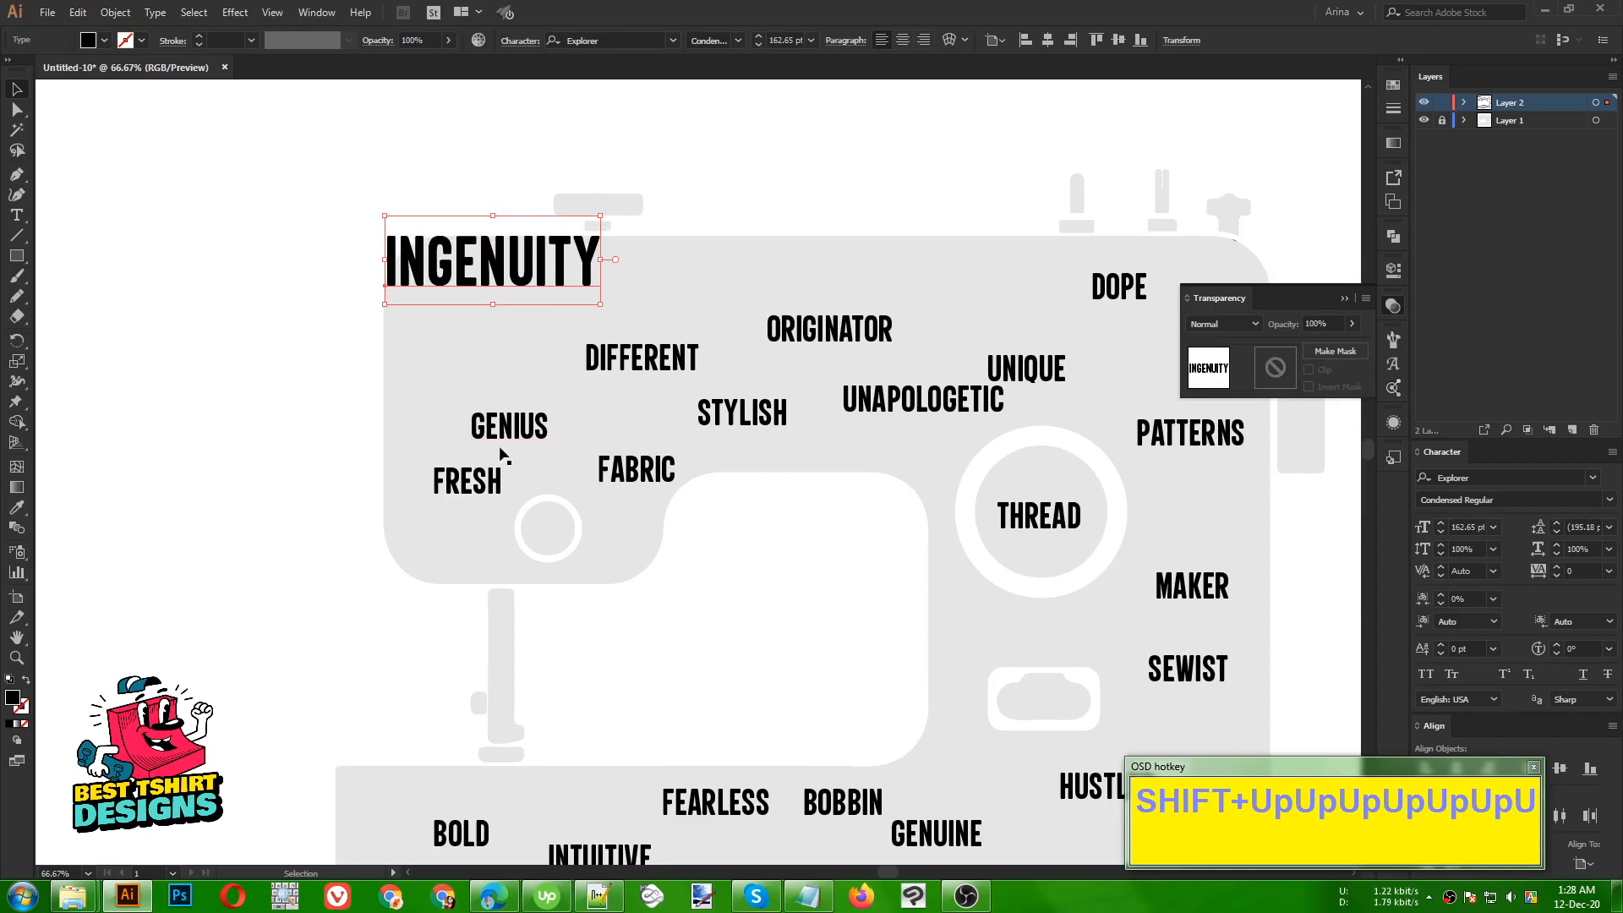
- Set an enlarged, rotated copy of GENIUS vertically along the arm's left edge below INGENUITY
{"action": "left_click_drag", "start_coordinate": [508, 431], "coordinate": [470, 378]}
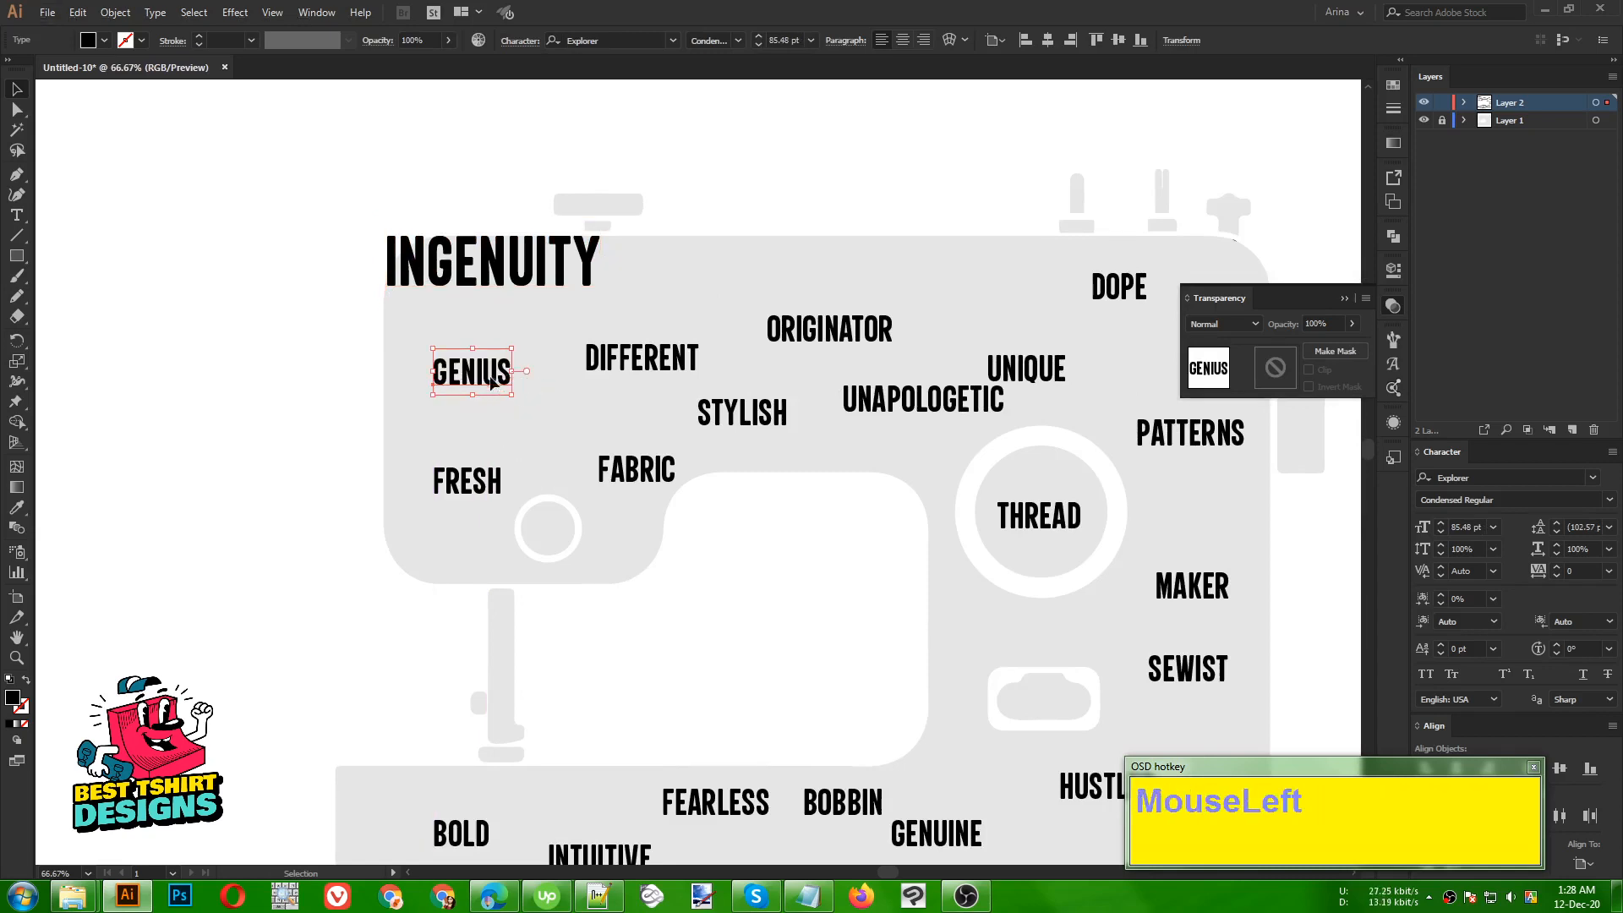
{"action": "left_click_drag", "start_coordinate": [492, 382], "coordinate": [478, 462]}
{"action": "left_click_drag", "start_coordinate": [441, 405], "coordinate": [420, 400]}
- Enlarge FRESH to 155.11 pt and place it under the vertical GENIUS, aligned with the arm's left edge
{"action": "left_click_drag", "start_coordinate": [463, 492], "coordinate": [517, 474]}
{"action": "key", "text": "shift+Left"}
{"action": "key", "text": "shift+Left"}
{"action": "key", "text": "shift+Left"}
{"action": "key", "text": "shift+Left"}
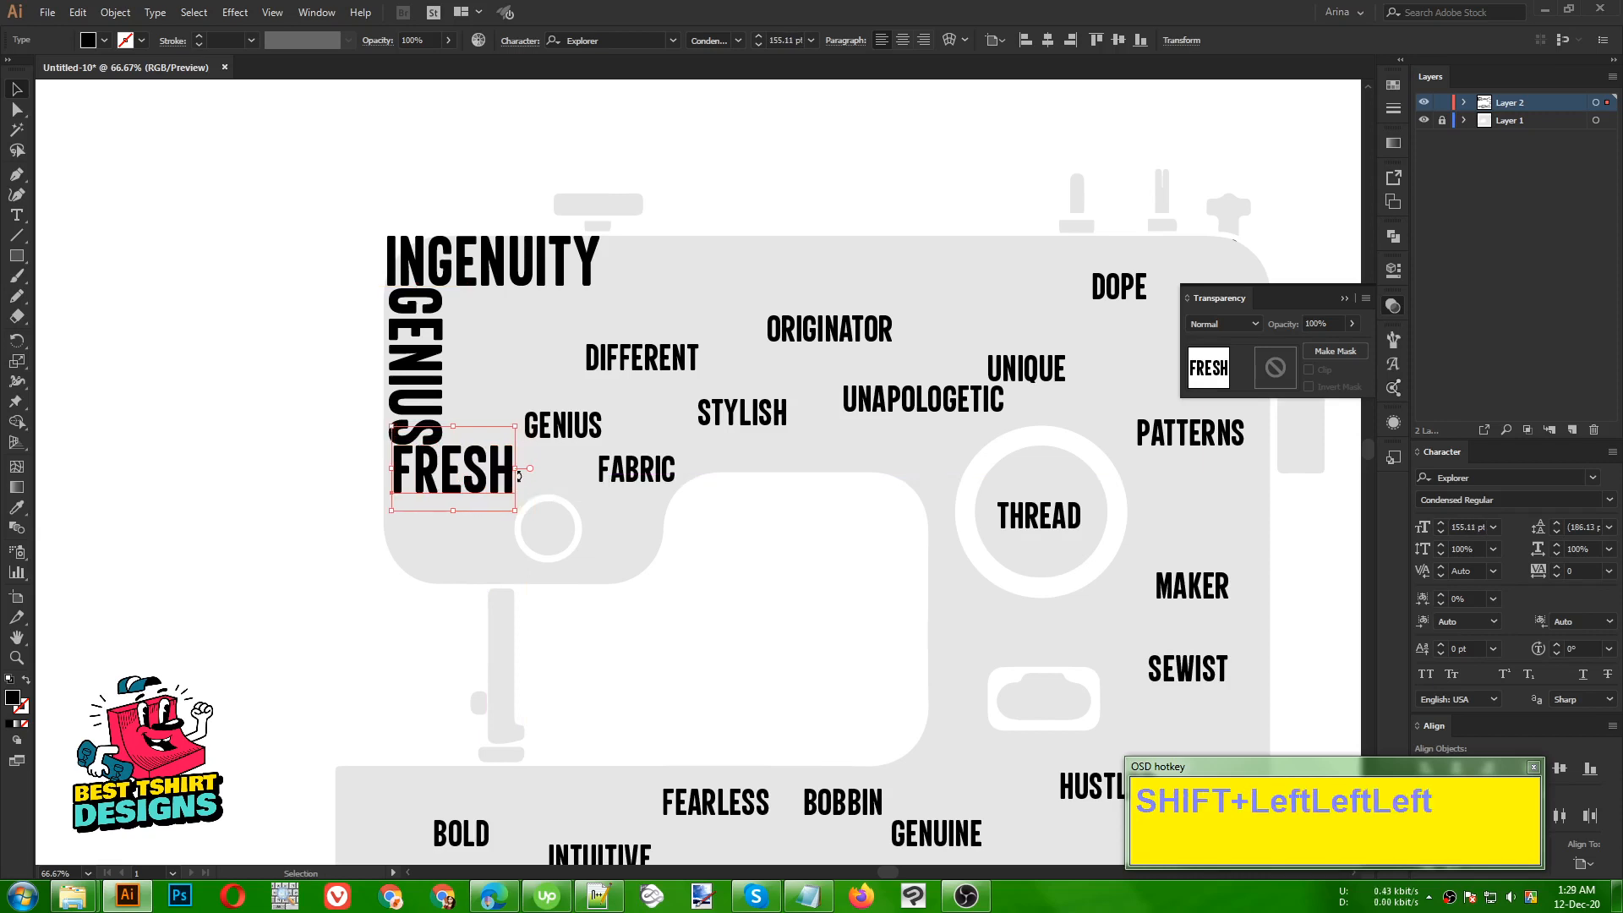
{"action": "key", "text": "shift+Down"}
{"action": "key", "text": "shift+Right"}
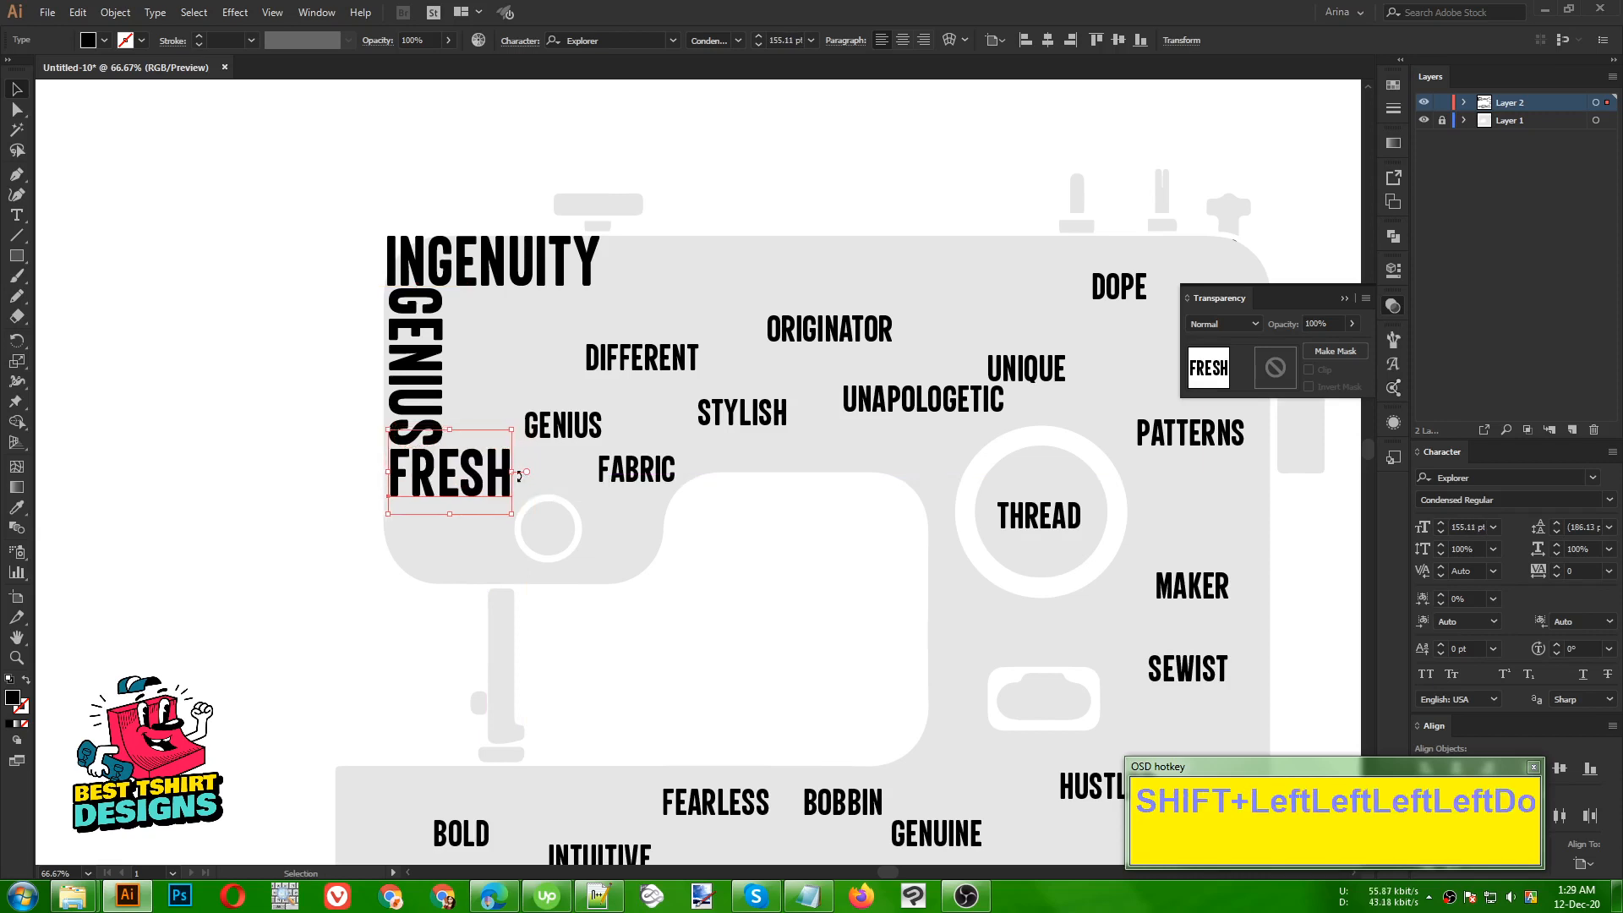
- Show the rulers and add vertical guides at the body's right edge and the handwheel's outer edge
{"action": "left_click", "coordinate": [535, 357]}
{"action": "scroll", "coordinate": [245, 250], "scroll_direction": "down", "scroll_amount": 1}
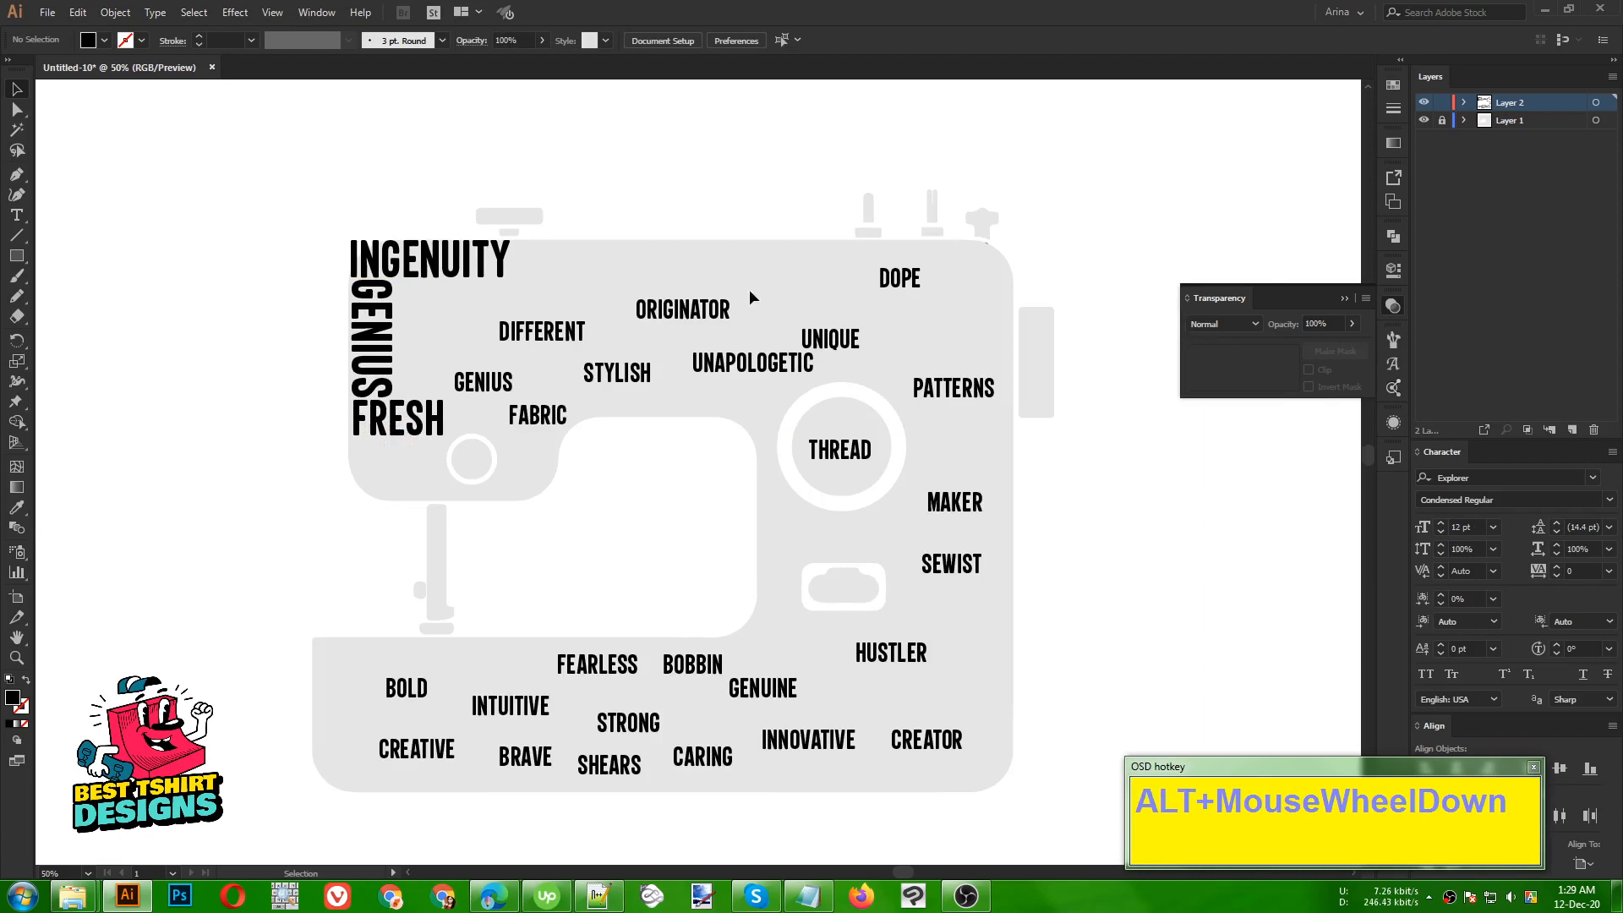
{"action": "left_click", "coordinate": [661, 256]}
{"action": "key", "text": "ctrl+r"}
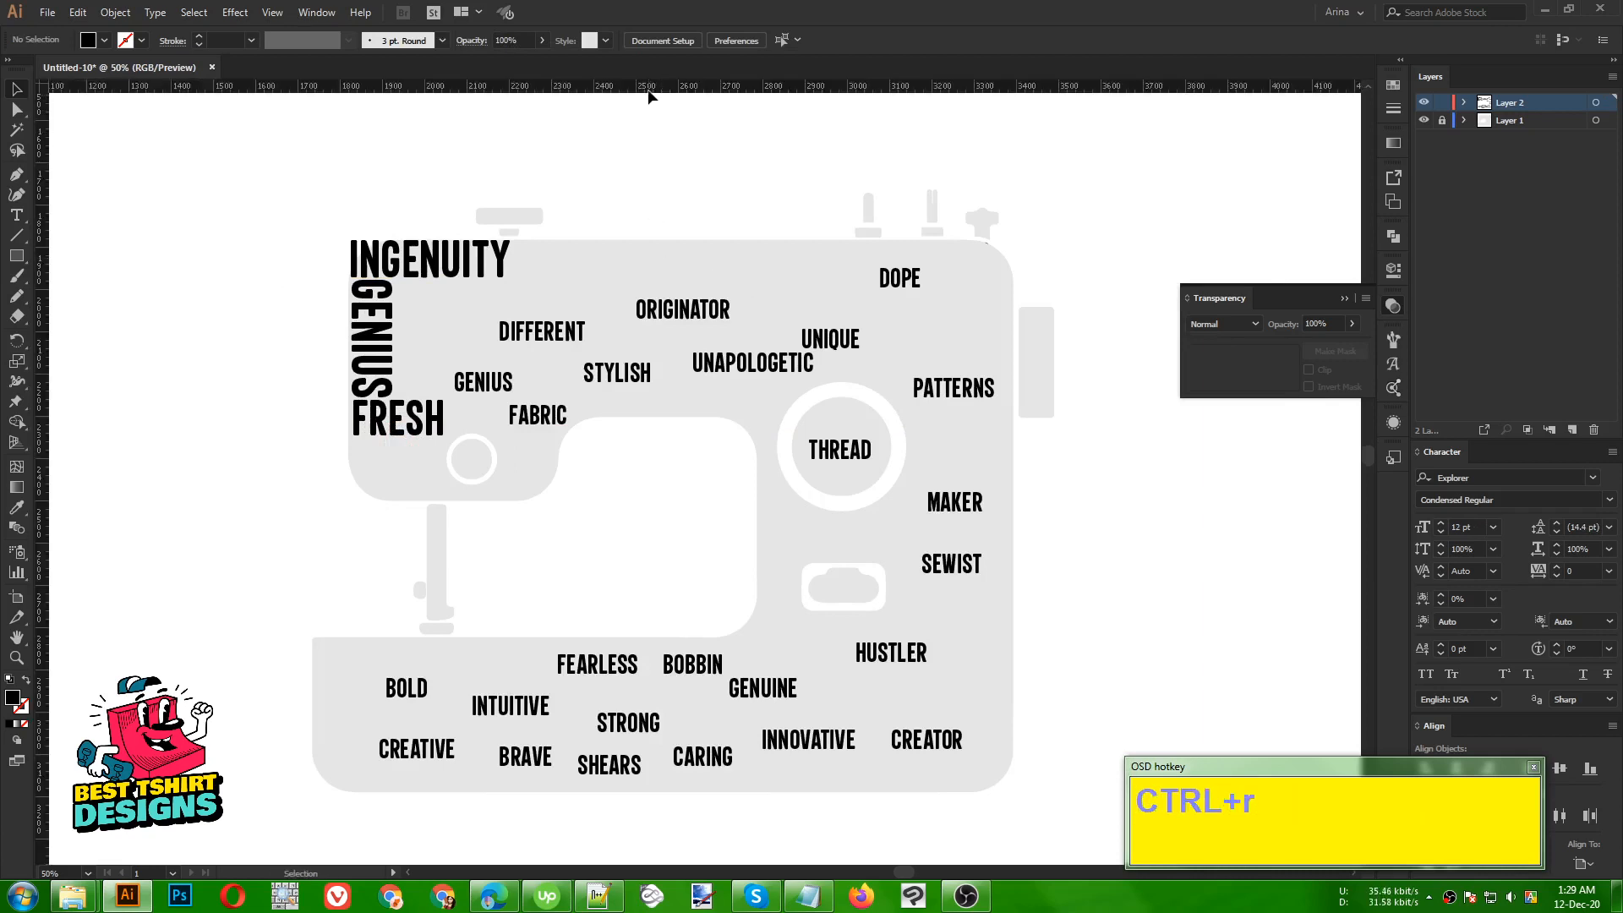
{"action": "left_click_drag", "start_coordinate": [649, 90], "coordinate": [1014, 443]}
{"action": "key", "text": "alt"}
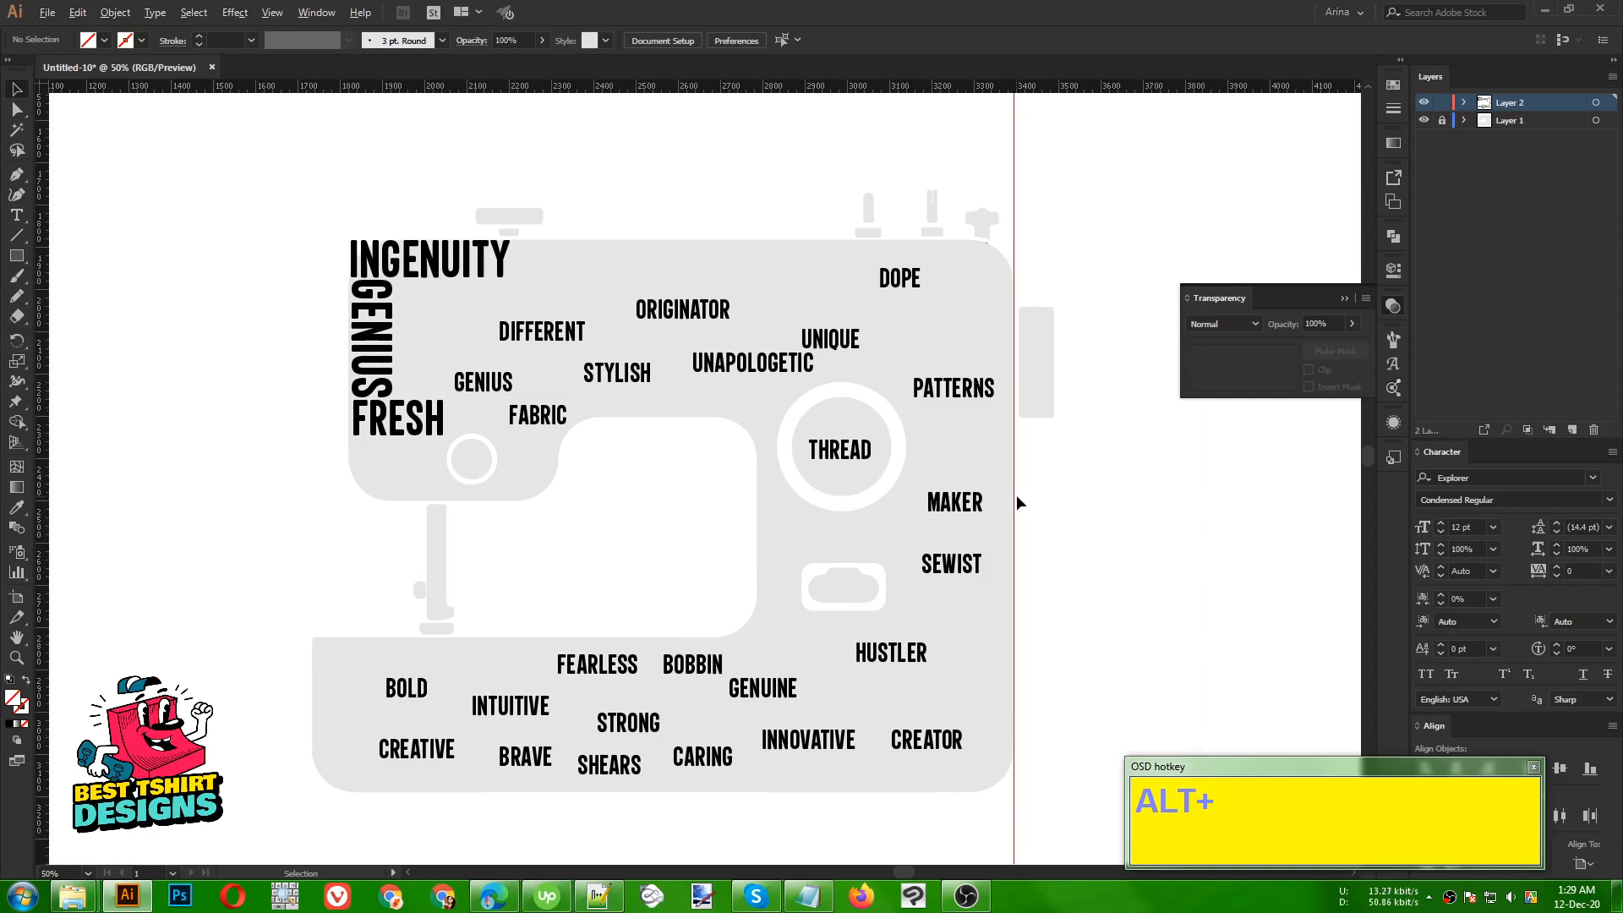
{"action": "left_click_drag", "start_coordinate": [1017, 499], "coordinate": [1054, 507]}
{"action": "left_click", "coordinate": [1129, 521]}
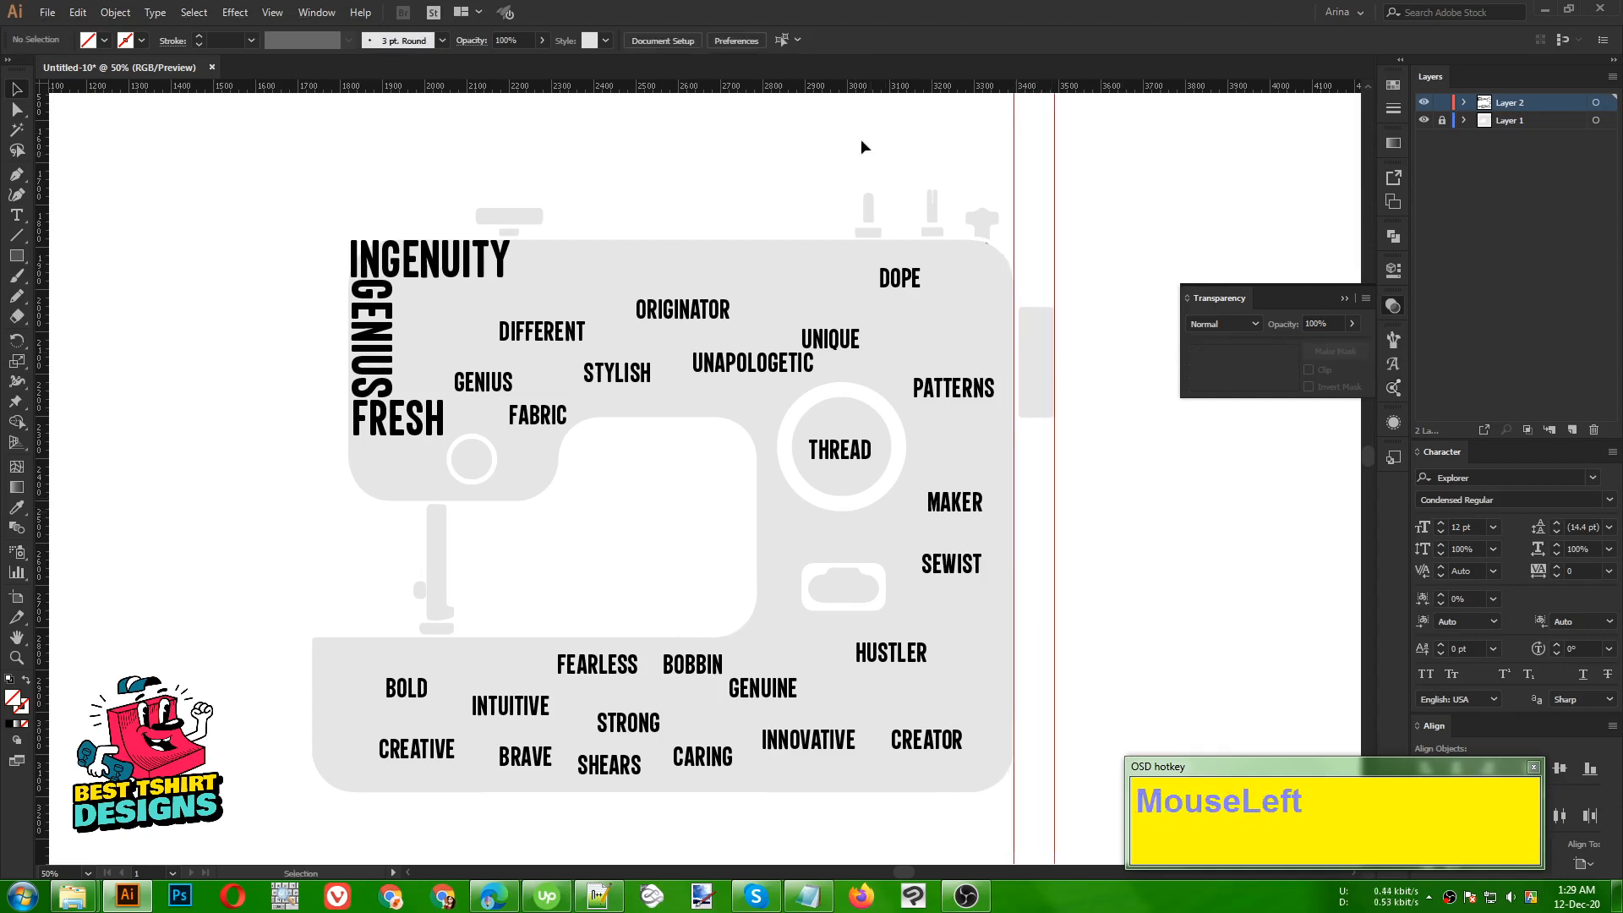
- Add horizontal guides along the base's bottom and body's top, and vertical guides at the left edges of the base and arm
{"action": "left_click_drag", "start_coordinate": [830, 91], "coordinate": [833, 794]}
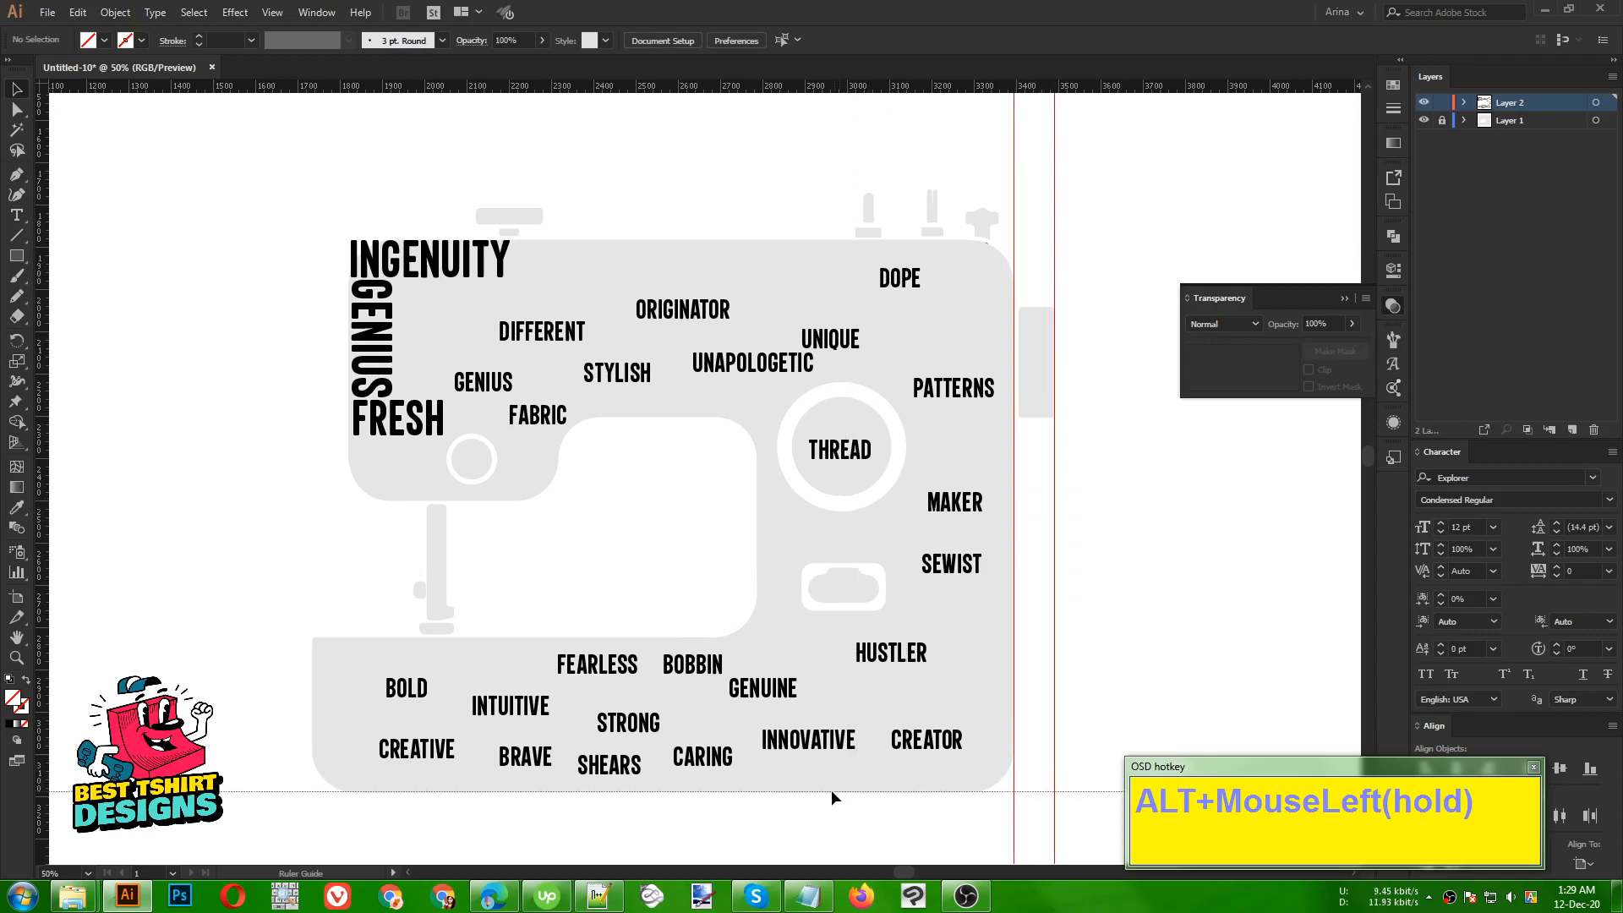
{"action": "left_click", "coordinate": [791, 110]}
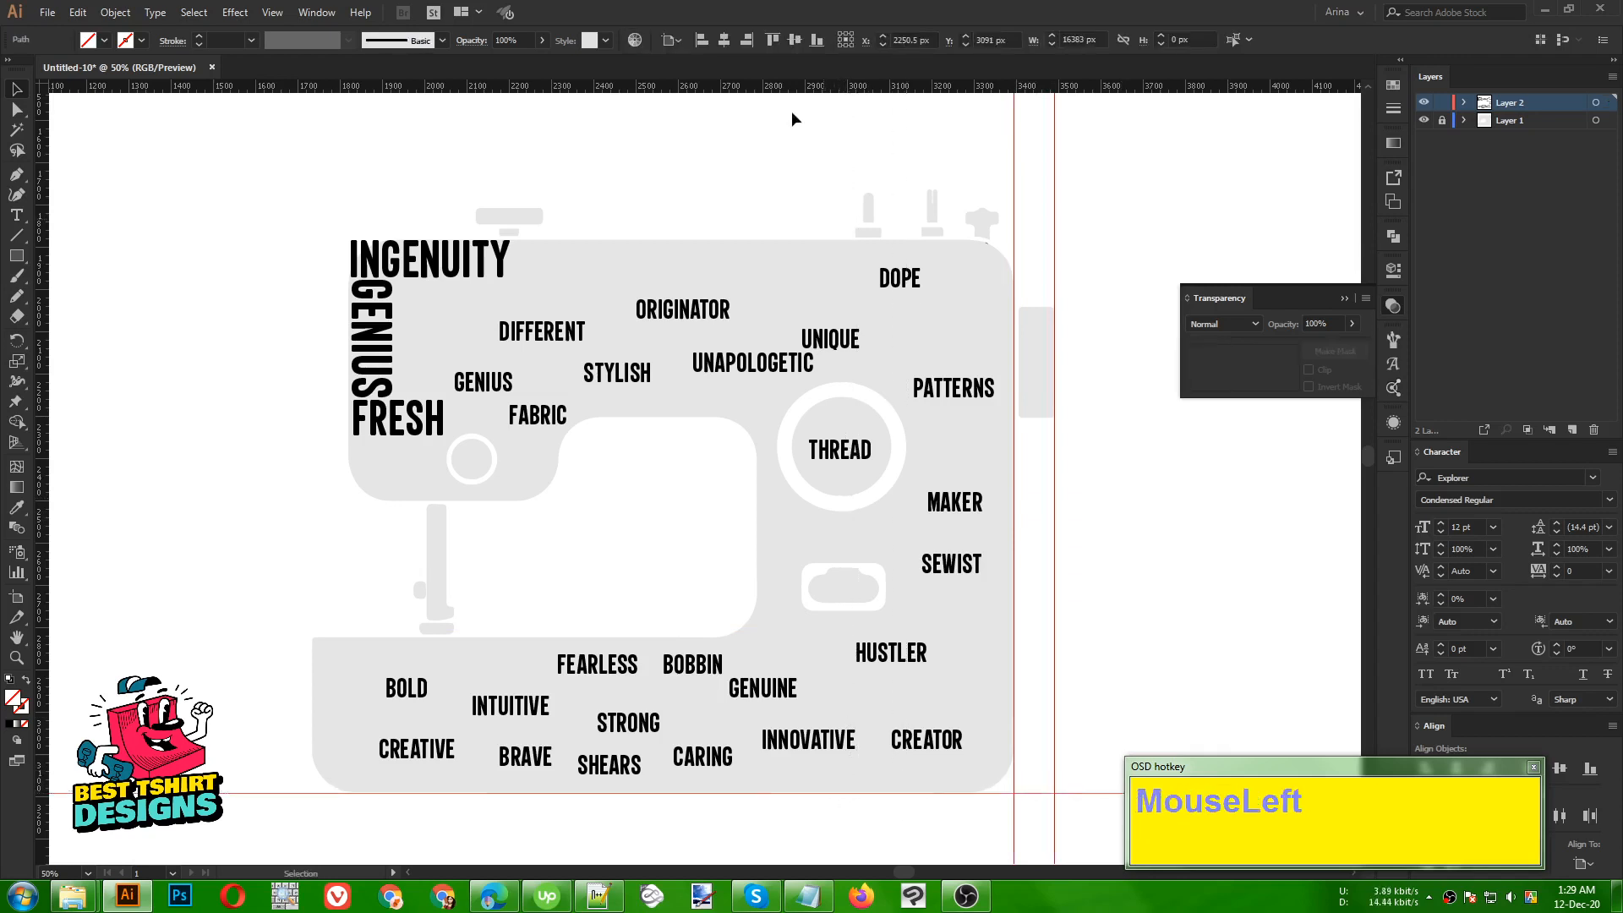
{"action": "left_click_drag", "start_coordinate": [786, 124], "coordinate": [757, 240]}
{"action": "left_click", "coordinate": [748, 186]}
{"action": "left_click_drag", "start_coordinate": [592, 90], "coordinate": [313, 564]}
{"action": "left_click", "coordinate": [510, 535]}
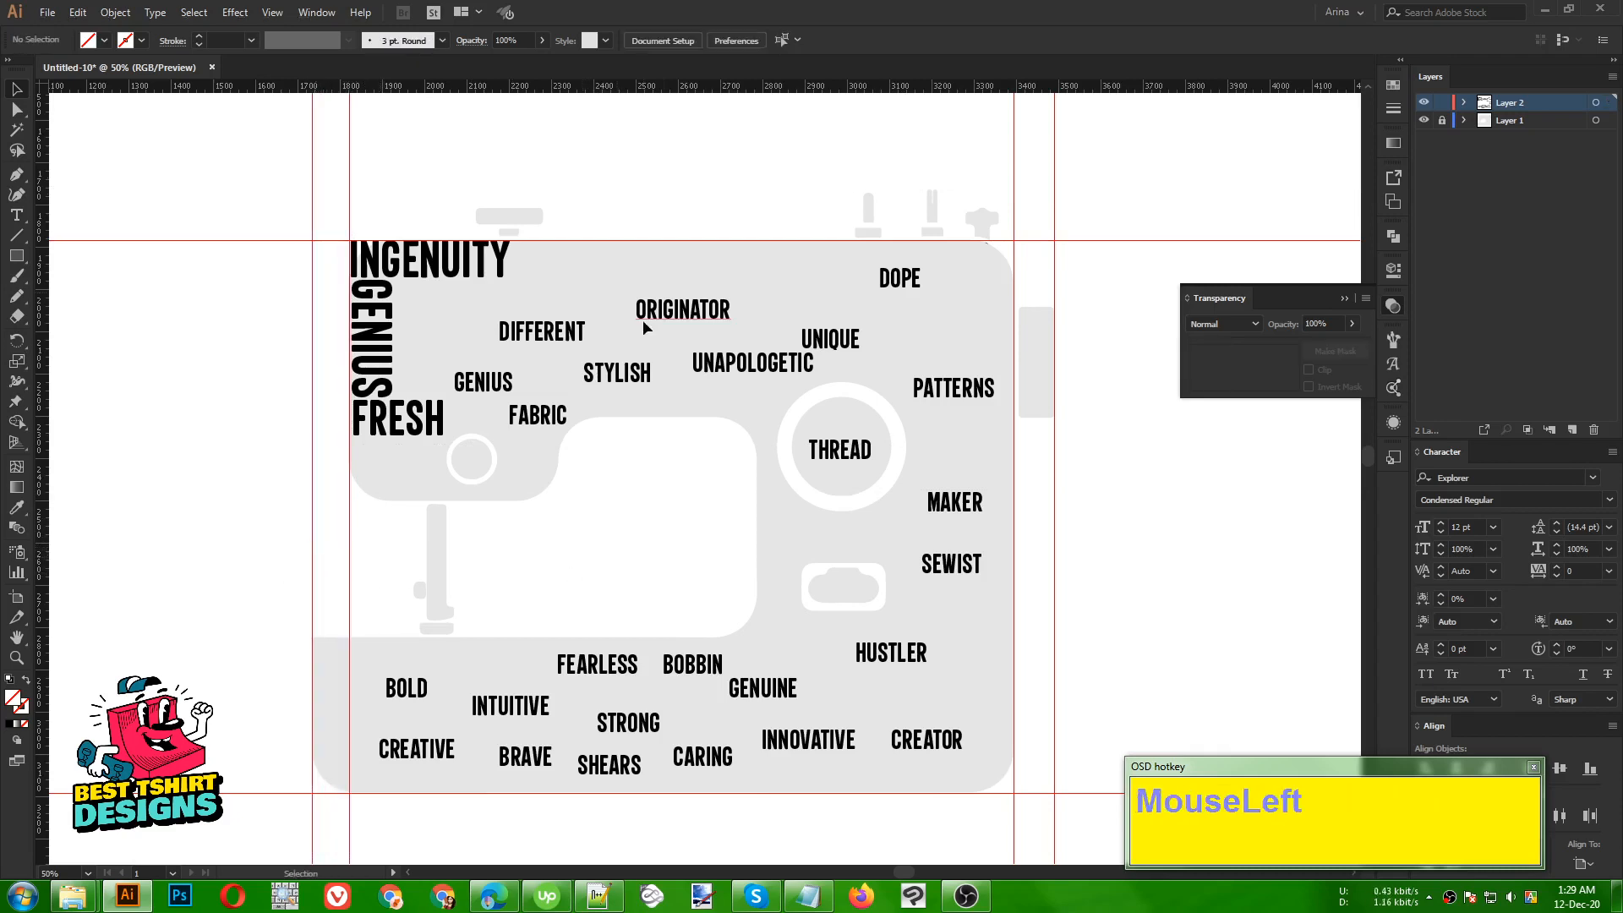
- Add guides along the base's top, the arm's bottom, the top of the inner opening, and the column's left edge
{"action": "left_click_drag", "start_coordinate": [677, 93], "coordinate": [711, 644]}
{"action": "left_click", "coordinate": [684, 457]}
{"action": "left_click_drag", "start_coordinate": [775, 87], "coordinate": [758, 440]}
{"action": "left_click", "coordinate": [675, 463]}
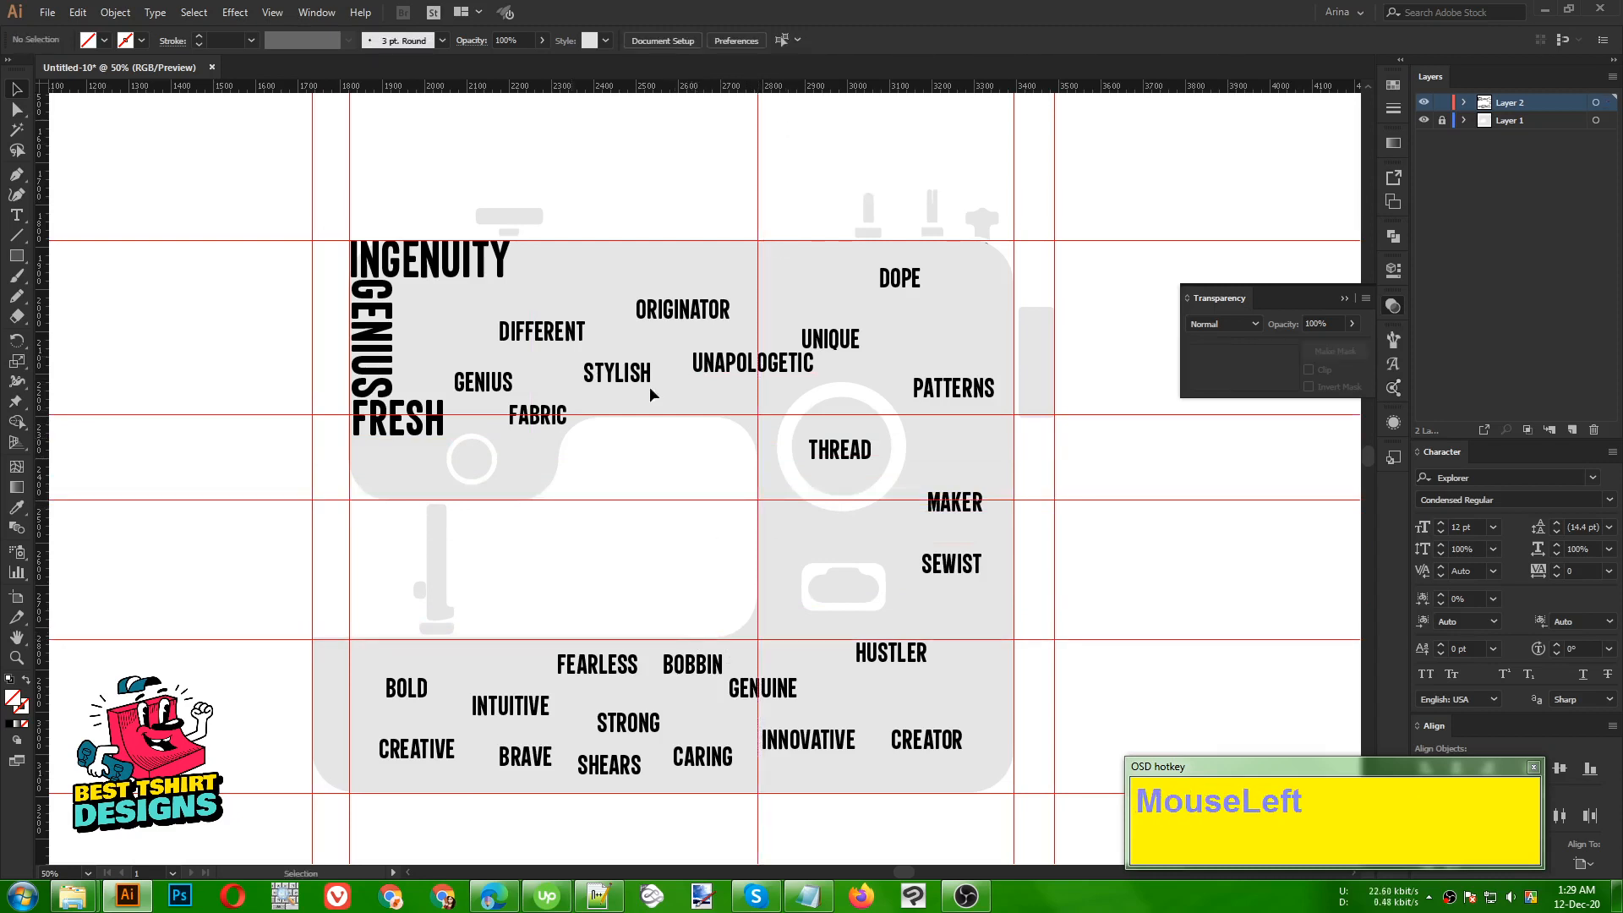
- Shift FRESH and the vertical GENIUS slightly down to leave even gaps between the stacked words
{"action": "scroll", "coordinate": [429, 287], "scroll_direction": "up", "scroll_amount": 1}
{"action": "key", "text": "alt"}
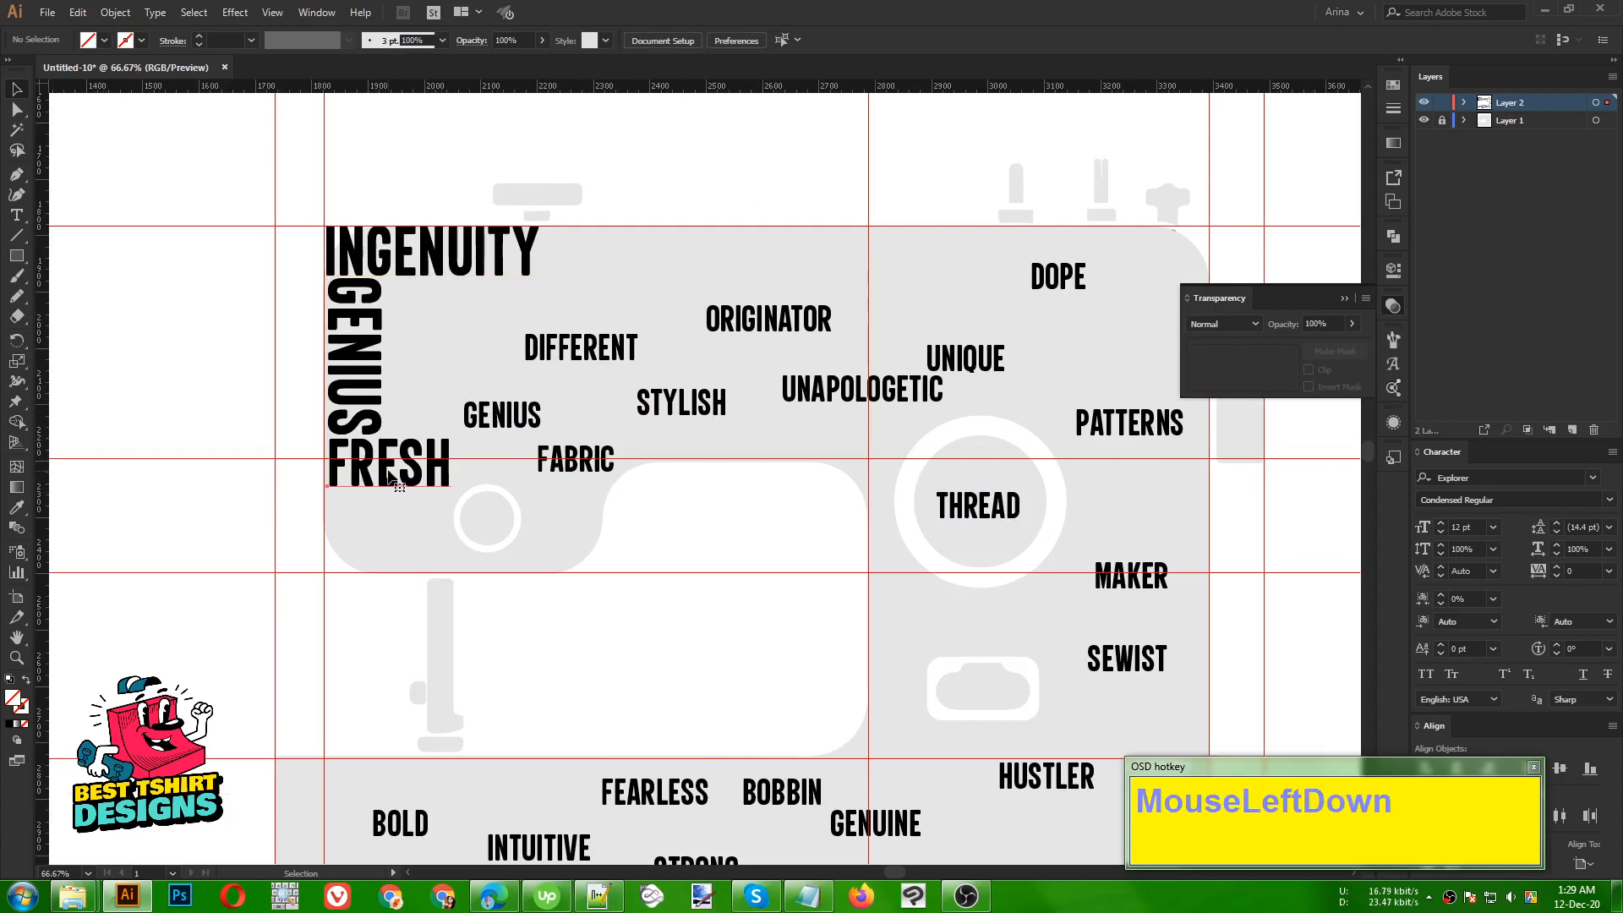
{"action": "left_click_drag", "start_coordinate": [392, 480], "coordinate": [391, 492]}
{"action": "left_click_drag", "start_coordinate": [373, 380], "coordinate": [373, 385]}
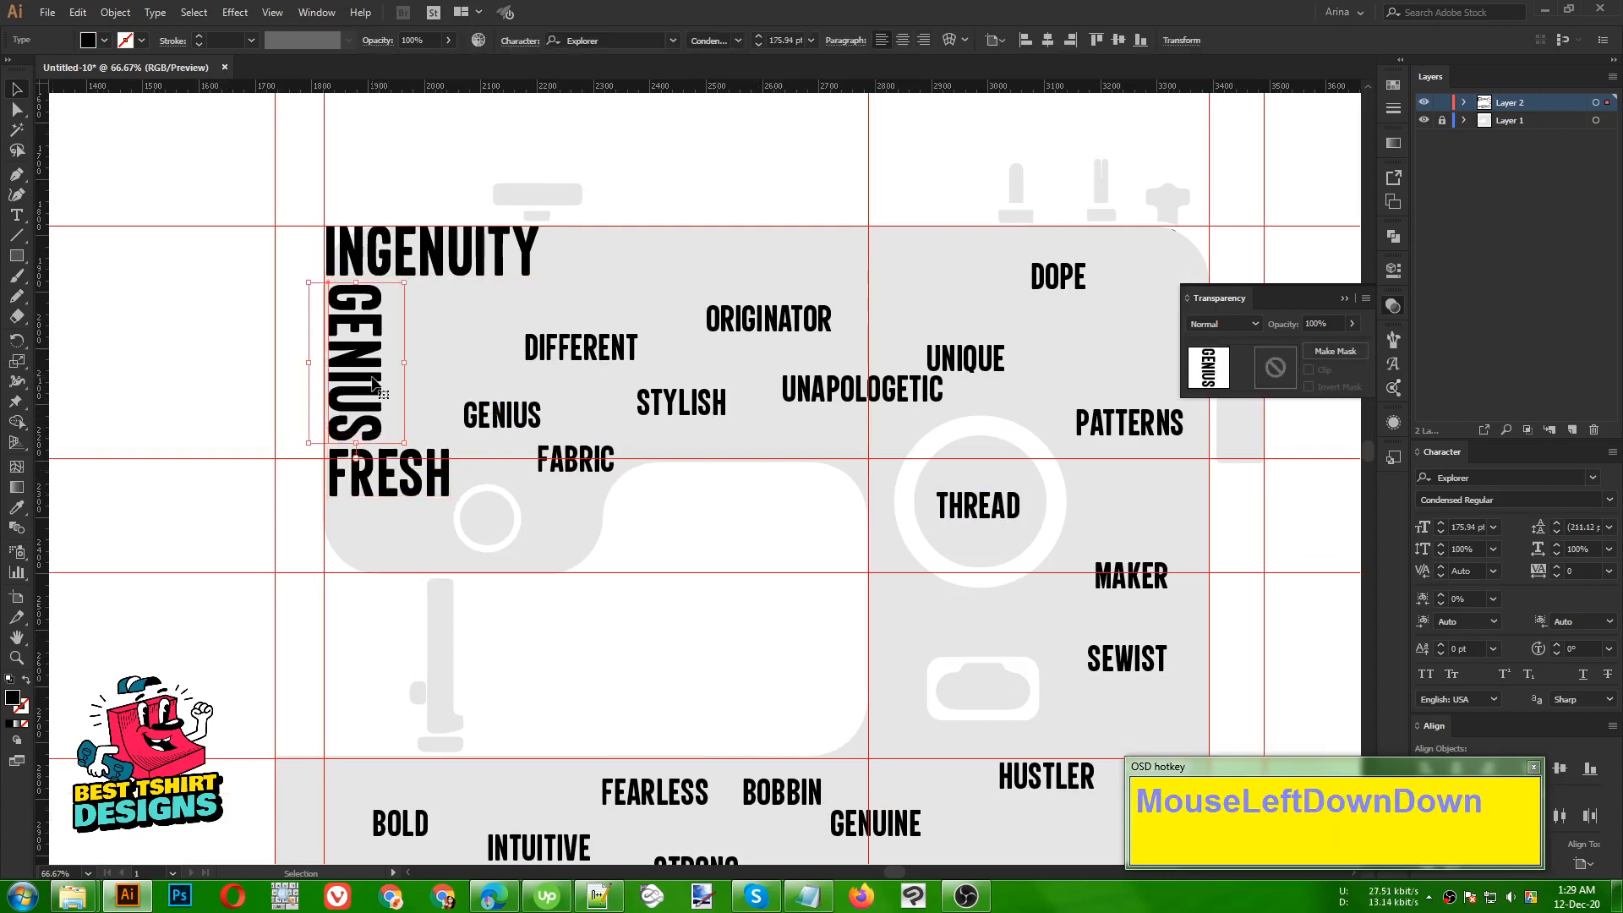
- Enlarge FABRIC to 219.63 pt and place it under FRESH, just above the guide at the arm's bottom
{"action": "left_click_drag", "start_coordinate": [555, 467], "coordinate": [524, 532]}
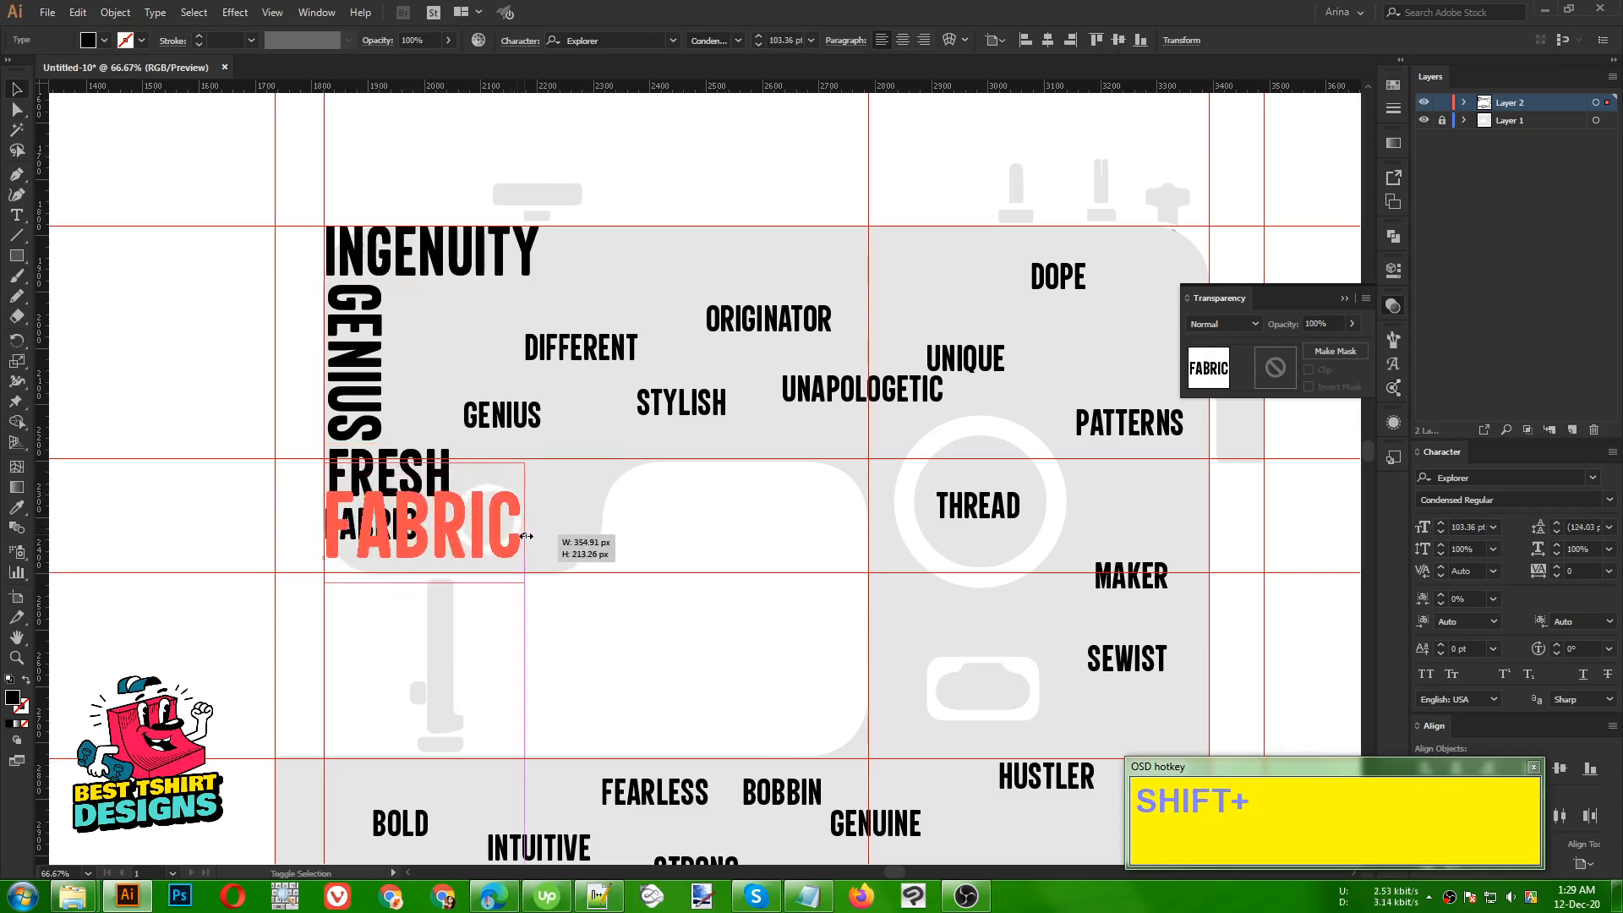
{"action": "key", "text": "shift+Down"}
{"action": "key", "text": "shift+Down"}
{"action": "key", "text": "shift+Down"}
{"action": "key", "text": "shift+Down"}
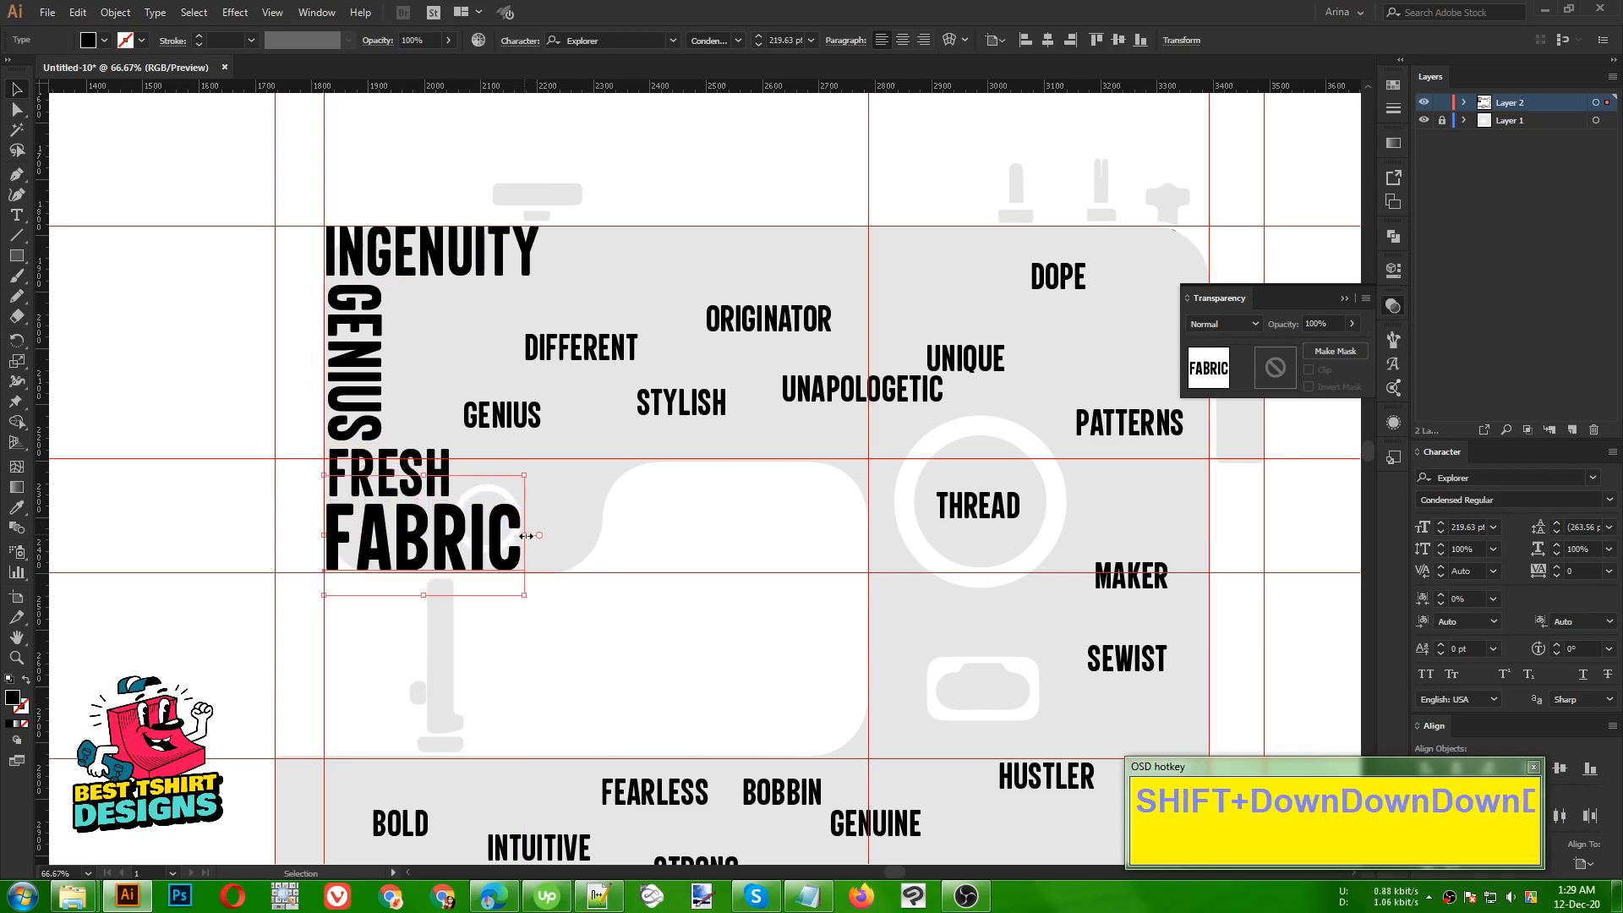
{"action": "key", "text": "Up"}
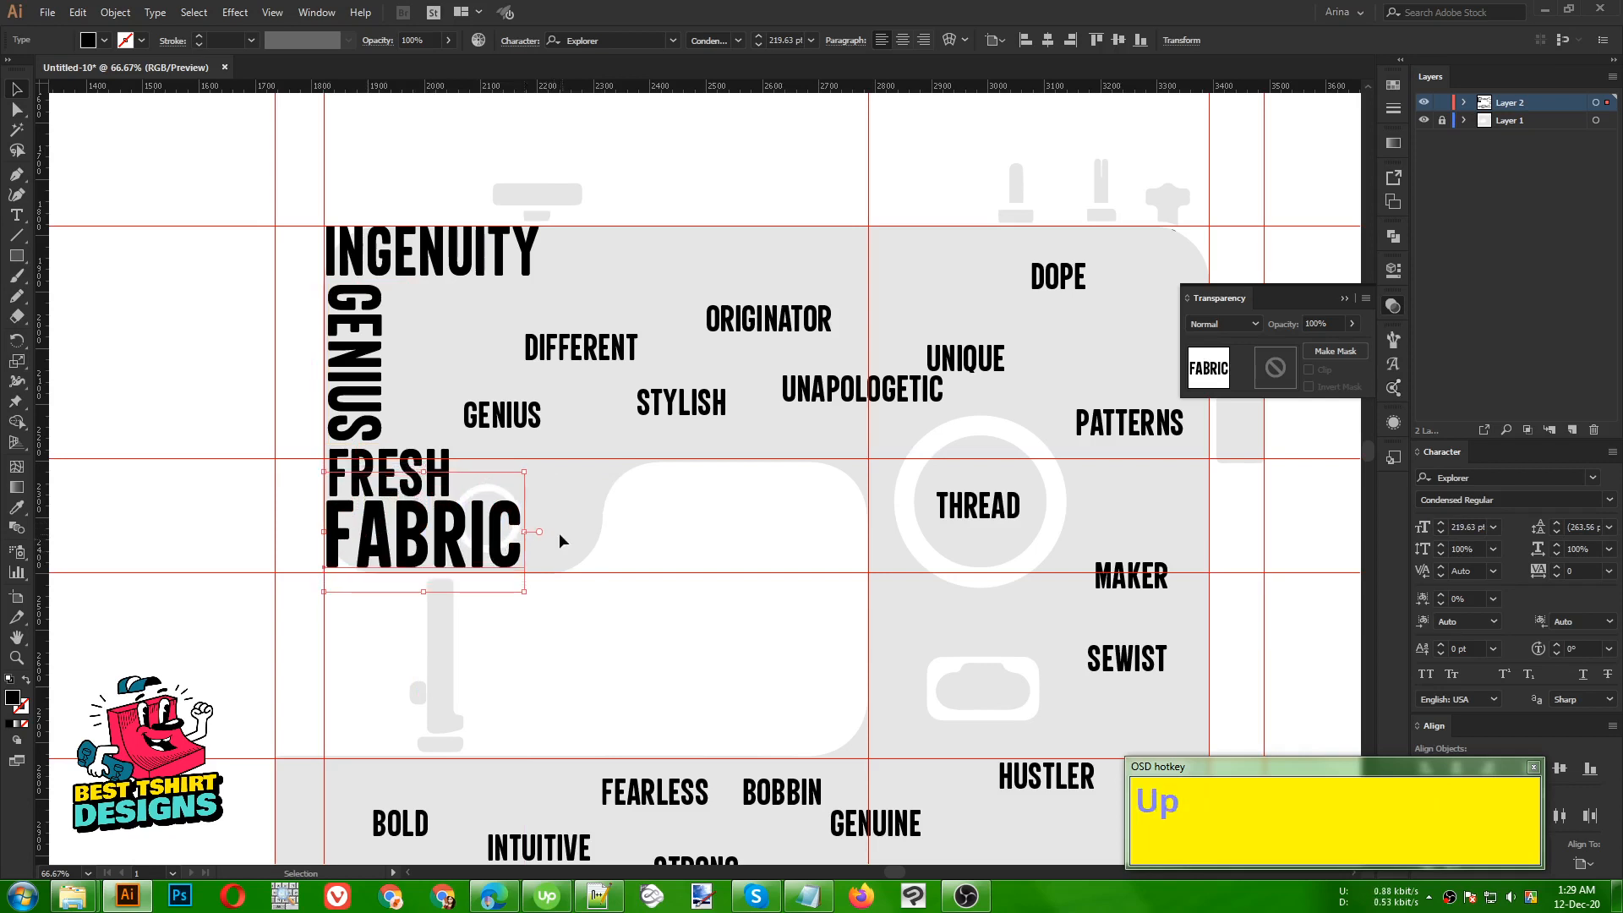
{"action": "left_click", "coordinate": [569, 514]}
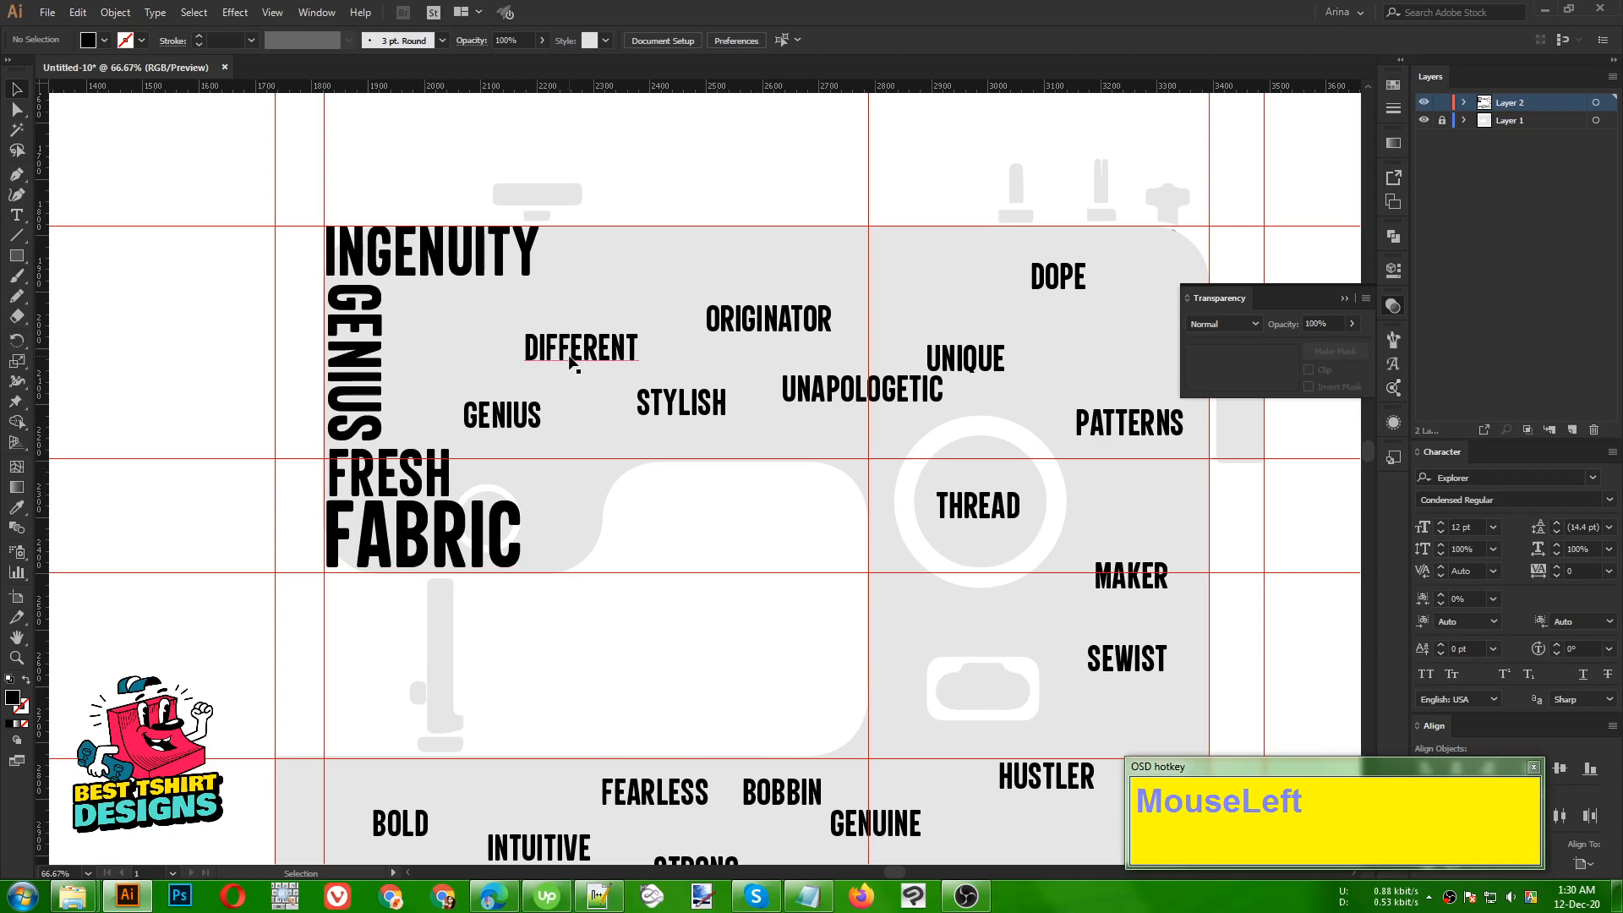
- Enlarge DIFFERENT to 198.58 pt beneath INGENUITY, and move the small GENIUS and STYLISH down out of the way
{"action": "left_click_drag", "start_coordinate": [571, 362], "coordinate": [636, 335]}
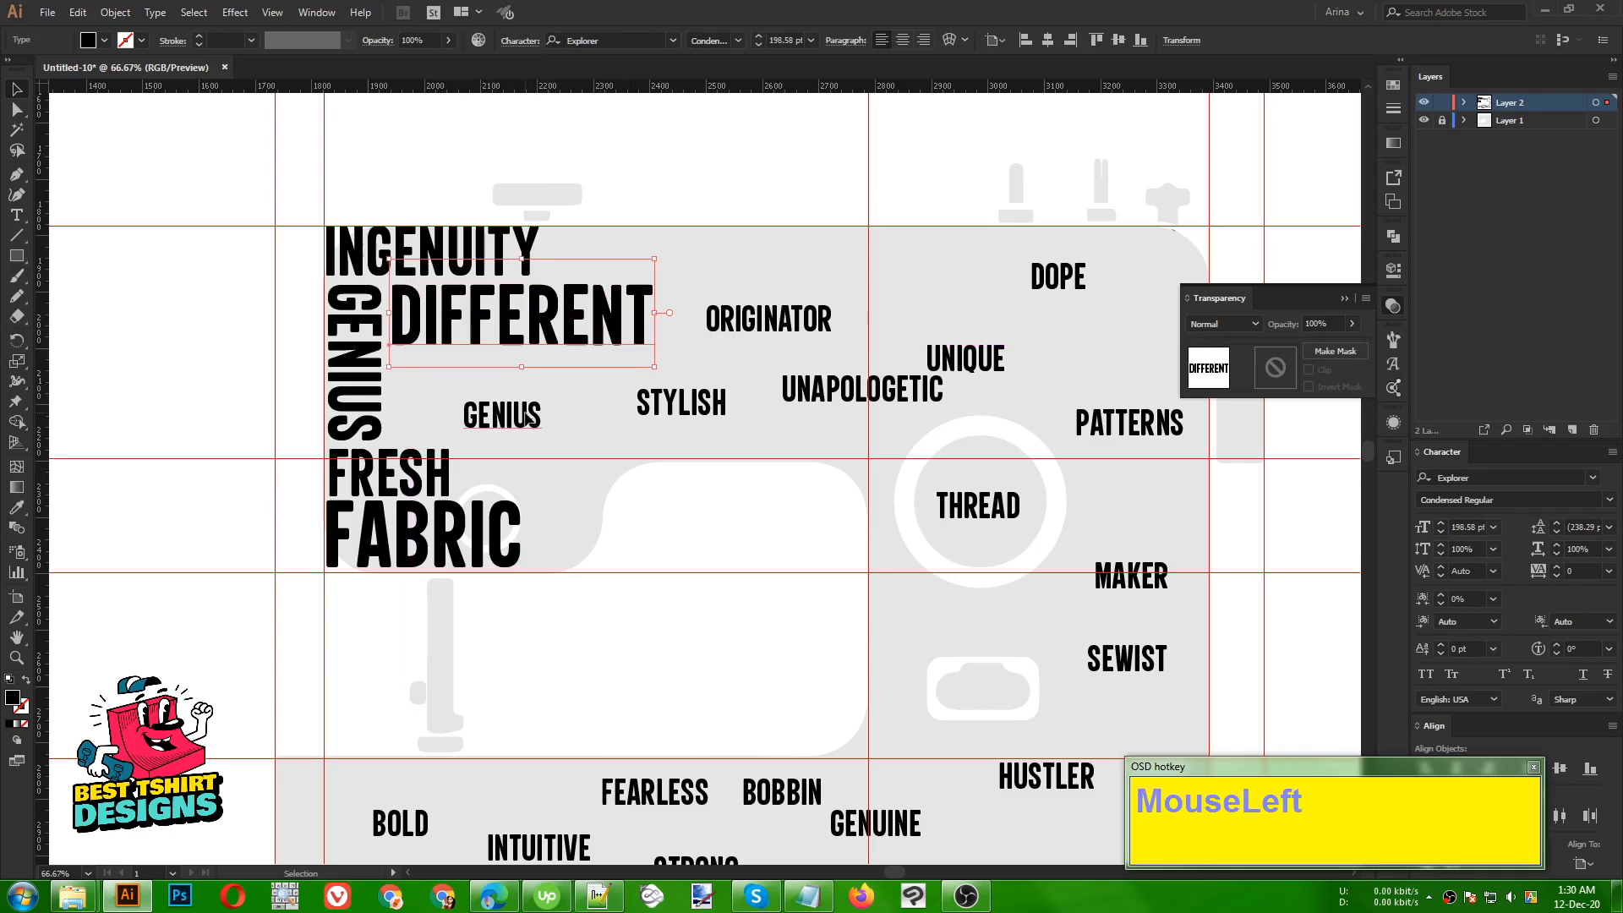
{"action": "left_click", "coordinate": [529, 418]}
{"action": "key", "text": "shift"}
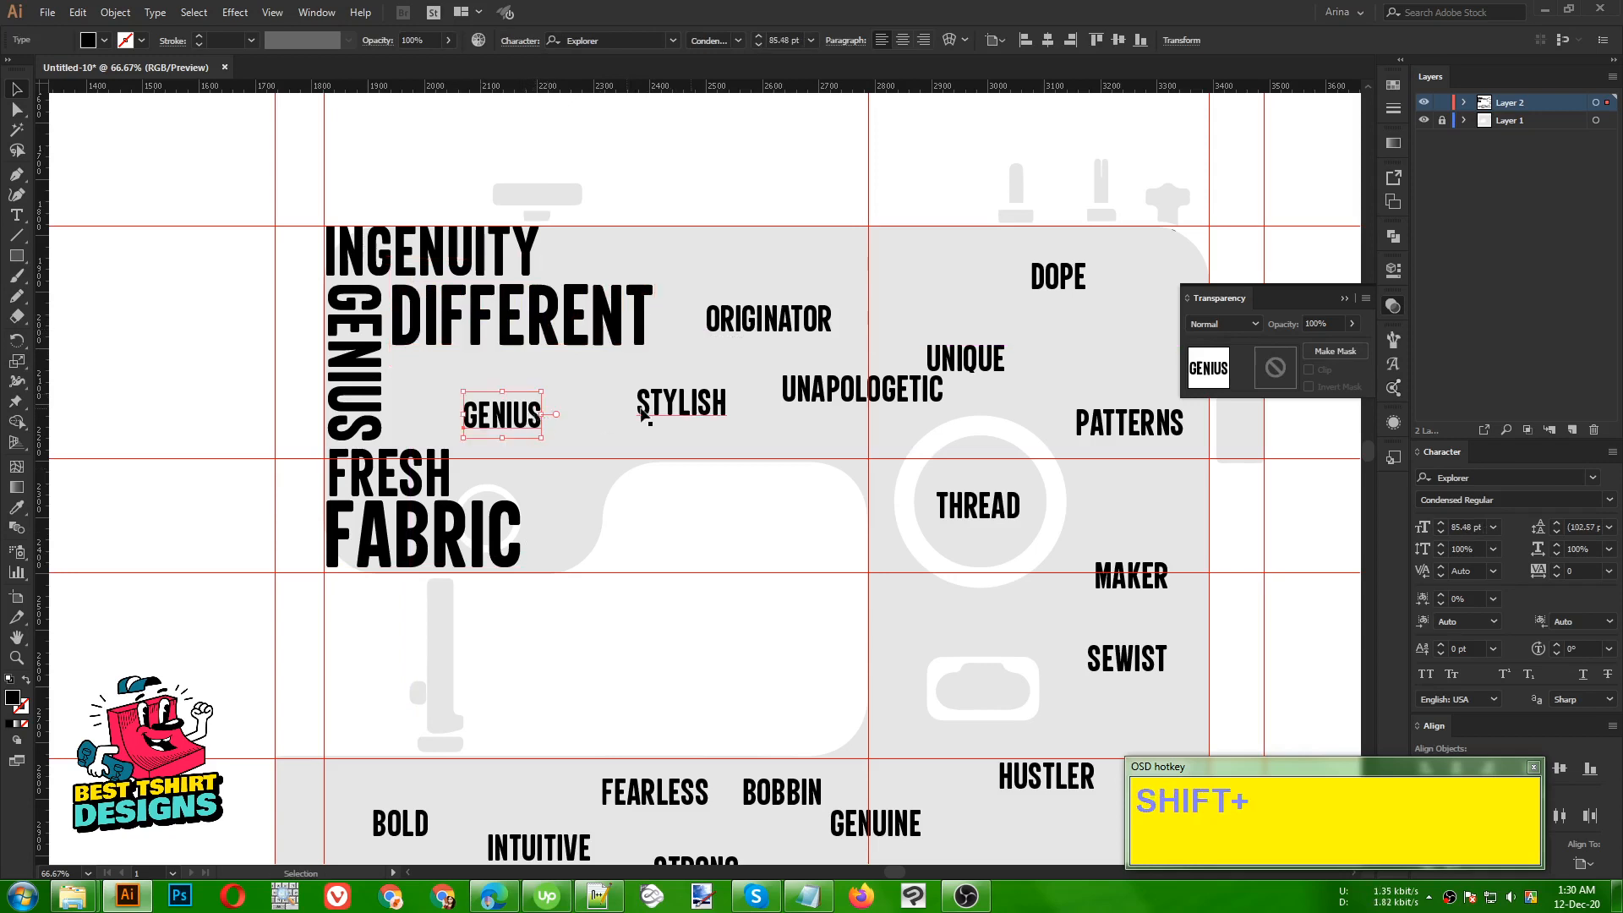
{"action": "left_click_drag", "start_coordinate": [529, 419], "coordinate": [435, 375]}
{"action": "key", "text": "shift"}
- Enlarge UNAPOLOGETIC to 217.87 pt and place it under DIFFERENT, aligned with its left edge
{"action": "left_click_drag", "start_coordinate": [563, 377], "coordinate": [811, 395]}
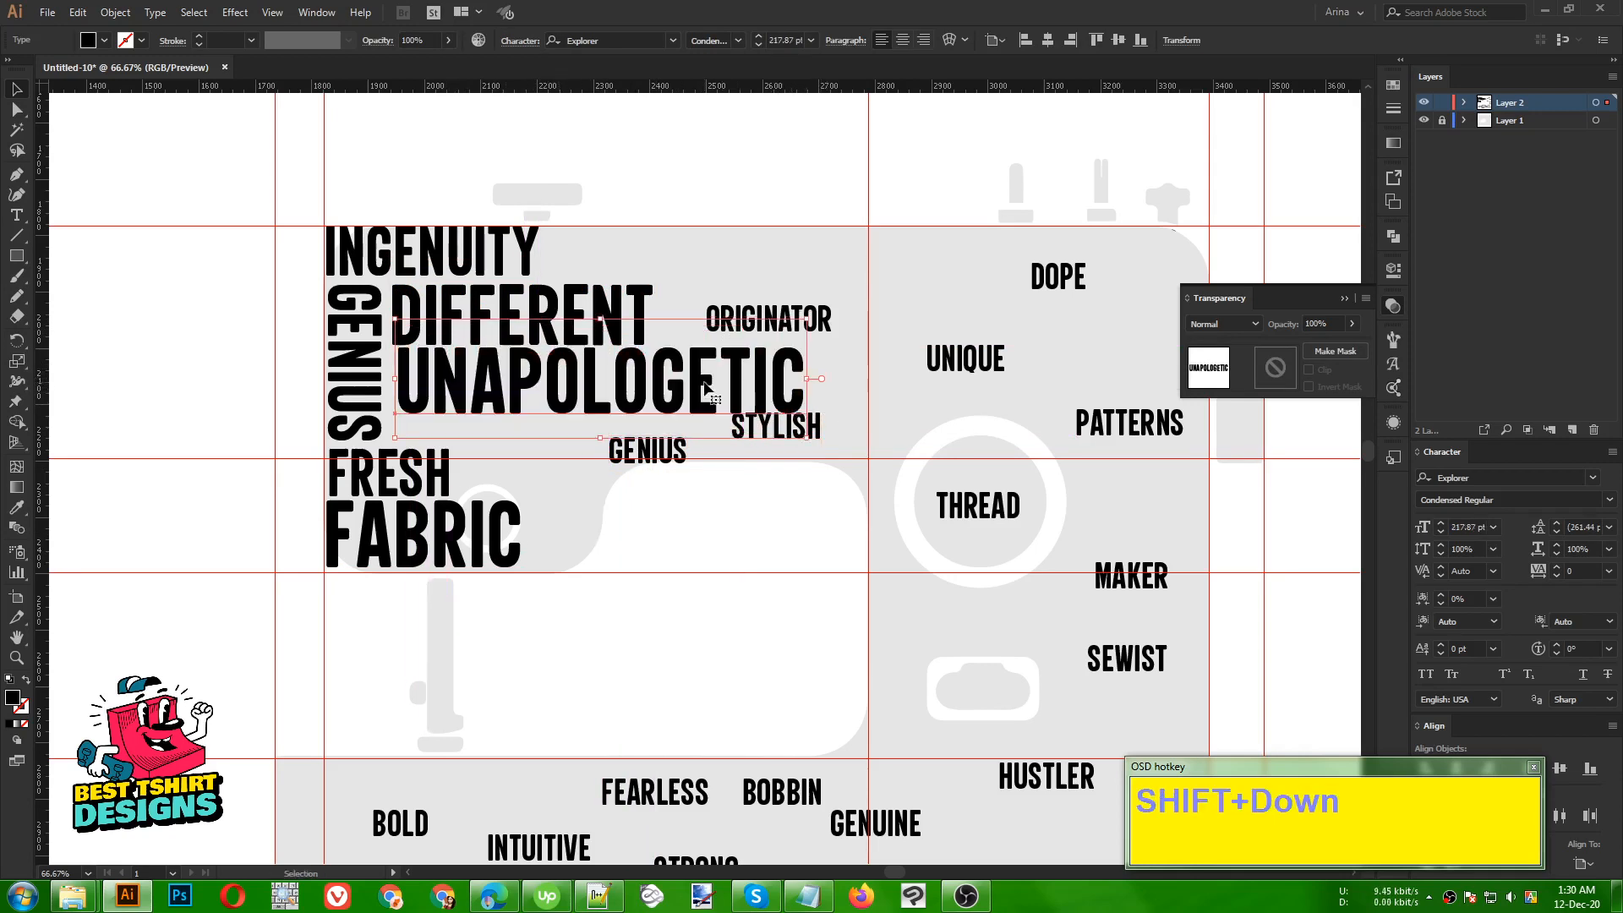
{"action": "key", "text": "shift+Left"}
{"action": "key", "text": "shift+Left"}
{"action": "key", "text": "shift+Down"}
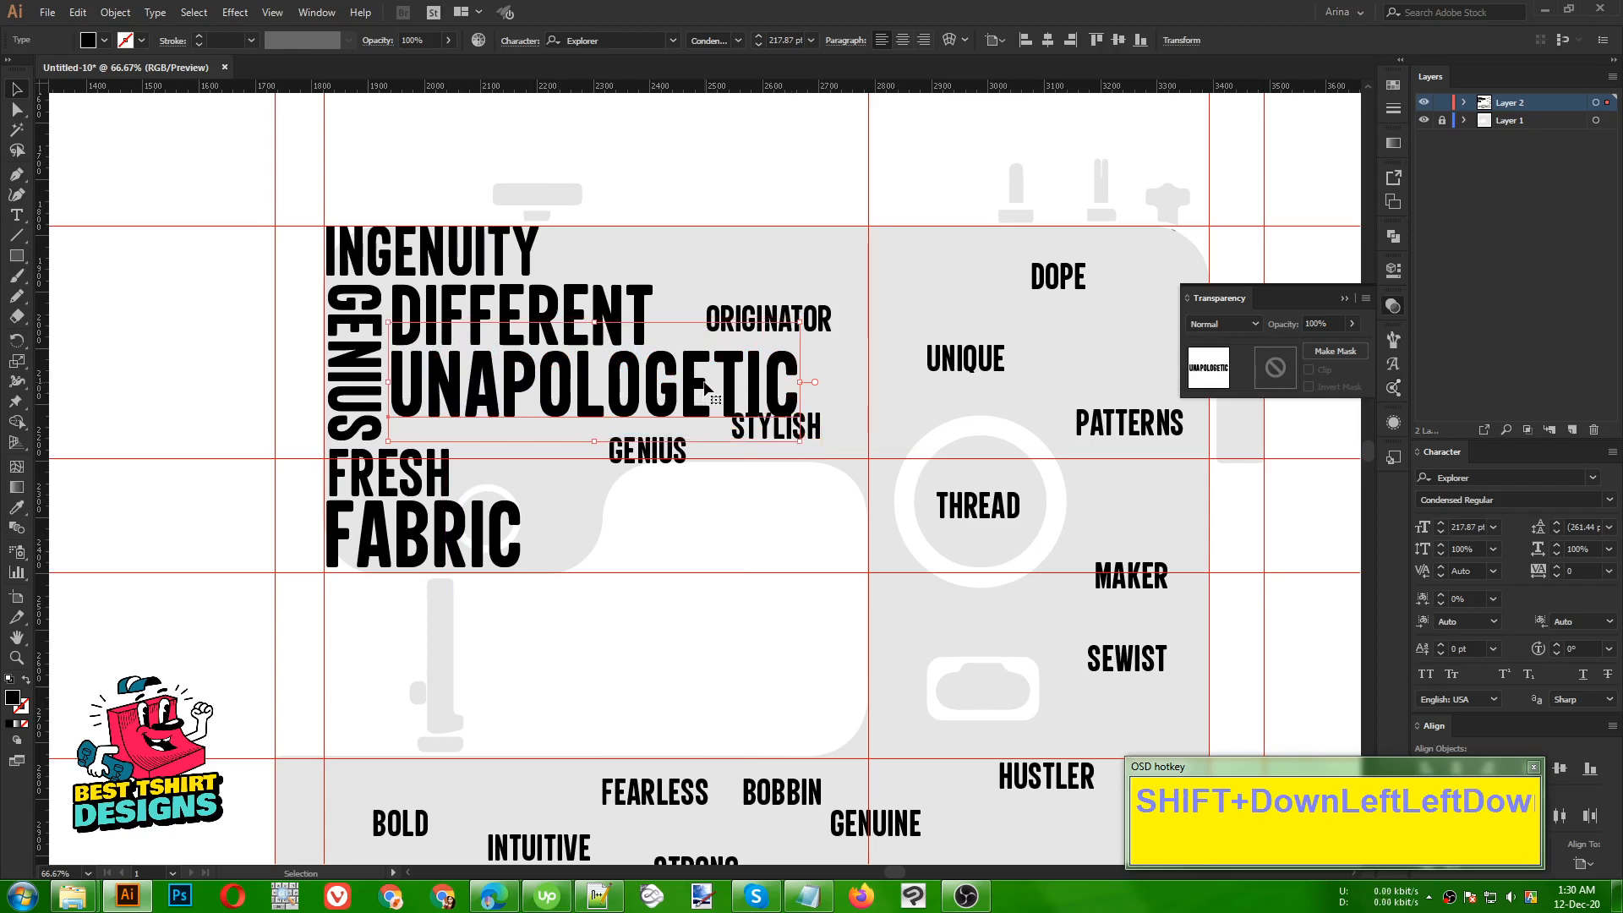
{"action": "left_click", "coordinate": [639, 494]}
- Set an enlarged, rotated copy of STYLISH vertically below UNAPOLOGETIC, with the horizontal STYLISH parked in the machine's opening
{"action": "scroll", "coordinate": [690, 520], "scroll_direction": "up", "scroll_amount": 1}
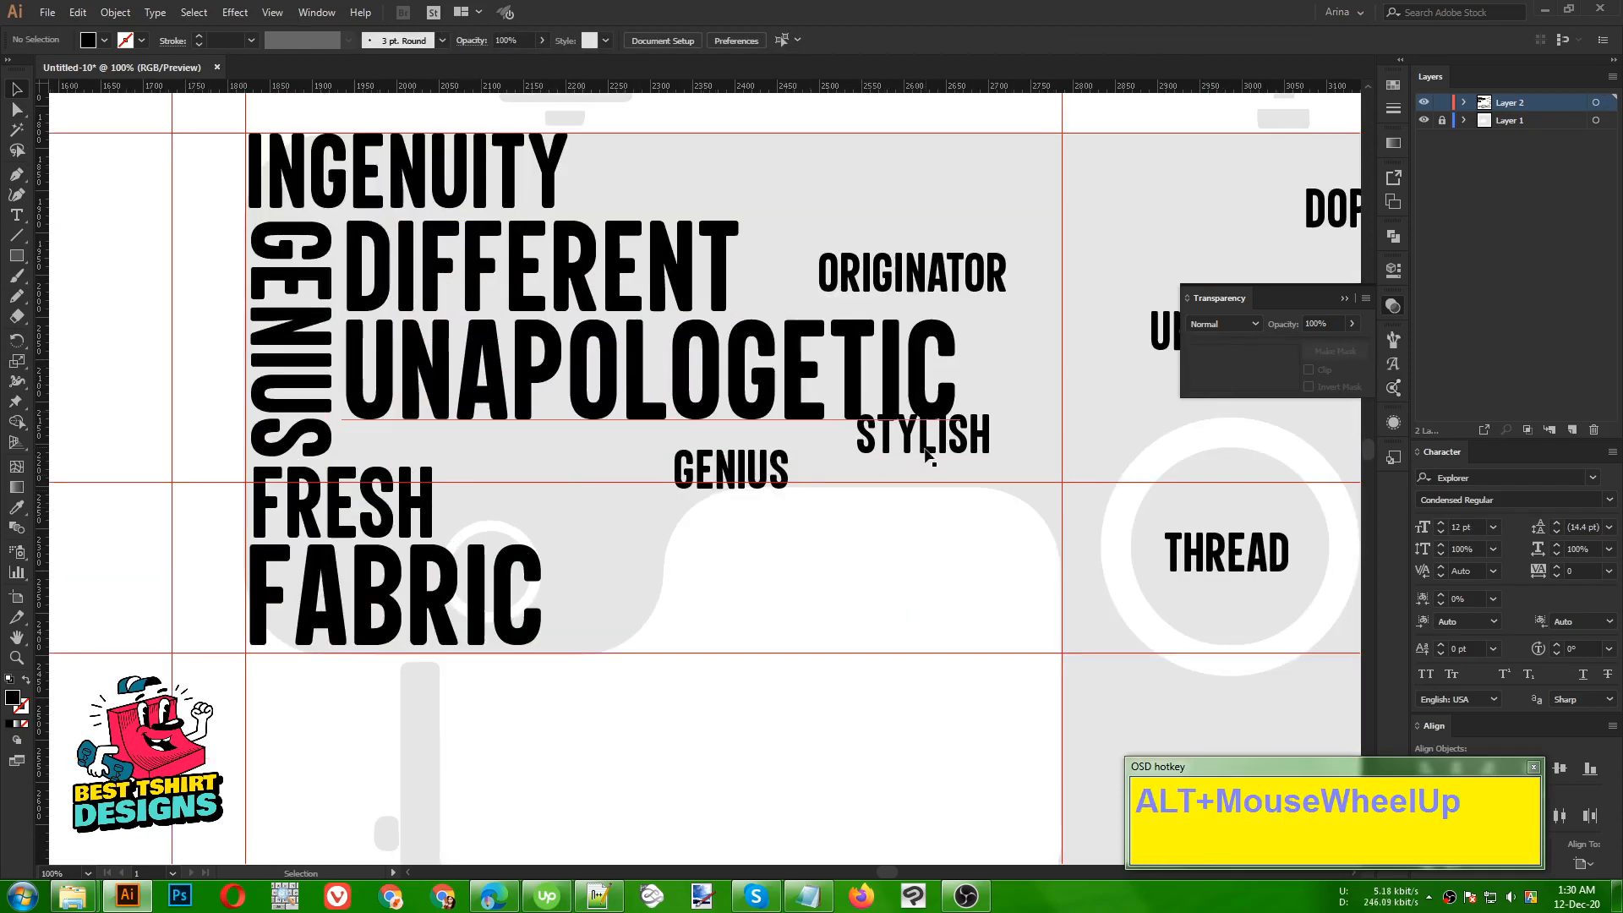
{"action": "left_click_drag", "start_coordinate": [928, 454], "coordinate": [771, 553]}
{"action": "left_click_drag", "start_coordinate": [905, 507], "coordinate": [905, 507]}
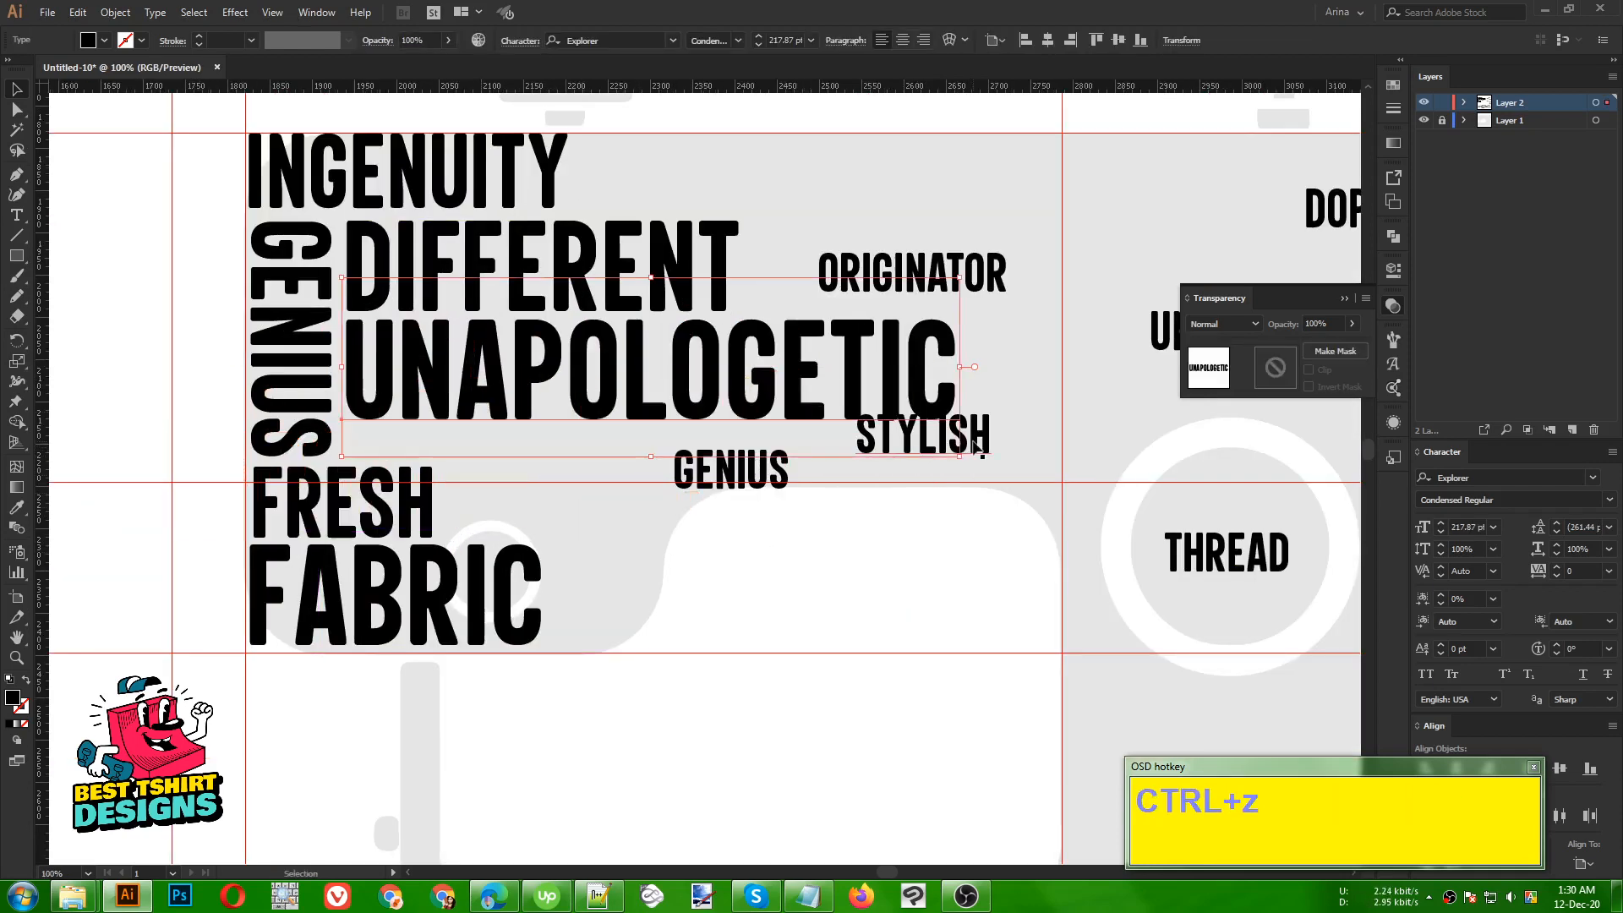
{"action": "left_click_drag", "start_coordinate": [981, 439], "coordinate": [840, 578]}
{"action": "left_click_drag", "start_coordinate": [840, 578], "coordinate": [640, 643]}
{"action": "left_click_drag", "start_coordinate": [634, 518], "coordinate": [649, 427]}
{"action": "left_click", "coordinate": [833, 578]}
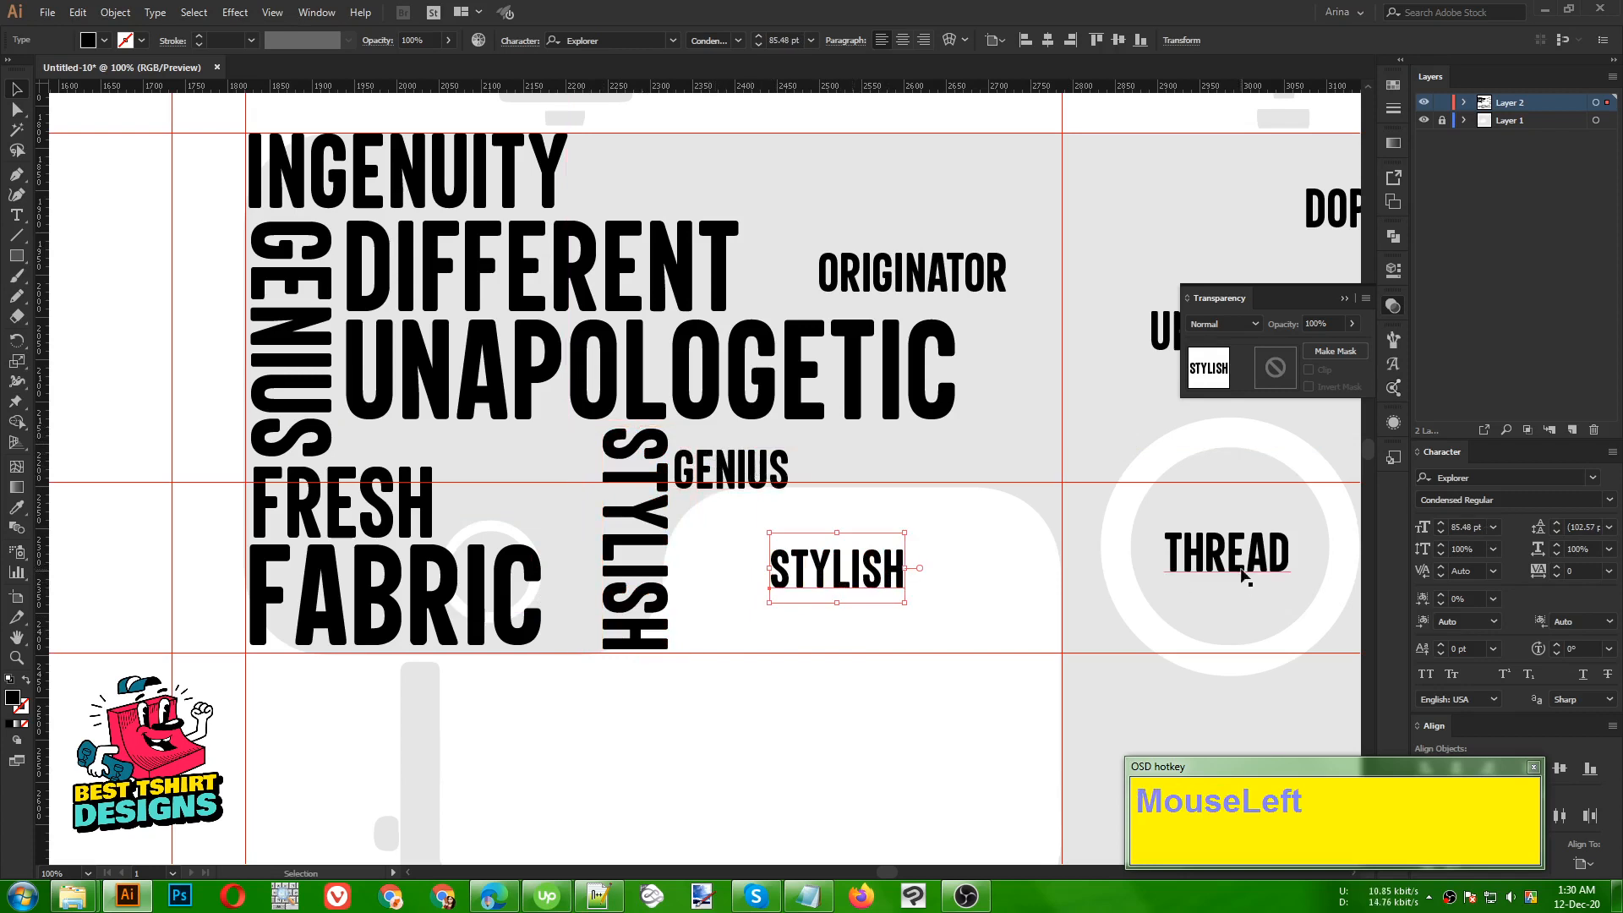
- Place a 91.21 pt copy of THREAD beside FRESH and a 122.87 pt copy of DOPE directly above it
{"action": "left_click_drag", "start_coordinate": [1242, 575], "coordinate": [560, 504]}
{"action": "key", "text": "ctrl+z"}
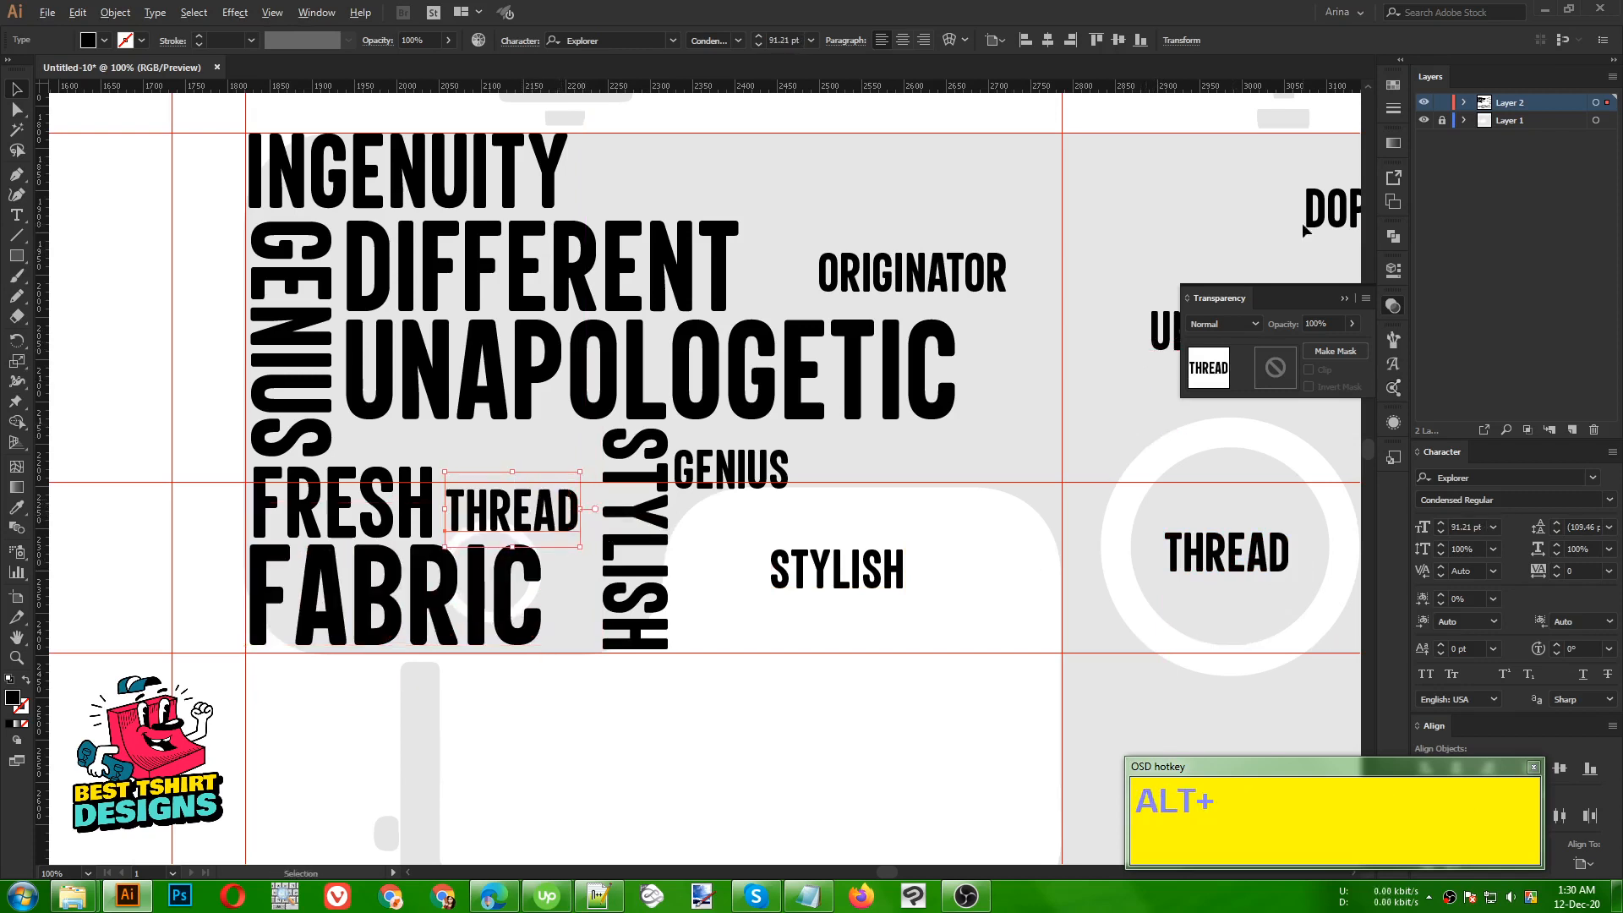
{"action": "left_click_drag", "start_coordinate": [1328, 216], "coordinate": [575, 461]}
{"action": "left_click", "coordinate": [818, 513]}
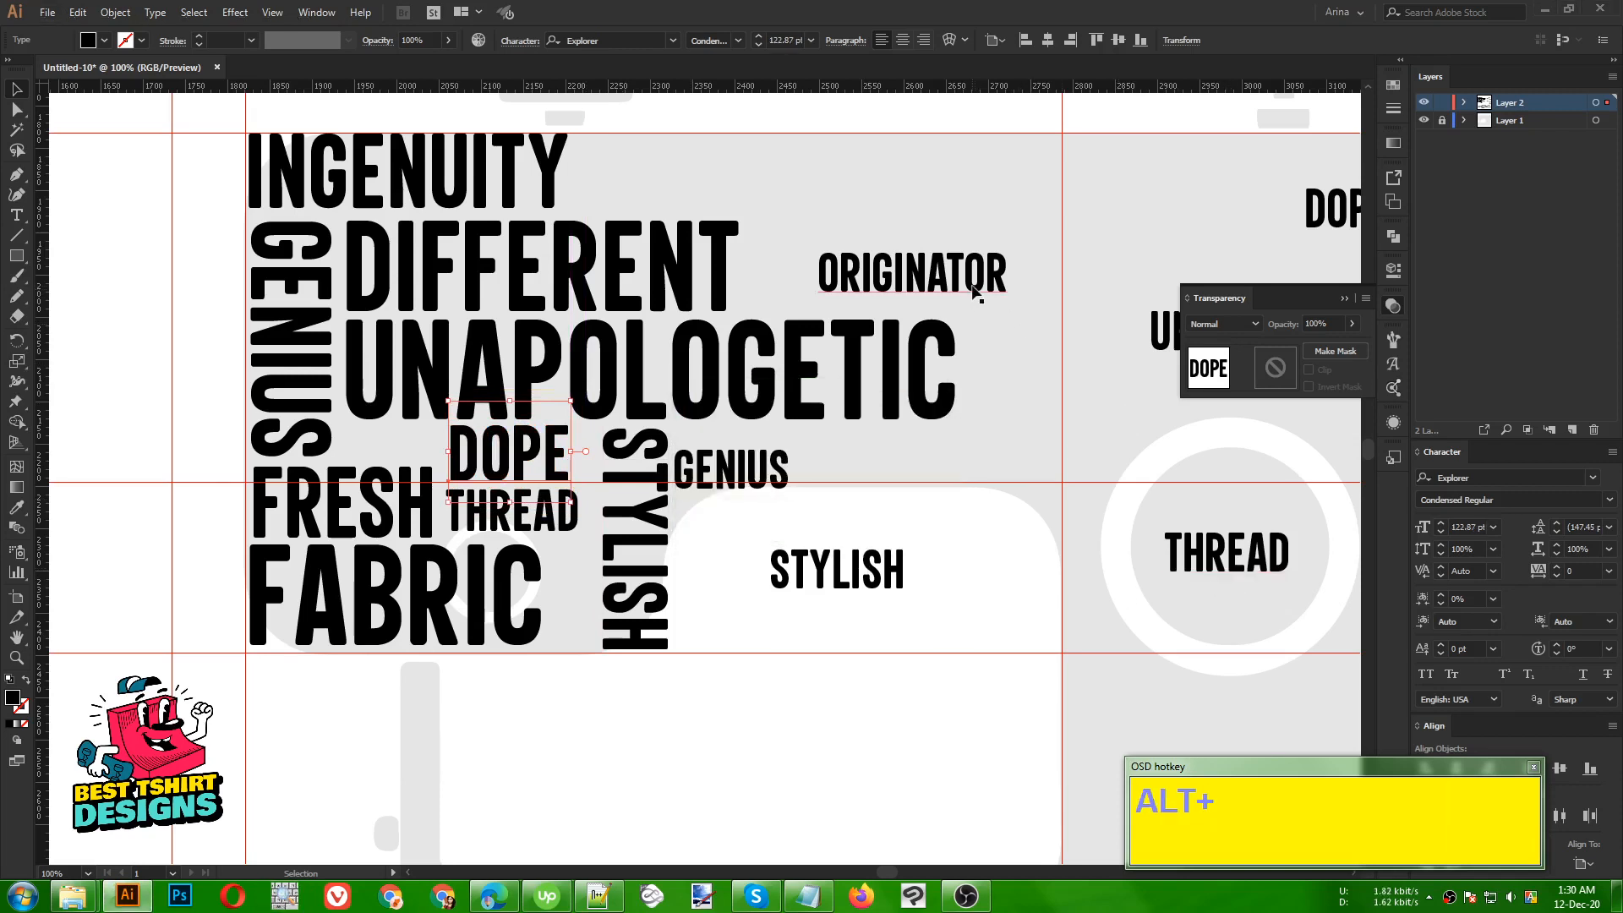
- Place a copy of MAKER at 74.53 pt in the gap above FRESH, to the left of DOPE
{"action": "scroll", "coordinate": [1102, 404], "scroll_direction": "up", "scroll_amount": 1}
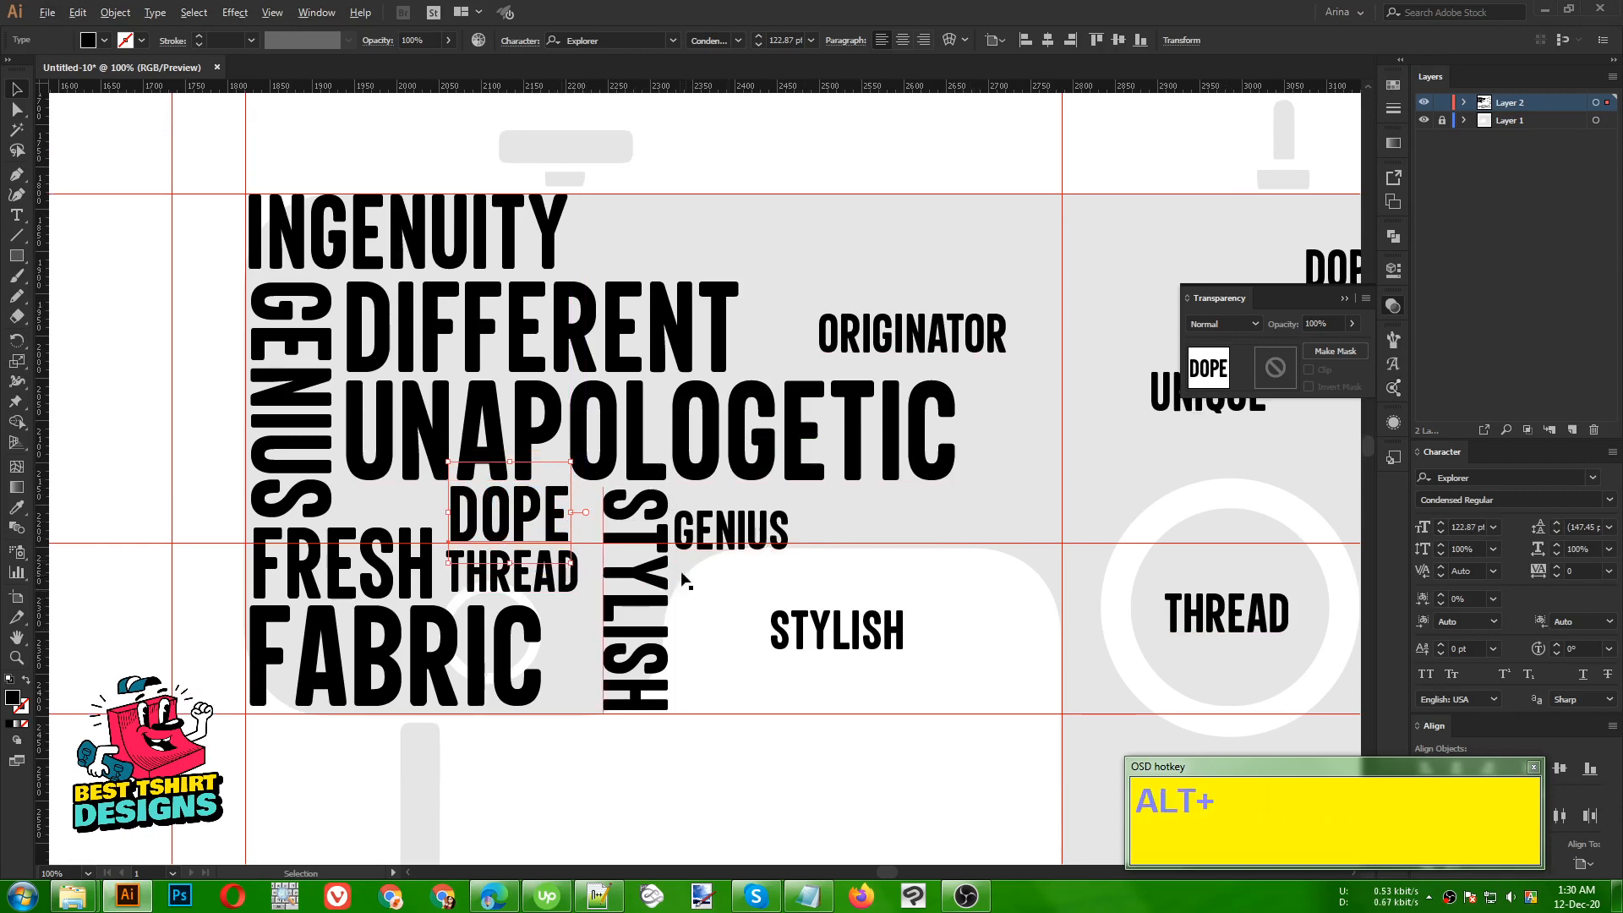
{"action": "scroll", "coordinate": [683, 580], "scroll_direction": "down", "scroll_amount": 1, "text": "alt"}
{"action": "left_click_drag", "start_coordinate": [1198, 674], "coordinate": [502, 528]}
{"action": "scroll", "coordinate": [456, 514], "scroll_direction": "up", "scroll_amount": 2, "text": "alt"}
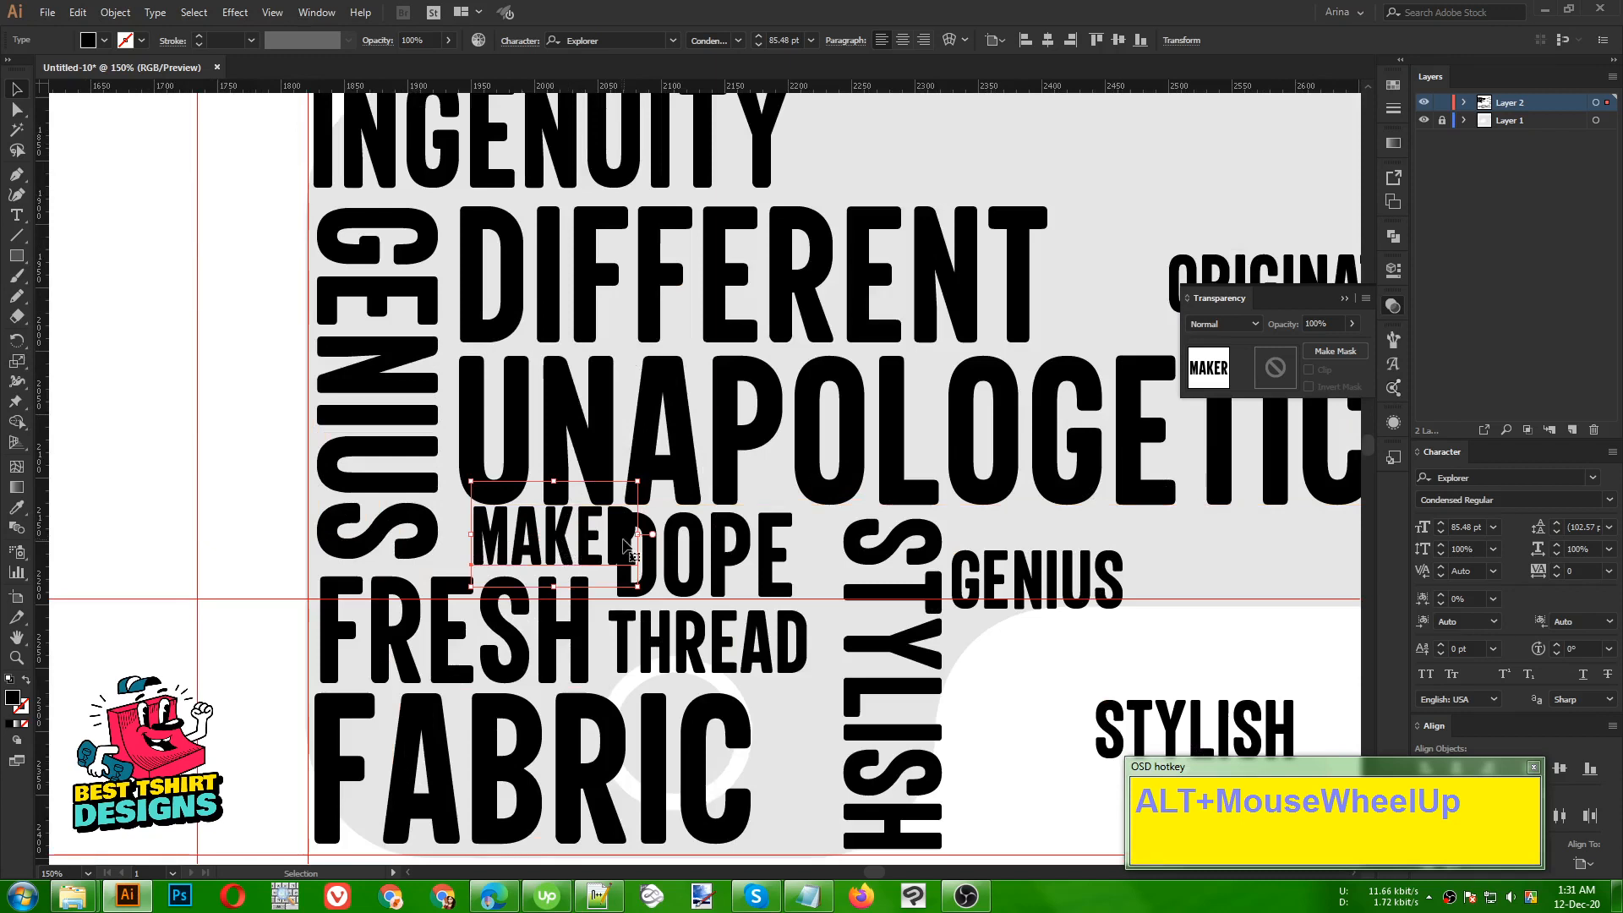
{"action": "left_click_drag", "start_coordinate": [627, 536], "coordinate": [578, 542], "text": "shift"}
{"action": "left_click_drag", "start_coordinate": [582, 537], "coordinate": [610, 542], "text": "shift"}
{"action": "key", "text": "shift+Down"}
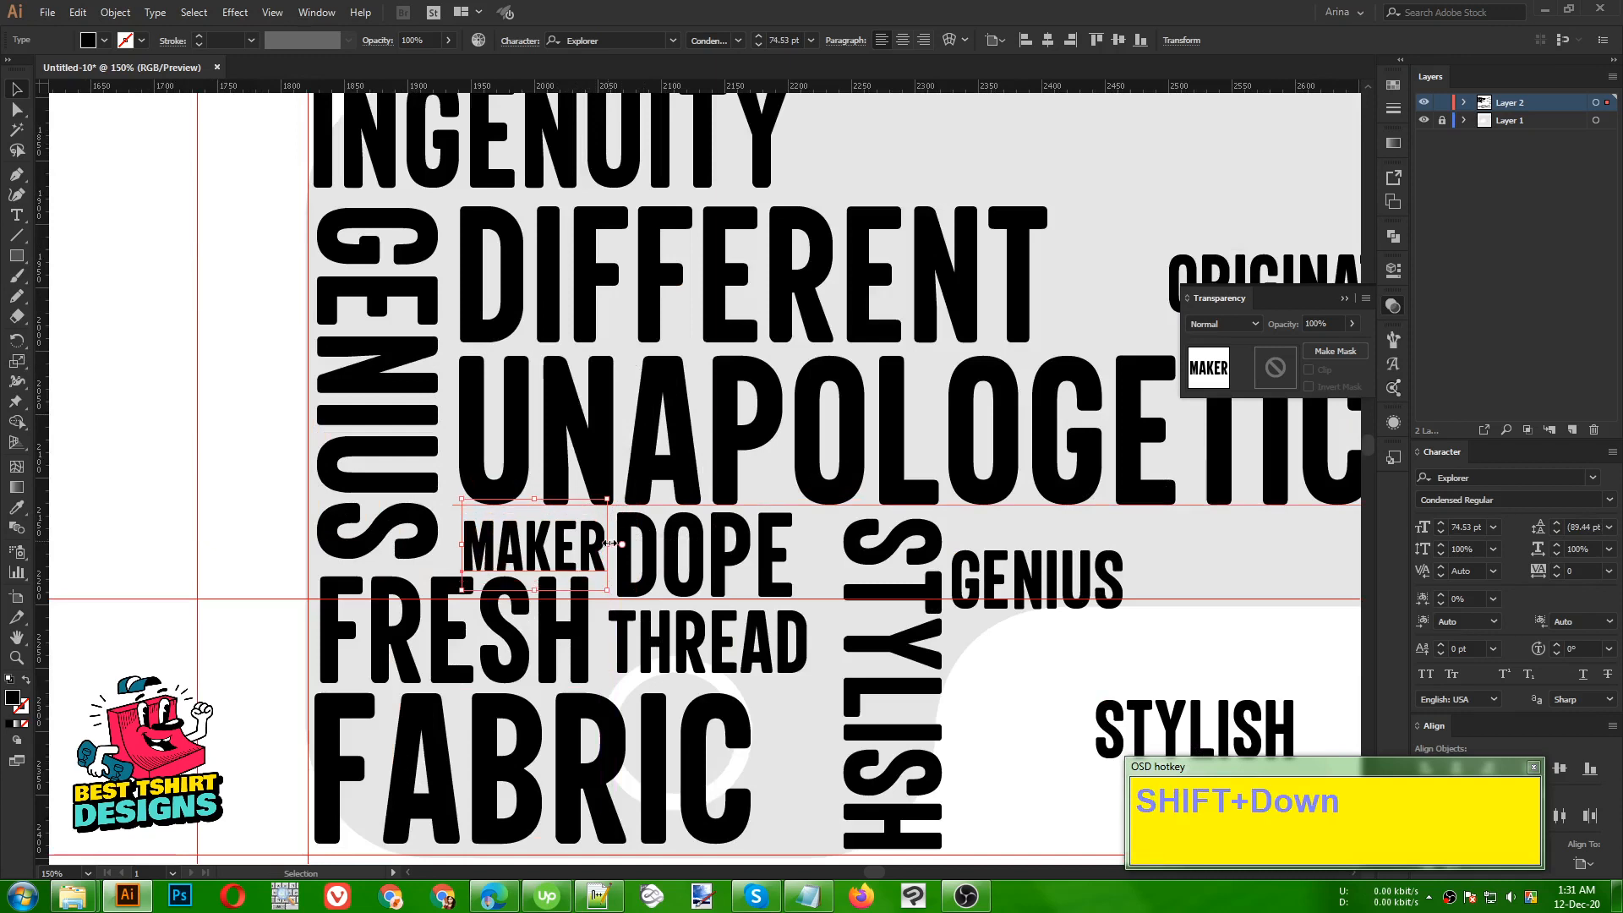
{"action": "key", "text": "shift+Up"}
{"action": "scroll", "coordinate": [391, 473], "scroll_direction": "down", "scroll_amount": 2, "text": "alt"}
{"action": "scroll", "coordinate": [353, 462], "scroll_direction": "down", "scroll_amount": 1, "text": "alt"}
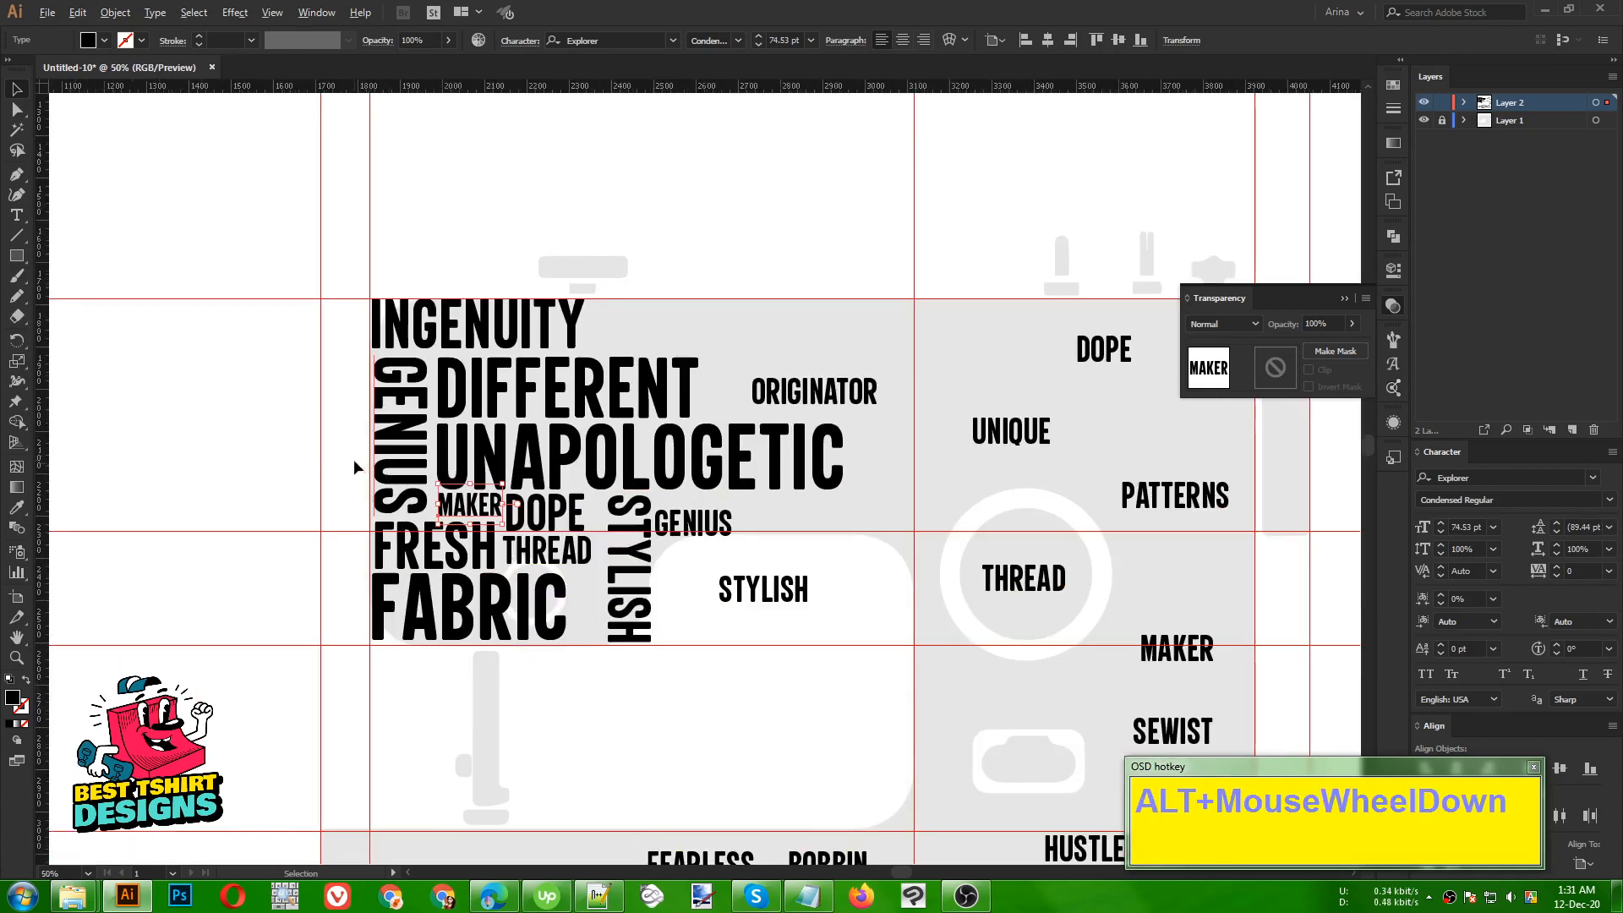
{"action": "left_click", "coordinate": [657, 650]}
{"action": "scroll", "coordinate": [518, 600], "scroll_direction": "up", "scroll_amount": 3, "text": "alt"}
{"action": "scroll", "coordinate": [744, 629], "scroll_direction": "up", "scroll_amount": 2, "text": "alt"}
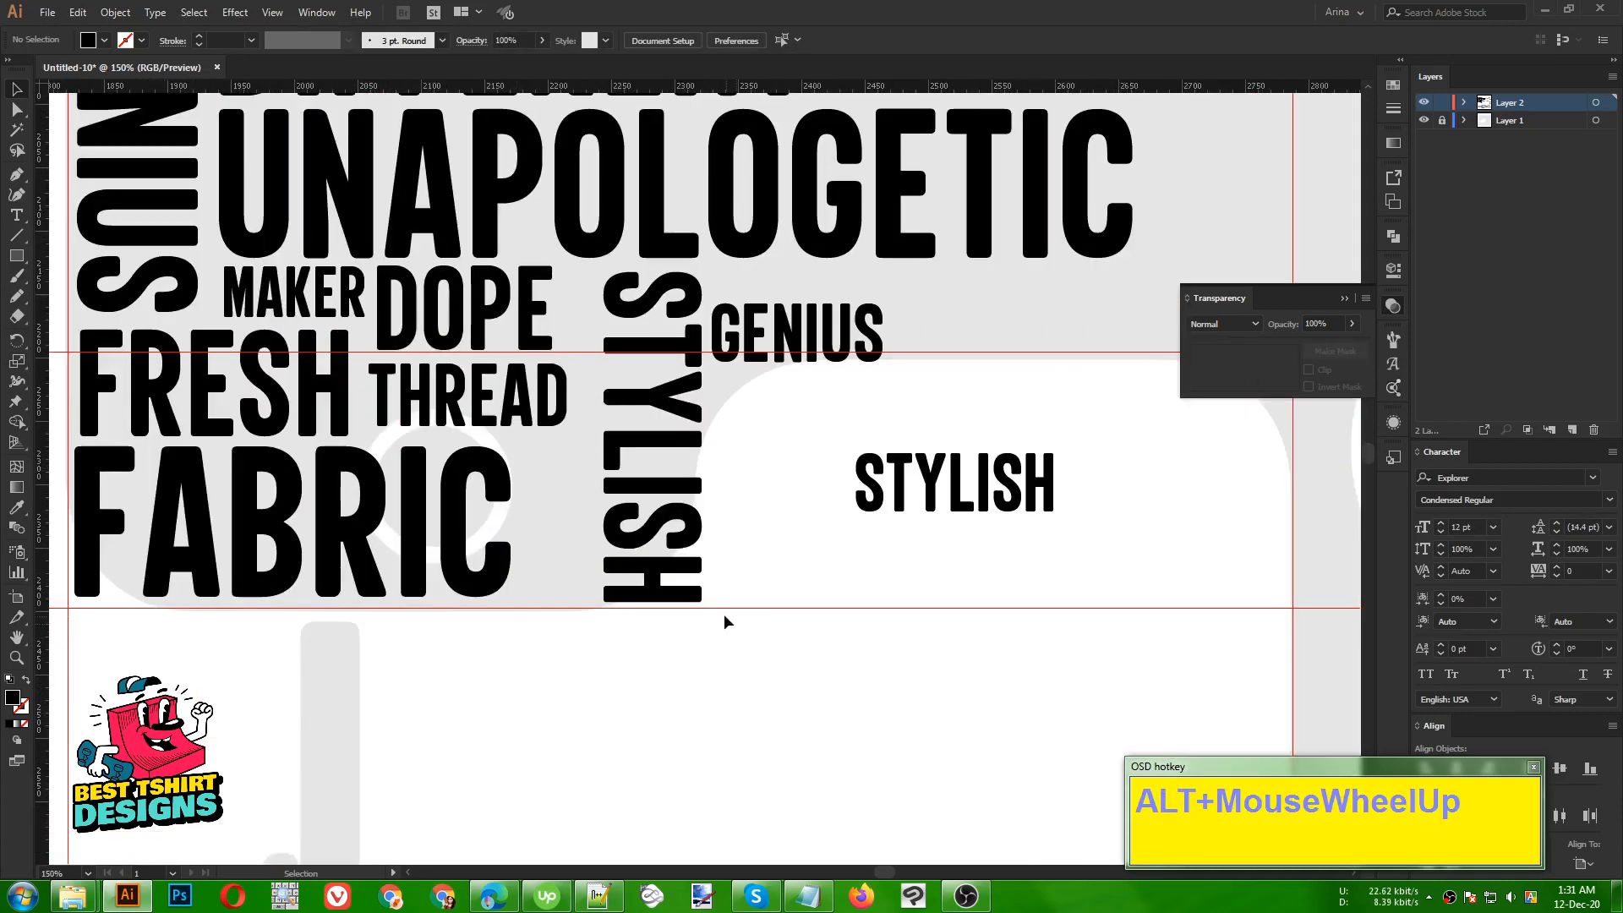
{"action": "scroll", "coordinate": [594, 597], "scroll_direction": "down", "scroll_amount": 2, "text": "alt"}
{"action": "left_click_drag", "start_coordinate": [629, 558], "coordinate": [843, 755]}
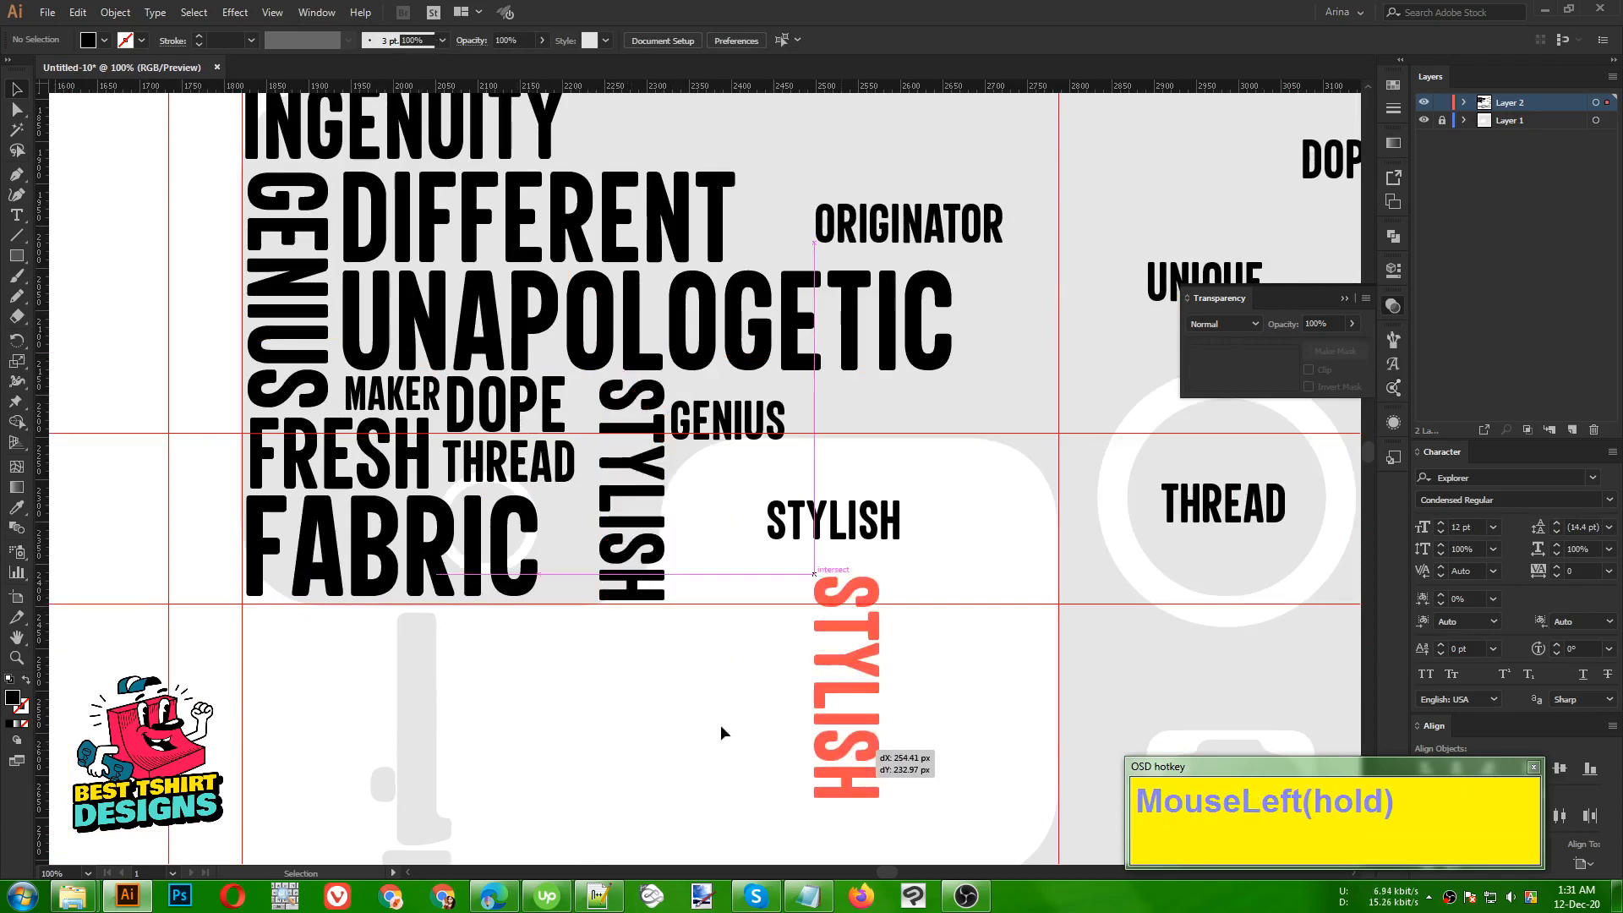
{"action": "left_click_drag", "start_coordinate": [721, 732], "coordinate": [721, 732]}
{"action": "key", "text": "ctrl+z"}
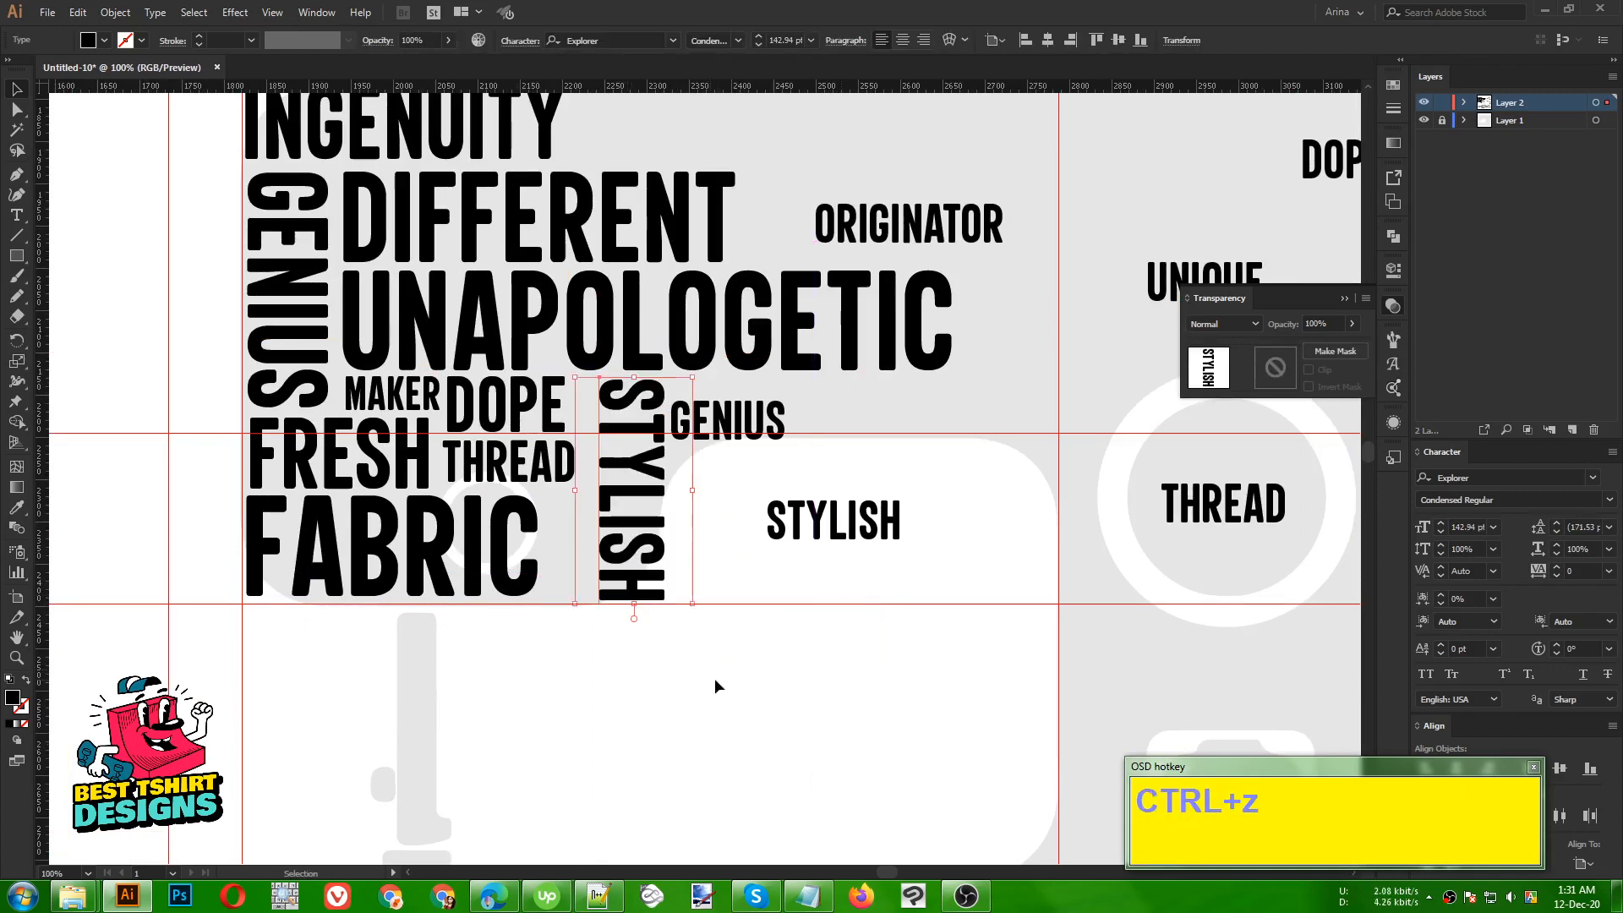
- Place a reduced copy of GENIUS vertically in the gap between FABRIC and the vertical STYLISH
{"action": "left_click", "coordinate": [587, 609]}
{"action": "left_click_drag", "start_coordinate": [775, 424], "coordinate": [577, 568]}
{"action": "left_click_drag", "start_coordinate": [574, 490], "coordinate": [576, 497]}
{"action": "left_click", "coordinate": [758, 662]}
{"action": "scroll", "coordinate": [668, 627], "scroll_direction": "down", "scroll_amount": 1}
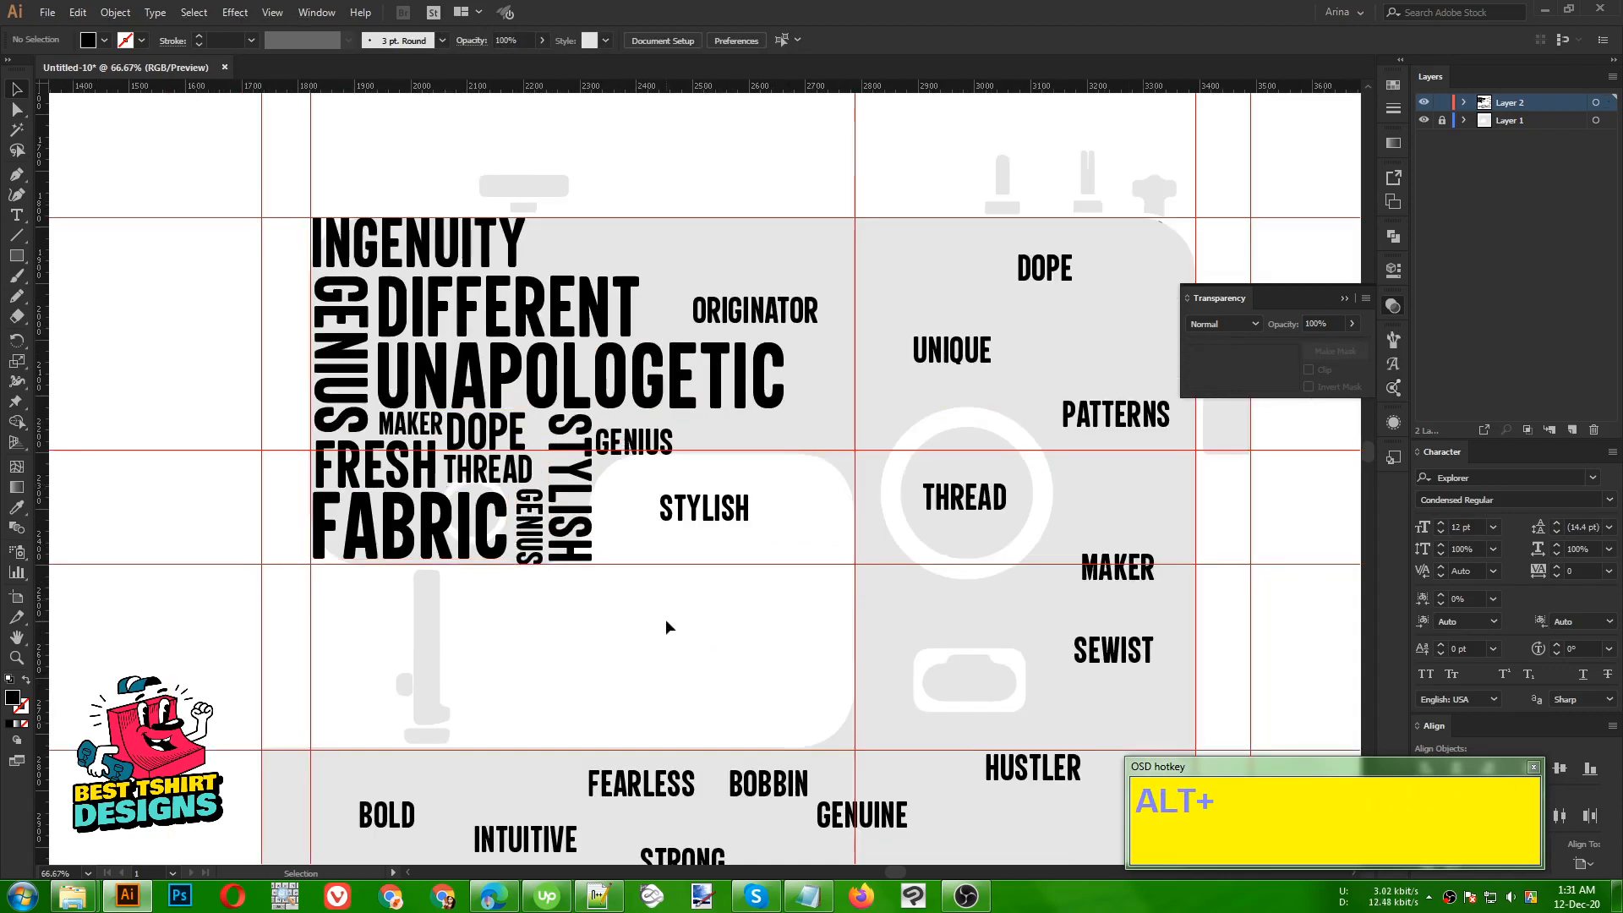
- Place a copy of PATTERNS beside INGENUITY along the machine's top edge and enlarge it to 176.31 pt
{"action": "scroll", "coordinate": [818, 221], "scroll_direction": "up", "scroll_amount": 1}
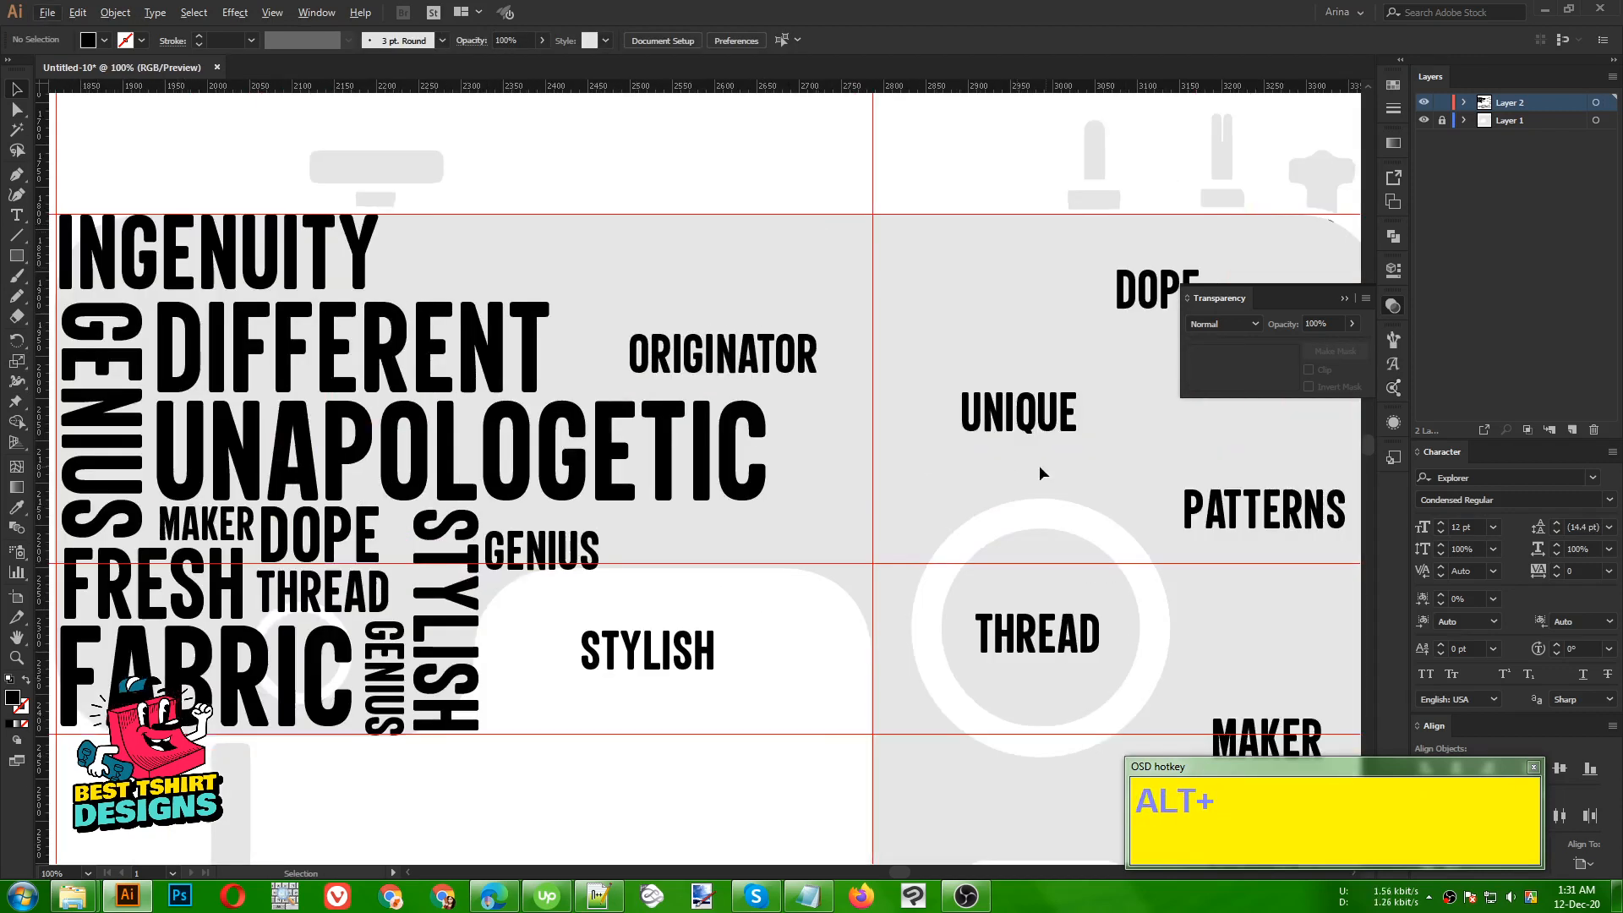
{"action": "left_click_drag", "start_coordinate": [1215, 510], "coordinate": [424, 227]}
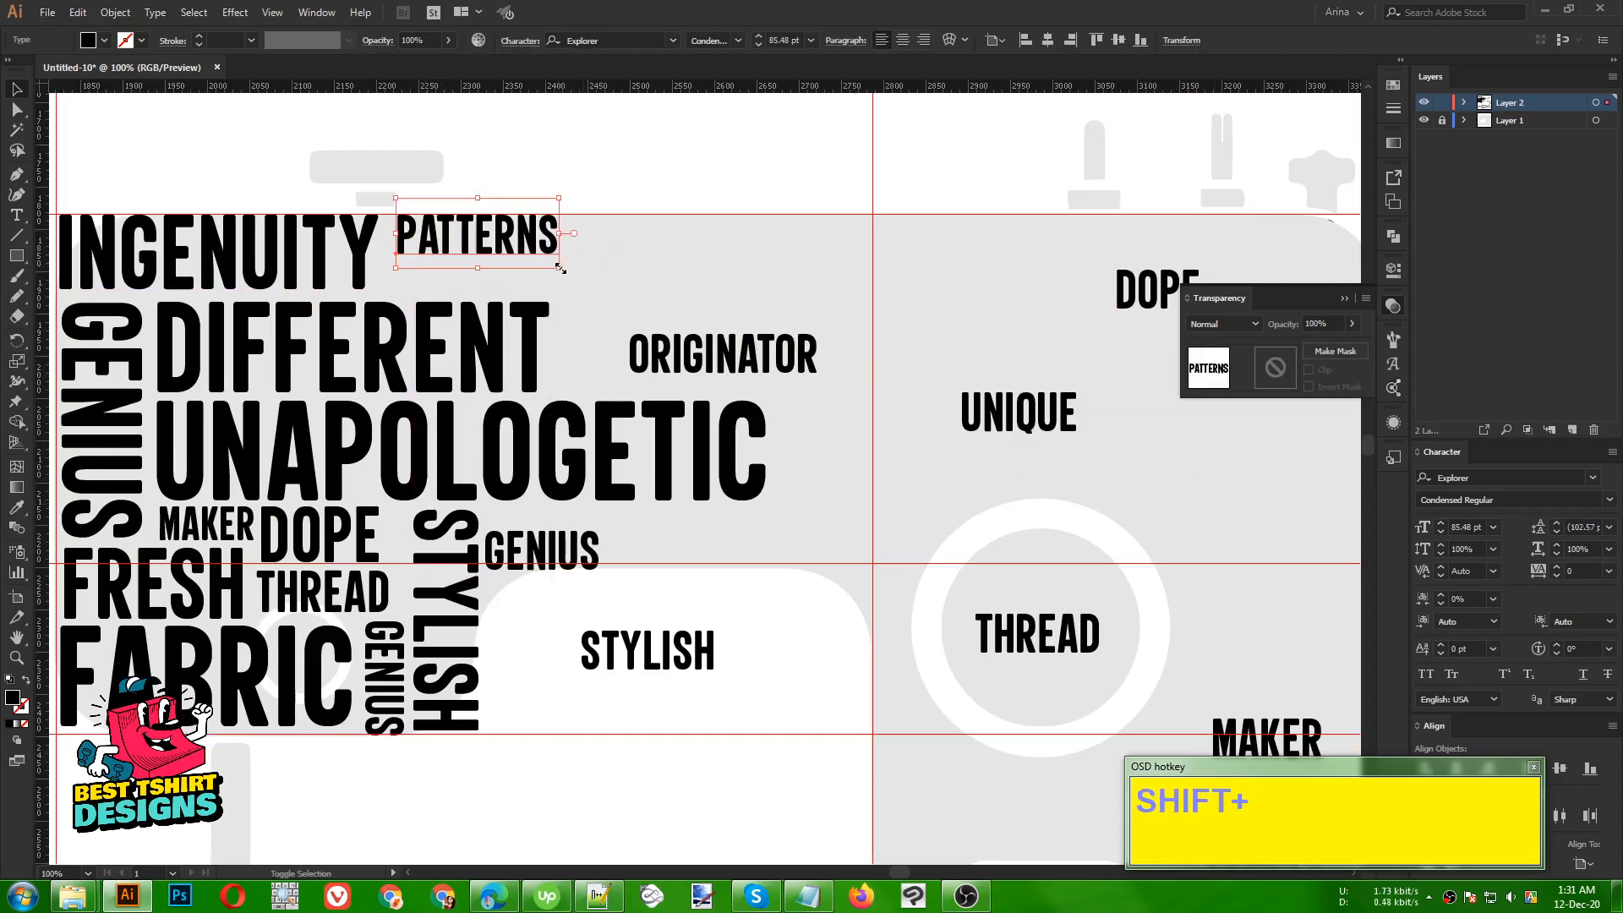
{"action": "mouse_move", "coordinate": [566, 261]}
{"action": "left_mouse_down"}
{"action": "mouse_move", "coordinate": [771, 361]}
{"action": "mouse_move", "coordinate": [584, 258]}
{"action": "left_mouse_up"}
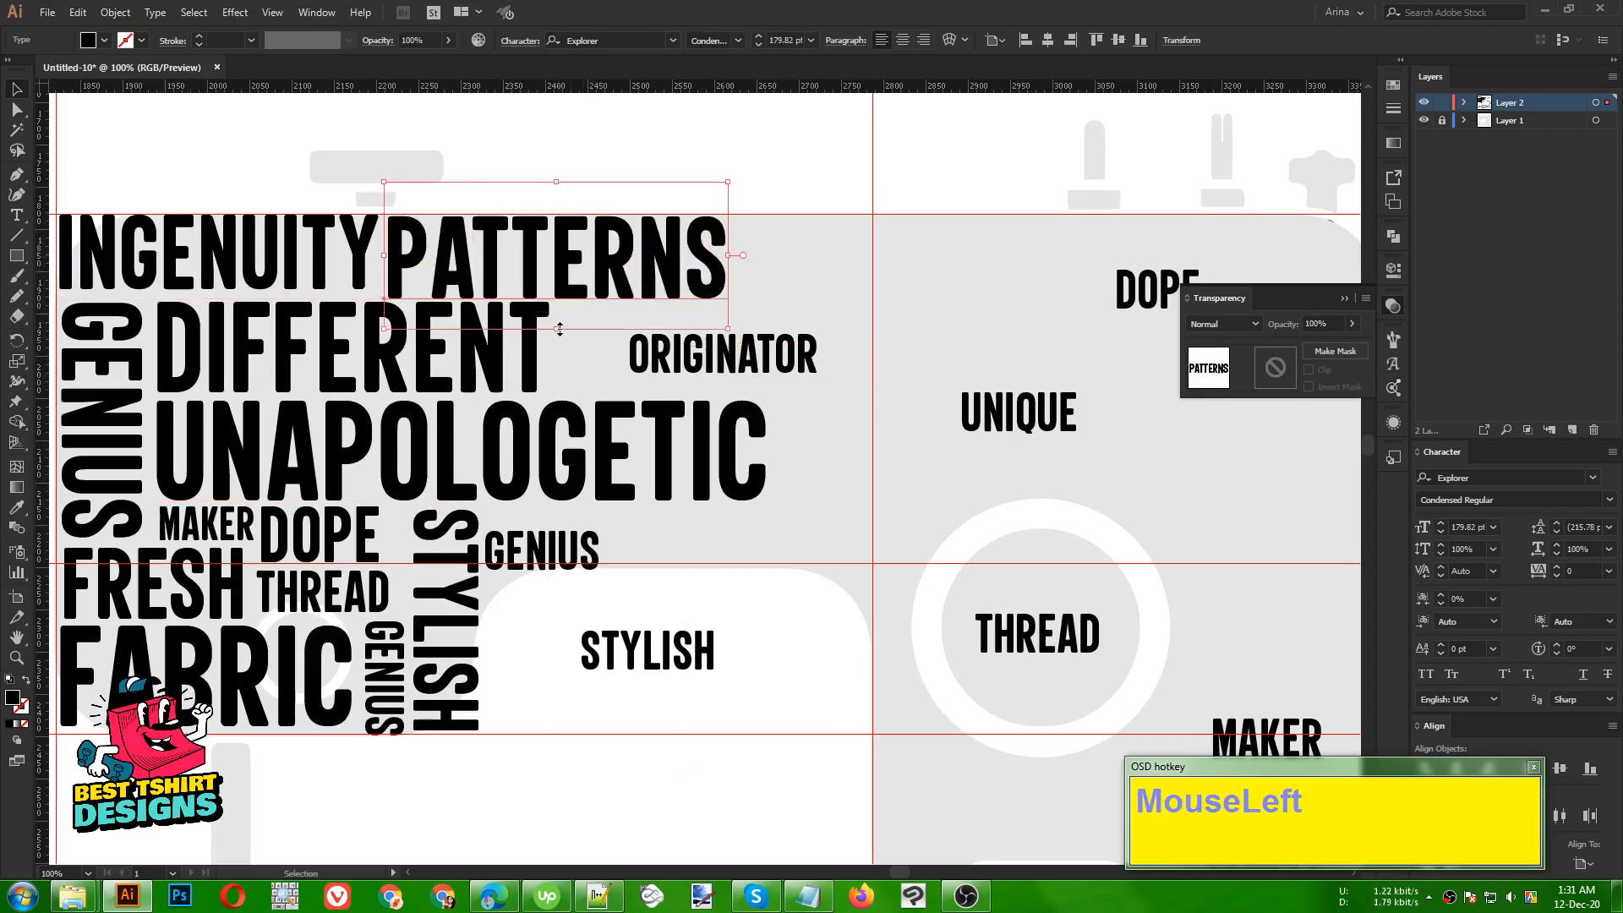
{"action": "left_click_drag", "start_coordinate": [558, 329], "coordinate": [561, 326]}
{"action": "scroll", "coordinate": [528, 267], "scroll_direction": "down", "scroll_amount": 1}
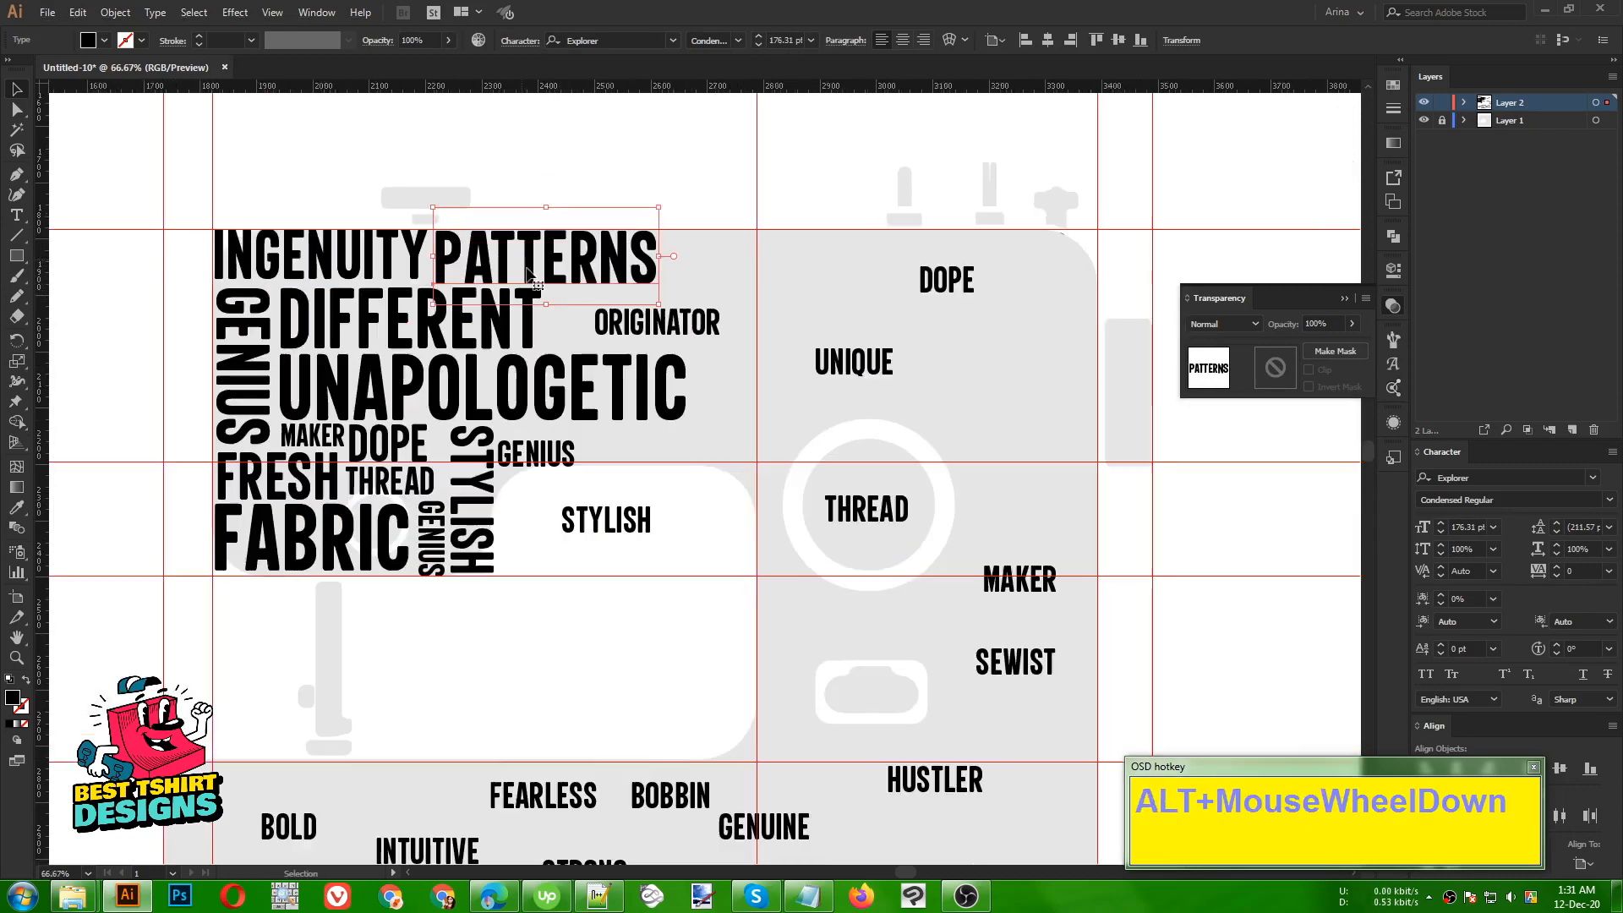
{"action": "left_click", "coordinate": [732, 421]}
- Enlarge ORIGINATOR to 179.19 pt and align it beside DIFFERENT, under PATTERNS
{"action": "left_click_drag", "start_coordinate": [732, 421], "coordinate": [675, 414]}
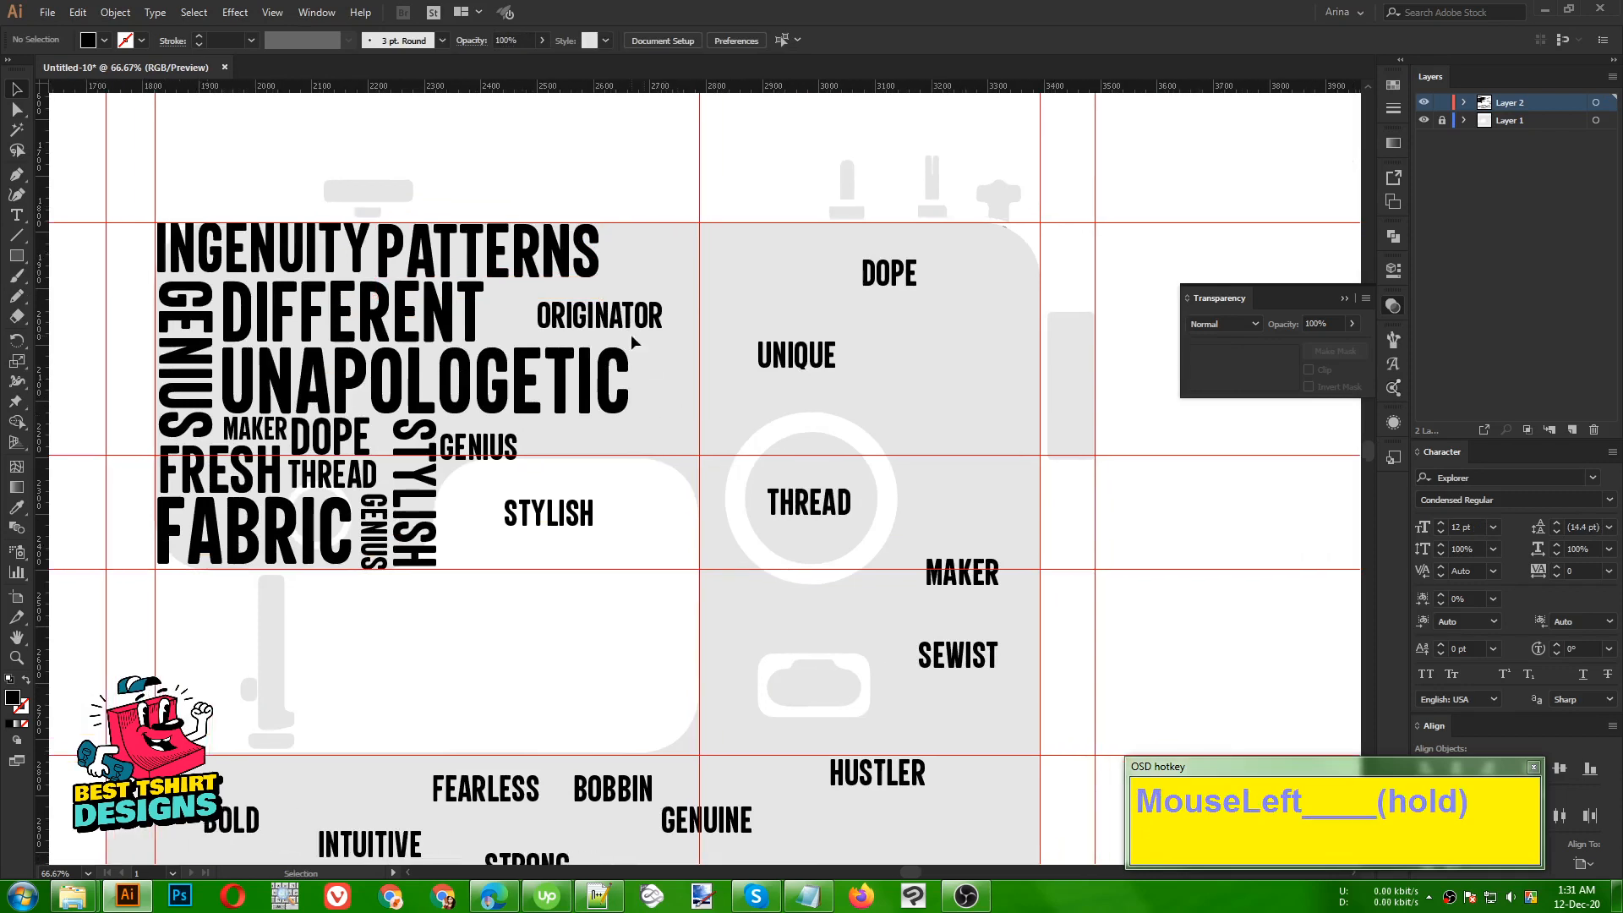
{"action": "left_click", "coordinate": [666, 325], "text": "shift"}
{"action": "left_click_drag", "start_coordinate": [666, 324], "coordinate": [713, 321]}
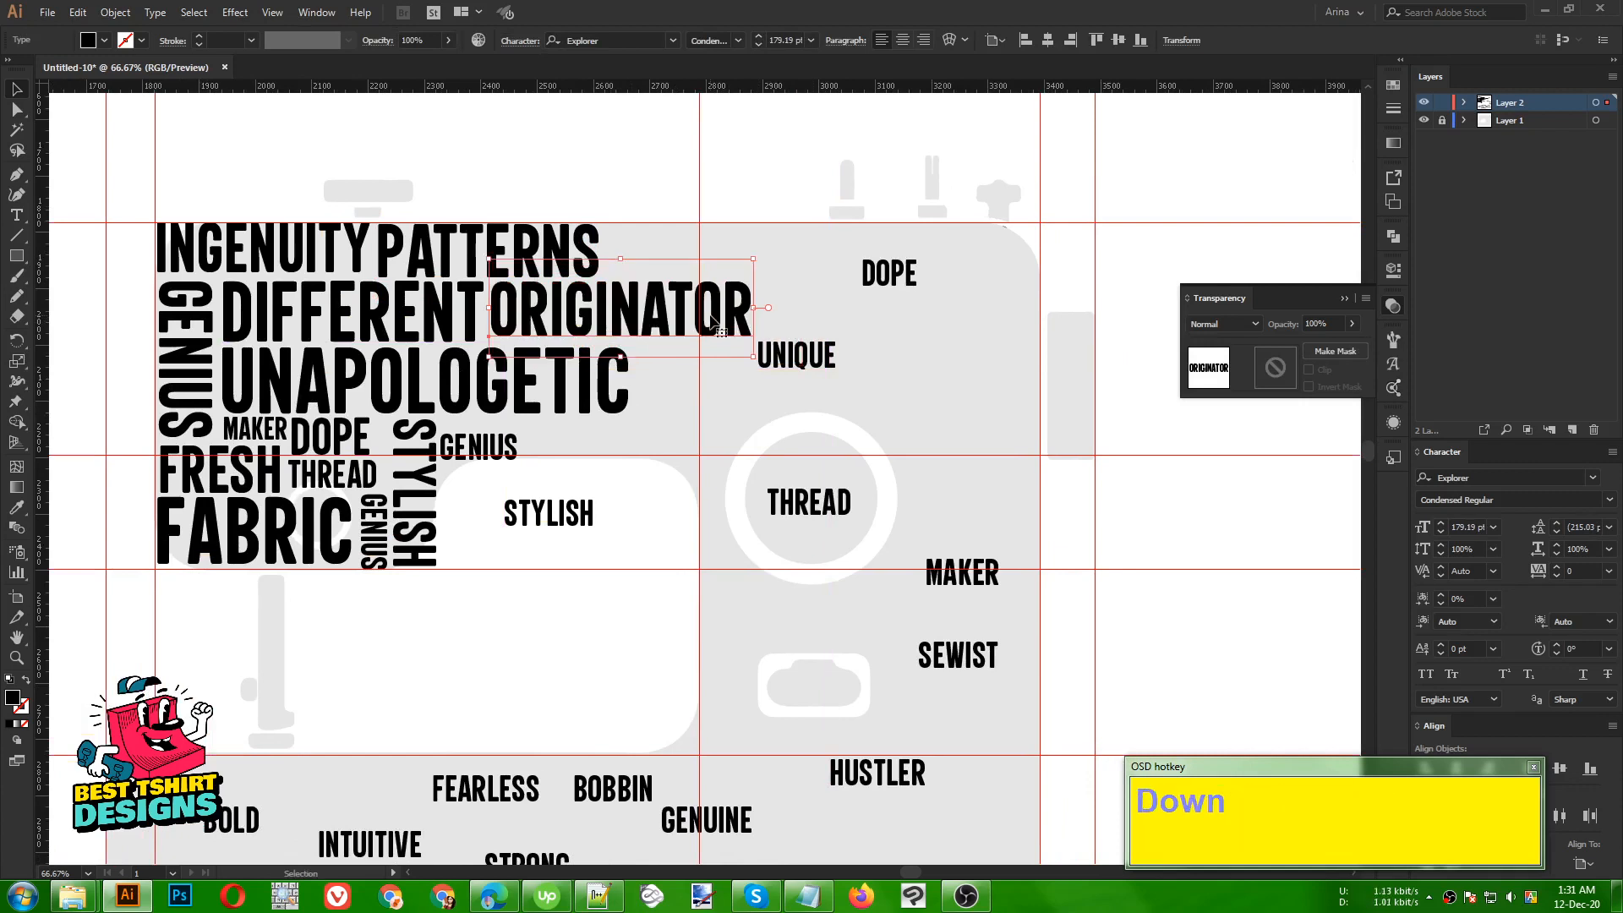
{"action": "key", "text": "Down"}
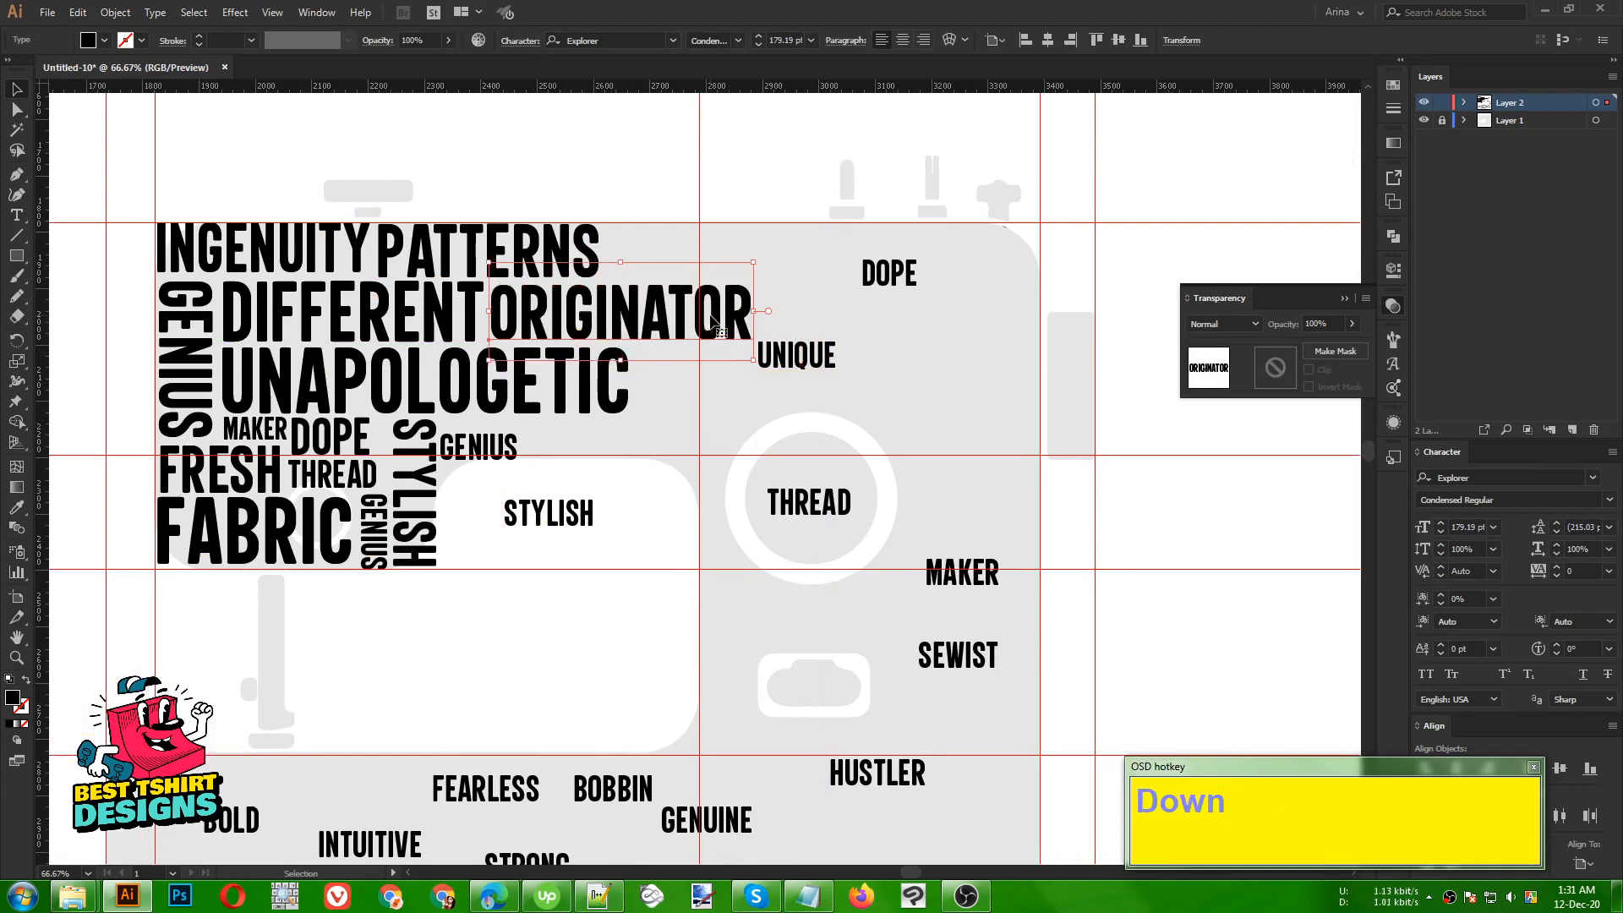
- Enlarge UNIQUE to 262.58 pt beside UNAPOLOGETIC and park a copy of FEARLESS between the horizontal STYLISH and THREAD
{"action": "left_click", "coordinate": [827, 364]}
{"action": "left_click_drag", "start_coordinate": [837, 355], "coordinate": [829, 414]}
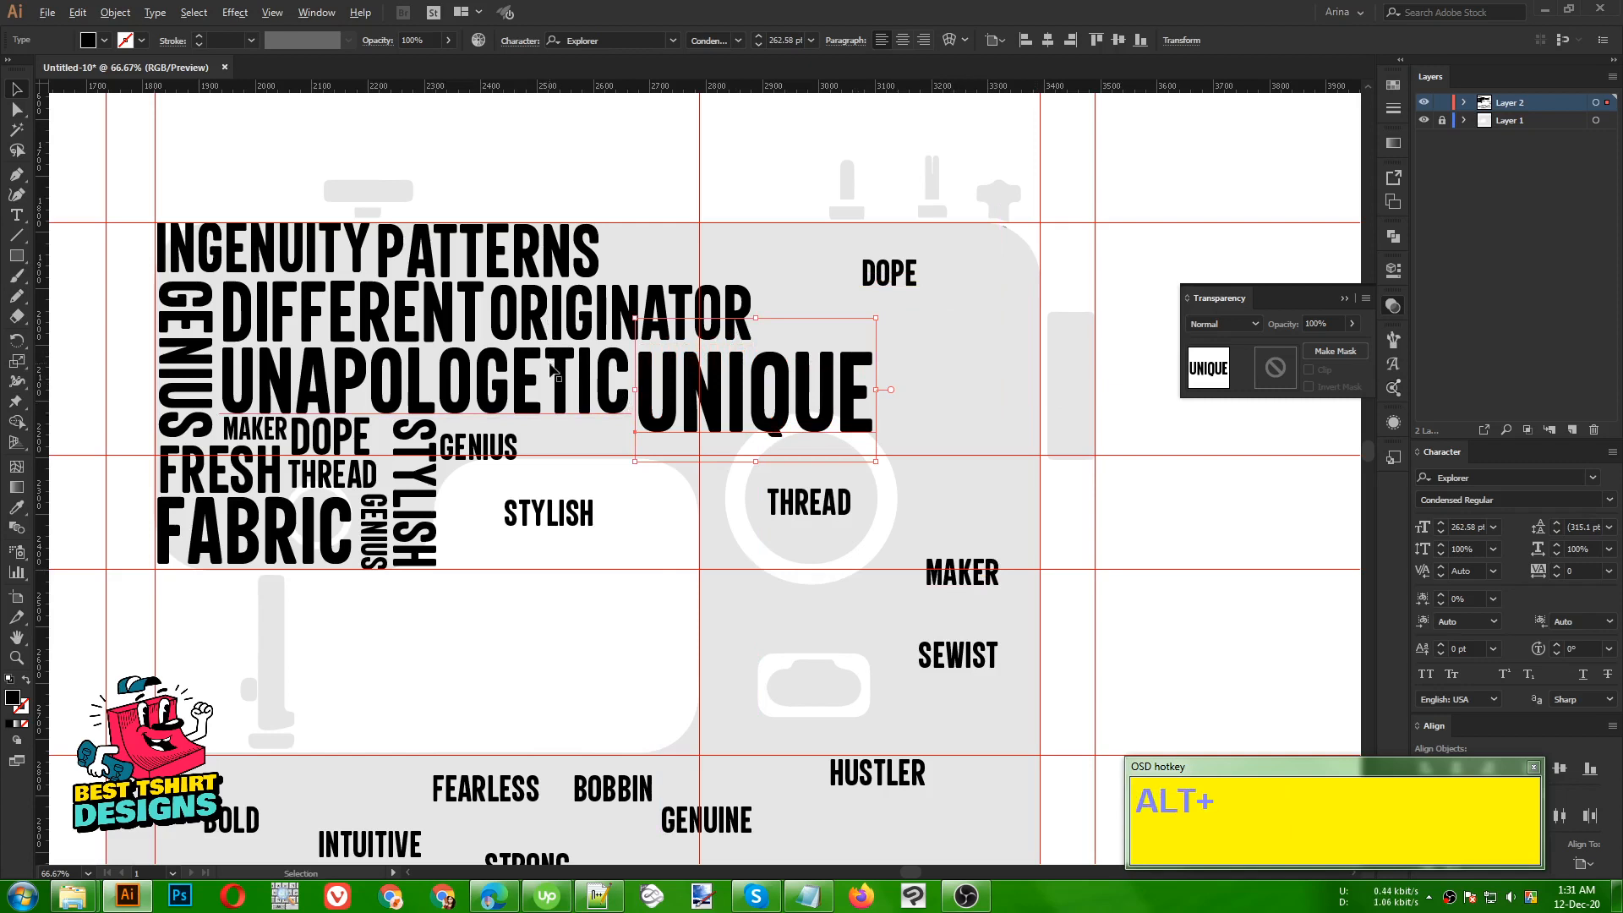
{"action": "left_click_drag", "start_coordinate": [498, 796], "coordinate": [761, 561]}
- Fit GENIUS at 120.66 pt under UNAPOLOGETIC beside the vertical STYLISH, and place a copy of SEWIST between it and UNIQUE
{"action": "scroll", "coordinate": [592, 448], "scroll_direction": "up", "scroll_amount": 1}
{"action": "left_click_drag", "start_coordinate": [442, 455], "coordinate": [526, 435]}
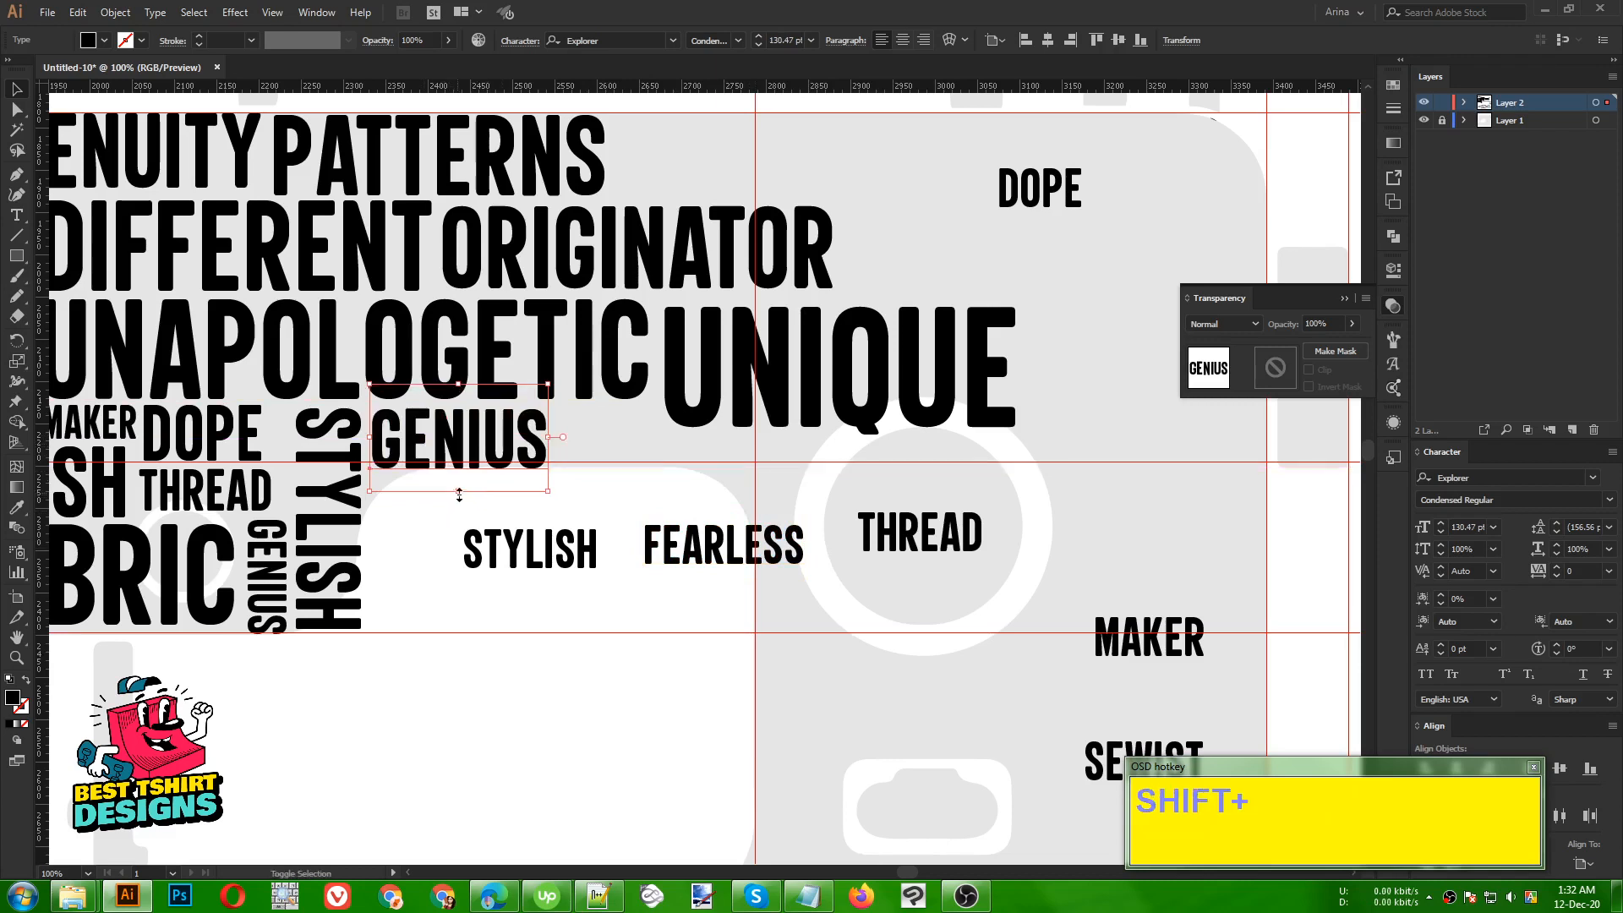
{"action": "left_click_drag", "start_coordinate": [459, 495], "coordinate": [459, 483], "text": "shift"}
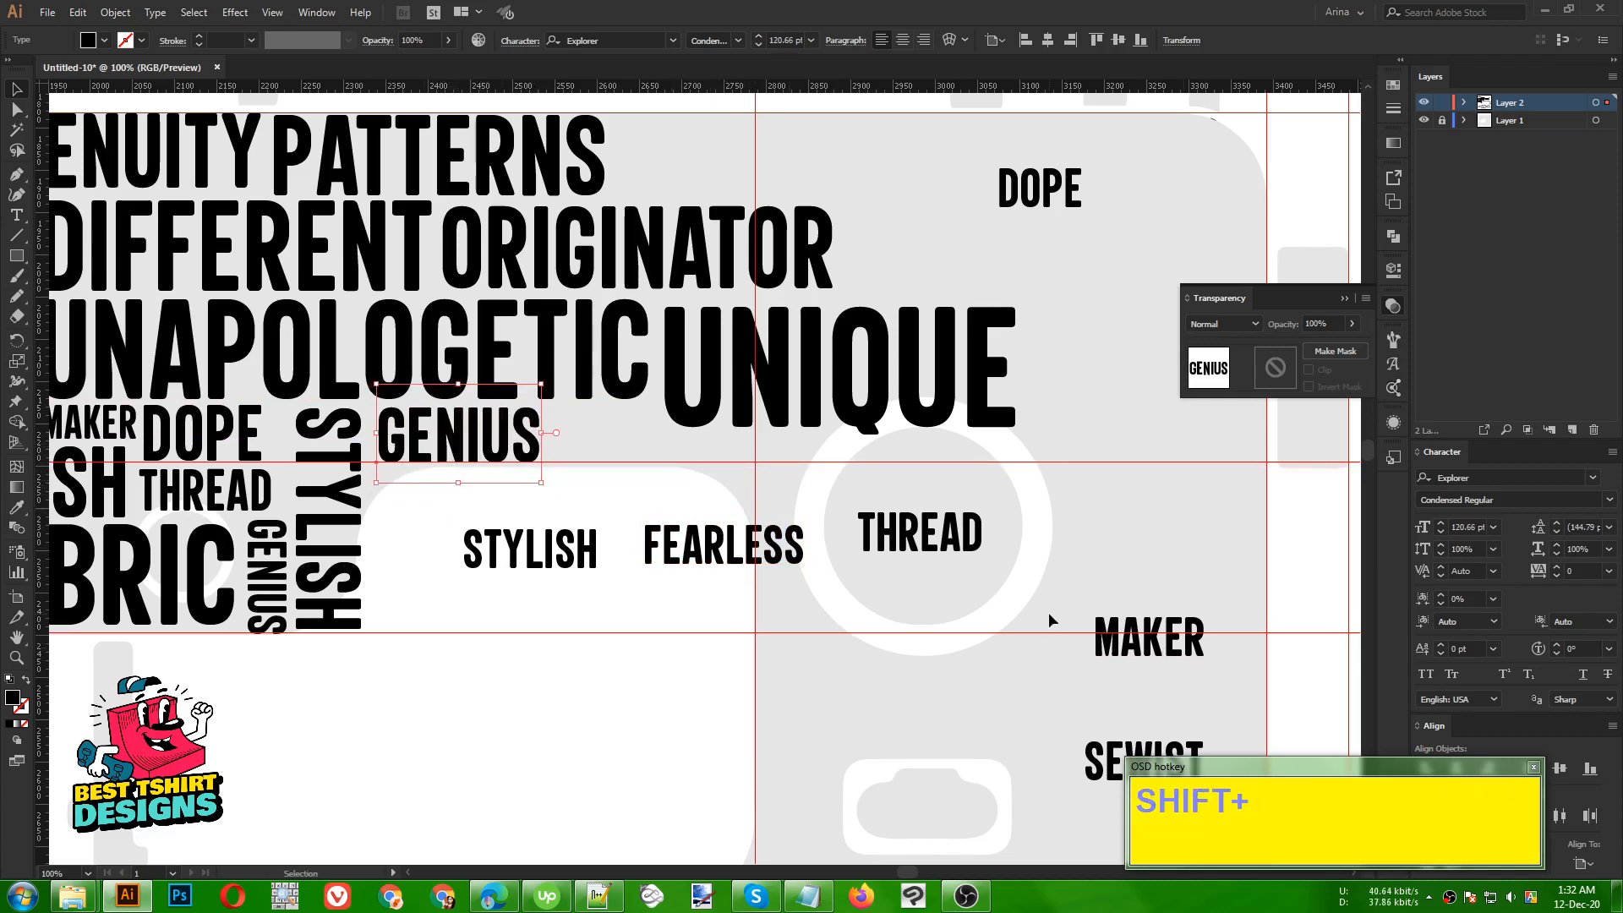
{"action": "scroll", "coordinate": [1051, 621], "scroll_direction": "down", "scroll_amount": 1}
{"action": "left_click_drag", "start_coordinate": [1150, 704], "coordinate": [614, 346], "text": "alt"}
{"action": "left_click", "coordinate": [545, 580]}
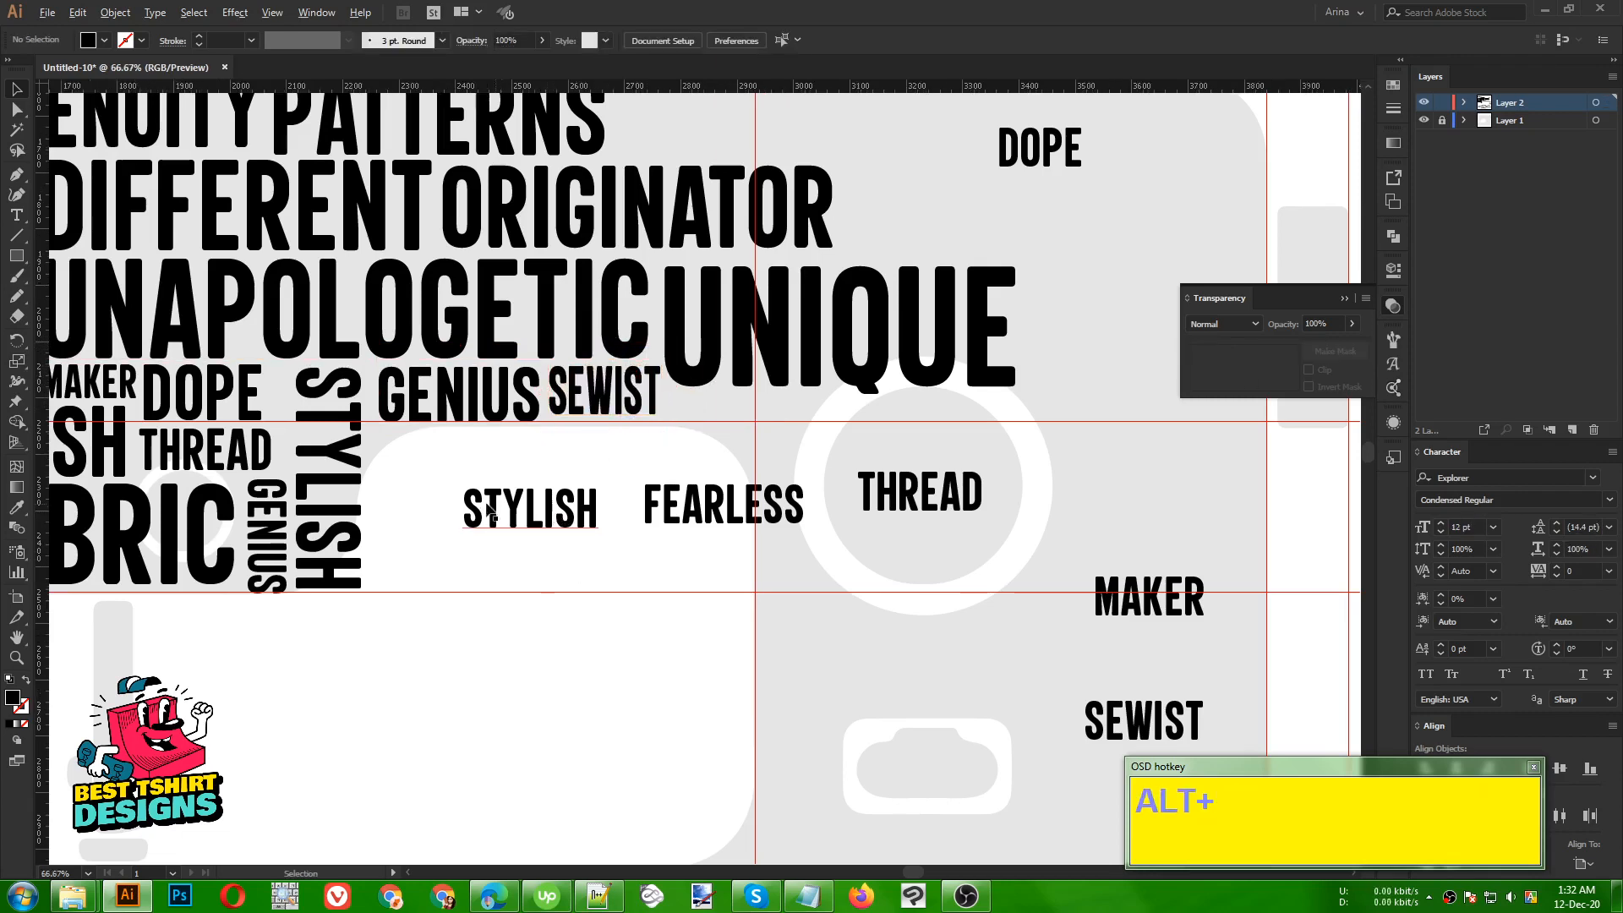
- Rotate MAKER to vertical, enlarge it to 326.53 pt and fit it along the machine's upper right edge
{"action": "scroll", "coordinate": [438, 477], "scroll_direction": "down", "scroll_amount": 2}
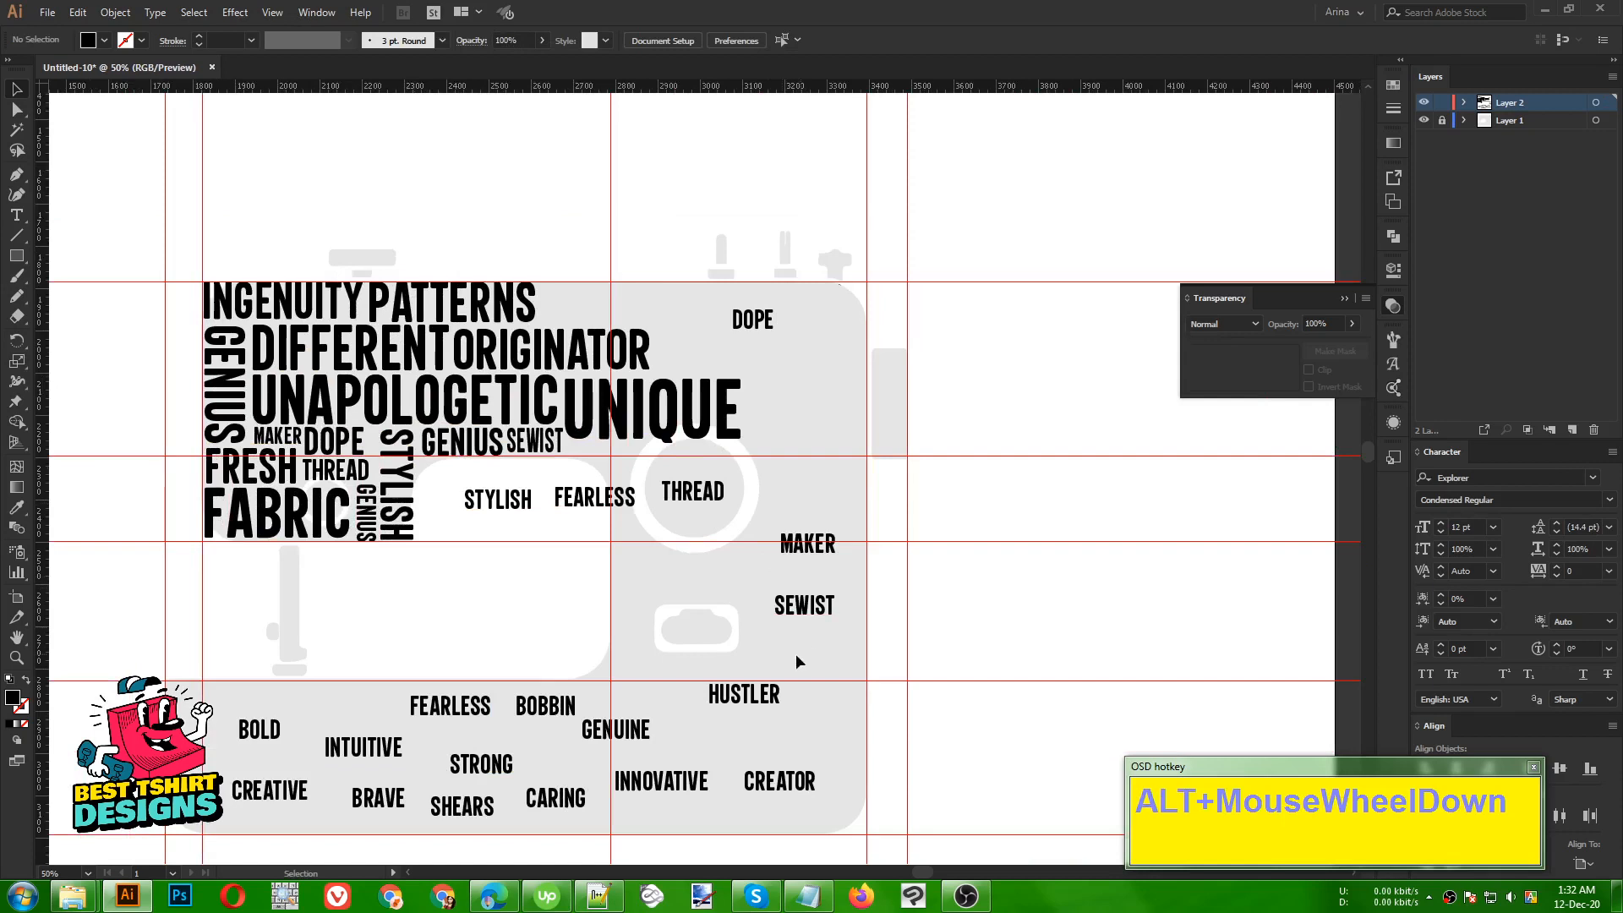
{"action": "left_click_drag", "start_coordinate": [765, 517], "coordinate": [808, 357]}
{"action": "left_click_drag", "start_coordinate": [820, 446], "coordinate": [845, 366]}
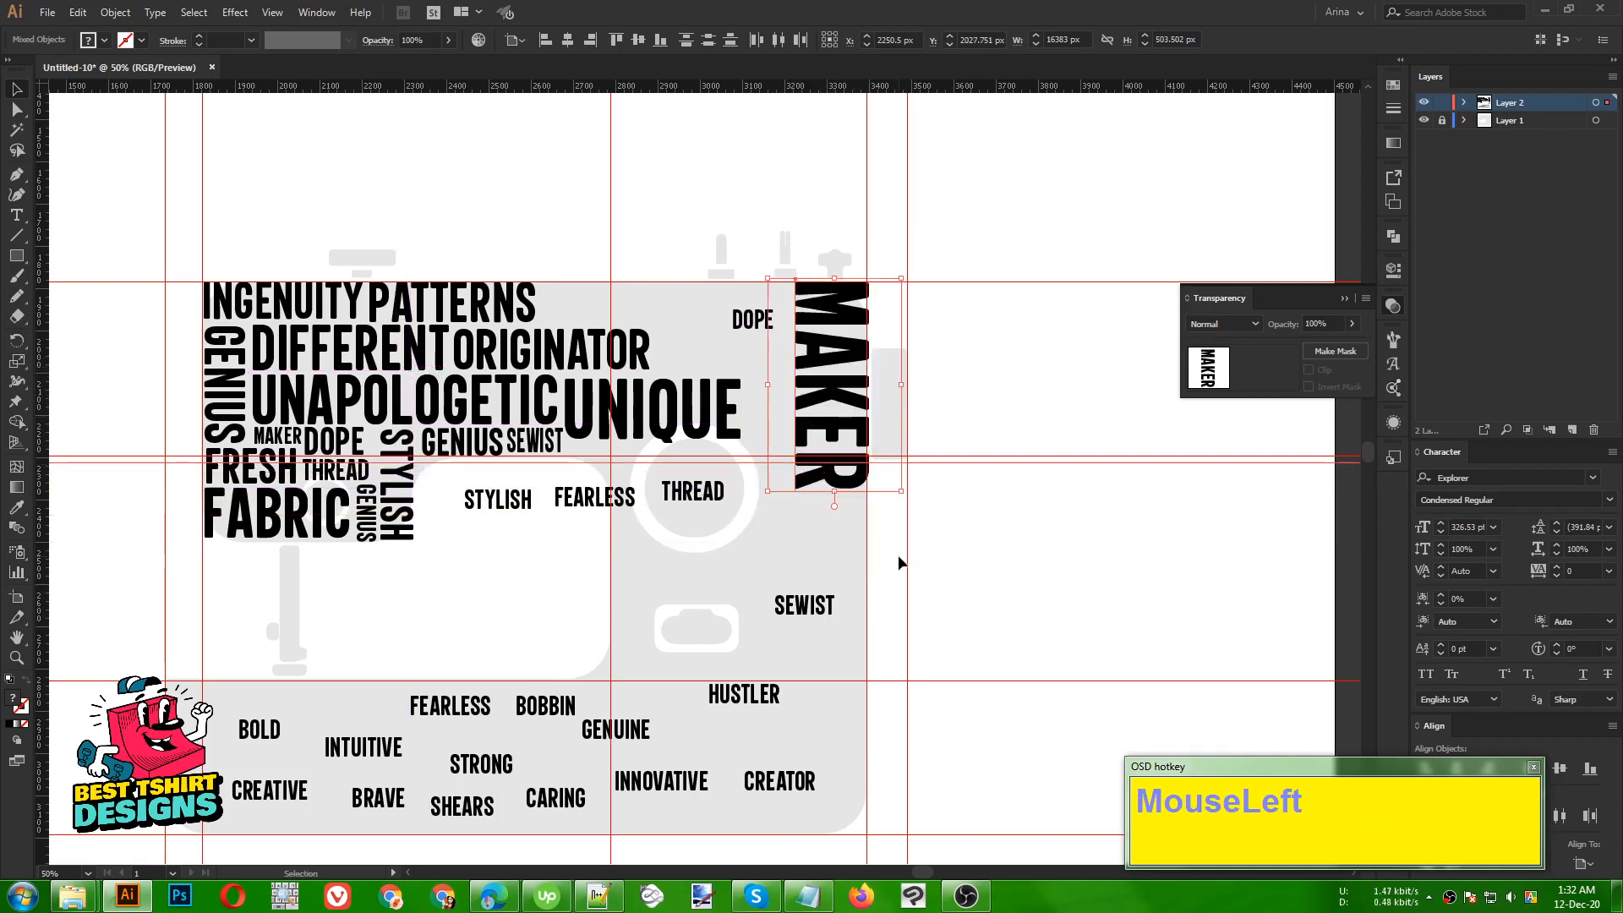
{"action": "left_click", "coordinate": [898, 558]}
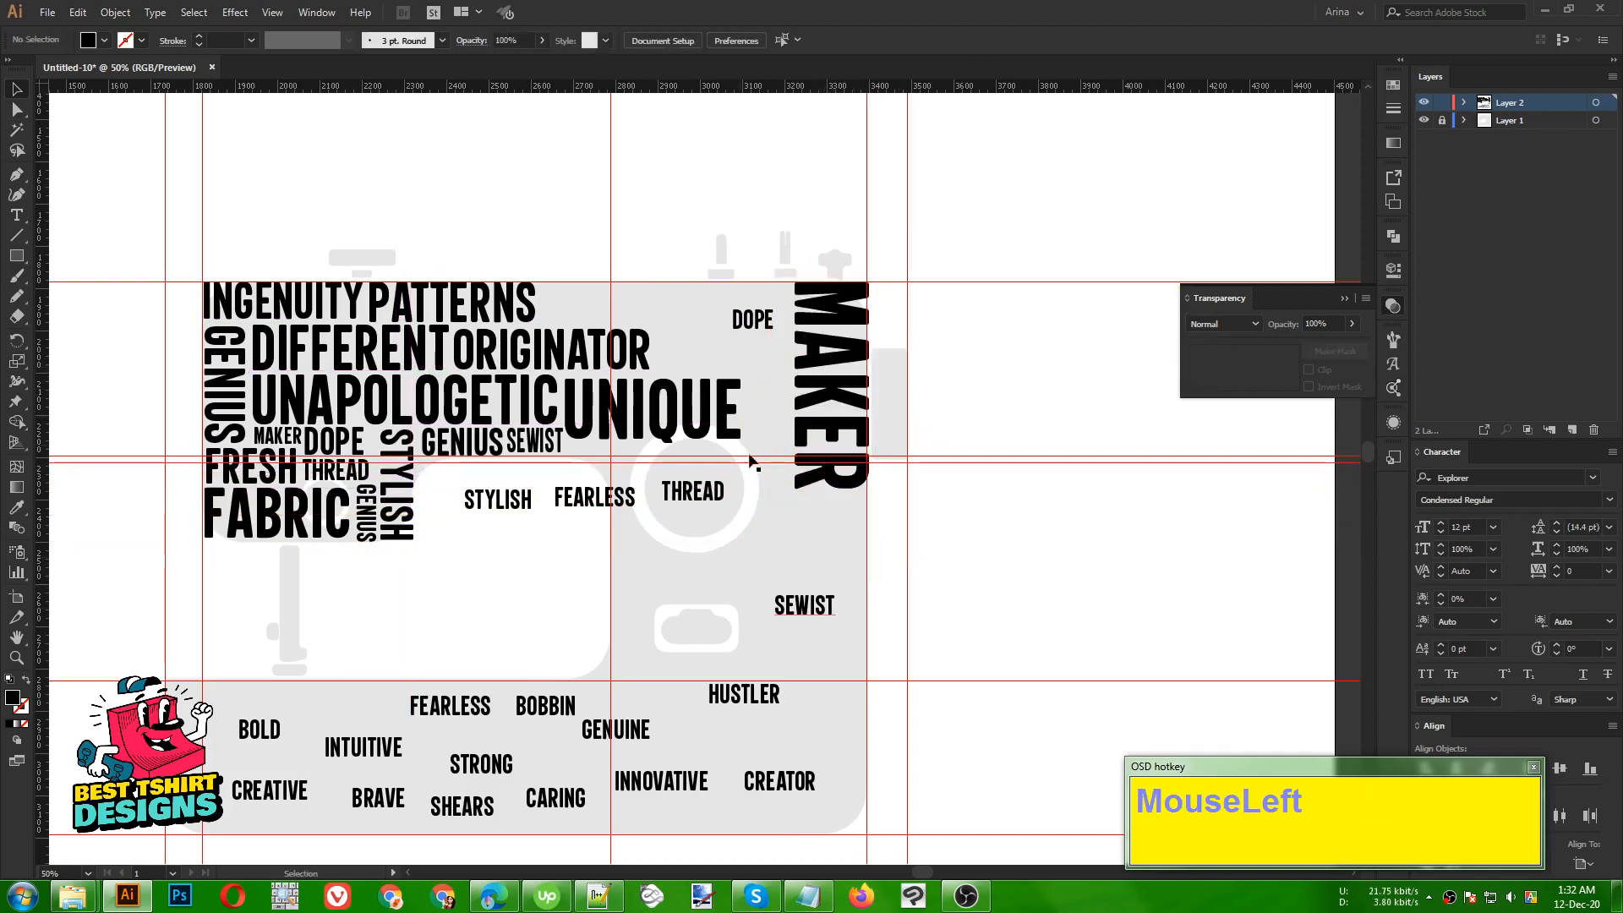
- Place a vertical copy of HUSTLER at 214.46 pt between UNIQUE and MAKER
{"action": "left_click_drag", "start_coordinate": [720, 708], "coordinate": [758, 695]}
{"action": "left_click", "coordinate": [754, 585]}
{"action": "left_click_drag", "start_coordinate": [753, 585], "coordinate": [712, 452]}
{"action": "scroll", "coordinate": [778, 407], "scroll_direction": "up", "scroll_amount": 1}
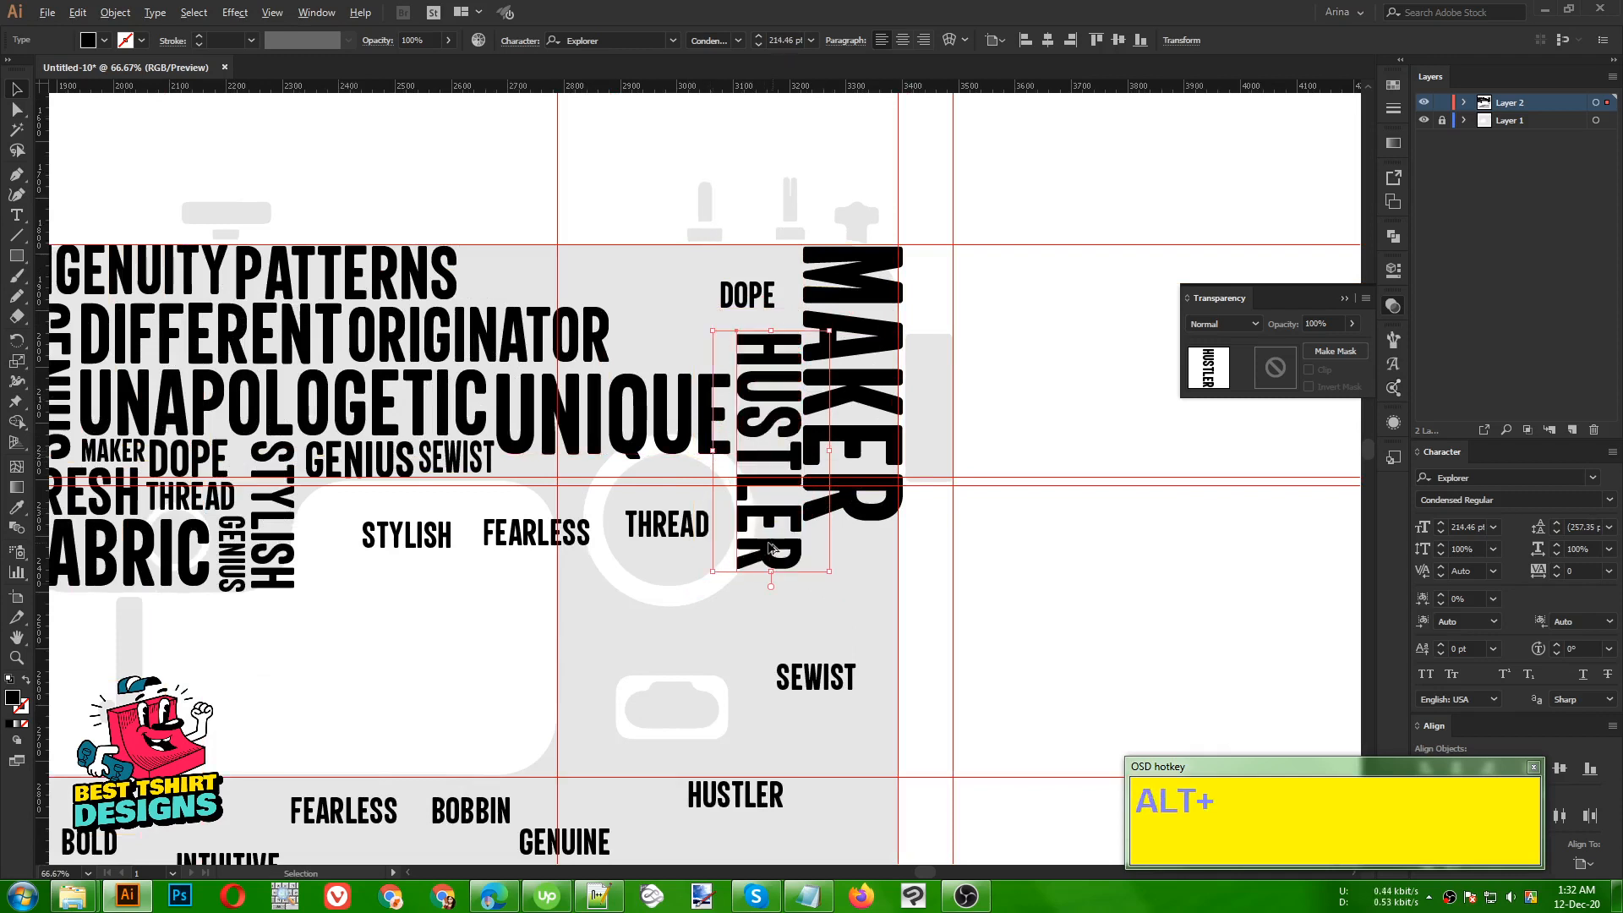
{"action": "scroll", "coordinate": [771, 548], "scroll_direction": "up", "scroll_amount": 2}
{"action": "left_click_drag", "start_coordinate": [792, 408], "coordinate": [788, 404]}
{"action": "scroll", "coordinate": [788, 404], "scroll_direction": "down", "scroll_amount": 1}
{"action": "scroll", "coordinate": [760, 355], "scroll_direction": "up", "scroll_amount": 2}
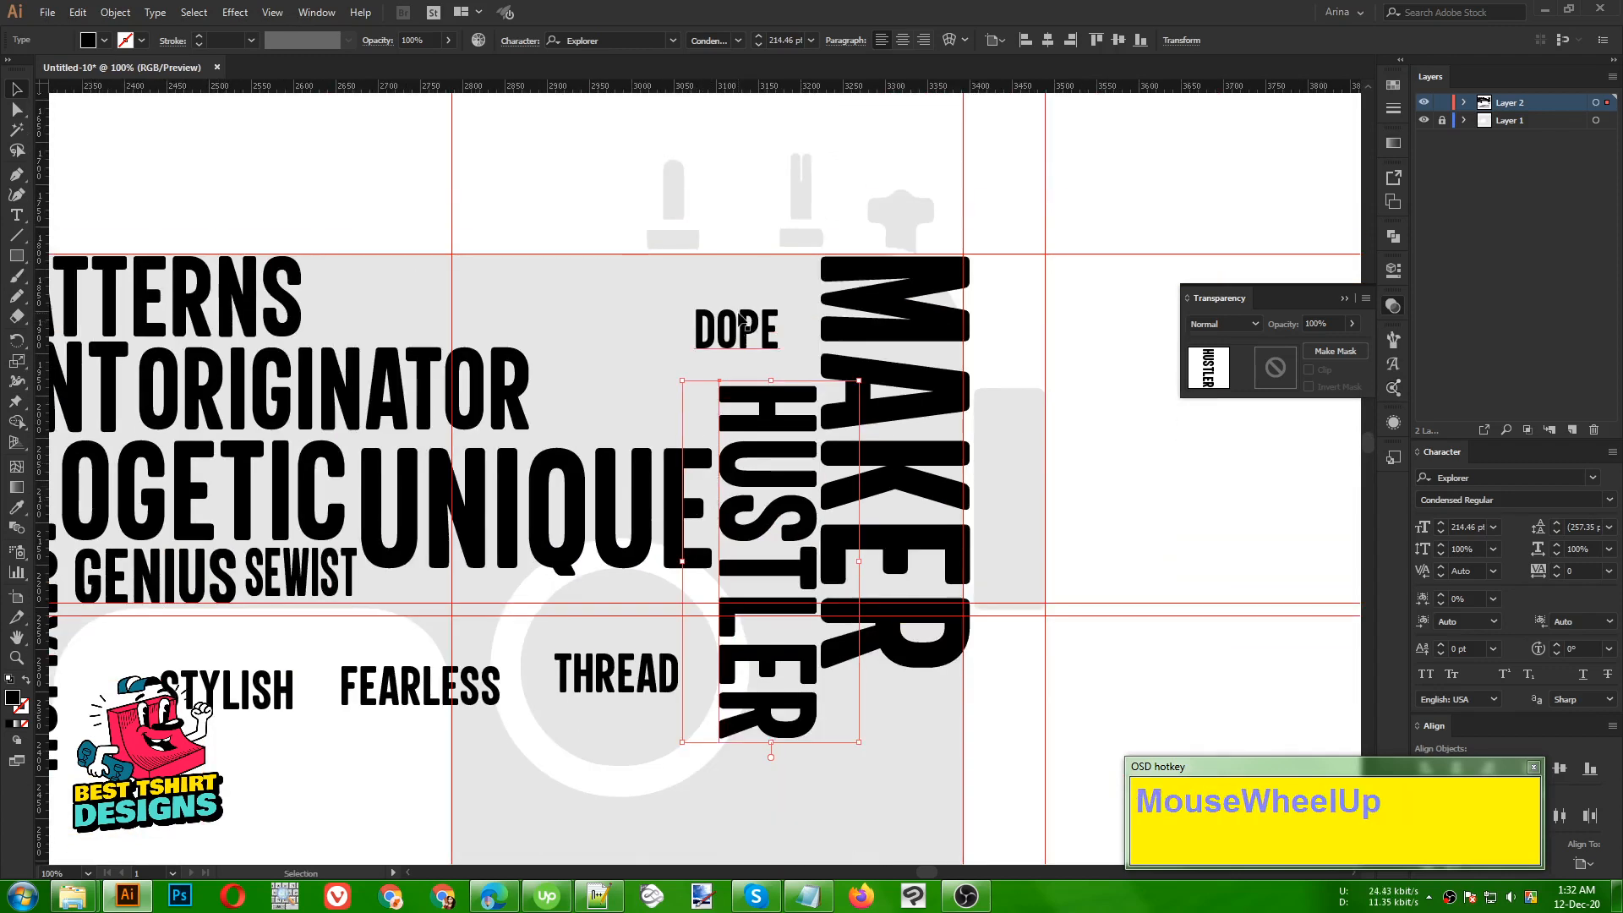
- Enlarge DOPE to 169.65 pt and fit it beside ORIGINATOR, directly above UNIQUE
{"action": "left_click_drag", "start_coordinate": [737, 320], "coordinate": [710, 376]}
{"action": "key", "text": "ctrl+z"}
{"action": "left_click", "coordinate": [674, 382]}
{"action": "left_click_drag", "start_coordinate": [710, 318], "coordinate": [718, 319]}
- Place a copy of FEARLESS at 167.96 pt beside PATTERNS along the machine's top edge
{"action": "scroll", "coordinate": [697, 356], "scroll_direction": "down", "scroll_amount": 1}
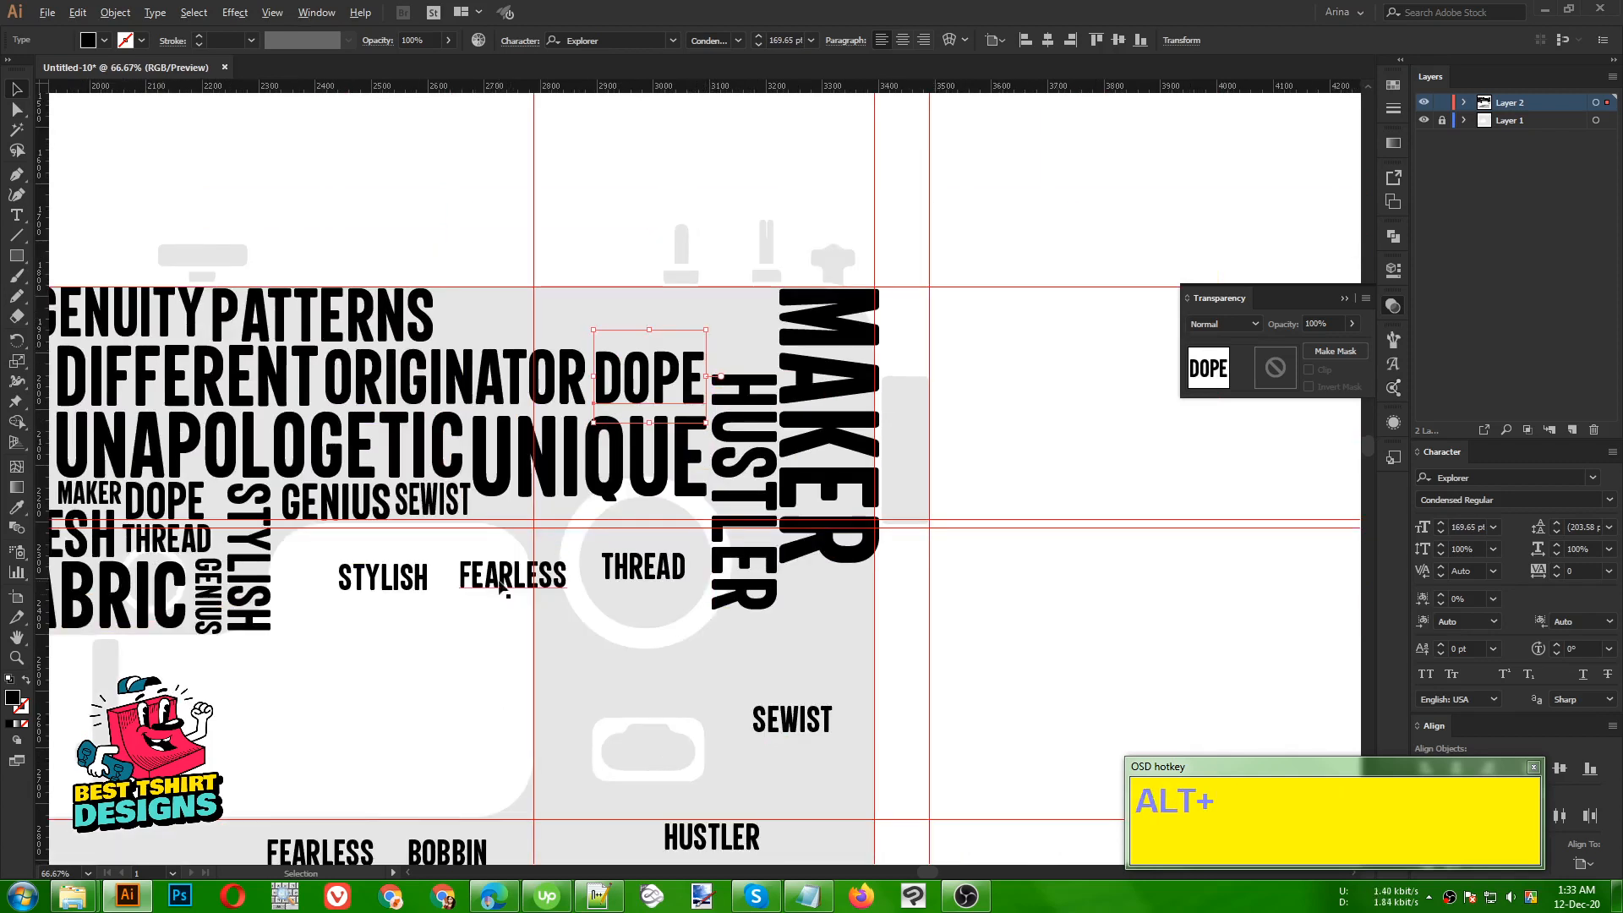
{"action": "left_click_drag", "start_coordinate": [500, 586], "coordinate": [615, 327]}
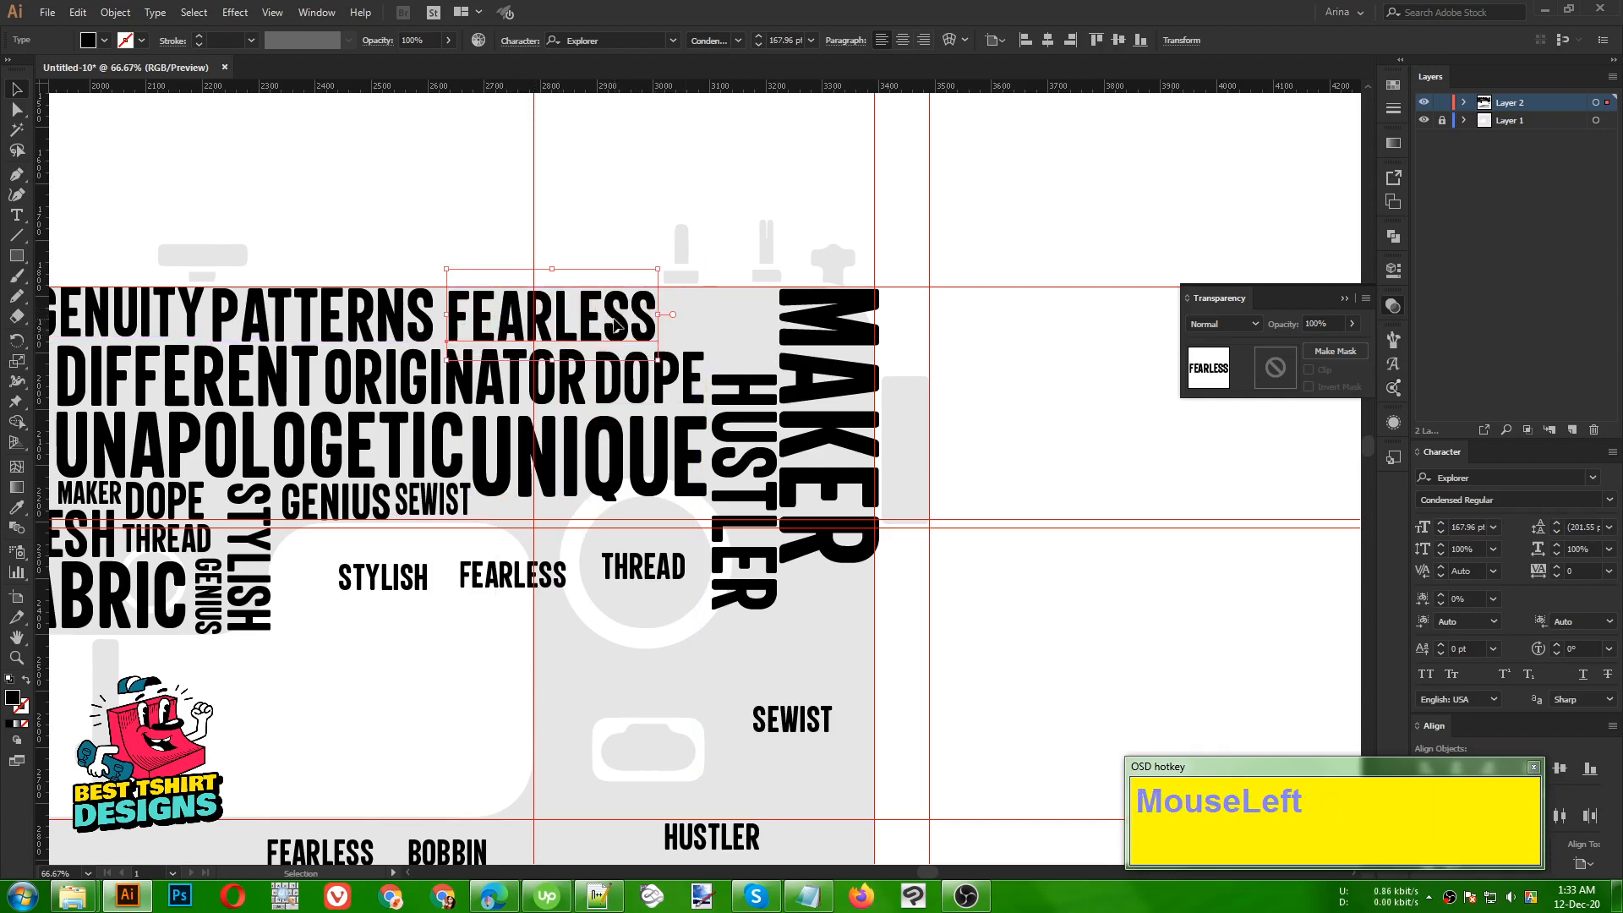
{"action": "left_click", "coordinate": [597, 668]}
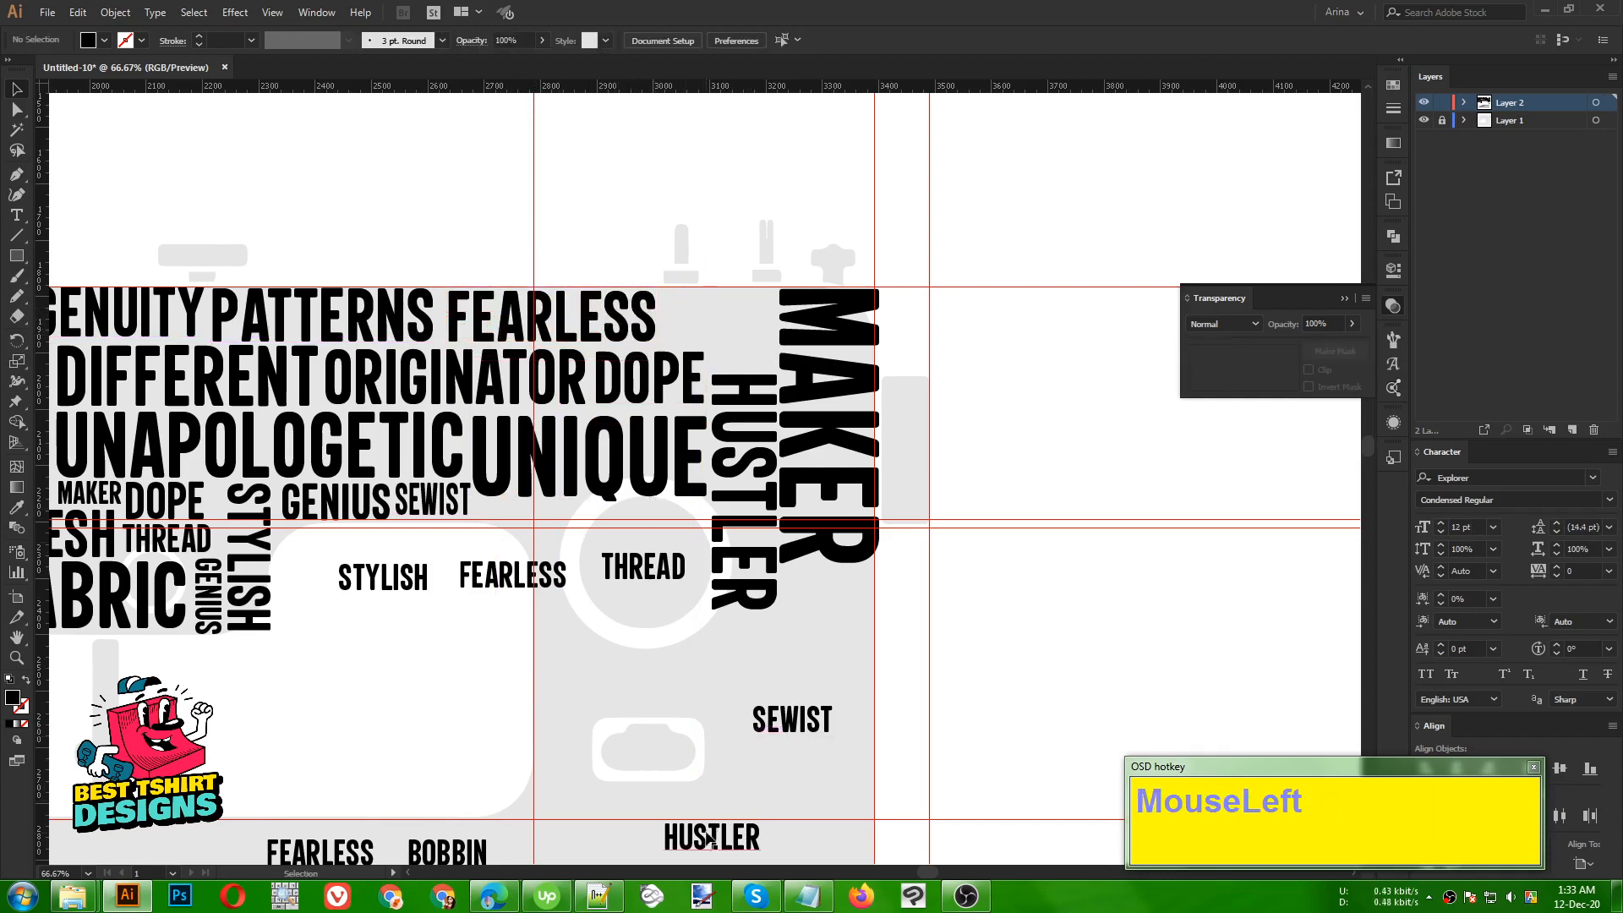
- Place a copy of BOBBIN between FEARLESS and MAKER at the top edge and enlarge it to fill the gap
{"action": "scroll", "coordinate": [623, 667], "scroll_direction": "down", "scroll_amount": 1}
{"action": "left_click_drag", "start_coordinate": [465, 812], "coordinate": [725, 263]}
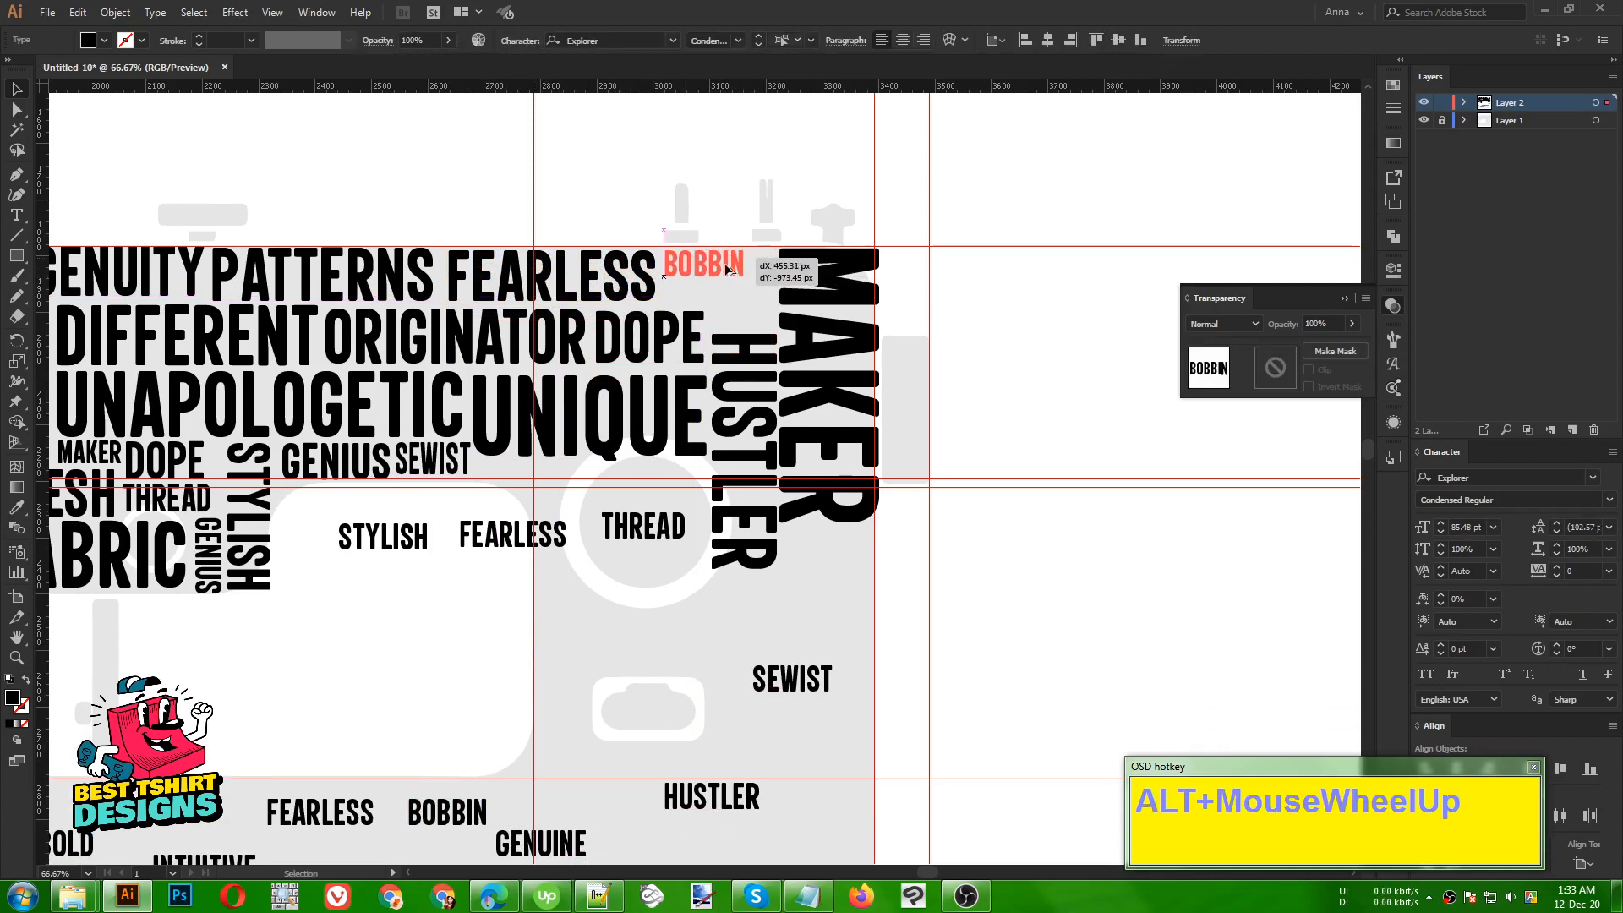
{"action": "scroll", "coordinate": [724, 264], "scroll_direction": "up", "scroll_amount": 2}
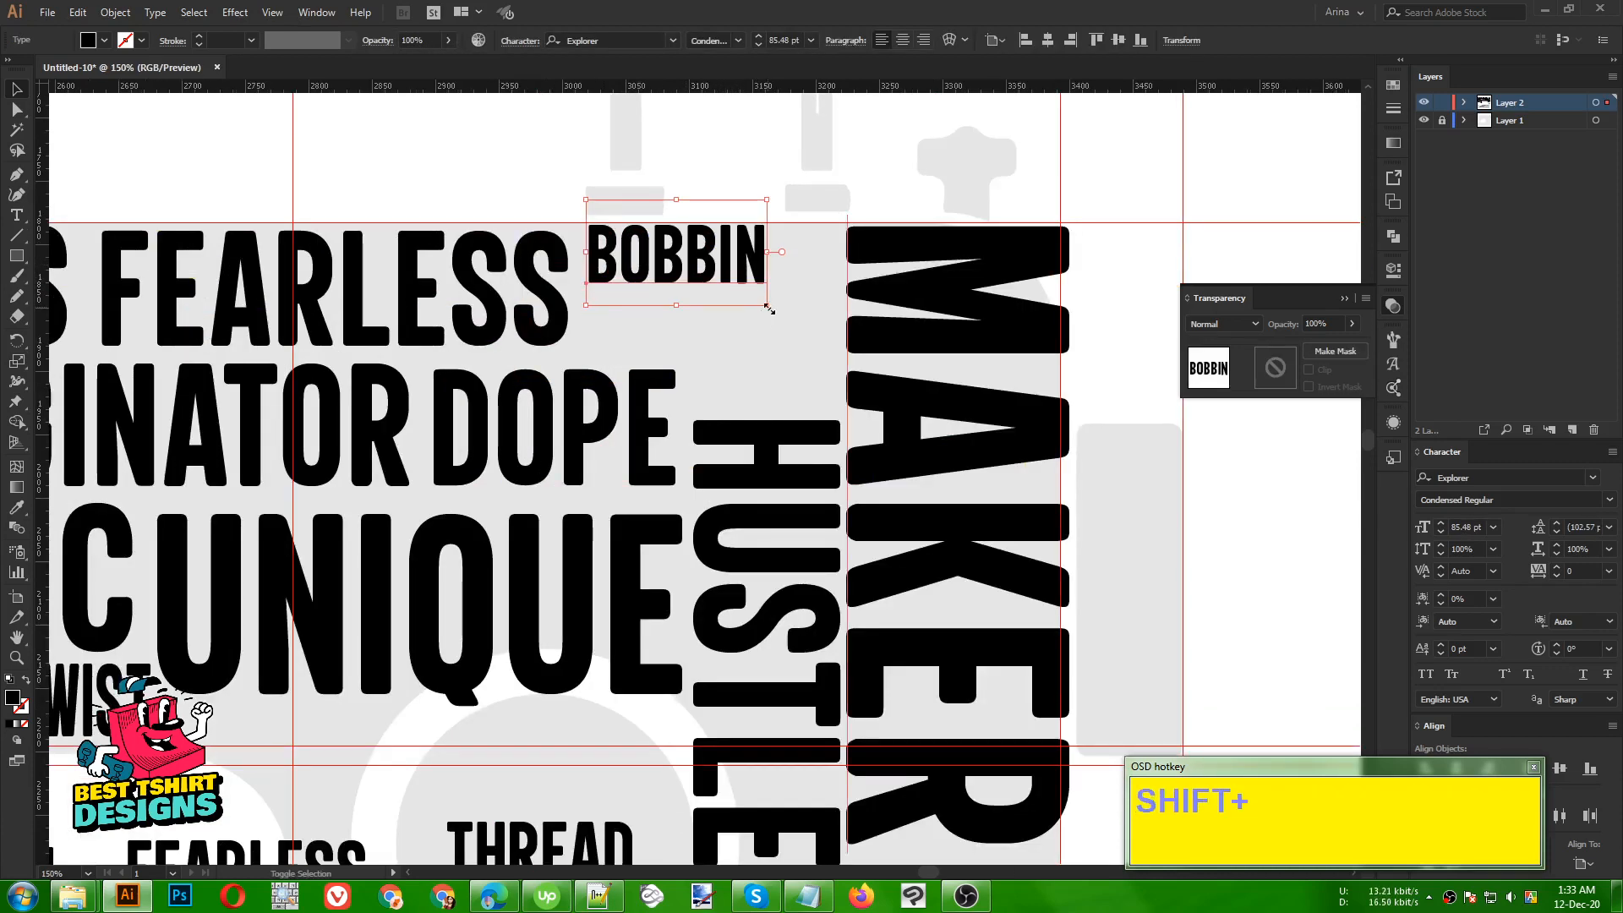
{"action": "left_click_drag", "start_coordinate": [767, 305], "coordinate": [840, 362]}
- Place a 105.75 pt copy of the narrow SEWIST between BOBBIN and the vertical HUSTLER
{"action": "scroll", "coordinate": [840, 362], "scroll_direction": "down", "scroll_amount": 1}
{"action": "left_click_drag", "start_coordinate": [215, 597], "coordinate": [743, 352]}
{"action": "key", "text": "Right"}
{"action": "key", "text": "Down"}
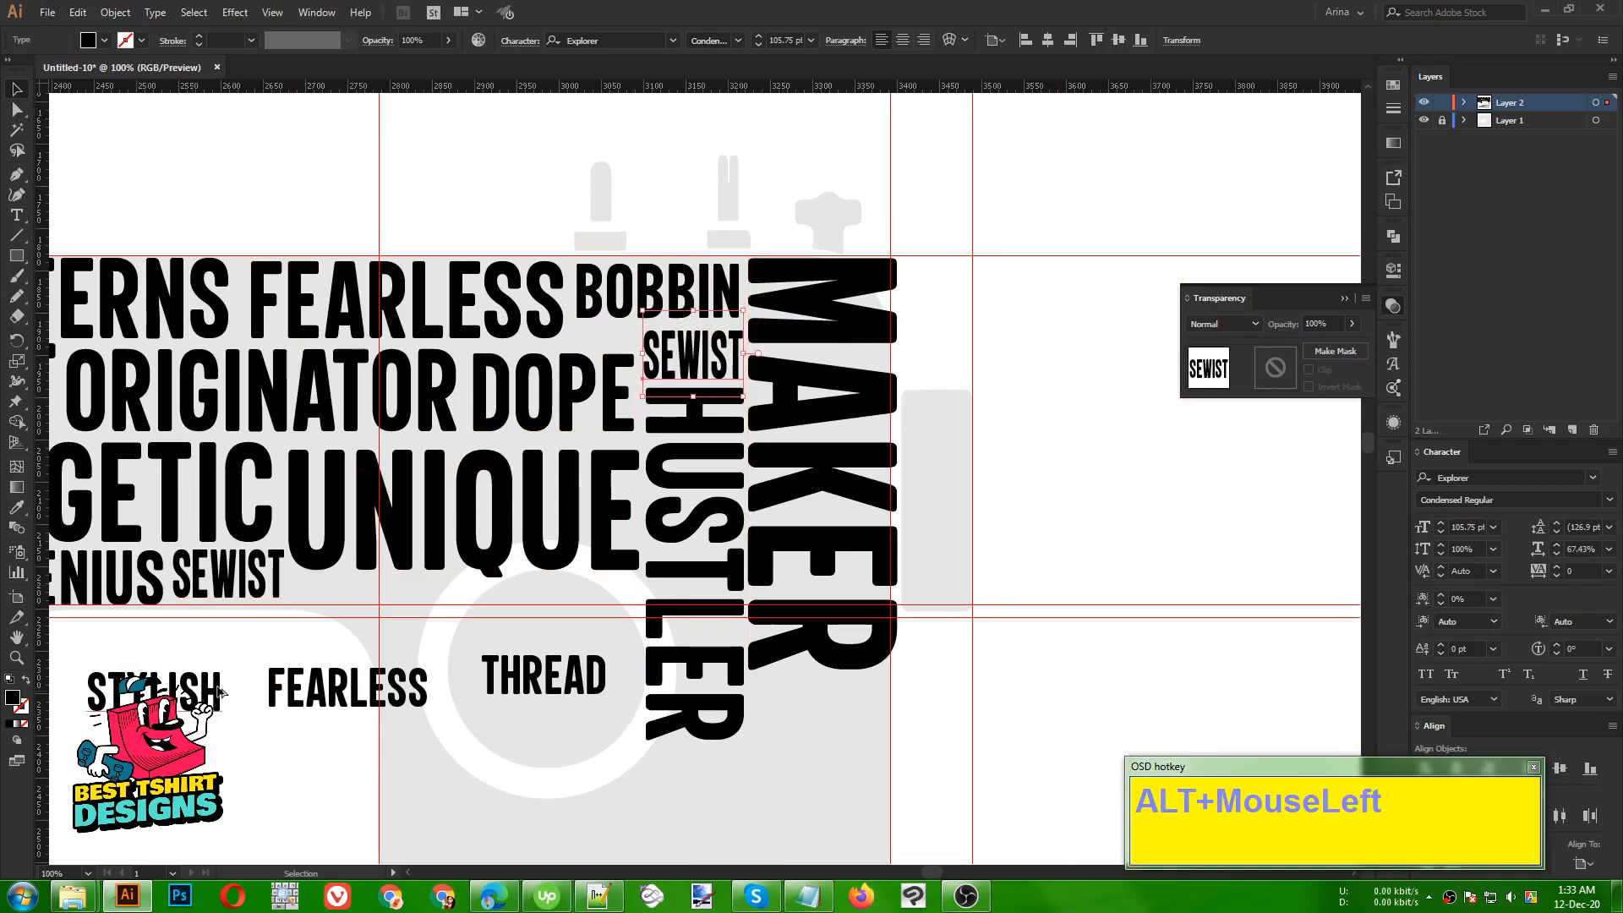
- Undo the accidental move of UNIQUE and fit a 37.72 pt copy of STYLISH in the gap between BOBBIN and DOPE
{"action": "left_click_drag", "start_coordinate": [218, 691], "coordinate": [611, 366]}
{"action": "key", "text": "ctrl+z"}
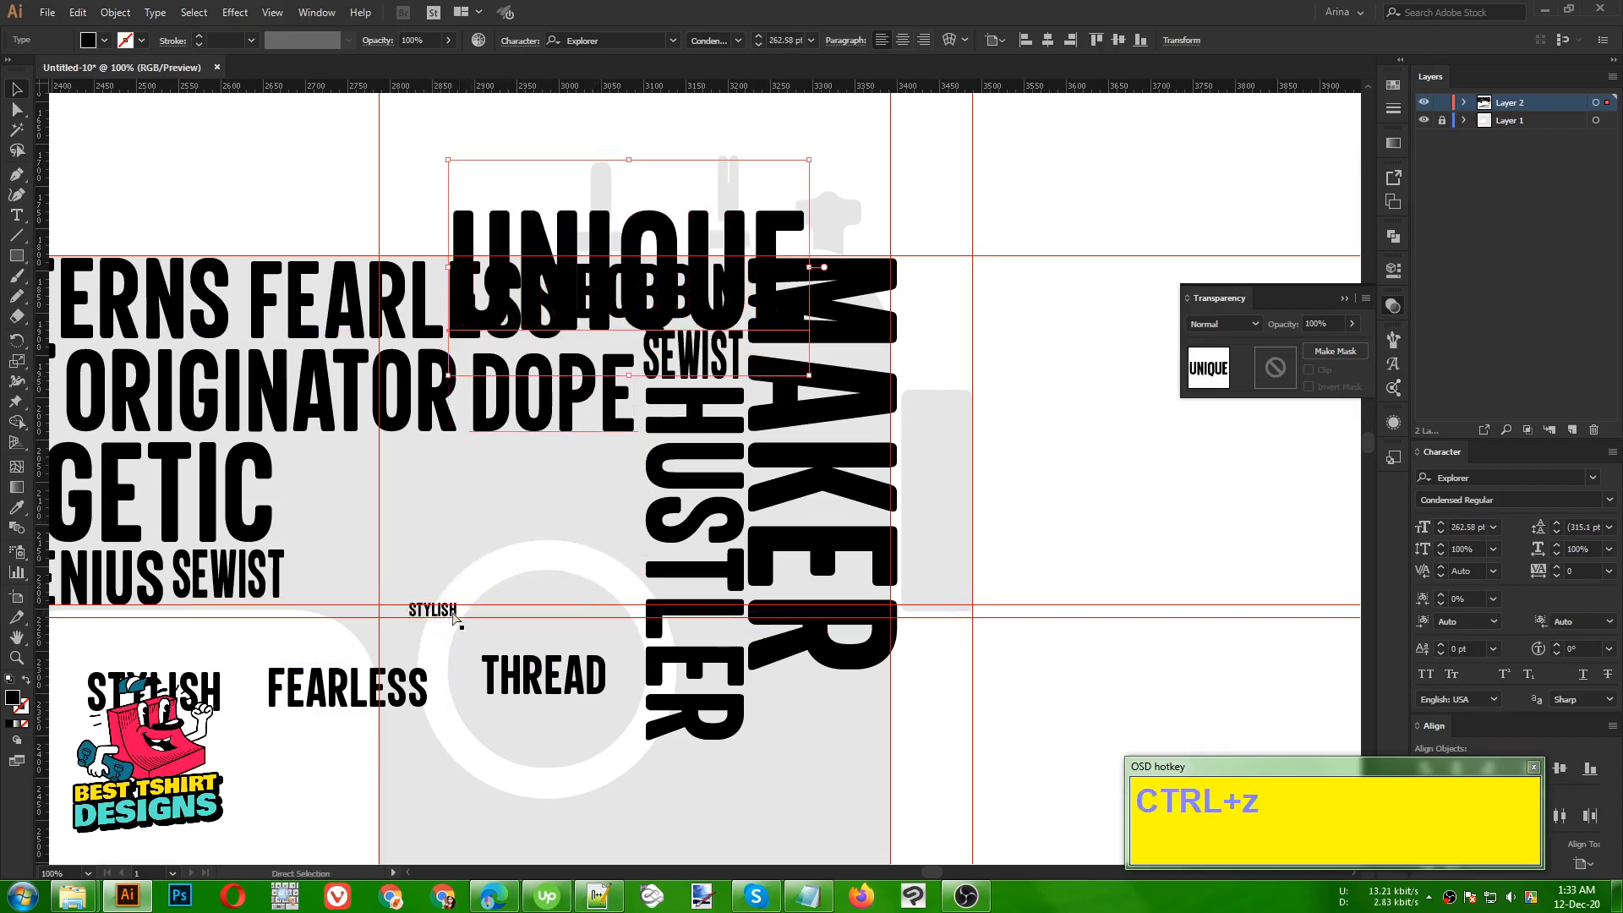
{"action": "key", "text": "ctrl+z"}
{"action": "left_click", "coordinate": [516, 736]}
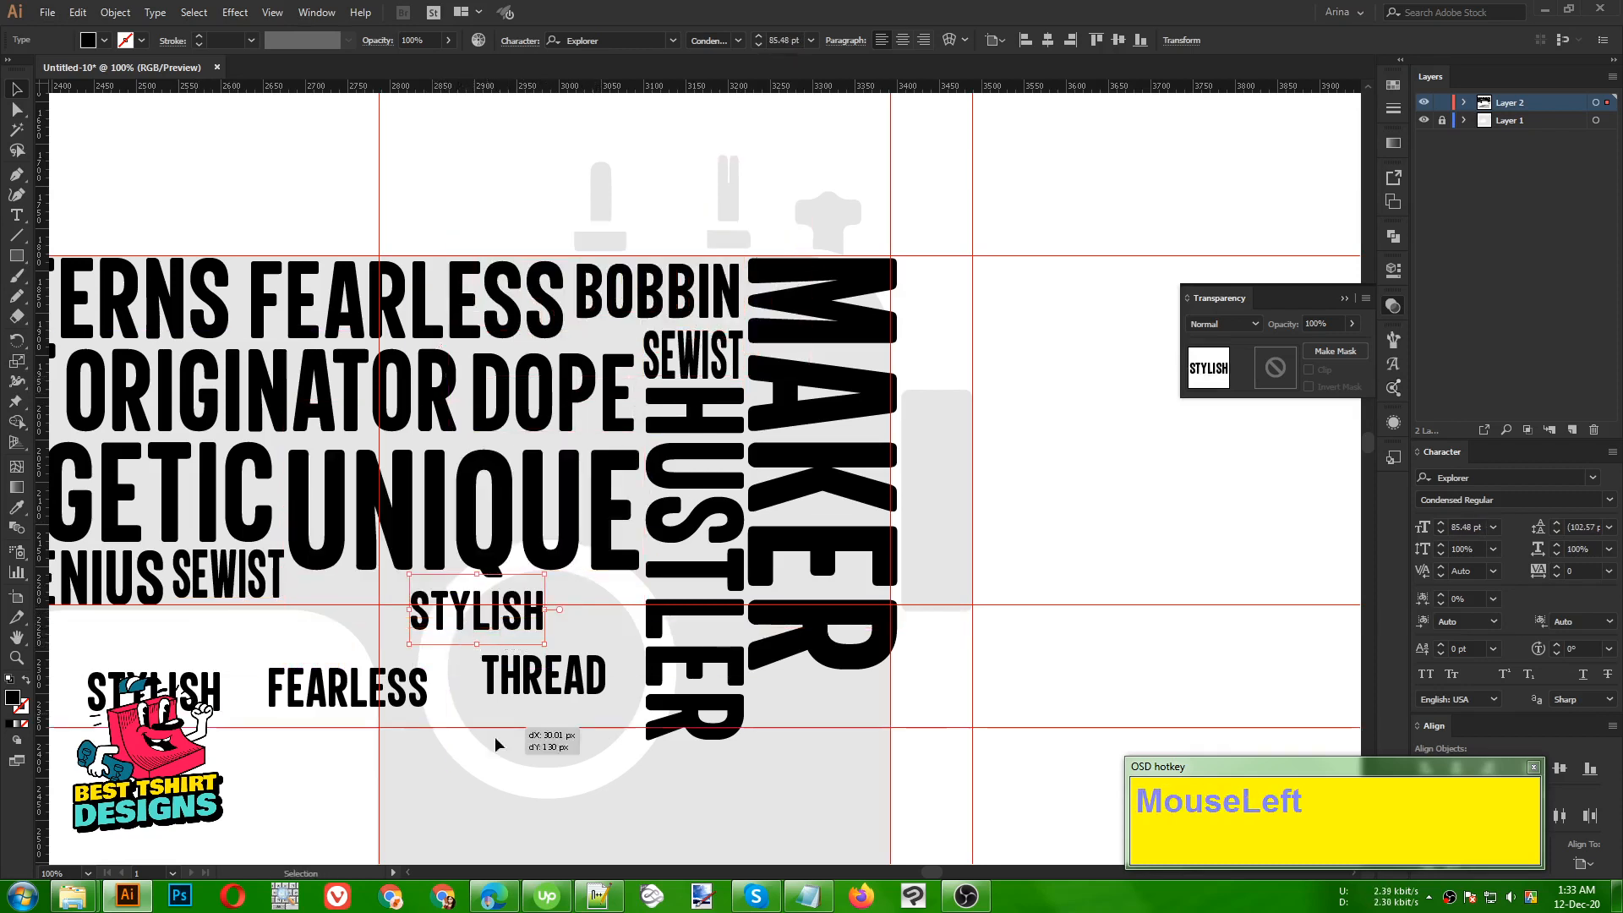
{"action": "left_click_drag", "start_coordinate": [481, 622], "coordinate": [623, 343]}
- Move the parked FEARLESS down into the machine's opening, below the horizontal STYLISH
{"action": "scroll", "coordinate": [608, 347], "scroll_direction": "down", "scroll_amount": 2, "text": "alt"}
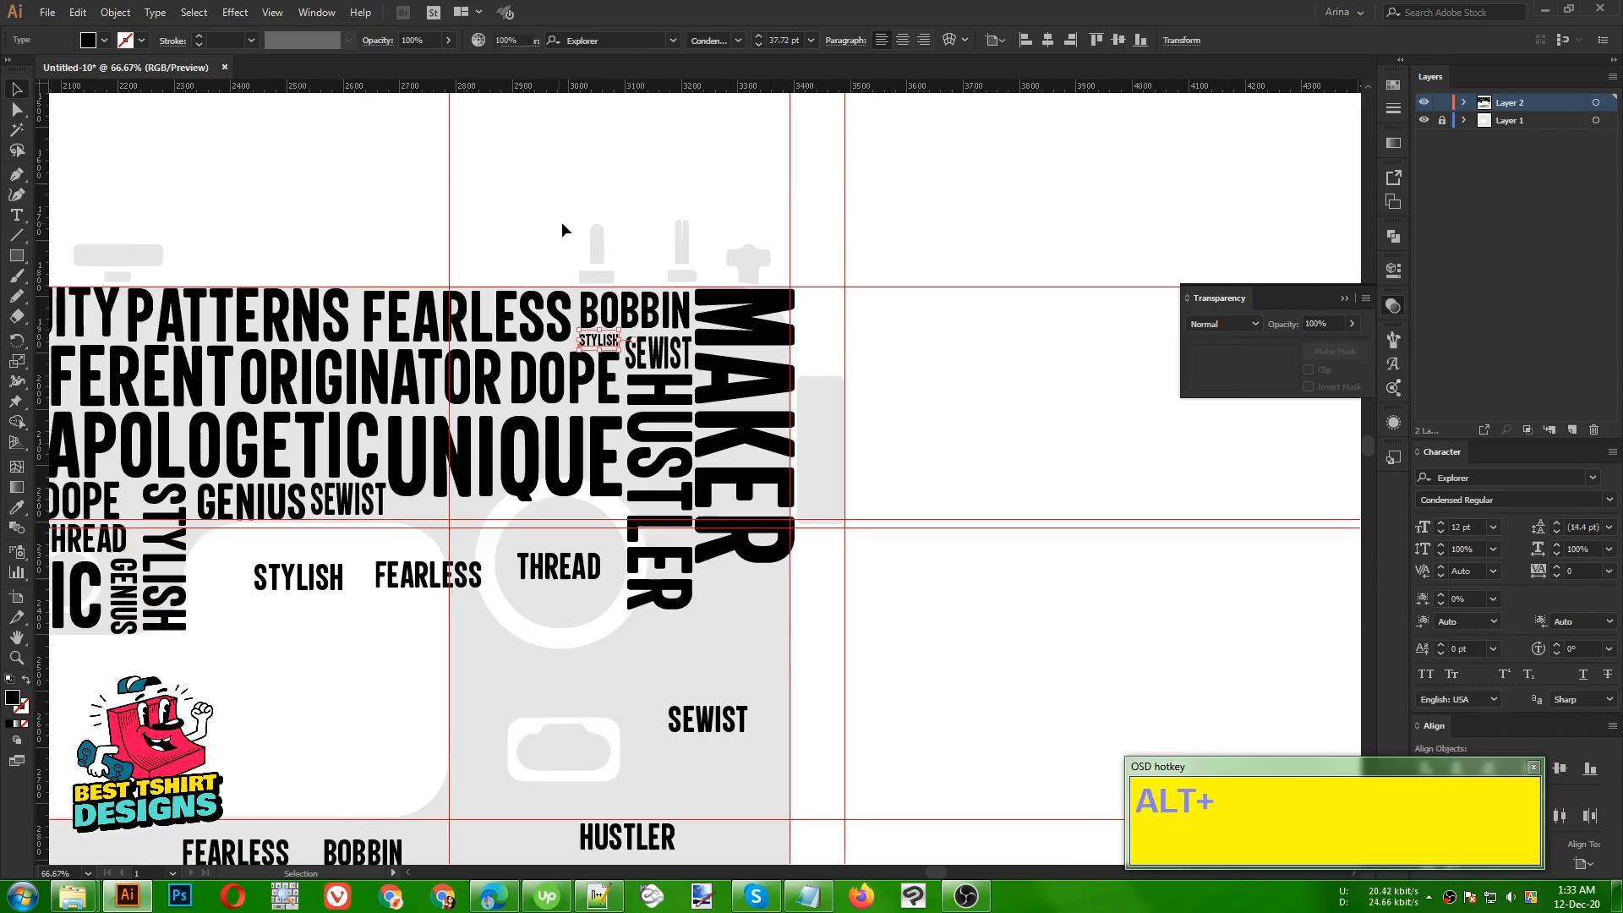
{"action": "scroll", "coordinate": [727, 238], "scroll_direction": "down", "scroll_amount": 1, "text": "alt"}
{"action": "scroll", "coordinate": [723, 541], "scroll_direction": "down", "scroll_amount": 1, "text": "alt"}
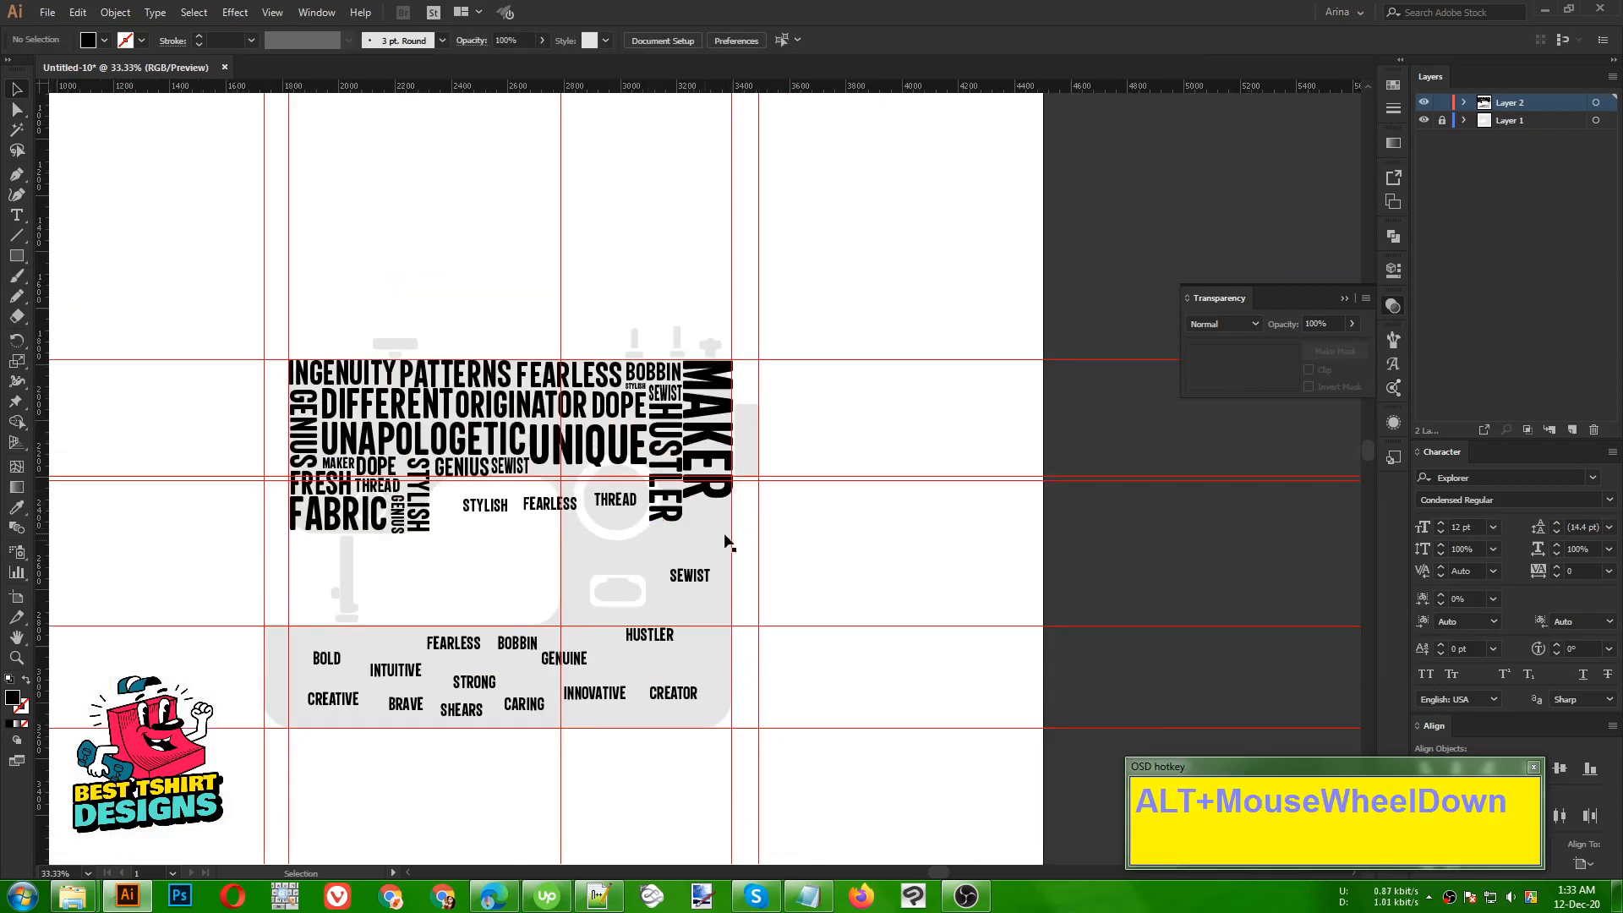
{"action": "scroll", "coordinate": [583, 585], "scroll_direction": "down", "scroll_amount": 1, "text": "alt"}
{"action": "scroll", "coordinate": [612, 585], "scroll_direction": "up", "scroll_amount": 3, "text": "alt"}
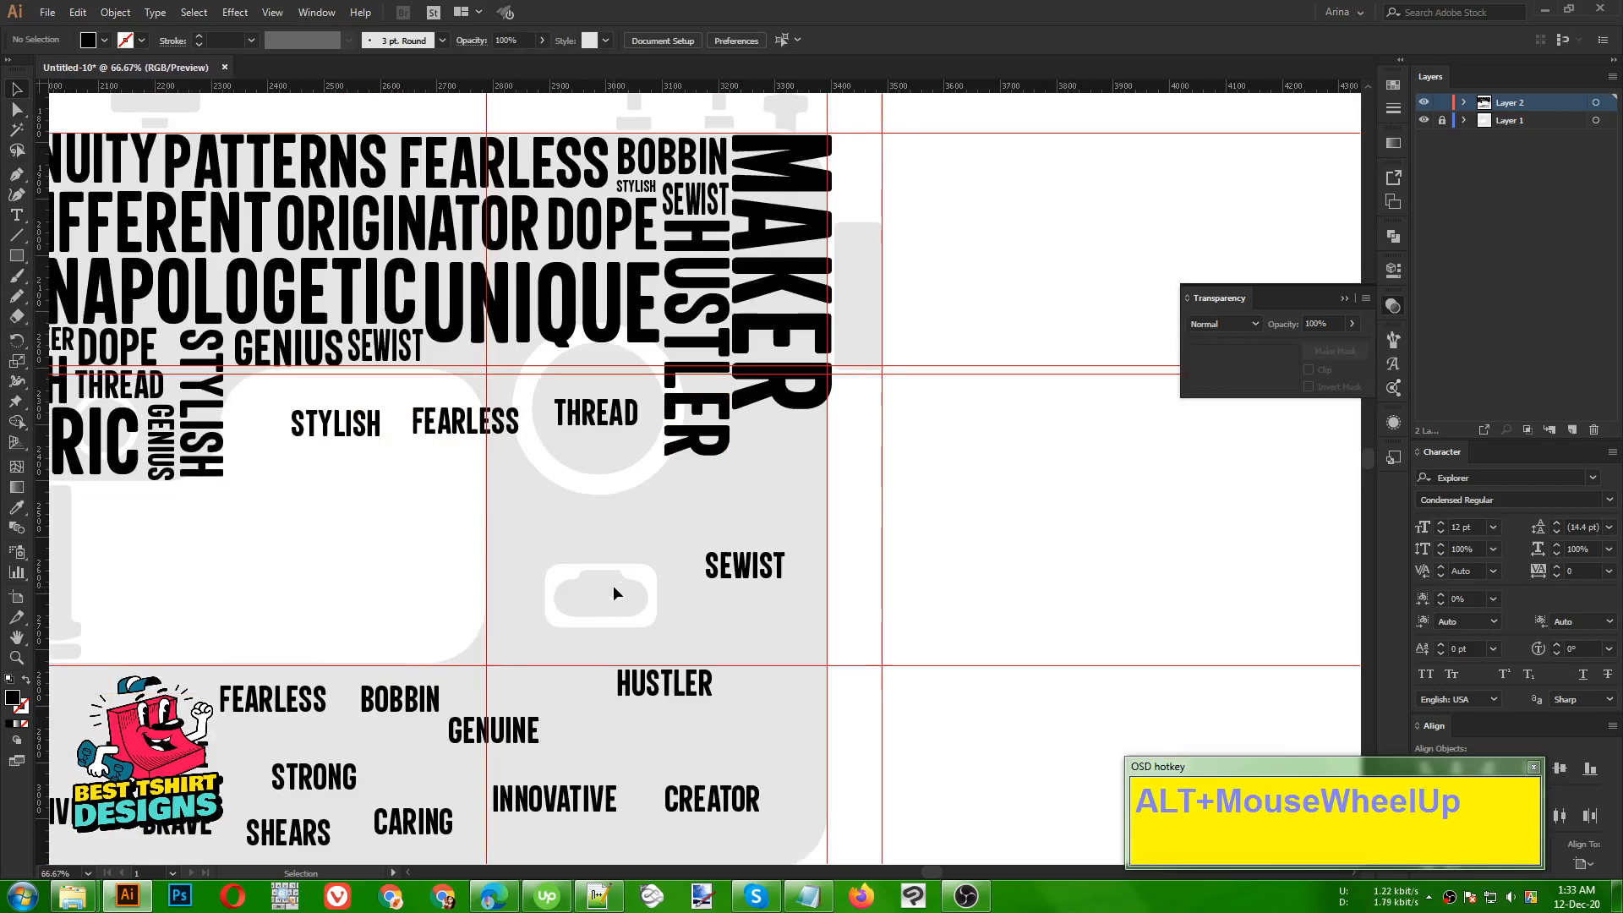
{"action": "left_click", "coordinate": [604, 451]}
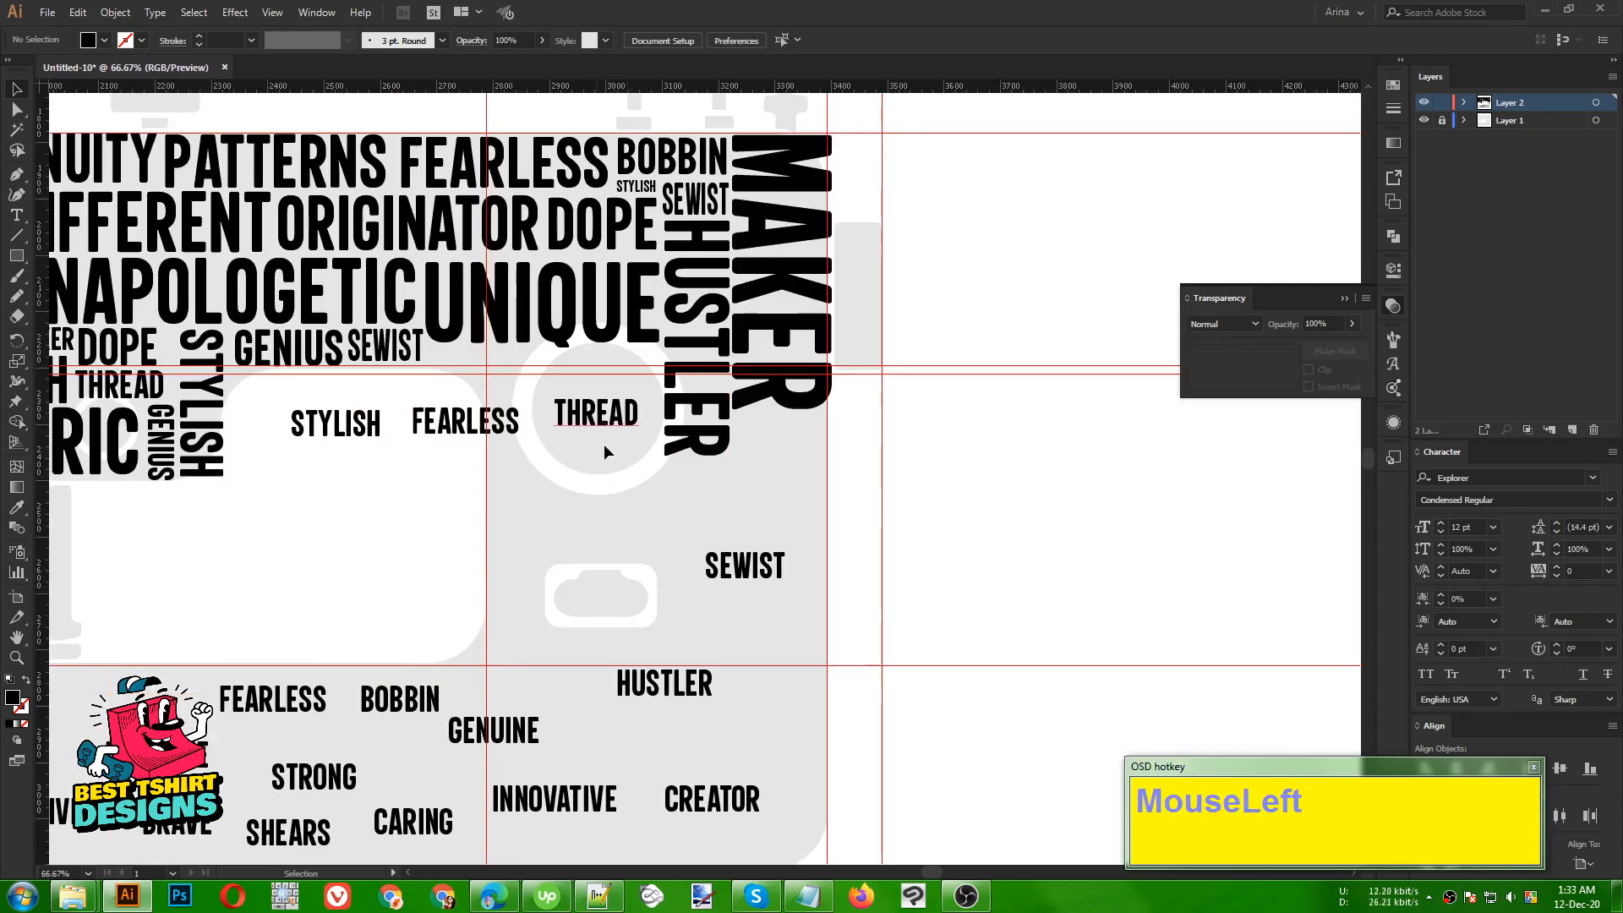
{"action": "left_click_drag", "start_coordinate": [622, 566], "coordinate": [622, 566]}
{"action": "left_click_drag", "start_coordinate": [473, 431], "coordinate": [383, 541]}
- Enlarge THREAD and fit it beneath UNIQUE, spanning from the vertical guide to HUSTLER
{"action": "left_click", "coordinate": [631, 572]}
{"action": "left_click_drag", "start_coordinate": [666, 566], "coordinate": [820, 564]}
{"action": "left_click_drag", "start_coordinate": [700, 555], "coordinate": [604, 404]}
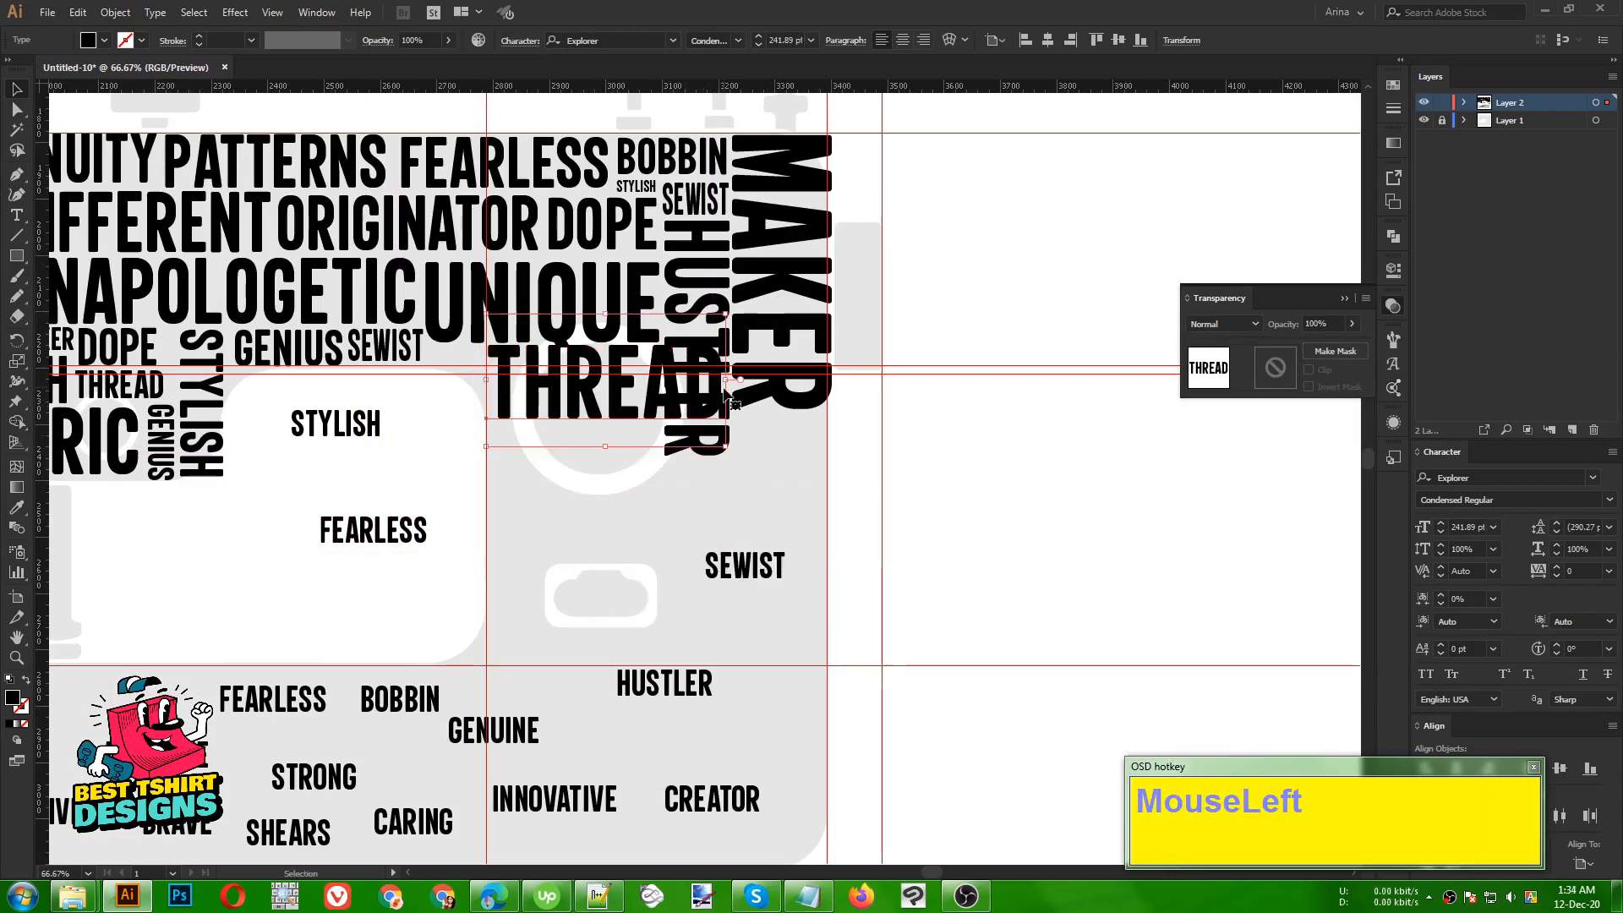
{"action": "left_click_drag", "start_coordinate": [727, 391], "coordinate": [657, 387]}
- Place a copy of CREATOR at 152.76 pt directly under THREAD, matching its width
{"action": "left_click_drag", "start_coordinate": [707, 801], "coordinate": [662, 457]}
{"action": "key", "text": "shift+Down"}
{"action": "key", "text": "shift+Down"}
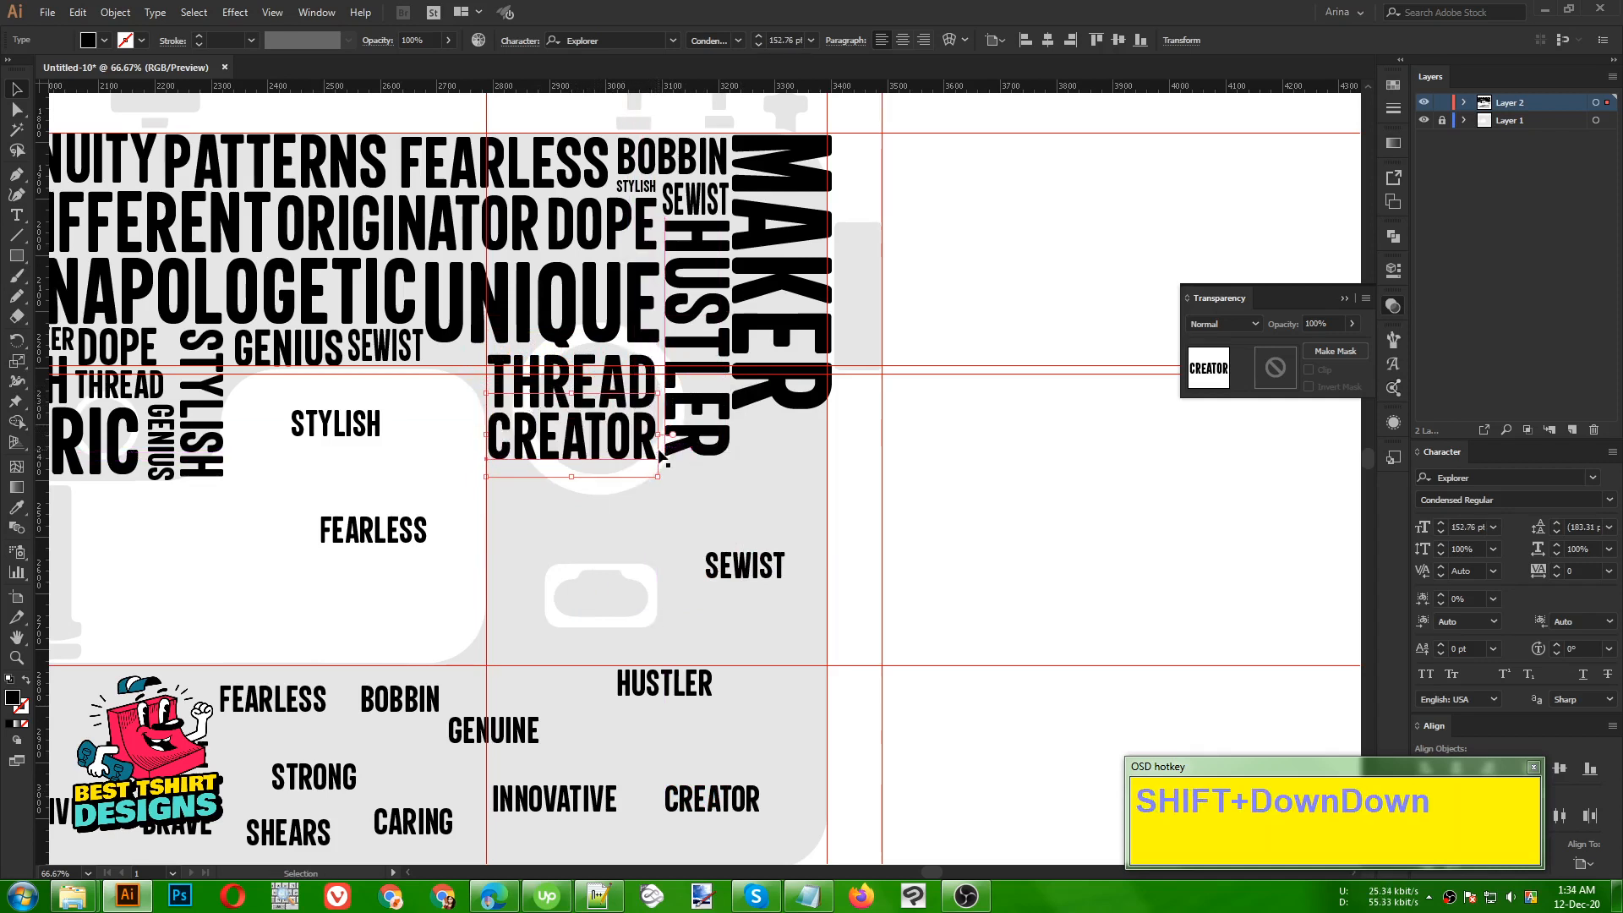
{"action": "left_click", "coordinate": [649, 509]}
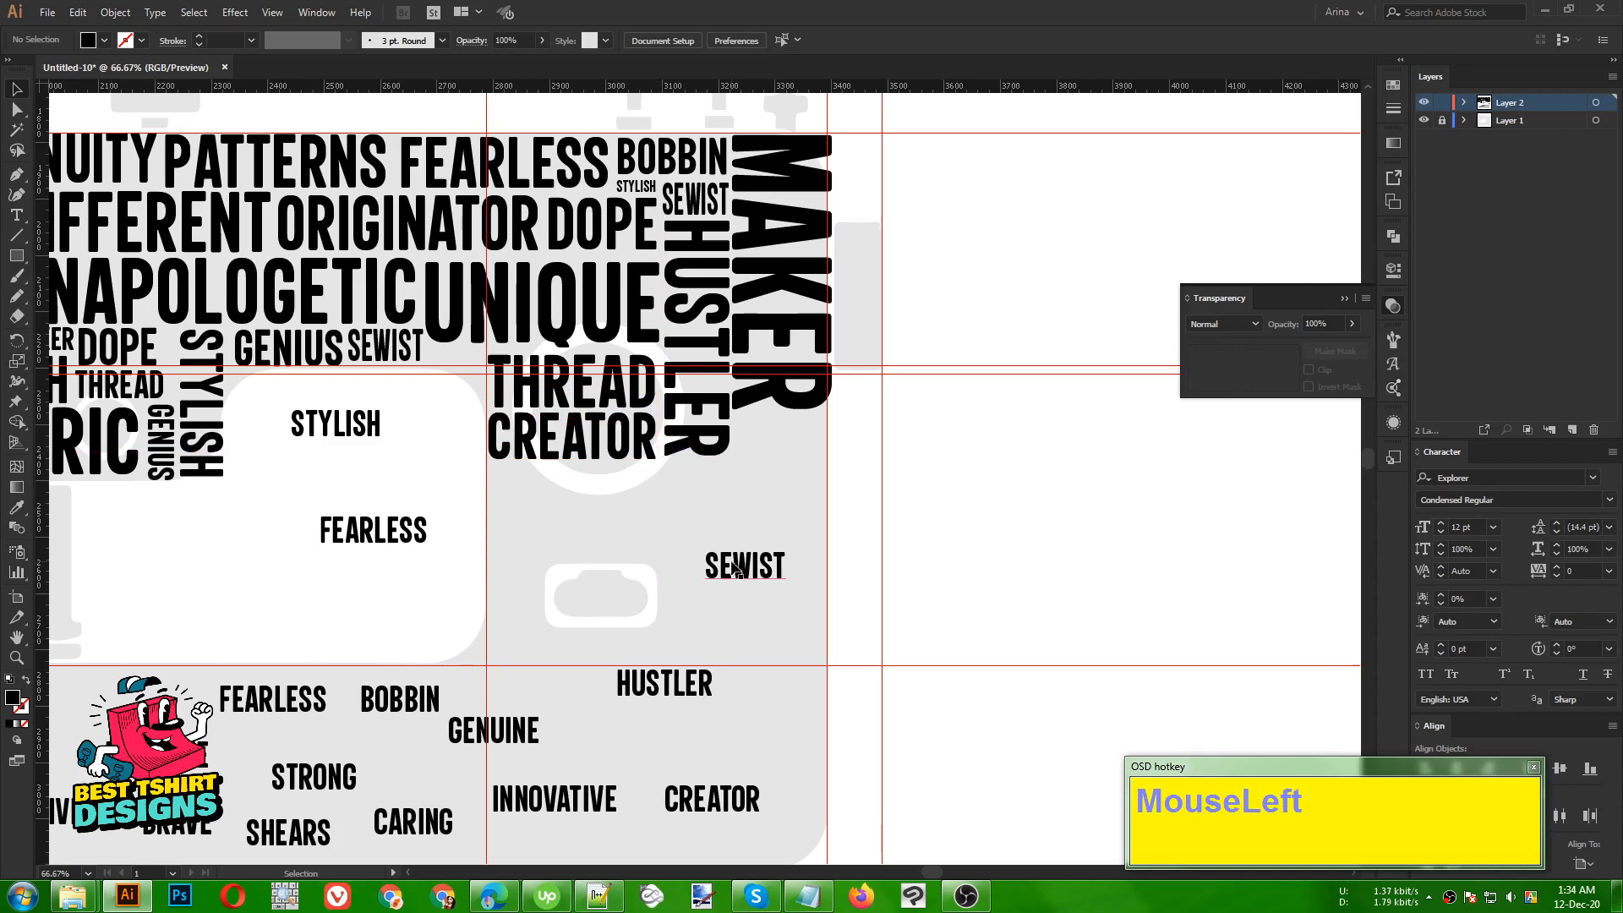
- Place a copy of INNOVATIVE at 232.73 pt directly beneath CREATOR, spanning the two vertical guides
{"action": "scroll", "coordinate": [609, 756], "scroll_direction": "down", "scroll_amount": 1}
{"action": "left_click_drag", "start_coordinate": [600, 768], "coordinate": [829, 475]}
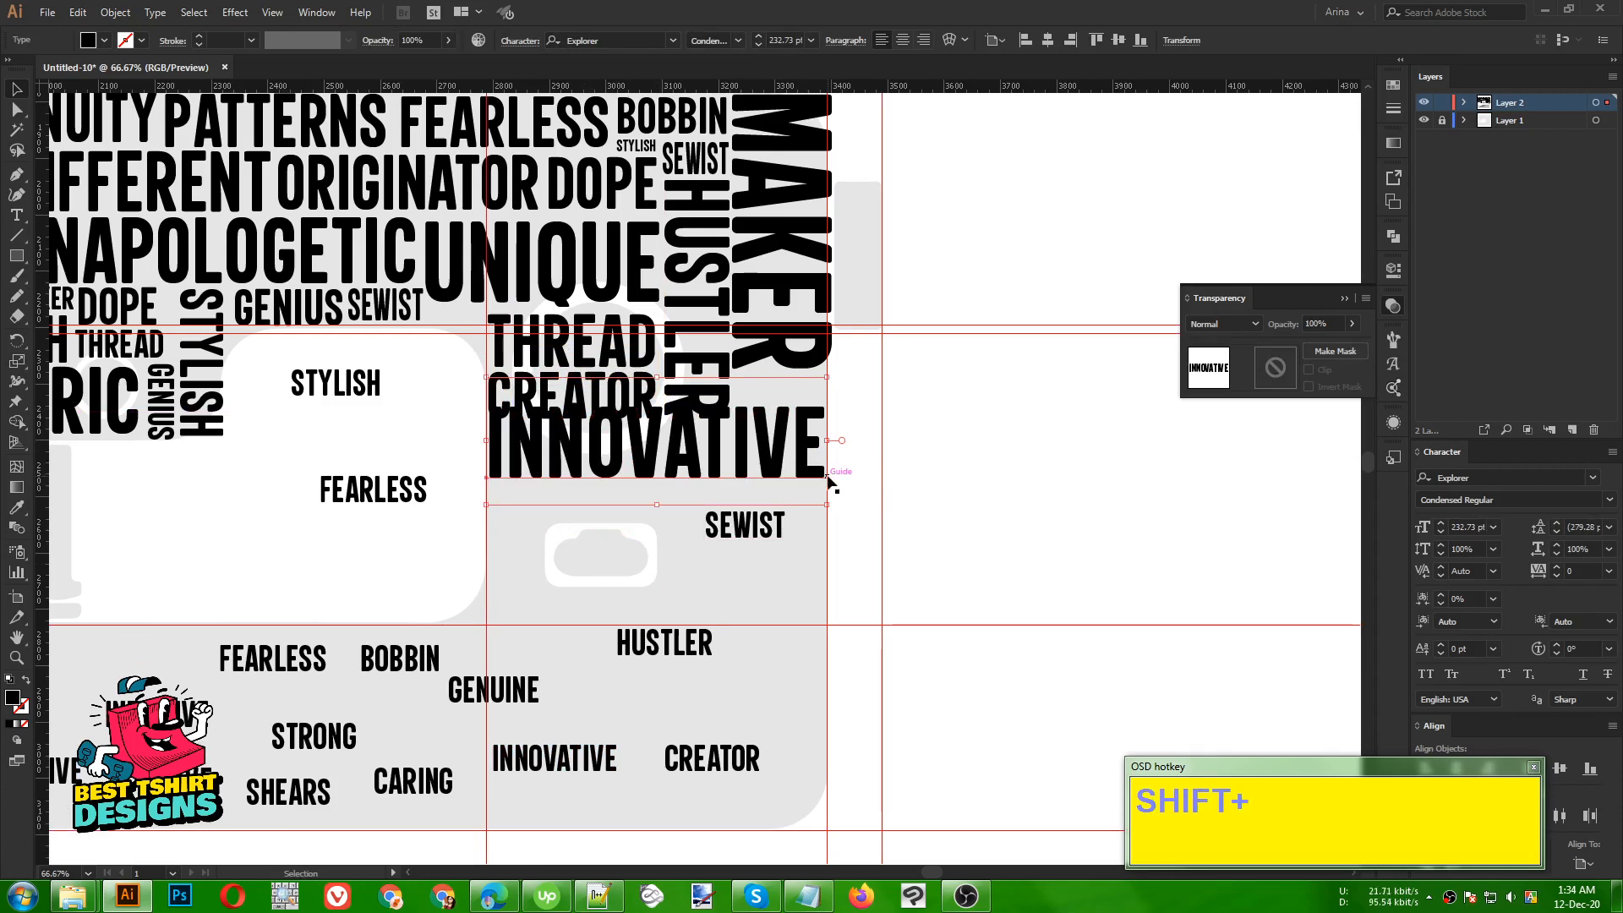
{"action": "key", "text": "shift+Down"}
{"action": "key", "text": "shift+Down"}
{"action": "key", "text": "shift+Down"}
{"action": "key", "text": "shift+Down"}
{"action": "key", "text": "shift+Down"}
{"action": "key", "text": "shift+Down"}
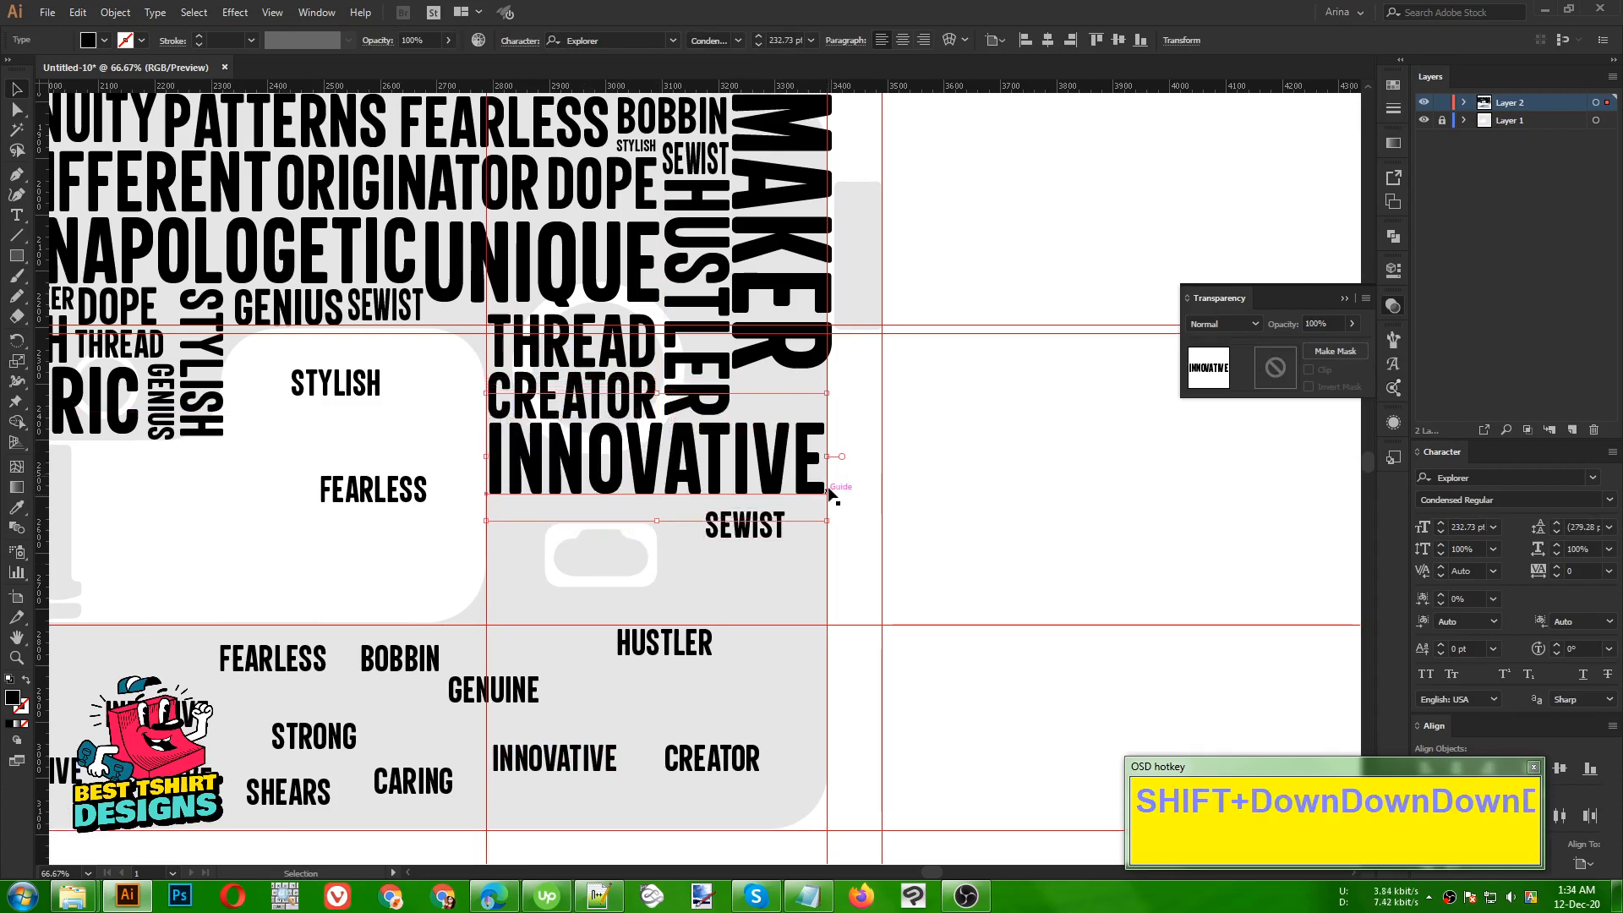
- Move the parked SEWIST down into the machine's base and fit a 126.19 pt copy of CARING beneath MAKER, beside the vertical HUSTLER
{"action": "left_click_drag", "start_coordinate": [772, 539], "coordinate": [779, 735]}
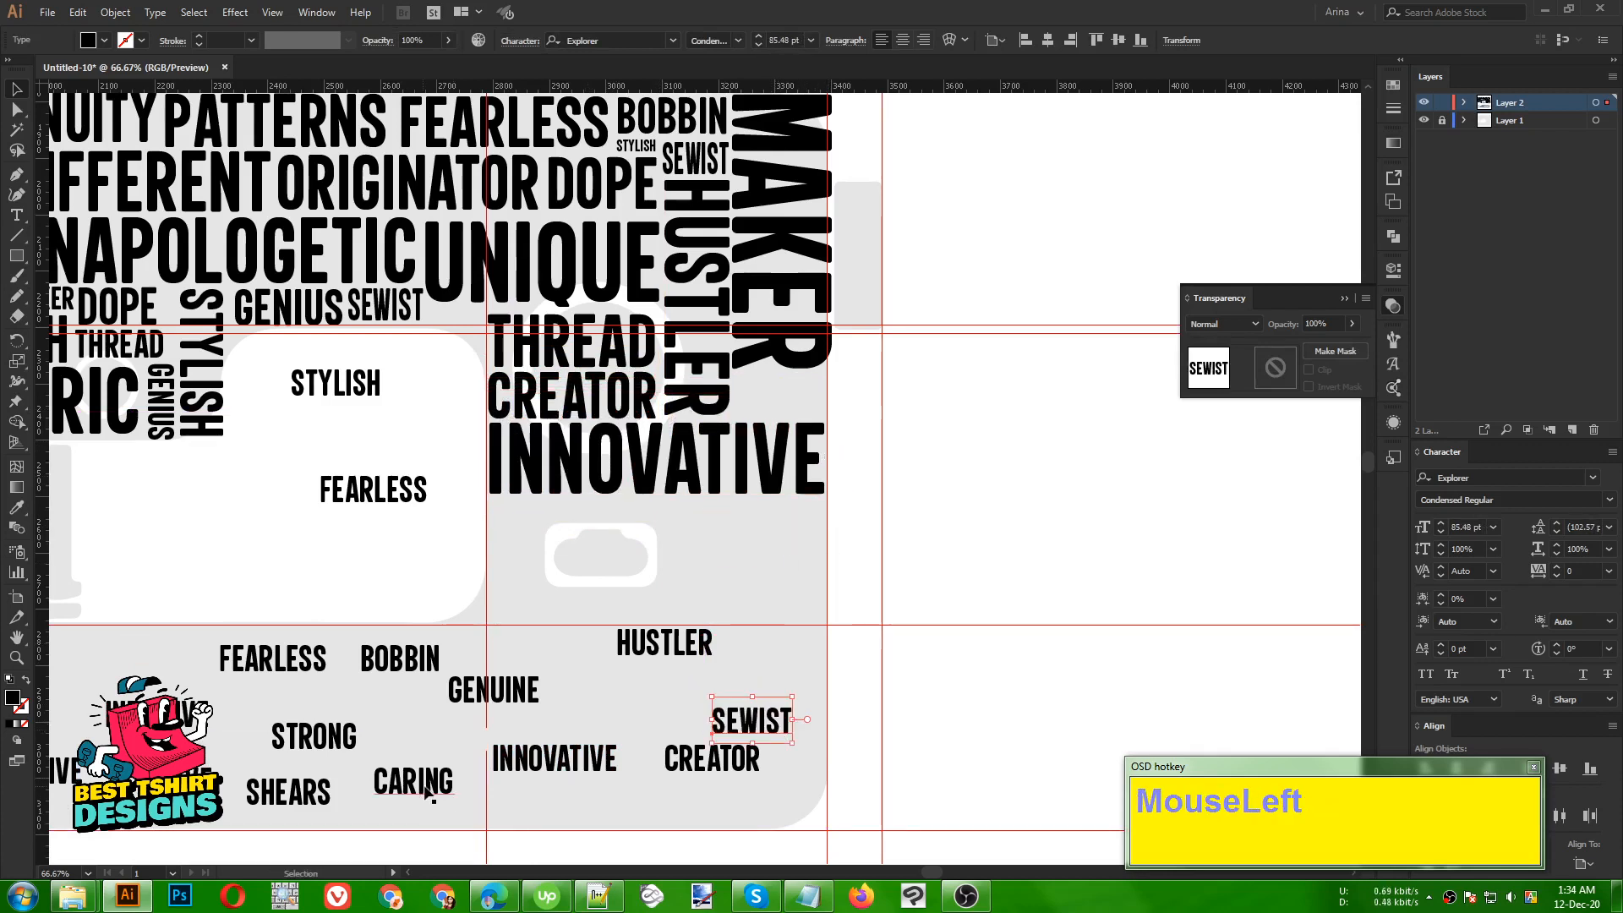
{"action": "left_click_drag", "start_coordinate": [413, 782], "coordinate": [784, 431]}
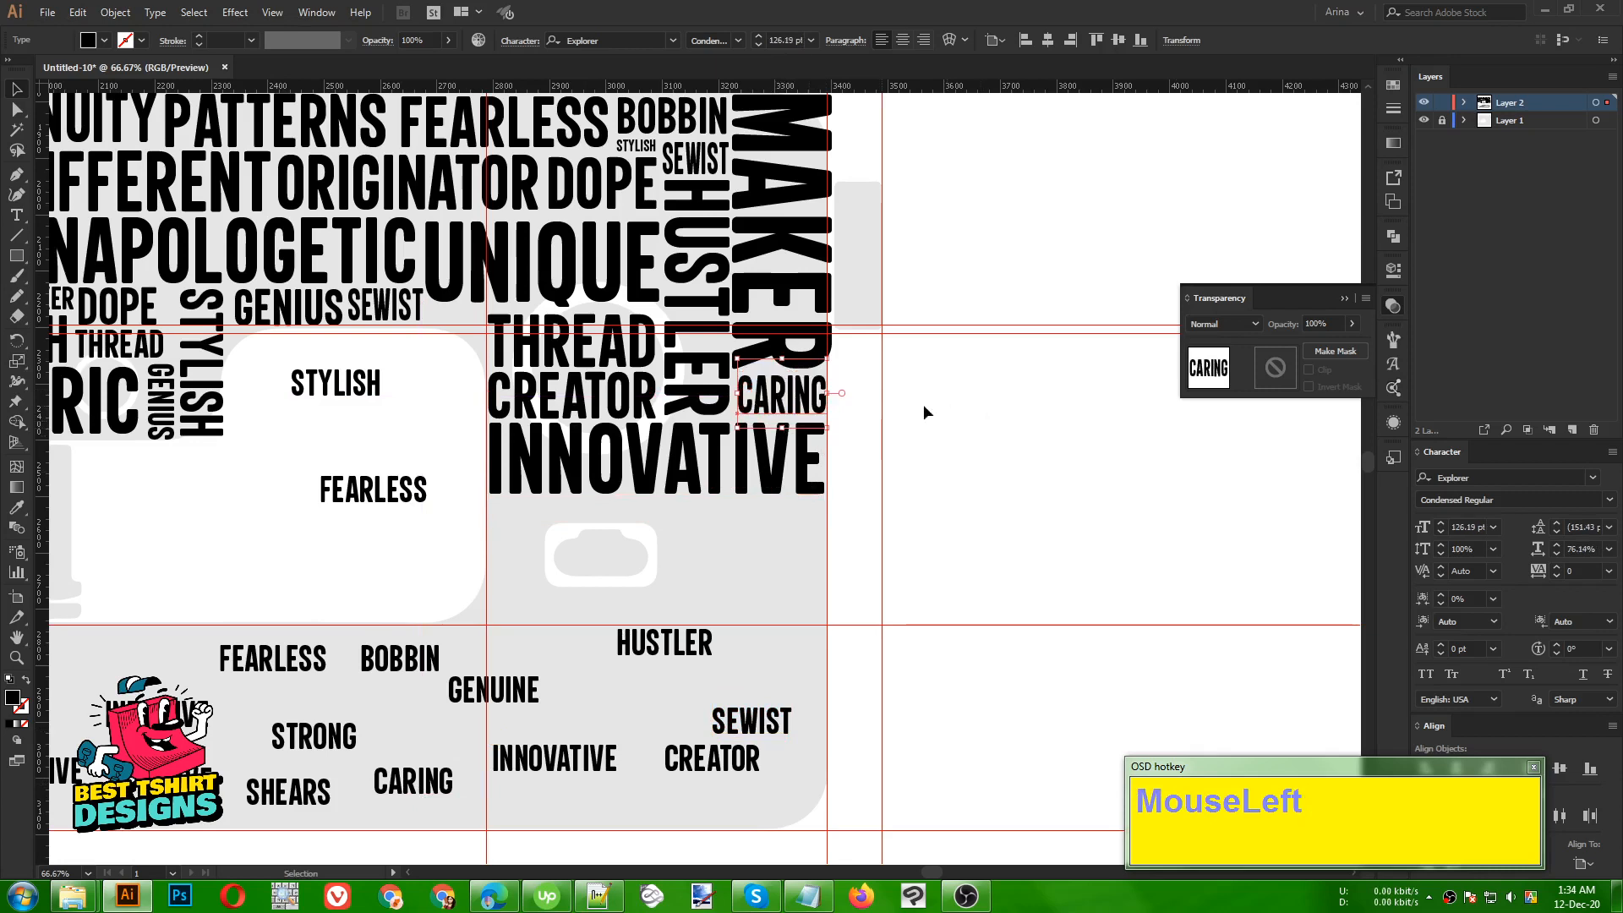
{"action": "left_click", "coordinate": [918, 472]}
- Undo the trial SHEARS copy and place a copy of STRONG at 341.87 pt directly beneath INNOVATIVE, matching its width
{"action": "scroll", "coordinate": [891, 422], "scroll_direction": "down", "scroll_amount": 1, "text": "alt"}
{"action": "scroll", "coordinate": [185, 620], "scroll_direction": "up", "scroll_amount": 1, "text": "alt"}
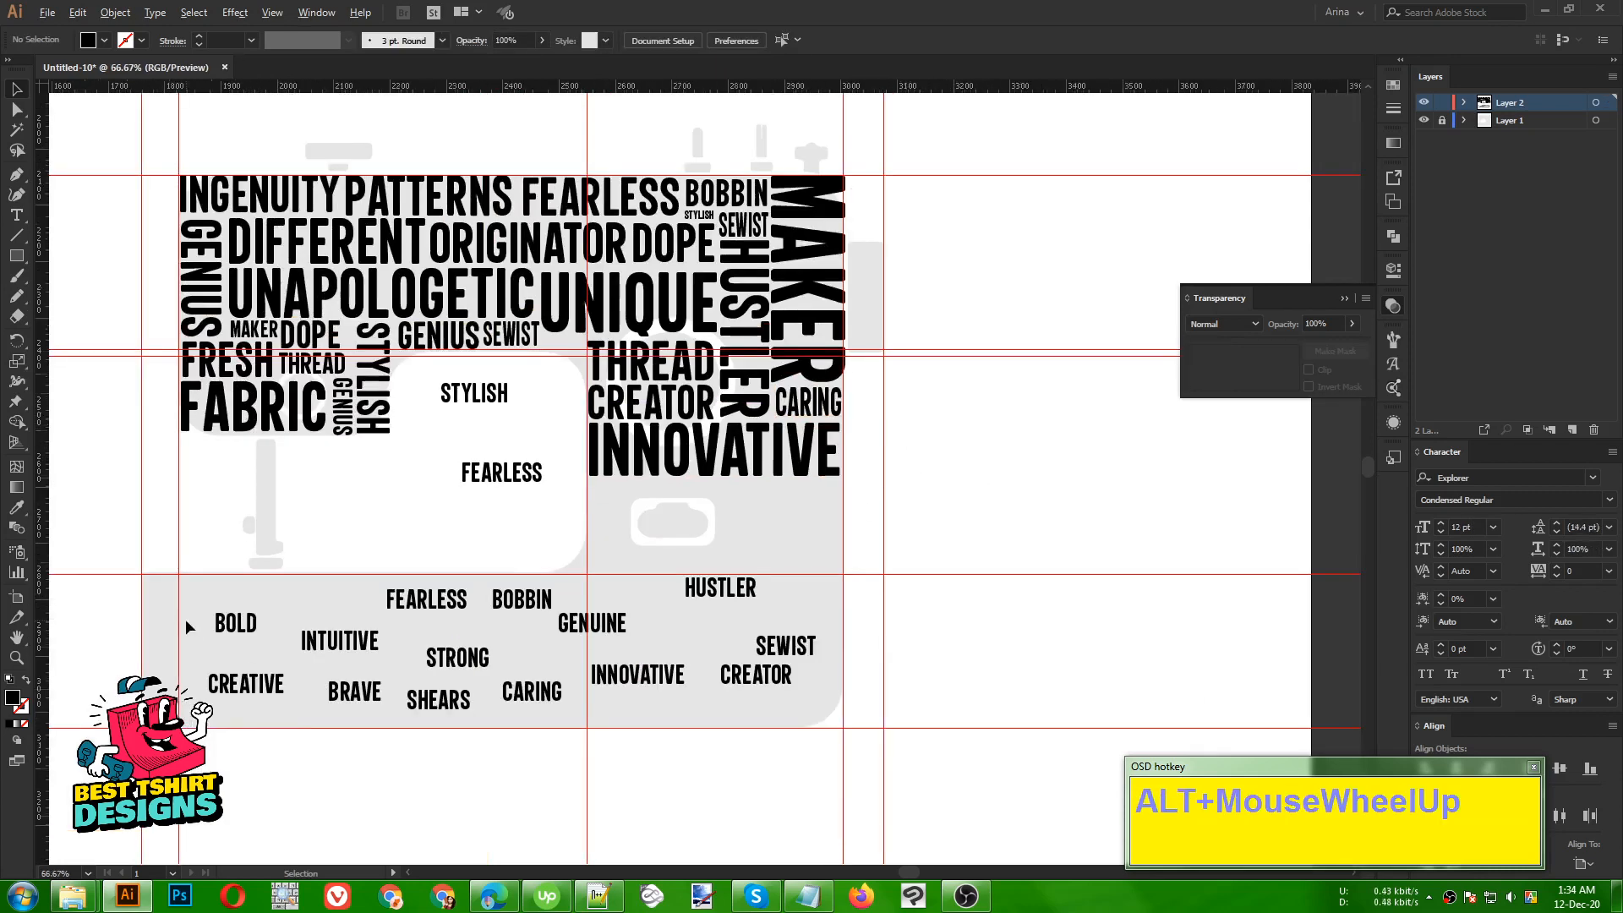
{"action": "scroll", "coordinate": [655, 482], "scroll_direction": "down", "scroll_amount": 1, "text": "alt"}
{"action": "scroll", "coordinate": [863, 566], "scroll_direction": "up", "scroll_amount": 1, "text": "alt"}
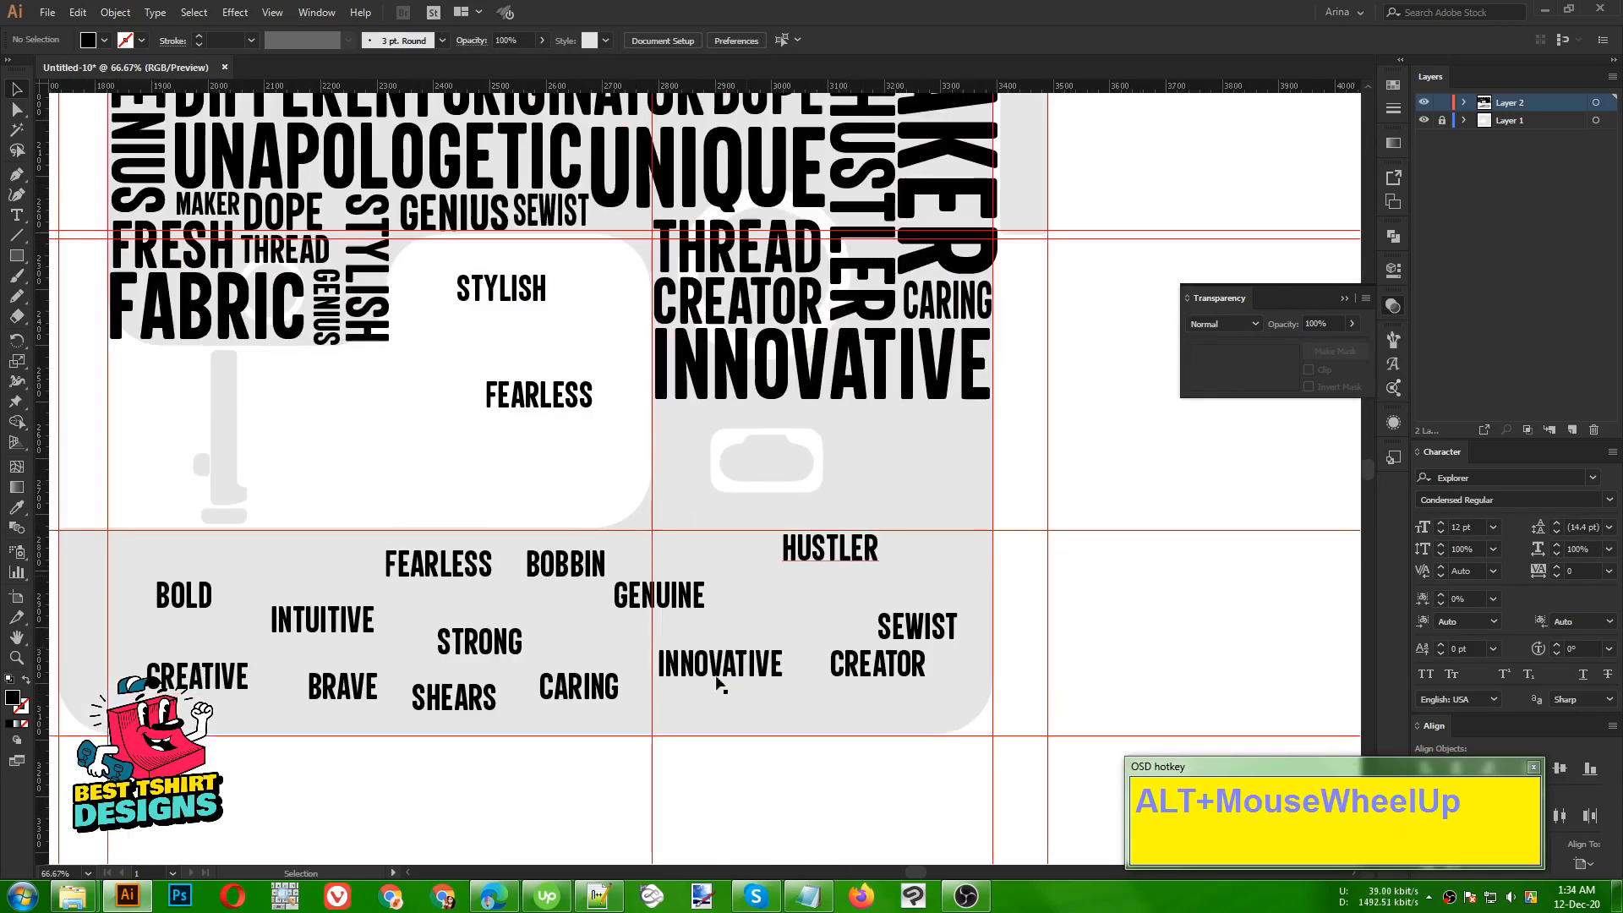
{"action": "left_click_drag", "start_coordinate": [479, 697], "coordinate": [744, 423], "text": "alt"}
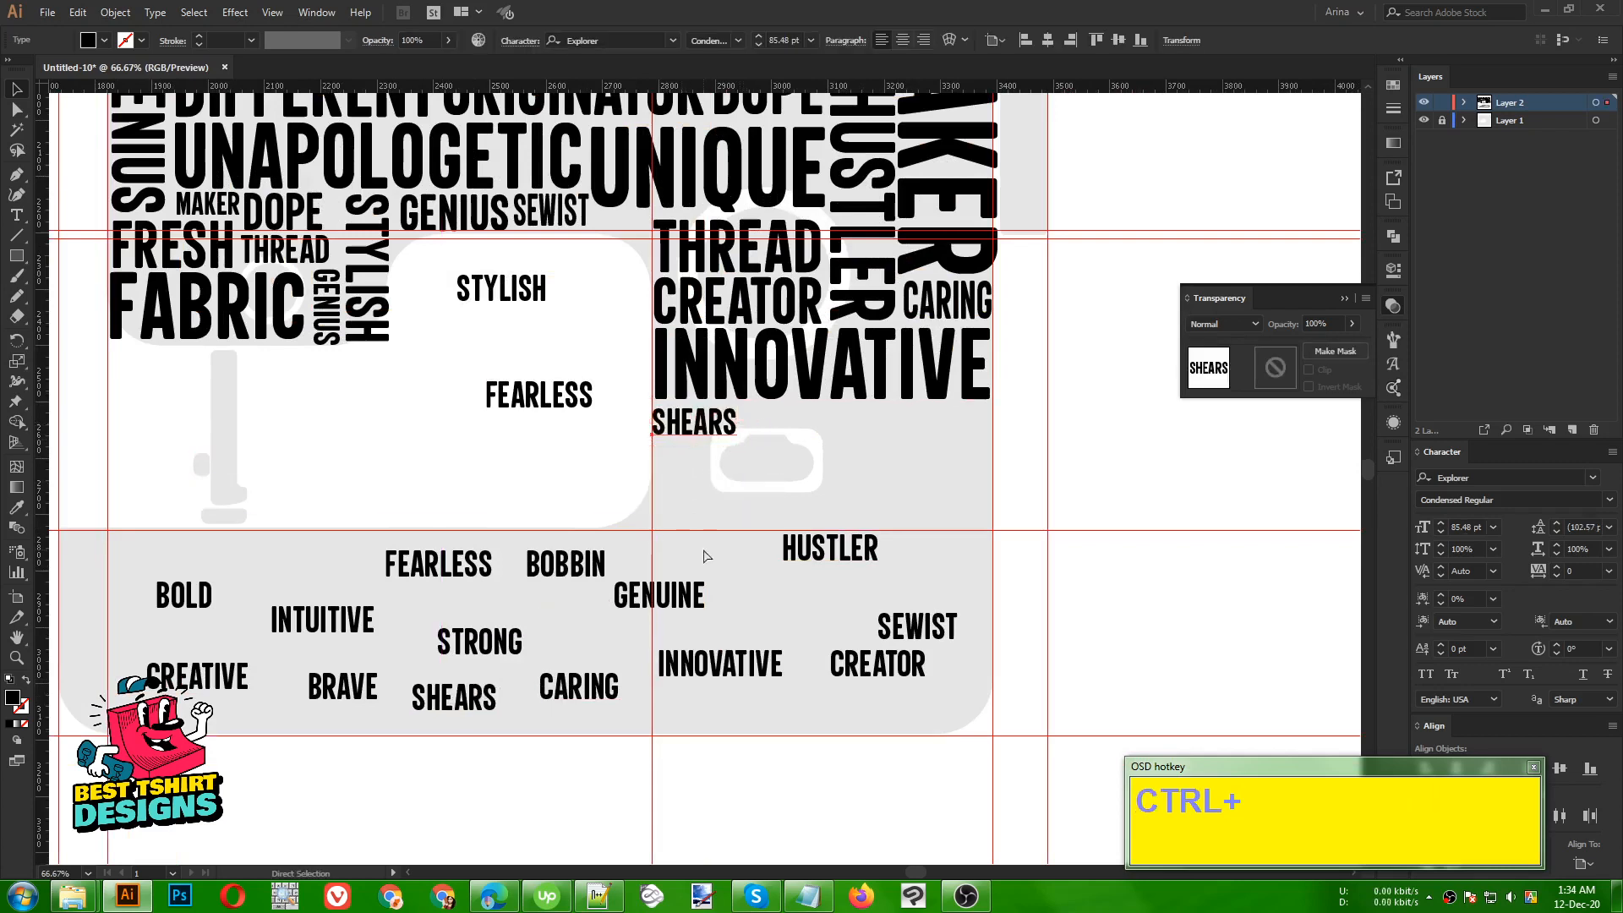
{"action": "key", "text": "ctrl+z"}
{"action": "left_click_drag", "start_coordinate": [476, 649], "coordinate": [998, 477]}
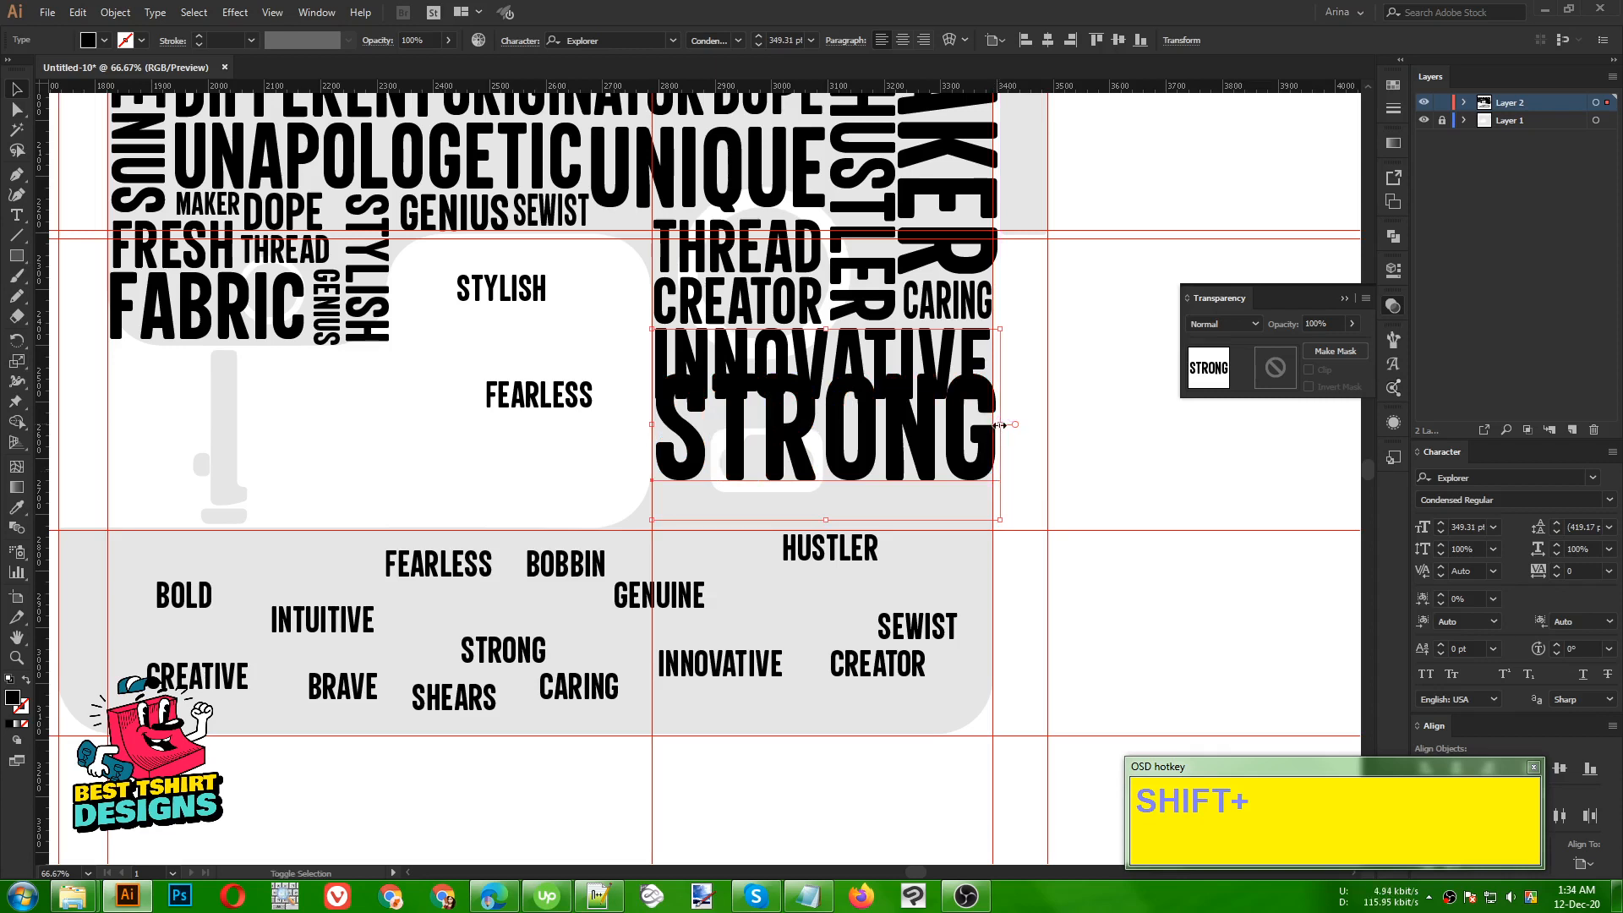
{"action": "left_click_drag", "start_coordinate": [1000, 424], "coordinate": [997, 425], "text": "shift"}
{"action": "key", "text": "shift+Down"}
{"action": "key", "text": "shift+Down"}
{"action": "key", "text": "shift+Down"}
{"action": "key", "text": "shift+Down"}
{"action": "key", "text": "shift+Down"}
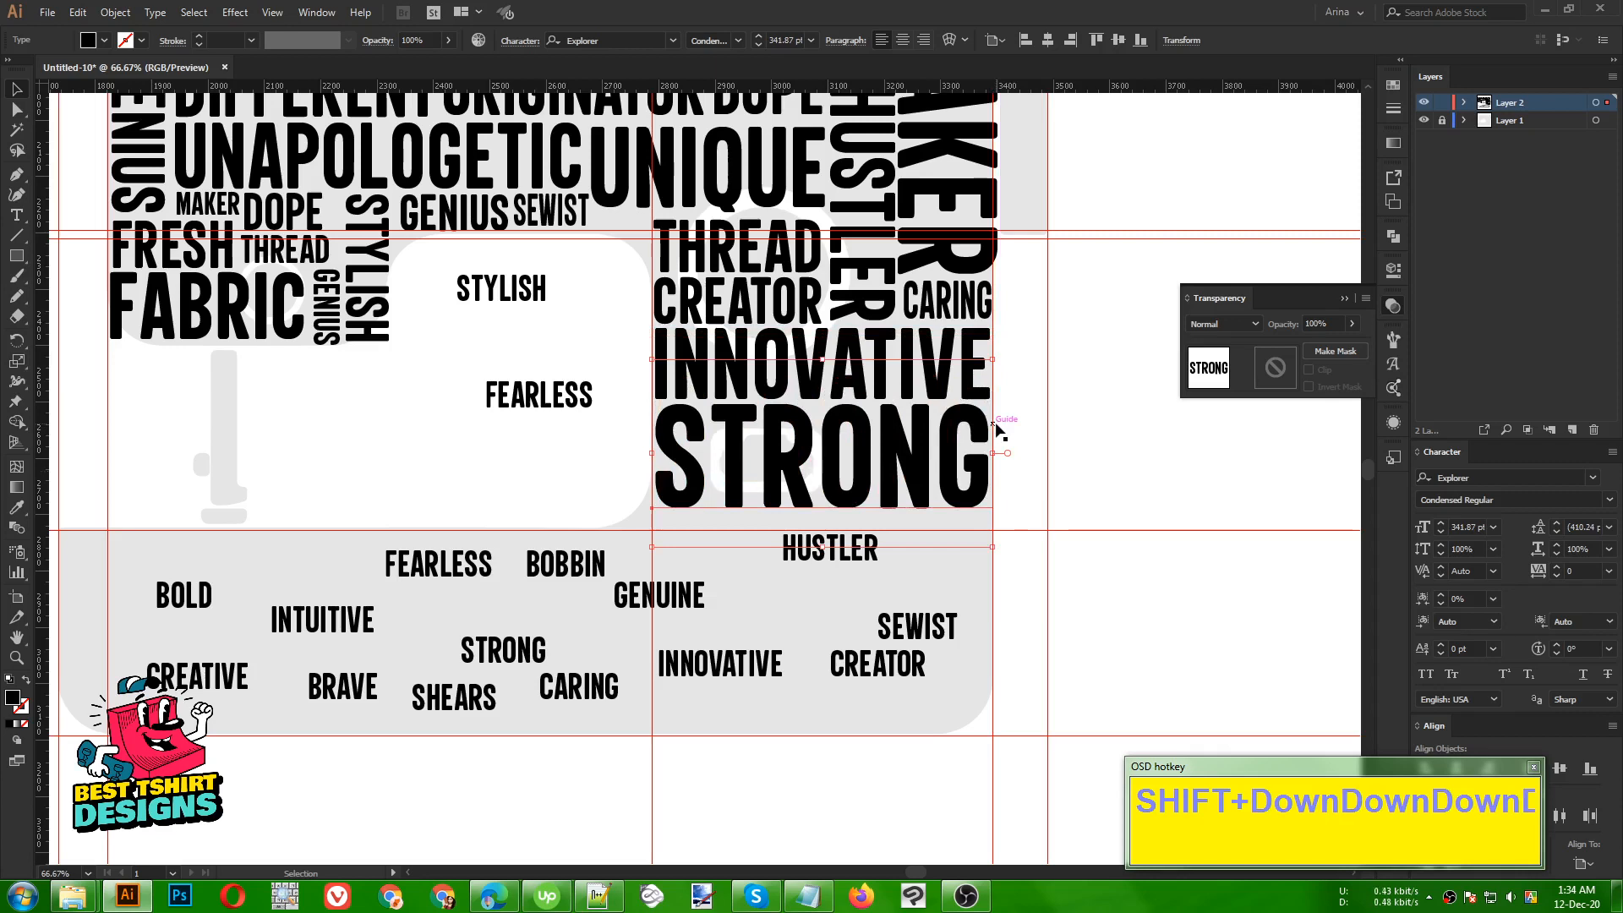
- Move SEWIST and CREATOR outside the silhouette beside the base, and park GENUINE and INNOVATIVE in the machine's opening
{"action": "scroll", "coordinate": [846, 490], "scroll_direction": "down", "scroll_amount": 1, "text": "alt"}
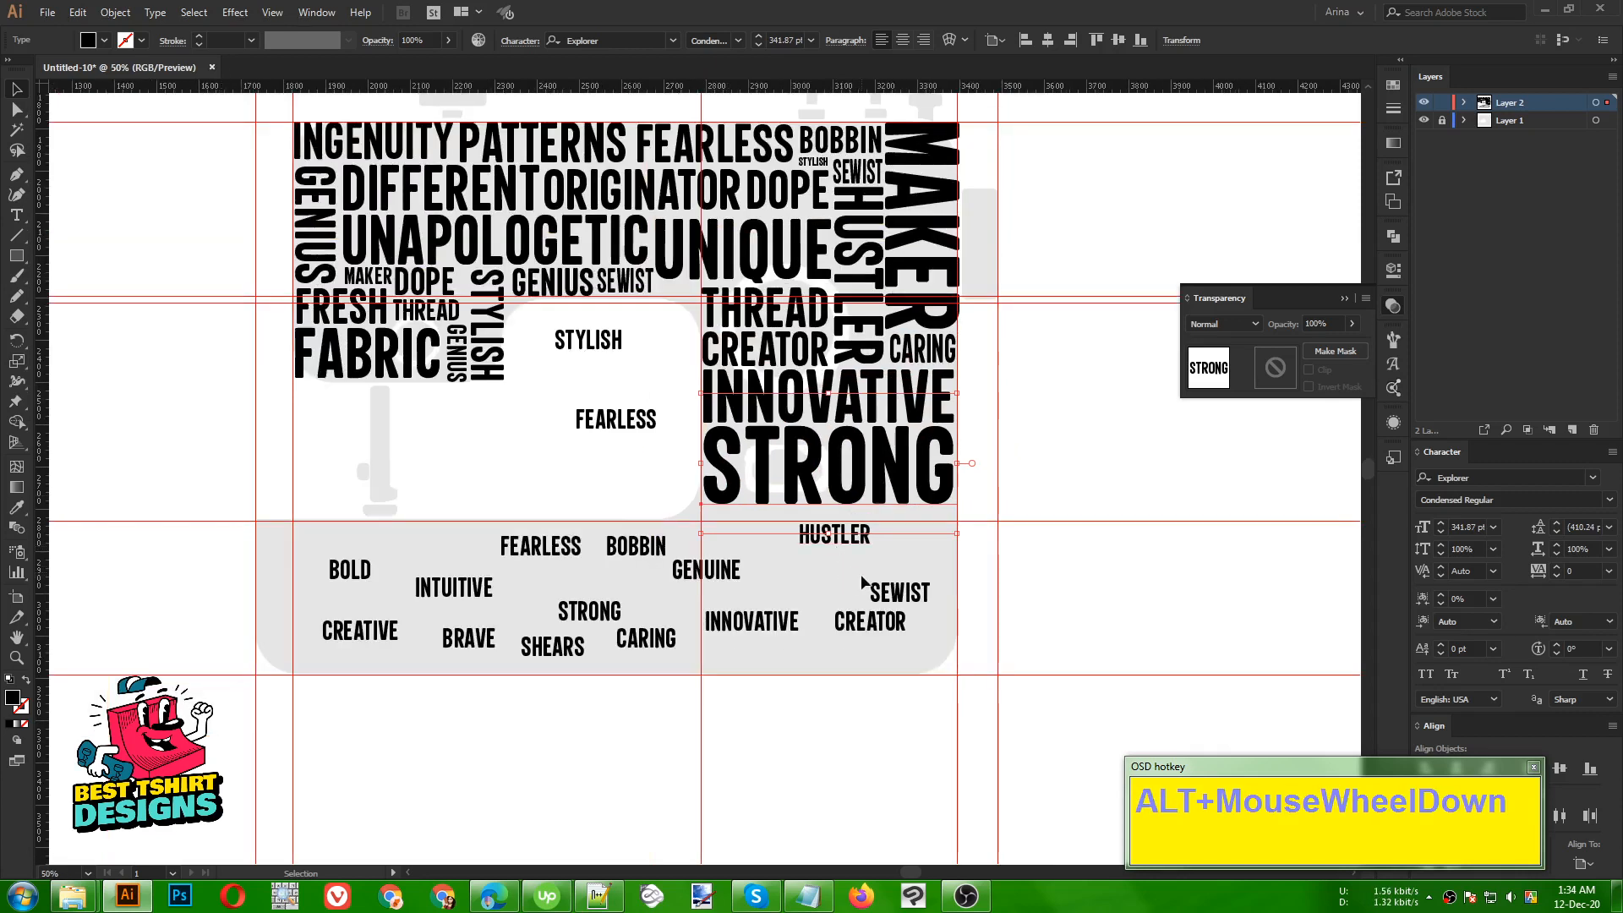
{"action": "left_click_drag", "start_coordinate": [862, 583], "coordinate": [897, 627]}
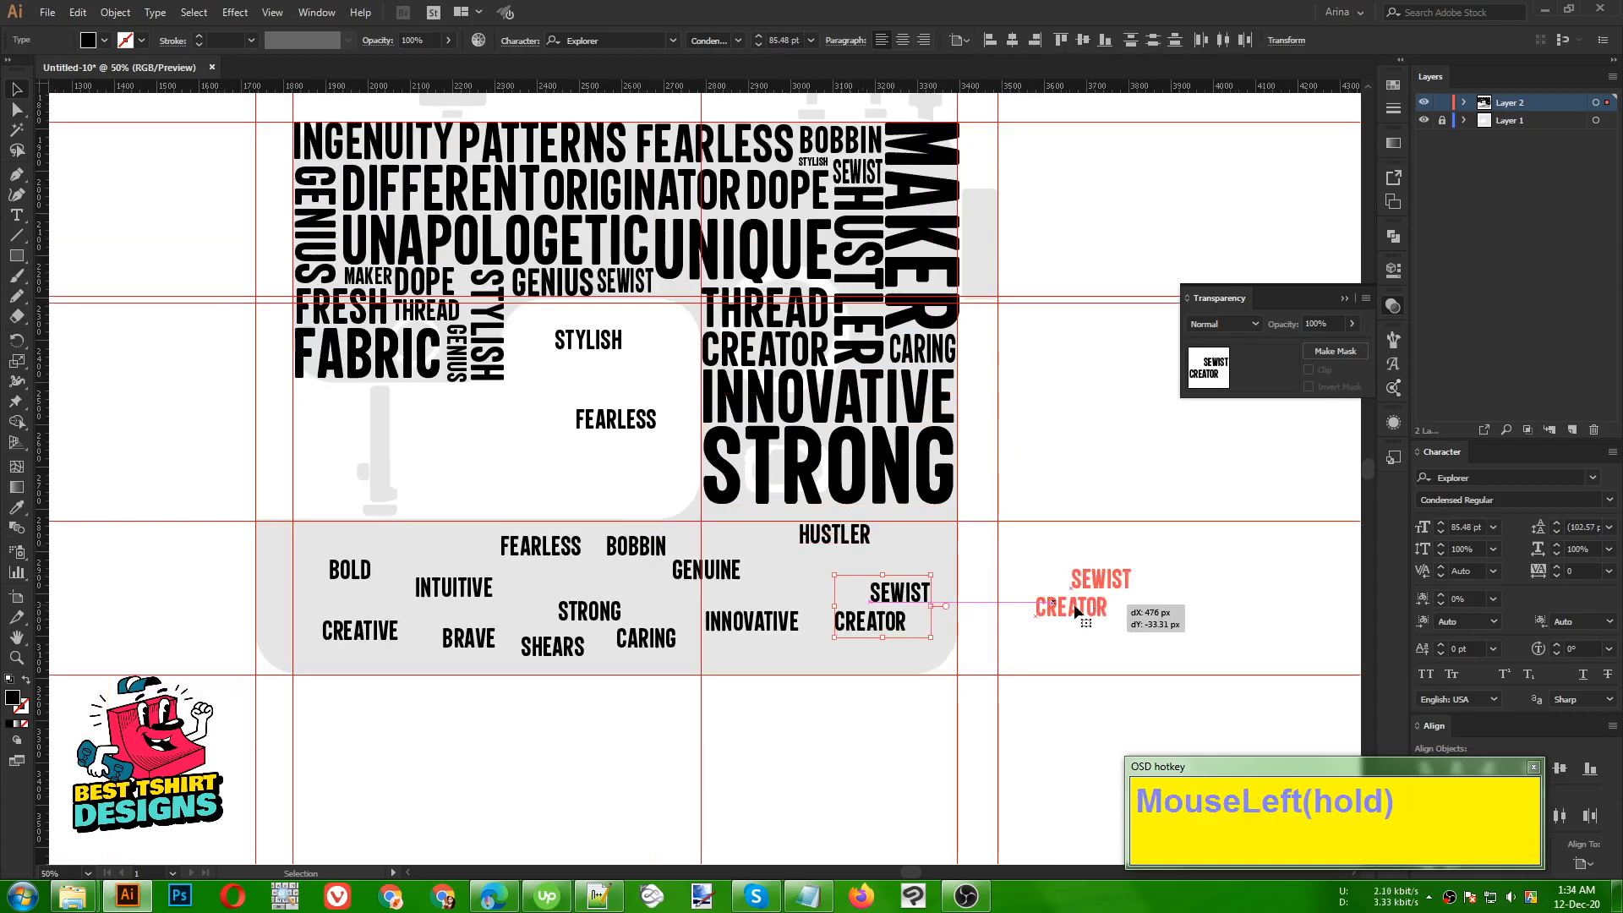
{"action": "left_click_drag", "start_coordinate": [1077, 612], "coordinate": [1078, 612]}
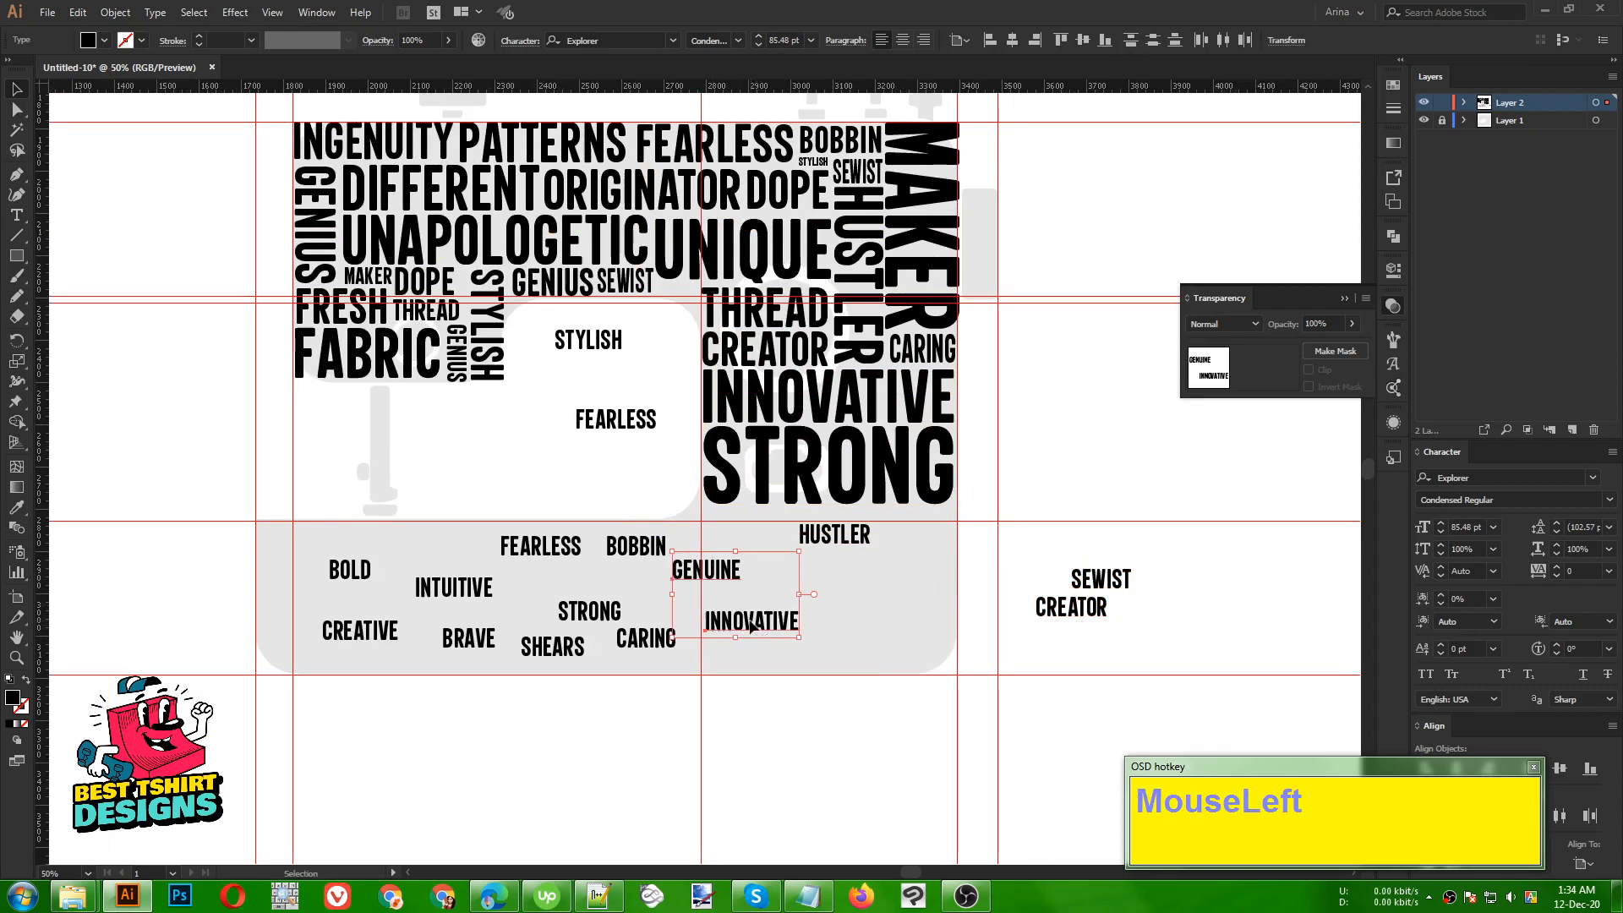
{"action": "left_click_drag", "start_coordinate": [751, 626], "coordinate": [510, 480]}
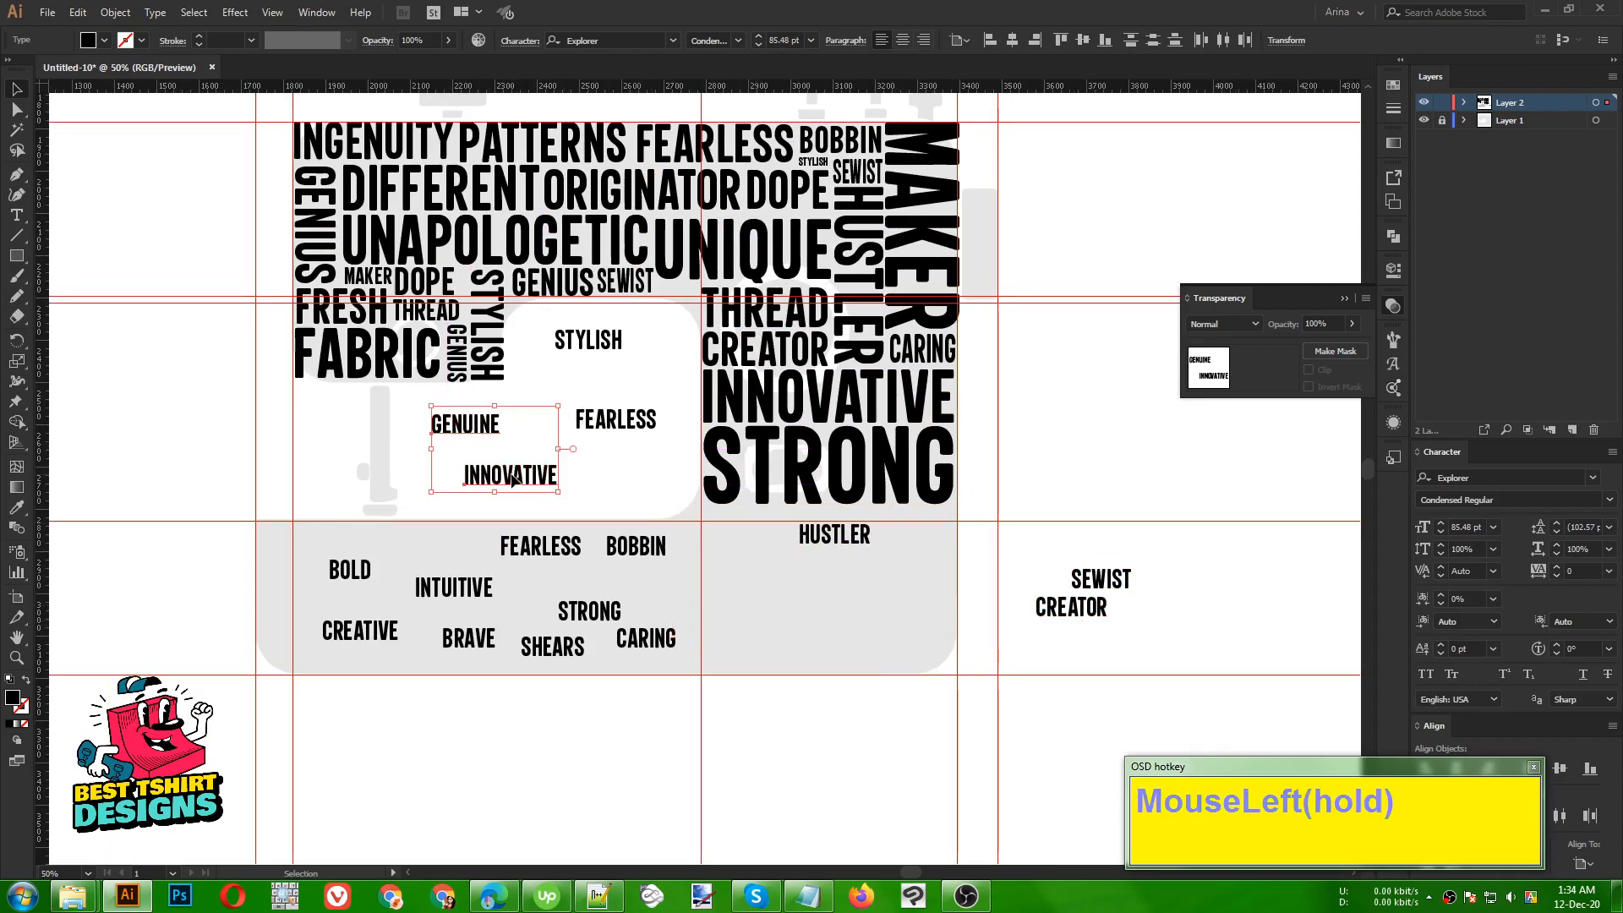
- Lock the guides
{"action": "right_click", "coordinate": [633, 526]}
{"action": "left_click", "coordinate": [553, 711]}
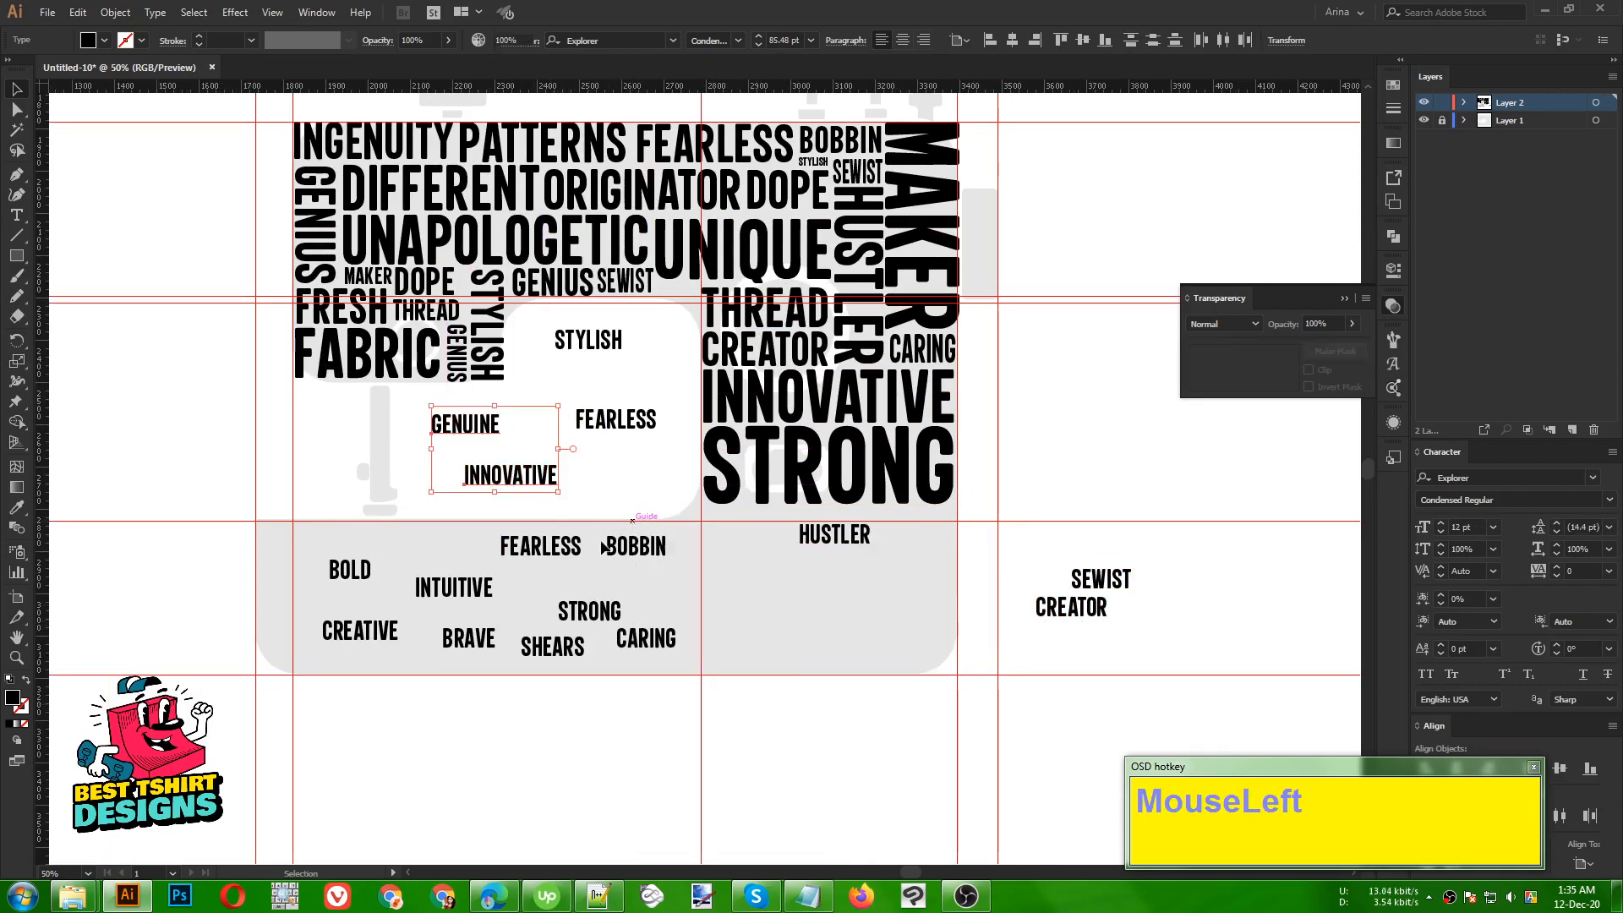
{"action": "right_click", "coordinate": [597, 525]}
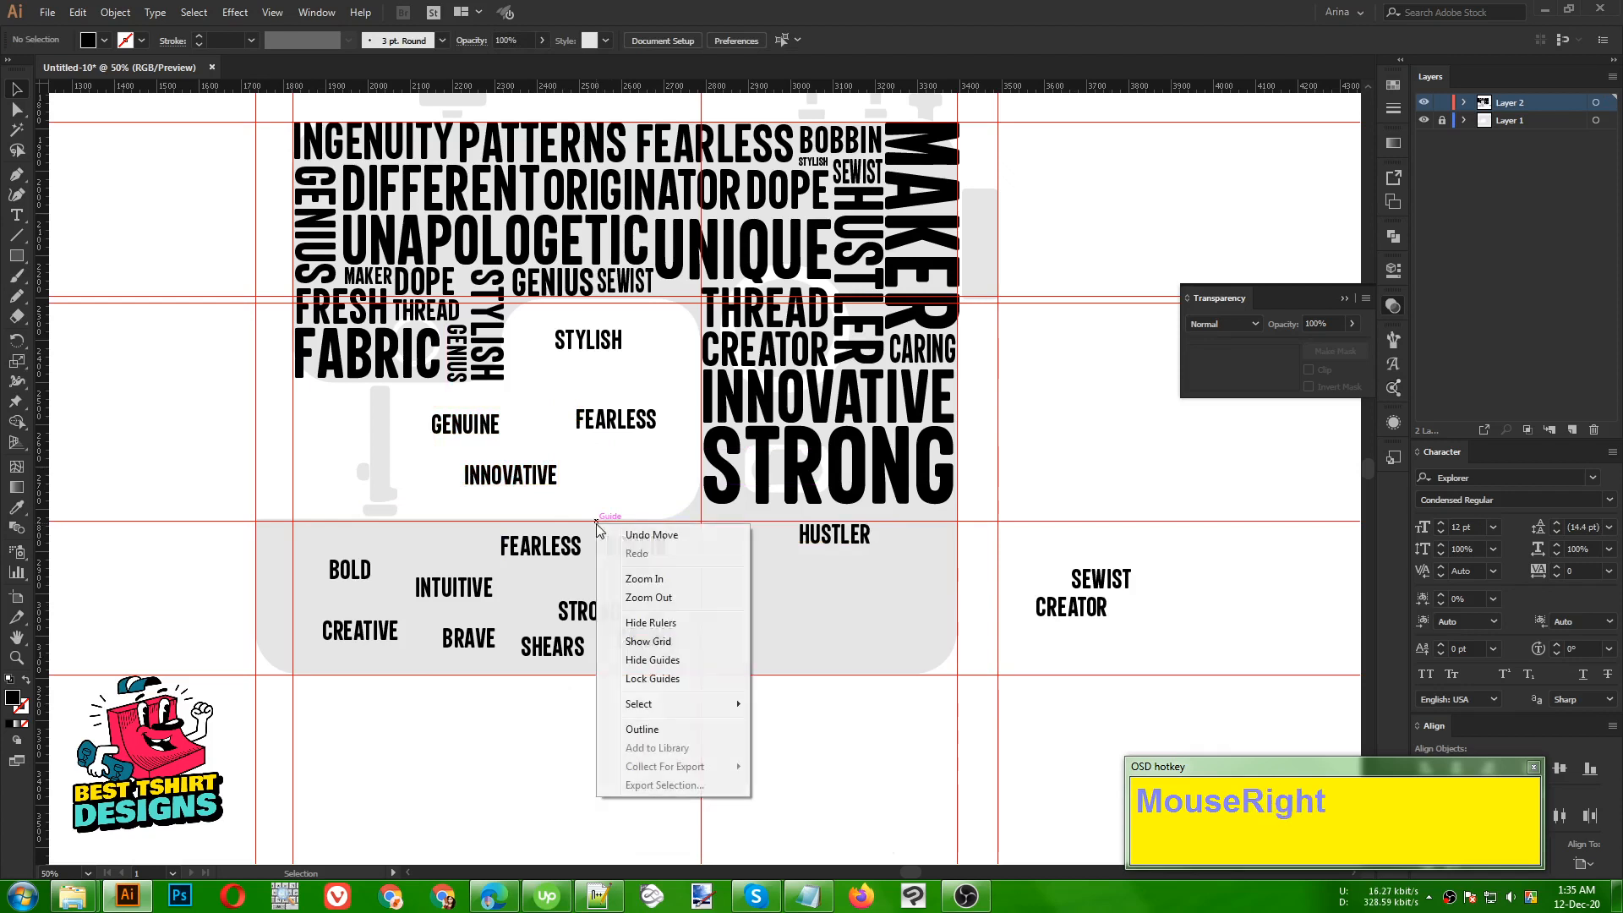
{"action": "left_click", "coordinate": [652, 679]}
- Park BOBBIN and FEARLESS in the machine's opening, and move STRONG, SHEARS, CARING, INTUITIVE and BRAVE below the base
{"action": "left_click_drag", "start_coordinate": [652, 551], "coordinate": [644, 499]}
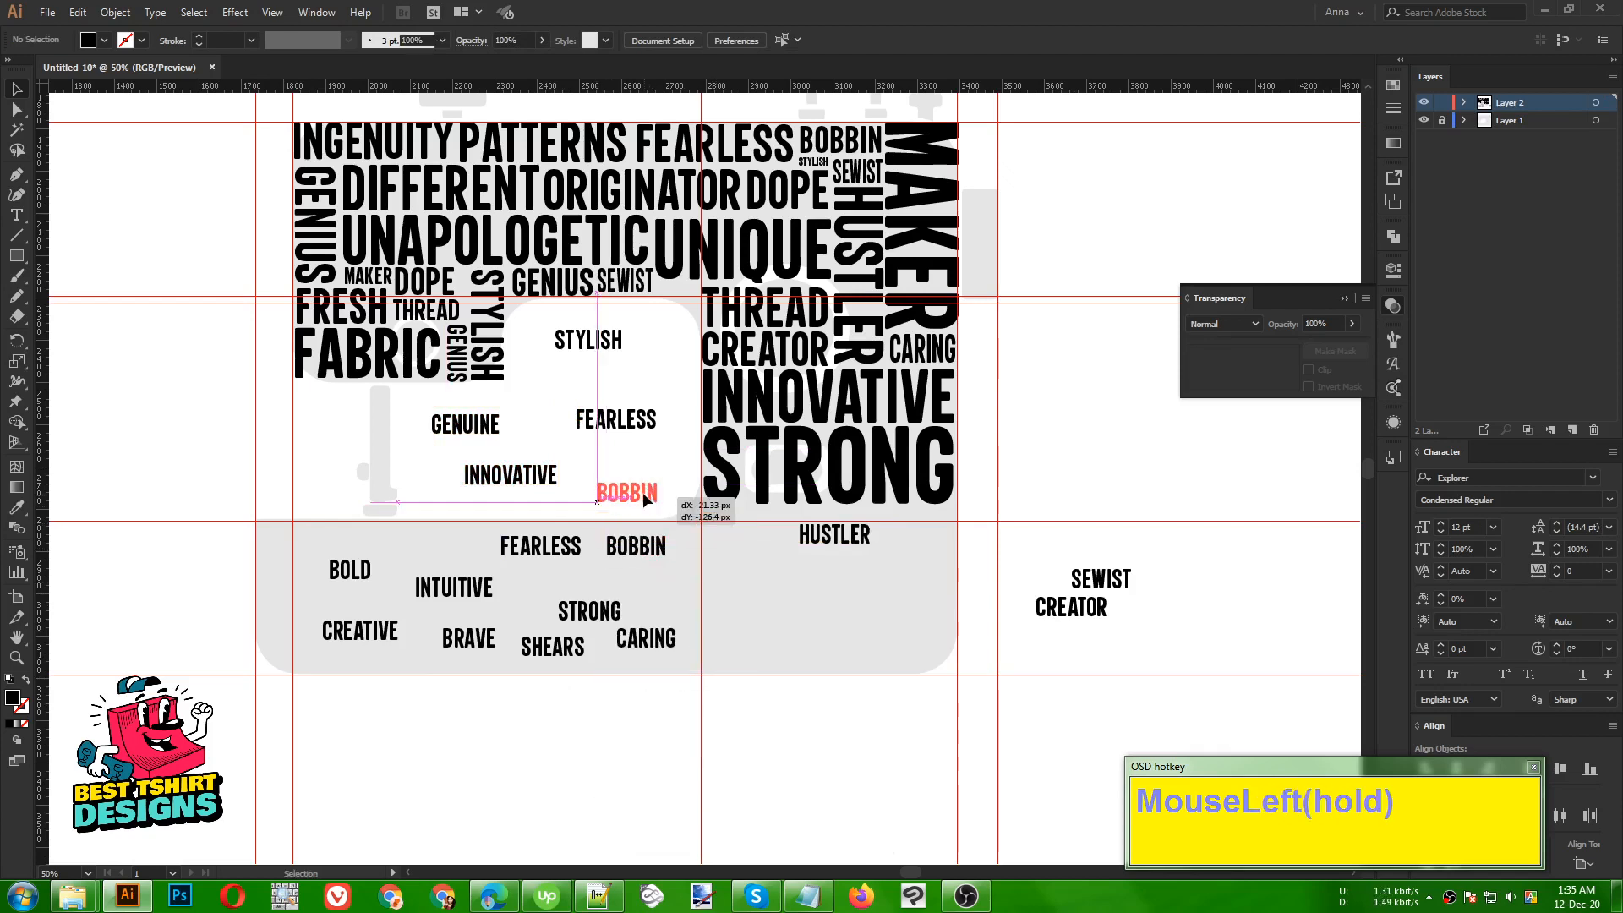
{"action": "left_click_drag", "start_coordinate": [546, 545], "coordinate": [403, 459]}
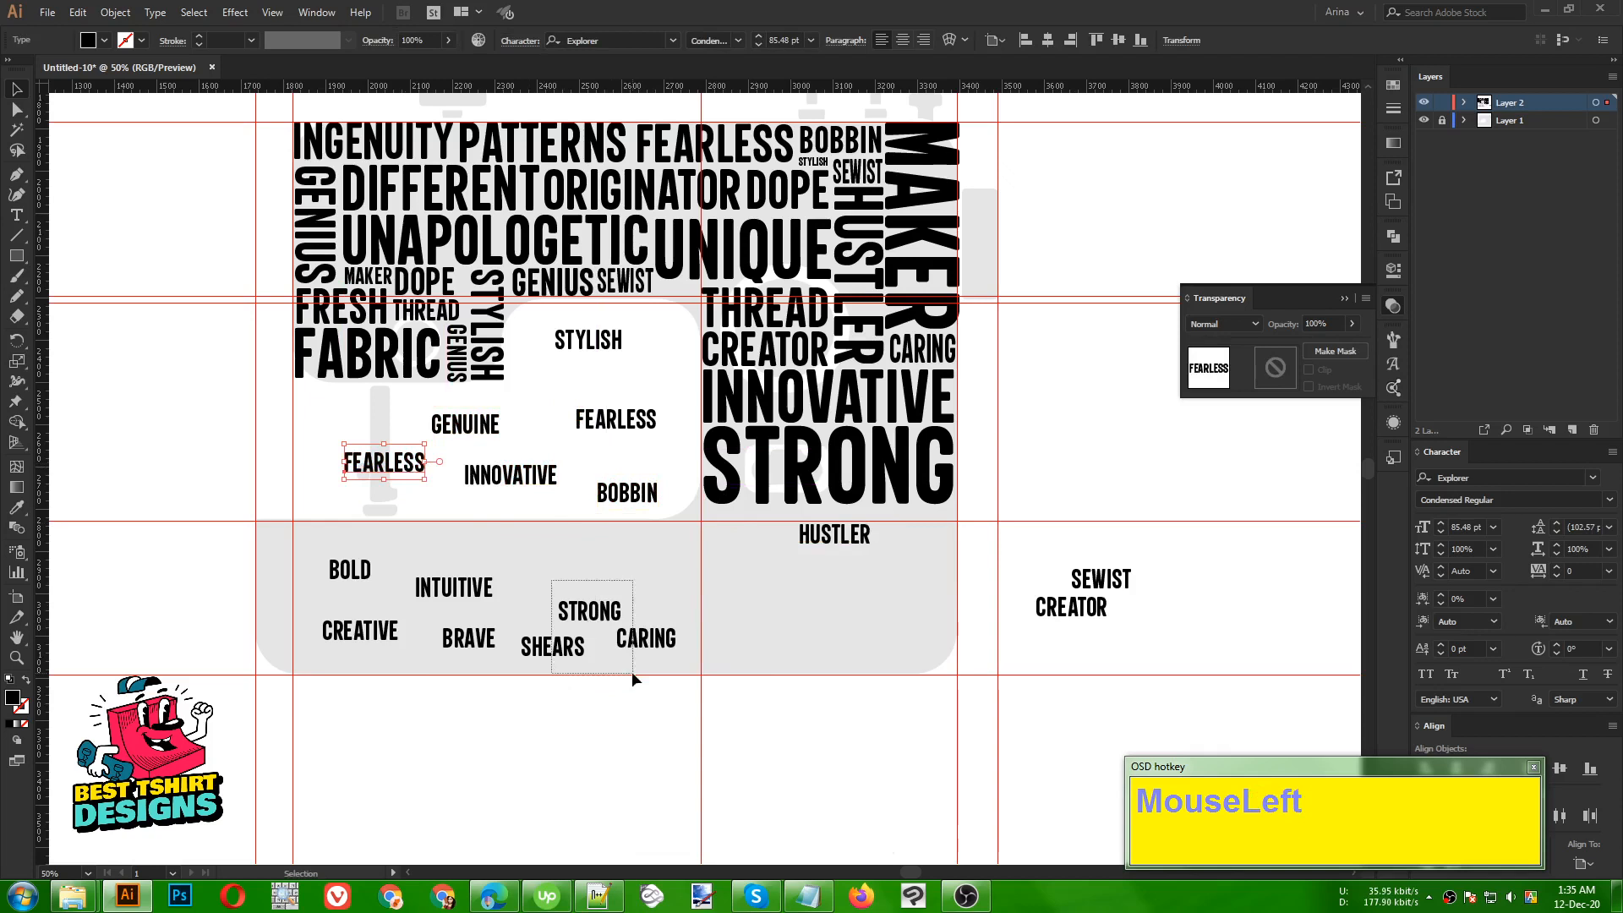
{"action": "left_click_drag", "start_coordinate": [632, 674], "coordinate": [634, 674]}
{"action": "left_click_drag", "start_coordinate": [637, 639], "coordinate": [623, 754]}
{"action": "left_click_drag", "start_coordinate": [455, 669], "coordinate": [422, 754]}
- Move BOLD below the base and enlarge CREATIVE to 329.04 pt, resting on the base's lower guide
{"action": "left_click_drag", "start_coordinate": [352, 578], "coordinate": [348, 575]}
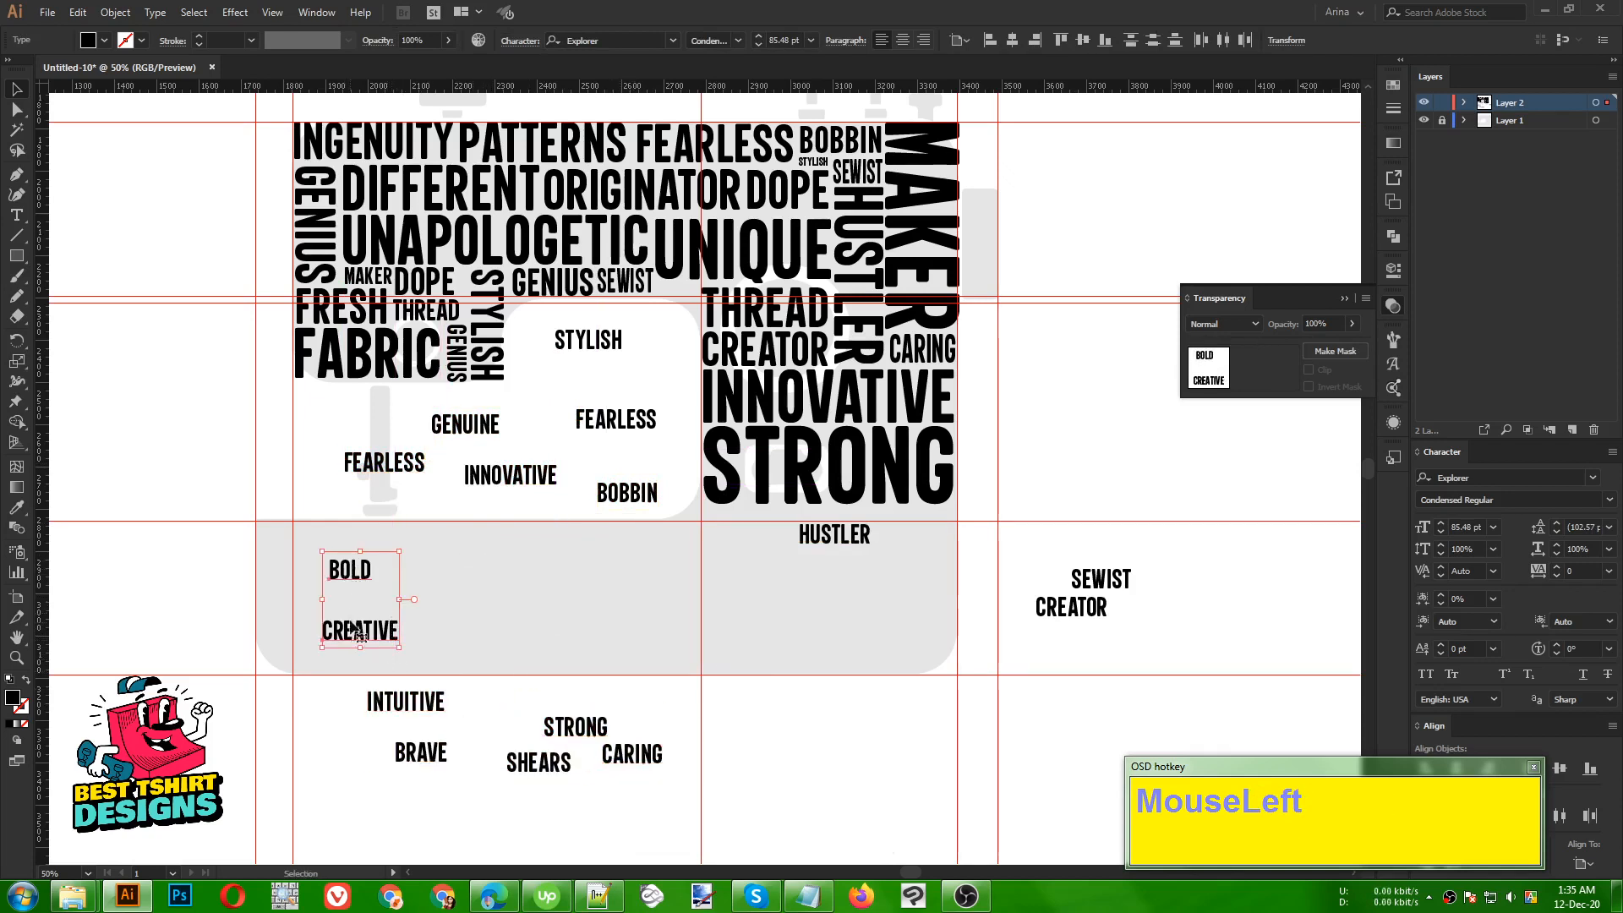
{"action": "left_click_drag", "start_coordinate": [357, 632], "coordinate": [567, 648]}
{"action": "left_click", "coordinate": [449, 810]}
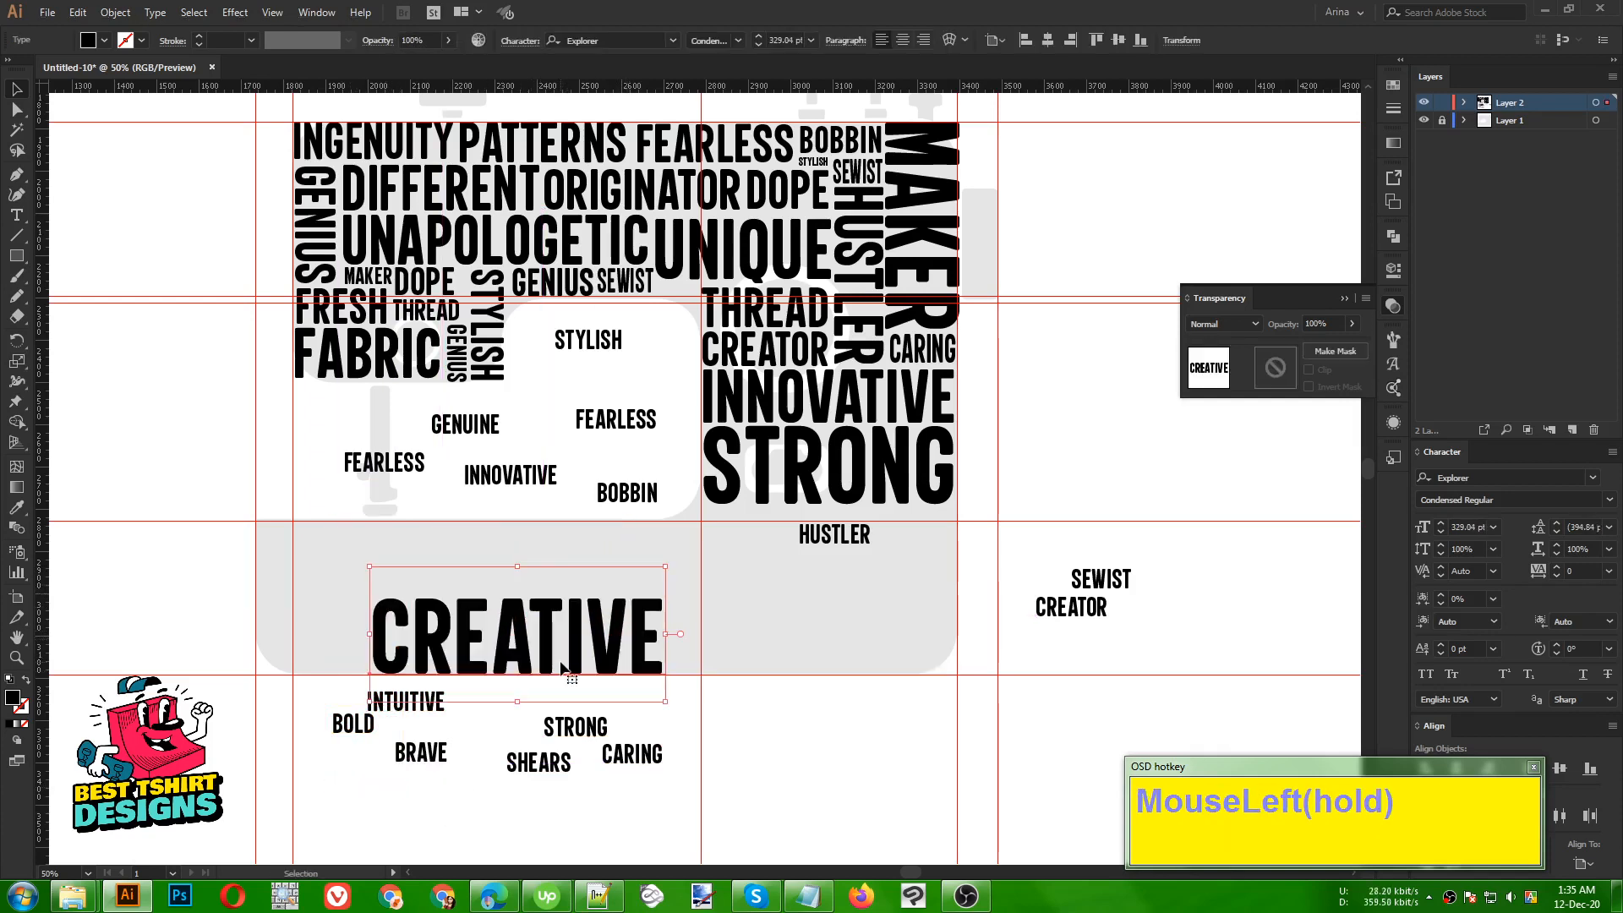
- Place a copy of BOLD rotated 90° clockwise at 311.67 pt against the base's left edge, filling its height
{"action": "left_click", "coordinate": [366, 725]}
{"action": "left_click_drag", "start_coordinate": [358, 728], "coordinate": [314, 695]}
{"action": "left_click_drag", "start_coordinate": [312, 629], "coordinate": [284, 575]}
{"action": "left_click_drag", "start_coordinate": [335, 640], "coordinate": [363, 679]}
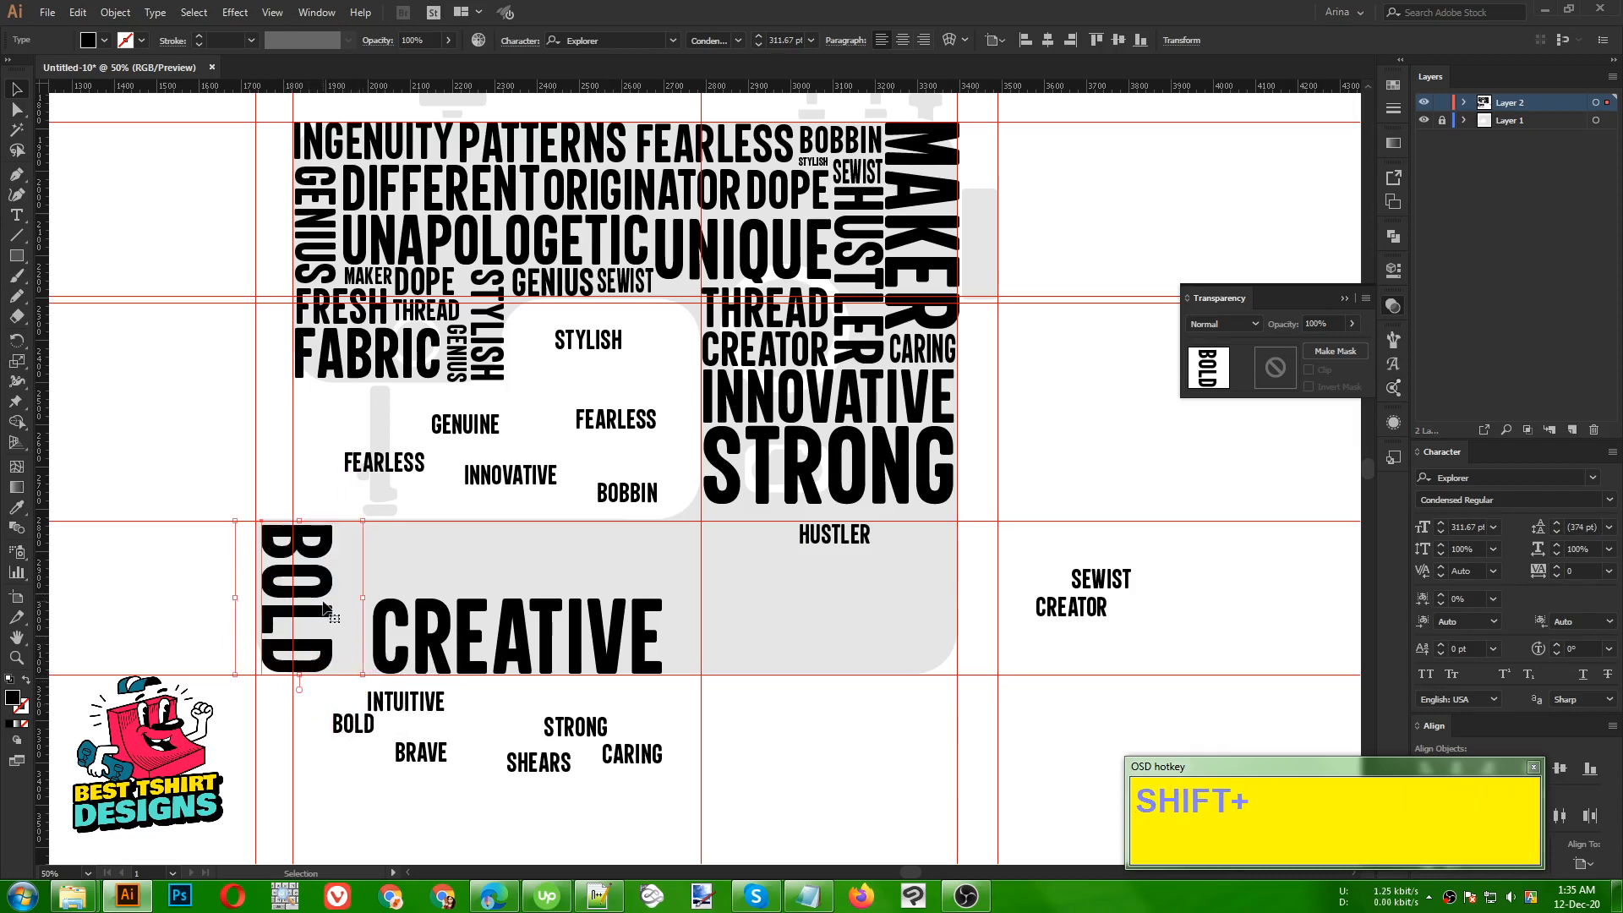
{"action": "left_click_drag", "start_coordinate": [323, 603], "coordinate": [317, 600]}
{"action": "left_click", "coordinate": [429, 582]}
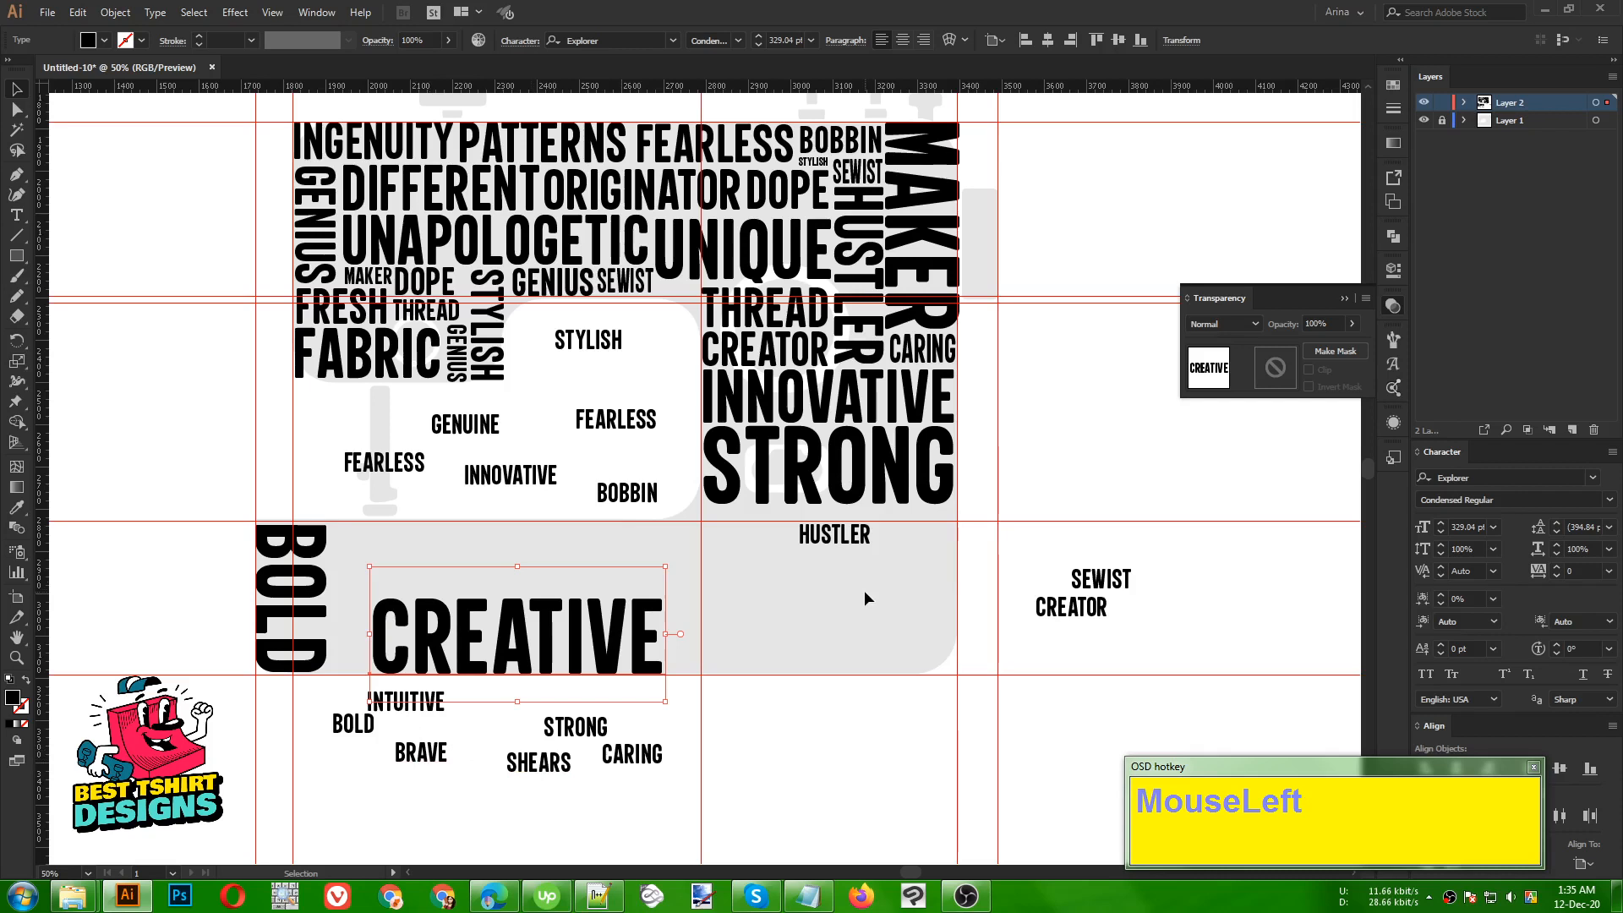
- Place a copy of HUSTLER beside BOLD at 183.19 pt, rotated to read upward and filling the base's height
{"action": "left_click_drag", "start_coordinate": [848, 549], "coordinate": [394, 682]}
{"action": "scroll", "coordinate": [304, 592], "scroll_direction": "up", "scroll_amount": 1}
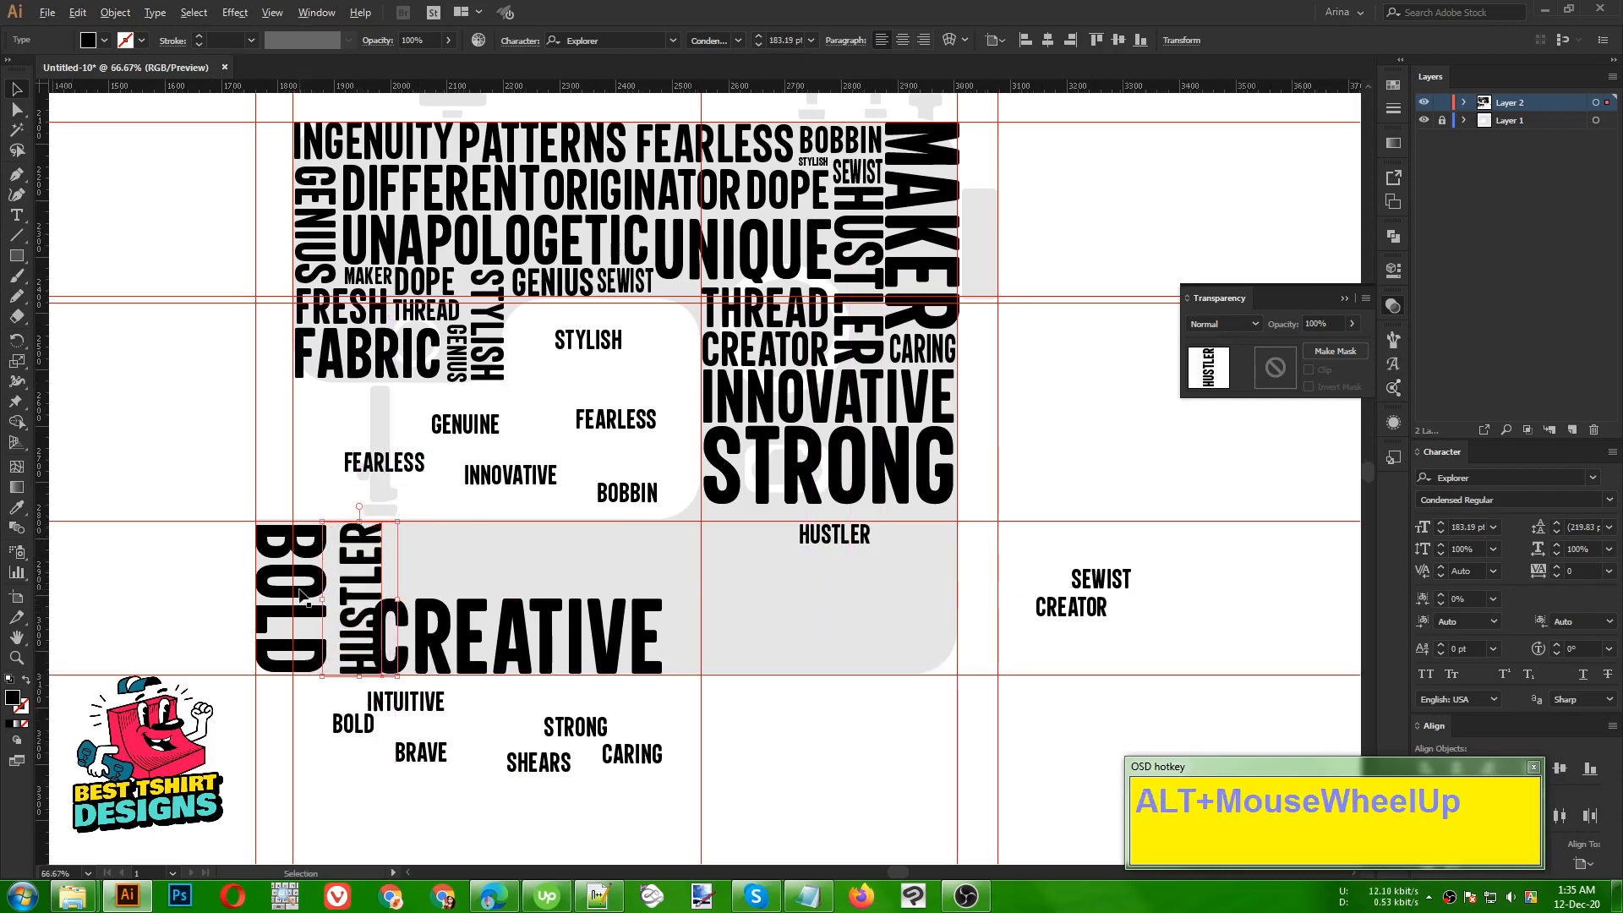
{"action": "key", "text": "Left"}
{"action": "key", "text": "Up"}
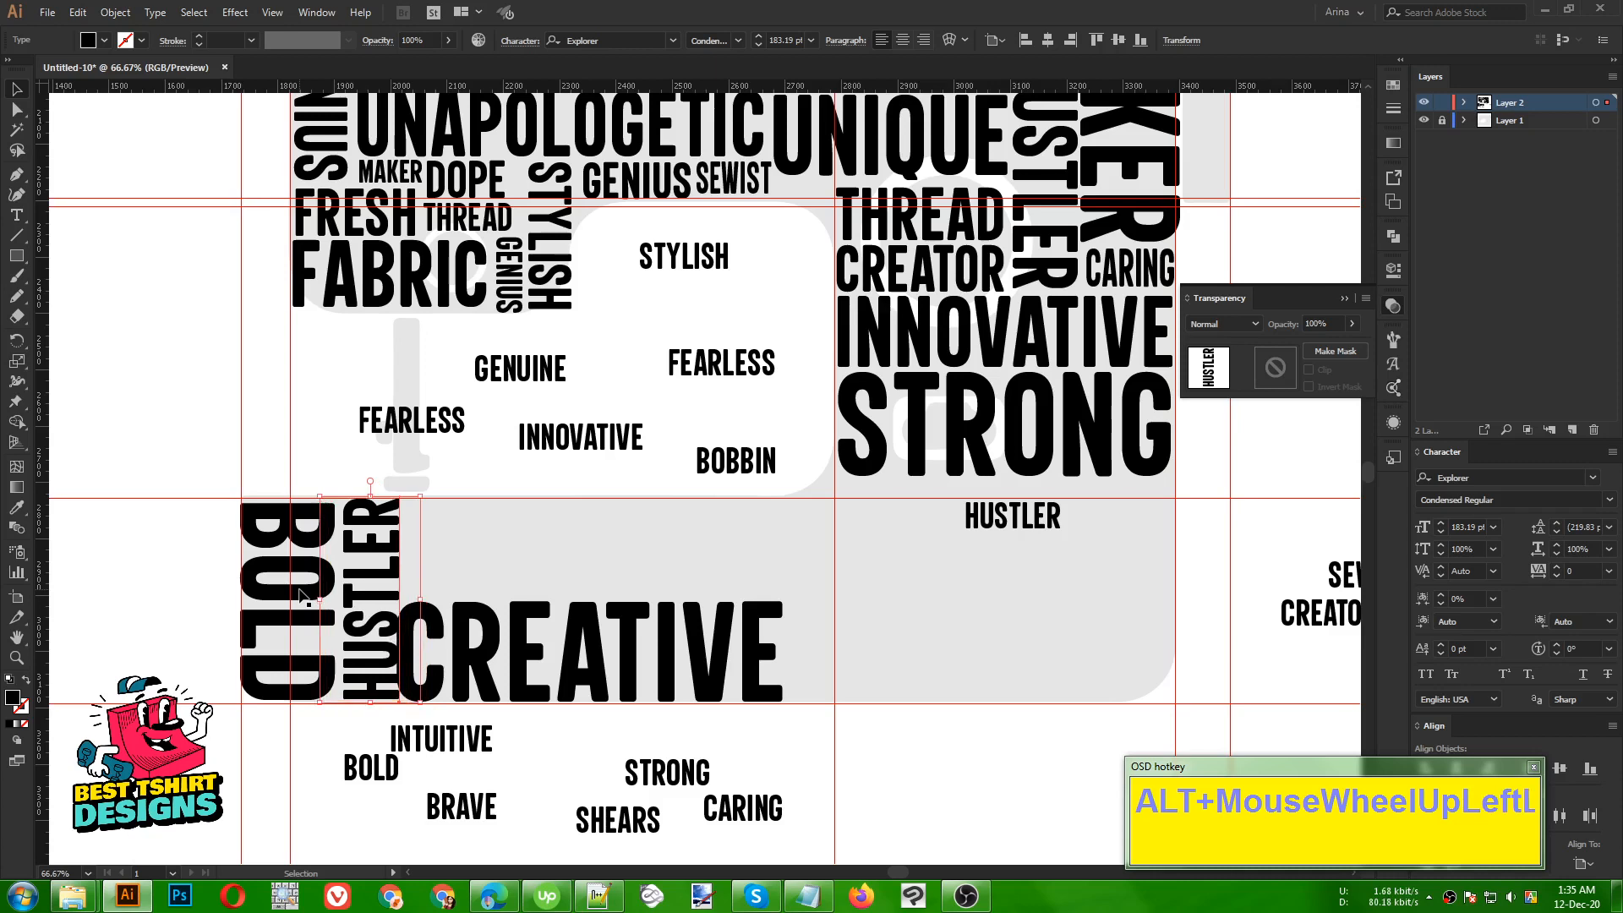
{"action": "key", "text": "Left"}
{"action": "key", "text": "Right"}
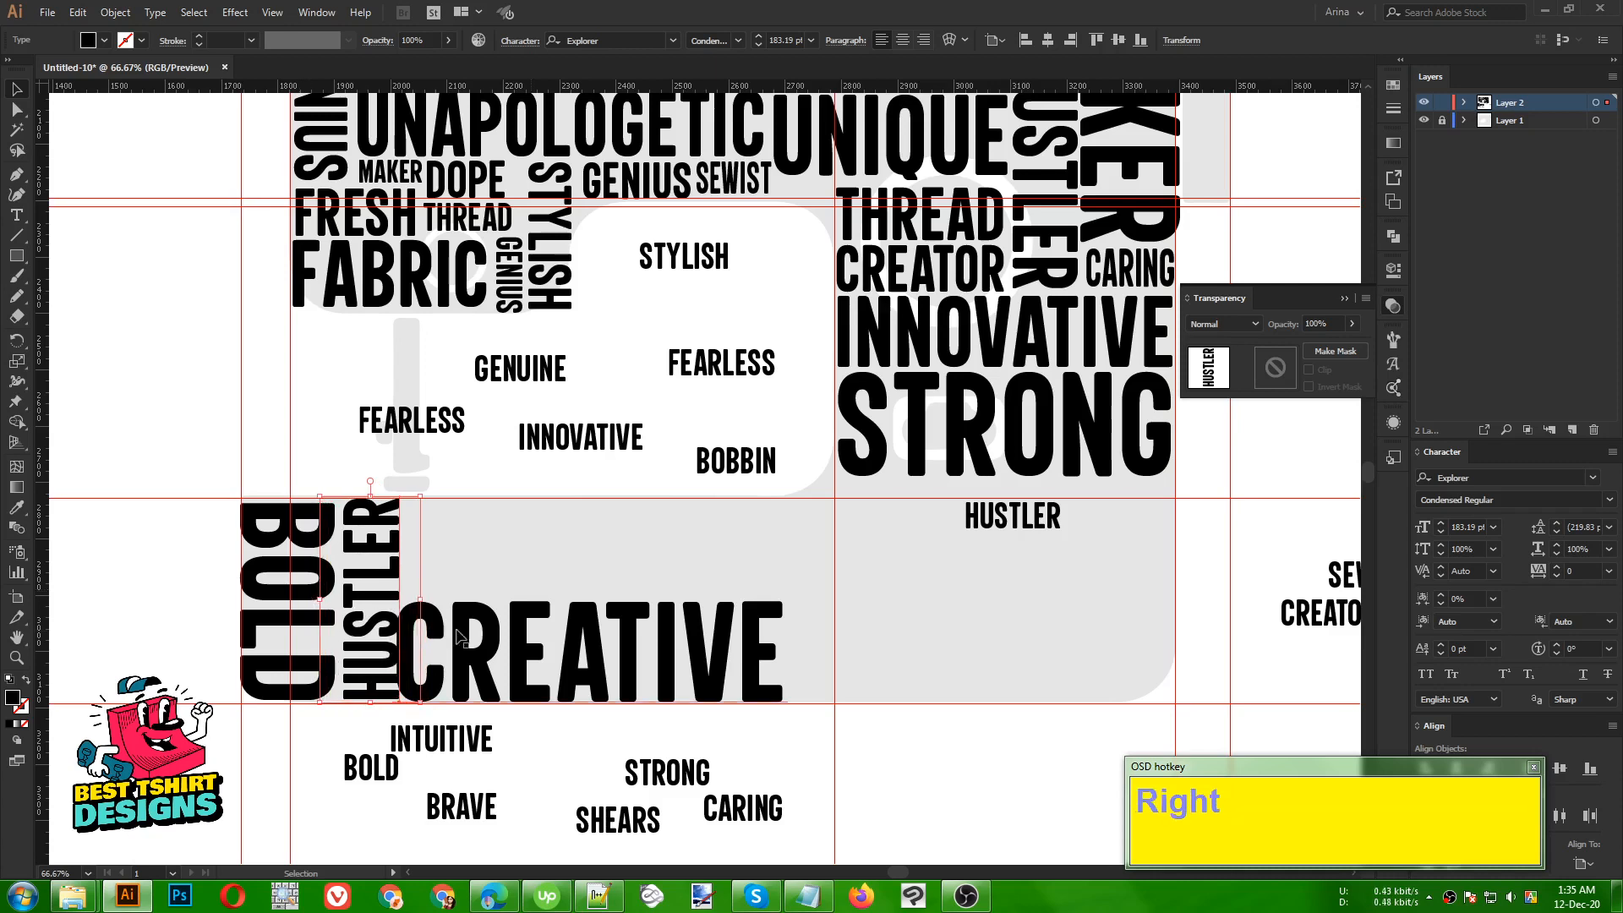
- Nudge CREATIVE to the right so it clears the vertical HUSTLER
{"action": "left_click", "coordinate": [595, 644]}
{"action": "key", "text": "Right"}
{"action": "key", "text": "Right"}
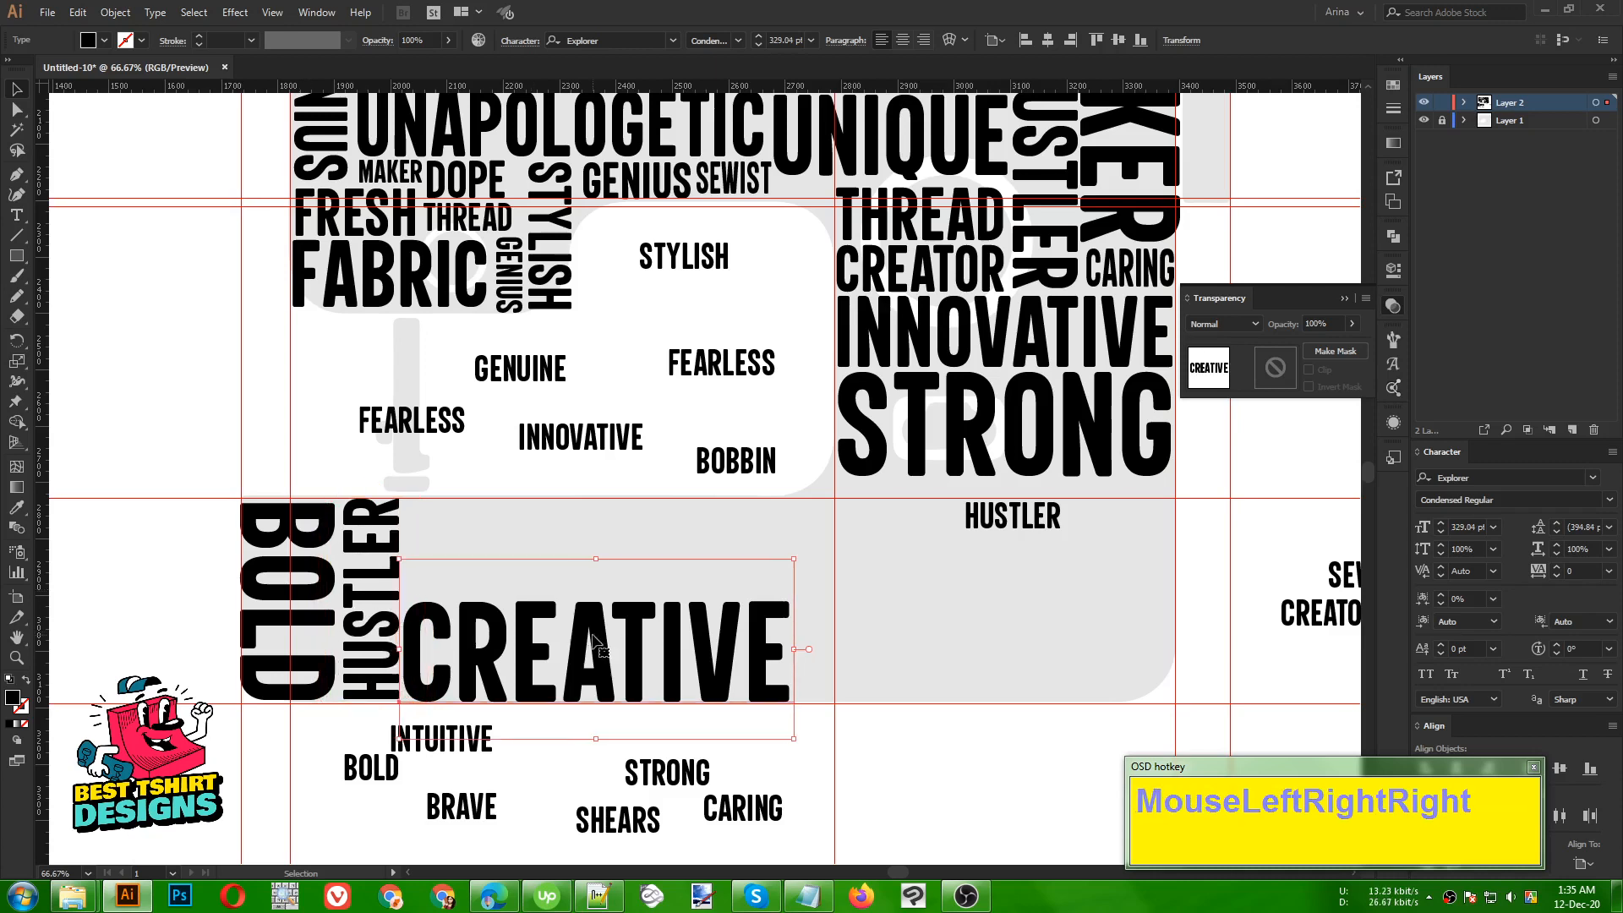
{"action": "left_click", "coordinate": [572, 535]}
- Move CREATOR into the base's lower-right corner and enlarge it to 151.42 pt
{"action": "scroll", "coordinate": [561, 533], "scroll_direction": "down", "scroll_amount": 1}
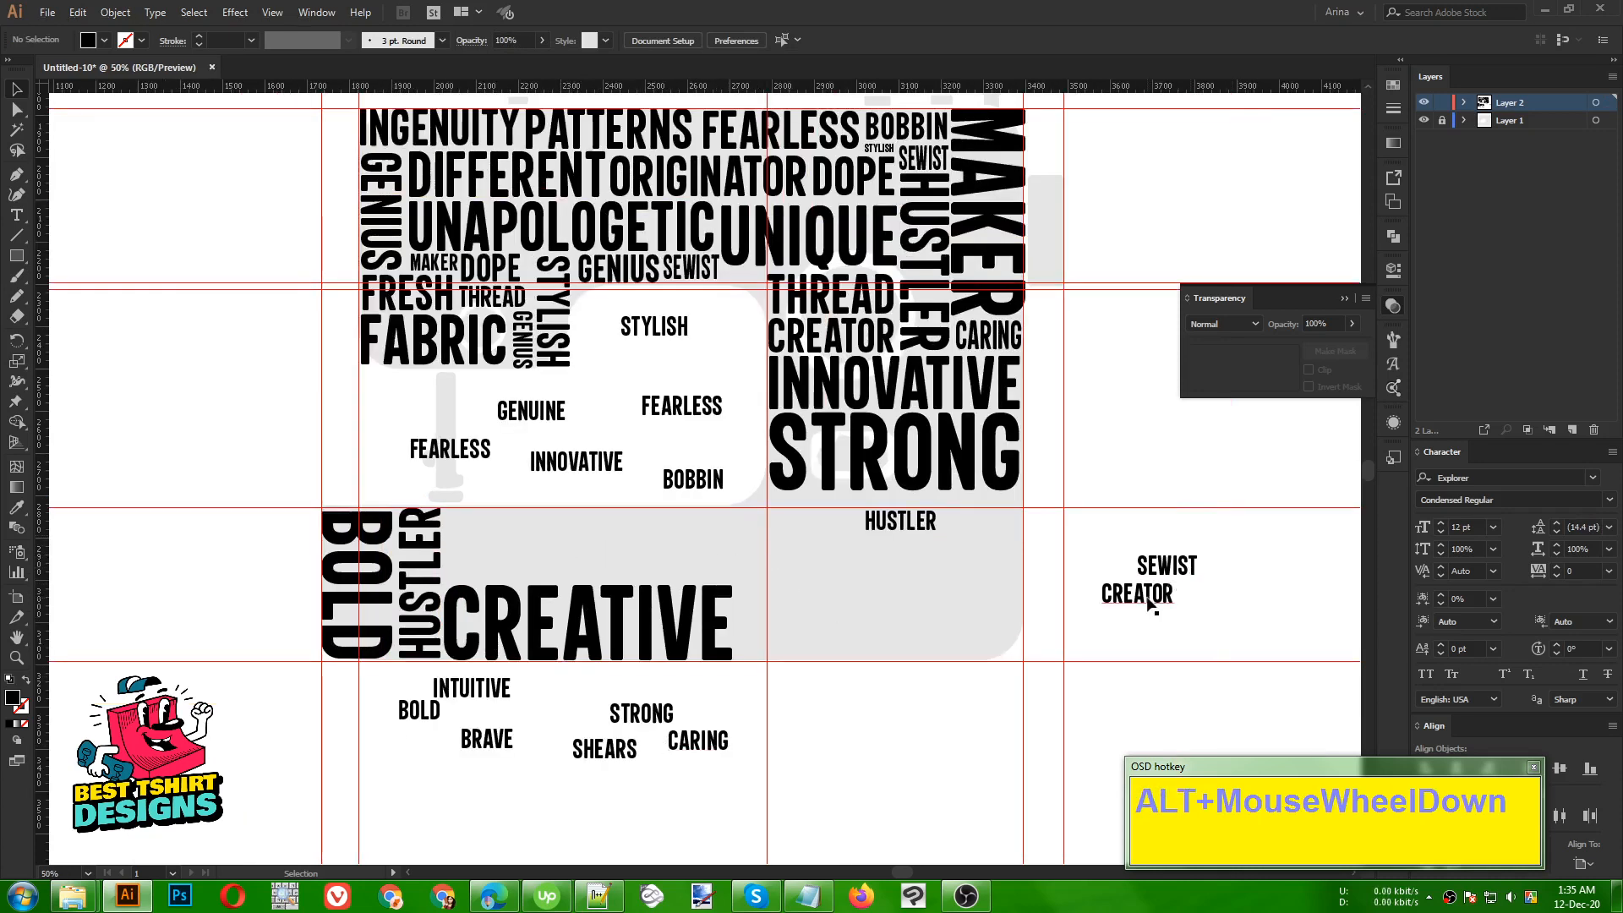
{"action": "left_click_drag", "start_coordinate": [1150, 602], "coordinate": [872, 583]}
{"action": "left_click_drag", "start_coordinate": [866, 581], "coordinate": [980, 644]}
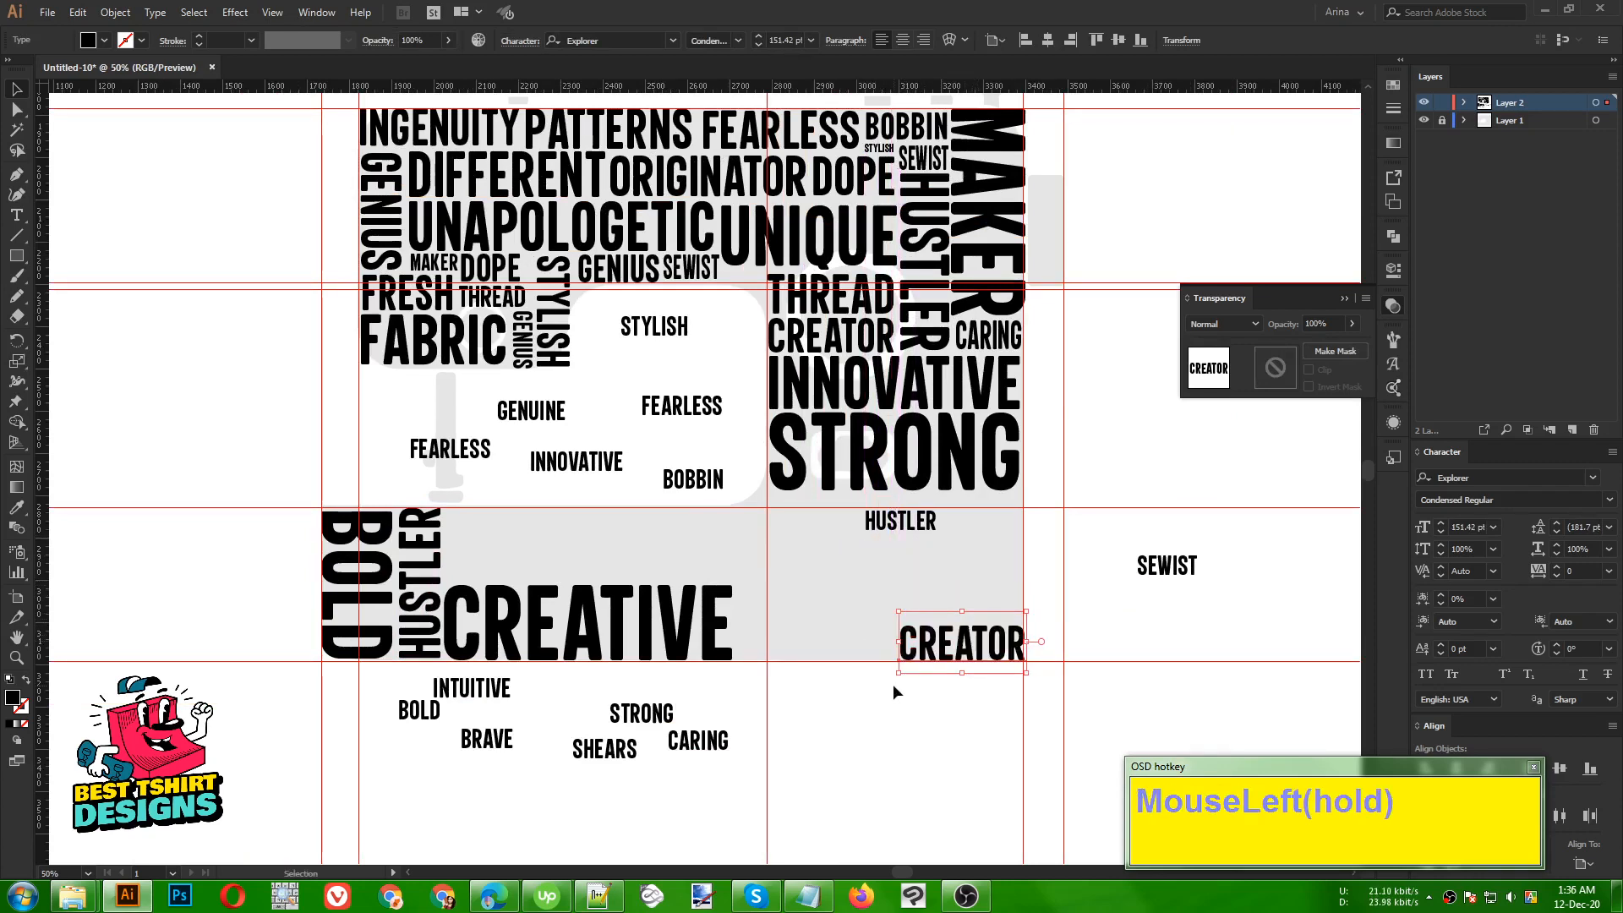
{"action": "left_click", "coordinate": [620, 387]}
{"action": "left_click_drag", "start_coordinate": [575, 250], "coordinate": [660, 555]}
{"action": "key", "text": "ctrl+z"}
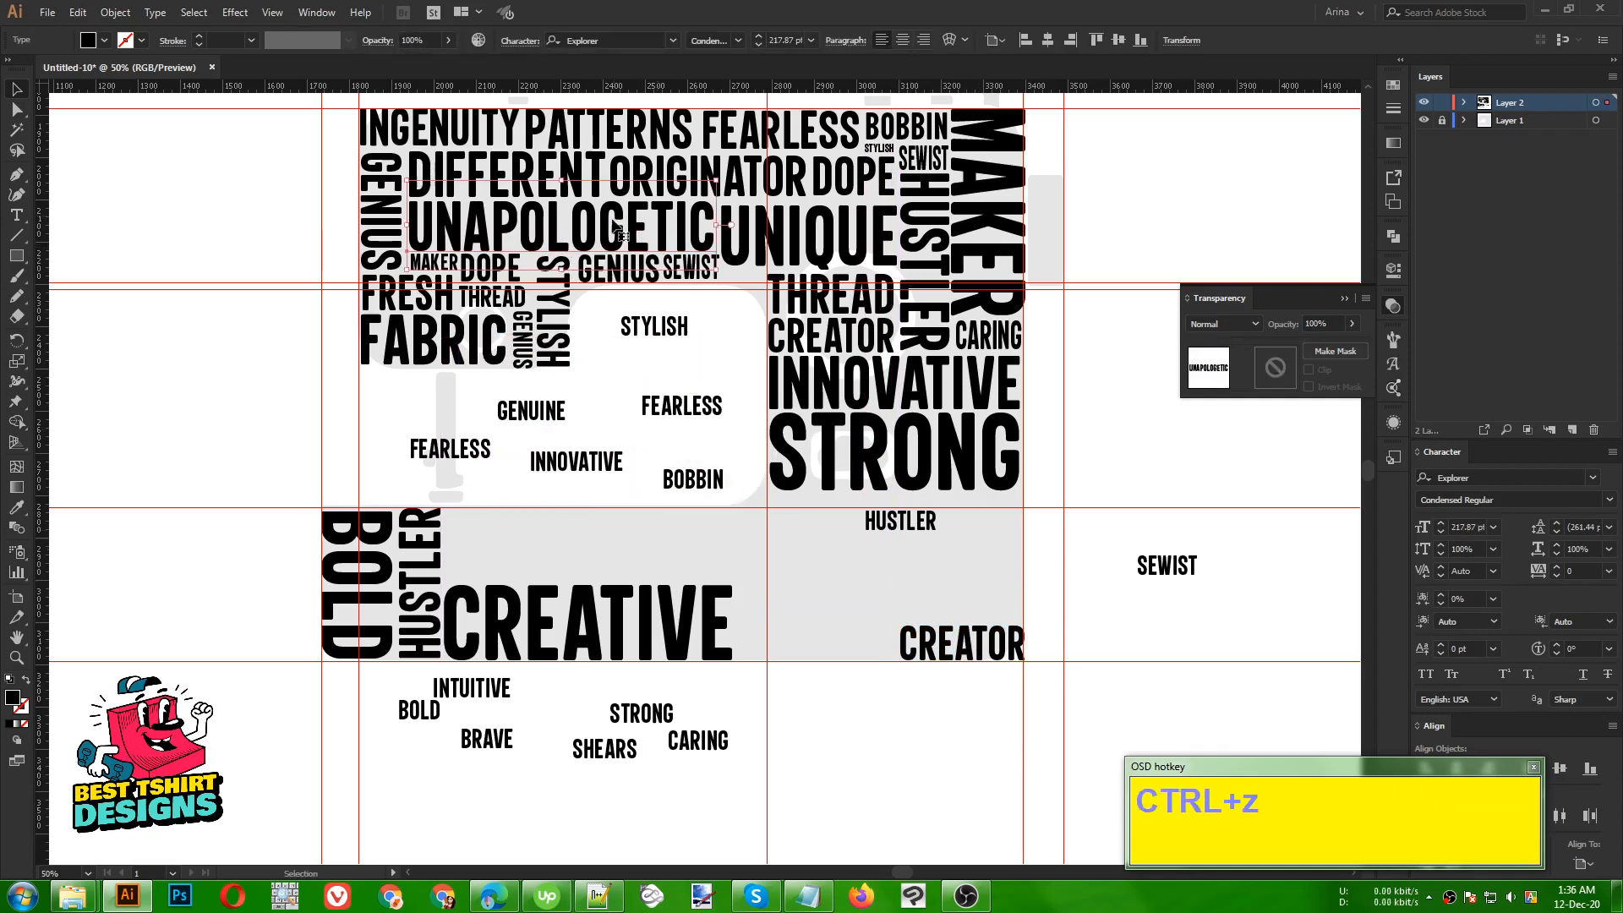
{"action": "left_click", "coordinate": [744, 174]}
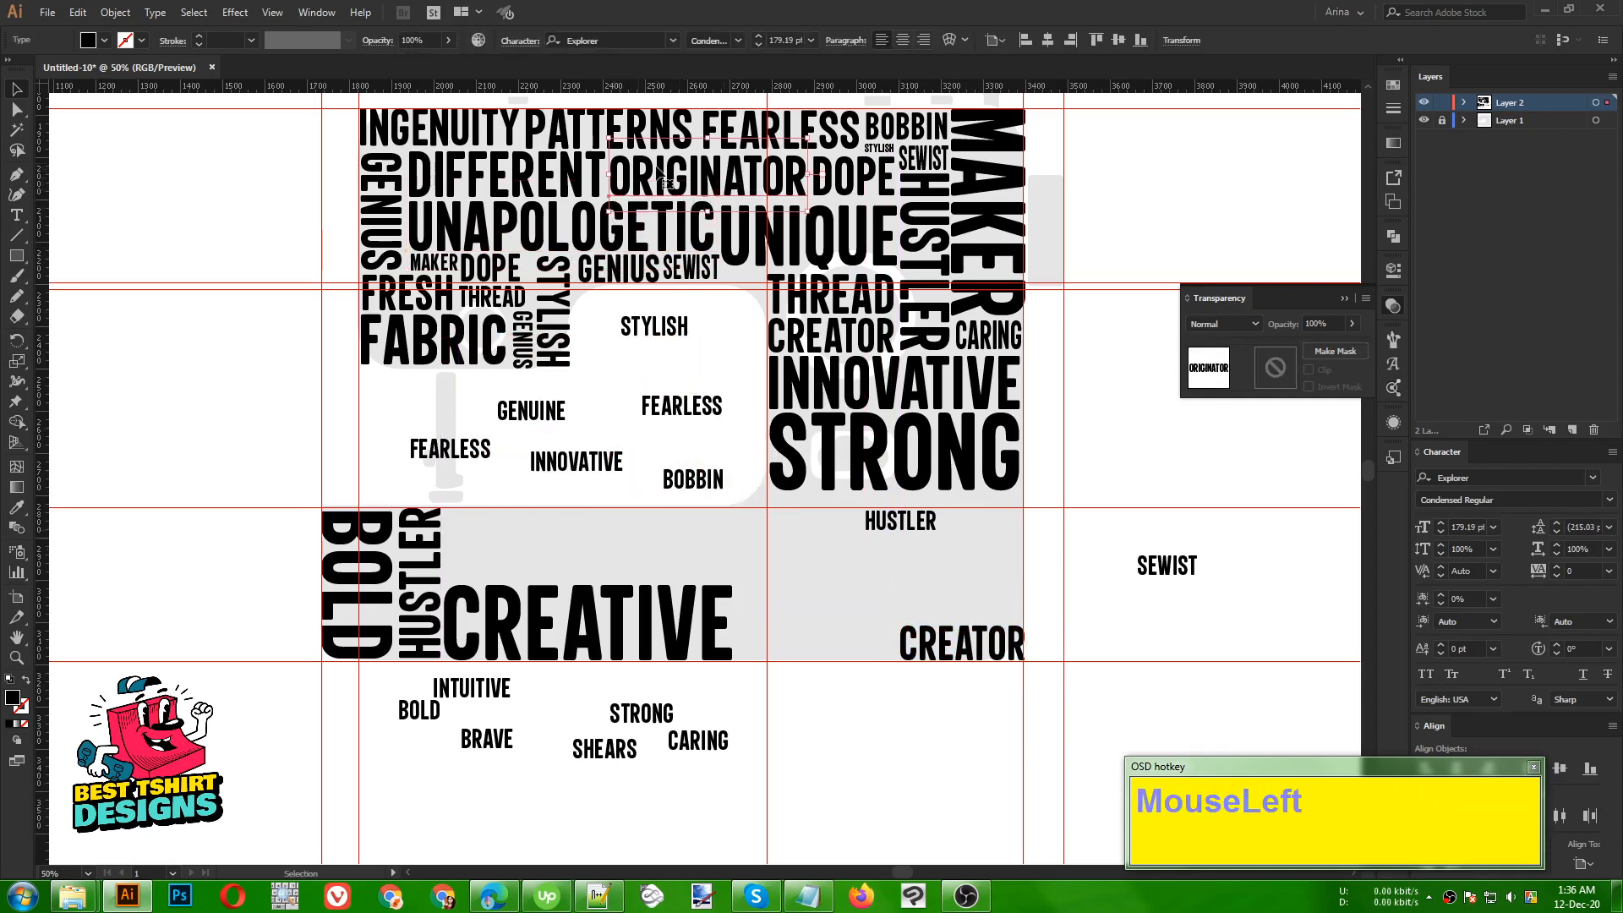
- Place a copy of the 198.58 pt DIFFERENT above CREATOR in the base, aligned to its right edge
{"action": "left_click", "coordinate": [484, 159]}
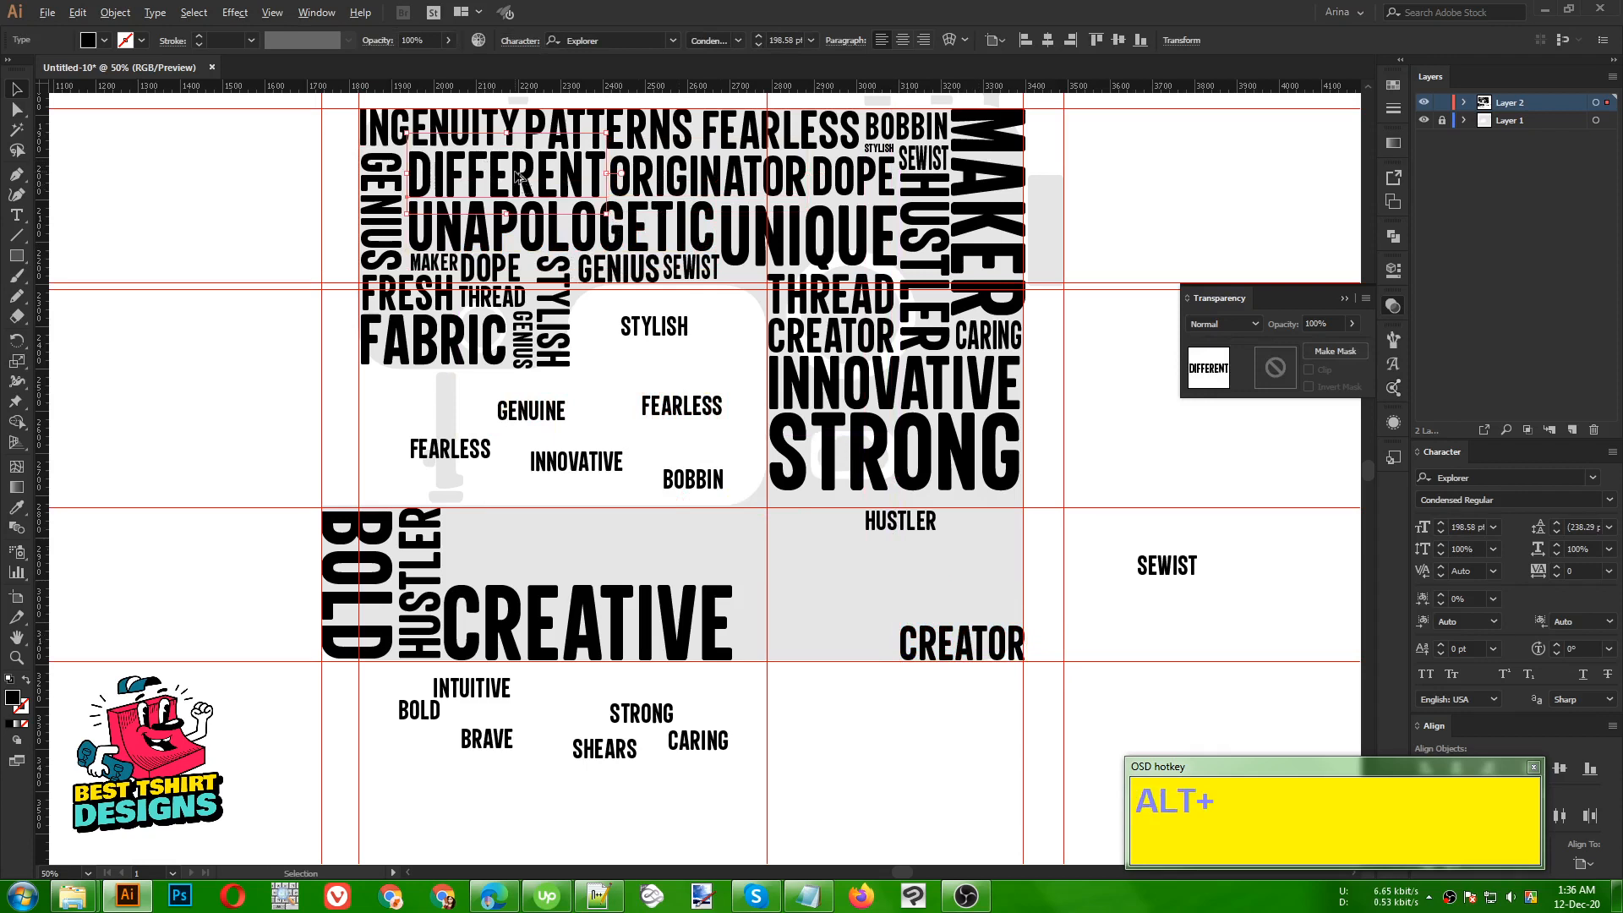
{"action": "left_click_drag", "start_coordinate": [517, 177], "coordinate": [934, 597]}
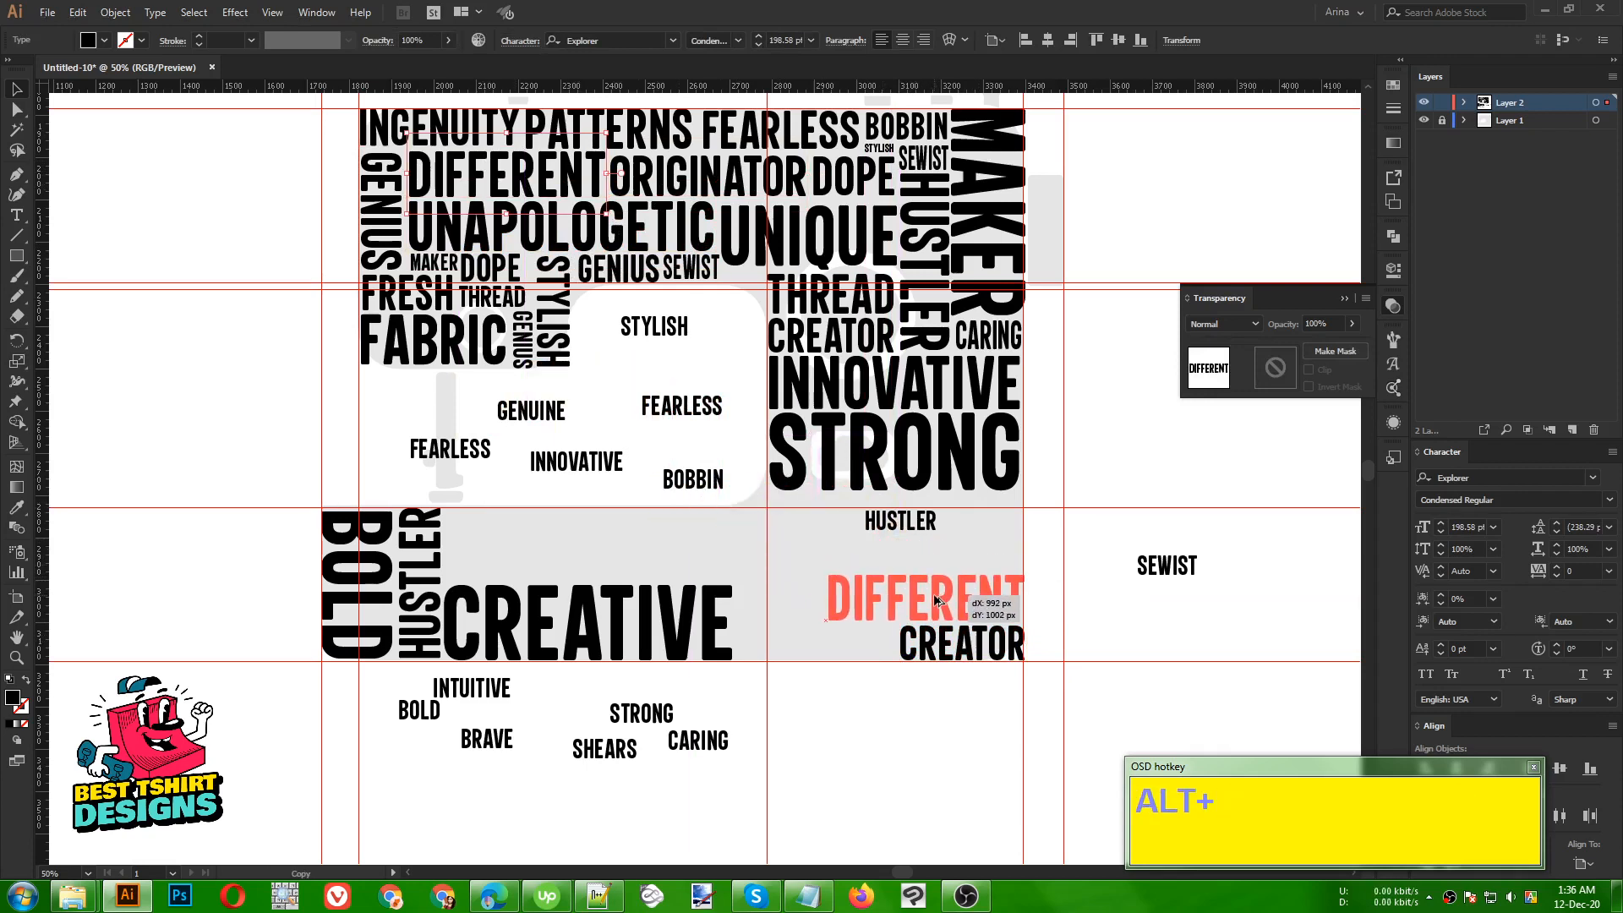
{"action": "left_click", "coordinate": [749, 521]}
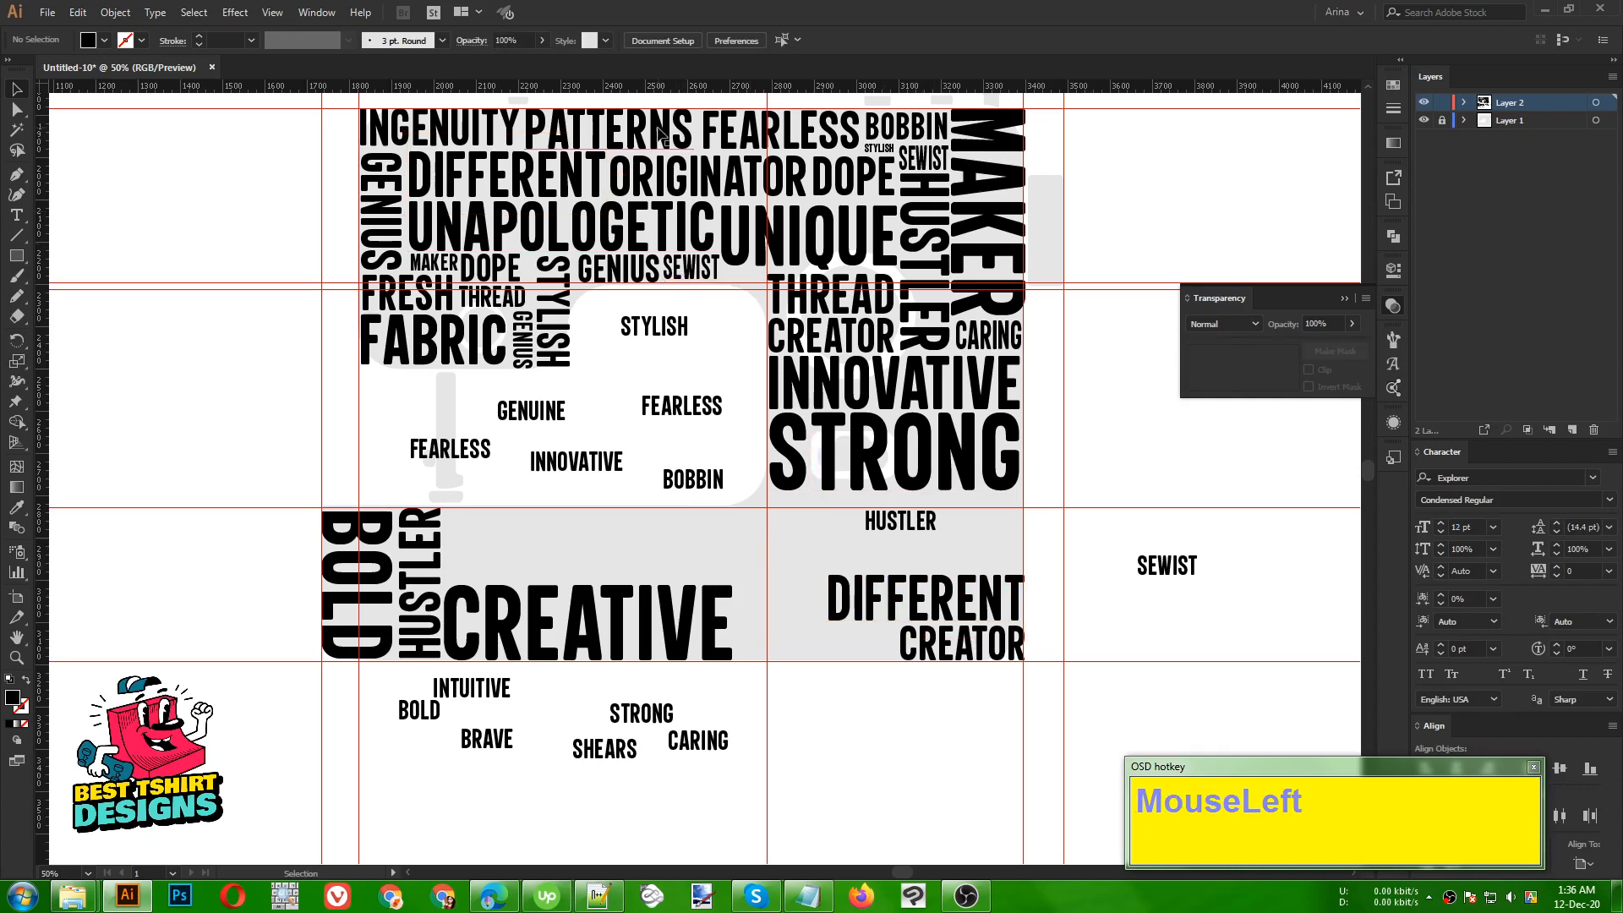
- Copy FEARLESS from the top row into the base above CREATIVE and resize it to 202.34 pt, starting beside the vertical HUSTLER
{"action": "left_click_drag", "start_coordinate": [746, 135], "coordinate": [594, 551]}
{"action": "mouse_move", "coordinate": [706, 546]}
{"action": "left_mouse_down"}
{"action": "mouse_move", "coordinate": [824, 562]}
{"action": "mouse_move", "coordinate": [703, 541]}
{"action": "left_mouse_up"}
{"action": "left_click_drag", "start_coordinate": [669, 605], "coordinate": [673, 607]}
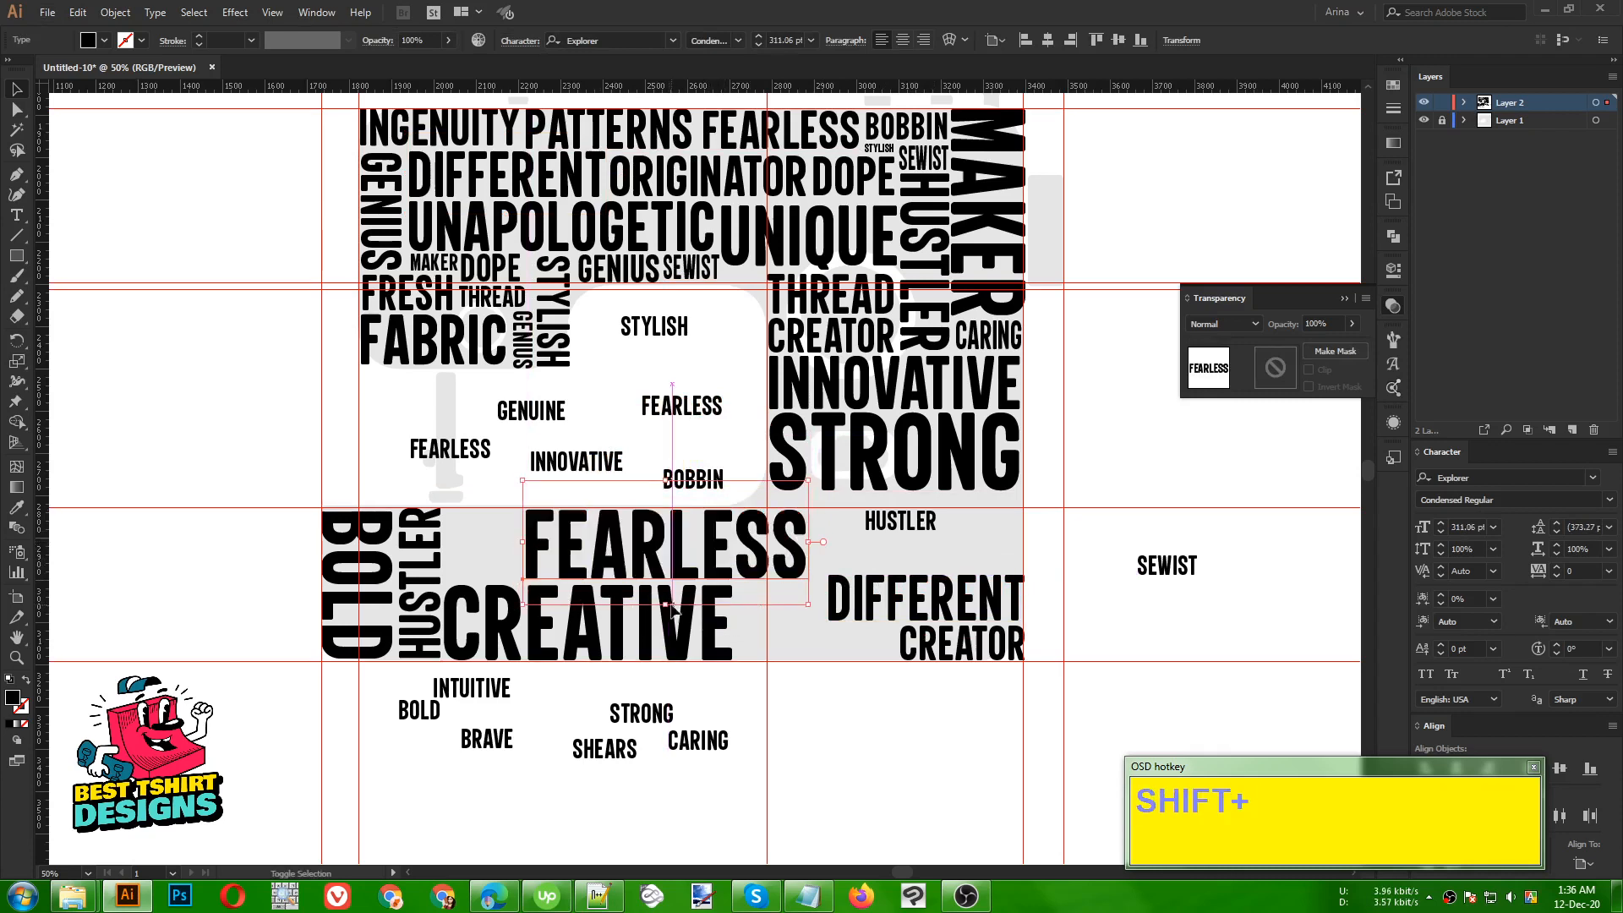
{"action": "left_click_drag", "start_coordinate": [808, 543], "coordinate": [593, 548]}
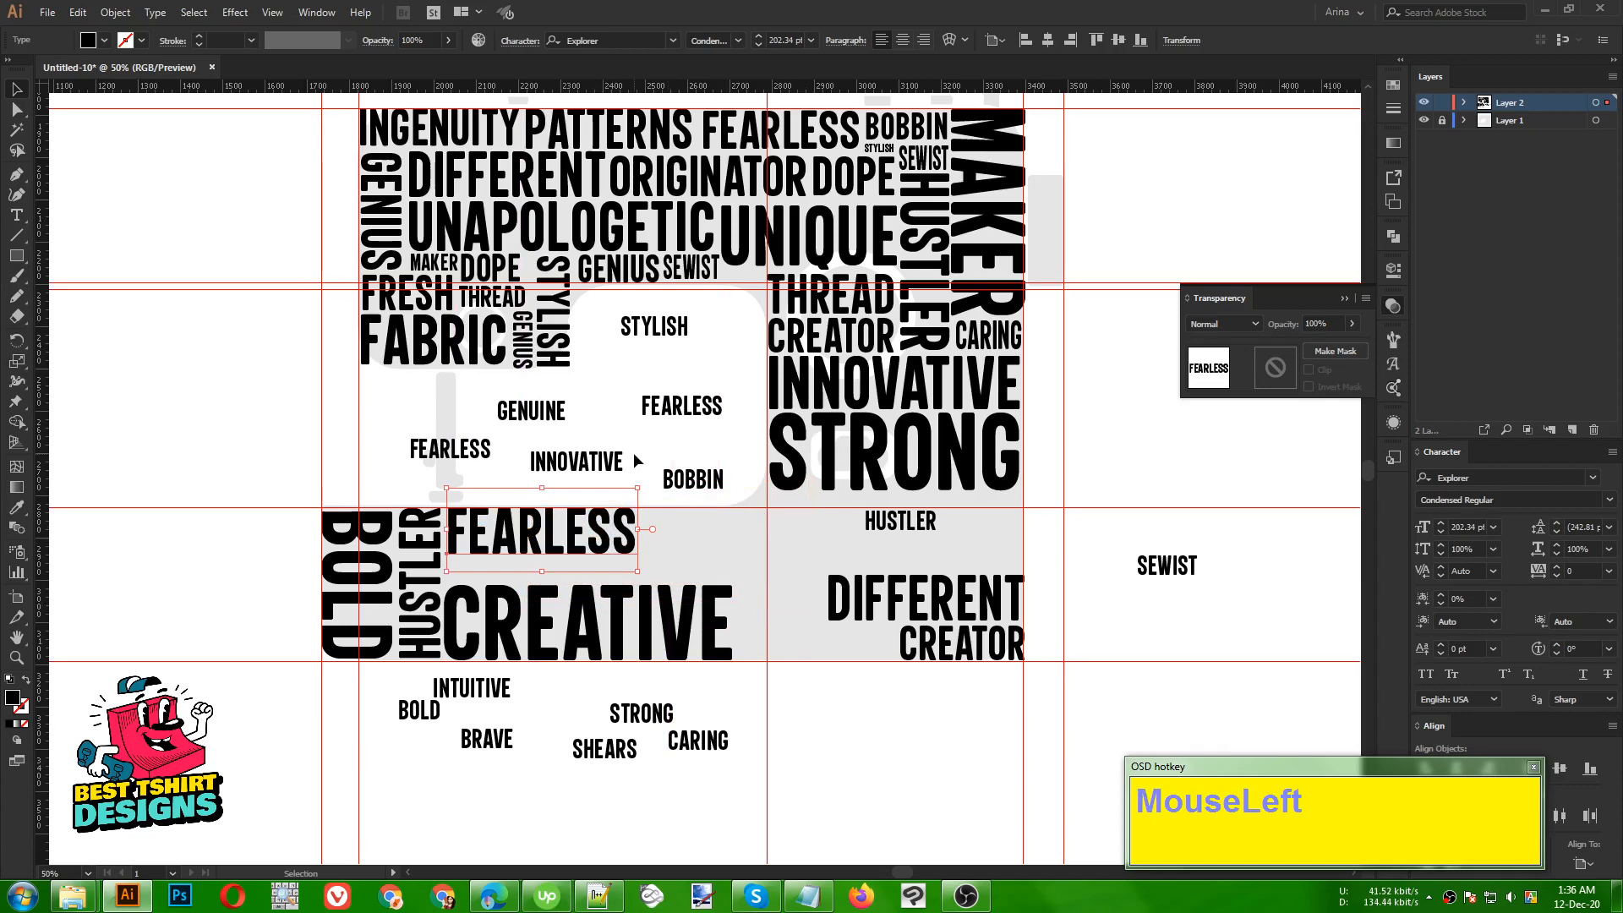
- Move GENUINE from the opening into the gap between FEARLESS and CREATIVE and resize it to 102.05 pt
{"action": "left_click", "coordinate": [560, 420], "text": "alt"}
{"action": "left_click_drag", "start_coordinate": [557, 480], "coordinate": [498, 546]}
{"action": "scroll", "coordinate": [508, 584], "scroll_direction": "up", "scroll_amount": 2, "text": "alt"}
{"action": "left_click_drag", "start_coordinate": [507, 546], "coordinate": [511, 546]}
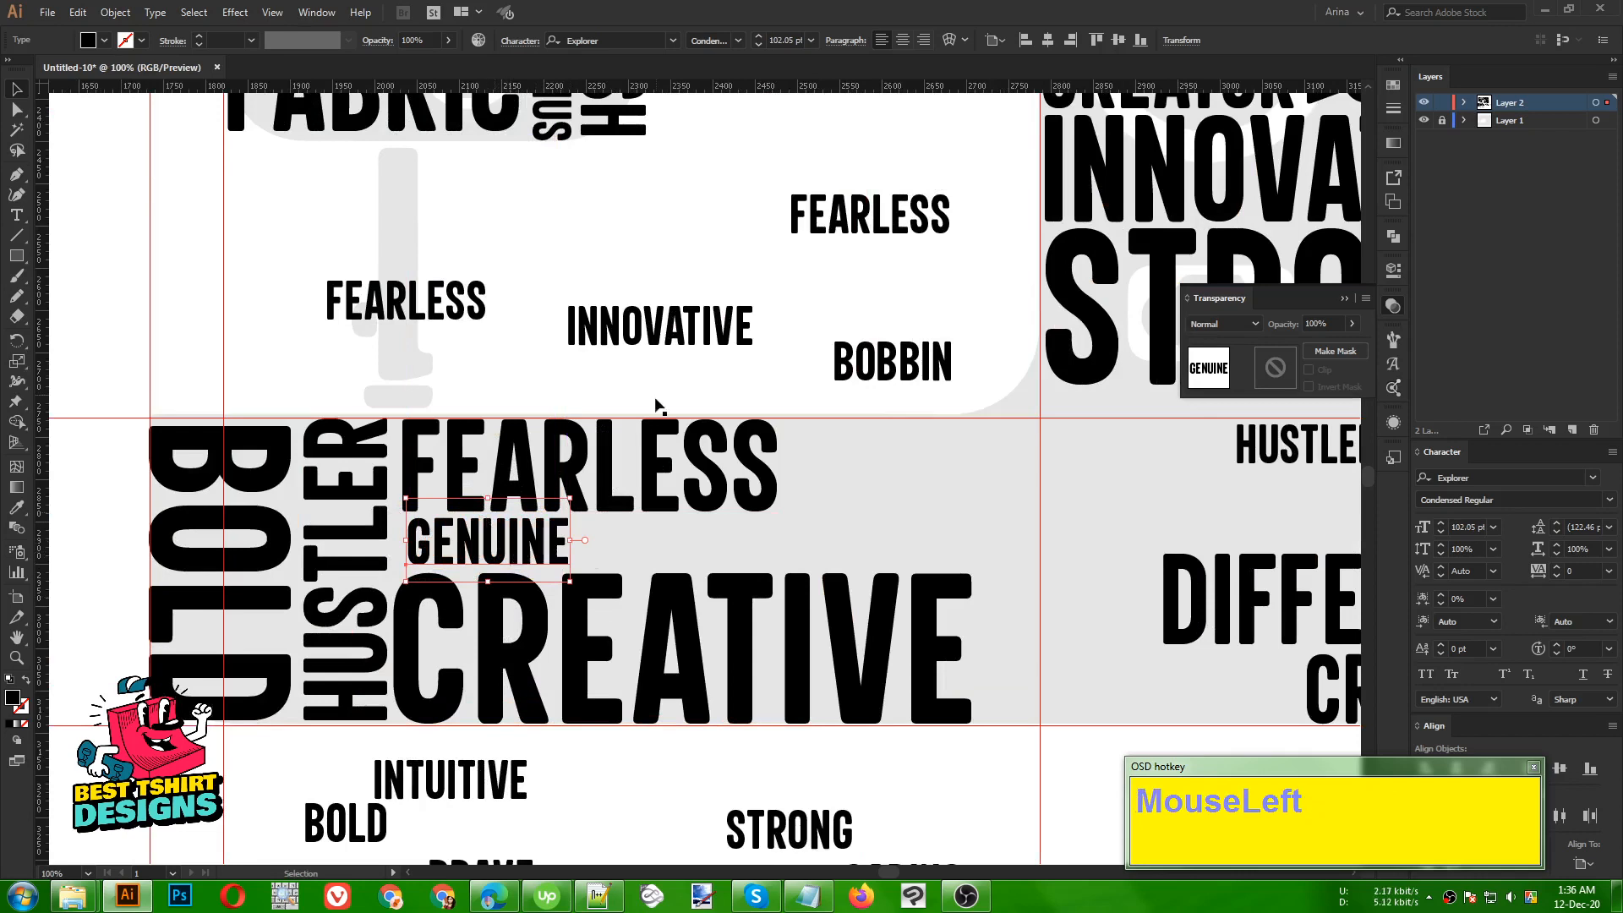
- Move INNOVATIVE beside GENUINE between FEARLESS and CREATIVE and resize it to end flush with FEARLESS
{"action": "left_click_drag", "start_coordinate": [651, 337], "coordinate": [666, 553]}
{"action": "left_click_drag", "start_coordinate": [767, 541], "coordinate": [779, 540]}
{"action": "left_click", "coordinate": [835, 502]}
{"action": "scroll", "coordinate": [835, 502], "scroll_direction": "down", "scroll_amount": 1}
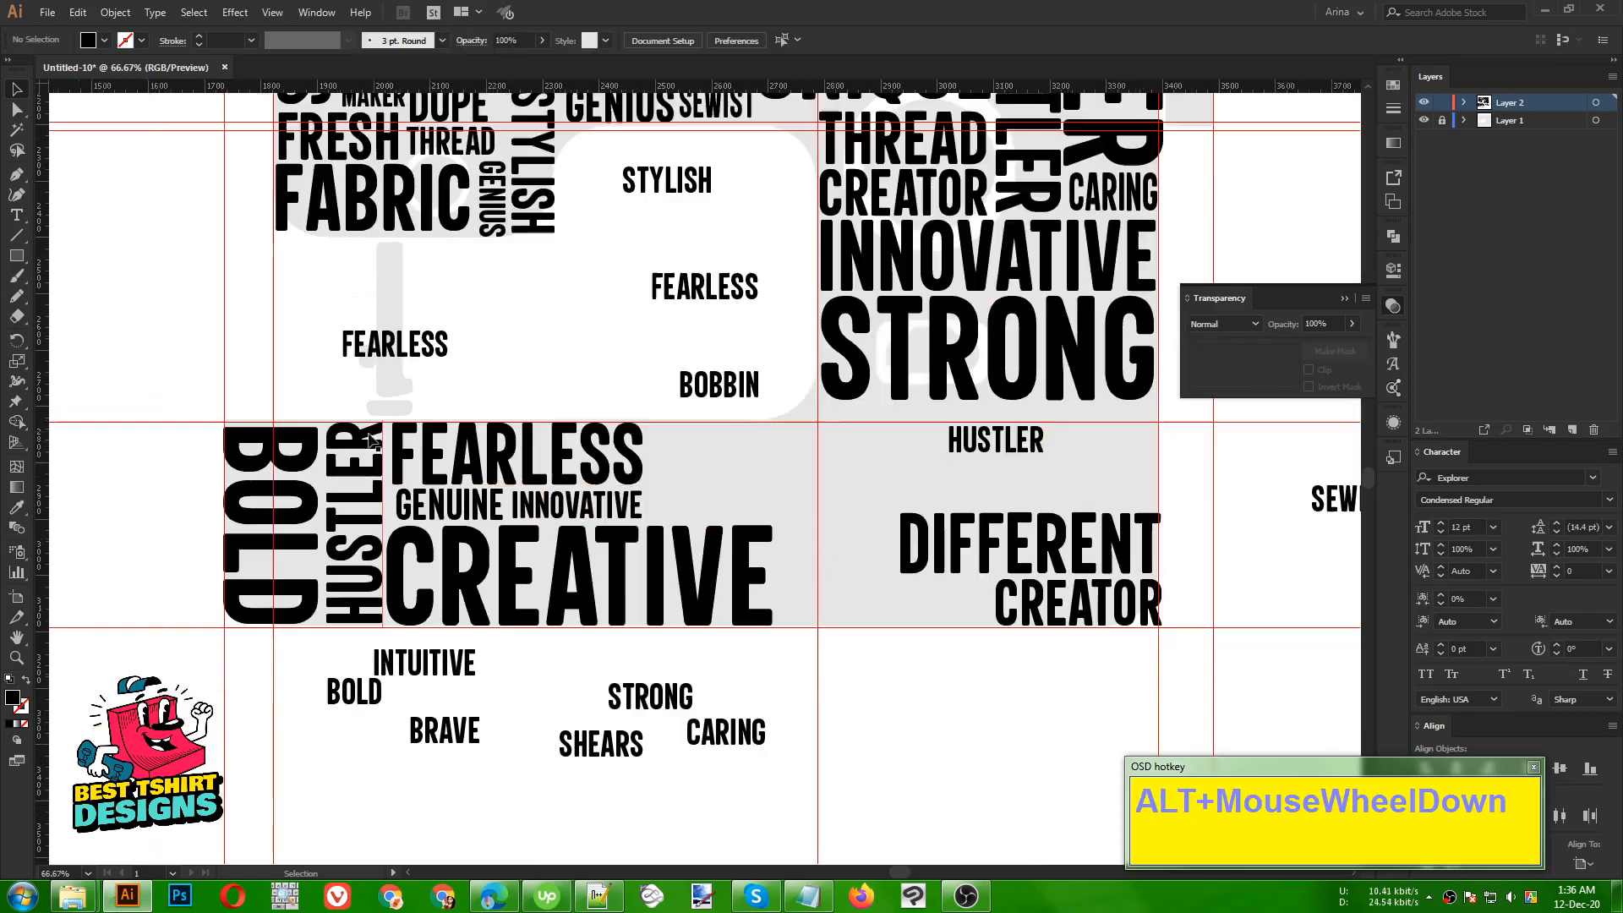
- Move BOBBIN from the opening into the base, rotate it vertical, and fit it at 226.5 pt beside CREATIVE
{"action": "left_click_drag", "start_coordinate": [753, 400], "coordinate": [748, 568]}
{"action": "left_click_drag", "start_coordinate": [732, 489], "coordinate": [823, 572]}
{"action": "left_click_drag", "start_coordinate": [803, 478], "coordinate": [814, 420]}
{"action": "left_click_drag", "start_coordinate": [807, 524], "coordinate": [807, 528]}
{"action": "key", "text": "Right"}
{"action": "key", "text": "Right"}
{"action": "left_click", "coordinate": [678, 459]}
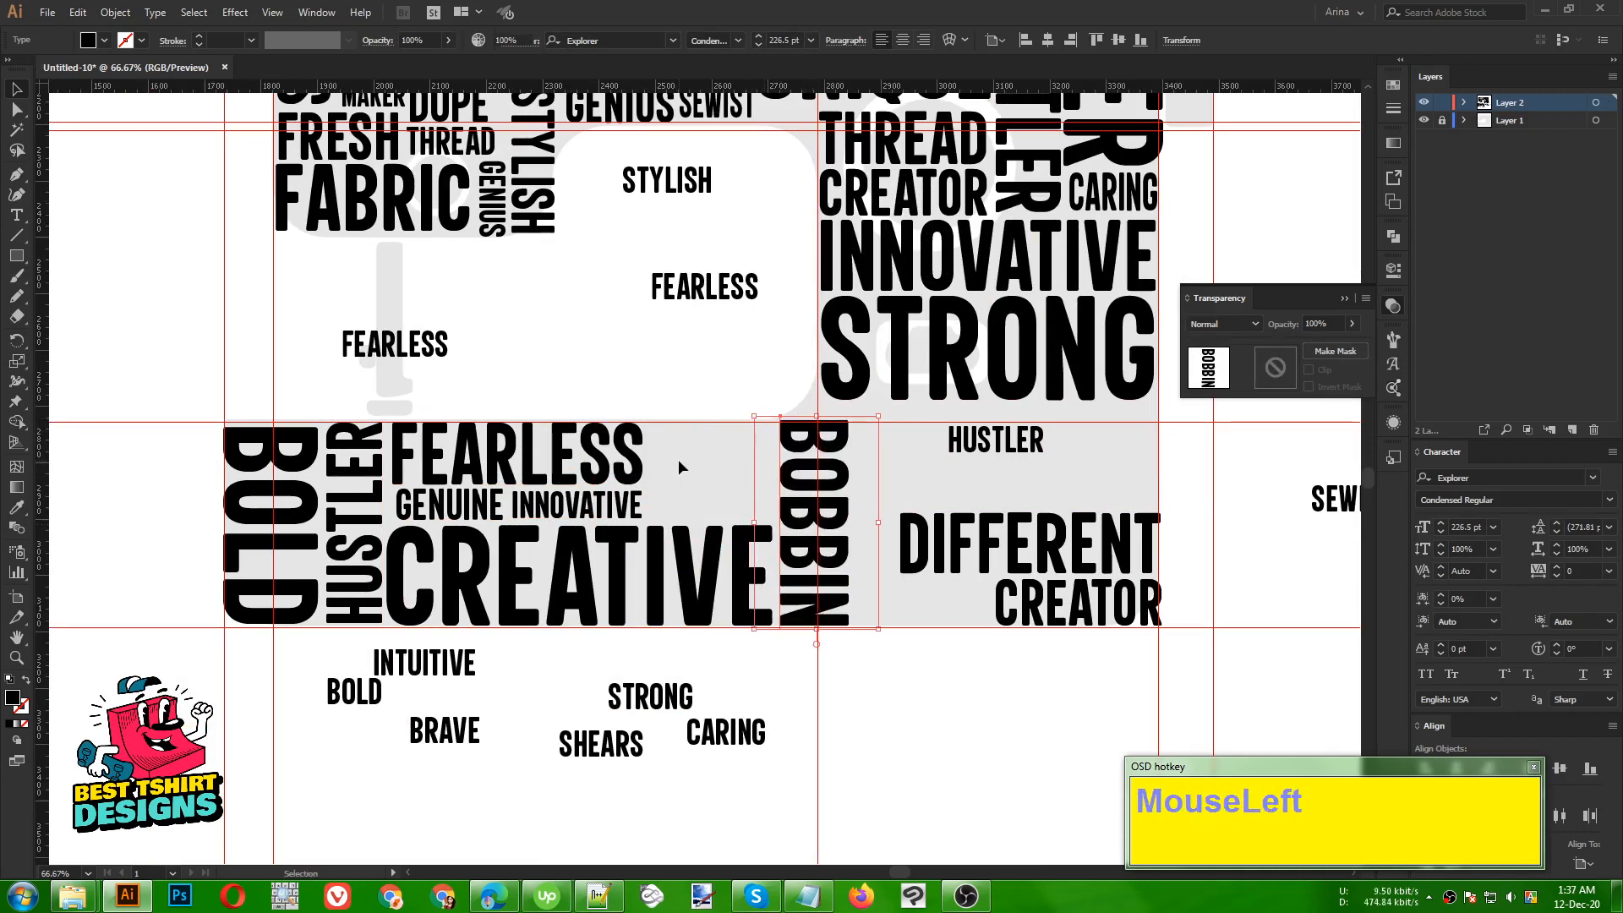
- Move the loose HUSTLER between FEARLESS and the vertical BOBBIN, resize it to 109.83 pt, and nudge it down to the row's top edge
{"action": "left_click_drag", "start_coordinate": [1039, 448], "coordinate": [776, 439]}
{"action": "key", "text": "shift+Down"}
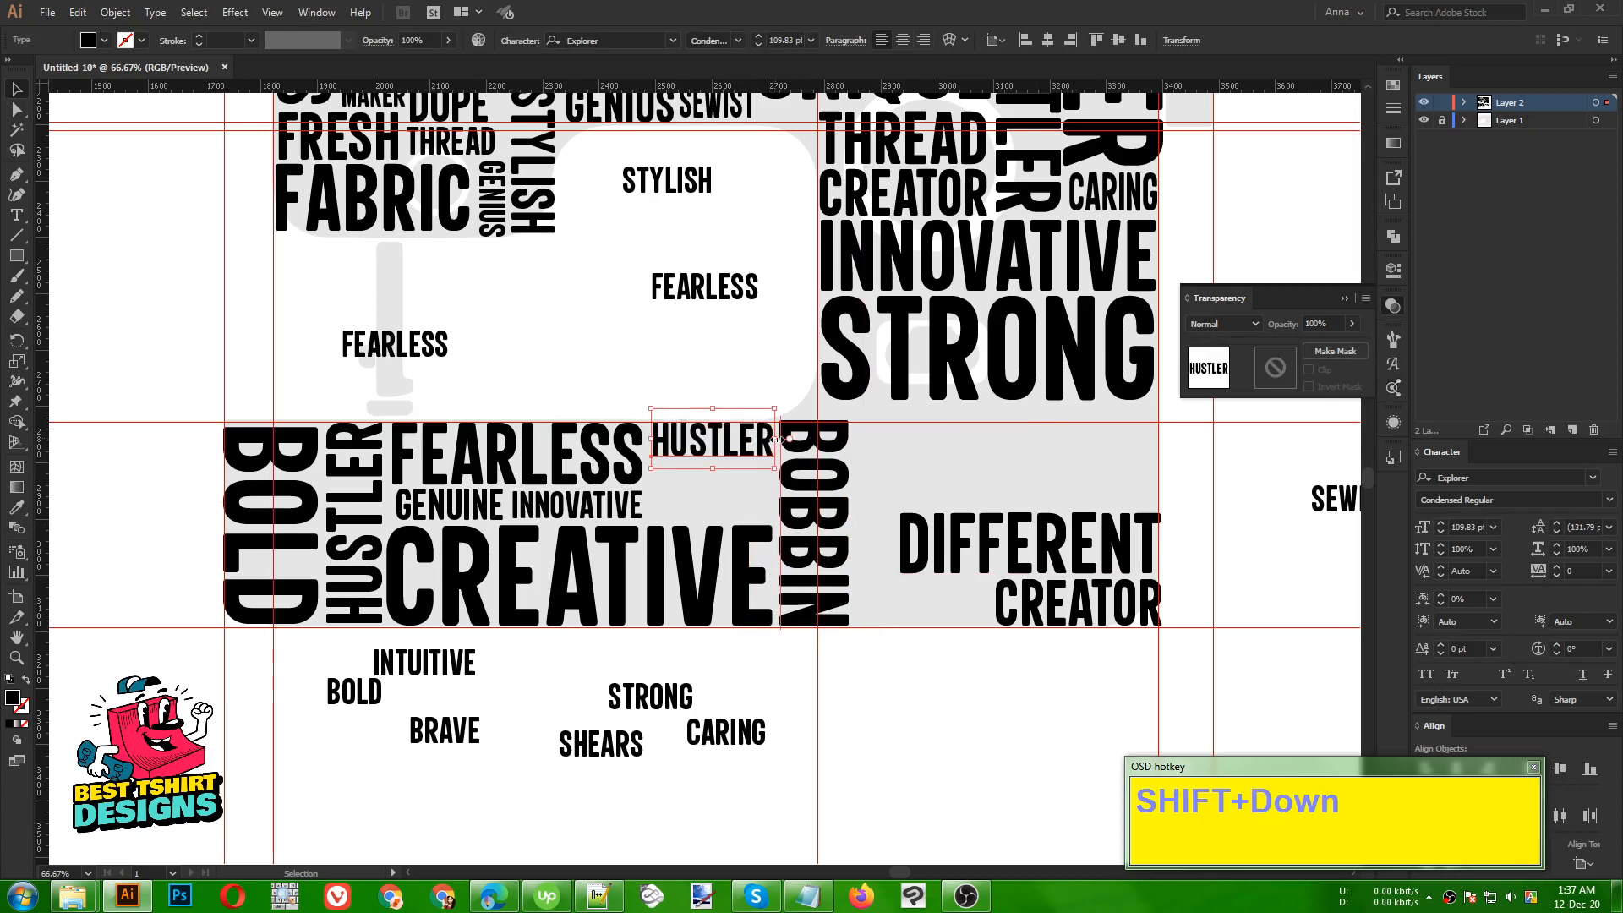
{"action": "key", "text": "shift+Down"}
{"action": "left_click", "coordinate": [672, 348]}
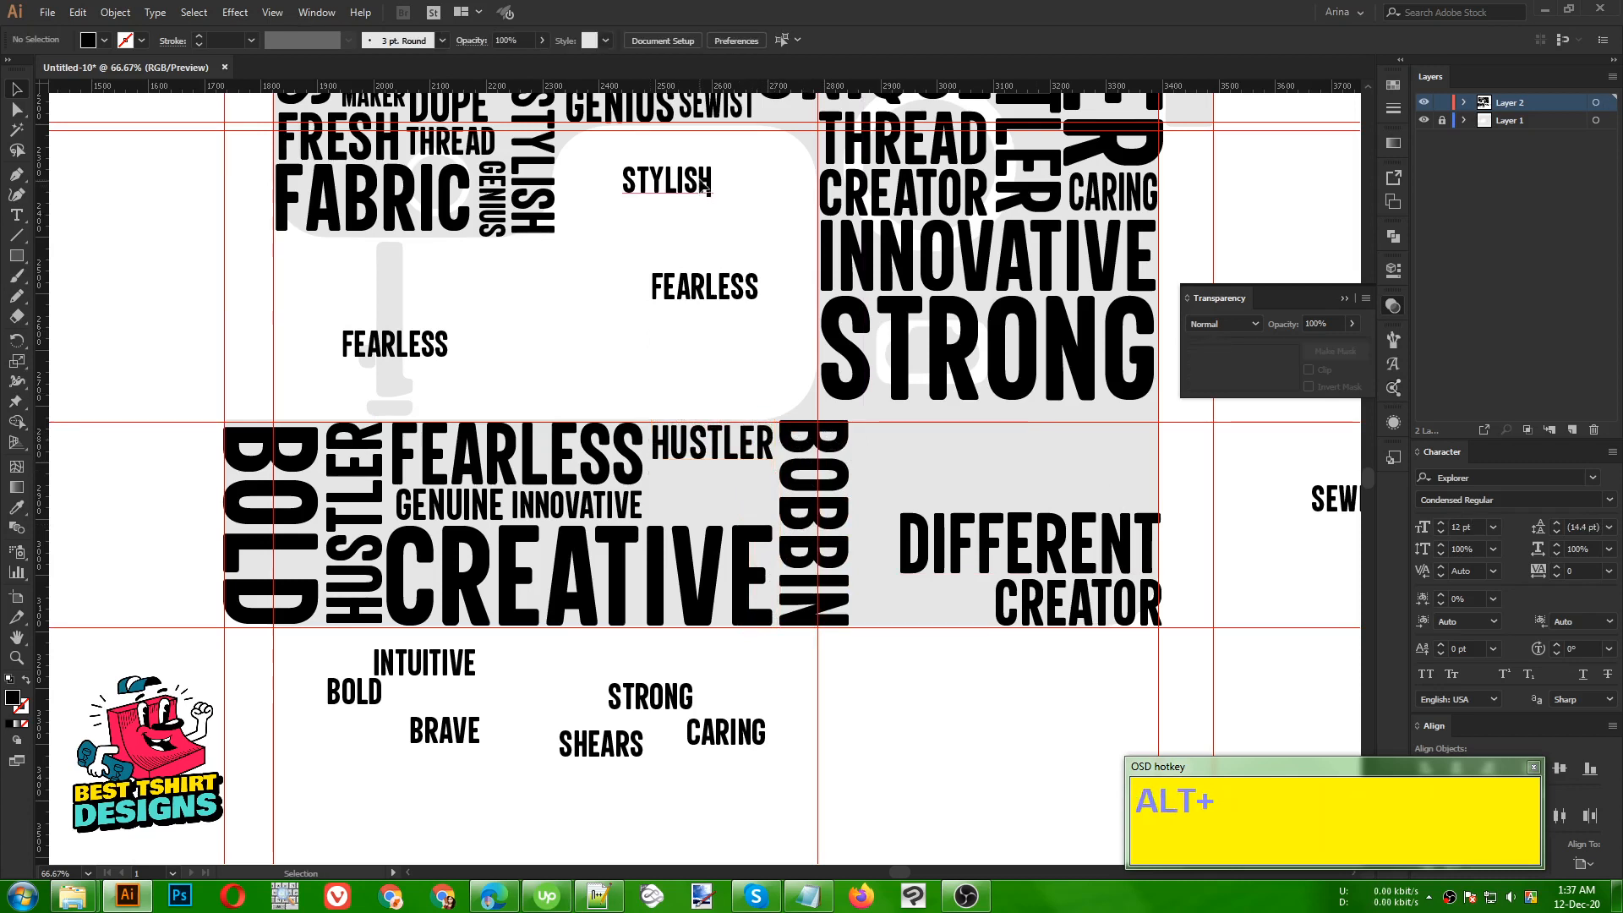
- Copy STYLISH from the opening to just below HUSTLER and resize it to 114.7 pt to match HUSTLER's width
{"action": "left_click_drag", "start_coordinate": [701, 184], "coordinate": [772, 488]}
{"action": "left_click_drag", "start_coordinate": [665, 490], "coordinate": [654, 485]}
{"action": "key", "text": "shift+Up"}
{"action": "key", "text": "shift+Up"}
{"action": "key", "text": "shift+Down"}
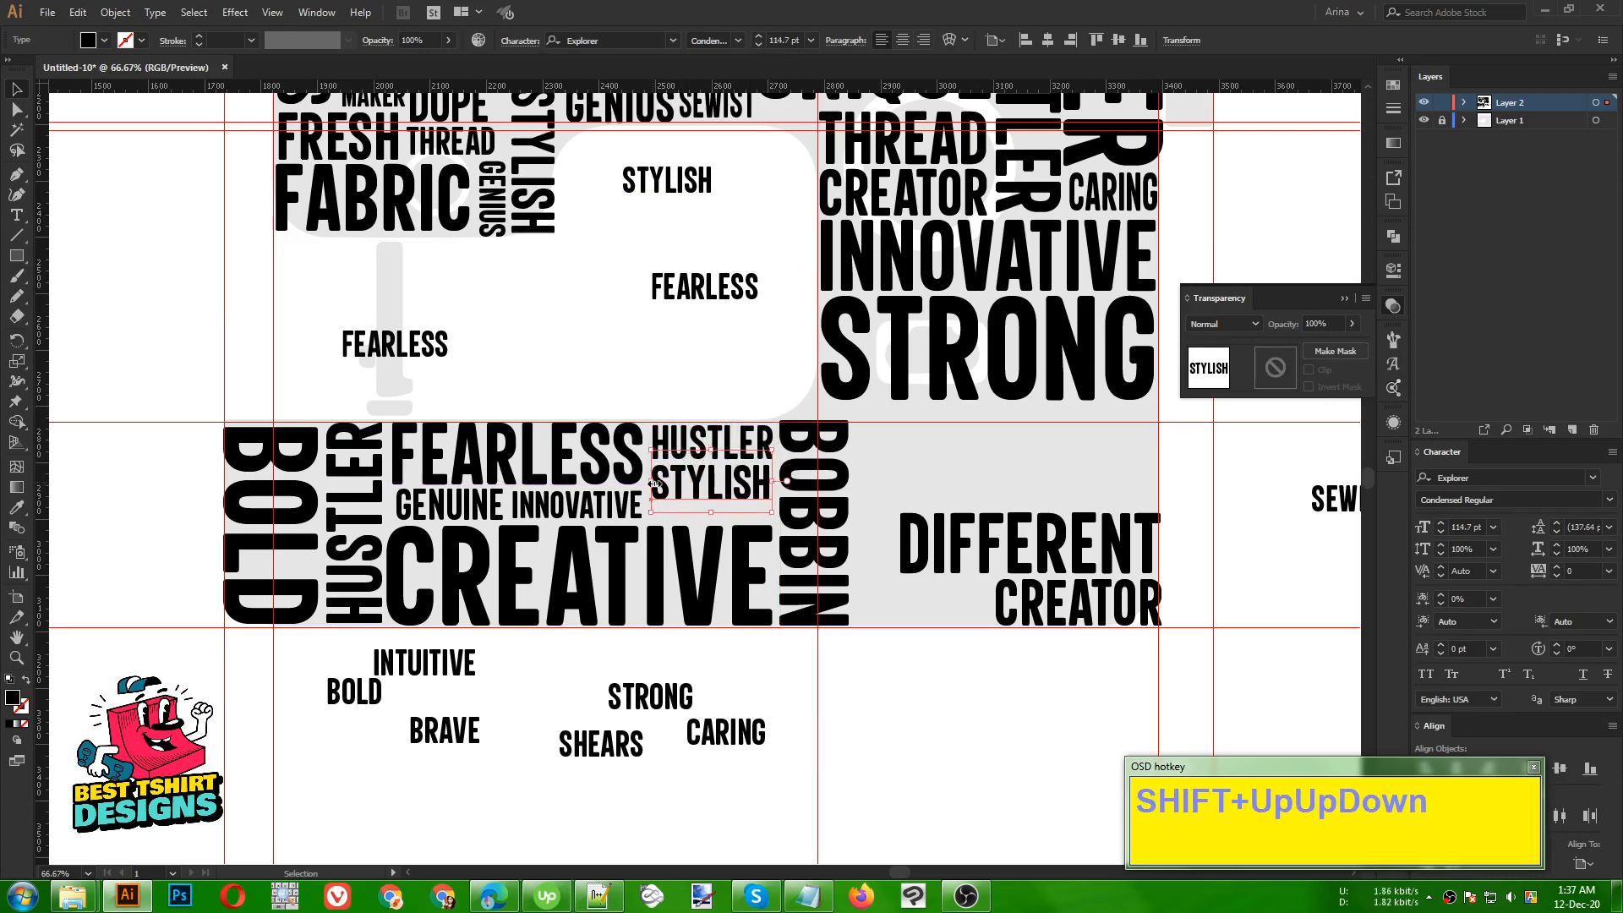
{"action": "scroll", "coordinate": [497, 392], "scroll_direction": "down", "scroll_amount": 1}
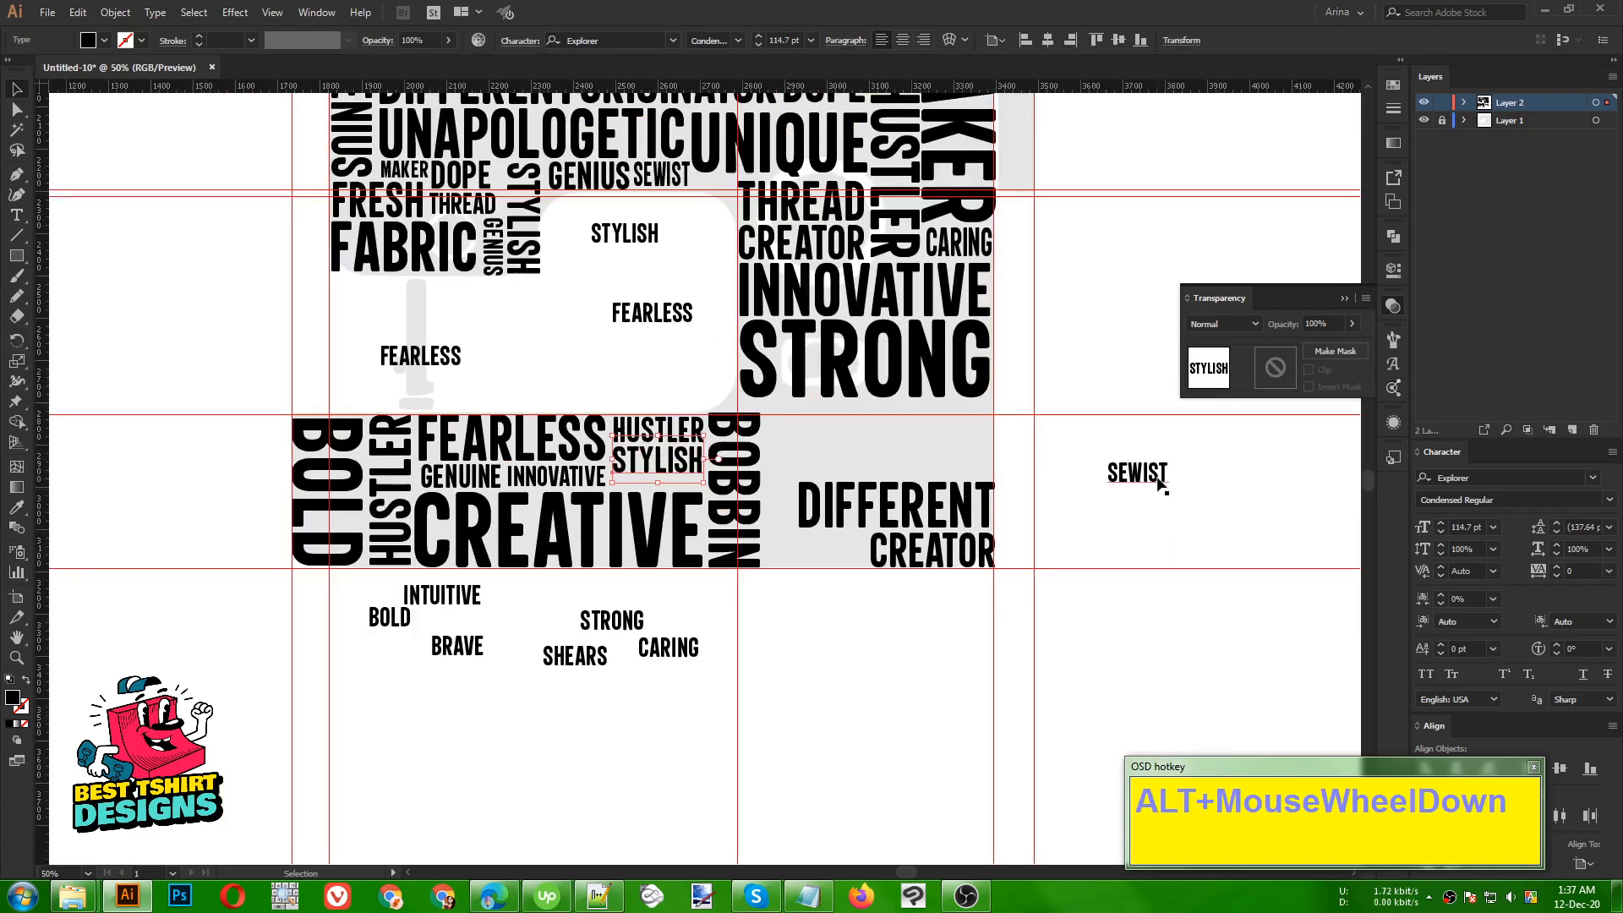
{"action": "scroll", "coordinate": [736, 461], "scroll_direction": "up", "scroll_amount": 1}
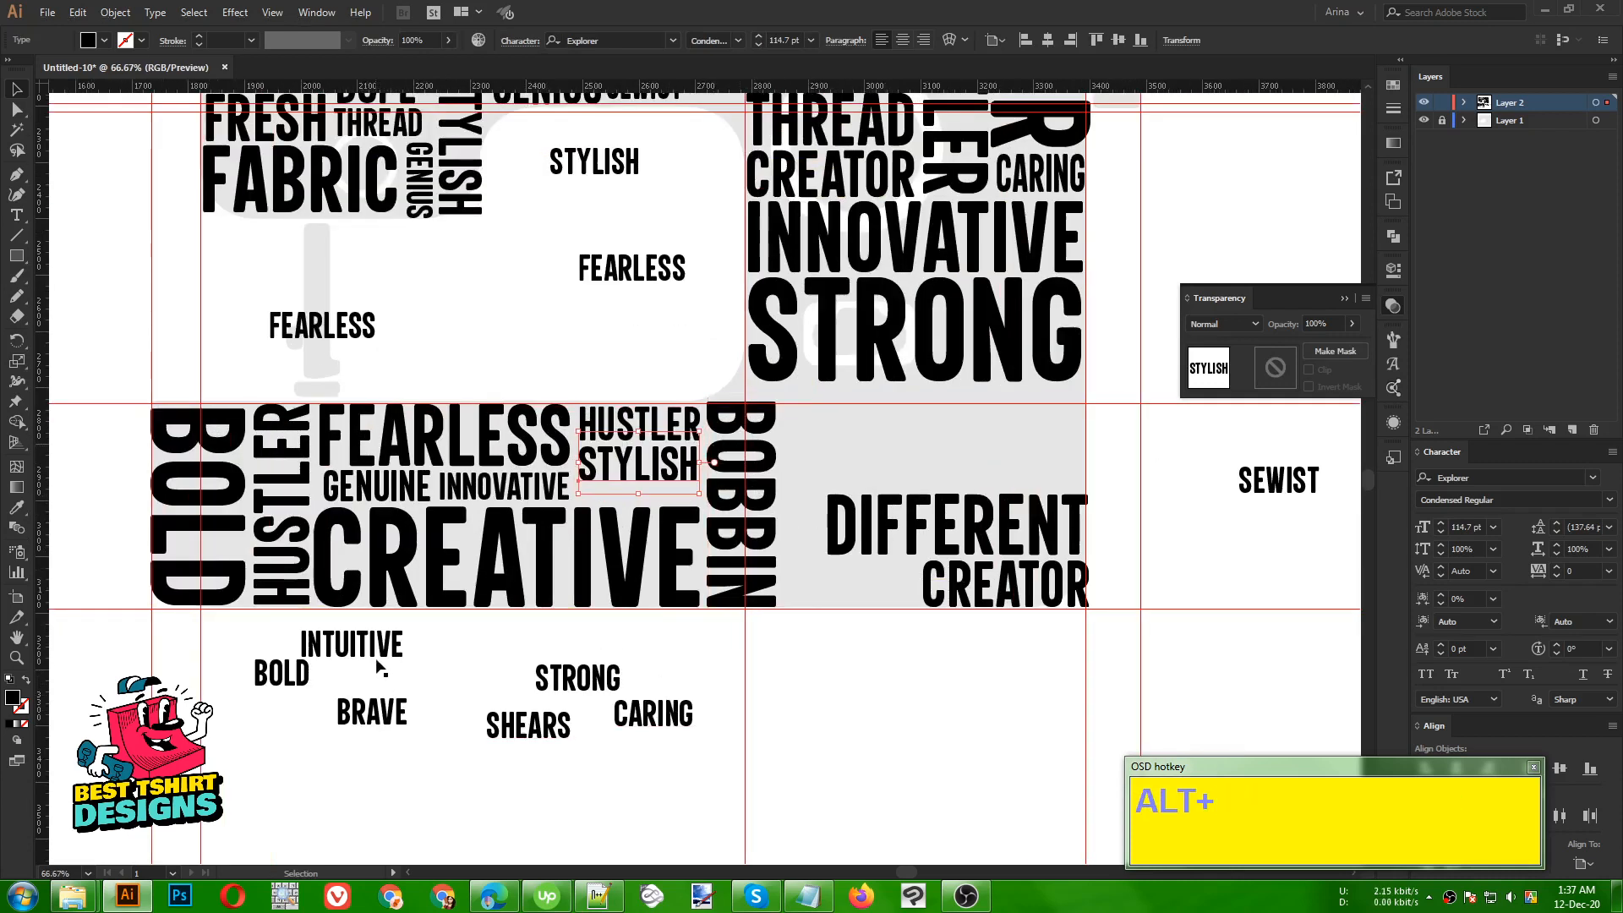
{"action": "left_click_drag", "start_coordinate": [378, 667], "coordinate": [486, 698]}
{"action": "key", "text": "ctrl+z"}
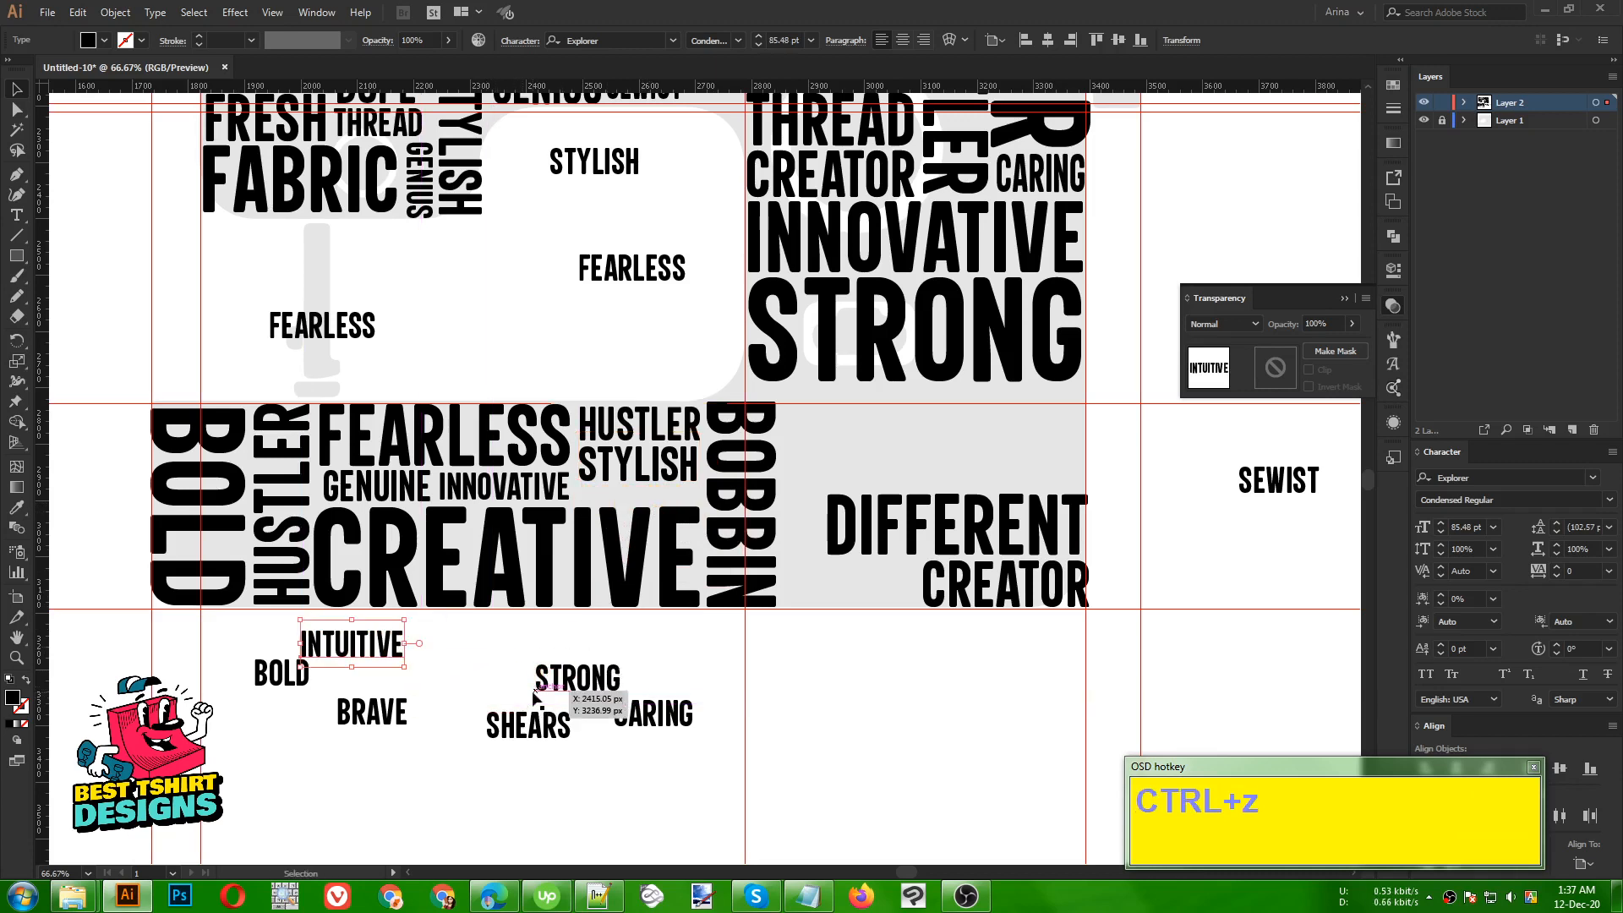
- Copy UNAPOLOGETIC from the machine's upper block into the gap between STYLISH and CREATIVE and resize it to 63.36 pt
{"action": "scroll", "coordinate": [549, 241], "scroll_direction": "up", "scroll_amount": 2}
{"action": "left_click_drag", "start_coordinate": [546, 159], "coordinate": [713, 478]}
{"action": "left_click_drag", "start_coordinate": [832, 448], "coordinate": [666, 609]}
{"action": "scroll", "coordinate": [676, 610], "scroll_direction": "up", "scroll_amount": 3}
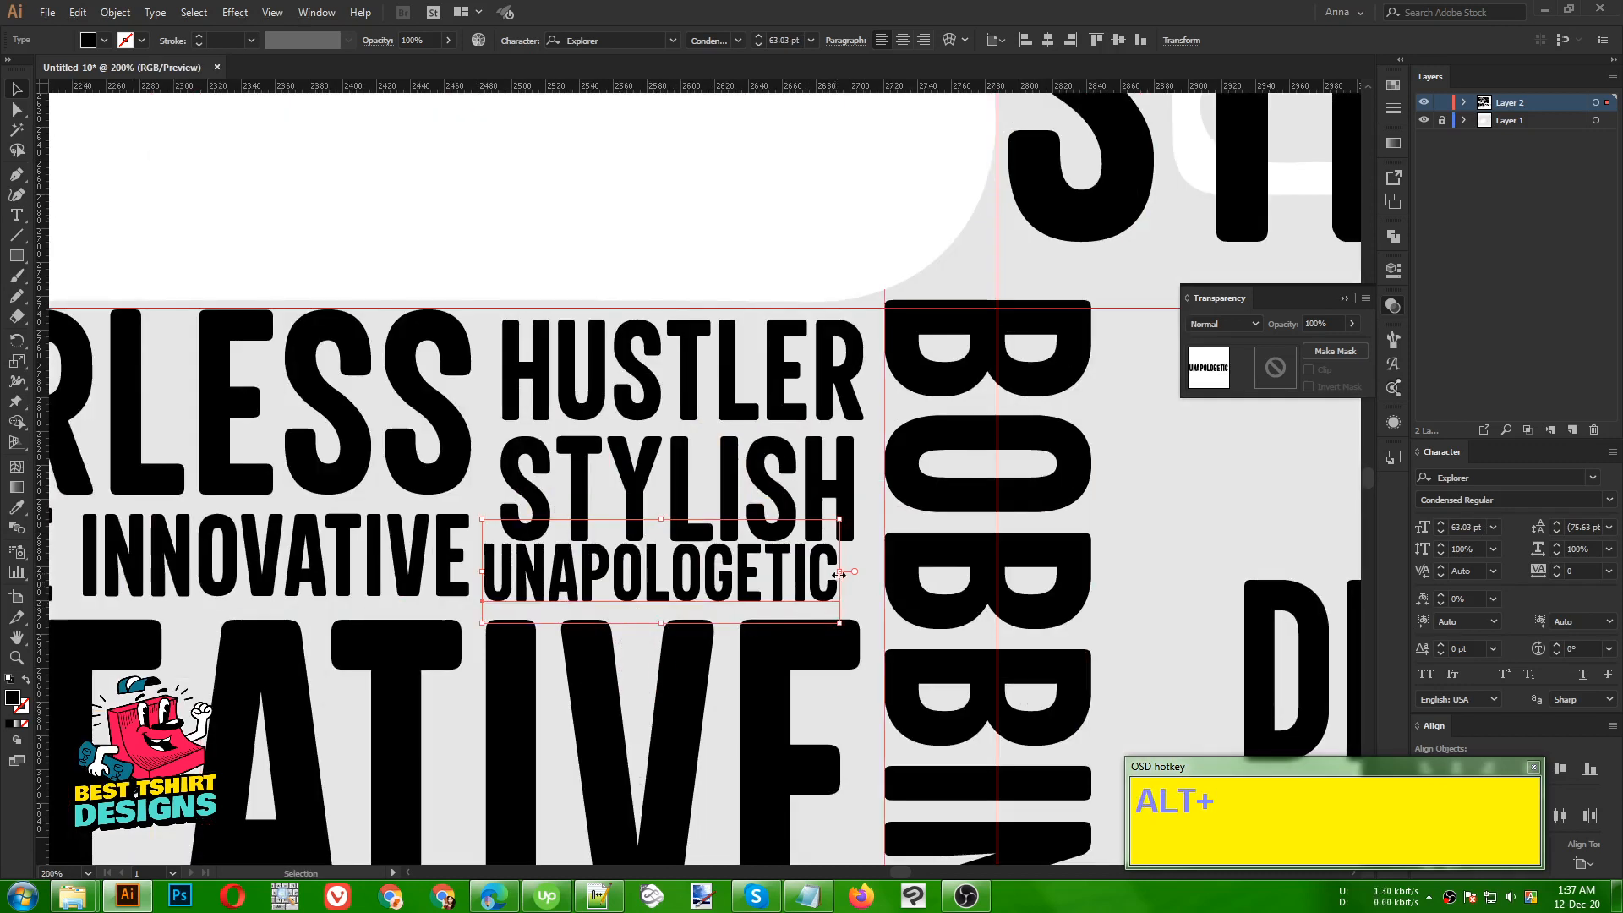
{"action": "left_click_drag", "start_coordinate": [839, 574], "coordinate": [856, 571]}
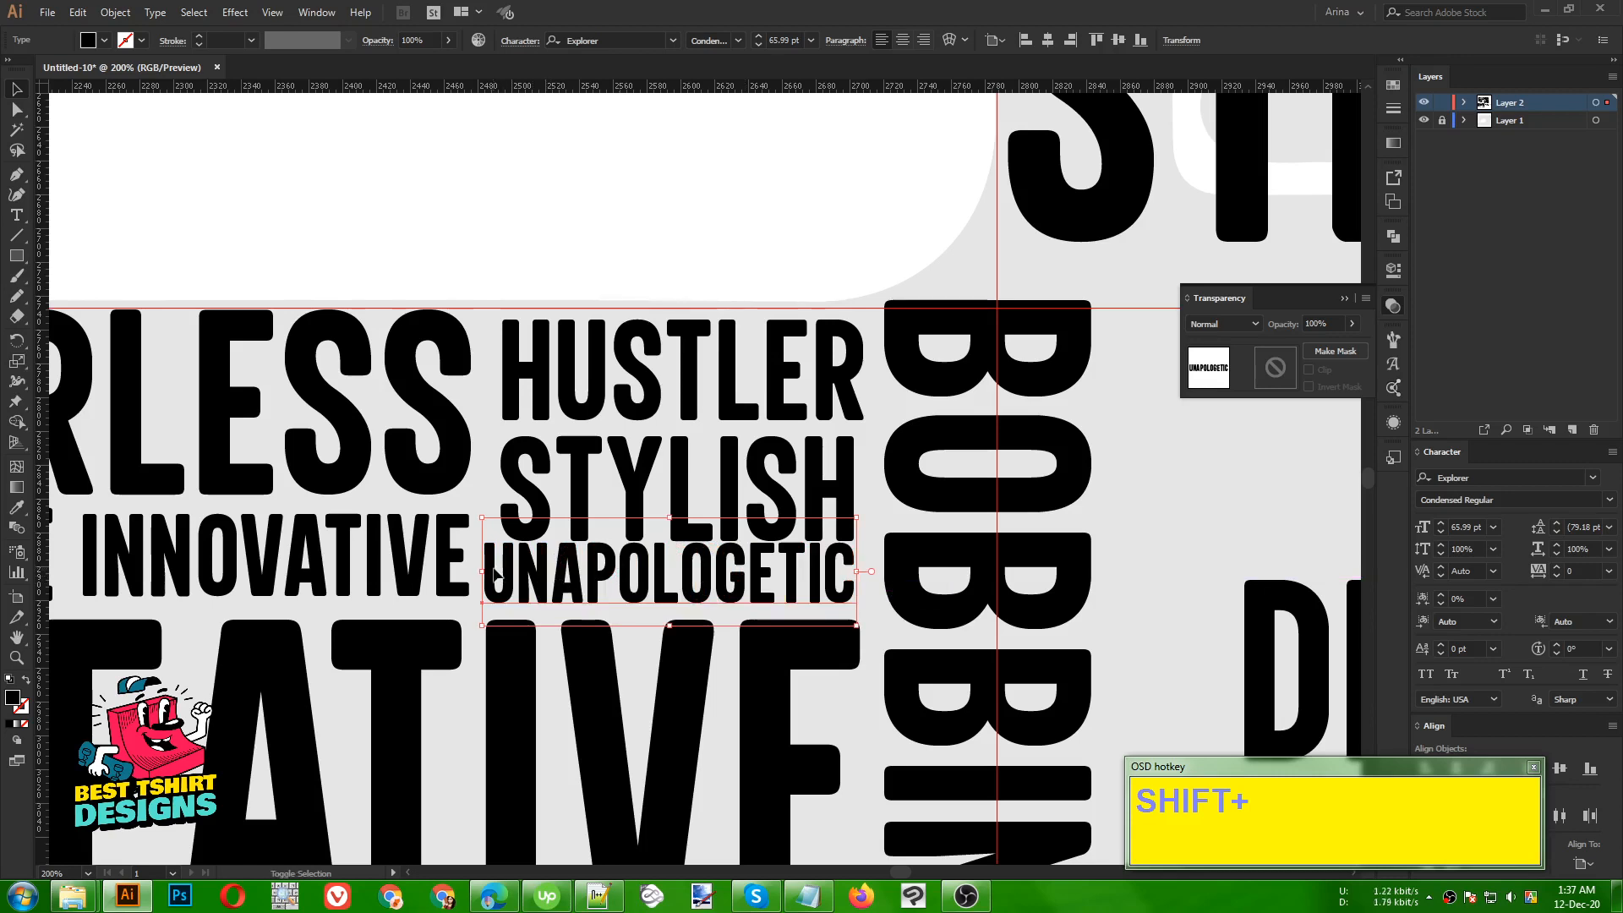
{"action": "left_click_drag", "start_coordinate": [493, 572], "coordinate": [499, 572]}
{"action": "key", "text": "shift+Down"}
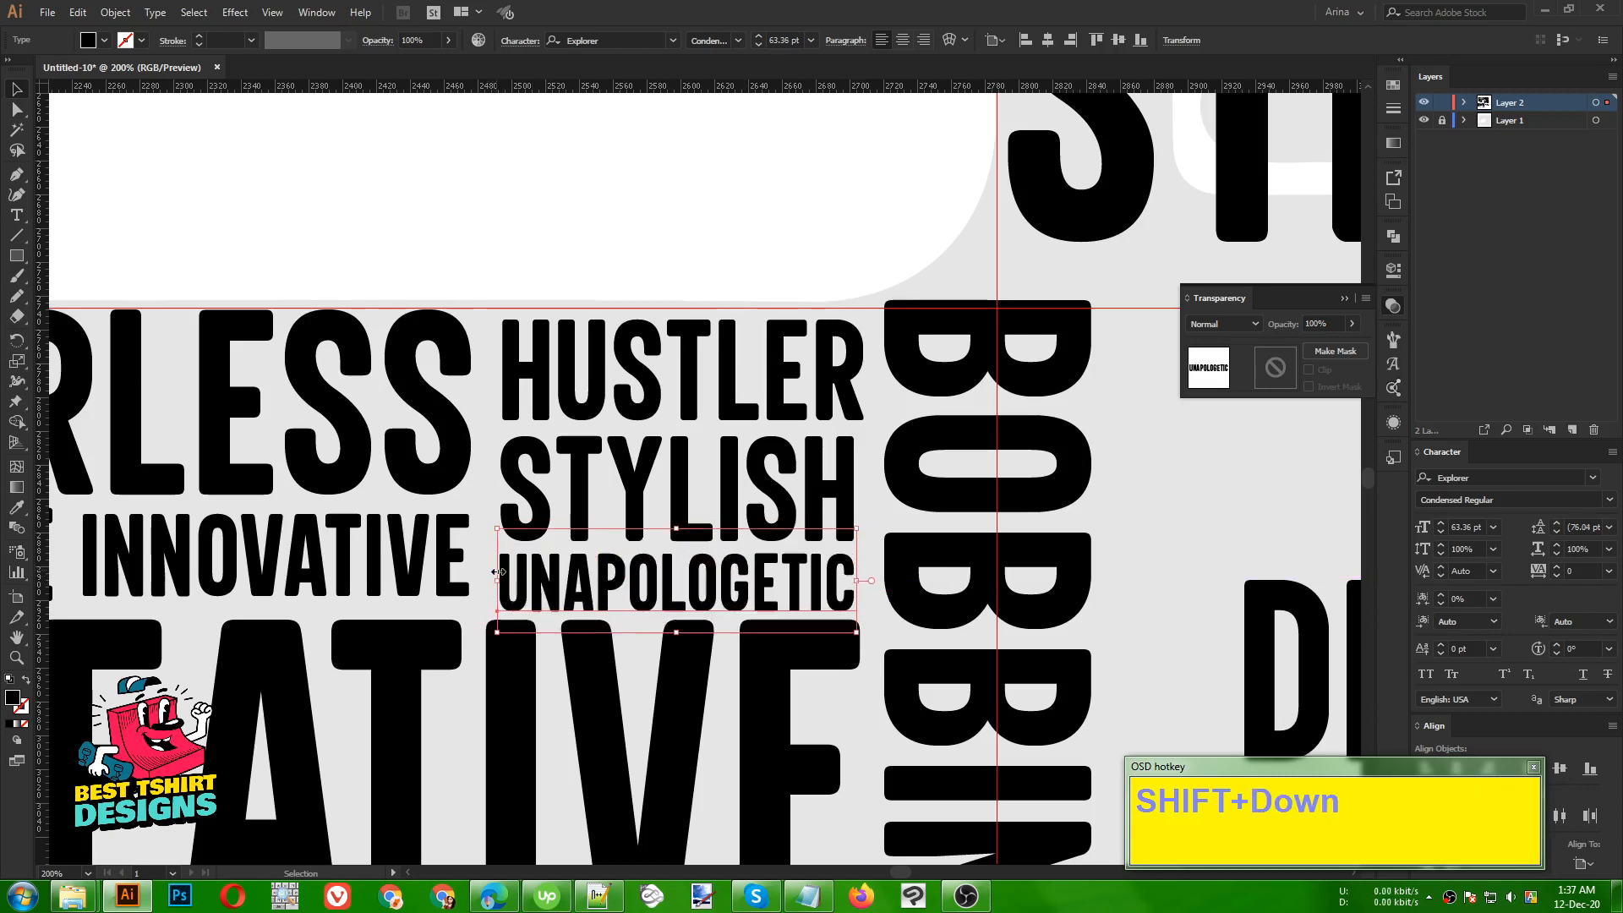
{"action": "scroll", "coordinate": [296, 475], "scroll_direction": "down", "scroll_amount": 4}
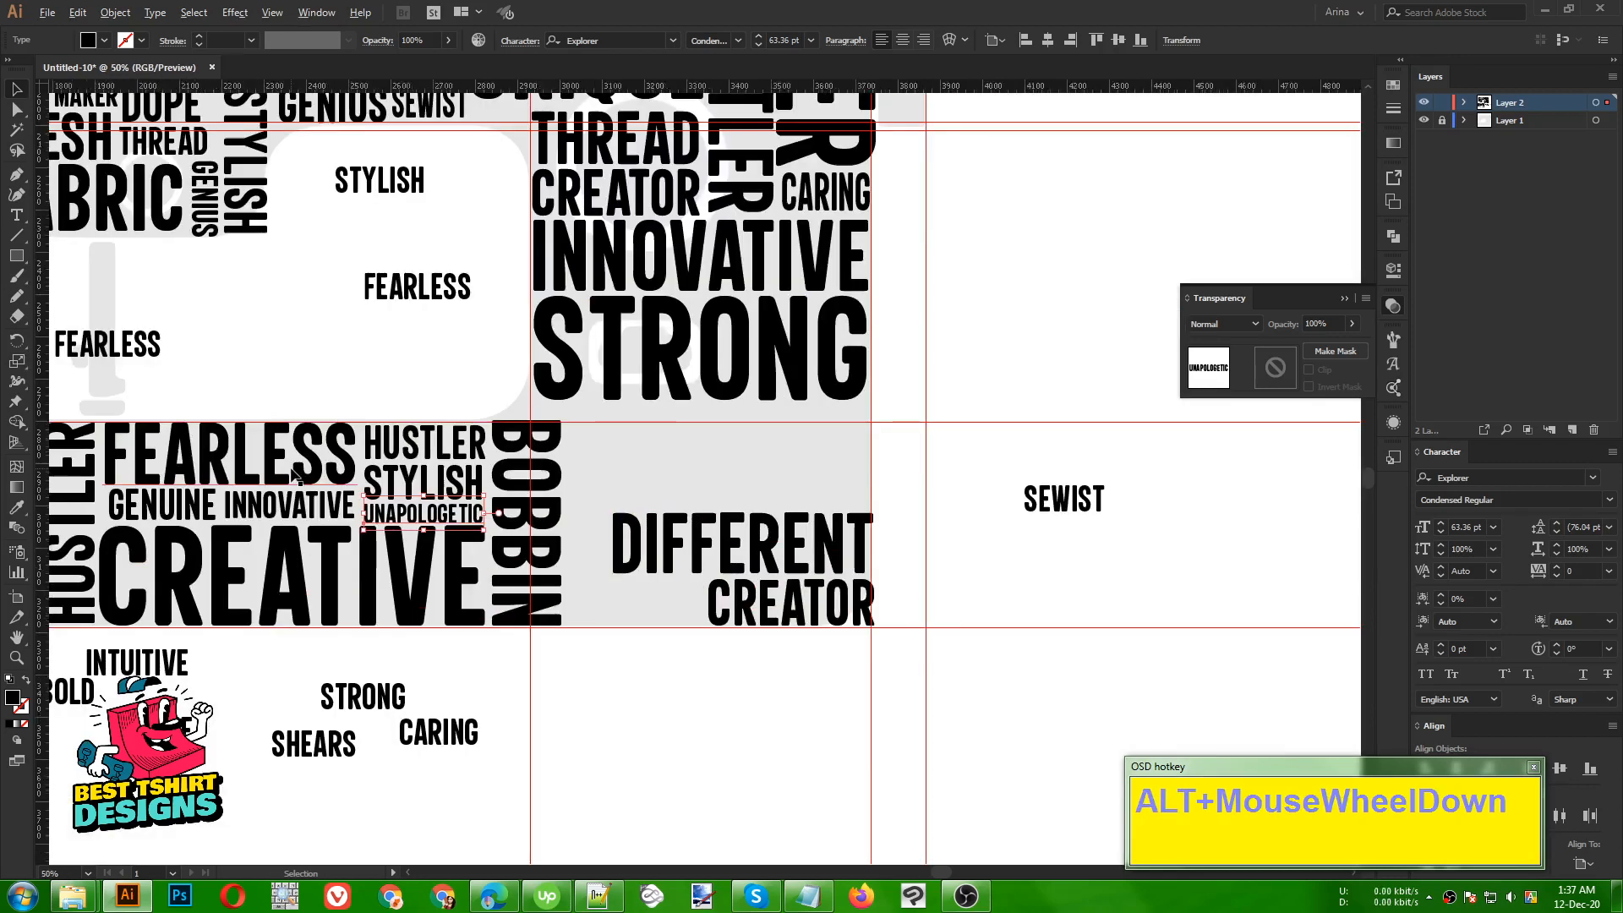
{"action": "left_click", "coordinate": [607, 636]}
- Move INTUITIVE into the base, rotate it vertical at 172.55 pt, and nudge it beside BOBBIN at full base height
{"action": "scroll", "coordinate": [738, 607], "scroll_direction": "down", "scroll_amount": 1}
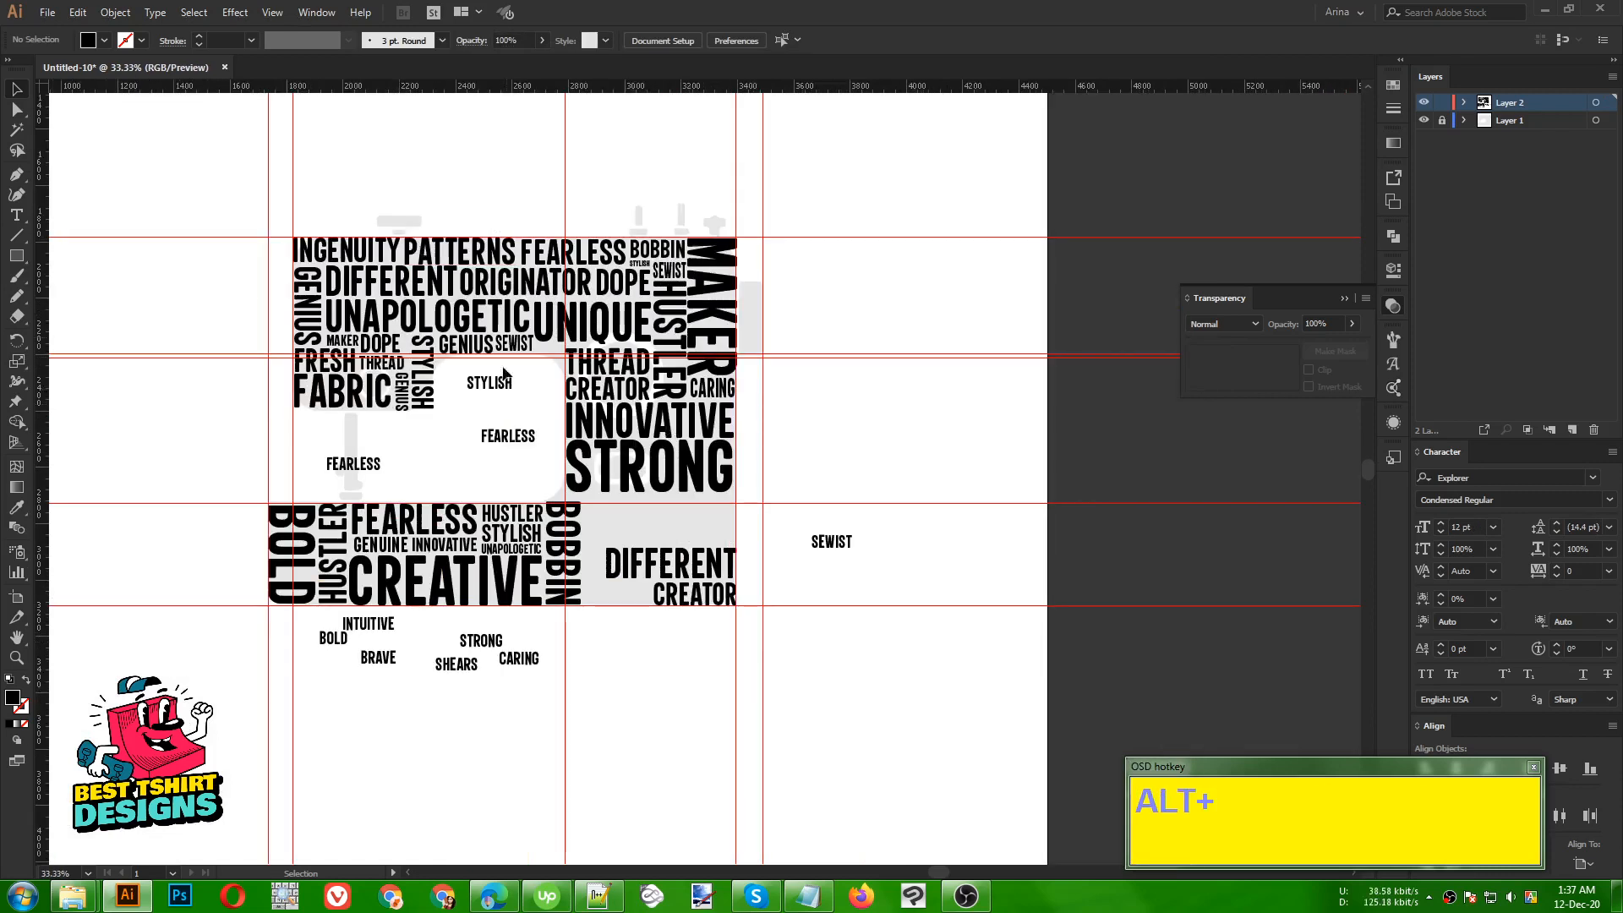
{"action": "left_click", "coordinate": [439, 464]}
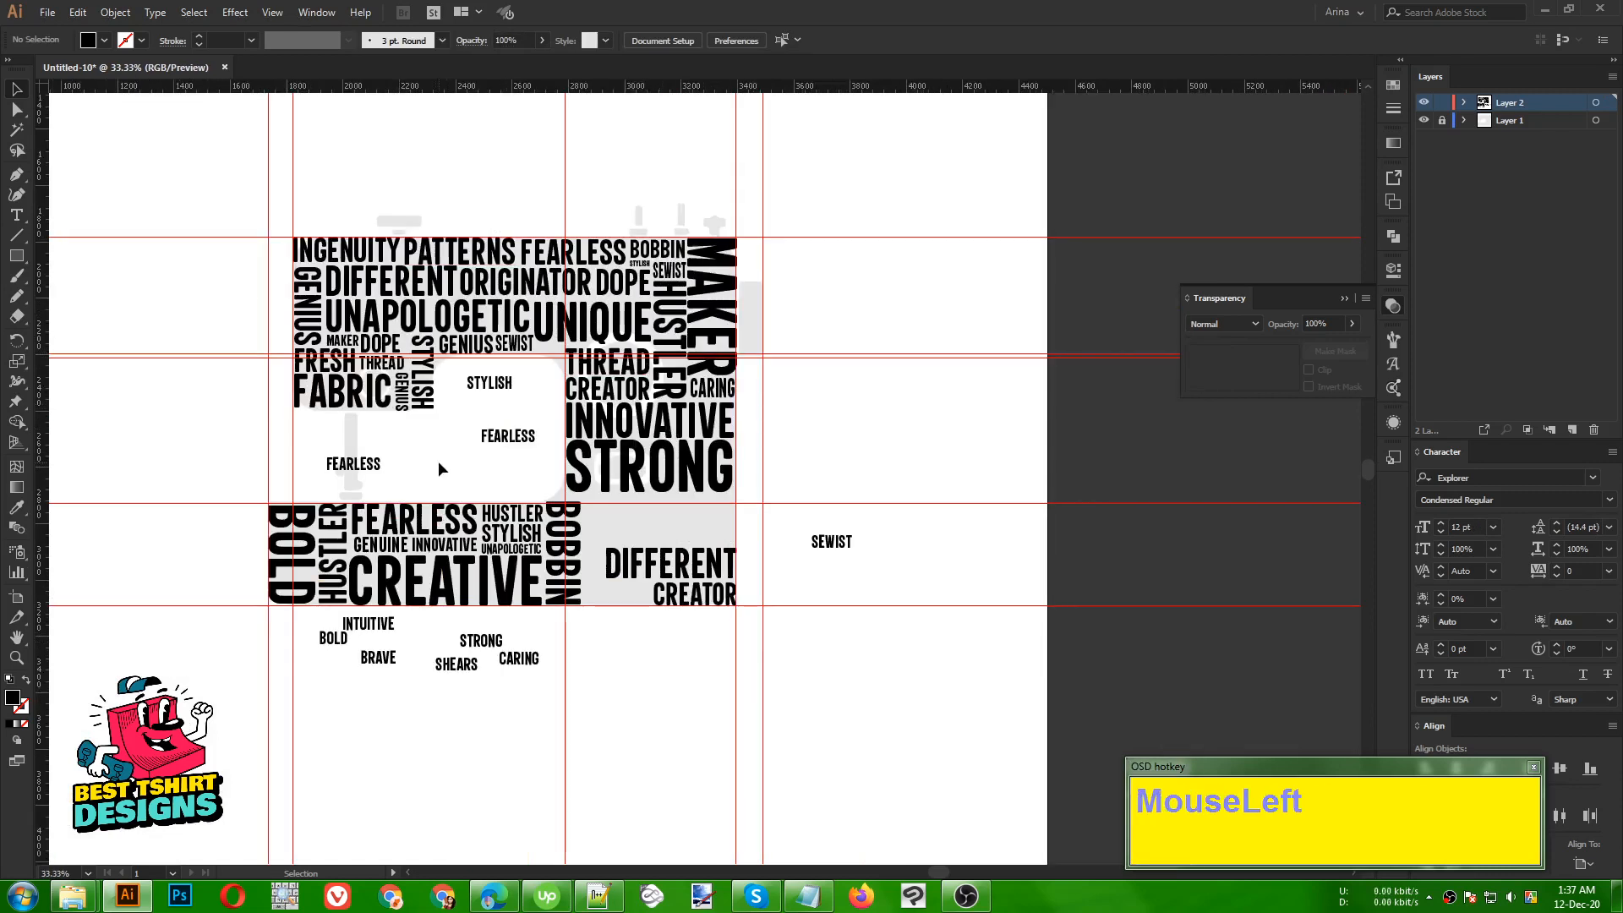
{"action": "scroll", "coordinate": [683, 626], "scroll_direction": "up", "scroll_amount": 1}
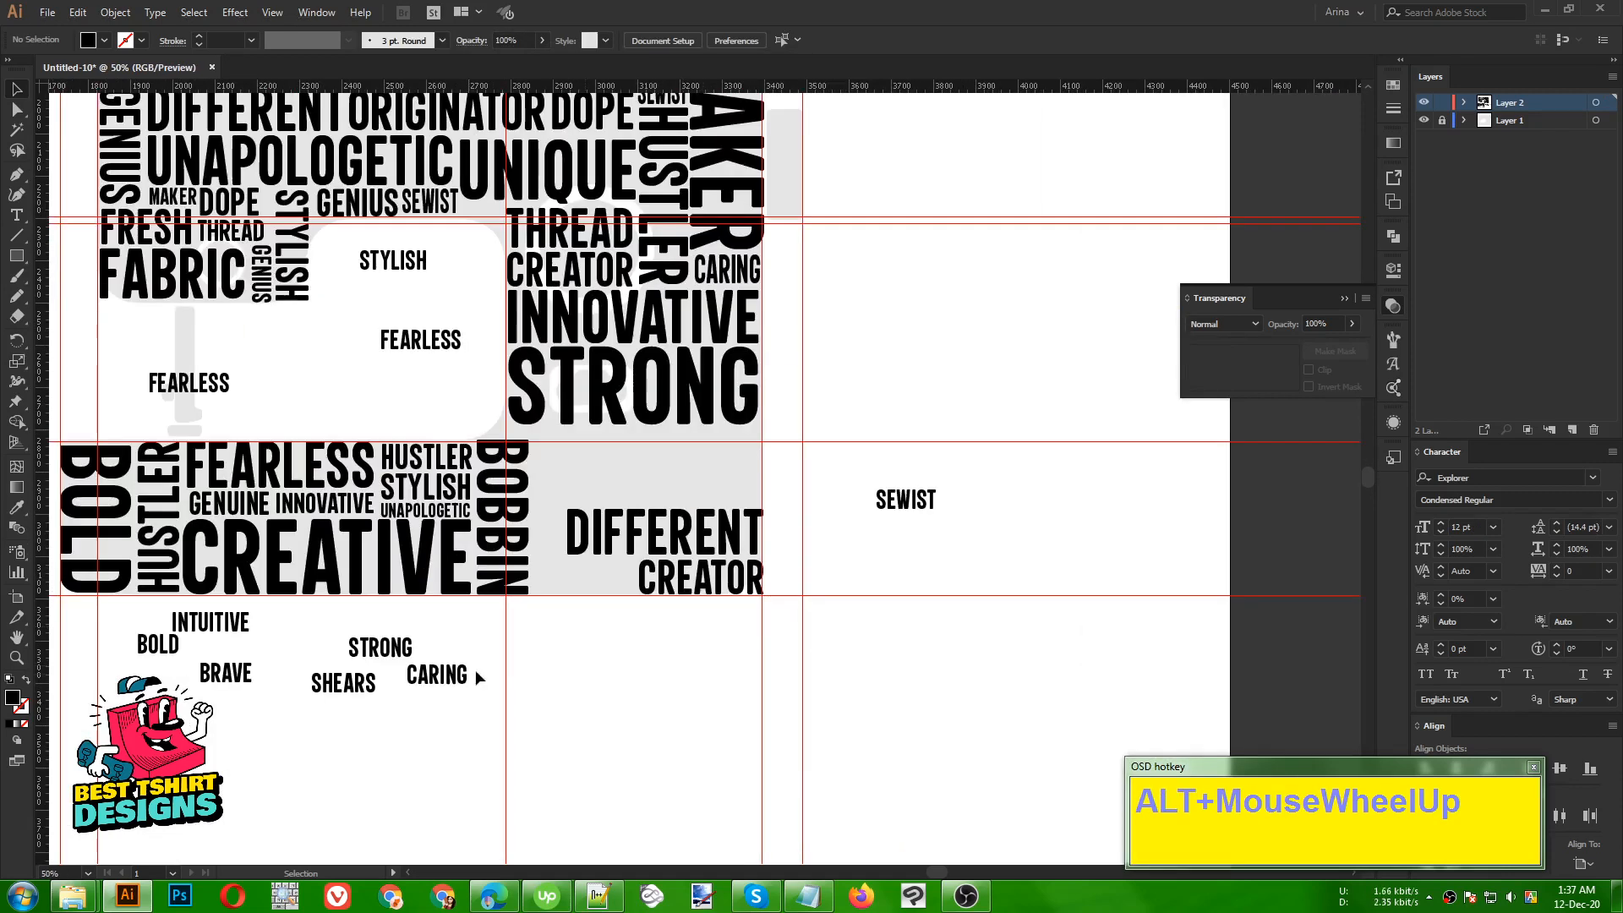
{"action": "left_click_drag", "start_coordinate": [241, 629], "coordinate": [554, 599]}
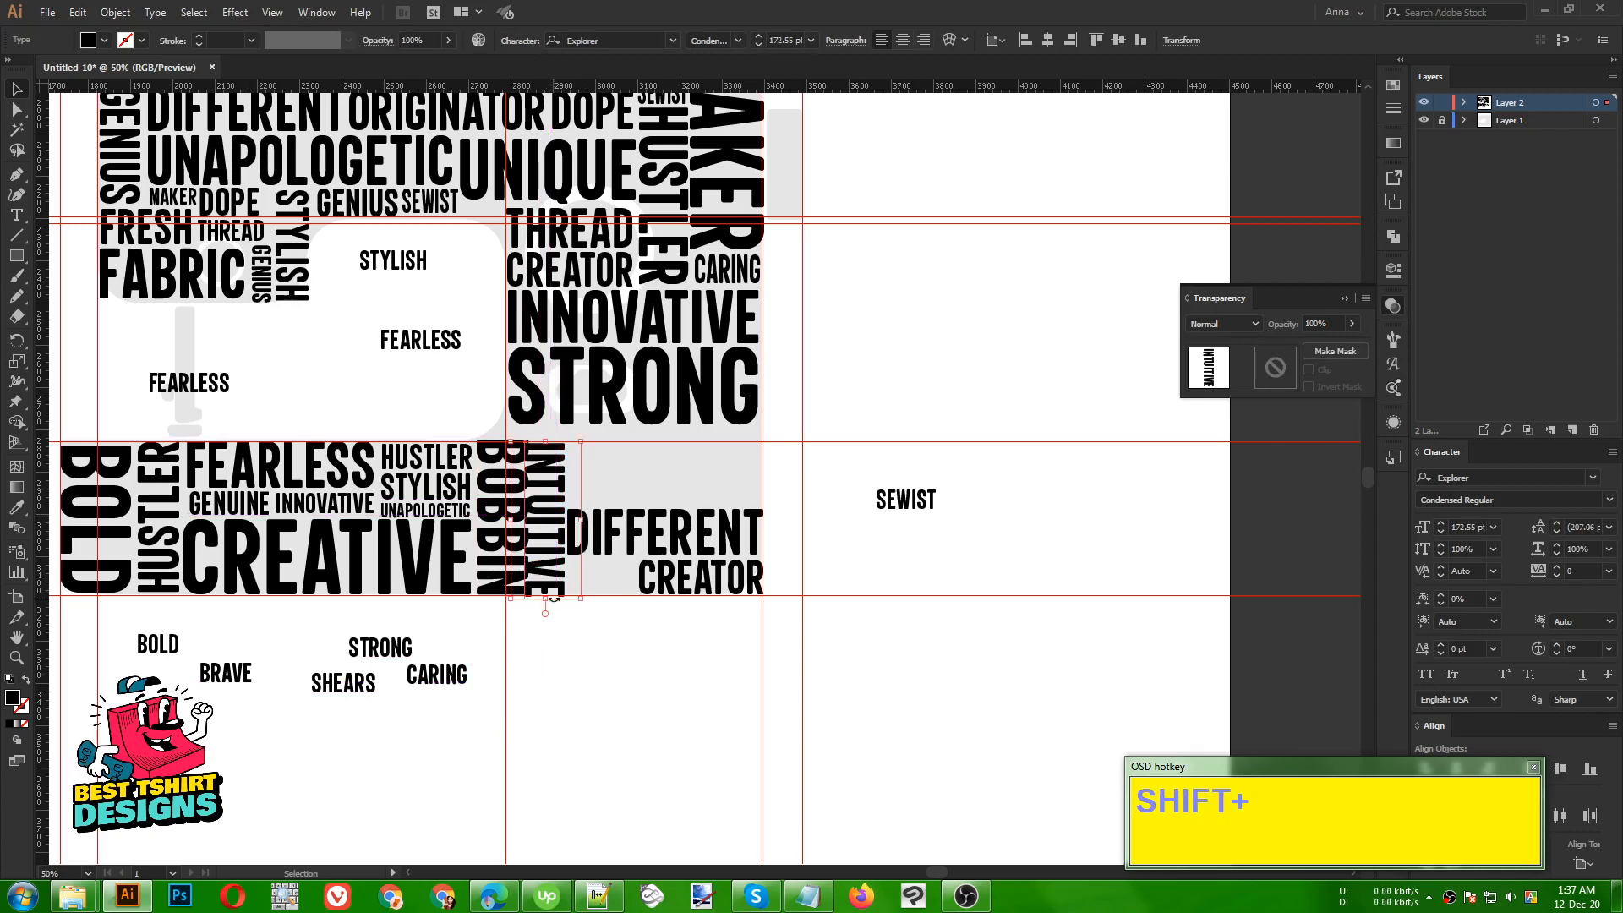
{"action": "key", "text": "shift+Right"}
{"action": "key", "text": "shift+Right"}
{"action": "key", "text": "shift+Right"}
{"action": "key", "text": "shift+Right"}
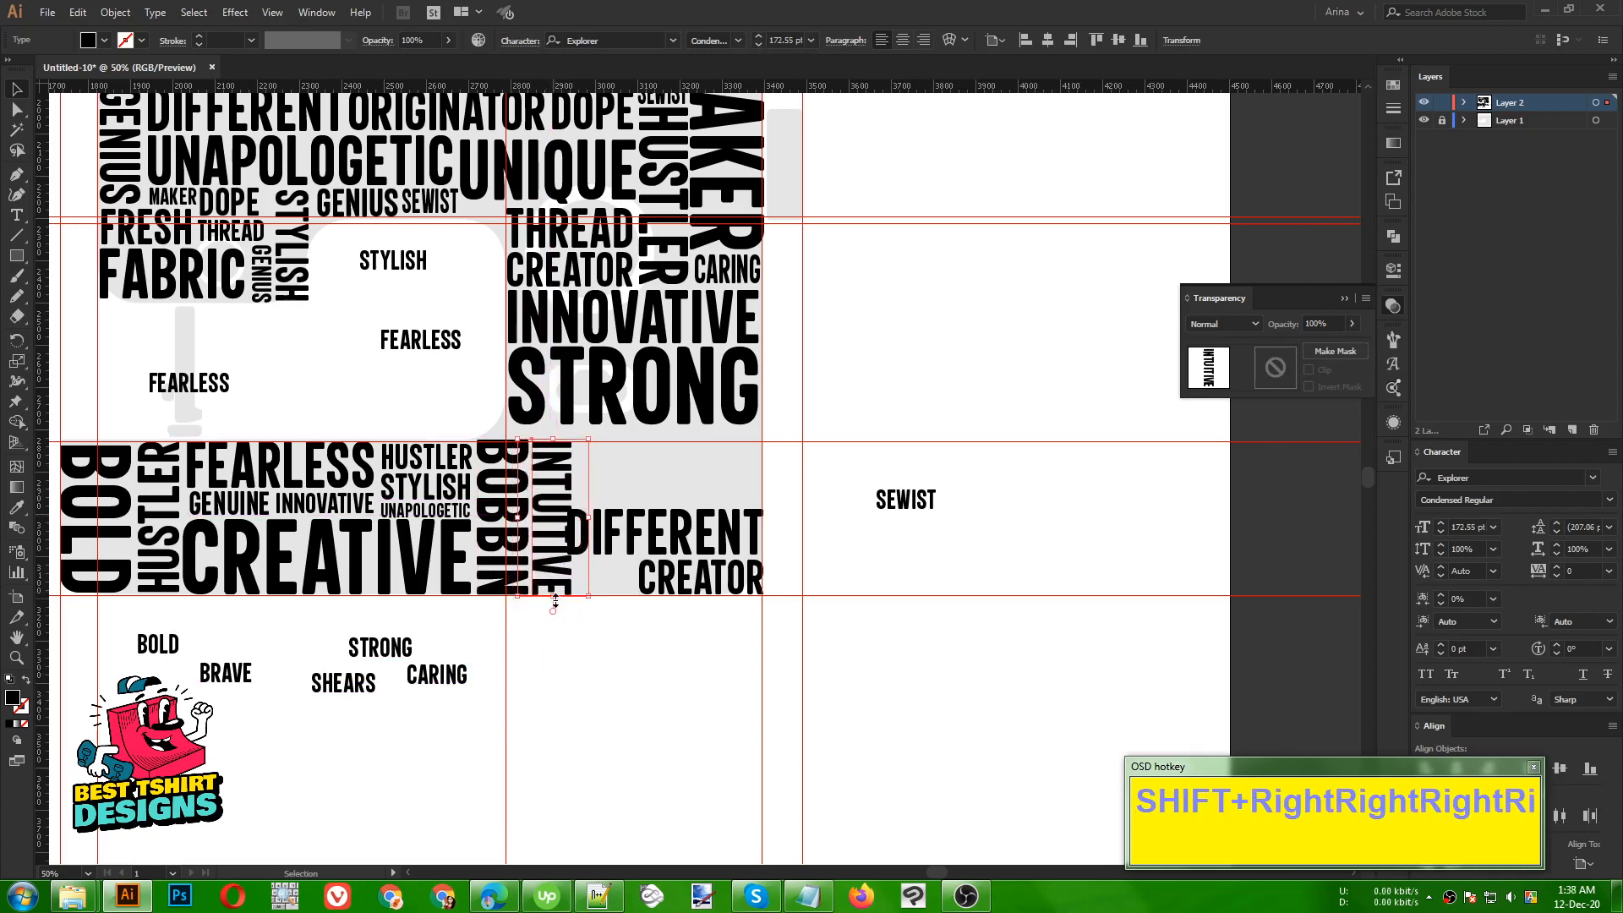
- Shrink DIFFERENT in the base to 189.3 pt so it starts beside the vertical INTUITIVE
{"action": "scroll", "coordinate": [625, 535], "scroll_direction": "up", "scroll_amount": 2}
{"action": "left_click", "coordinate": [624, 535]}
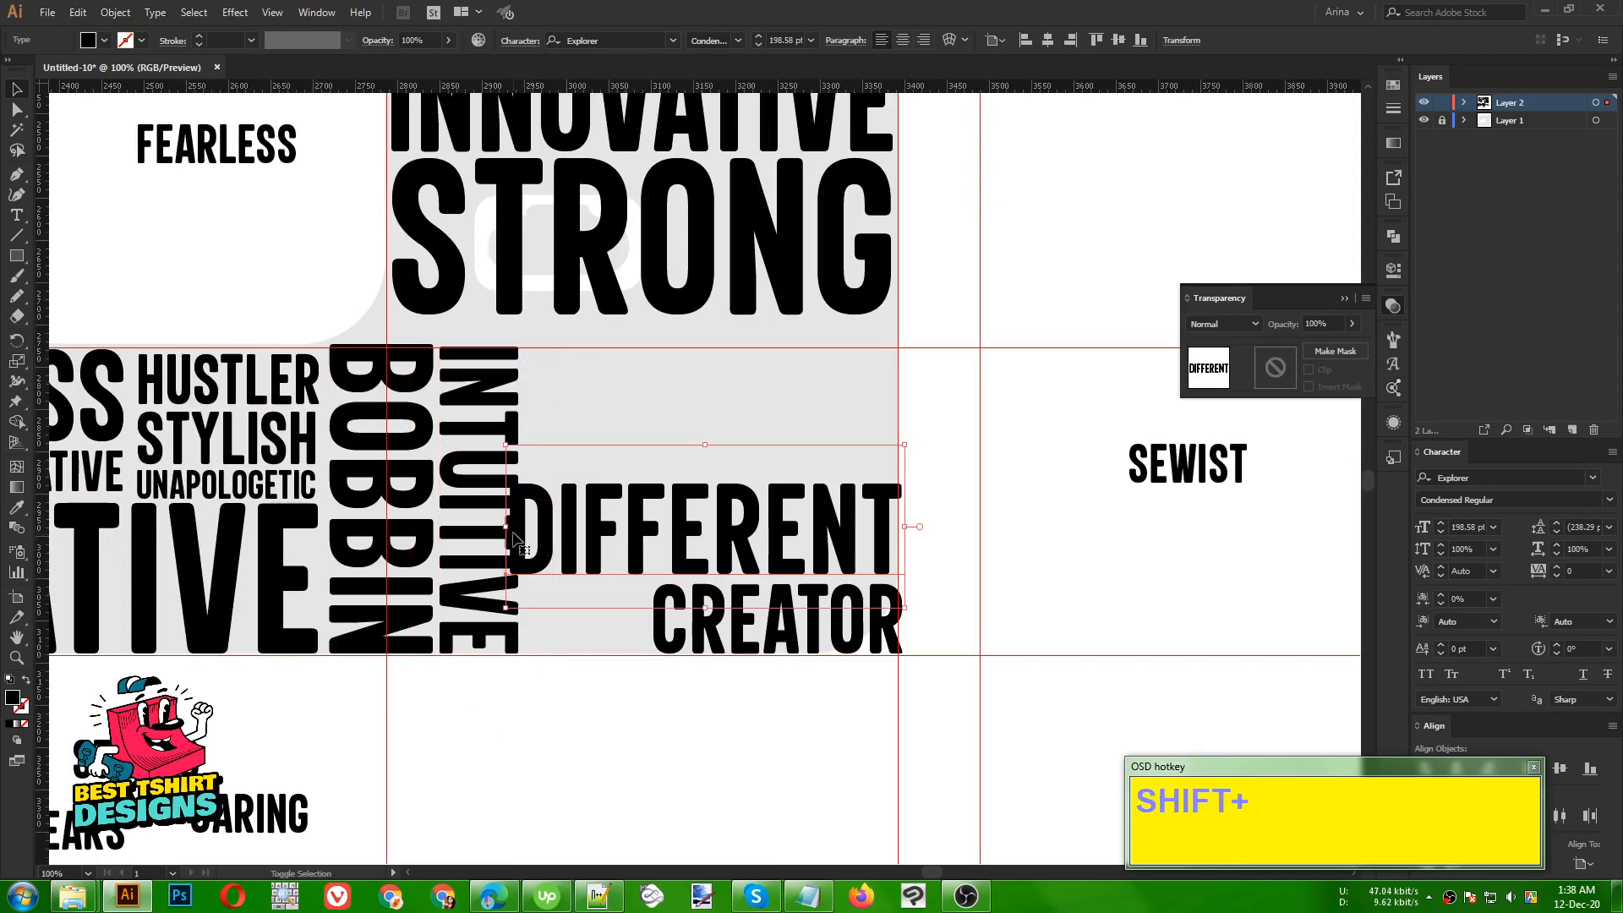
{"action": "left_click_drag", "start_coordinate": [505, 531], "coordinate": [530, 531]}
{"action": "scroll", "coordinate": [908, 657], "scroll_direction": "down", "scroll_amount": 1}
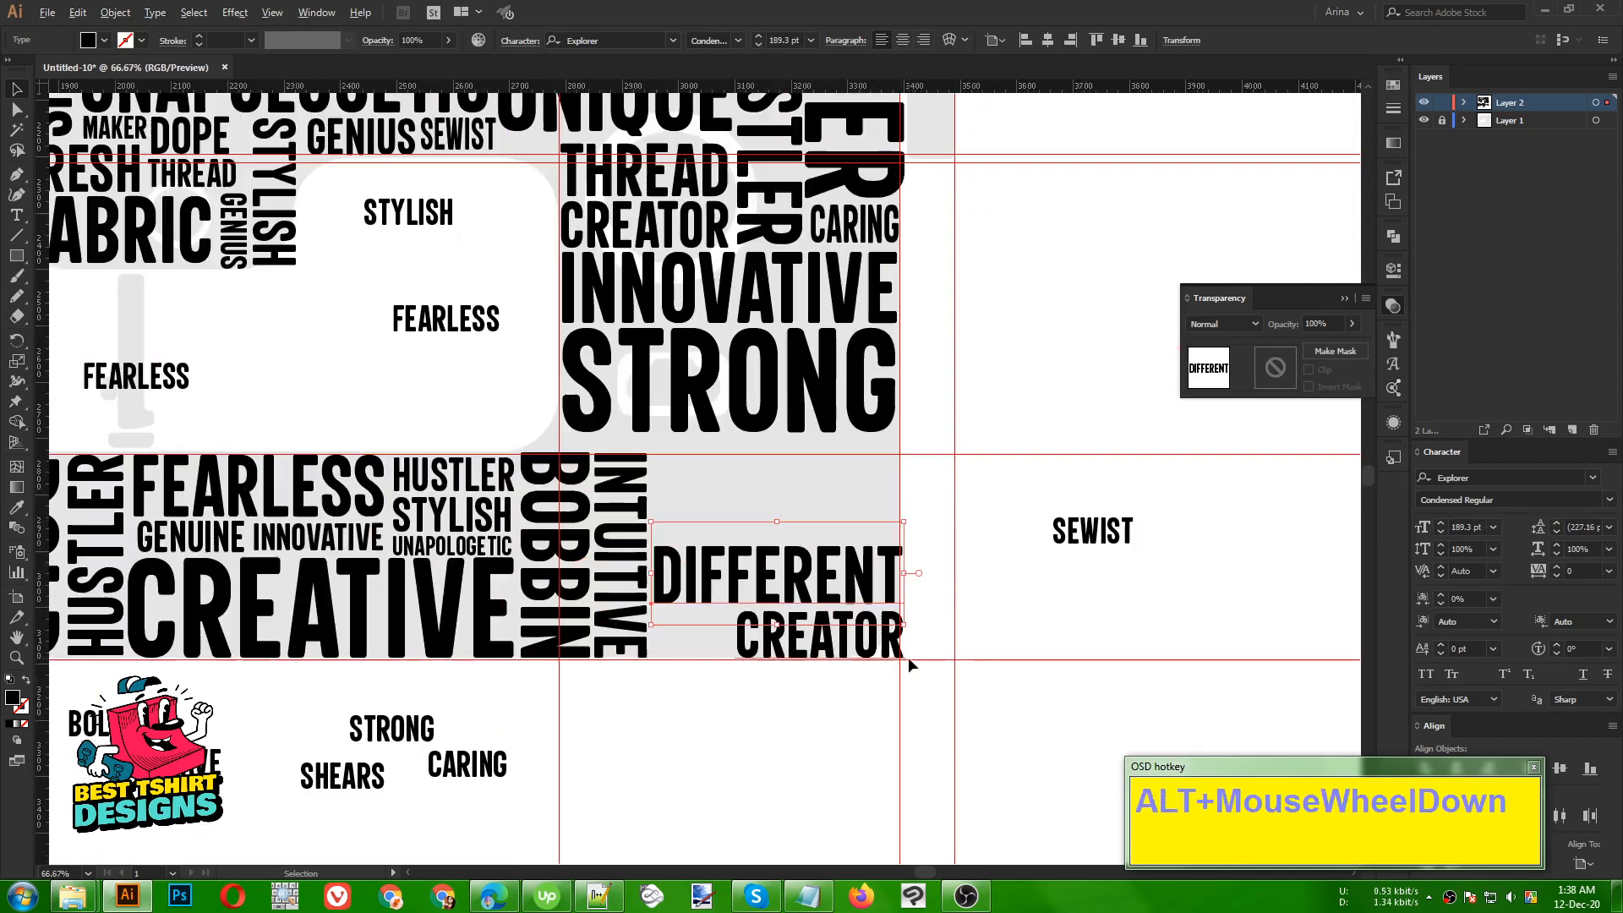
- Move BRAVE into the base's lower edge between INTUITIVE and CREATOR and enlarge it to 101.38 pt to fill the gap
{"action": "left_click", "coordinate": [1082, 531]}
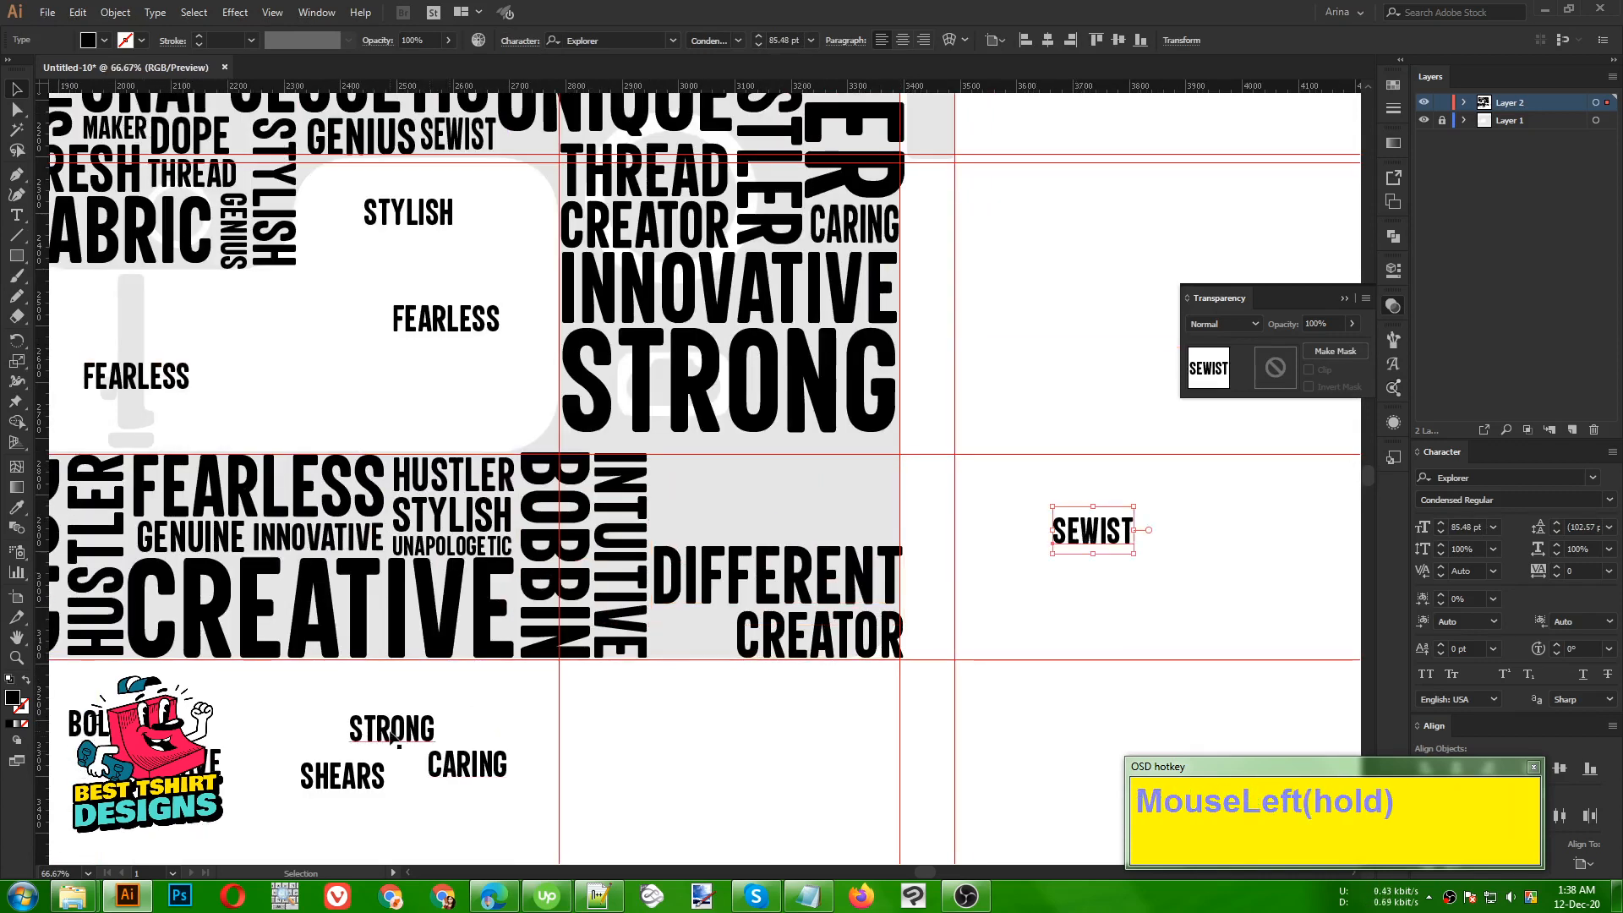
{"action": "left_click_drag", "start_coordinate": [389, 738], "coordinate": [285, 714]}
{"action": "left_click_drag", "start_coordinate": [201, 765], "coordinate": [744, 570]}
{"action": "scroll", "coordinate": [706, 674], "scroll_direction": "up", "scroll_amount": 1}
{"action": "scroll", "coordinate": [708, 680], "scroll_direction": "up", "scroll_amount": 1}
{"action": "key", "text": "Down"}
{"action": "left_click", "coordinate": [744, 558], "text": "shift"}
{"action": "left_click", "coordinate": [728, 591]}
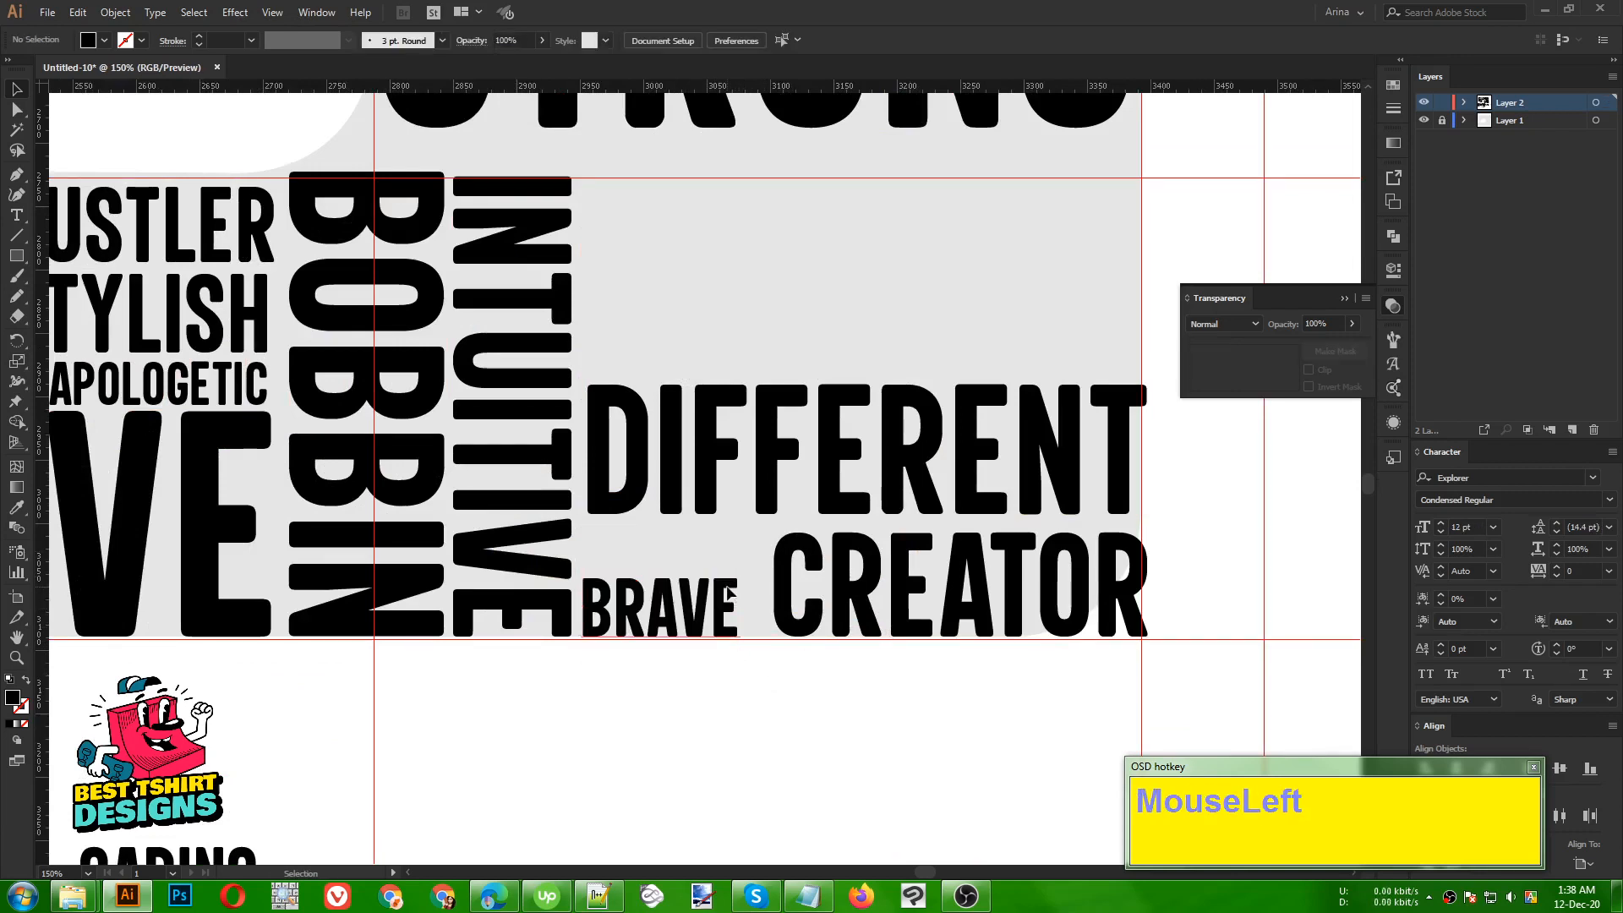
{"action": "left_click", "coordinate": [738, 579]}
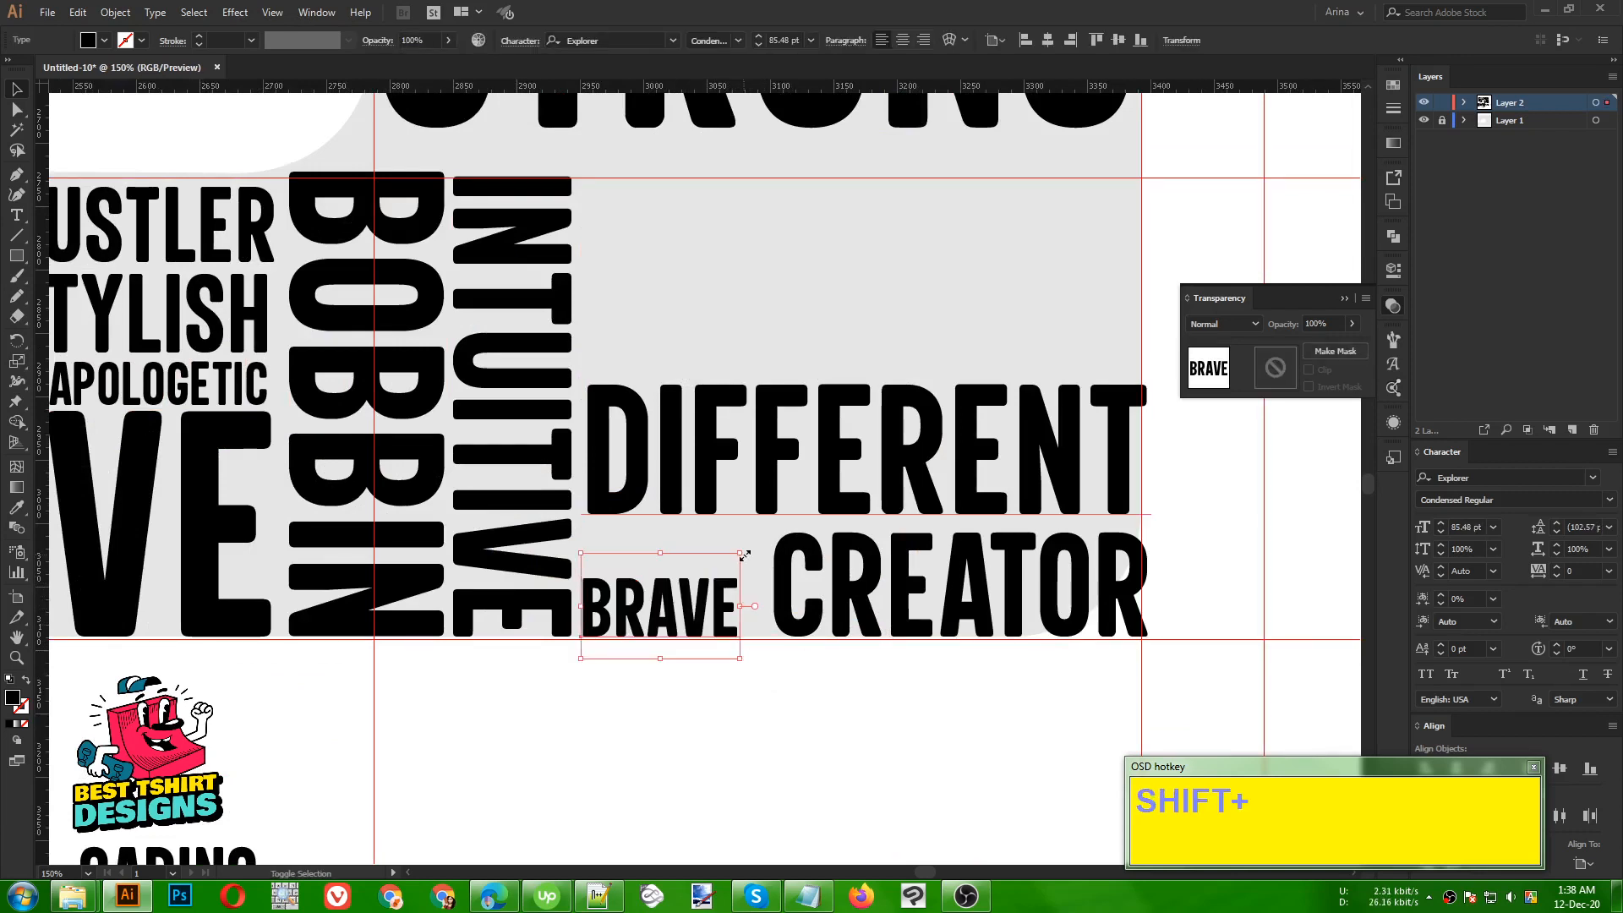
{"action": "left_click_drag", "start_coordinate": [744, 554], "coordinate": [833, 554]}
{"action": "scroll", "coordinate": [664, 698], "scroll_direction": "down", "scroll_amount": 1}
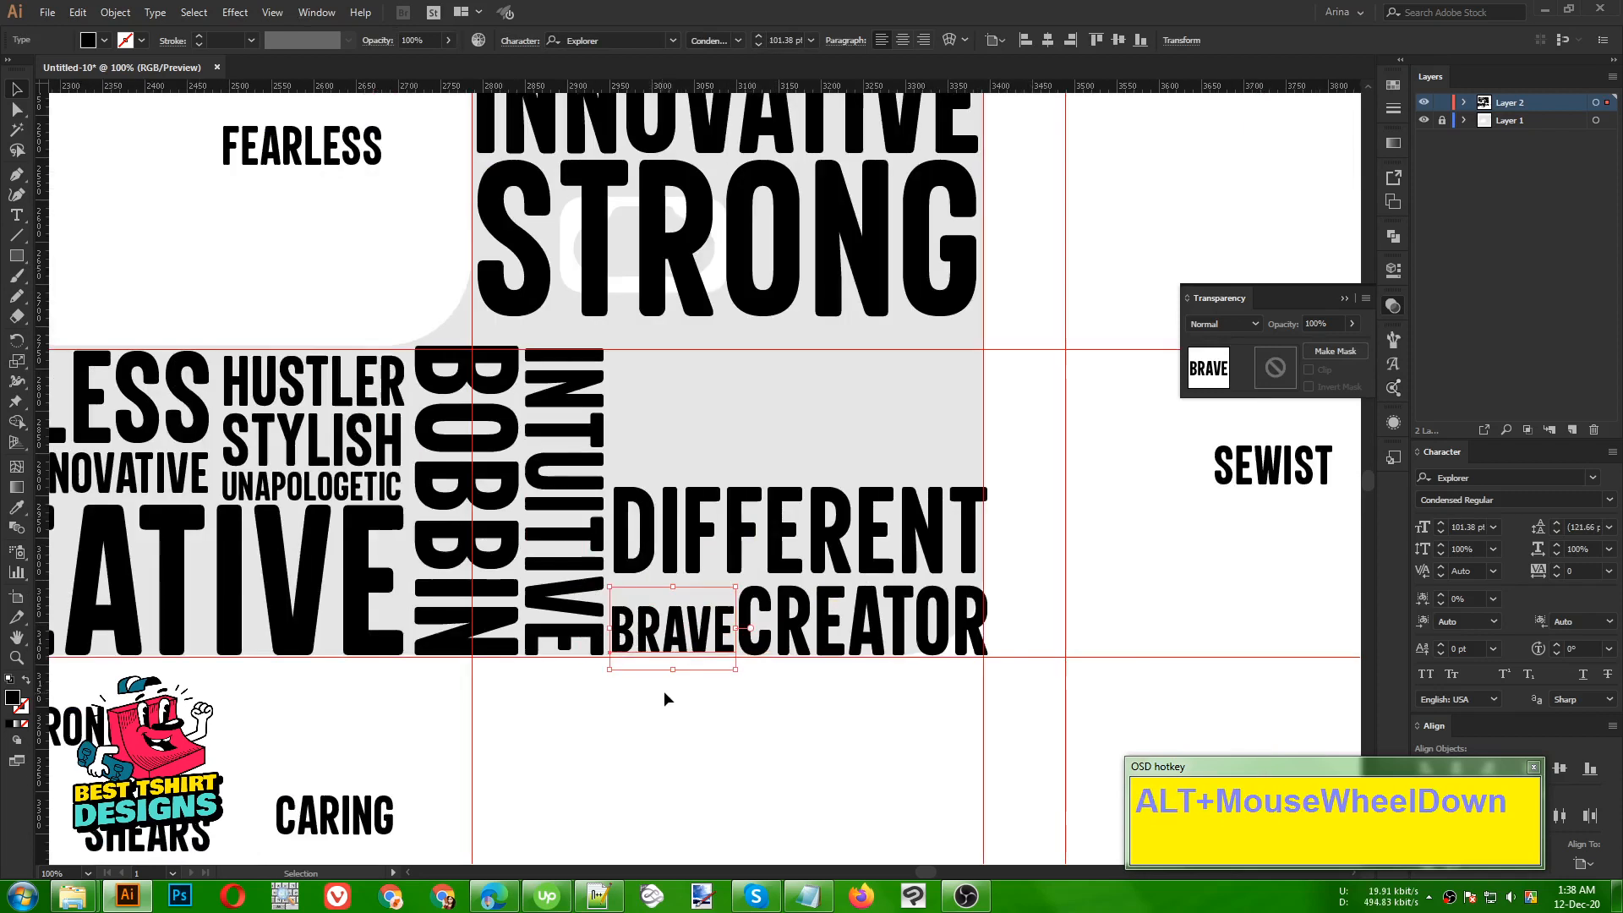
- Move CARING into the gap between DIFFERENT and BRAVE and resize it to fit BRAVE's width
{"action": "left_click_drag", "start_coordinate": [329, 816], "coordinate": [784, 571]}
{"action": "scroll", "coordinate": [689, 586], "scroll_direction": "up", "scroll_amount": 2}
{"action": "left_click_drag", "start_coordinate": [664, 525], "coordinate": [664, 535]}
{"action": "scroll", "coordinate": [705, 521], "scroll_direction": "down", "scroll_amount": 2}
{"action": "left_click", "coordinate": [705, 716]}
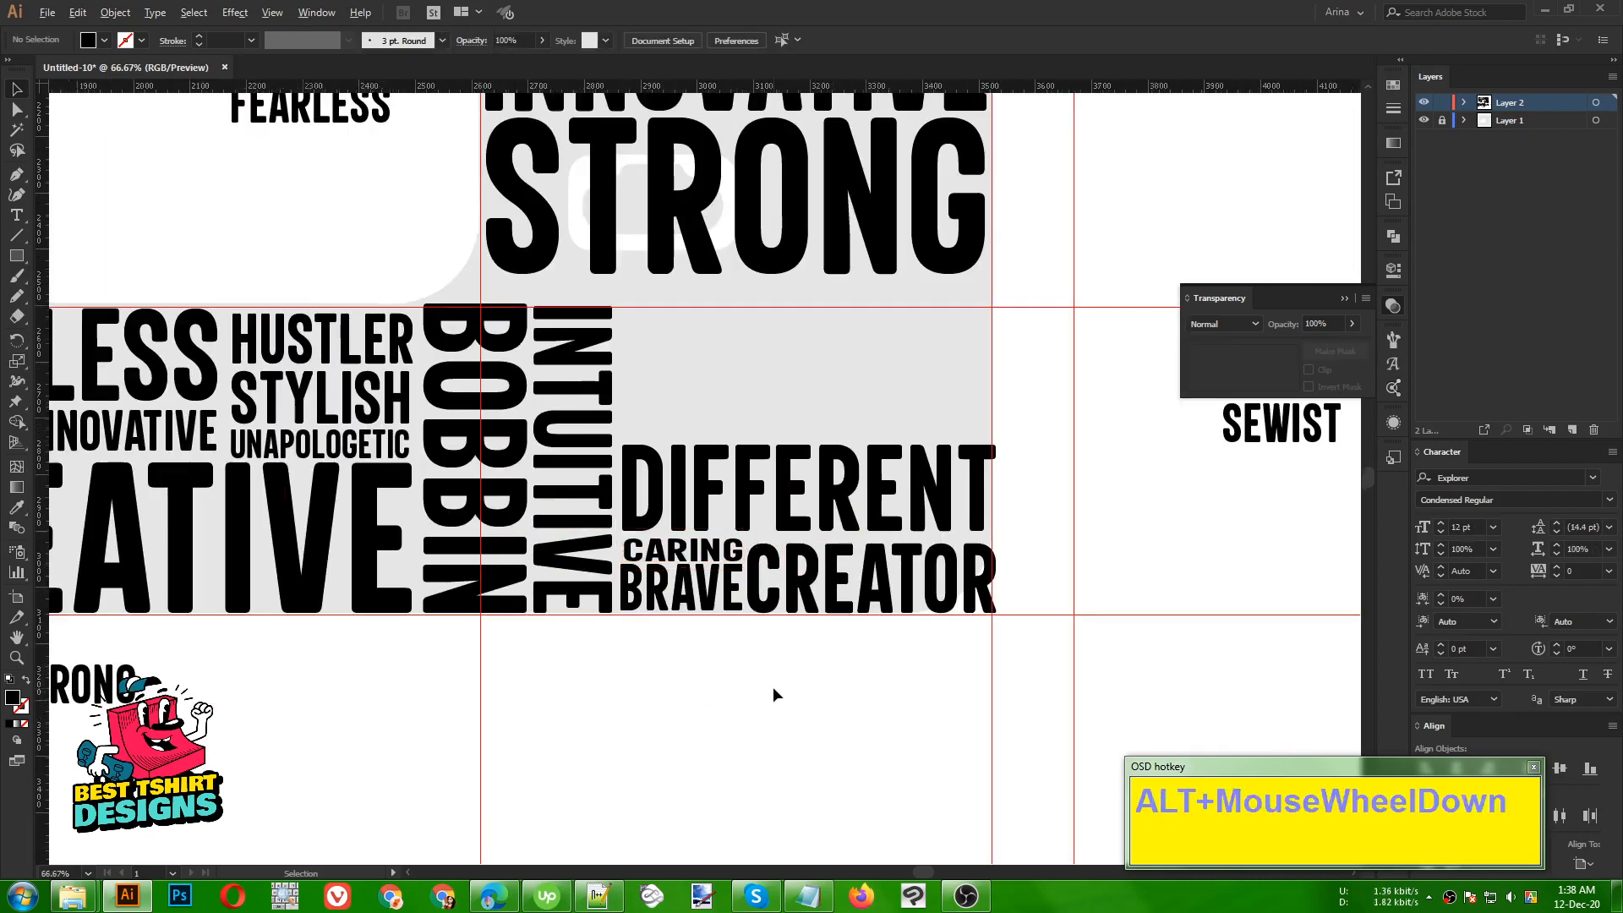
- Move the loose BOLD into the base below STRONG and enlarge it, aligned to the base's right edge
{"action": "scroll", "coordinate": [773, 686], "scroll_direction": "down", "scroll_amount": 1}
{"action": "scroll", "coordinate": [804, 680], "scroll_direction": "up", "scroll_amount": 1}
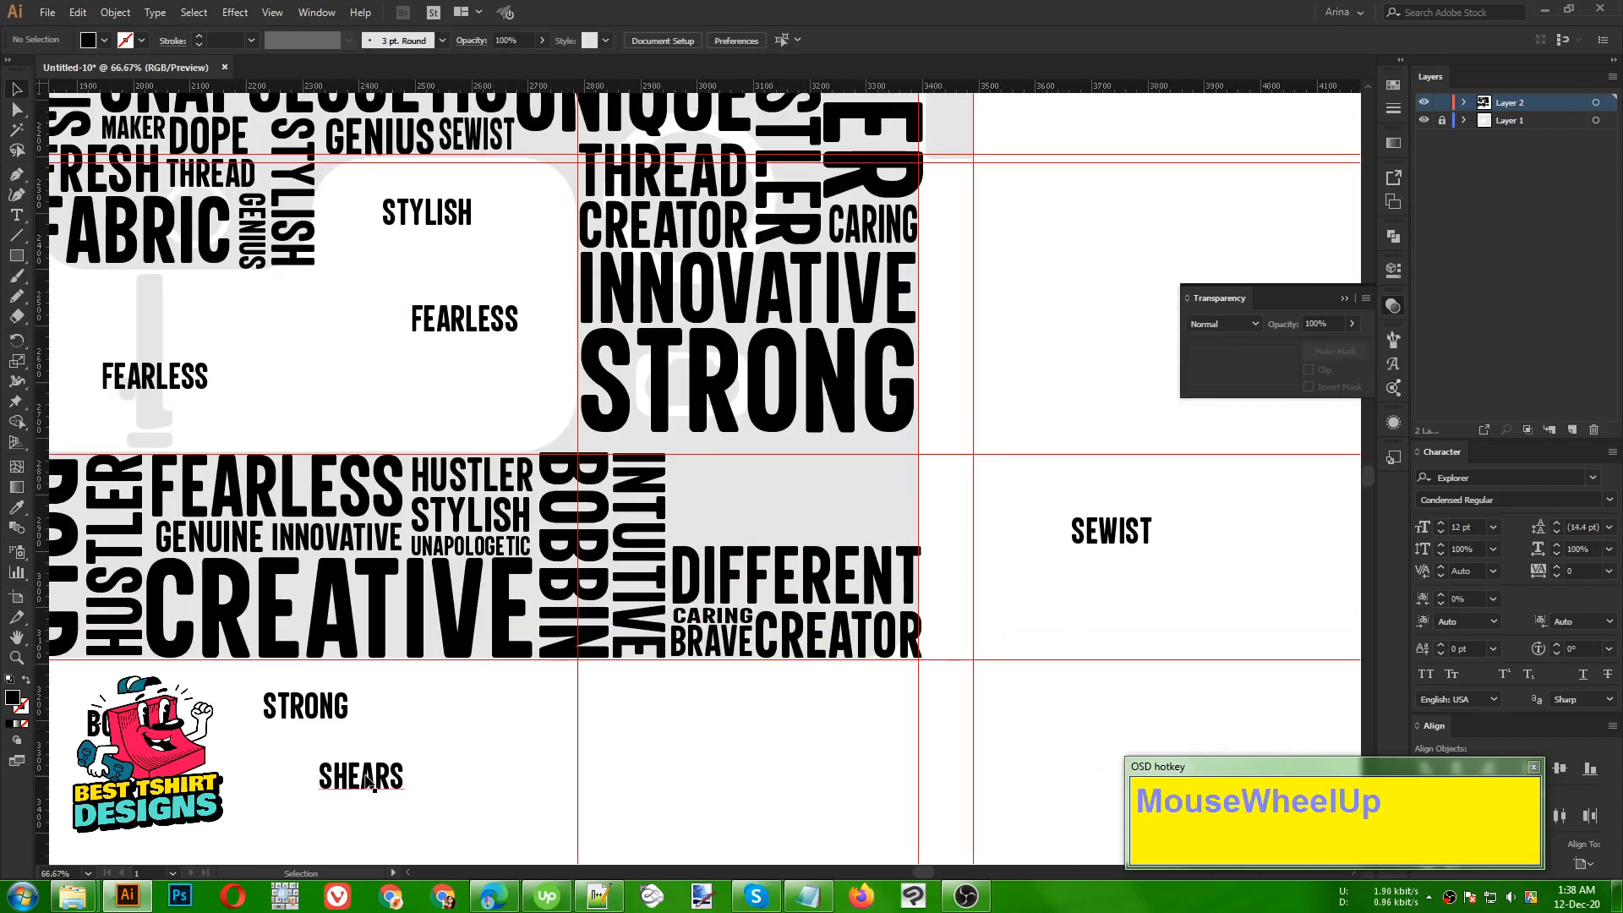
{"action": "left_click_drag", "start_coordinate": [436, 651], "coordinate": [862, 482]}
- Extend the vertical INTUITIVE and BOBBIN upward past the base's top guide to line up with BOLD, setting BOBBIN to 236.05 pt
{"action": "left_click", "coordinate": [658, 501]}
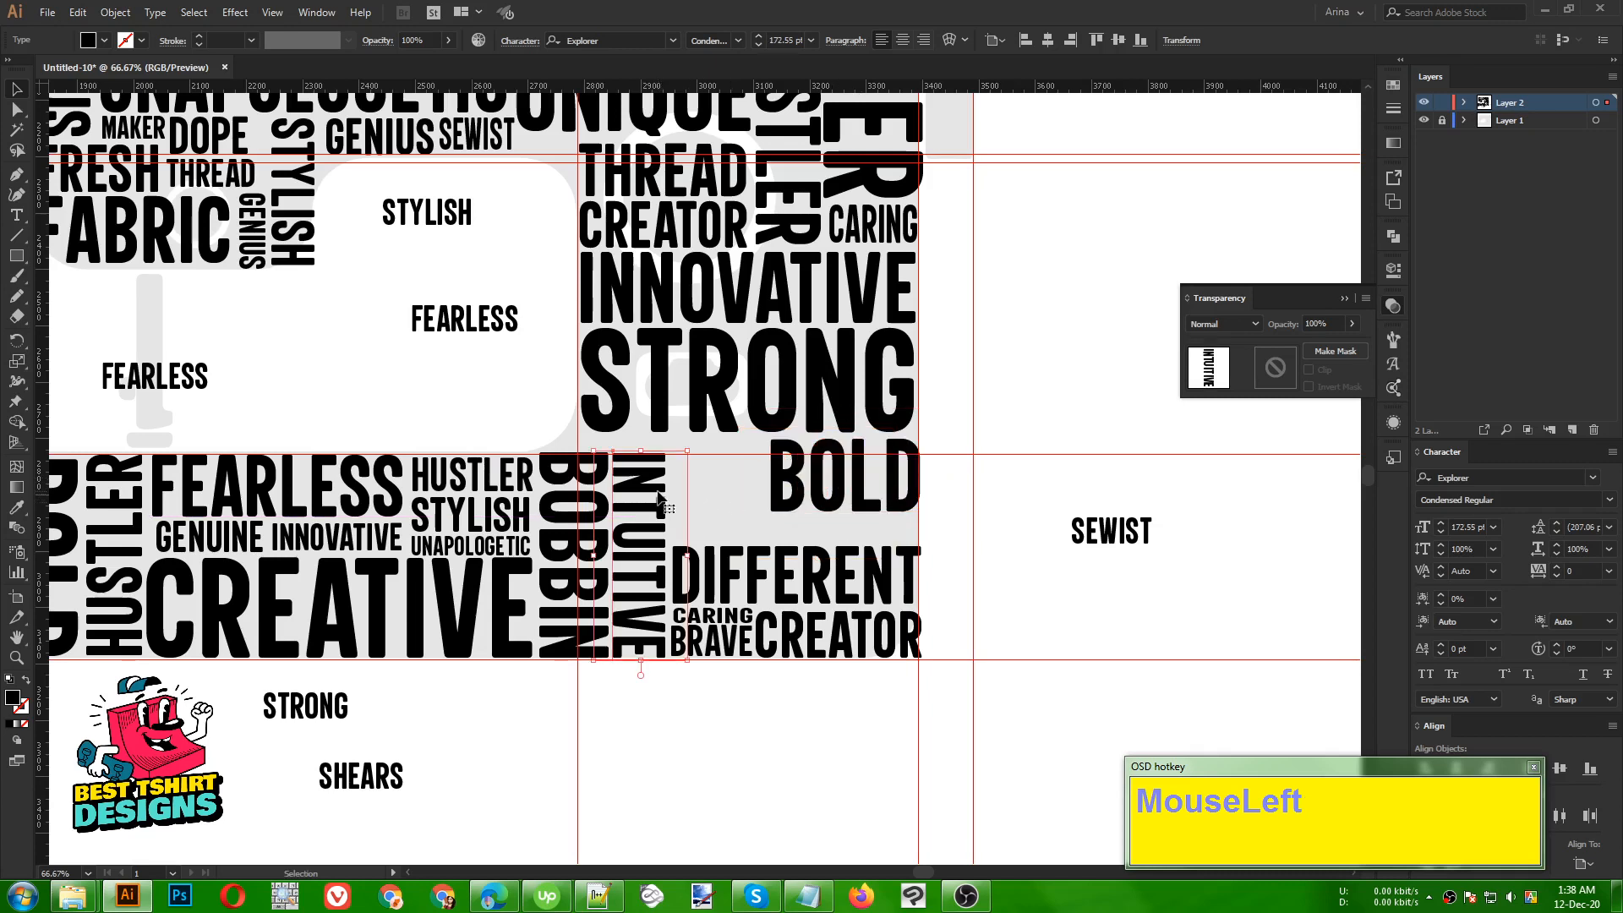
{"action": "left_click_drag", "start_coordinate": [649, 456], "coordinate": [578, 437]}
{"action": "left_click", "coordinate": [564, 477]}
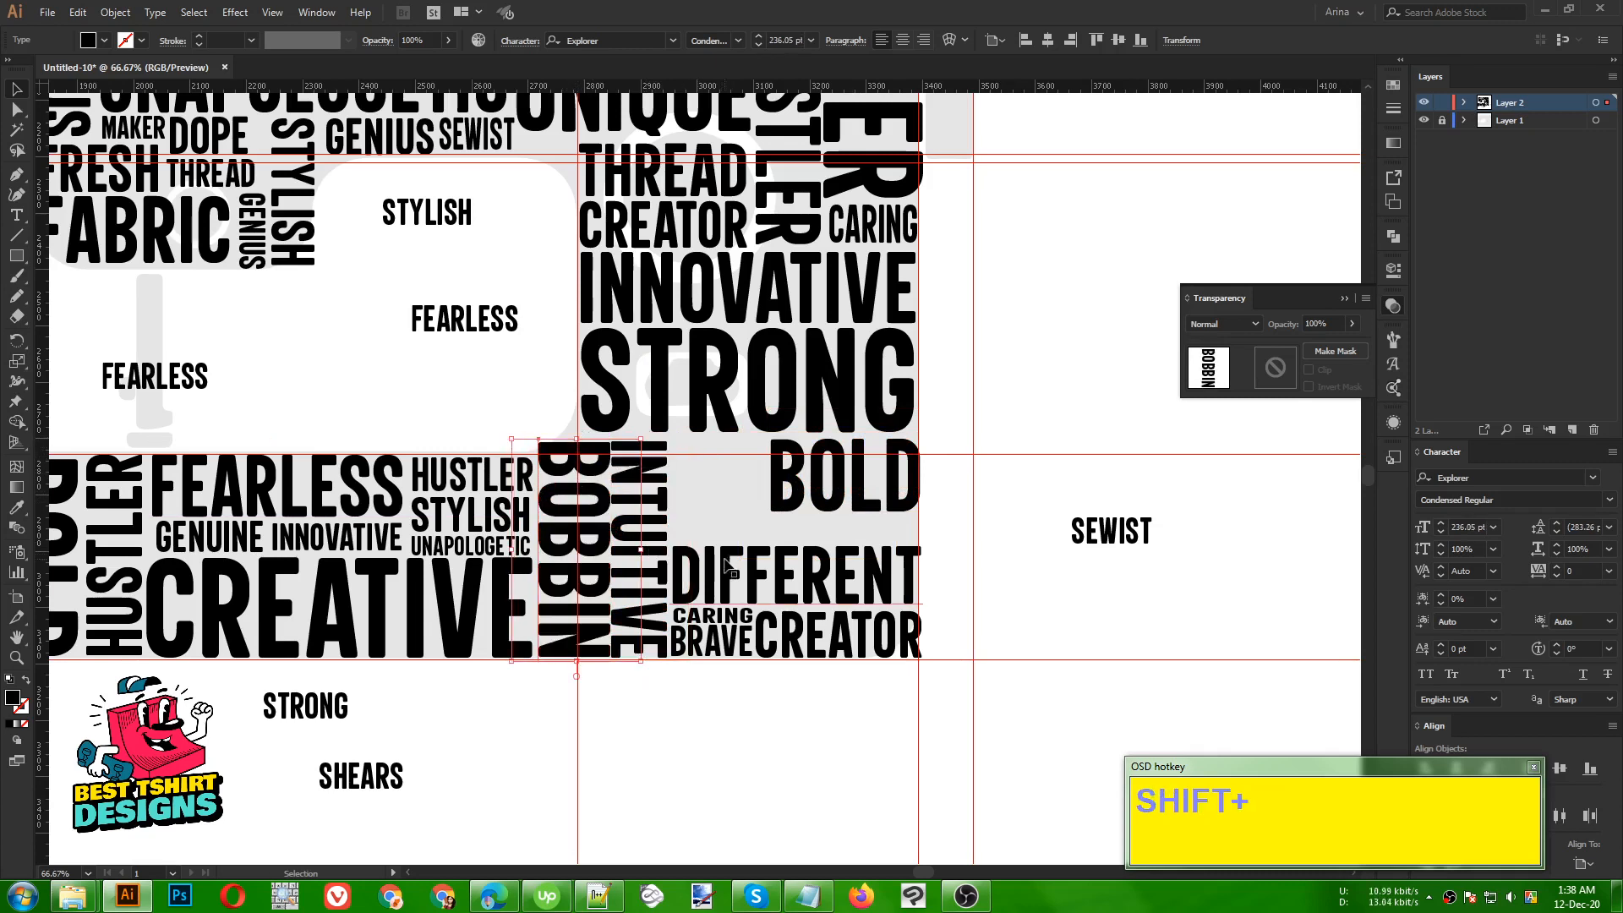
- Move a FEARLESS from the opening between BOLD and DIFFERENT and stretch it to BOLD's width at 76.66 pt with 154.22% horizontal scale
{"action": "scroll", "coordinate": [780, 550], "scroll_direction": "down", "scroll_amount": 1}
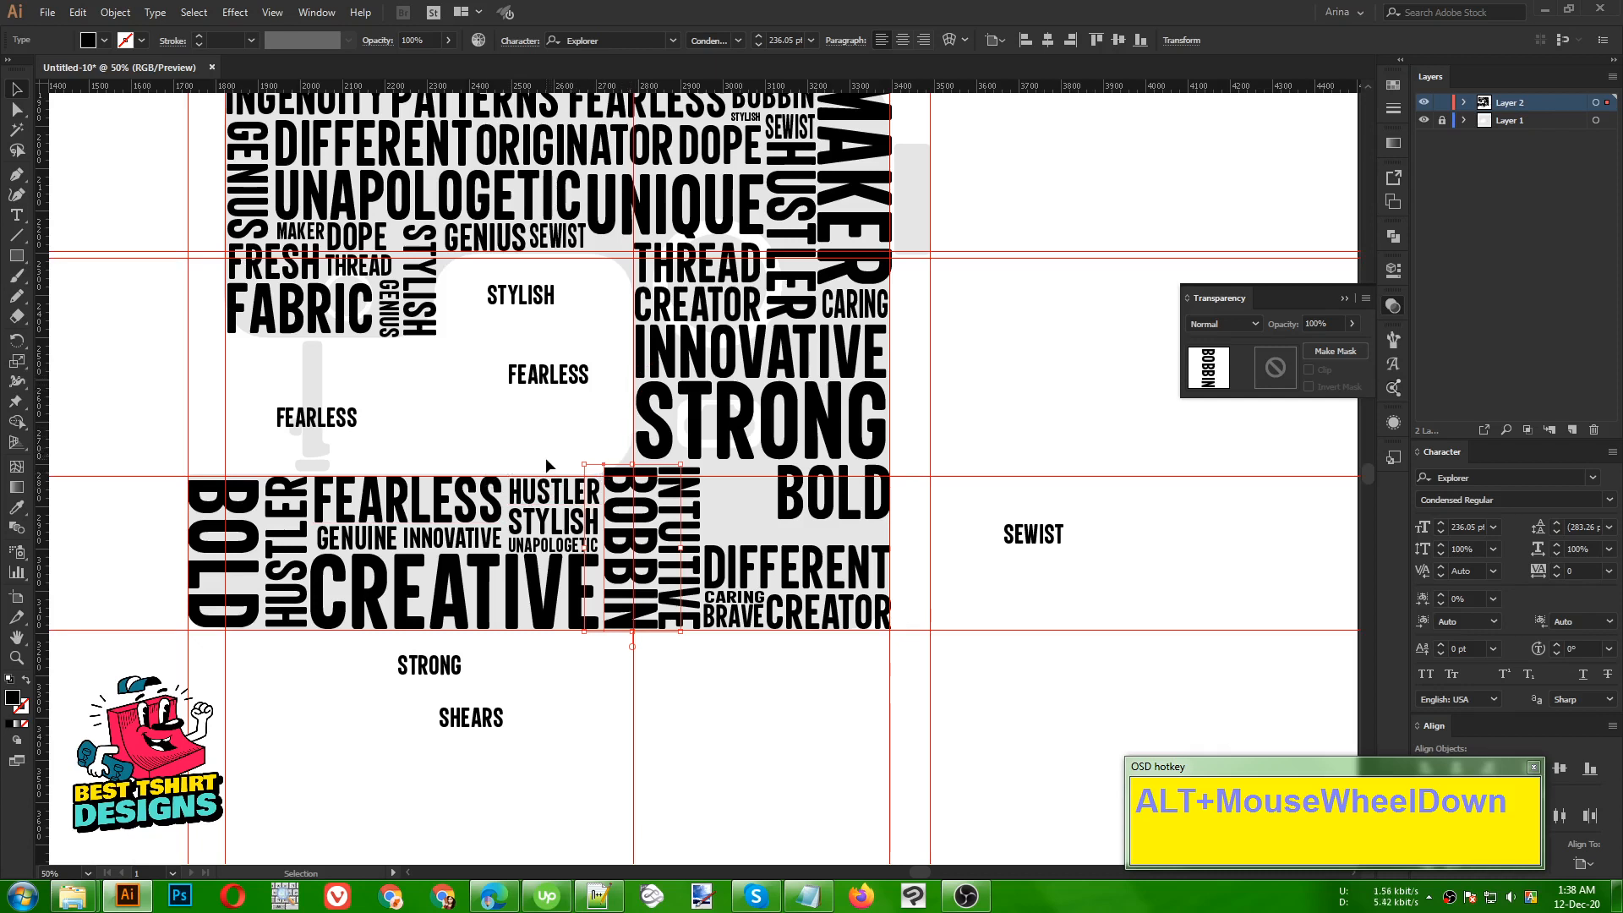
{"action": "scroll", "coordinate": [820, 513], "scroll_direction": "up", "scroll_amount": 1}
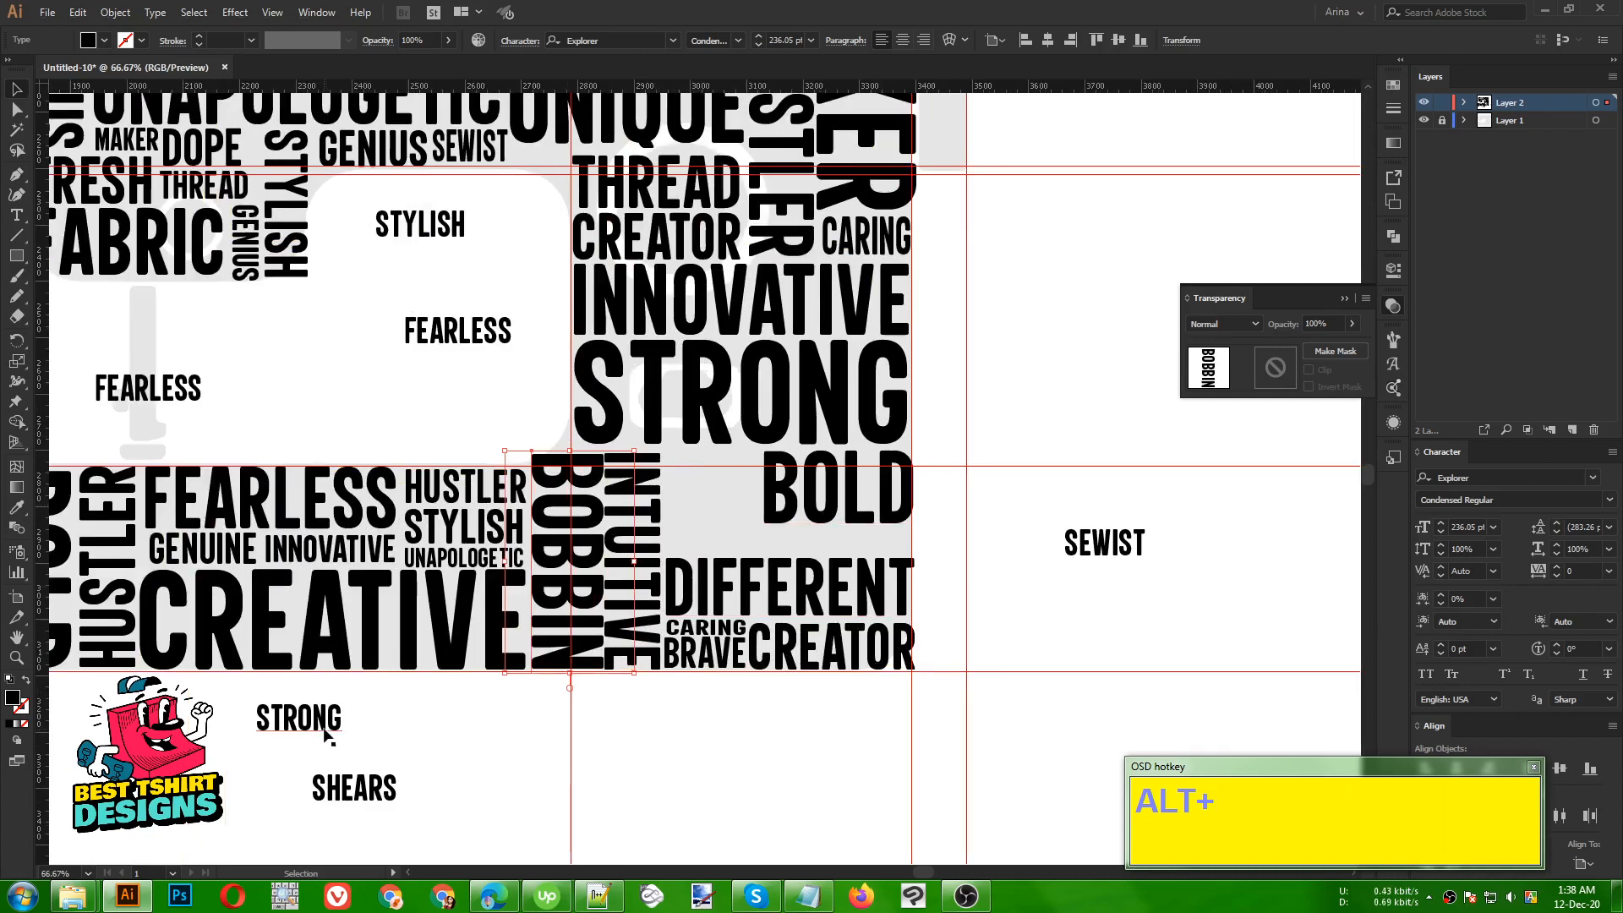
{"action": "left_click_drag", "start_coordinate": [347, 786], "coordinate": [395, 770]}
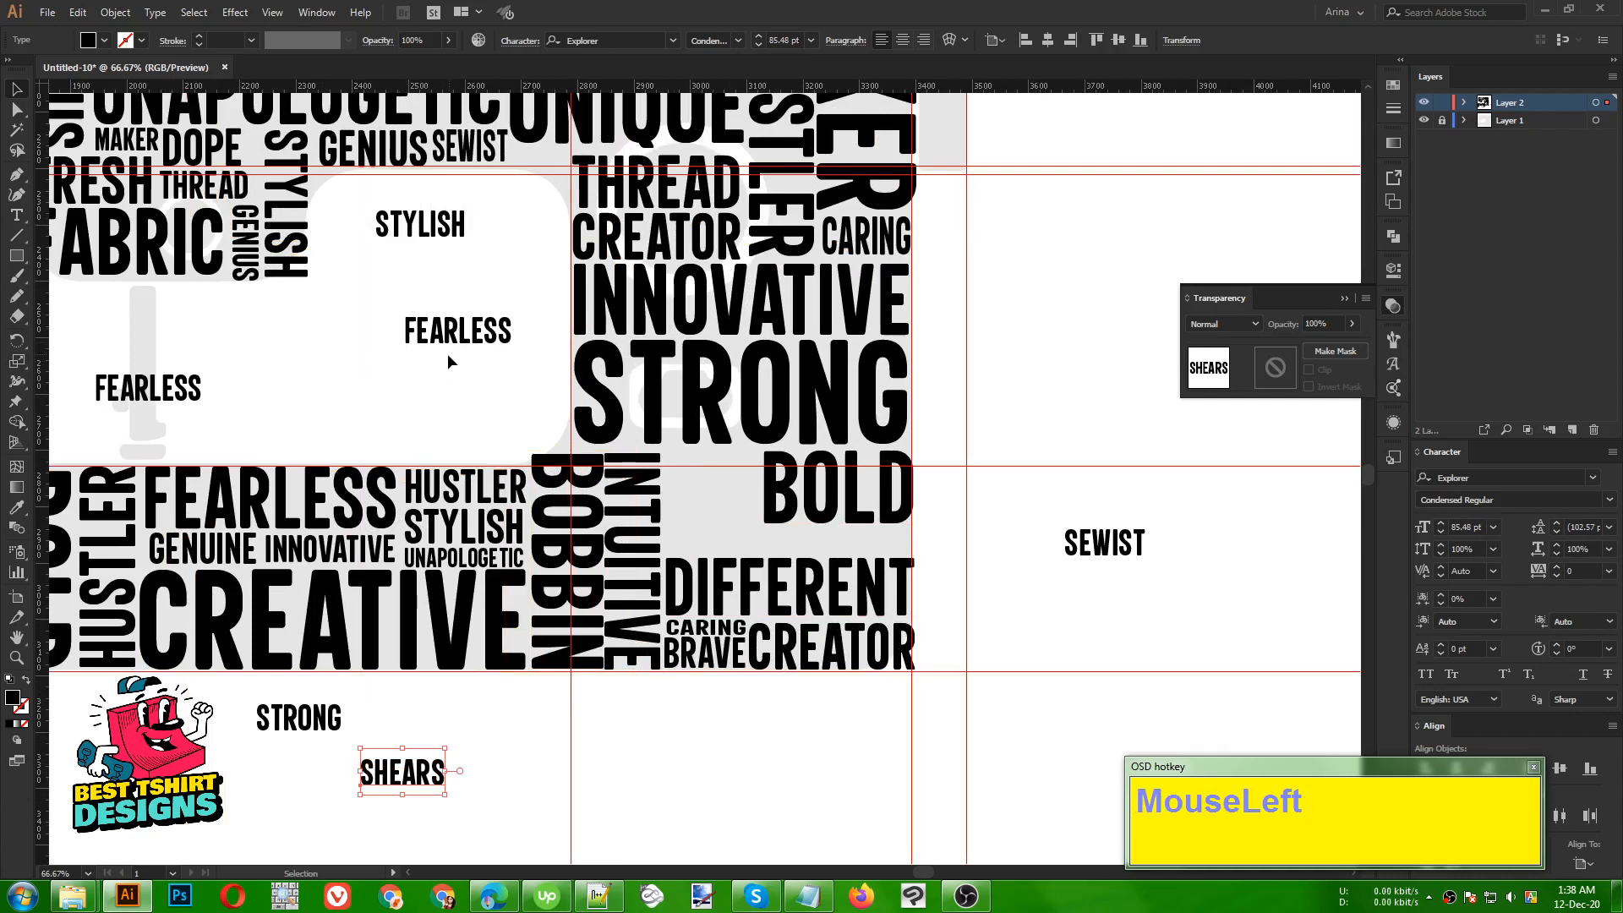
{"action": "left_click_drag", "start_coordinate": [463, 337], "coordinate": [657, 515]}
{"action": "scroll", "coordinate": [856, 541], "scroll_direction": "up", "scroll_amount": 2}
{"action": "left_click", "coordinate": [825, 503]}
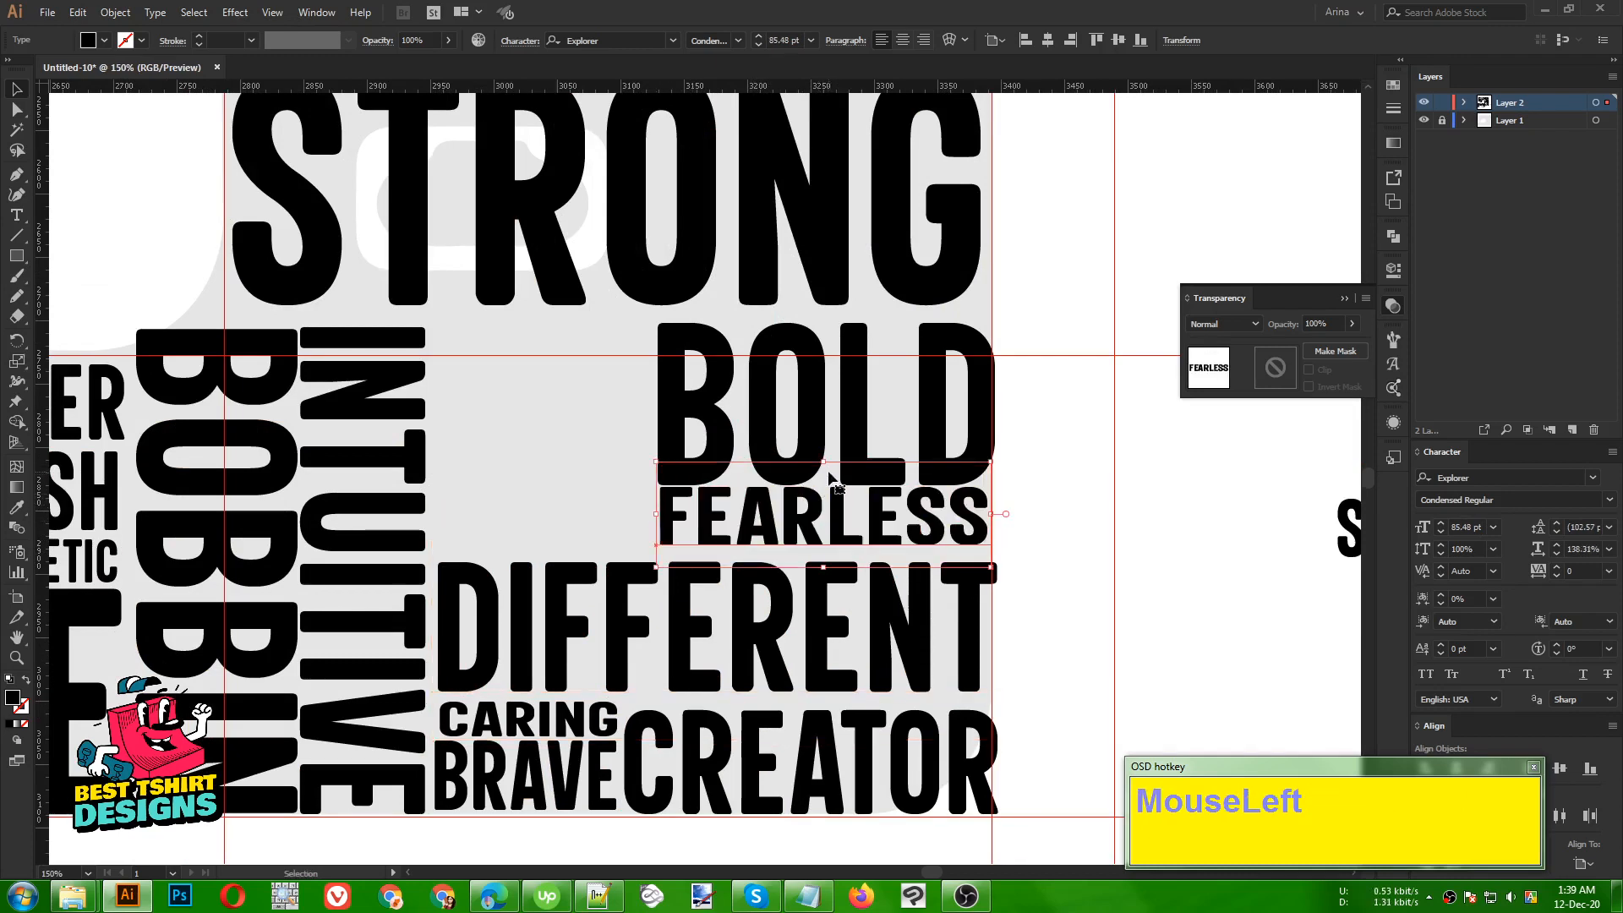
{"action": "left_click_drag", "start_coordinate": [826, 466], "coordinate": [826, 477]}
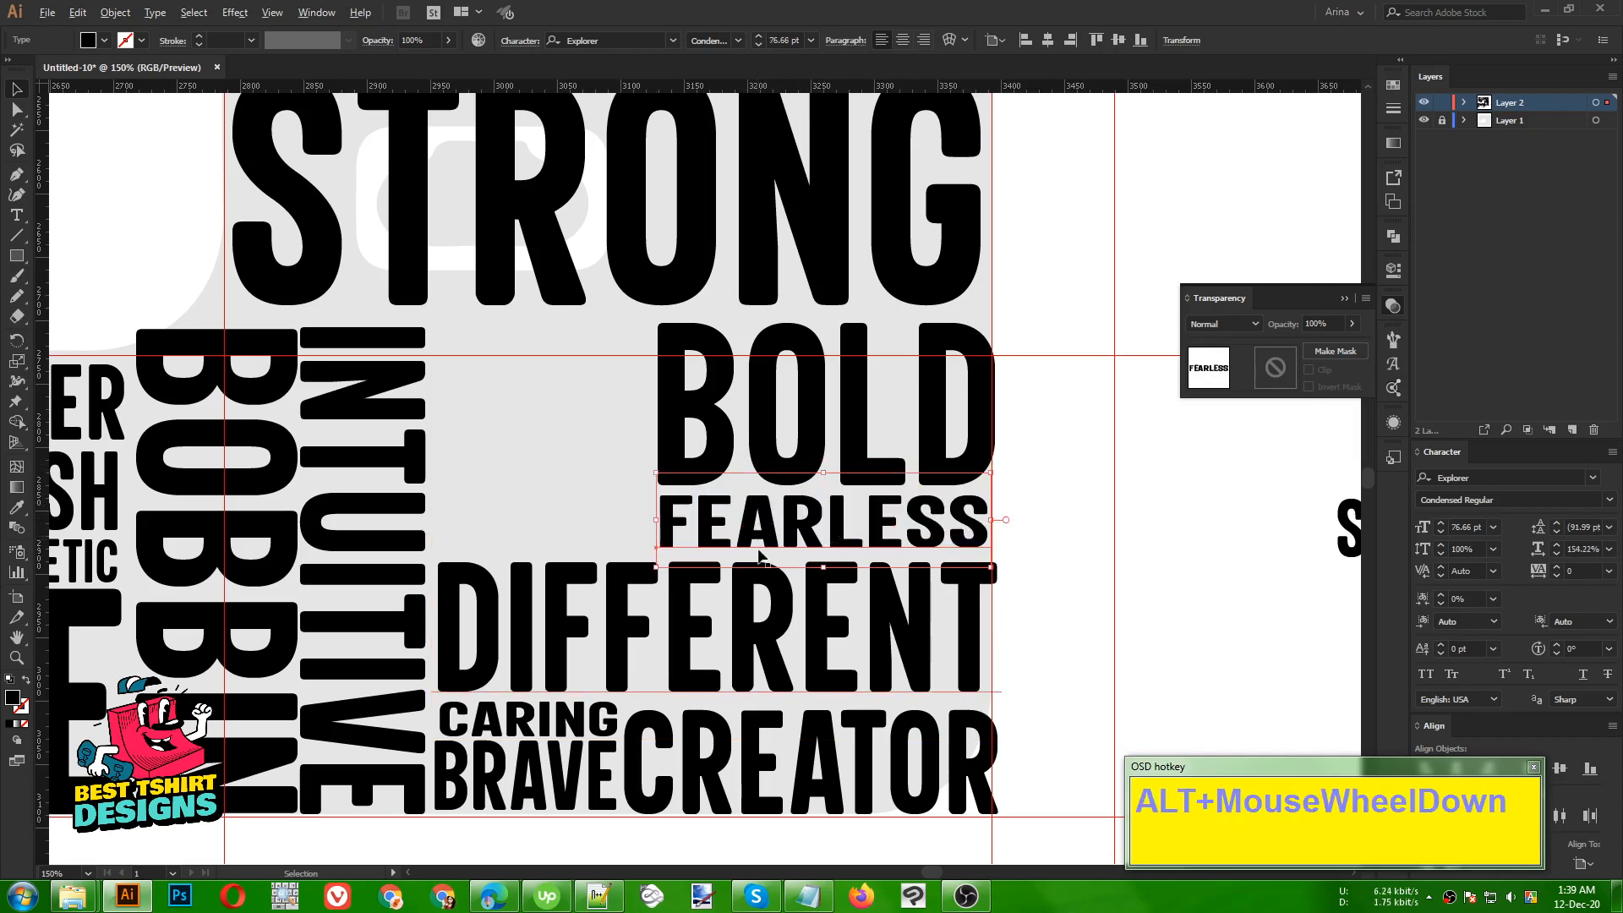
{"action": "scroll", "coordinate": [767, 552], "scroll_direction": "down", "scroll_amount": 1, "text": "alt"}
{"action": "scroll", "coordinate": [740, 558], "scroll_direction": "down", "scroll_amount": 1, "text": "alt"}
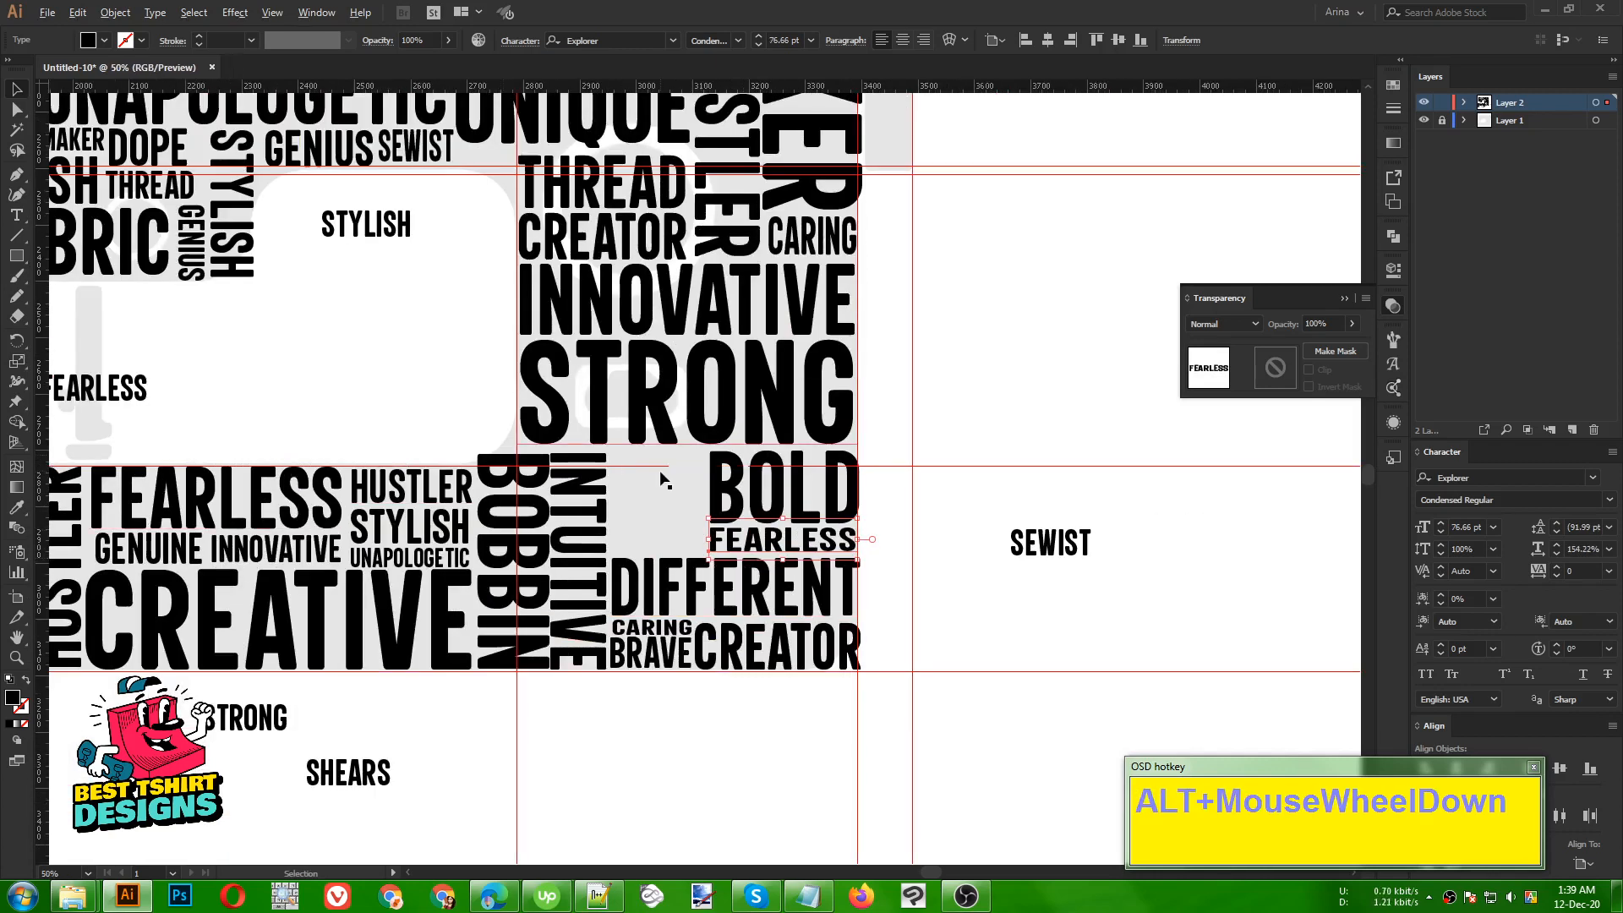
- Move STYLISH beside the small FEARLESS above DIFFERENT, and fit SEWIST above STYLISH beside BOLD
{"action": "scroll", "coordinate": [665, 480], "scroll_direction": "down", "scroll_amount": 1, "text": "alt"}
{"action": "left_click_drag", "start_coordinate": [452, 292], "coordinate": [669, 523]}
{"action": "scroll", "coordinate": [667, 522], "scroll_direction": "up", "scroll_amount": 1, "text": "alt"}
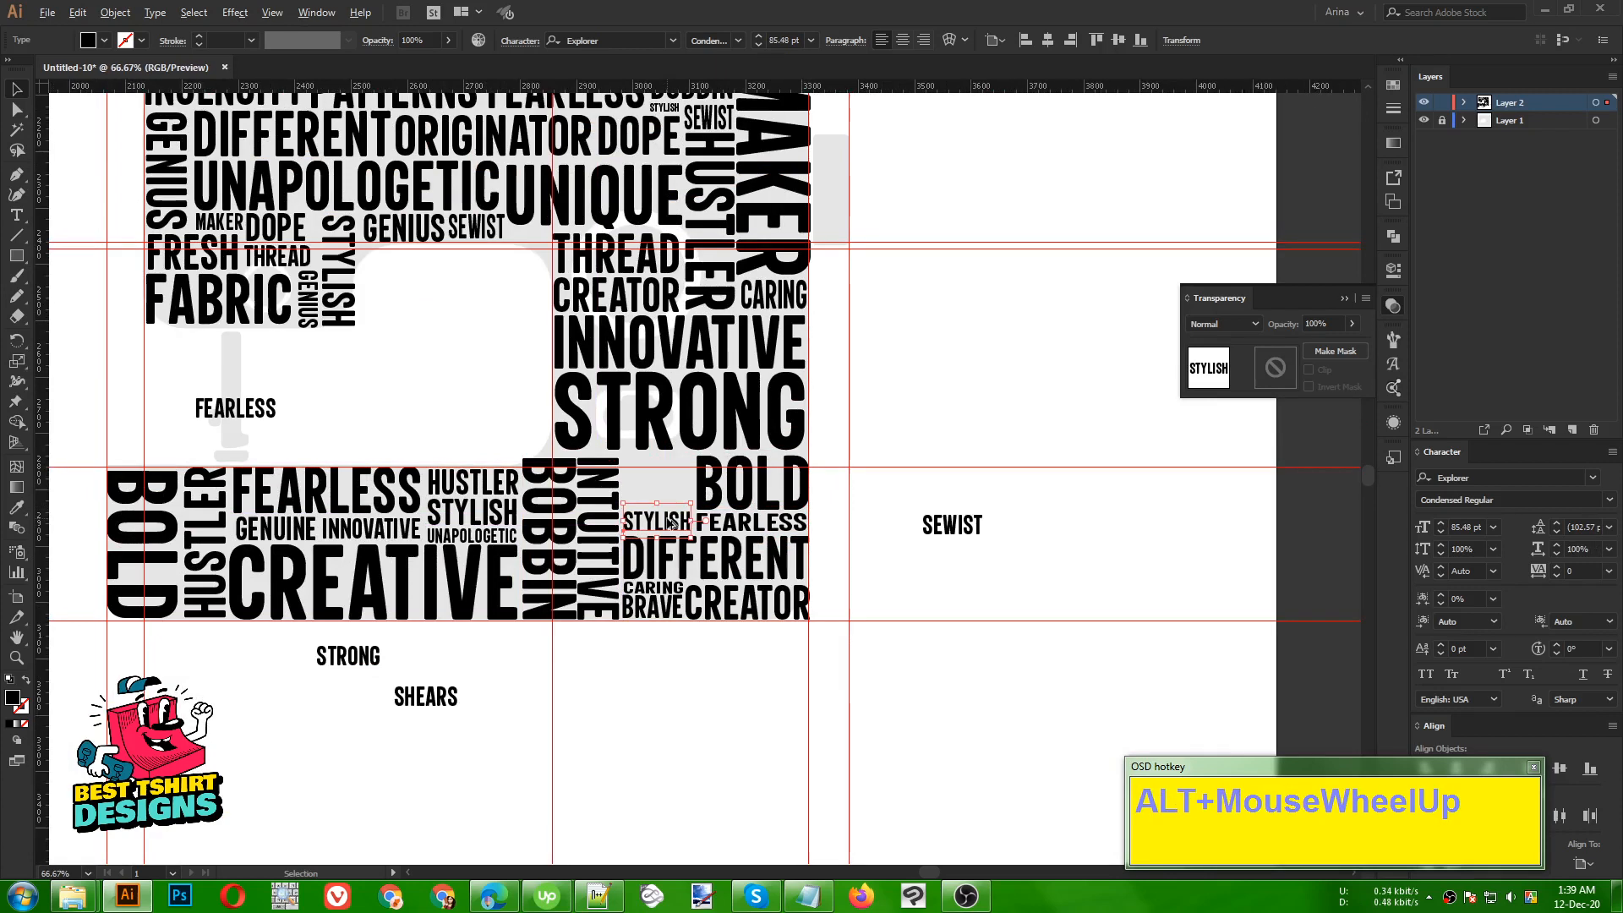
{"action": "left_click_drag", "start_coordinate": [1075, 529], "coordinate": [703, 489]}
{"action": "left_click", "coordinate": [275, 712]}
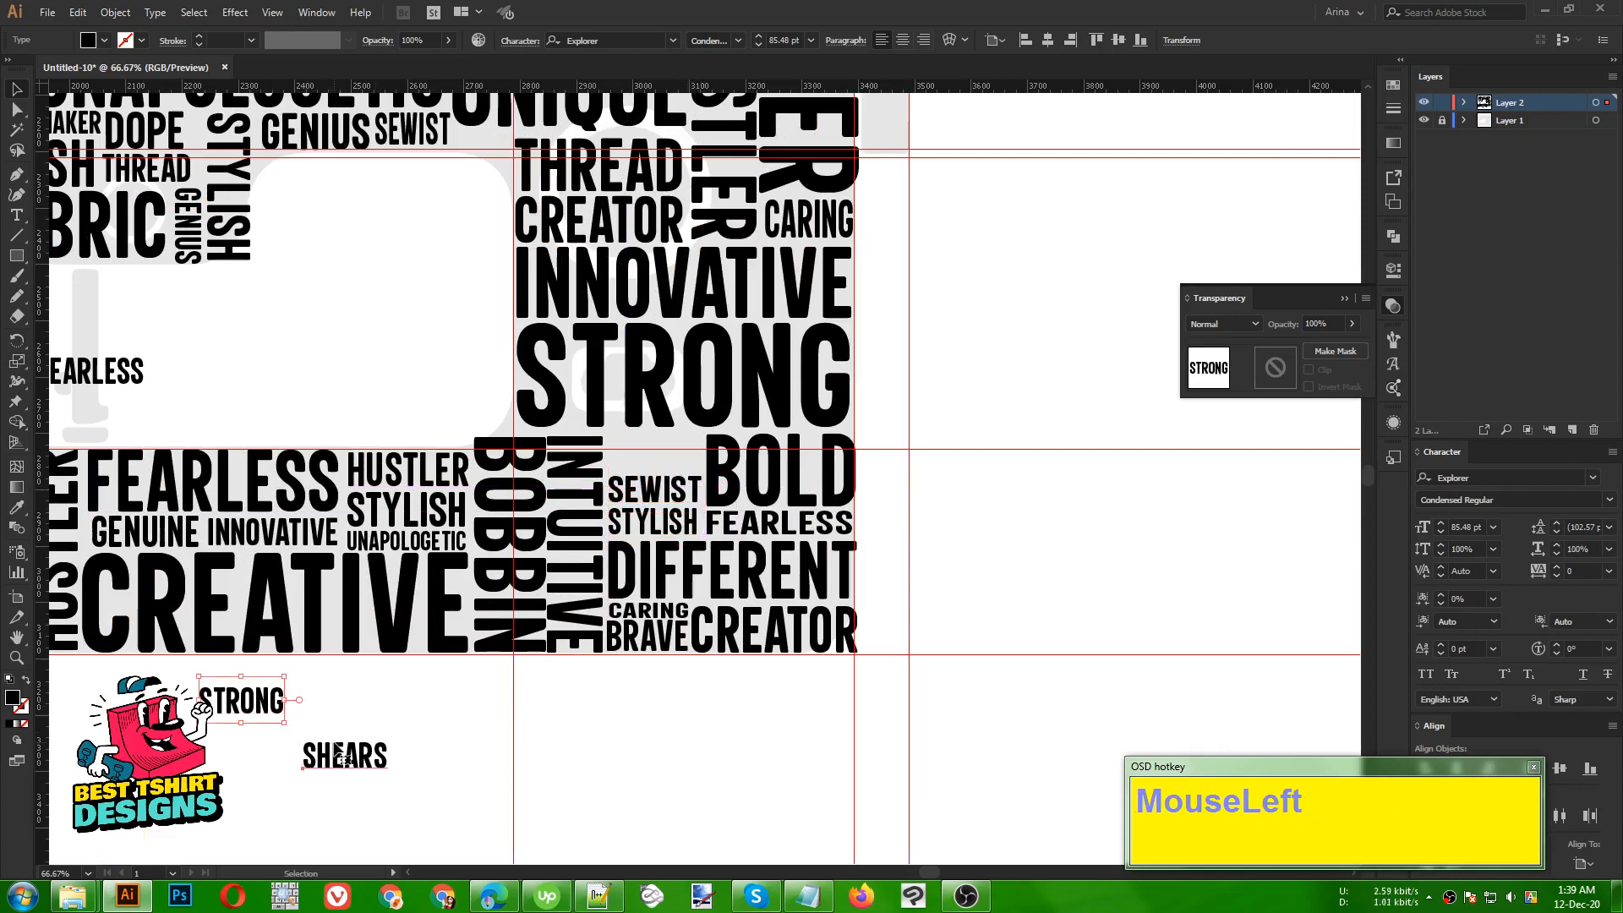
- Fit SHEARS above SEWIST beside BOLD at 103.86 pt with 91.22% horizontal scale, and delete the leftover STRONG below the base
{"action": "left_click_drag", "start_coordinate": [353, 758], "coordinate": [656, 480]}
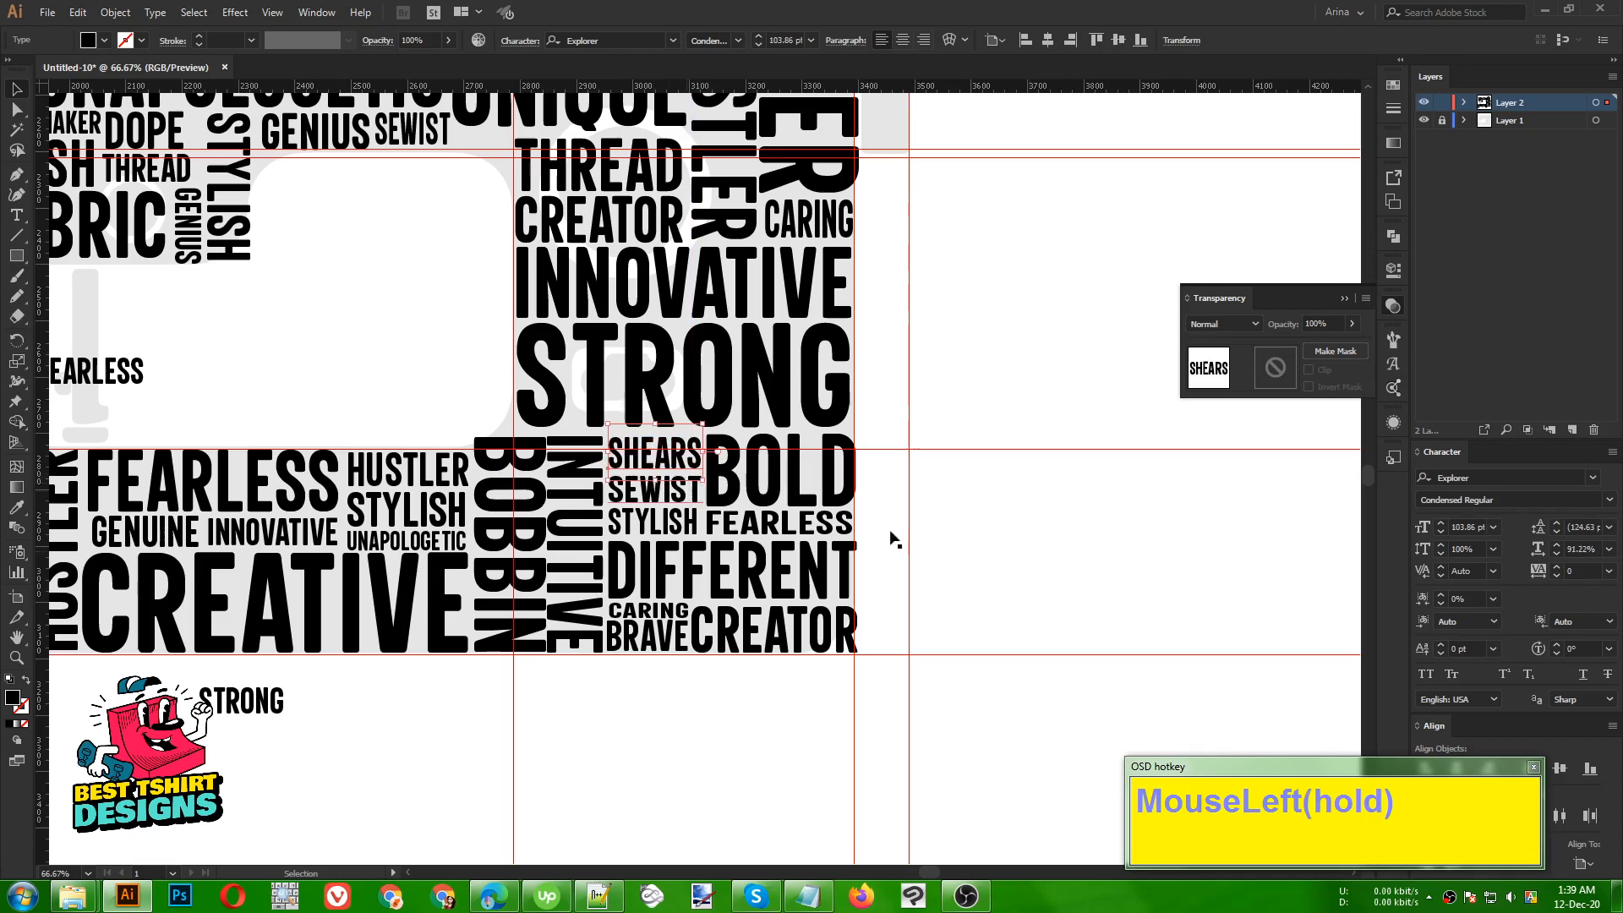
{"action": "left_click", "coordinate": [958, 523]}
{"action": "scroll", "coordinate": [958, 523], "scroll_direction": "down", "scroll_amount": 1}
{"action": "scroll", "coordinate": [886, 646], "scroll_direction": "down", "scroll_amount": 1}
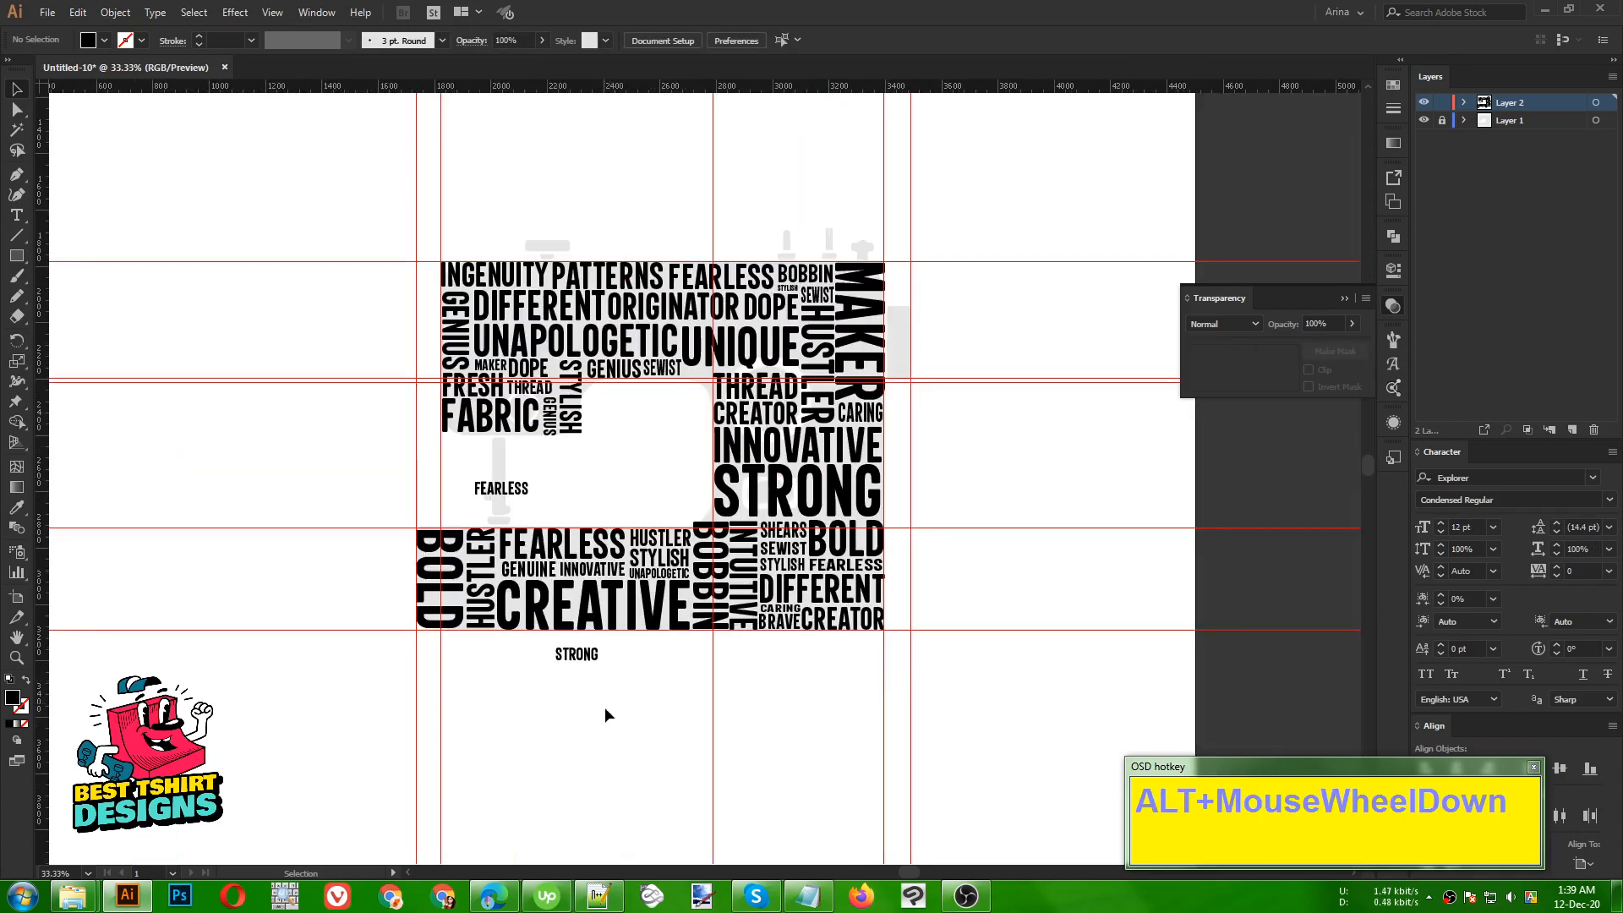
{"action": "left_click_drag", "start_coordinate": [606, 715], "coordinate": [538, 639]}
{"action": "key", "text": "Delete"}
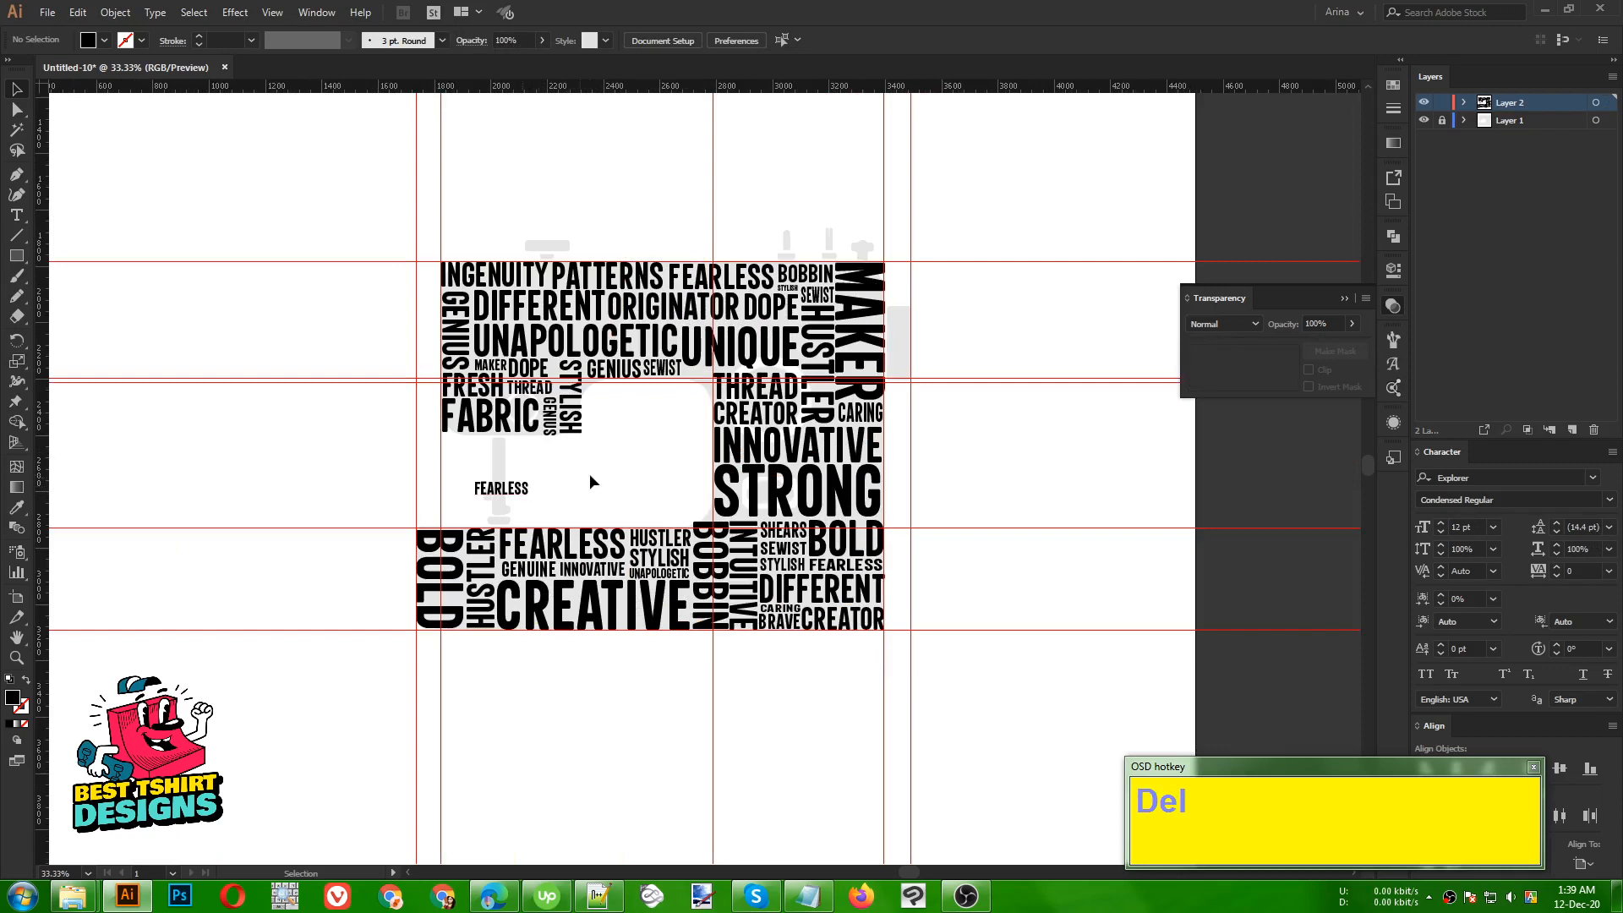
- Rotate the loose FEARLESS to vertical and place it along the upper part of the faded needle bar below FABRIC
{"action": "left_click_drag", "start_coordinate": [470, 513], "coordinate": [471, 514]}
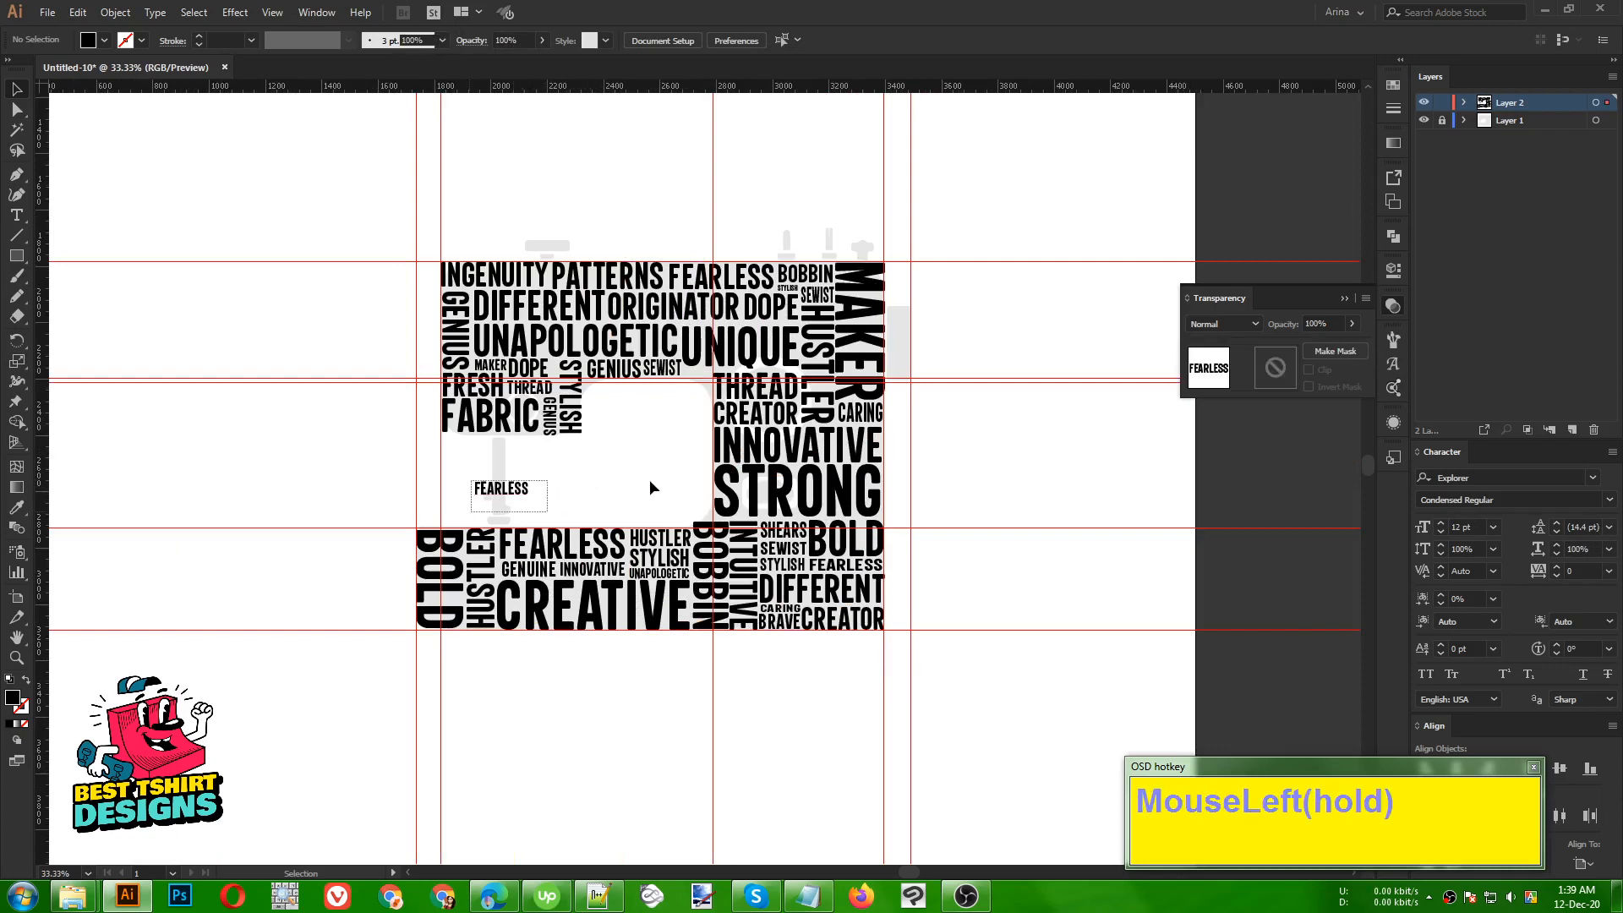
{"action": "left_click", "coordinate": [650, 479]}
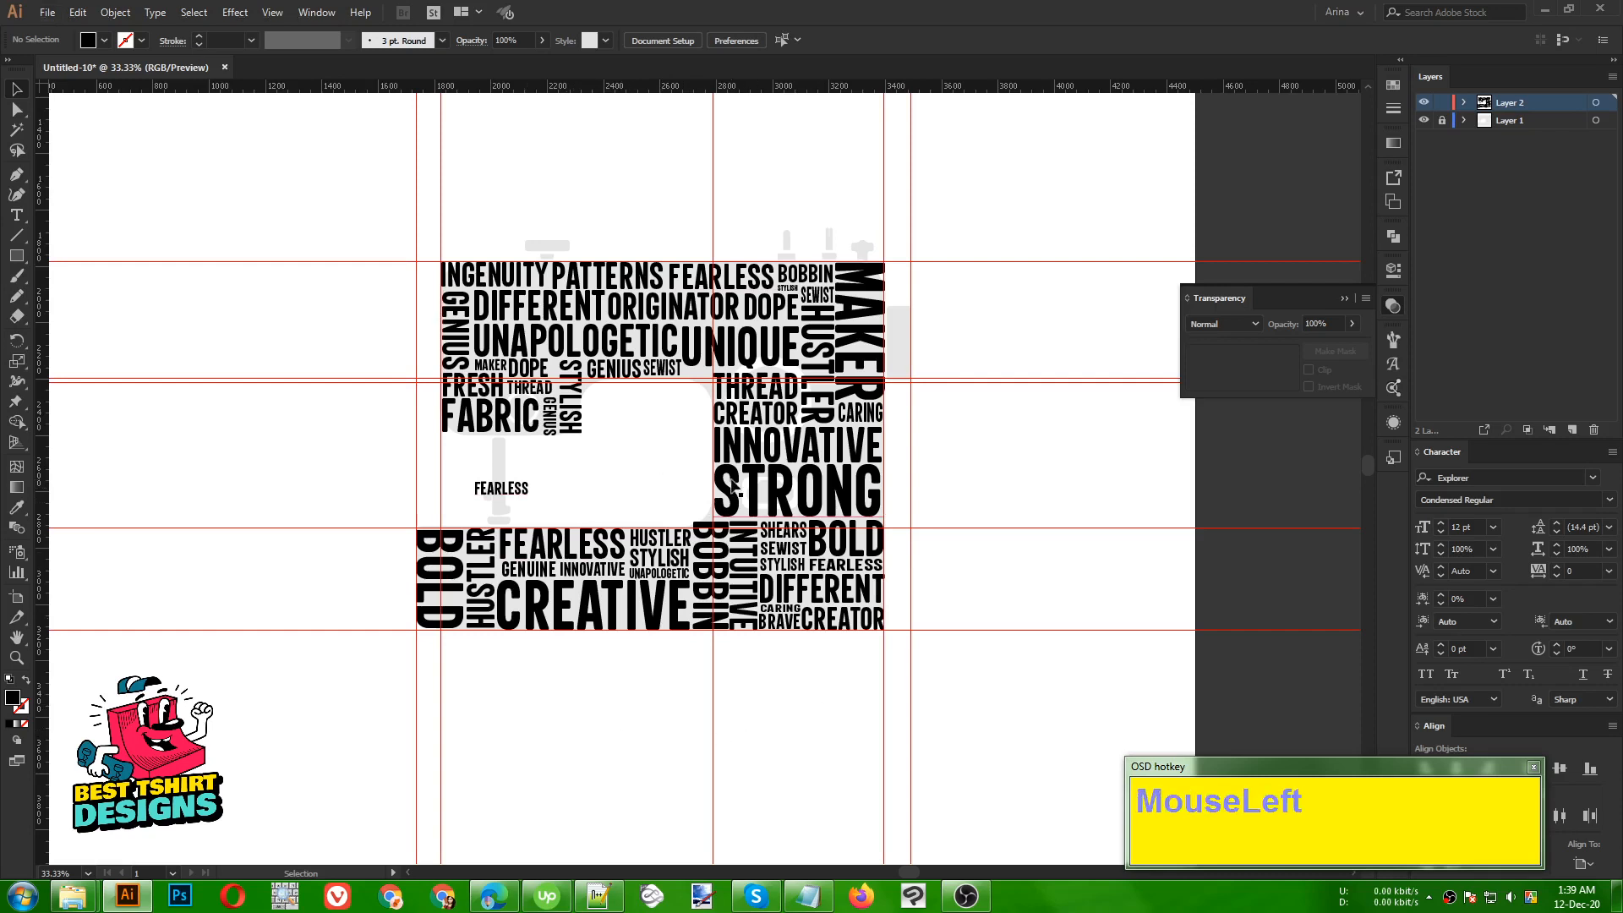
{"action": "scroll", "coordinate": [477, 445], "scroll_direction": "up", "scroll_amount": 1}
{"action": "scroll", "coordinate": [480, 449], "scroll_direction": "up", "scroll_amount": 1}
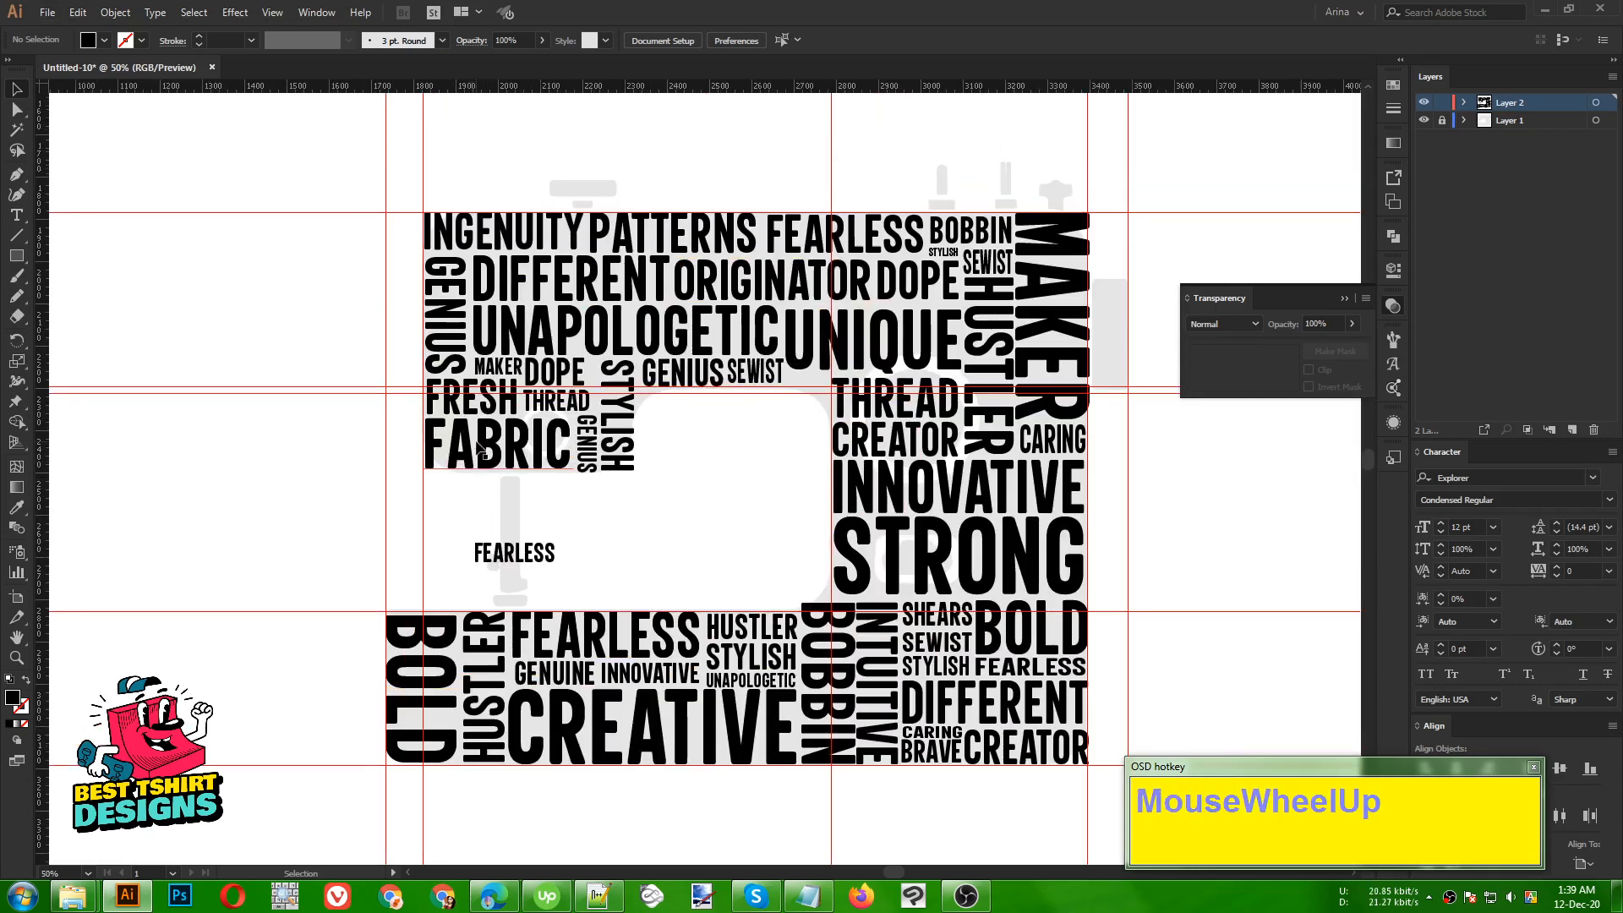
{"action": "scroll", "coordinate": [495, 601], "scroll_direction": "up", "scroll_amount": 3, "text": "alt"}
{"action": "left_click", "coordinate": [703, 472]}
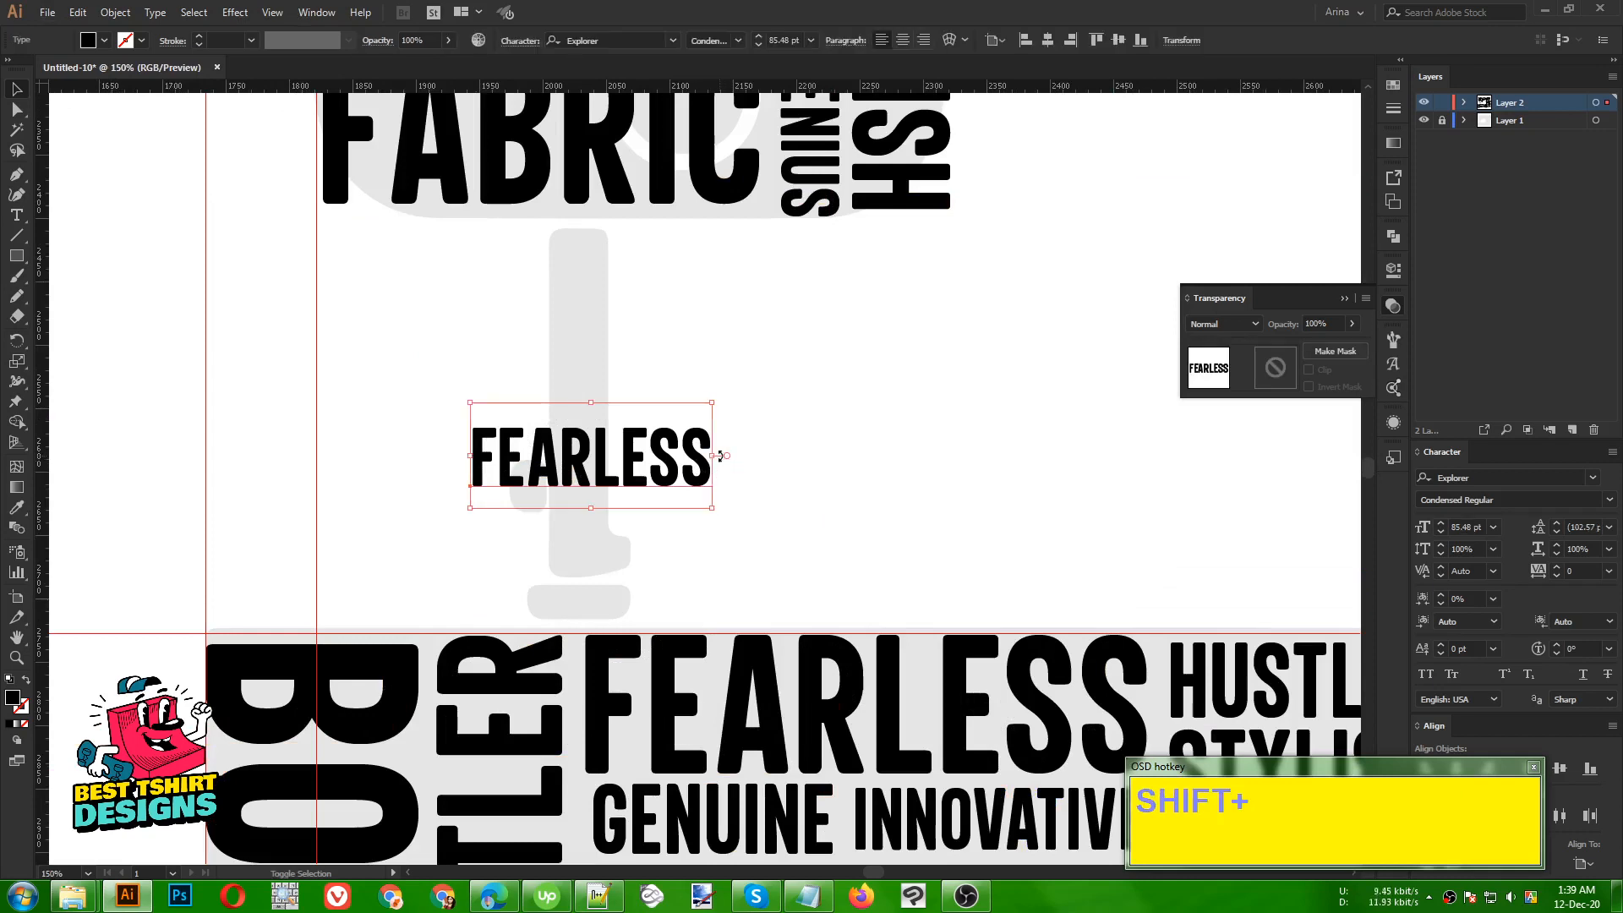
{"action": "left_click_drag", "start_coordinate": [720, 457], "coordinate": [591, 585], "text": "shift"}
{"action": "left_click_drag", "start_coordinate": [595, 512], "coordinate": [586, 399]}
{"action": "left_click", "coordinate": [697, 520]}
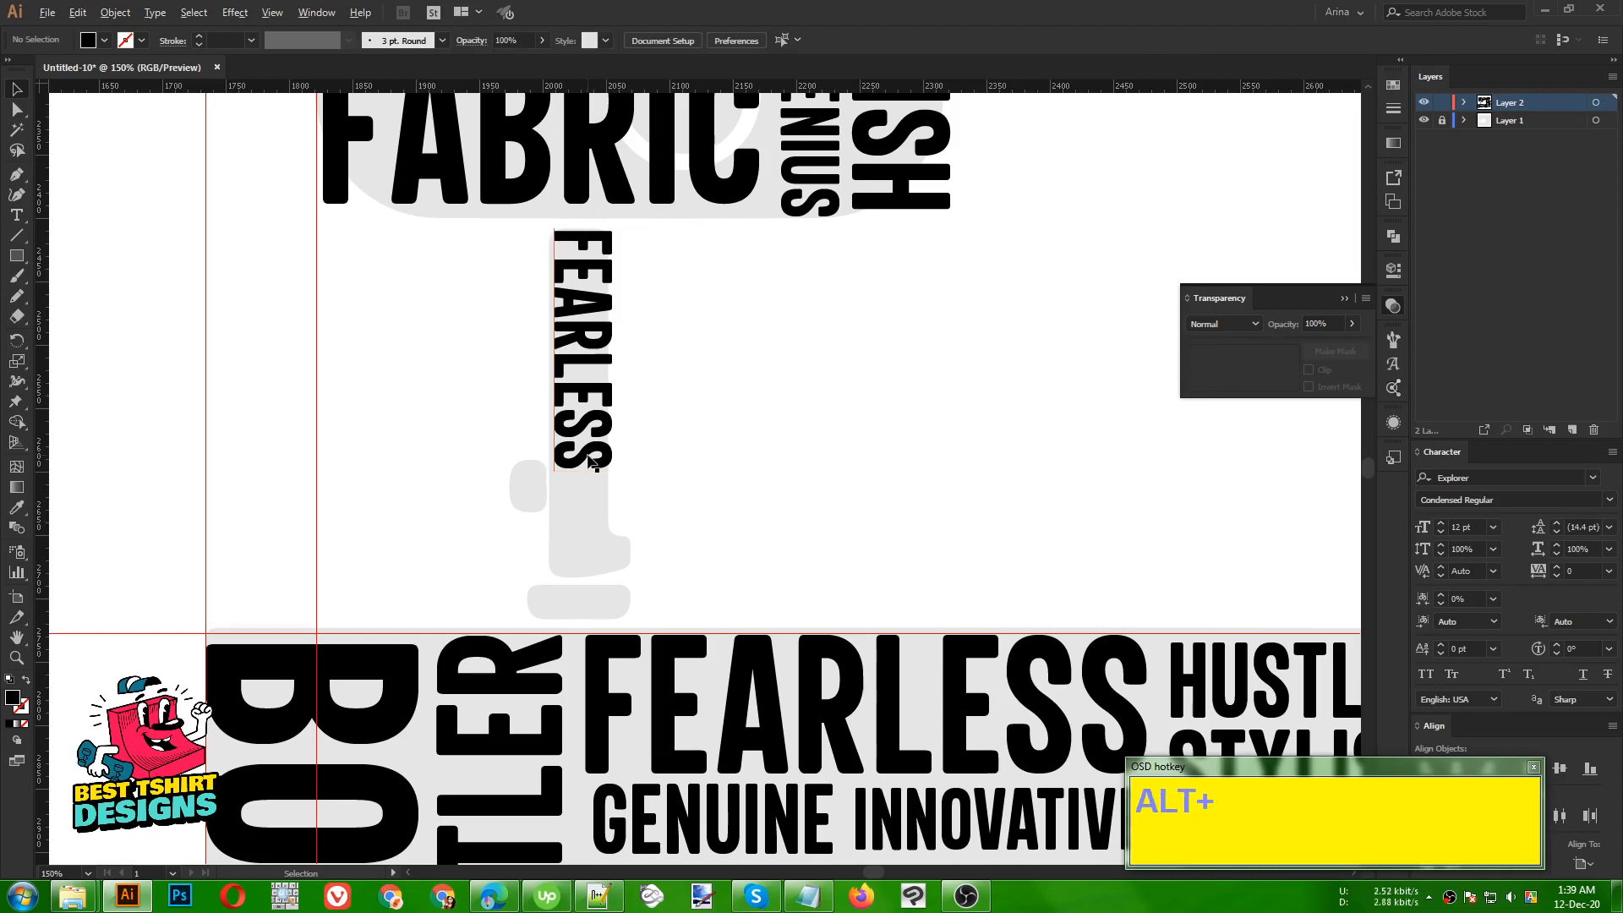
- Place a horizontal copy of GENIUS at 64.38 pt at the needle's foot below FEARLESS, with a second copy directly above it
{"action": "scroll", "coordinate": [592, 463], "scroll_direction": "down", "scroll_amount": 2}
{"action": "left_click_drag", "start_coordinate": [744, 273], "coordinate": [588, 497]}
{"action": "scroll", "coordinate": [563, 539], "scroll_direction": "up", "scroll_amount": 1}
{"action": "left_click_drag", "start_coordinate": [685, 547], "coordinate": [628, 509]}
{"action": "scroll", "coordinate": [626, 508], "scroll_direction": "down", "scroll_amount": 1}
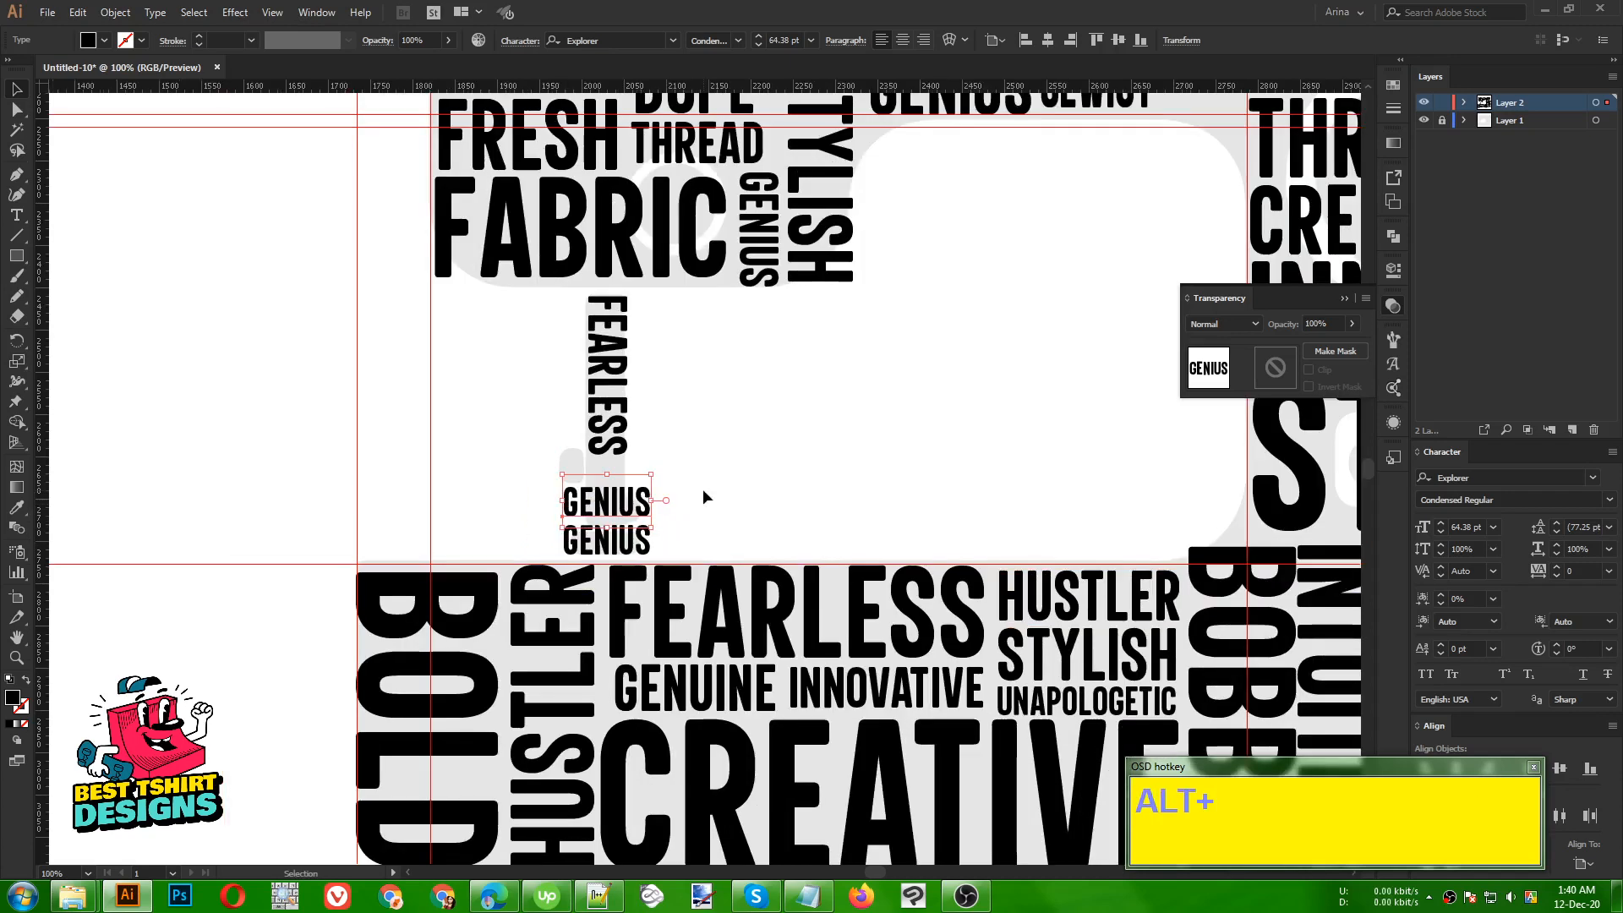
- Replace the upper GENIUS at the needle's foot with a copy of STYLISH sized to 62.75 pt
{"action": "key", "text": "Delete"}
{"action": "left_click_drag", "start_coordinate": [1153, 674], "coordinate": [615, 501]}
{"action": "scroll", "coordinate": [652, 502], "scroll_direction": "up", "scroll_amount": 1}
{"action": "scroll", "coordinate": [616, 497], "scroll_direction": "down", "scroll_amount": 1}
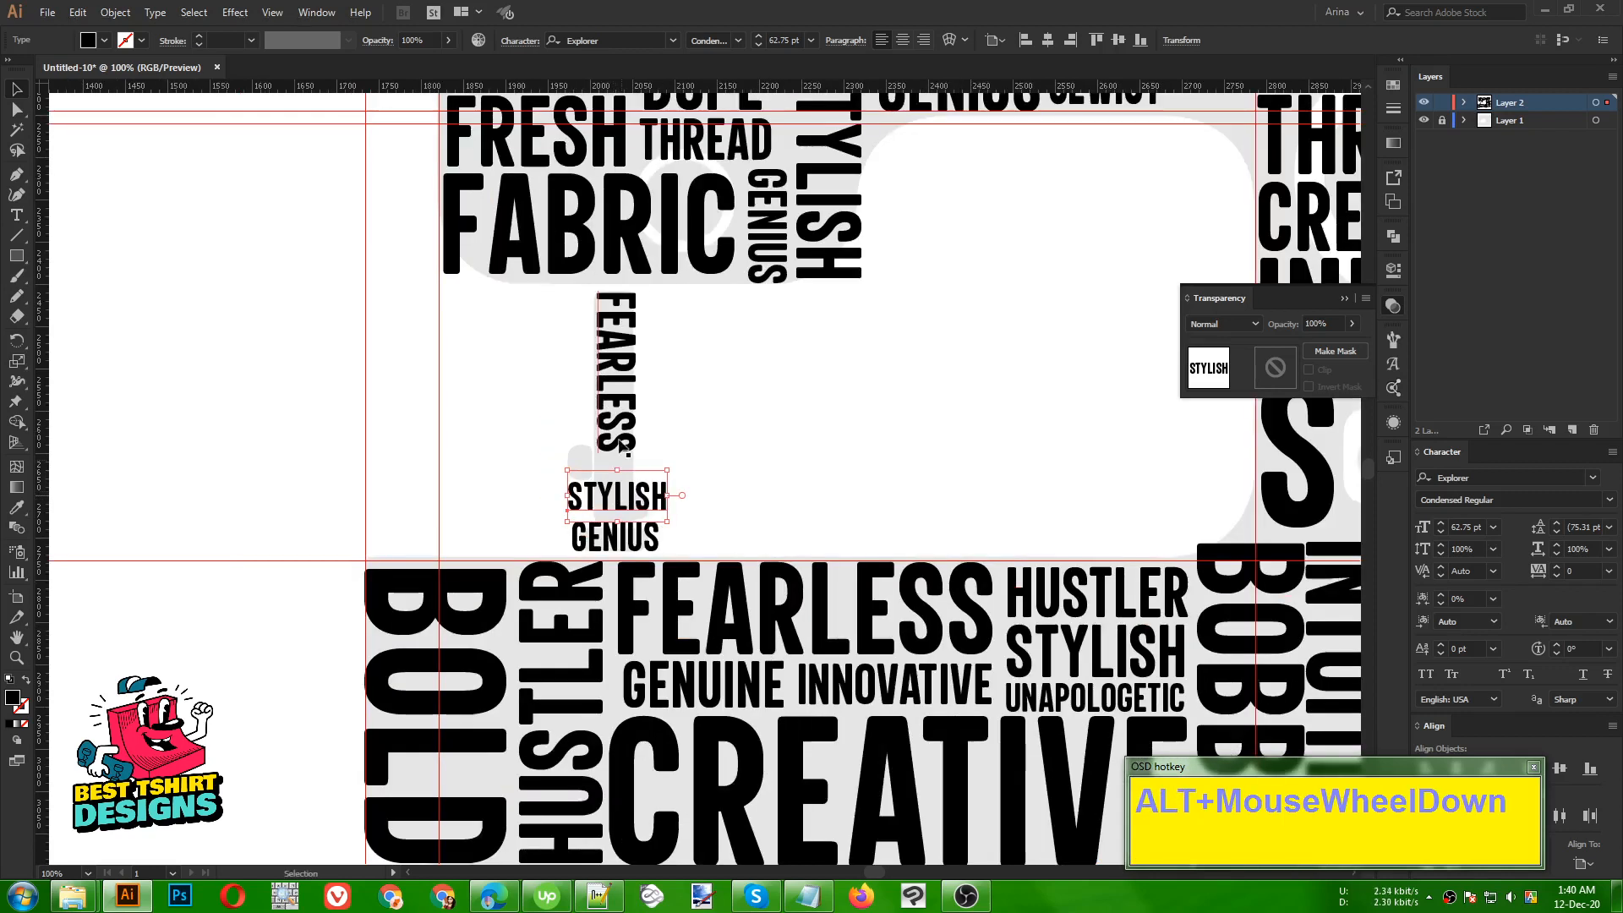
- Set the tracking of the vertical FEARLESS on the needle bar to 40
{"action": "left_click", "coordinate": [630, 411]}
{"action": "scroll", "coordinate": [1579, 567], "scroll_direction": "up", "scroll_amount": 4}
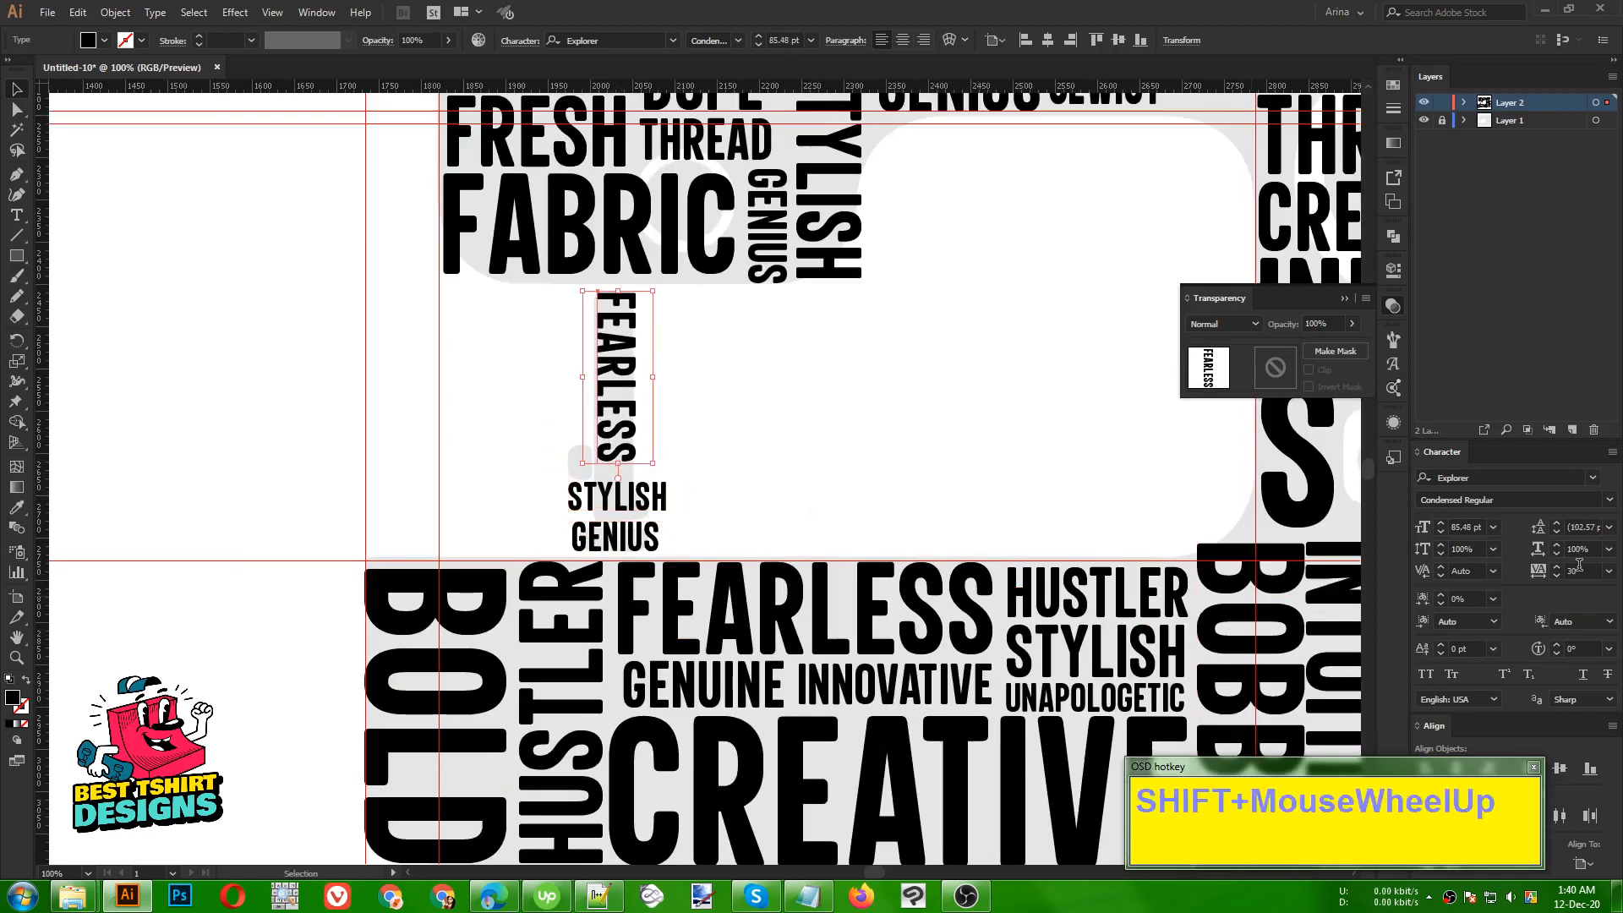
{"action": "left_click", "coordinate": [963, 467]}
{"action": "scroll", "coordinate": [964, 467], "scroll_direction": "down", "scroll_amount": 1}
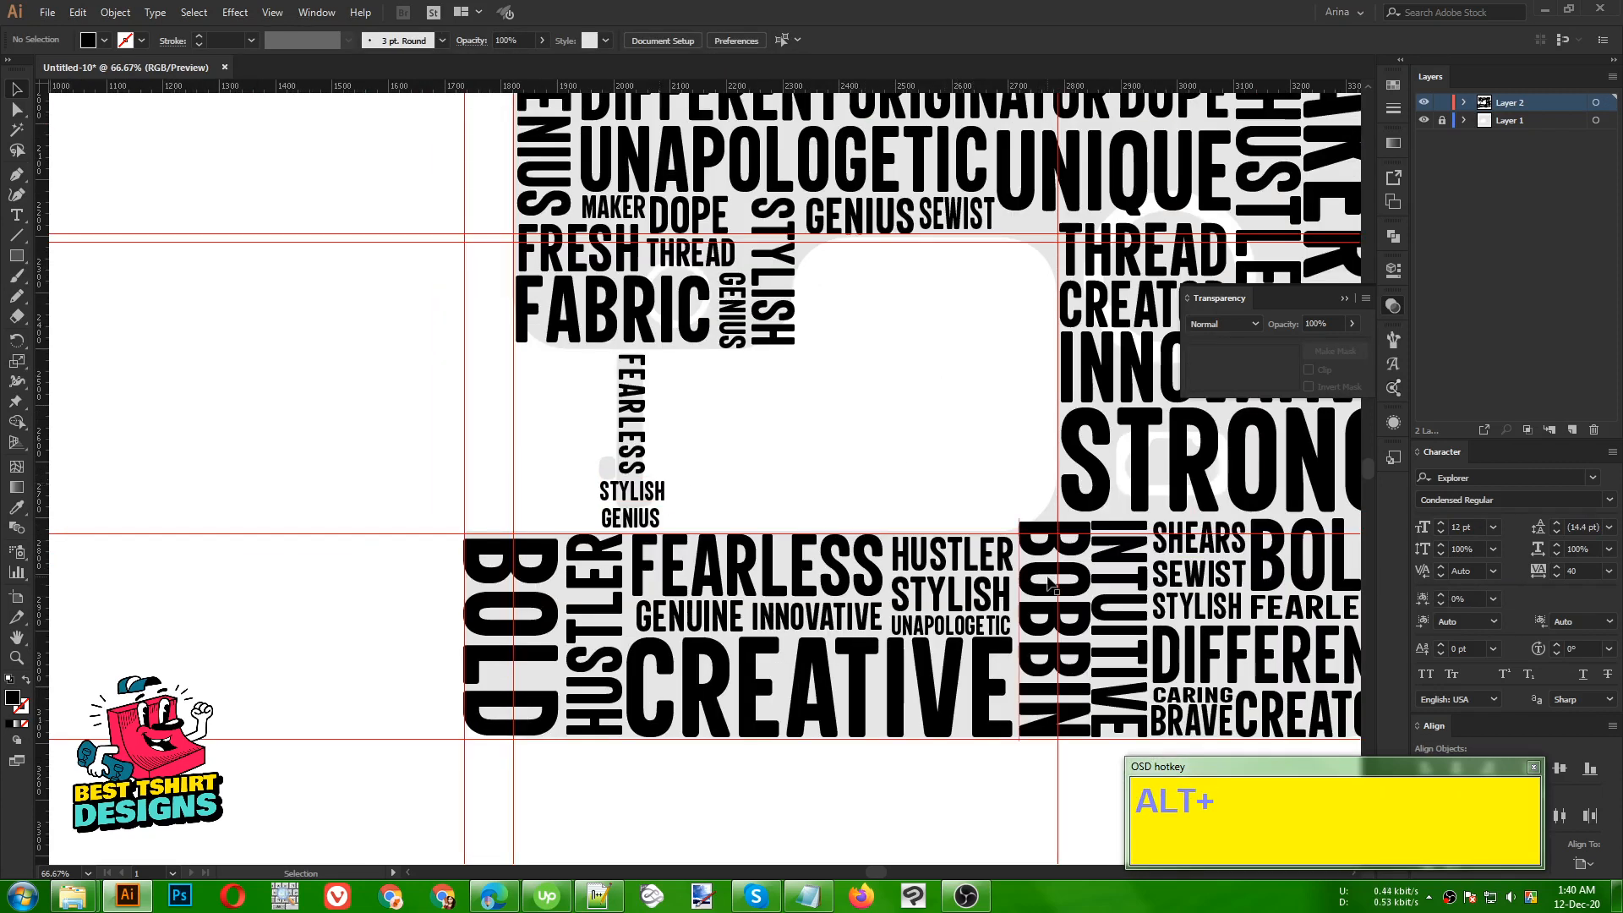
- Copy the vertical BOBBIN, shrink it to 23.79 pt, and place it on the small faded knob beside FEARLESS on the needle bar
{"action": "left_click_drag", "start_coordinate": [1048, 583], "coordinate": [795, 433], "text": "alt"}
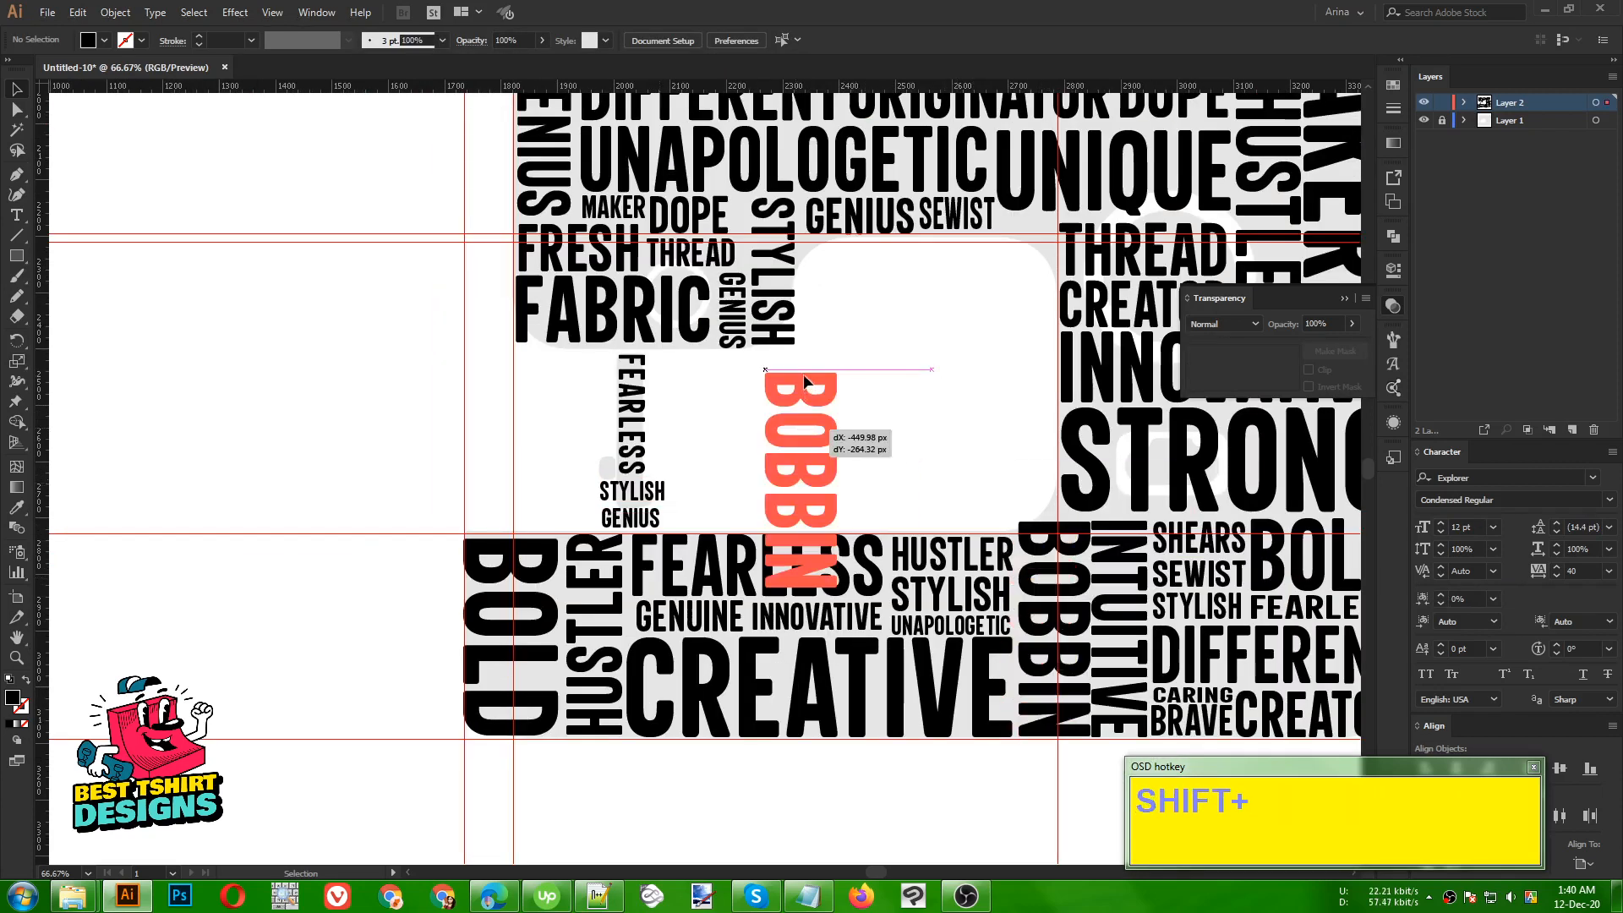
{"action": "left_click_drag", "start_coordinate": [803, 369], "coordinate": [607, 459], "text": "shift"}
{"action": "scroll", "coordinate": [607, 456], "scroll_direction": "up", "scroll_amount": 3, "text": "alt"}
{"action": "left_click_drag", "start_coordinate": [627, 382], "coordinate": [622, 473], "text": "alt+shift"}
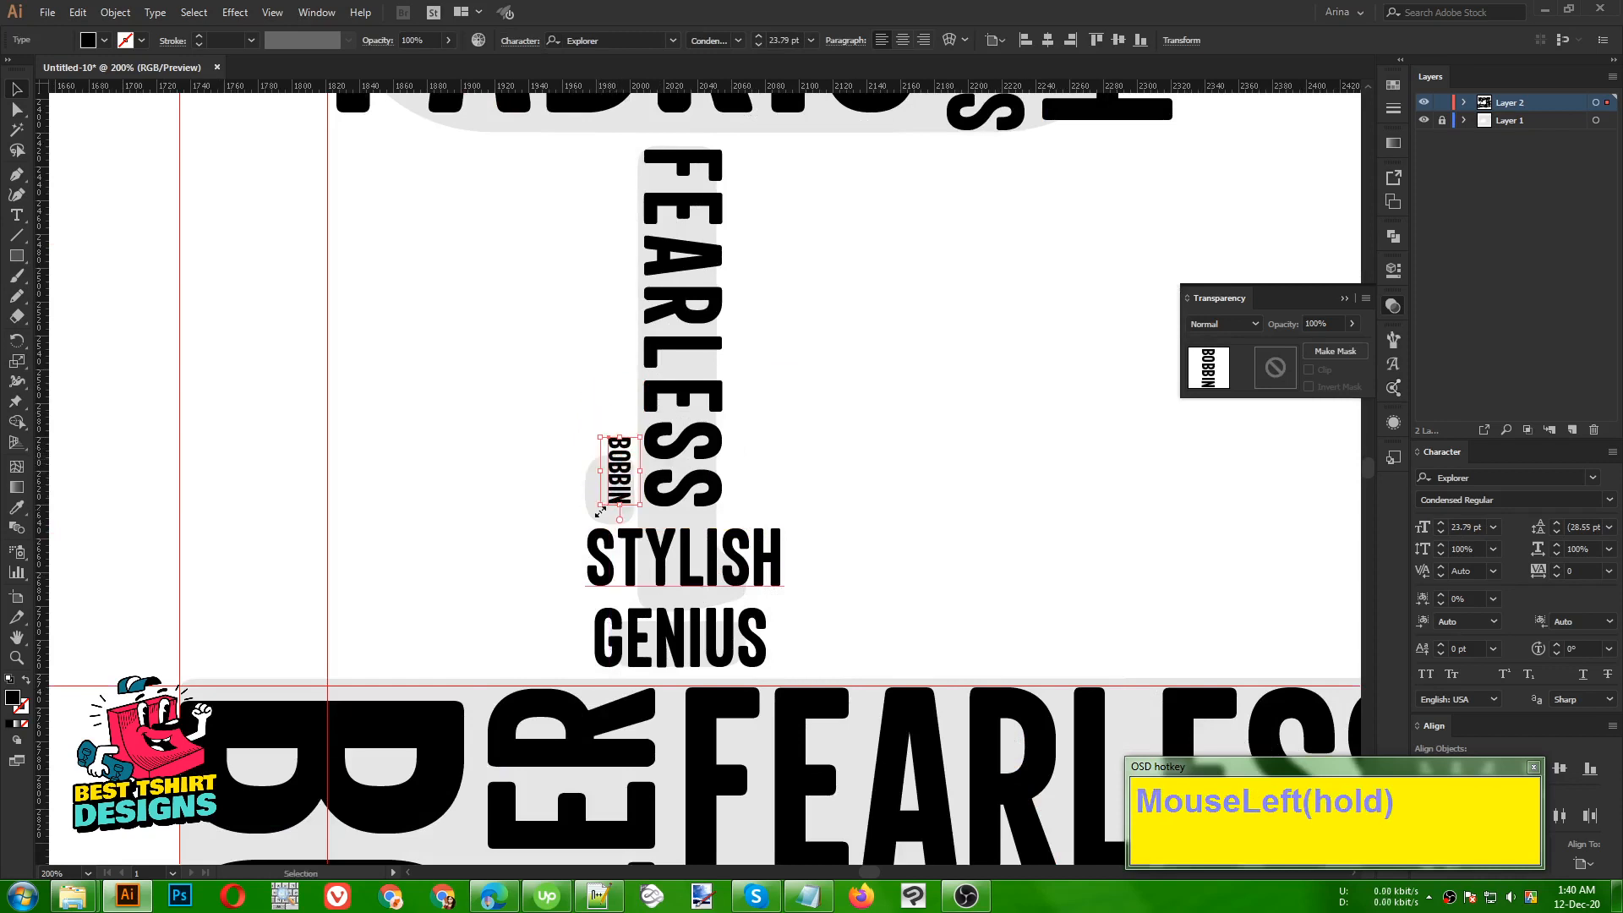
{"action": "left_click", "coordinate": [772, 484]}
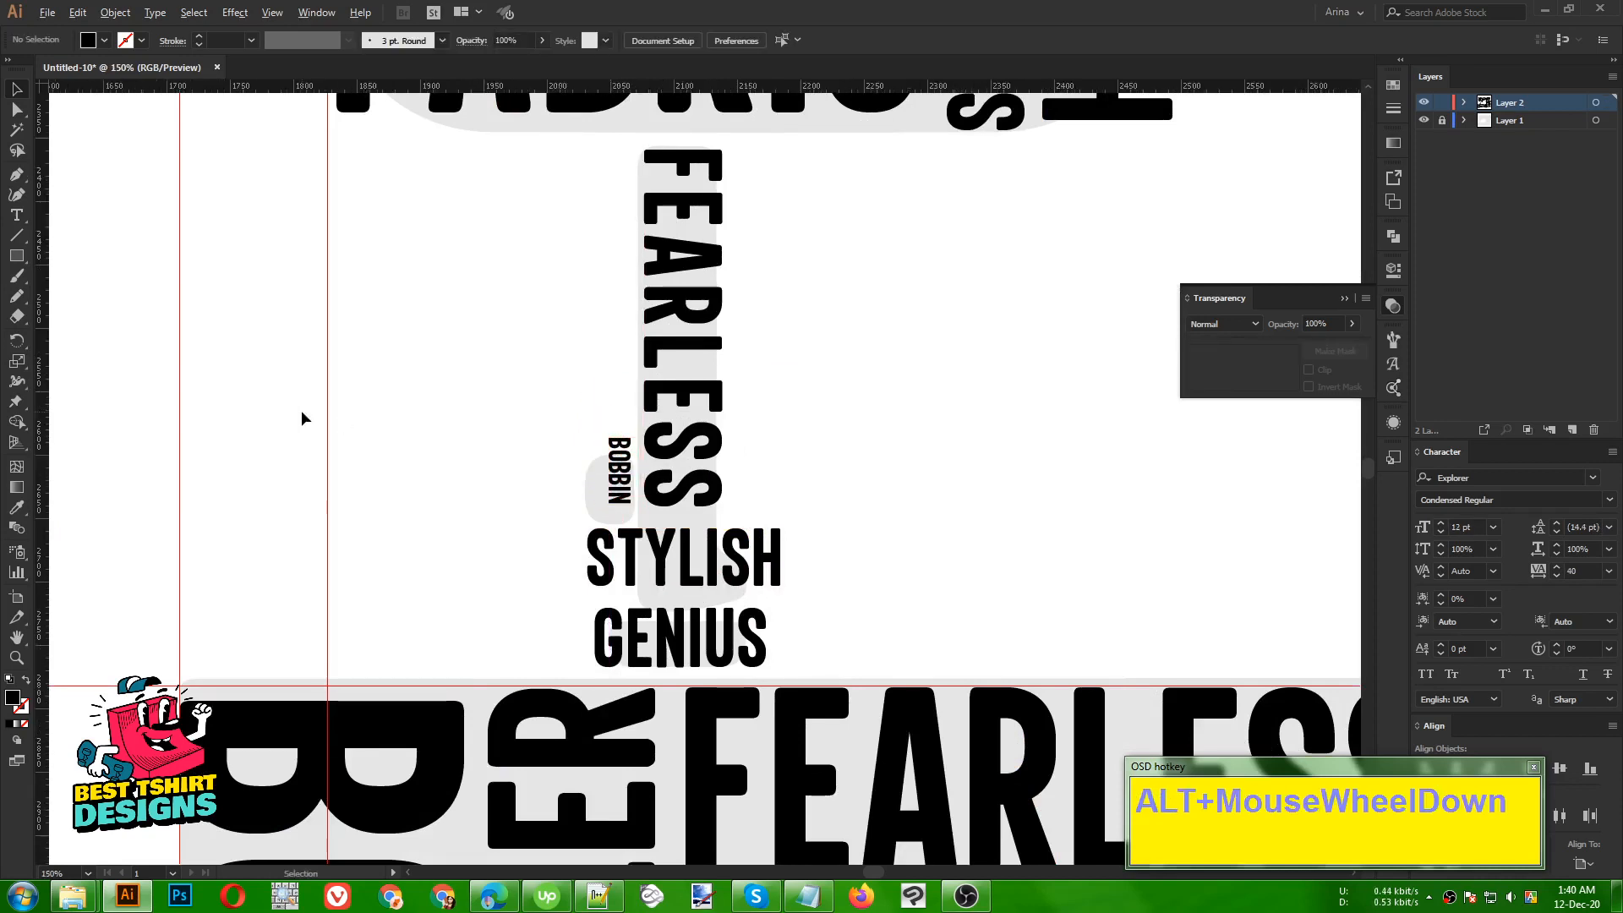
- Fit small copies of UNIQUE and THREAD, stacked, onto the faded cap above INGENUITY and PATTERNS
{"action": "scroll", "coordinate": [303, 417], "scroll_direction": "down", "scroll_amount": 3, "text": "alt"}
{"action": "scroll", "coordinate": [300, 409], "scroll_direction": "down", "scroll_amount": 1, "text": "alt"}
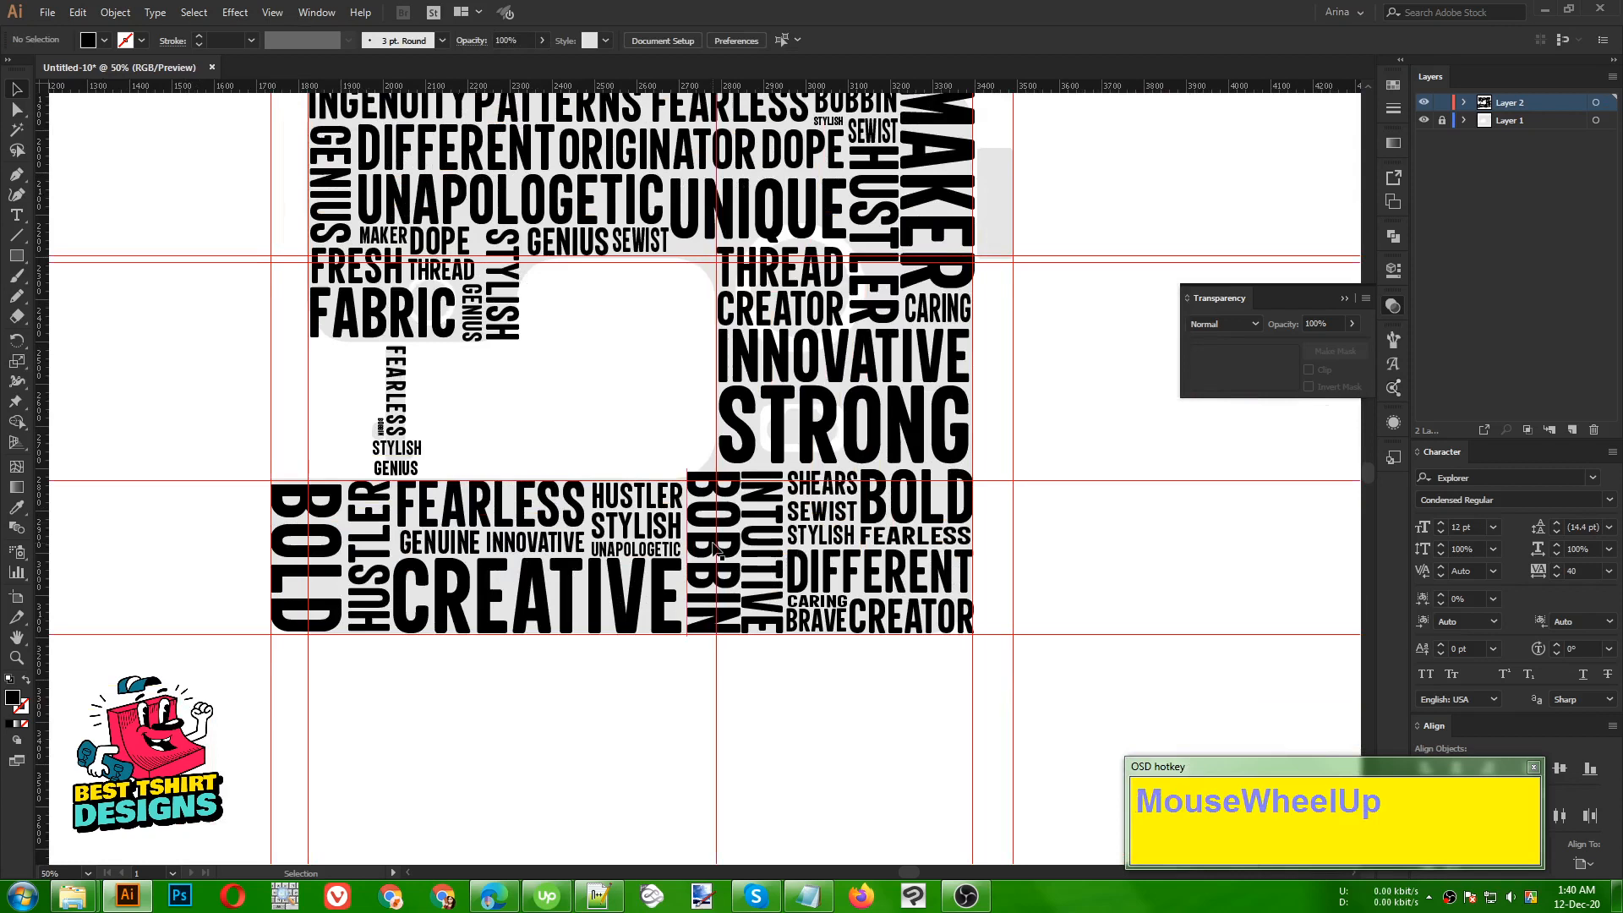
{"action": "scroll", "coordinate": [715, 548], "scroll_direction": "up", "scroll_amount": 3}
{"action": "scroll", "coordinate": [714, 548], "scroll_direction": "up", "scroll_amount": 1}
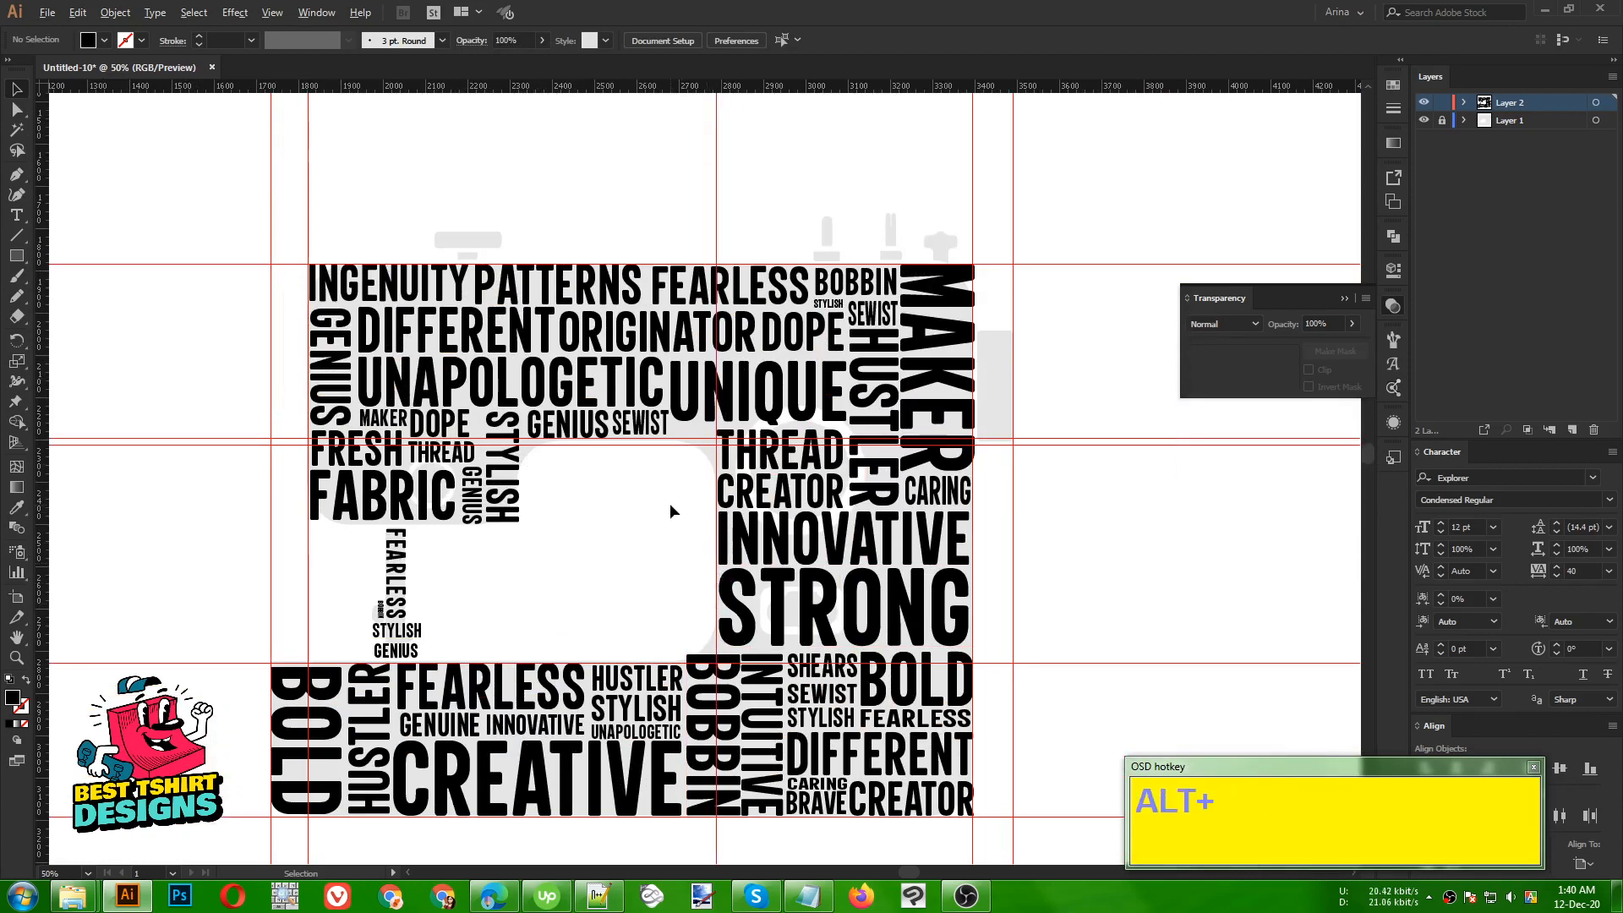
{"action": "scroll", "coordinate": [419, 220], "scroll_direction": "up", "scroll_amount": 3, "text": "alt"}
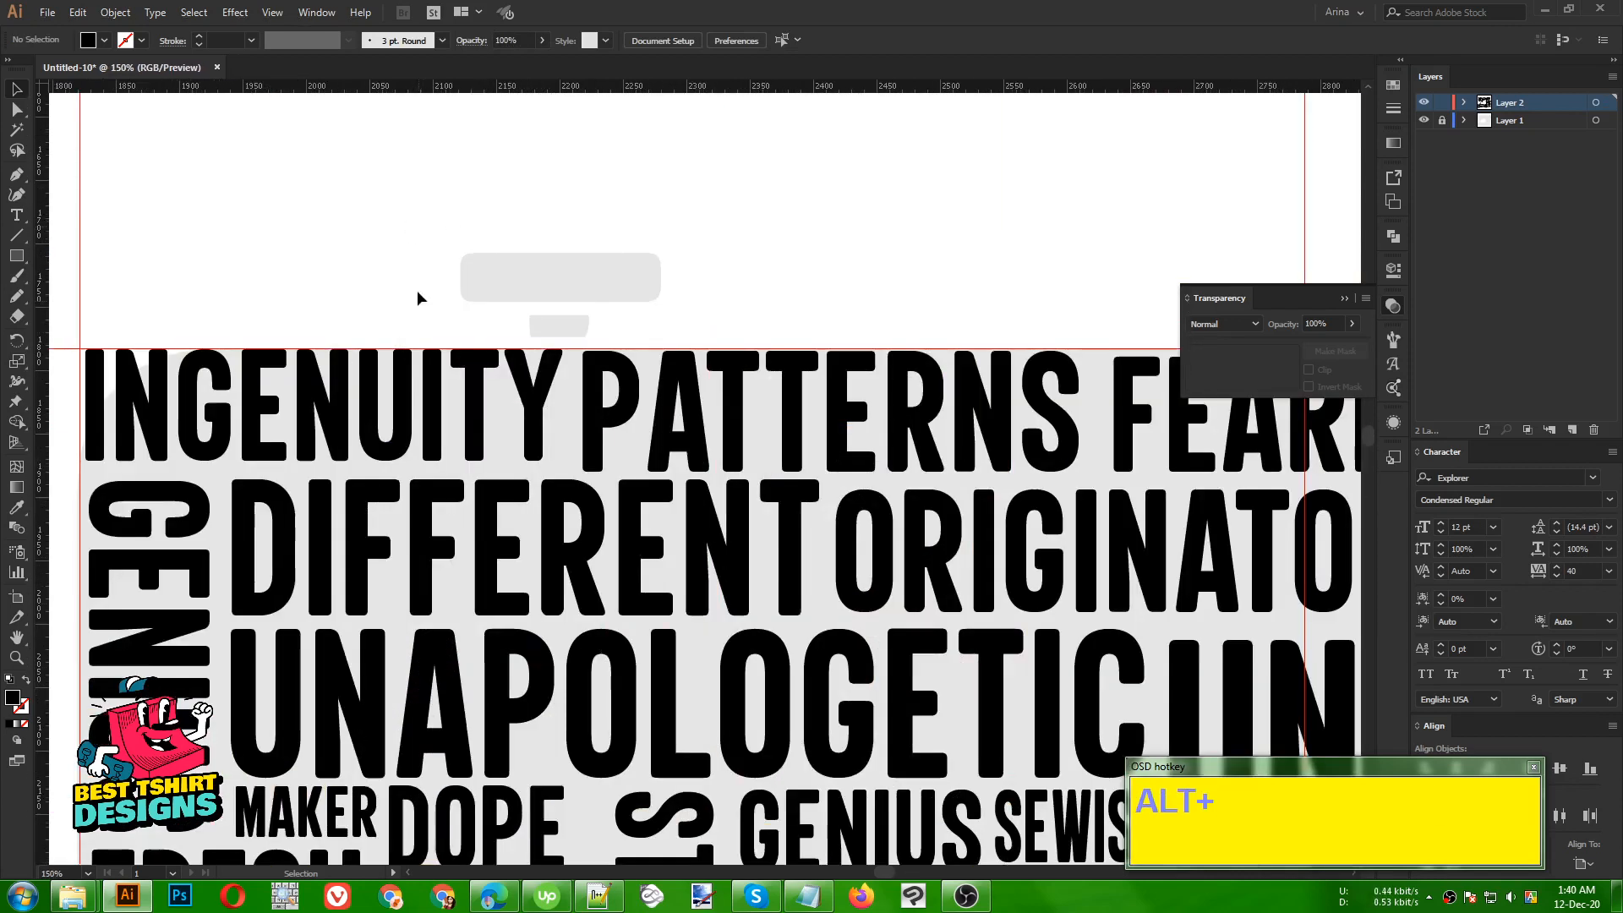
{"action": "scroll", "coordinate": [418, 294], "scroll_direction": "up", "scroll_amount": 1}
{"action": "scroll", "coordinate": [420, 341], "scroll_direction": "down", "scroll_amount": 1, "text": "alt"}
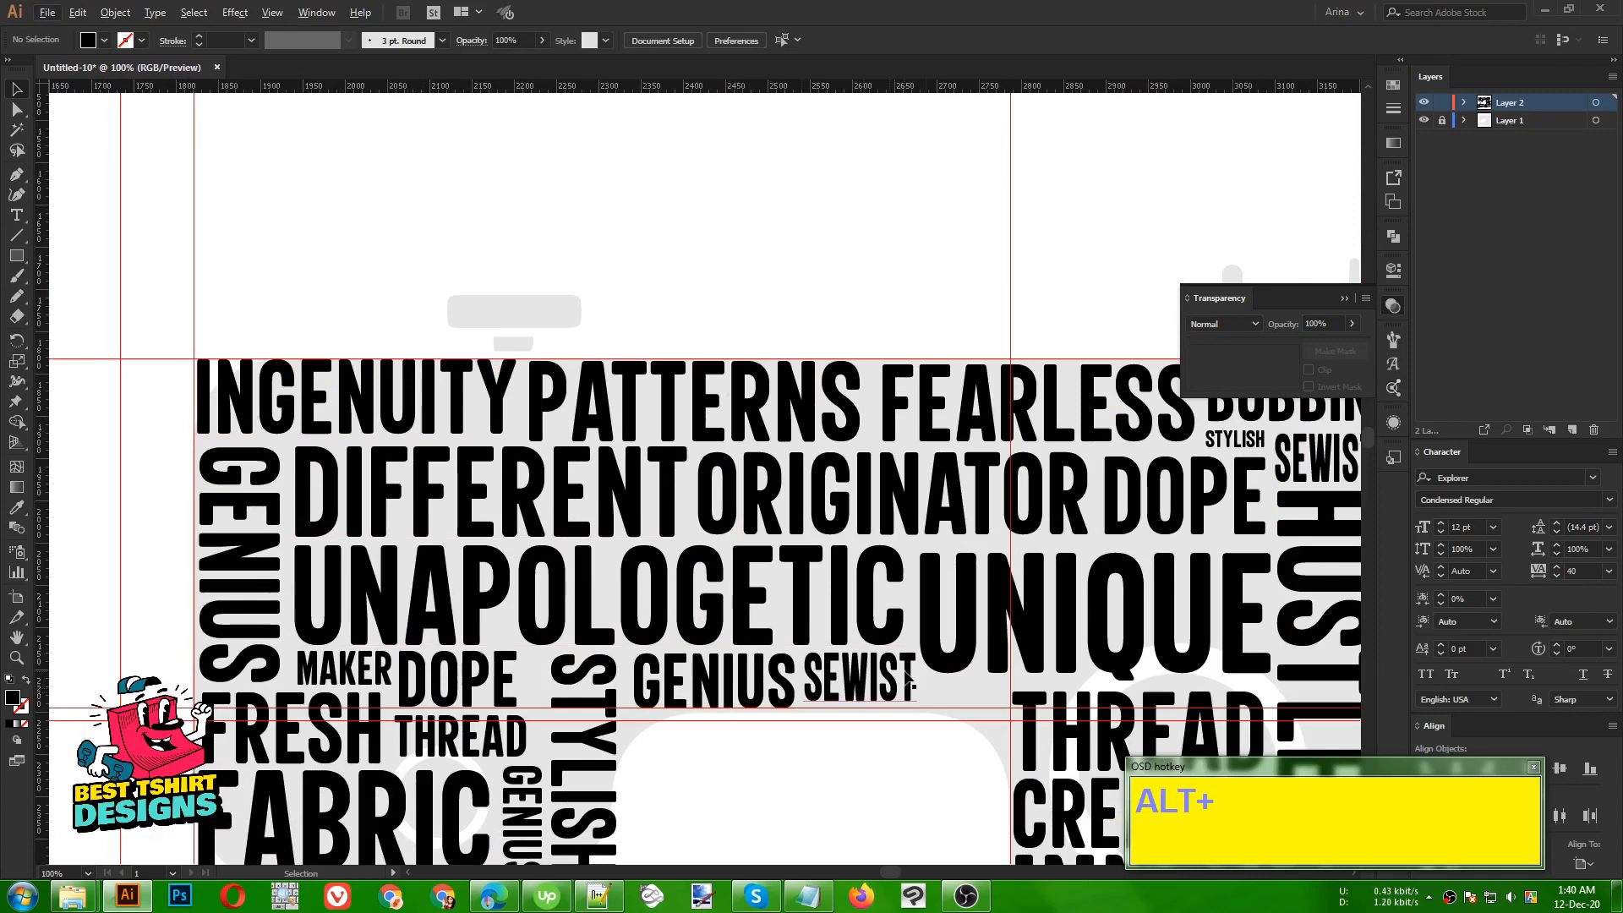
{"action": "left_click_drag", "start_coordinate": [1004, 645], "coordinate": [760, 225]}
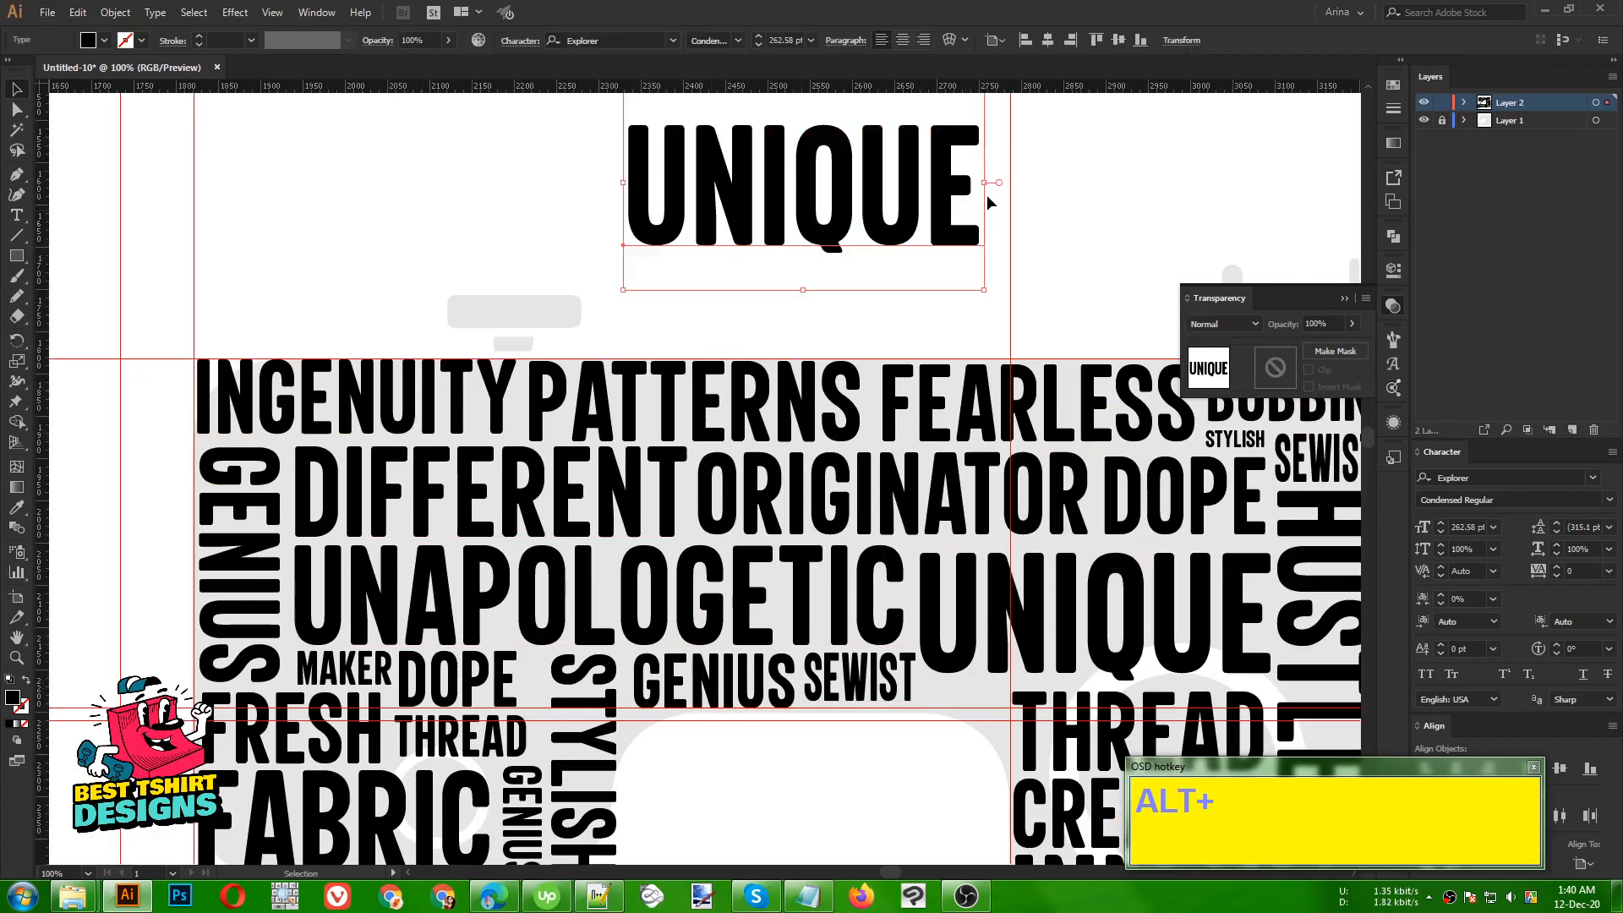
{"action": "left_click_drag", "start_coordinate": [990, 186], "coordinate": [534, 284]}
{"action": "left_click_drag", "start_coordinate": [460, 736], "coordinate": [515, 327]}
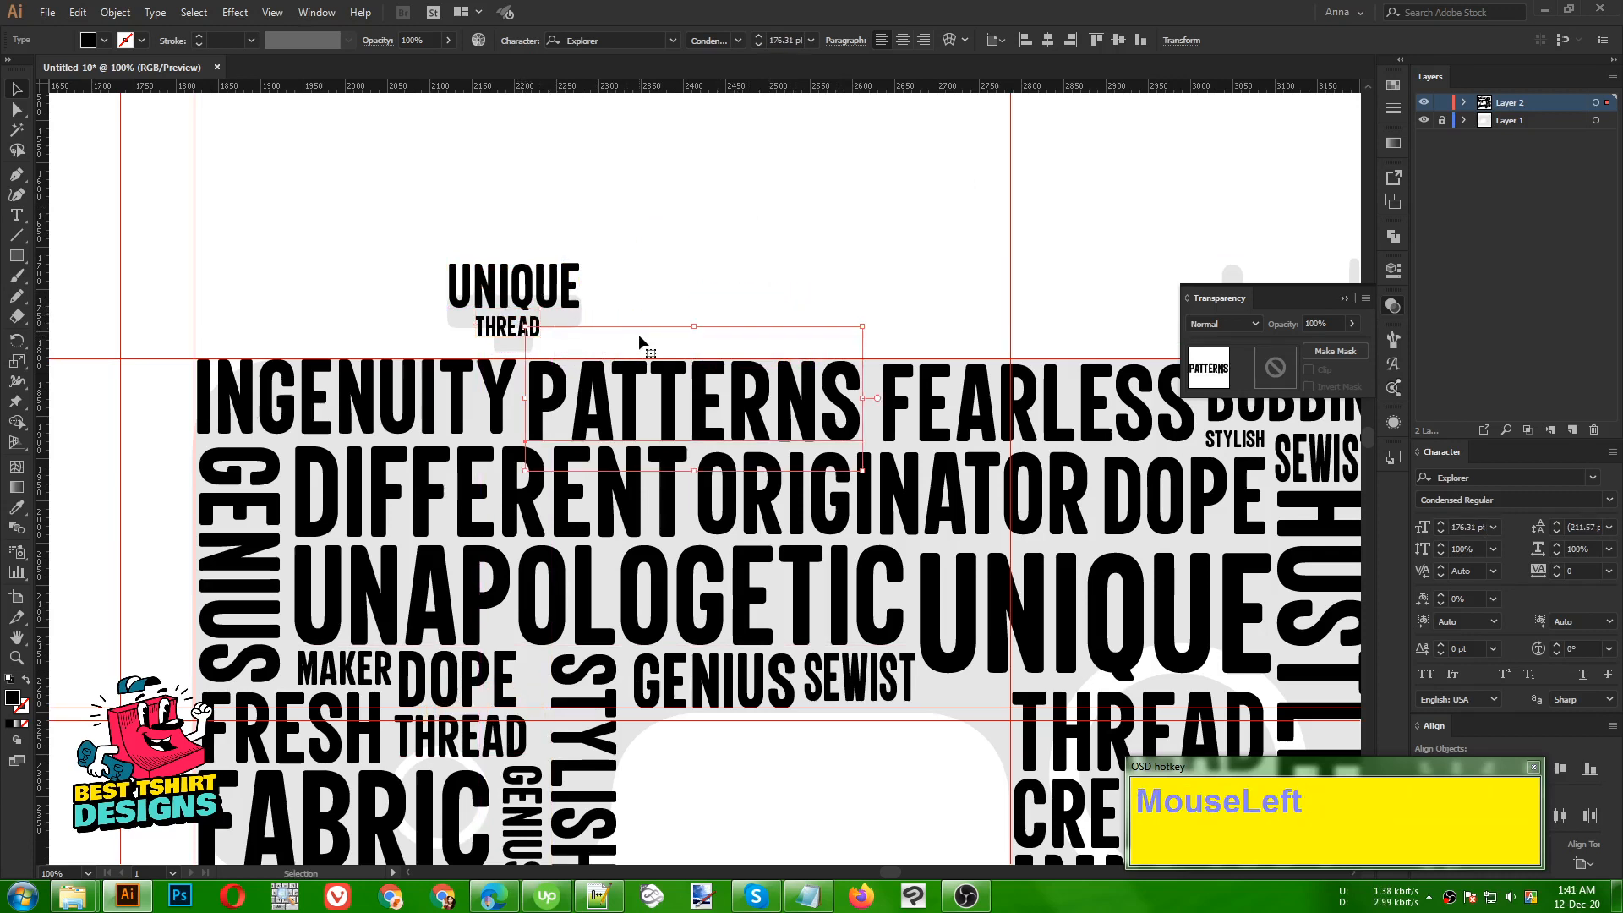
{"action": "left_click", "coordinate": [334, 298]}
- Copy CREATOR, rotate it to vertical, and fit it onto the faded handwheel beside MAKER
{"action": "scroll", "coordinate": [330, 297], "scroll_direction": "down", "scroll_amount": 2}
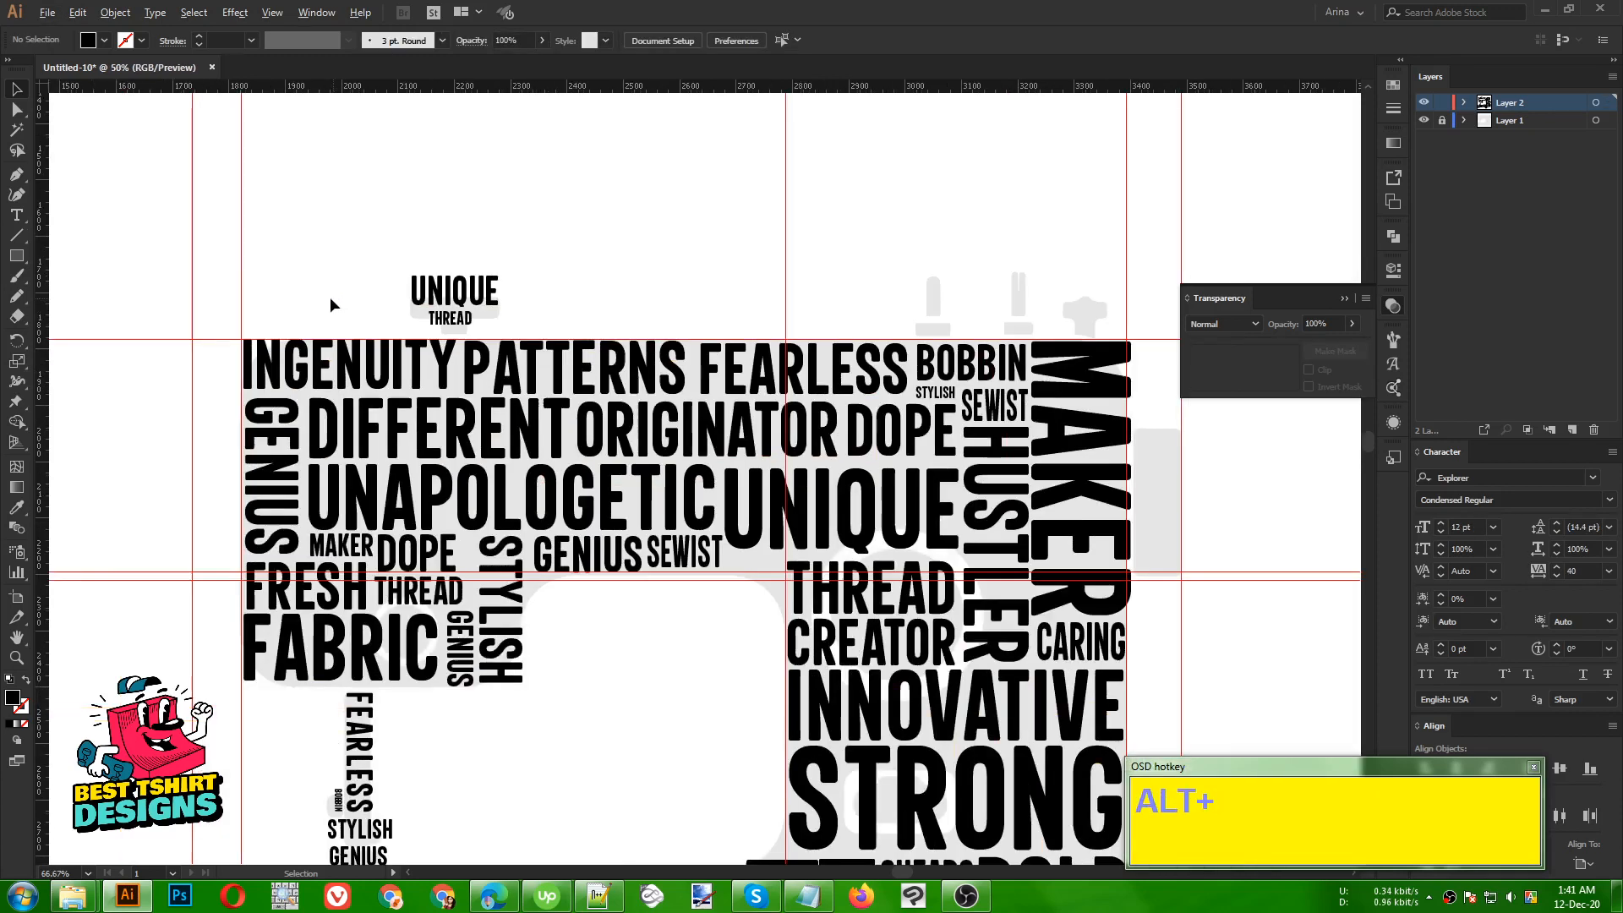
{"action": "scroll", "coordinate": [1044, 317], "scroll_direction": "up", "scroll_amount": 1}
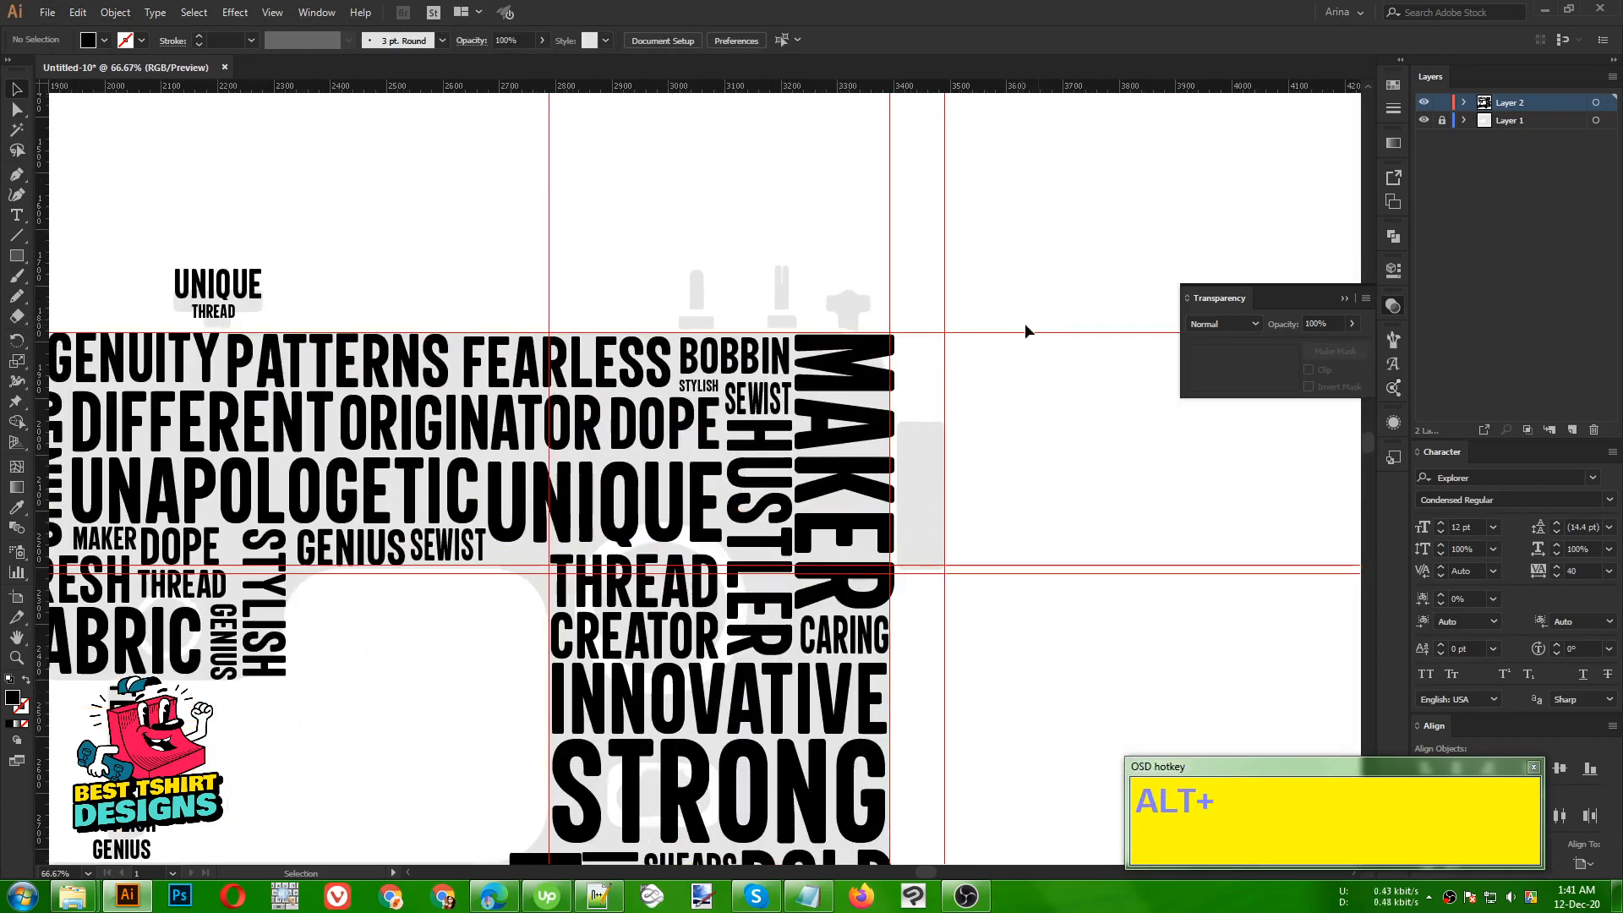
{"action": "scroll", "coordinate": [550, 397], "scroll_direction": "down", "scroll_amount": 1}
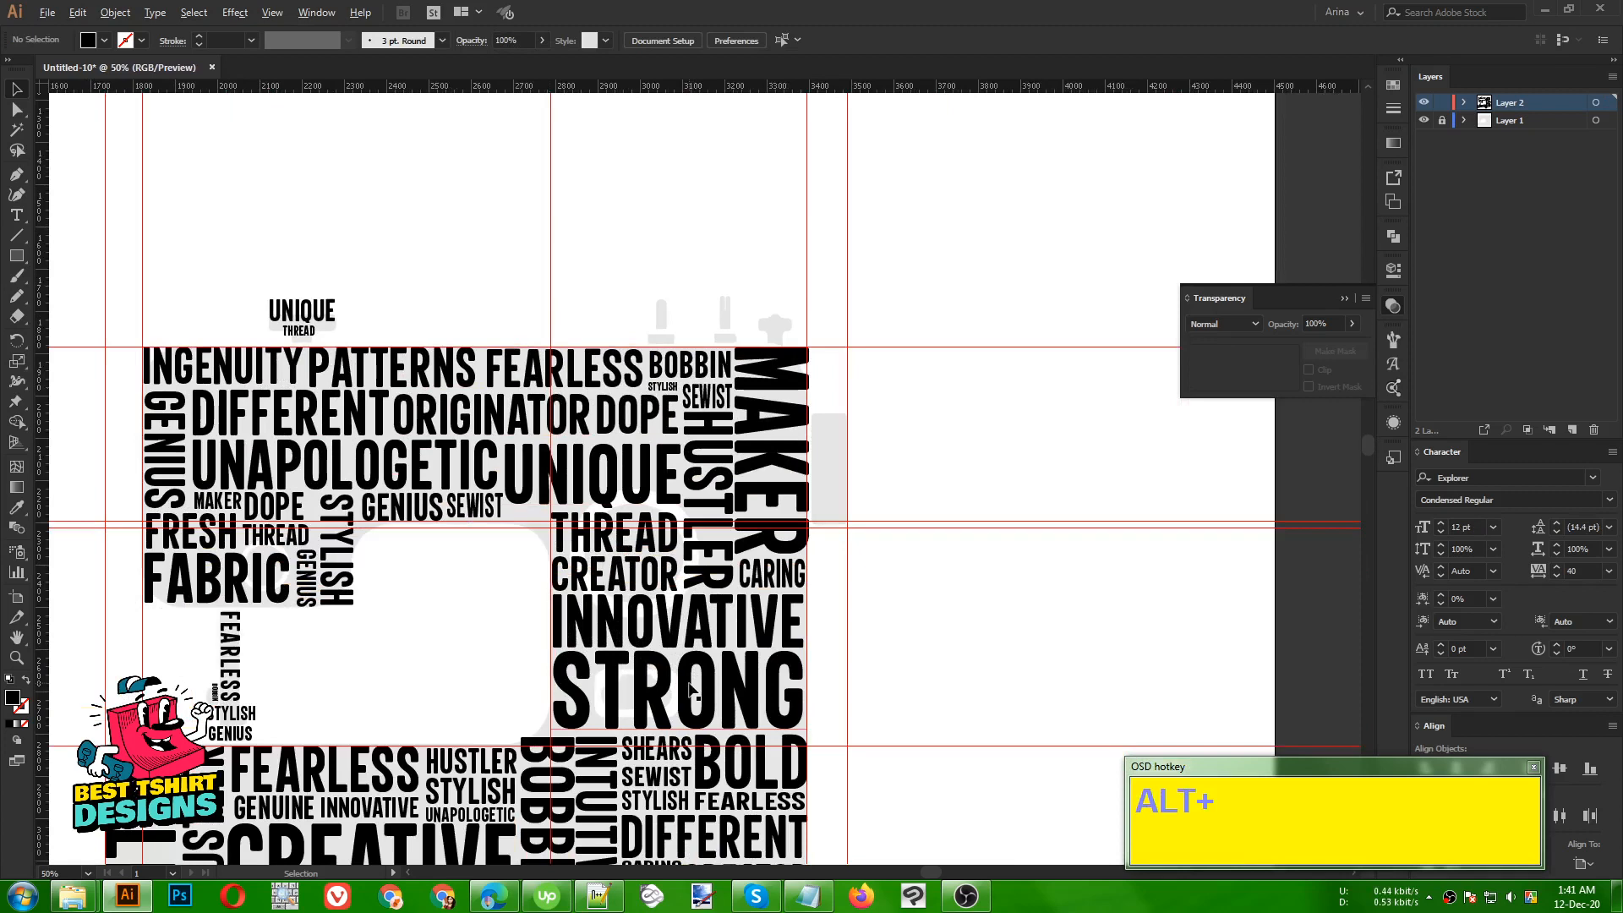
{"action": "left_click_drag", "start_coordinate": [615, 596], "coordinate": [854, 492]}
{"action": "left_click", "coordinate": [934, 482]}
- Place a copy of DOPE at 111.81 pt above MAKER on the base of the faded knob
{"action": "scroll", "coordinate": [934, 482], "scroll_direction": "up", "scroll_amount": 1}
{"action": "scroll", "coordinate": [823, 372], "scroll_direction": "up", "scroll_amount": 2}
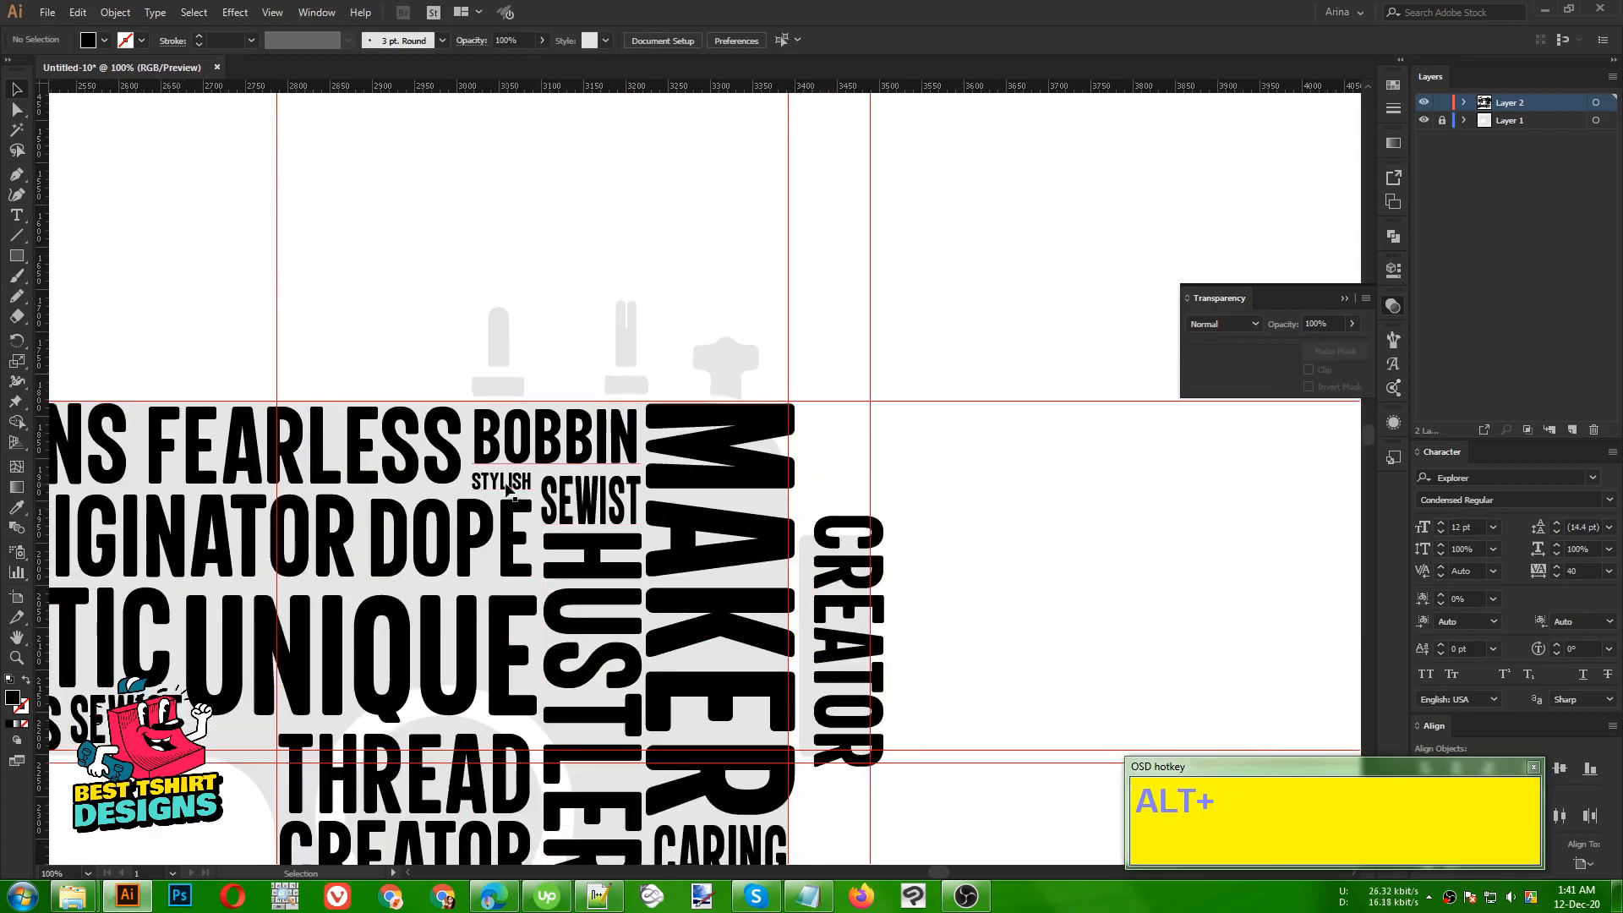
{"action": "left_click_drag", "start_coordinate": [401, 571], "coordinate": [727, 334]}
{"action": "key", "text": "ctrl+z"}
{"action": "left_click", "coordinate": [482, 526]}
{"action": "left_click_drag", "start_coordinate": [482, 525], "coordinate": [746, 370]}
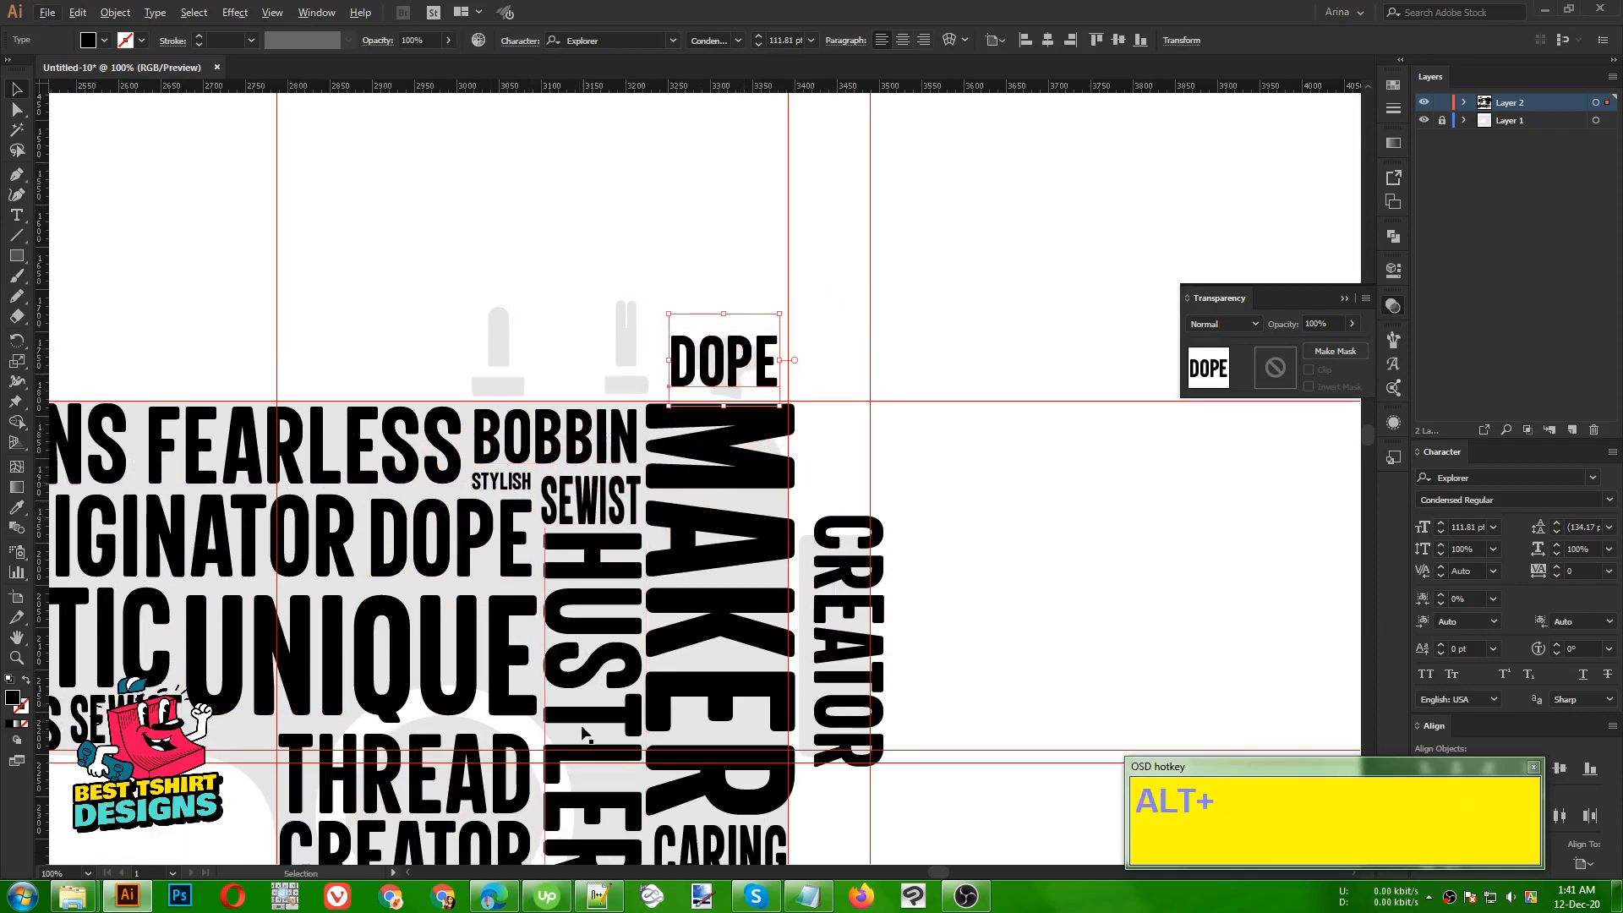
- Copy the vertical HUSTLER, shrink it, and center it above the DOPE on top of the machine
{"action": "left_click_drag", "start_coordinate": [590, 691], "coordinate": [1069, 566]}
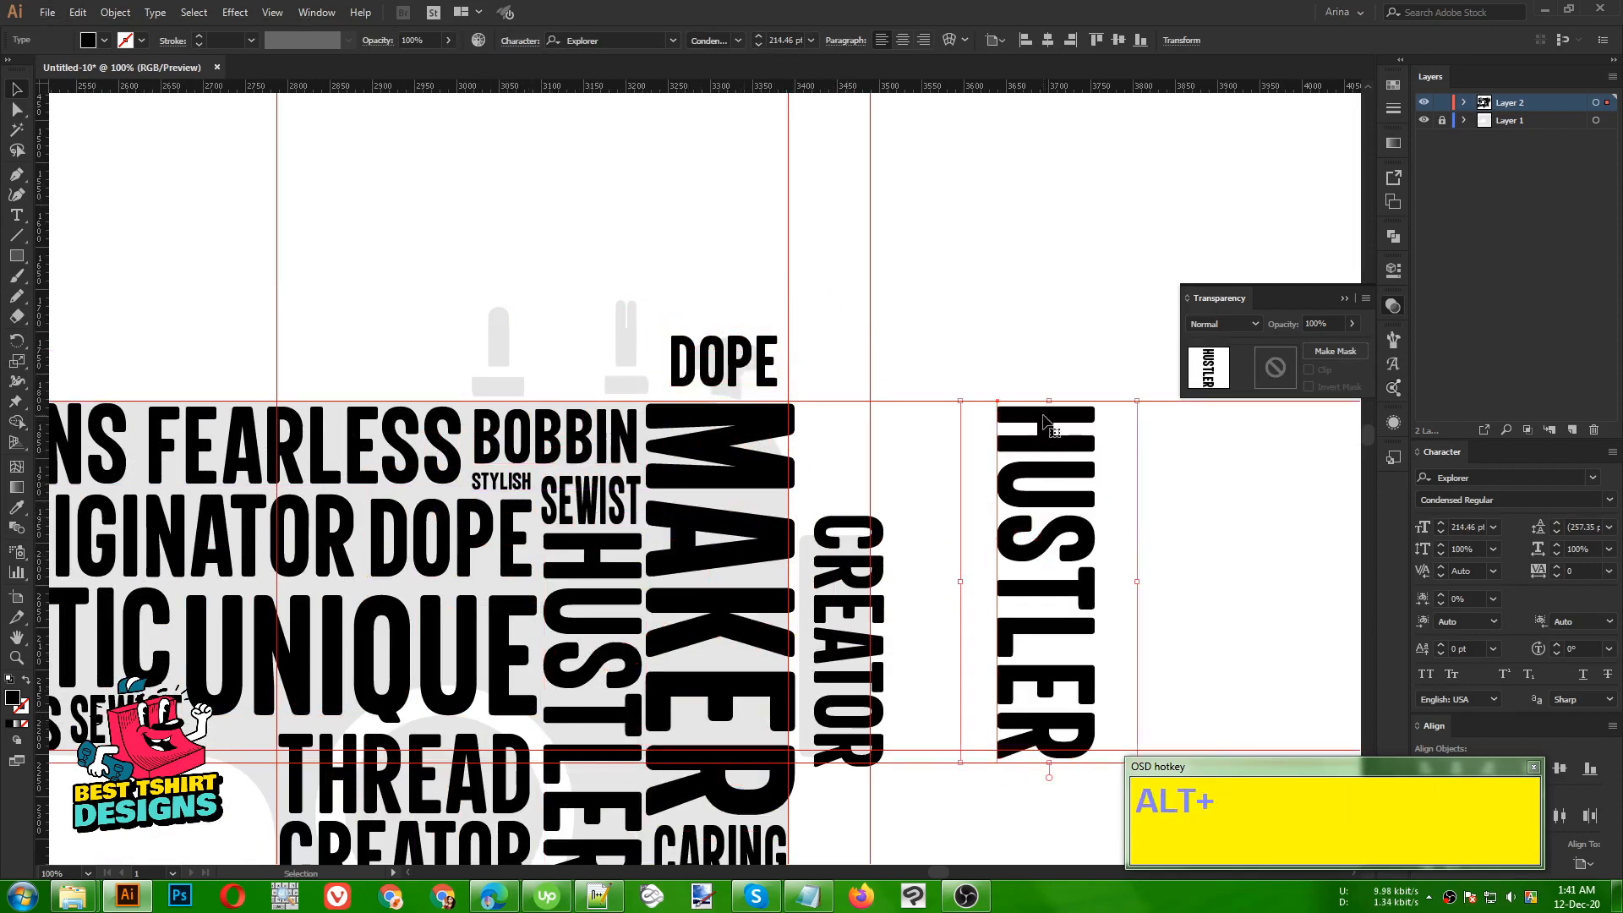
{"action": "left_click_drag", "start_coordinate": [1052, 402], "coordinate": [754, 280]}
{"action": "left_click_drag", "start_coordinate": [714, 300], "coordinate": [725, 296]}
{"action": "left_click", "coordinate": [859, 364]}
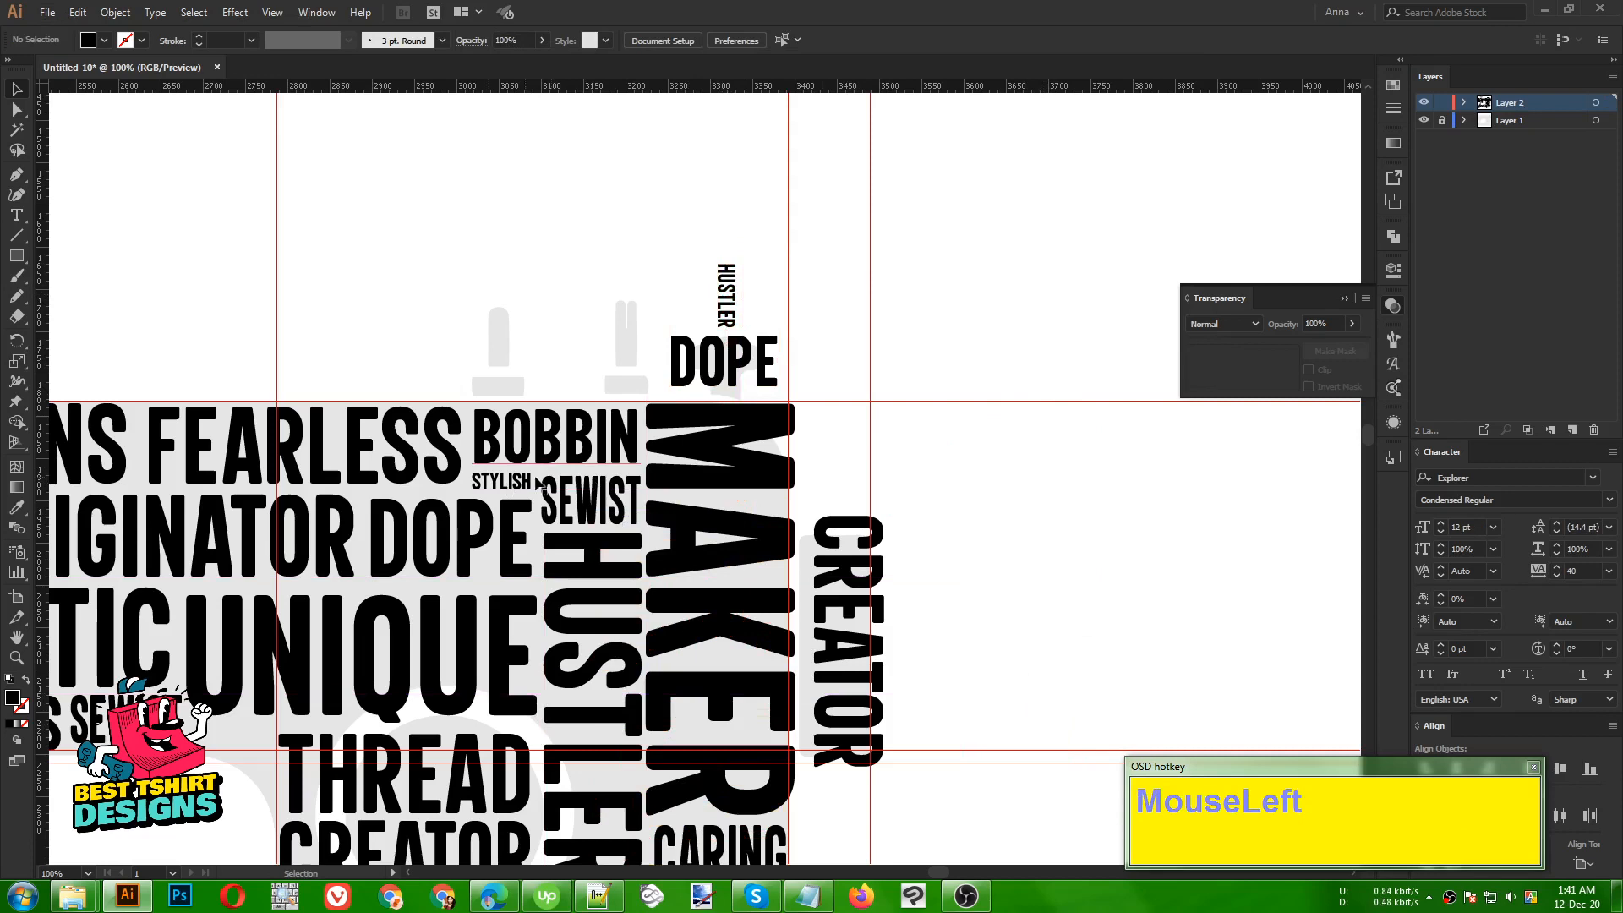
- Copy UNAPOLOGETIC, shrink it, rotate it to vertical, and place it over the faded post next to HUSTLER and DOPE
{"action": "key", "text": "alt"}
{"action": "left_click_drag", "start_coordinate": [107, 649], "coordinate": [645, 257]}
{"action": "key", "text": "ctrl+z"}
{"action": "left_click", "coordinate": [818, 478]}
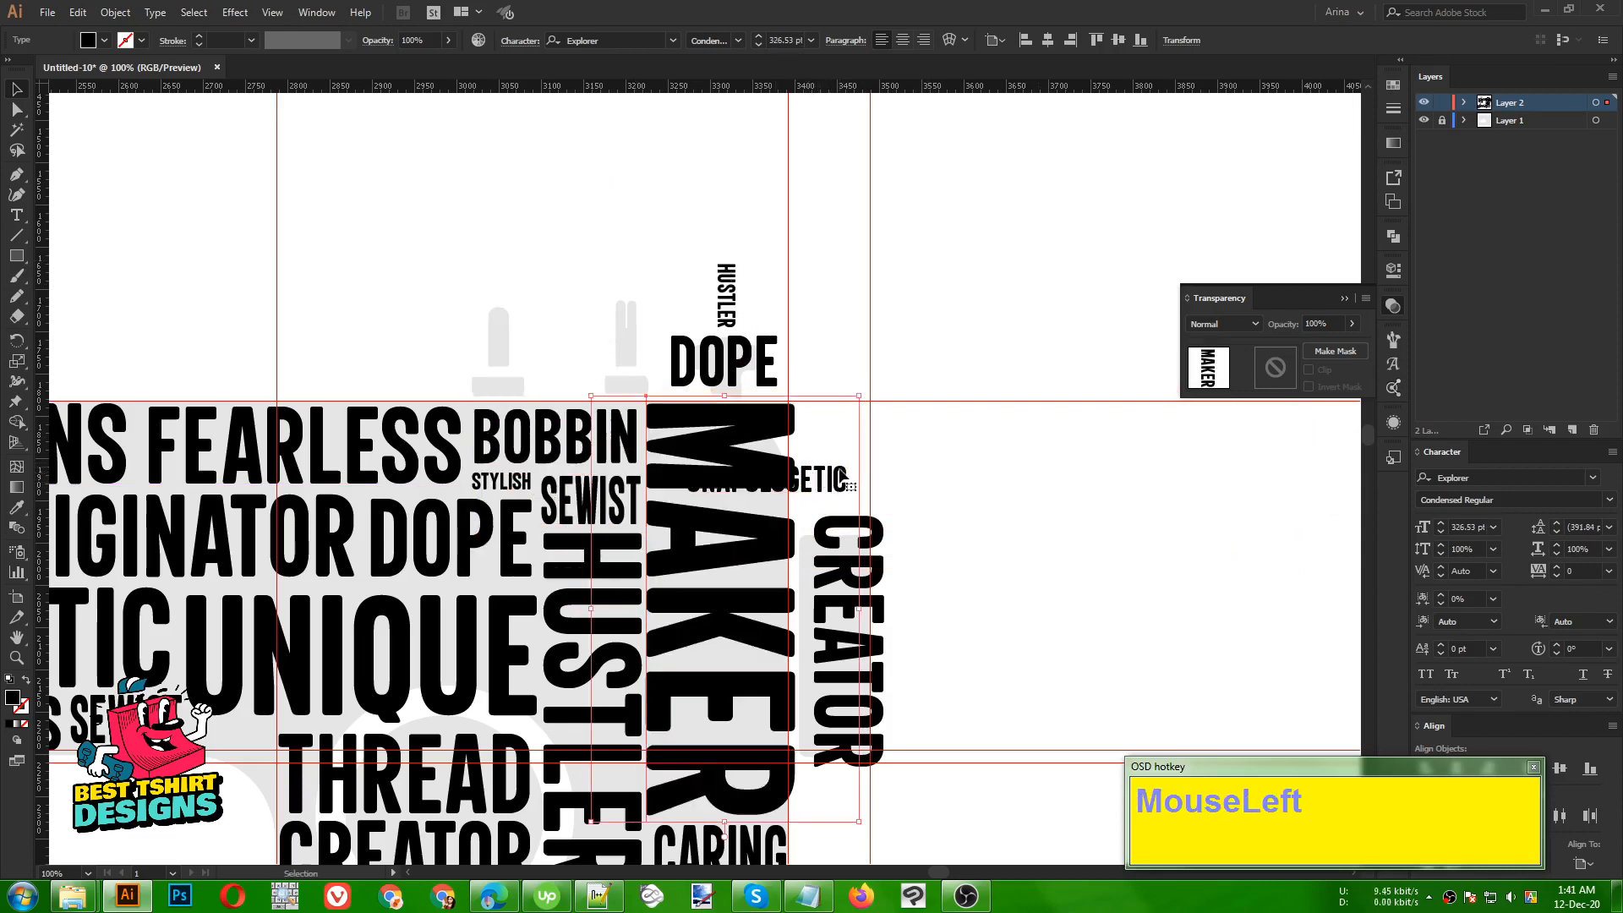
{"action": "key", "text": "ctrl+z"}
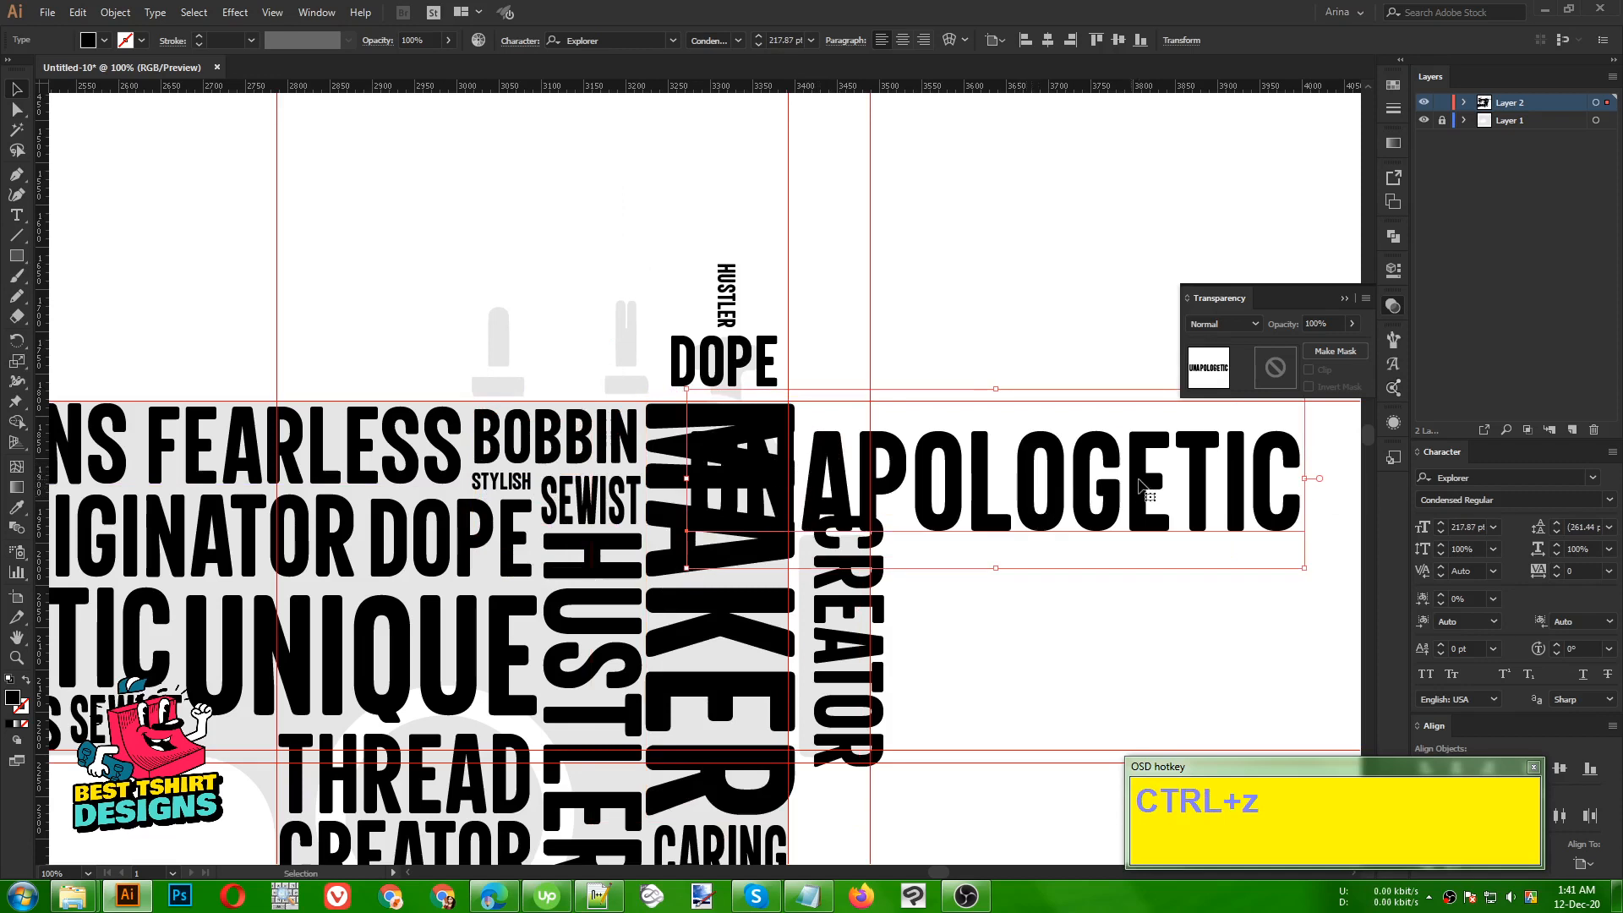
{"action": "left_click_drag", "start_coordinate": [1141, 488], "coordinate": [655, 214]}
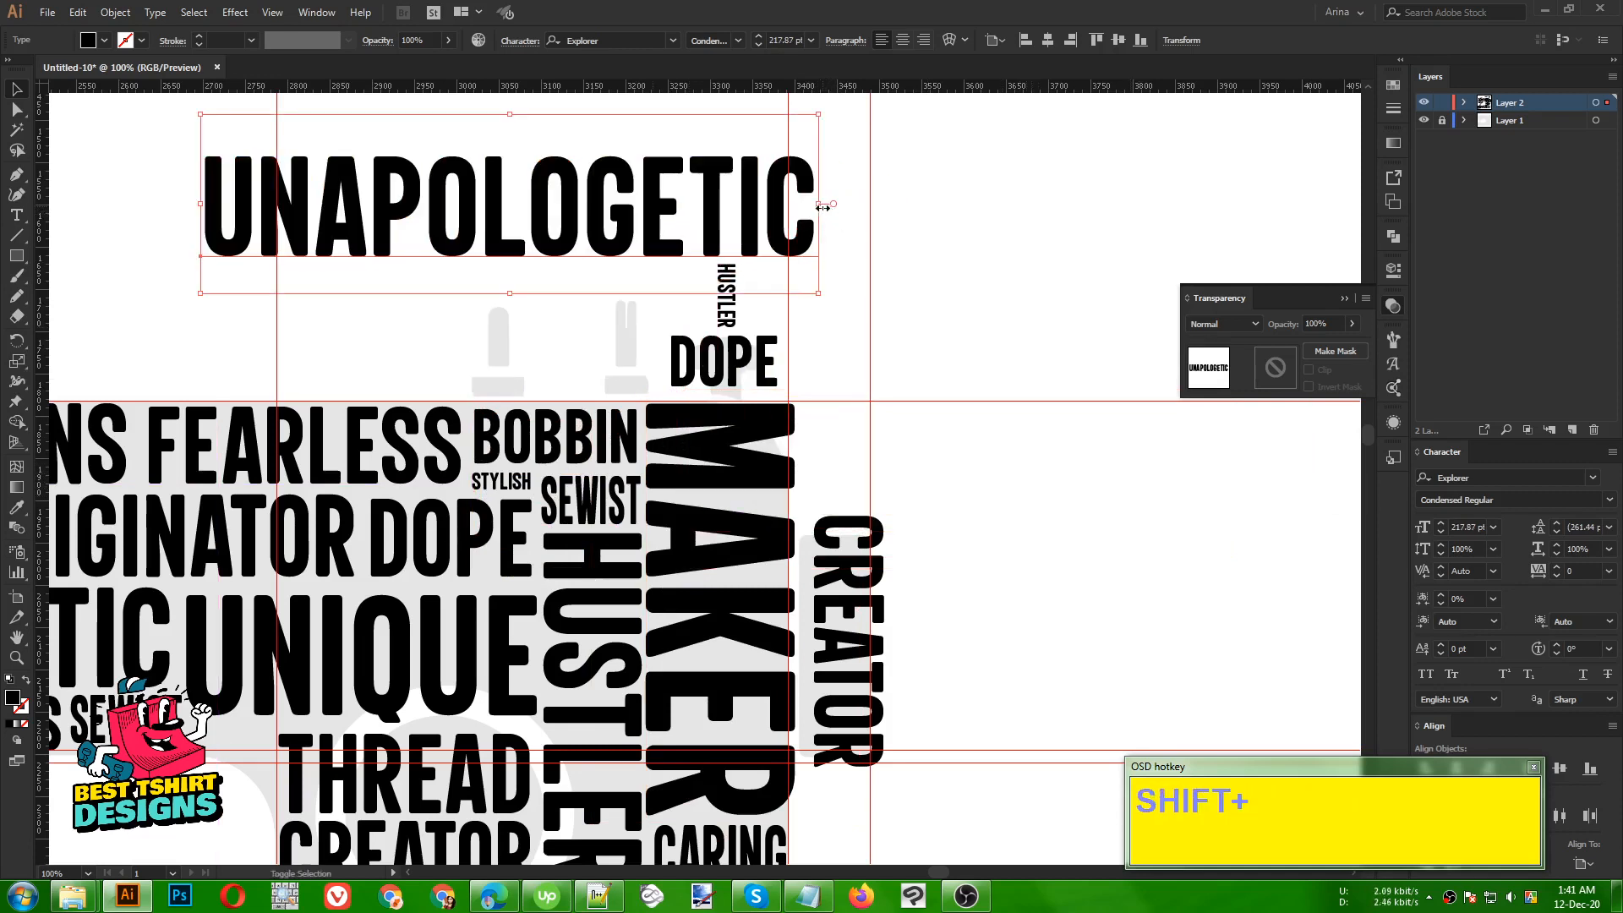
{"action": "left_click_drag", "start_coordinate": [822, 207], "coordinate": [380, 181]}
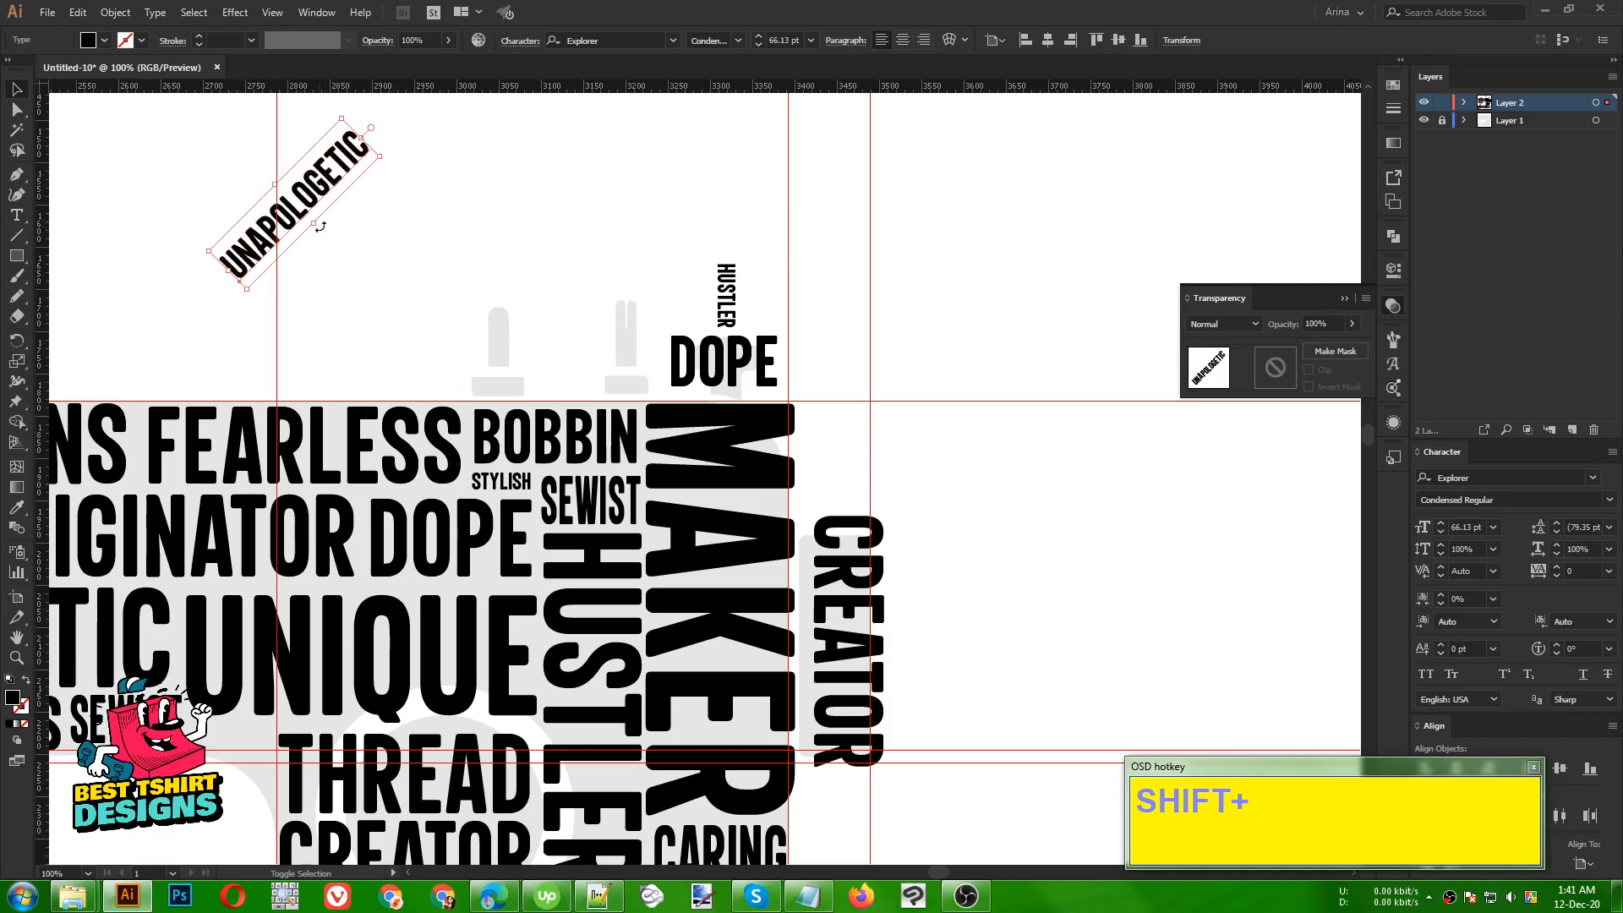
{"action": "key", "text": "ctrl+z"}
{"action": "left_click_drag", "start_coordinate": [321, 227], "coordinate": [630, 286]}
{"action": "left_click_drag", "start_coordinate": [625, 172], "coordinate": [623, 237]}
{"action": "left_click", "coordinate": [681, 230]}
- Fit a small horizontal copy of SHEARS under the vertical UNAPOLOGETIC, covering the faded post's base beside DOPE
{"action": "scroll", "coordinate": [918, 247], "scroll_direction": "down", "scroll_amount": 1, "text": "alt"}
{"action": "scroll", "coordinate": [739, 473], "scroll_direction": "down", "scroll_amount": 1}
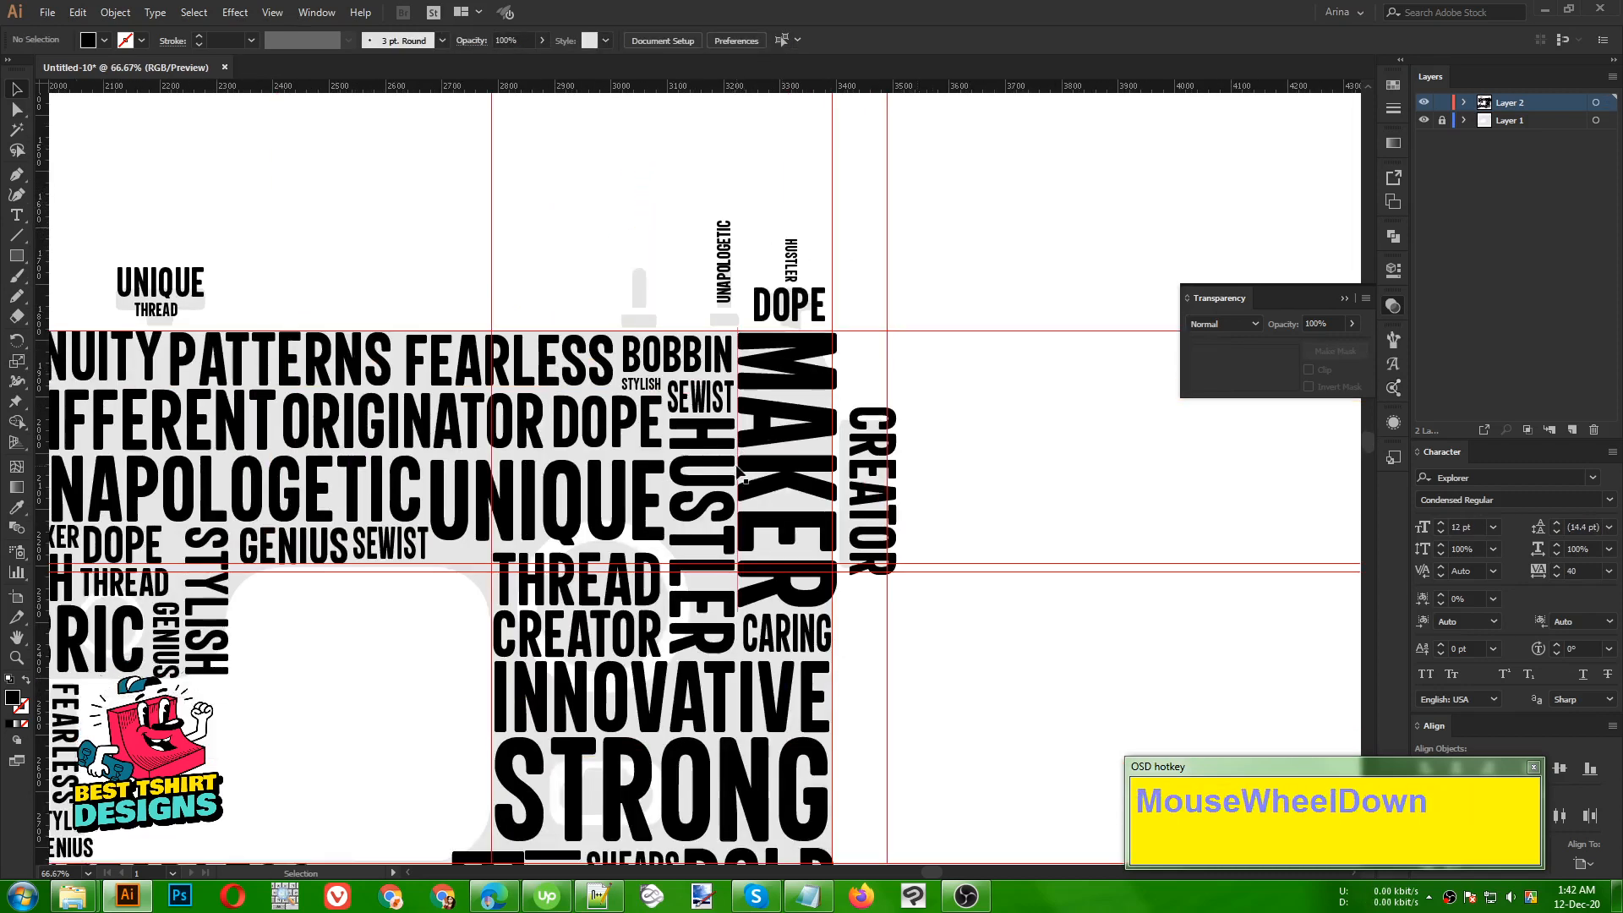
{"action": "left_click_drag", "start_coordinate": [676, 807], "coordinate": [761, 252]}
{"action": "scroll", "coordinate": [748, 269], "scroll_direction": "up", "scroll_amount": 1, "text": "alt"}
{"action": "left_click", "coordinate": [1004, 306]}
{"action": "scroll", "coordinate": [690, 264], "scroll_direction": "down", "scroll_amount": 2, "text": "alt"}
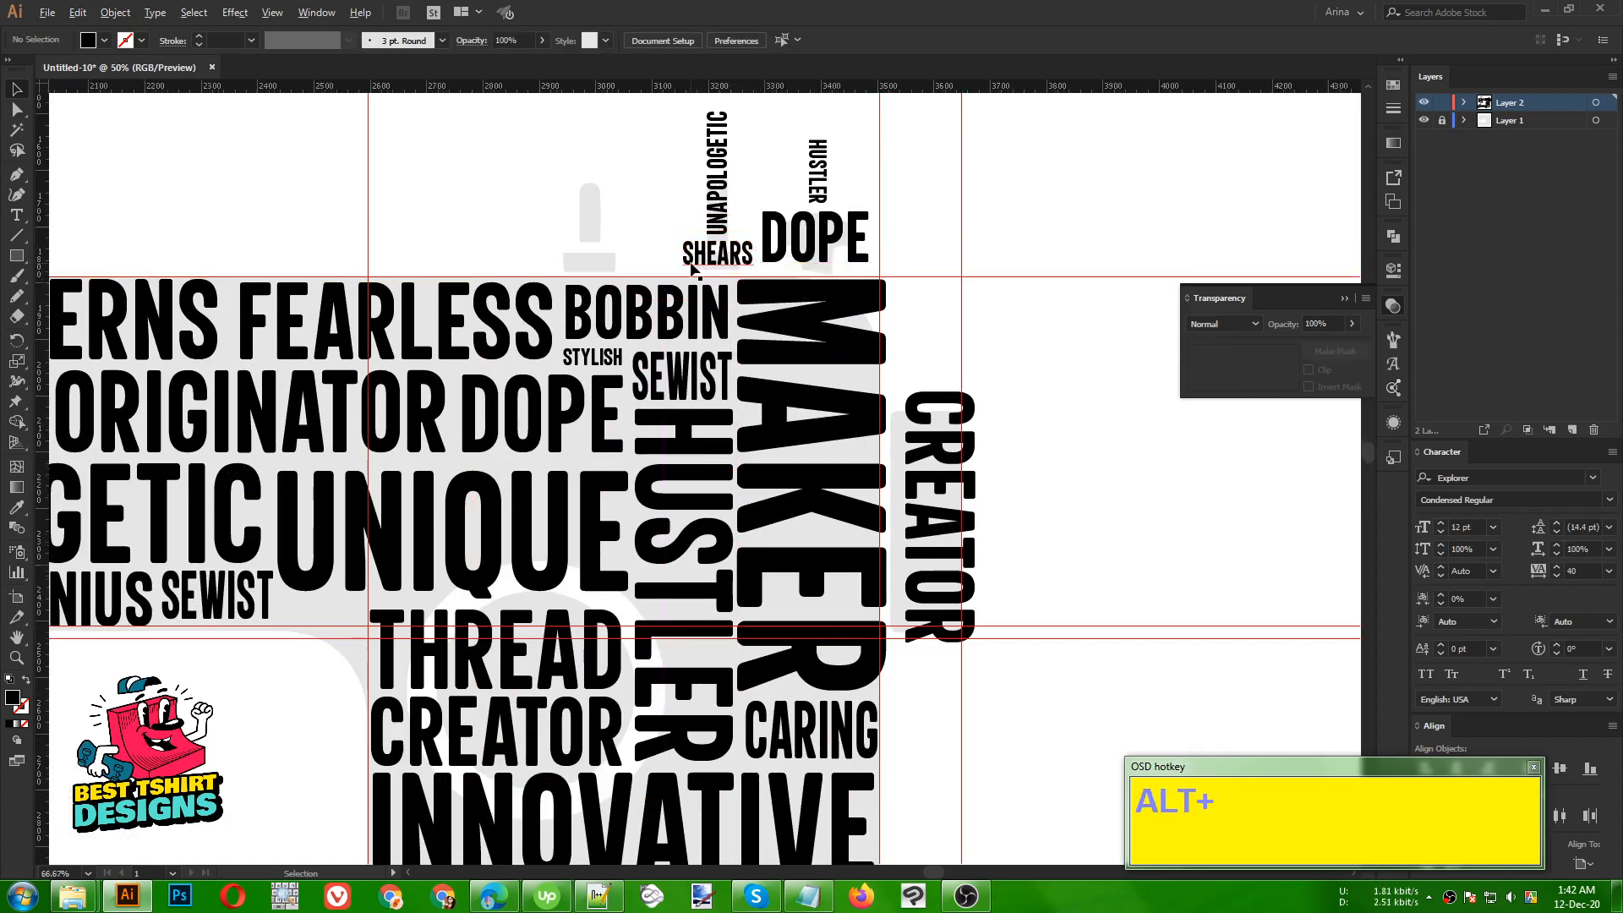
{"action": "scroll", "coordinate": [691, 266], "scroll_direction": "down", "scroll_amount": 2}
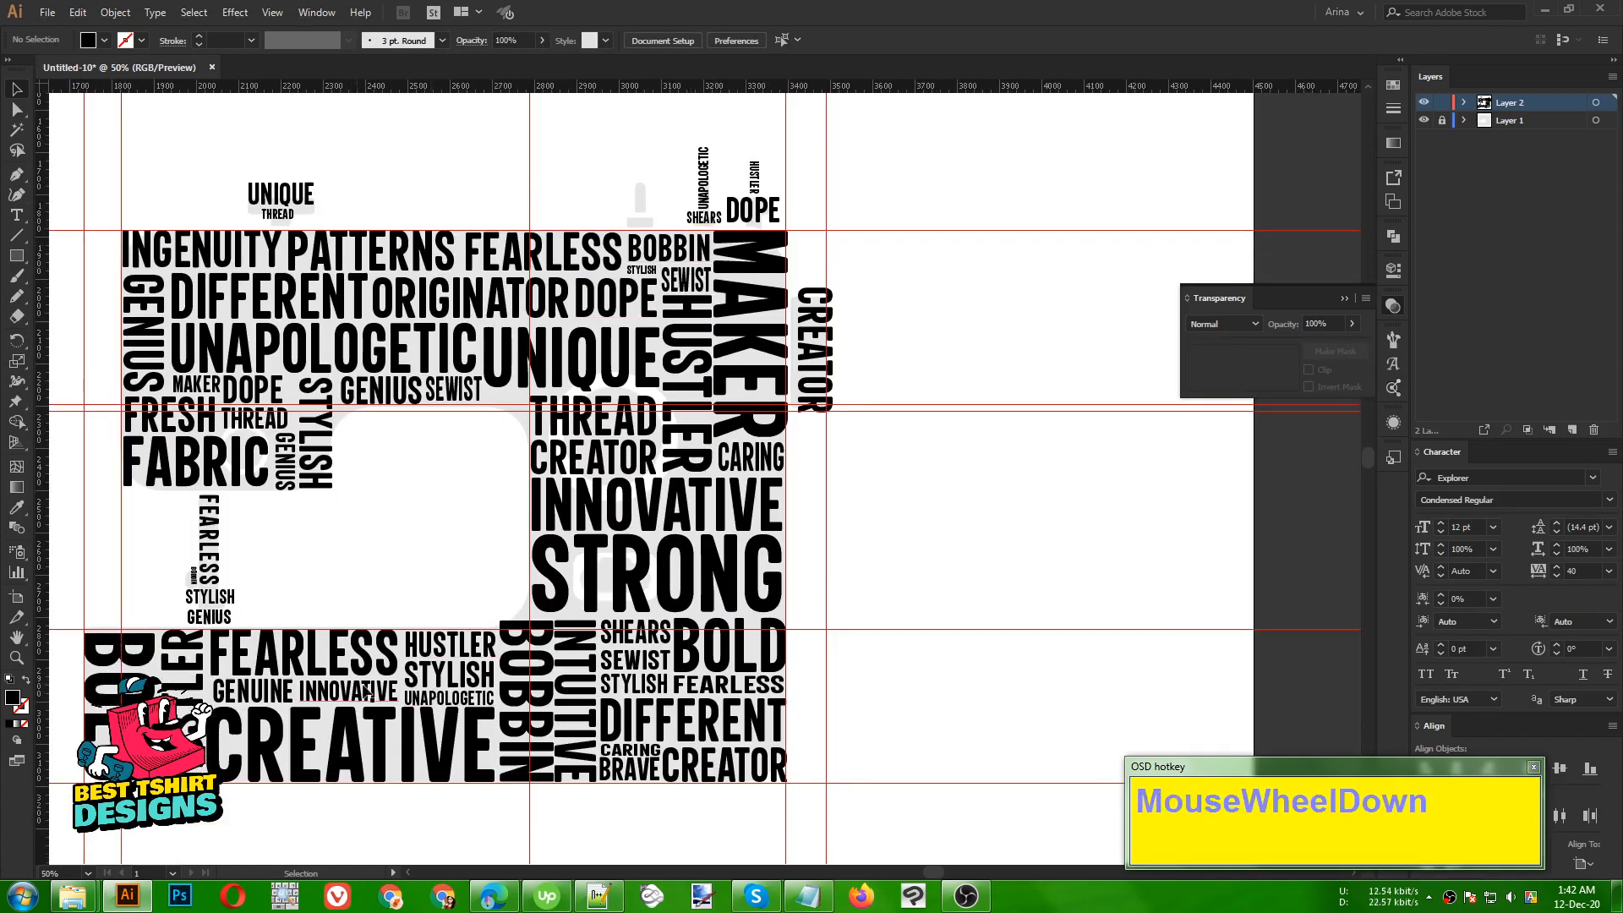
- Copy INNOVATIVE, shrink it, rotate it to vertical, and place it over the faded spool post above BOBBIN
{"action": "left_click_drag", "start_coordinate": [368, 692], "coordinate": [619, 241], "text": "alt"}
{"action": "scroll", "coordinate": [664, 242], "scroll_direction": "up", "scroll_amount": 1, "text": "alt"}
{"action": "scroll", "coordinate": [664, 242], "scroll_direction": "up", "scroll_amount": 1}
{"action": "scroll", "coordinate": [675, 298], "scroll_direction": "up", "scroll_amount": 1}
{"action": "left_click_drag", "start_coordinate": [618, 319], "coordinate": [645, 330]}
{"action": "left_click", "coordinate": [580, 254]}
{"action": "scroll", "coordinate": [580, 254], "scroll_direction": "down", "scroll_amount": 1, "text": "alt"}
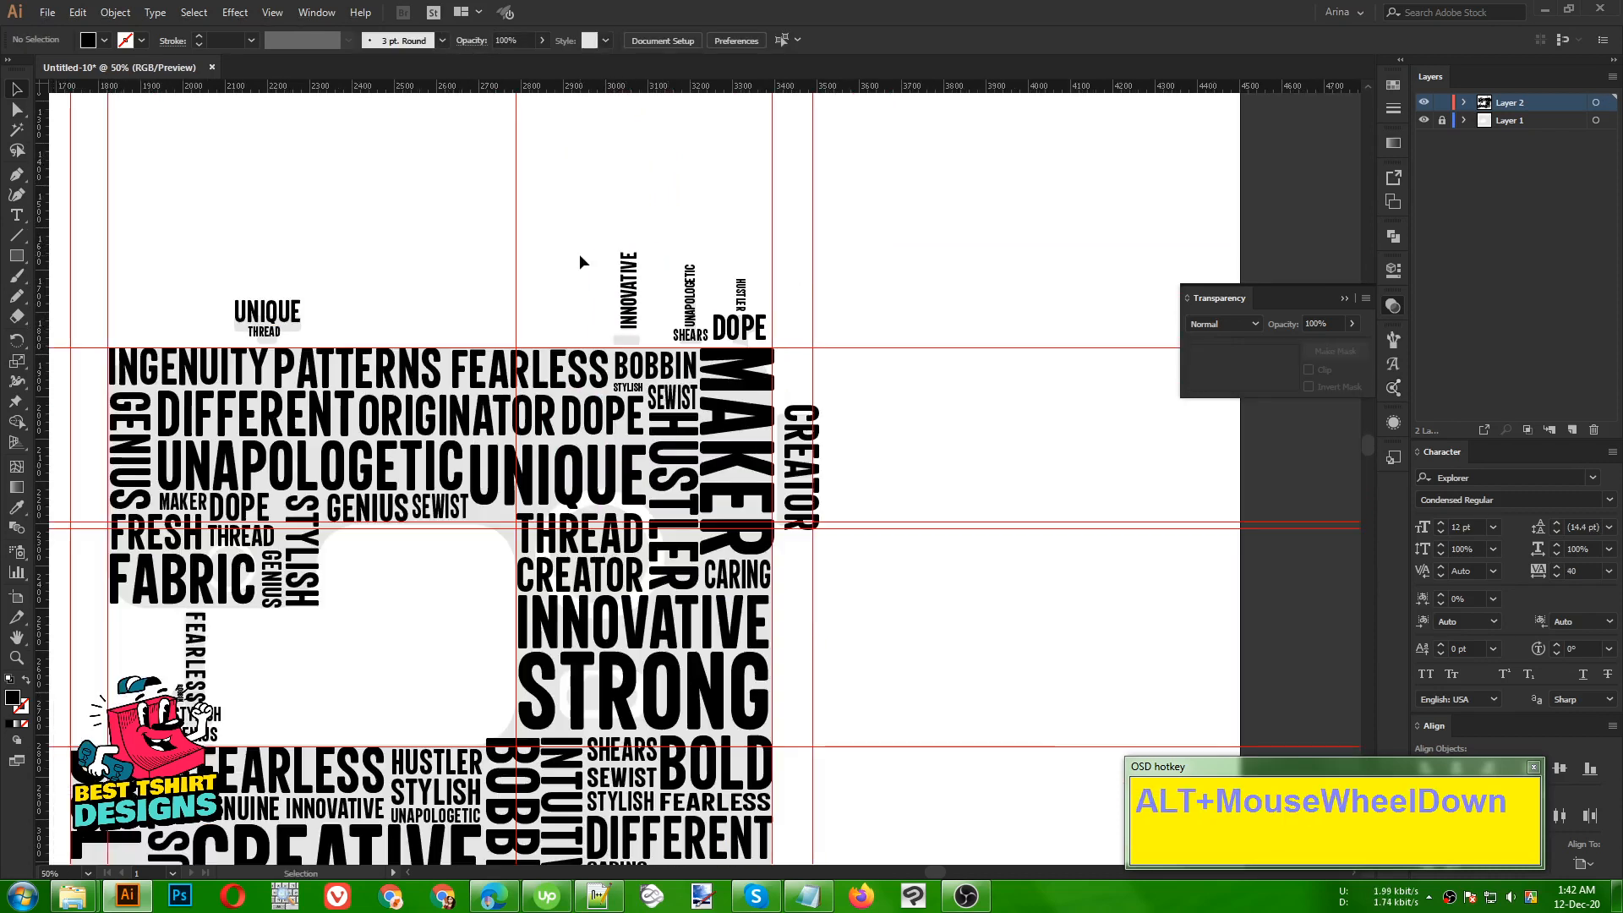
- Place a small copy of BOLD at 52.91 pt on the faded post's base beneath the vertical INNOVATIVE
{"action": "scroll", "coordinate": [352, 551], "scroll_direction": "down", "scroll_amount": 1}
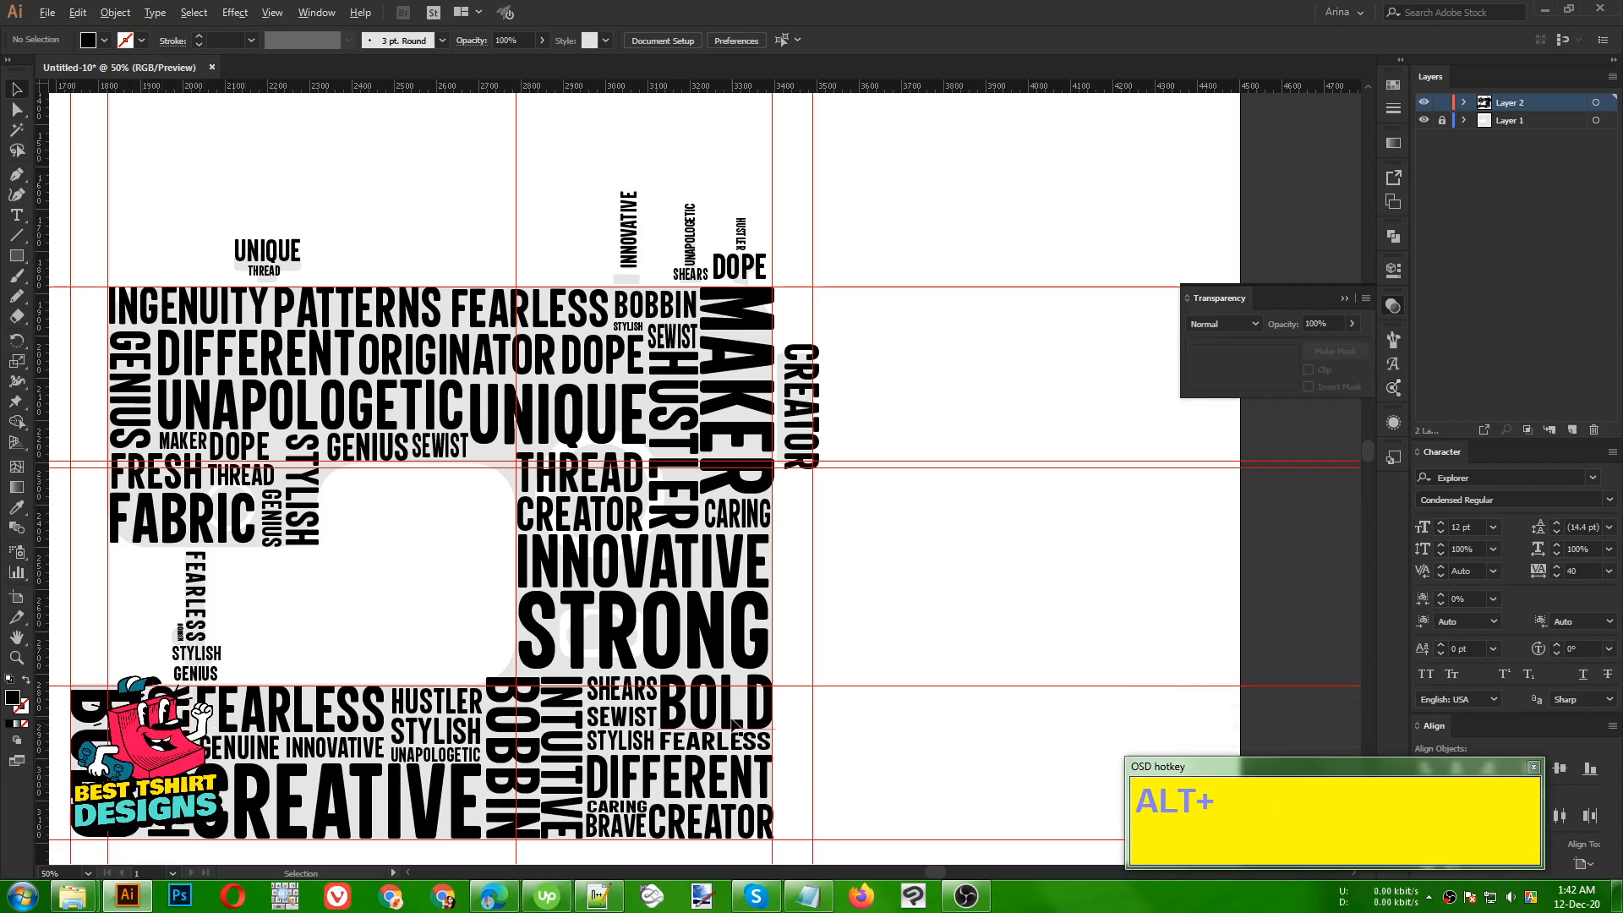
{"action": "left_click_drag", "start_coordinate": [765, 725], "coordinate": [632, 277], "text": "alt"}
{"action": "scroll", "coordinate": [606, 228], "scroll_direction": "up", "scroll_amount": 3}
{"action": "left_click_drag", "start_coordinate": [741, 383], "coordinate": [700, 386], "text": "shift"}
{"action": "key", "text": "ctrl+z"}
{"action": "left_click", "coordinate": [698, 363]}
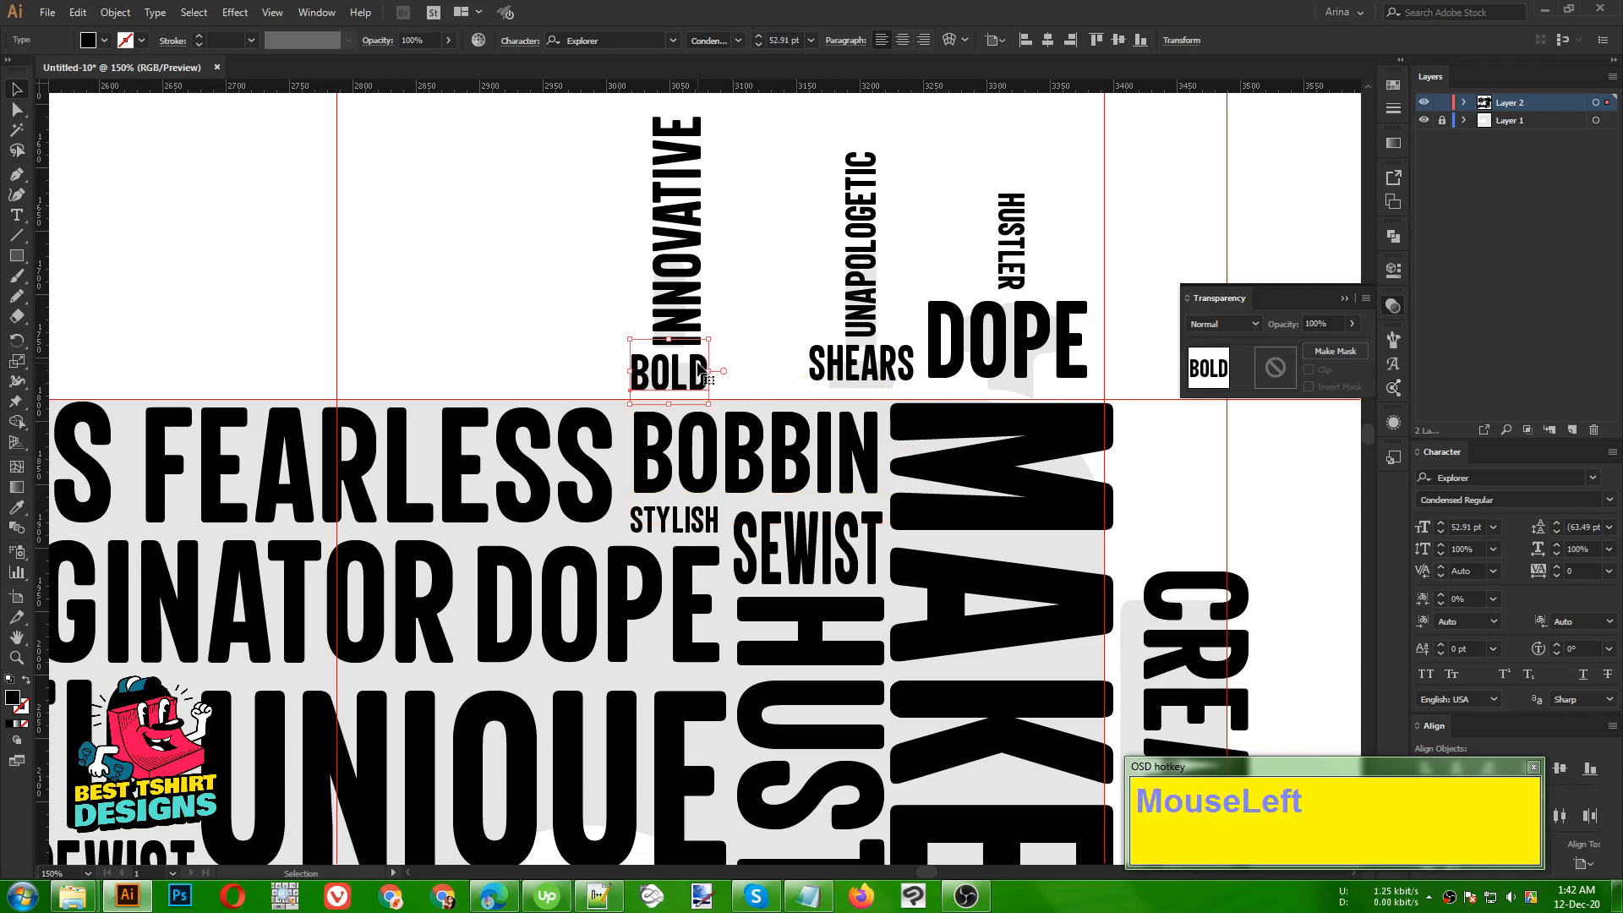
- Fine-tune the small BOLD's position so it sits centered between the vertical INNOVATIVE and BOBBIN
{"action": "key", "text": "Right"}
{"action": "key", "text": "Up"}
{"action": "key", "text": "Right"}
{"action": "key", "text": "Left"}
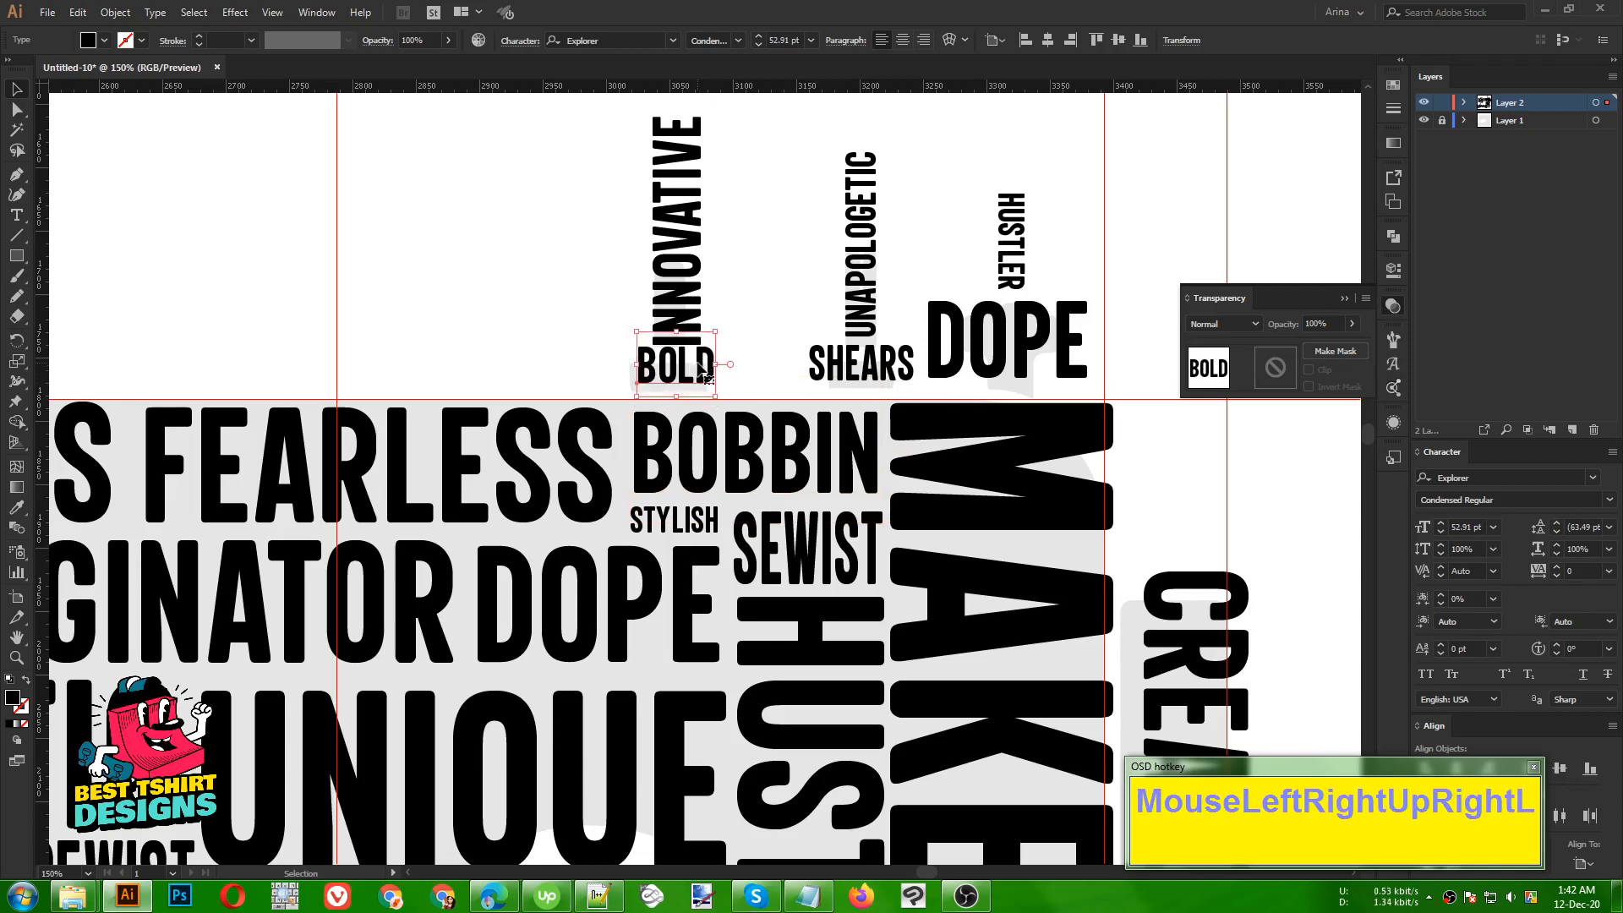
{"action": "scroll", "coordinate": [703, 372], "scroll_direction": "up", "scroll_amount": 1, "text": "alt"}
{"action": "left_click", "coordinate": [708, 372]}
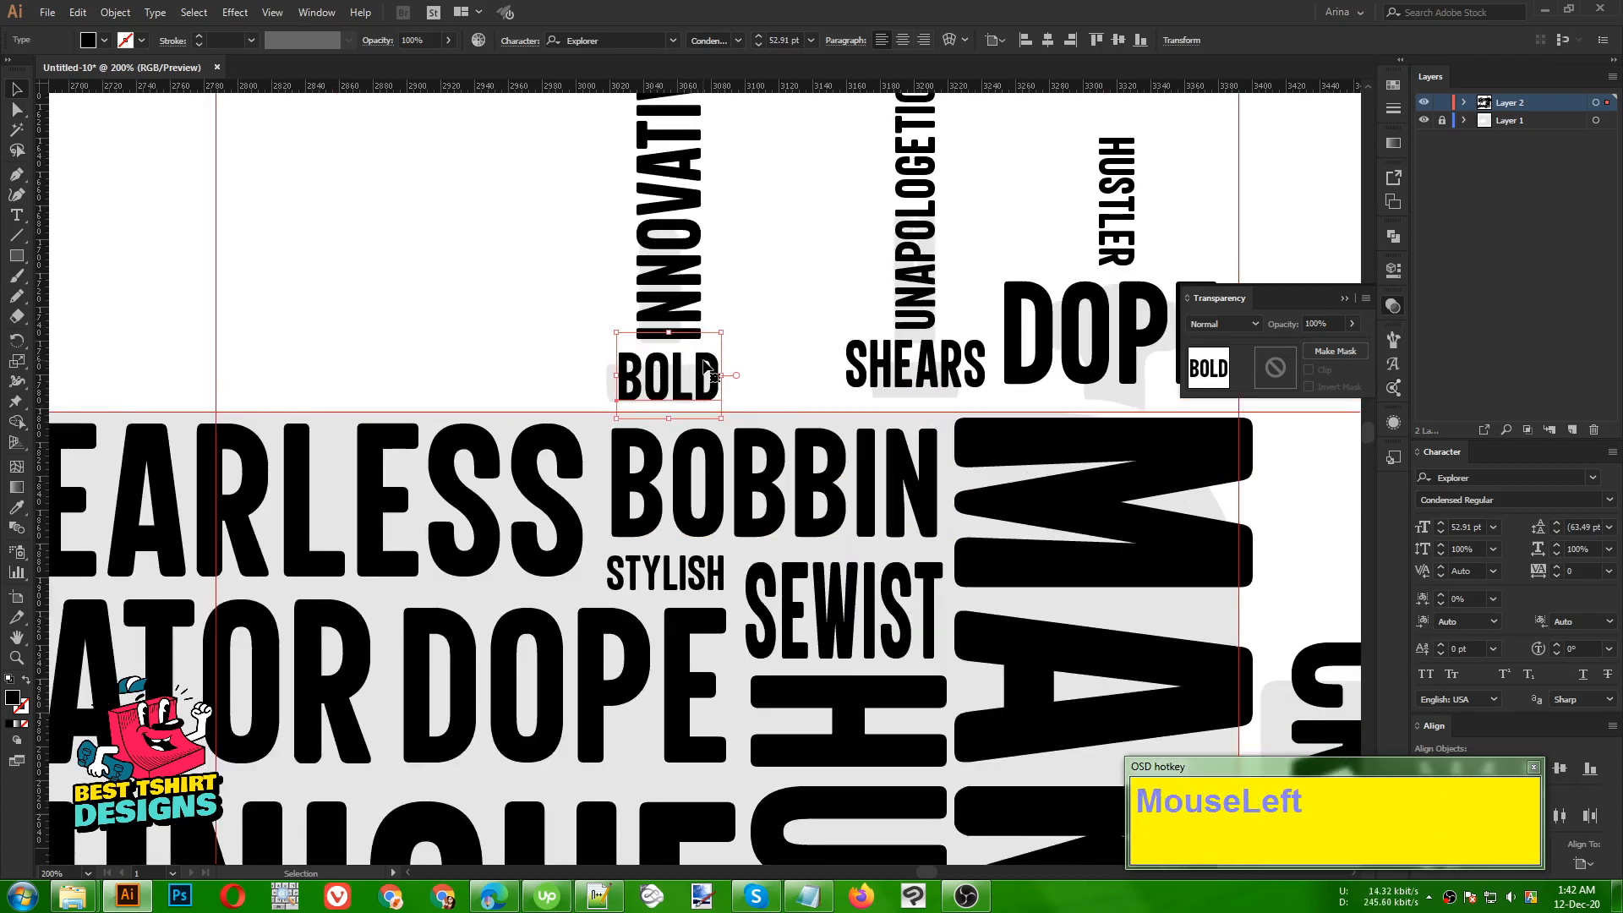
{"action": "left_click_drag", "start_coordinate": [708, 372], "coordinate": [712, 367]}
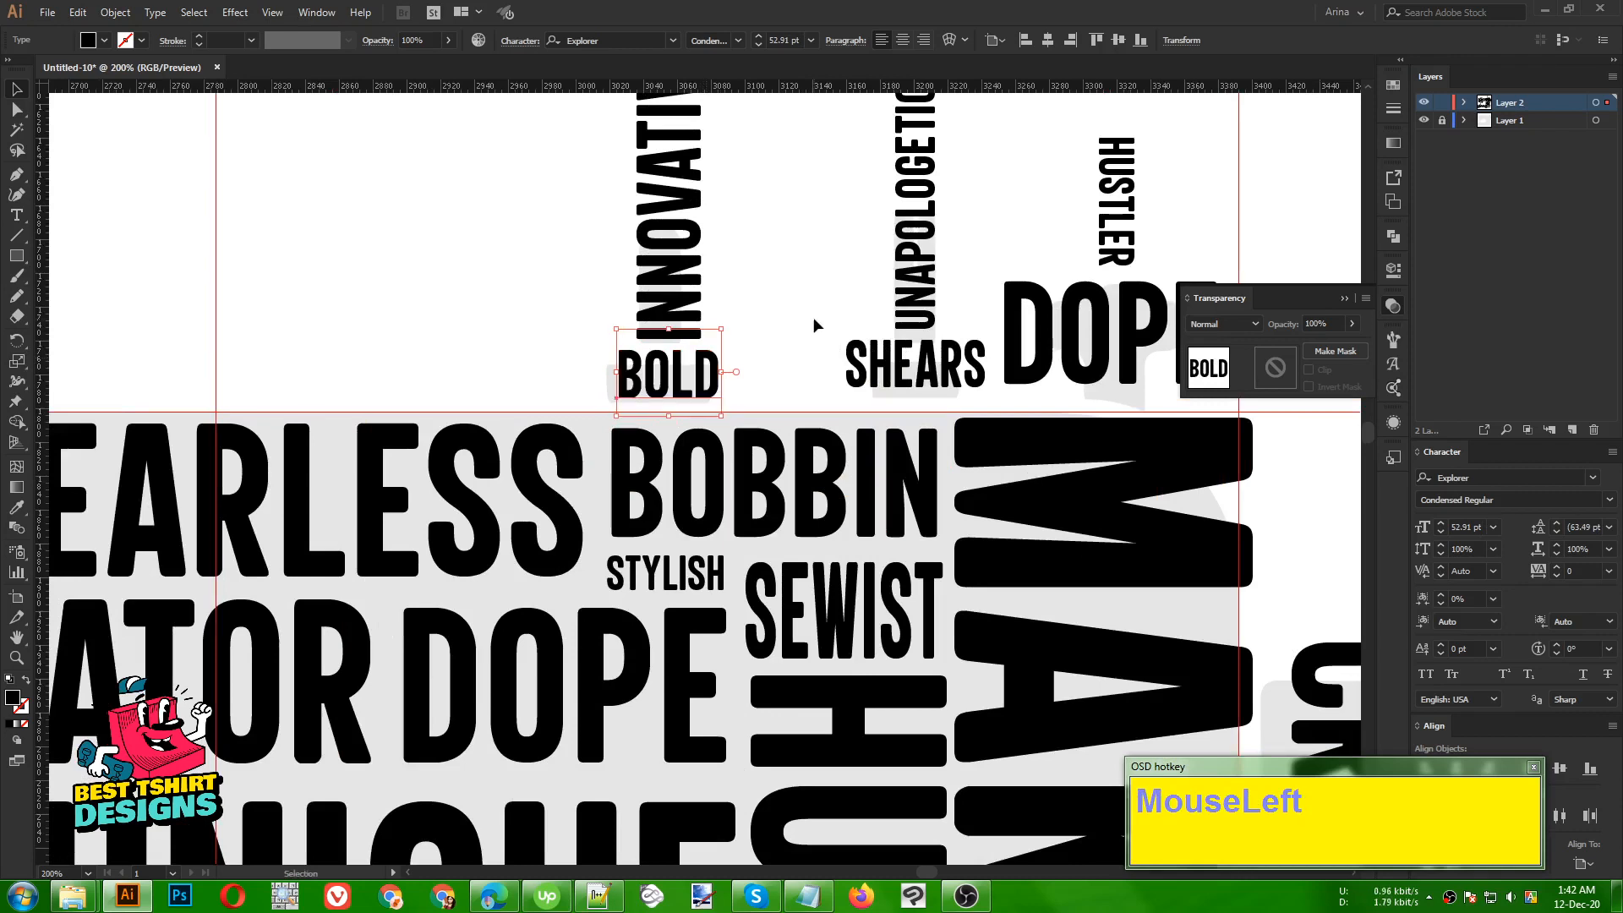
{"action": "left_click", "coordinate": [543, 311]}
{"action": "scroll", "coordinate": [543, 311], "scroll_direction": "down", "scroll_amount": 3, "text": "alt"}
{"action": "scroll", "coordinate": [877, 363], "scroll_direction": "down", "scroll_amount": 2, "text": "alt"}
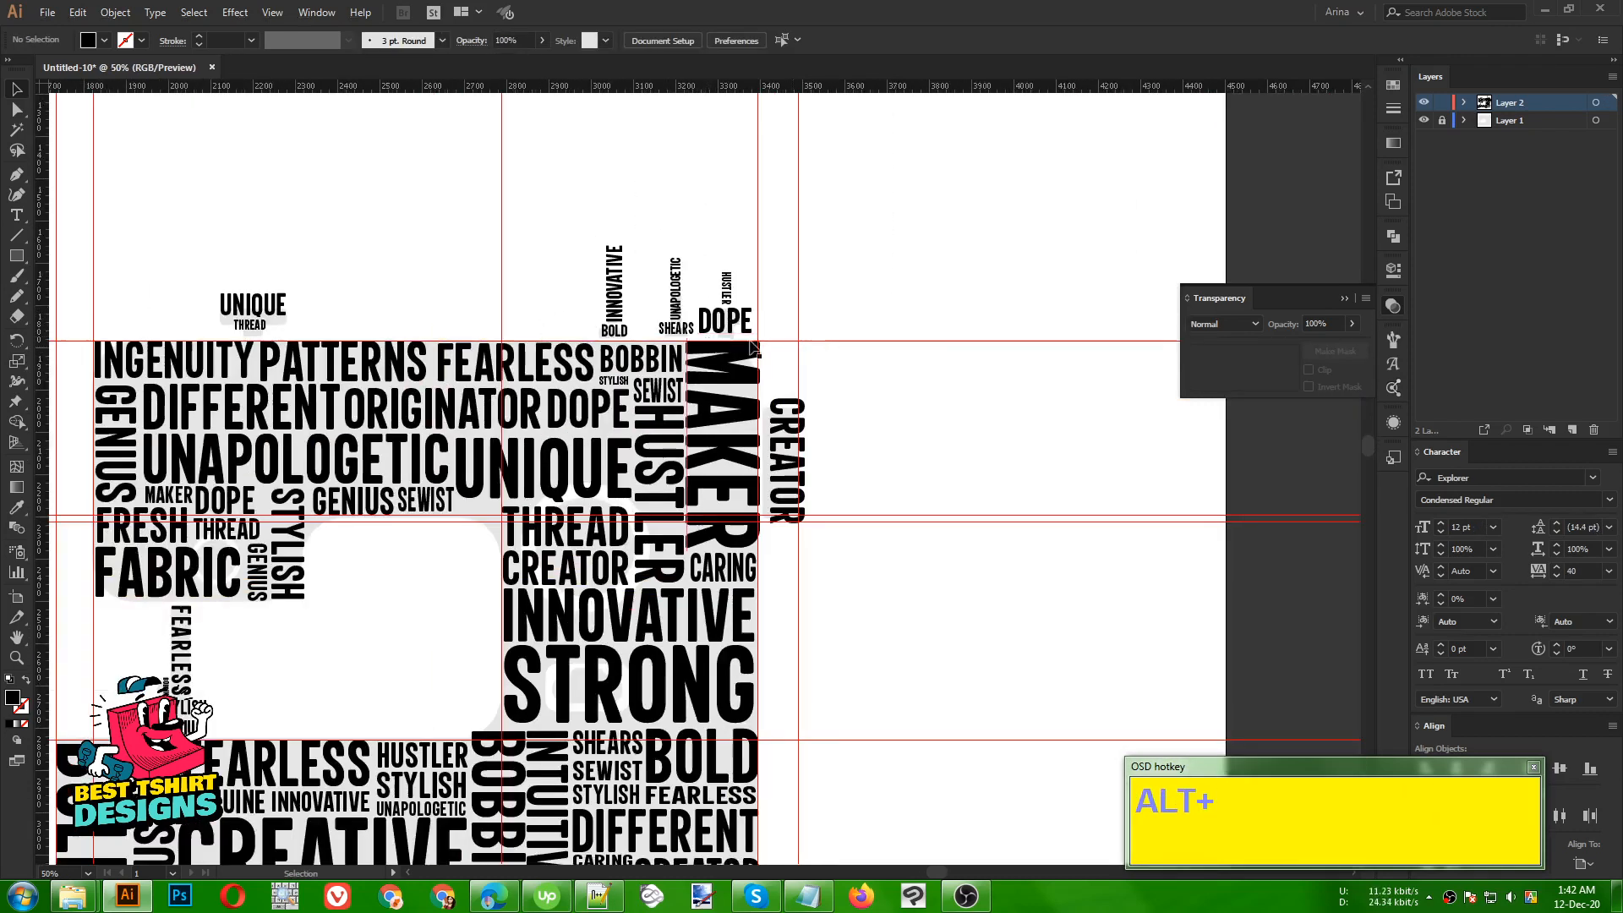
- Unlock the guides and delete all vertical and horizontal guides from the artboard
{"action": "right_click", "coordinate": [908, 465]}
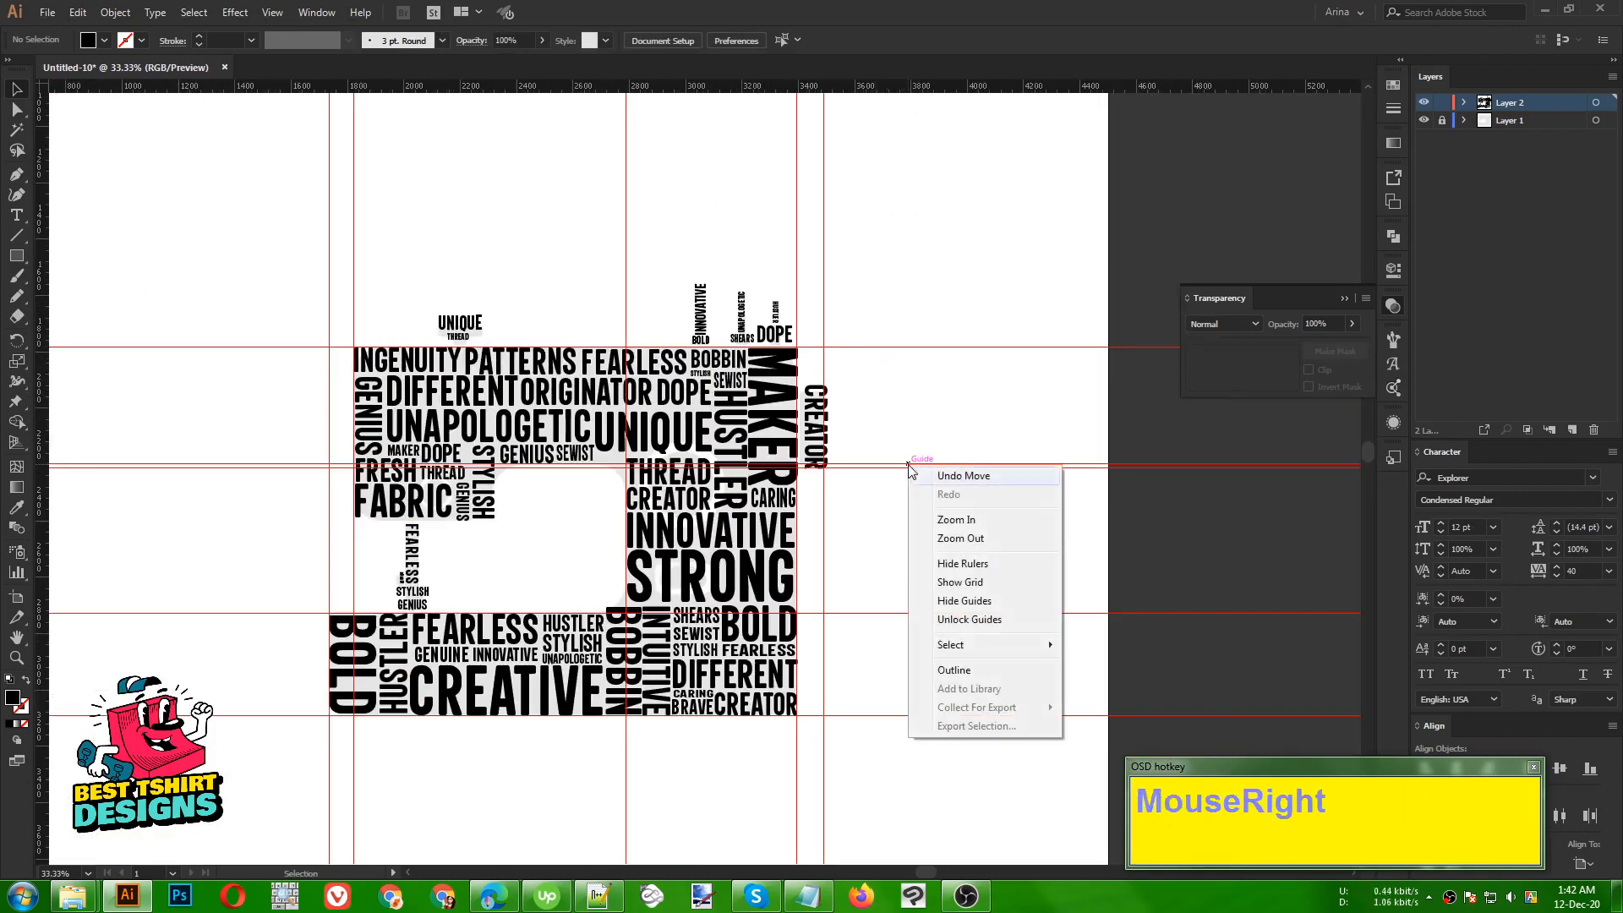
{"action": "left_click", "coordinate": [959, 620]}
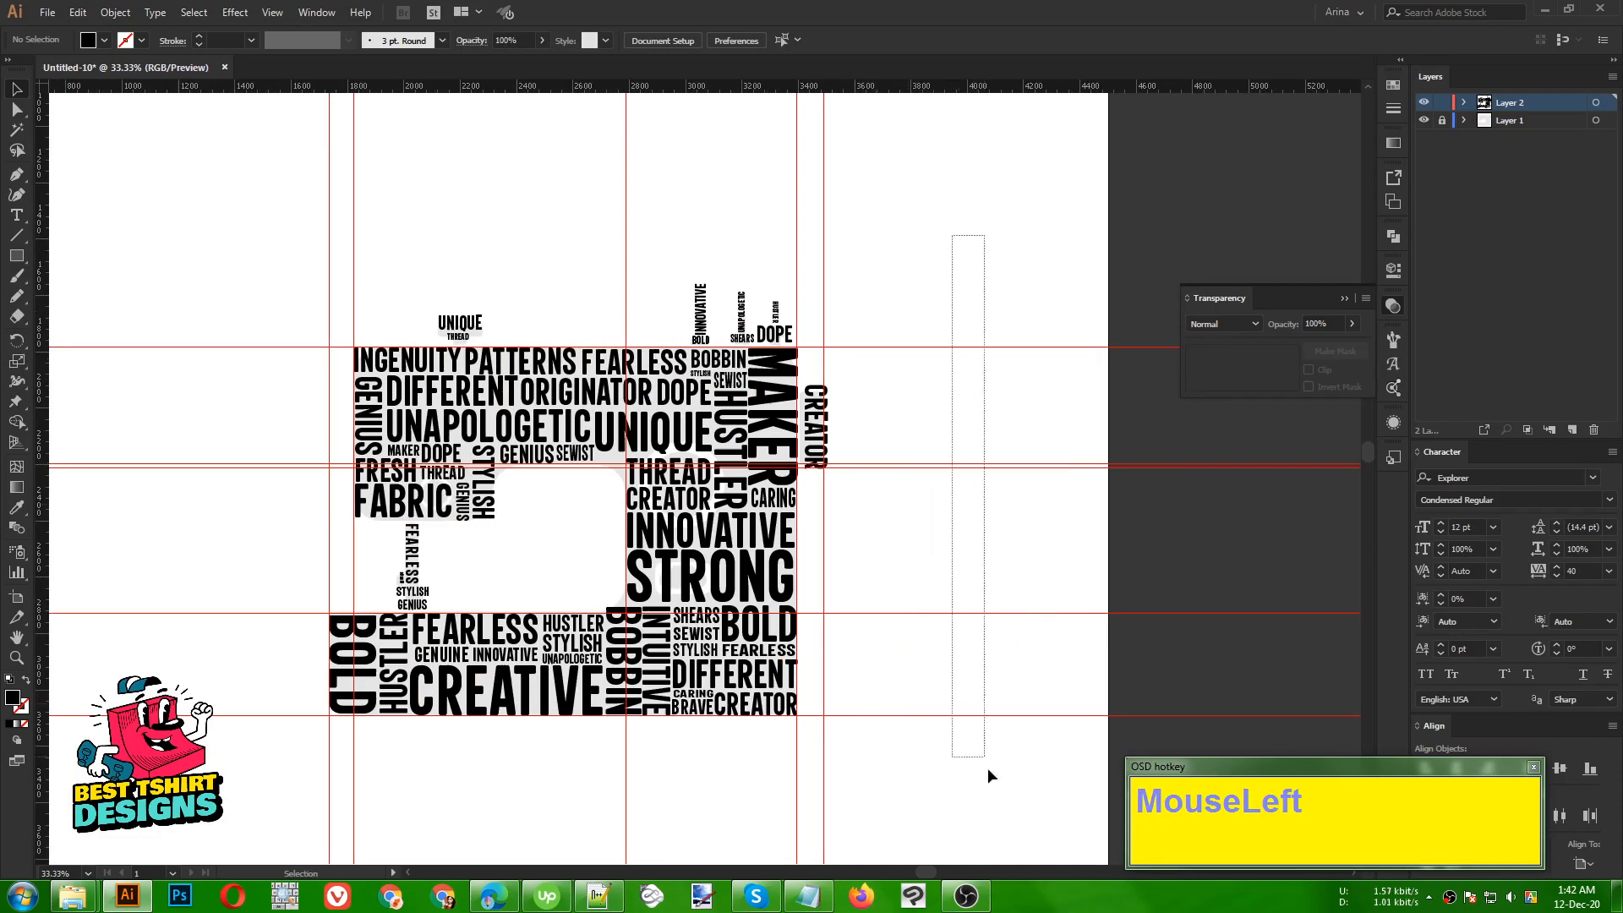
{"action": "left_click_drag", "start_coordinate": [987, 768], "coordinate": [996, 786]}
{"action": "key", "text": "Delete"}
{"action": "left_click_drag", "start_coordinate": [210, 176], "coordinate": [1097, 284]}
{"action": "left_click_drag", "start_coordinate": [251, 135], "coordinate": [979, 216]}
{"action": "key", "text": "Delete"}
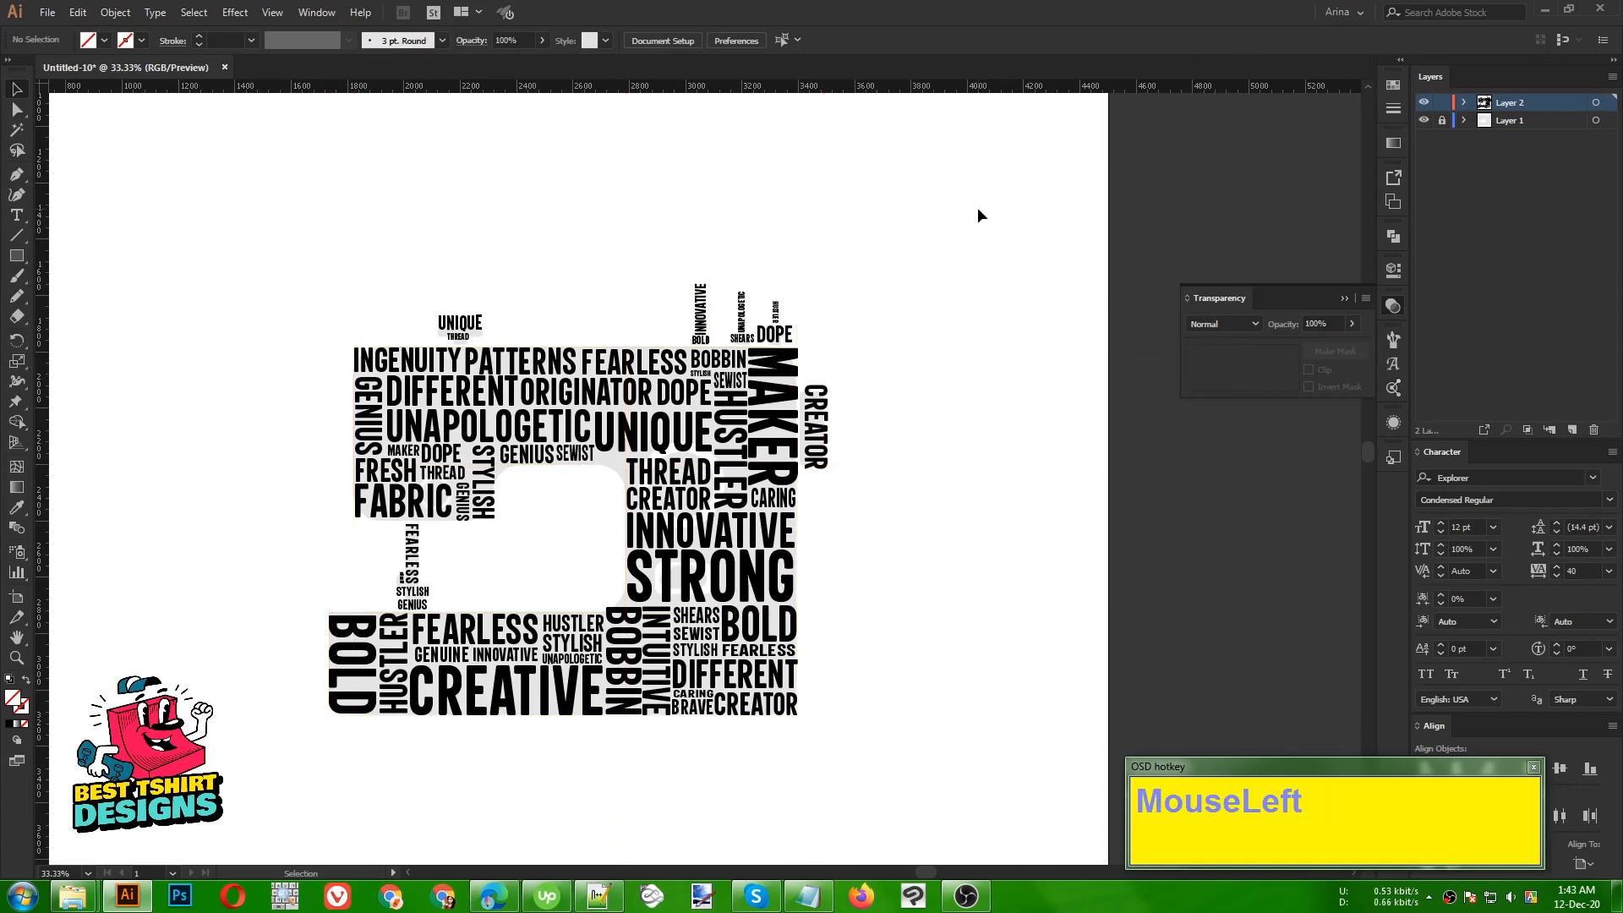
- Hide Layer 1 with the faded sewing machine silhouette and check the word layout for gaps
{"action": "left_click", "coordinate": [1425, 123]}
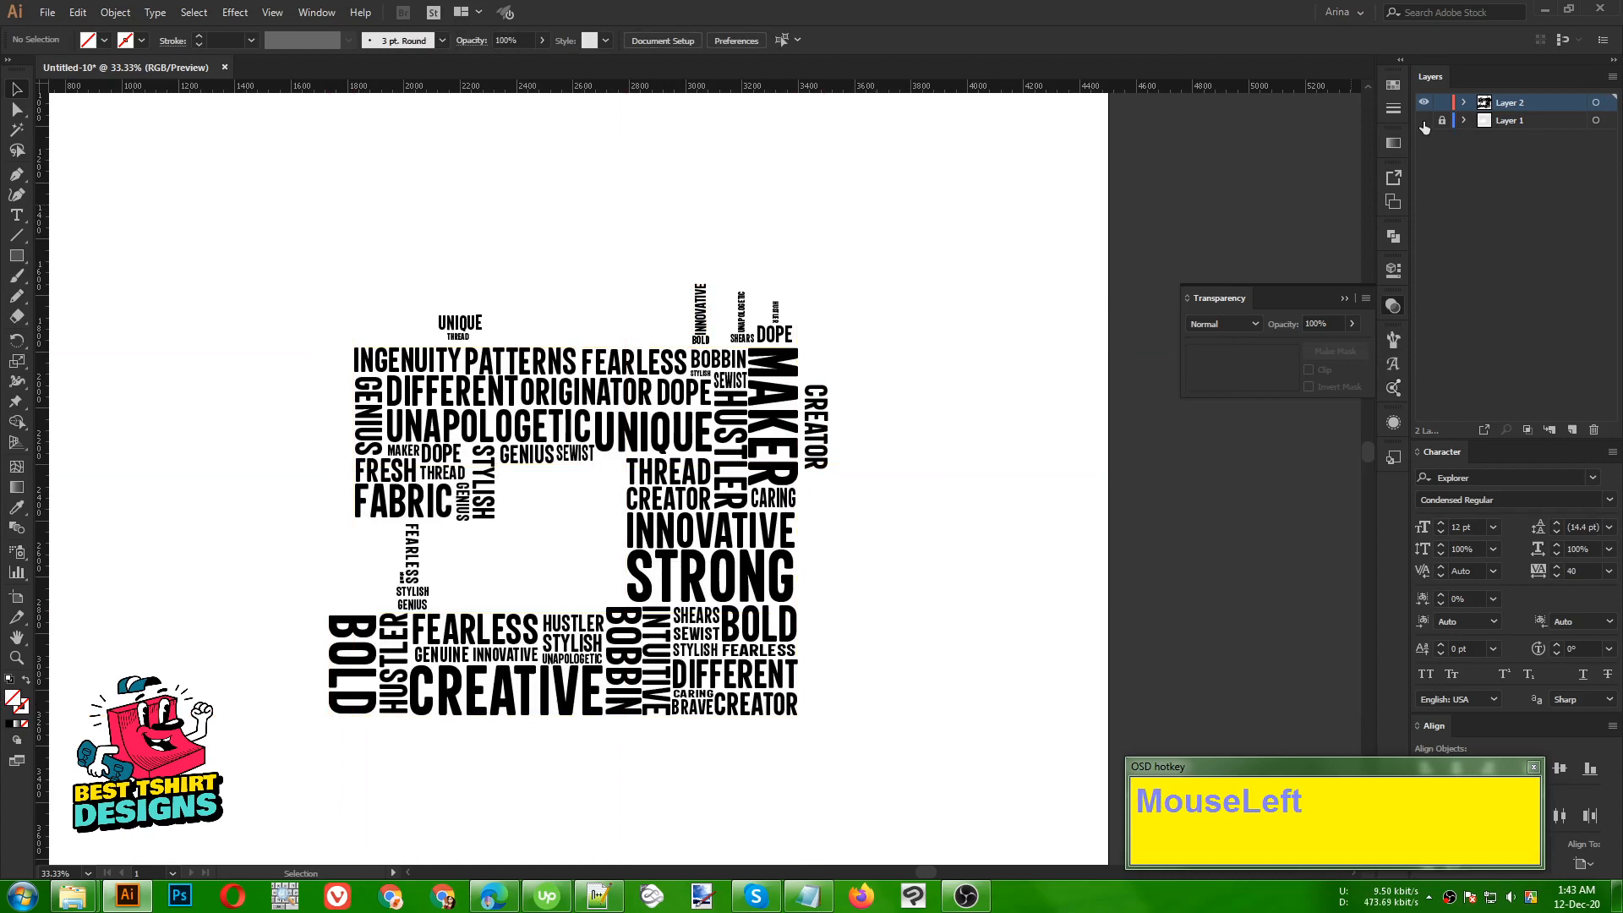
{"action": "scroll", "coordinate": [401, 729], "scroll_direction": "up", "scroll_amount": 1}
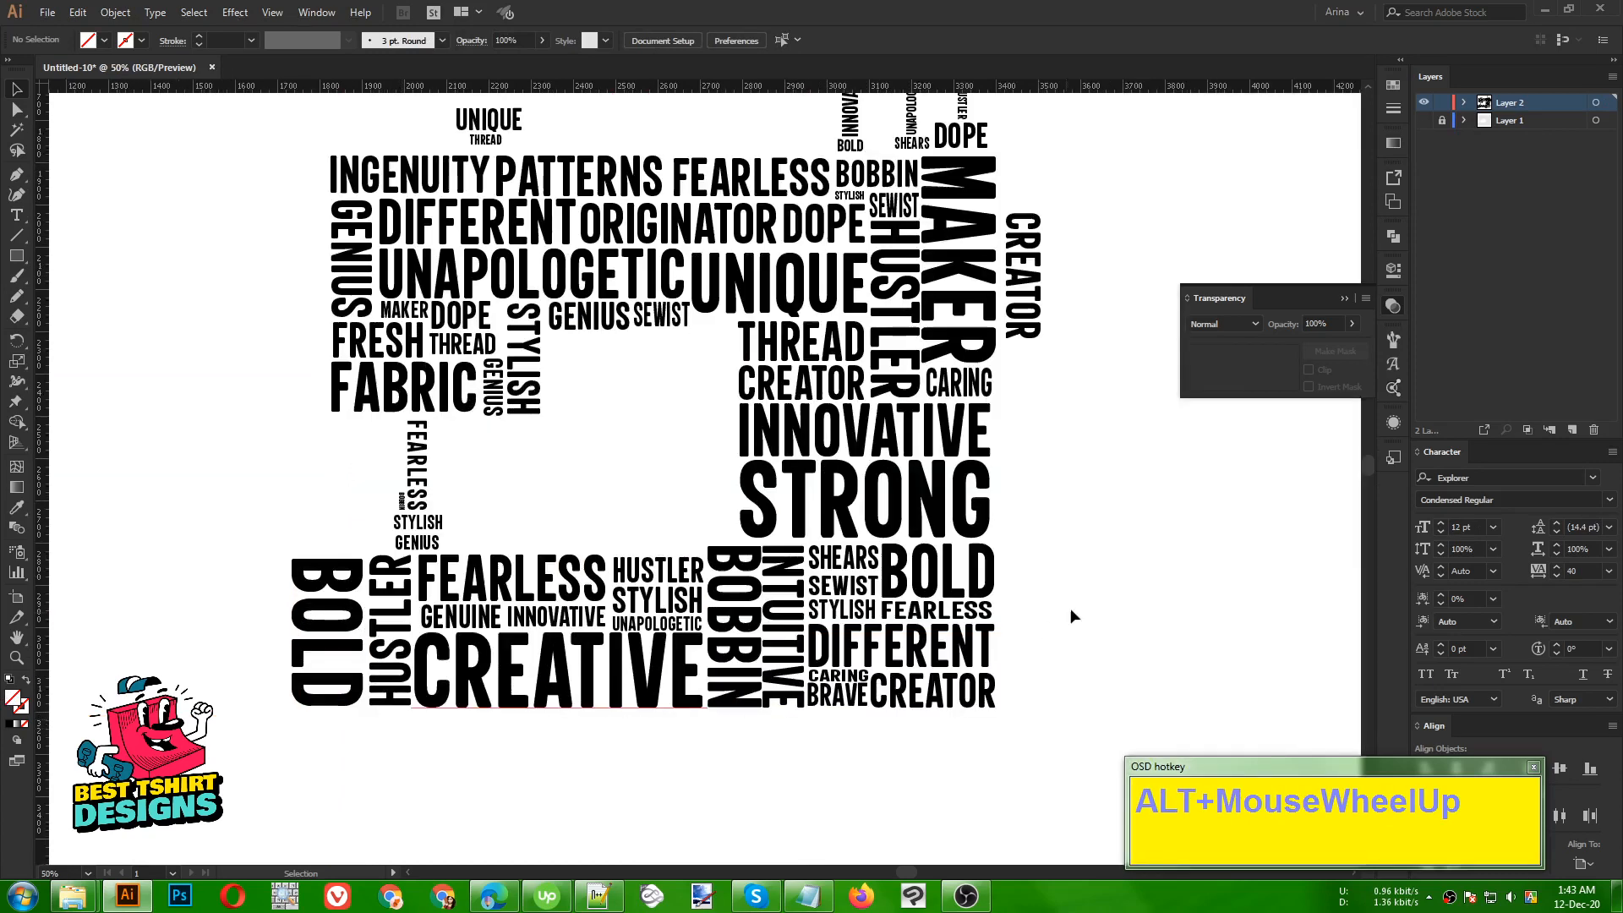
{"action": "scroll", "coordinate": [943, 570], "scroll_direction": "down", "scroll_amount": 1}
{"action": "left_click_drag", "start_coordinate": [943, 569], "coordinate": [944, 569]}
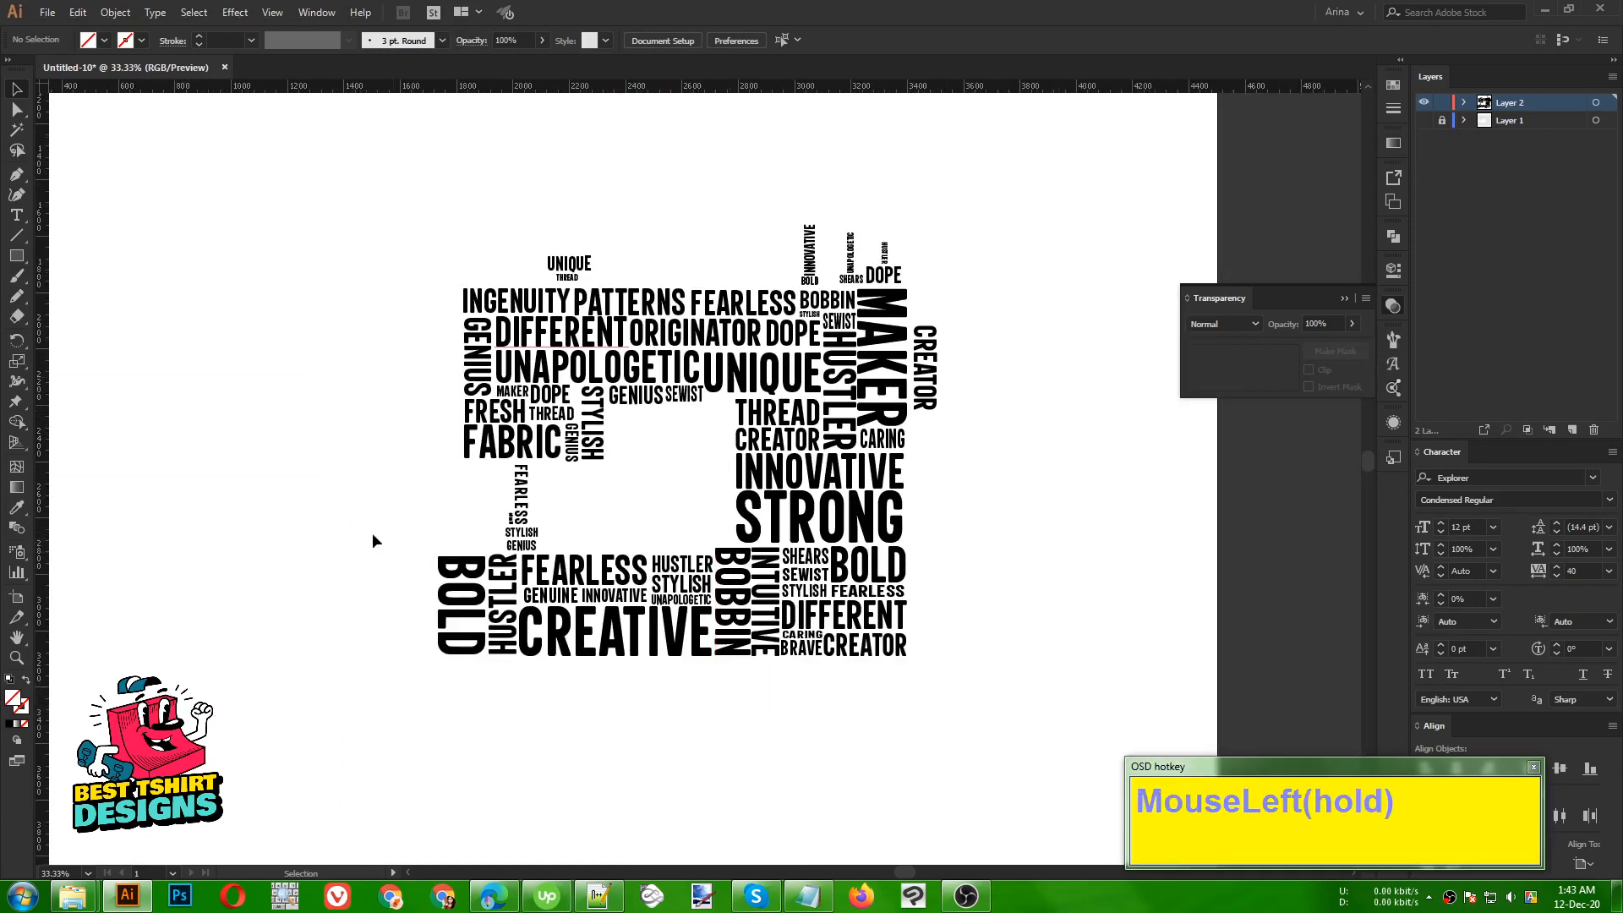
{"action": "scroll", "coordinate": [749, 393], "scroll_direction": "up", "scroll_amount": 3}
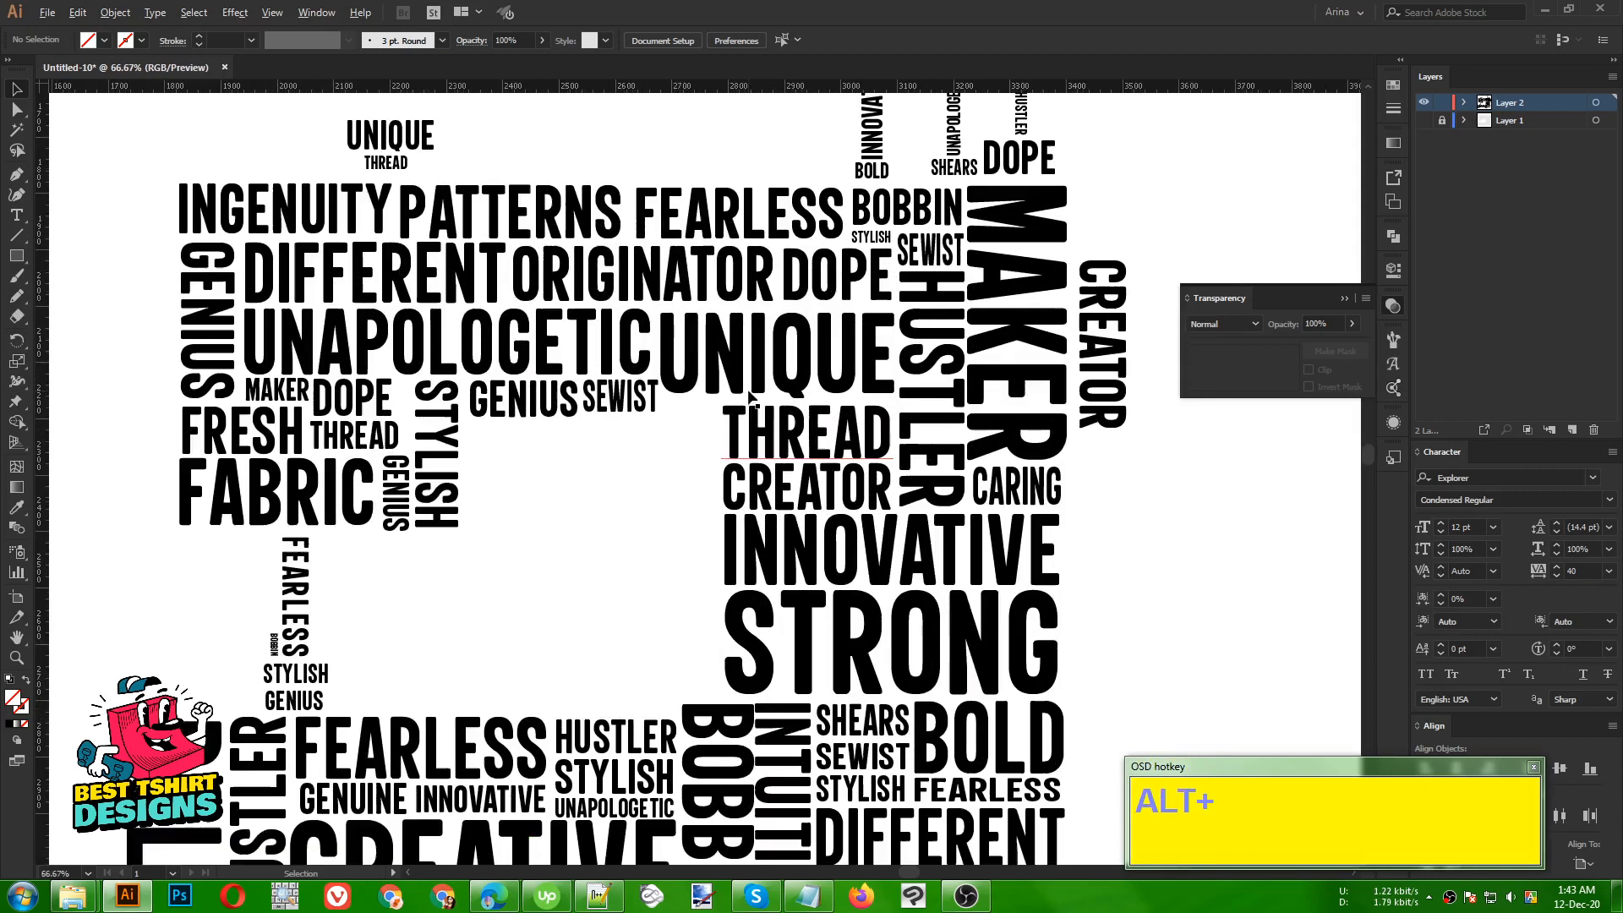
{"action": "scroll", "coordinate": [703, 412], "scroll_direction": "down", "scroll_amount": 1}
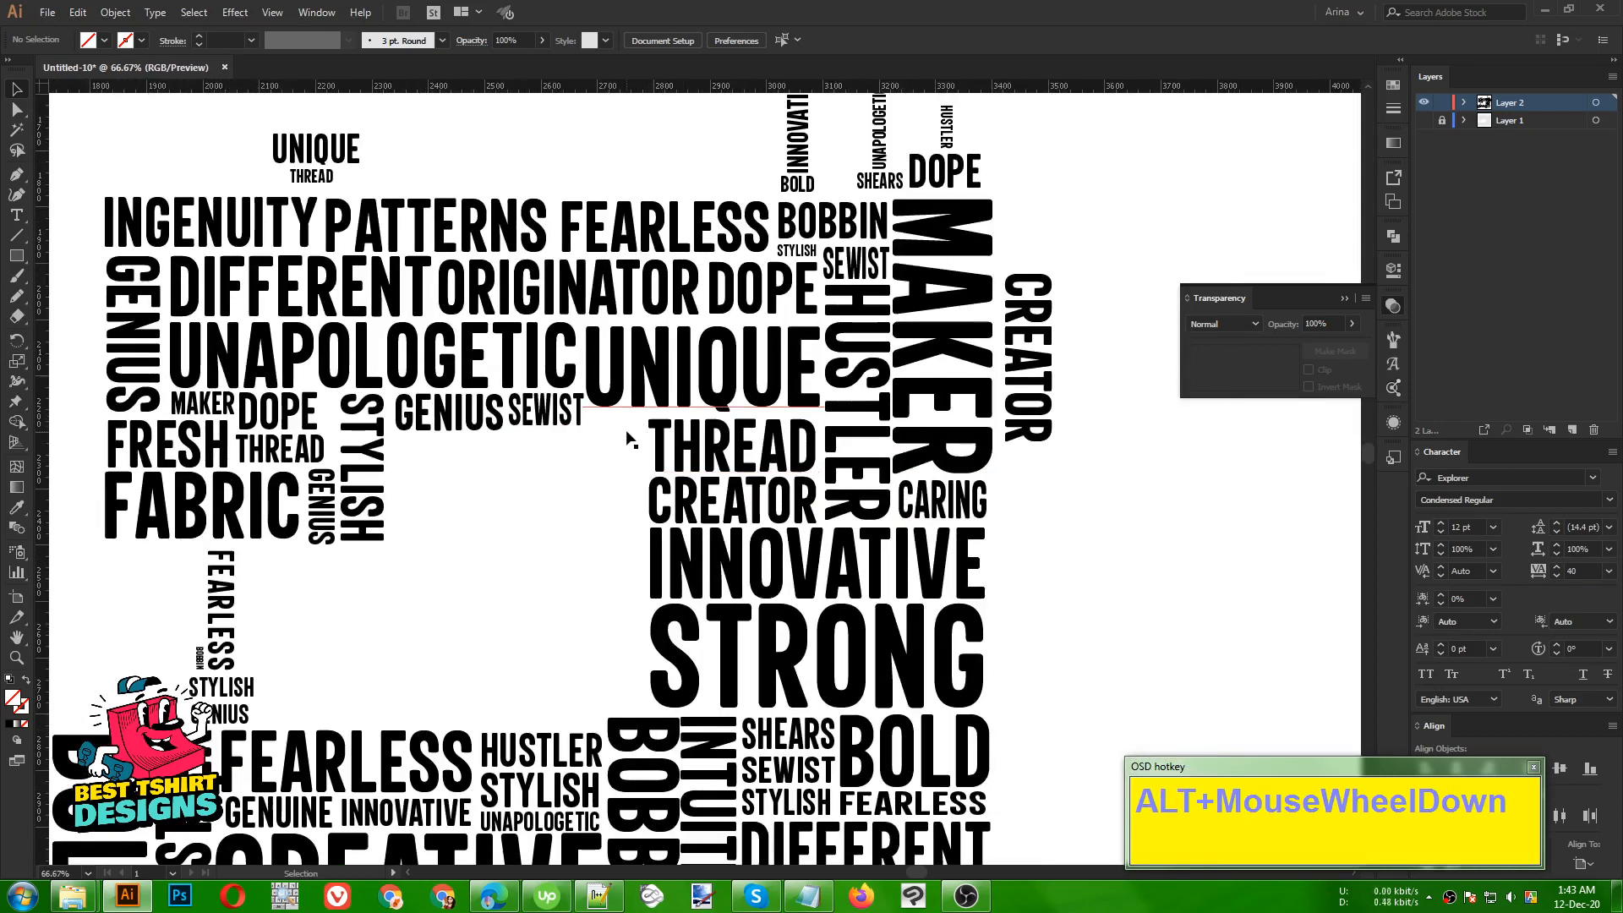
- Place a small copy of FABRIC at 45.21 pt under the U of UNIQUE, beside SEWIST
{"action": "left_click_drag", "start_coordinate": [295, 501], "coordinate": [568, 561]}
{"action": "left_click_drag", "start_coordinate": [577, 564], "coordinate": [620, 419]}
{"action": "scroll", "coordinate": [621, 419], "scroll_direction": "up", "scroll_amount": 3, "text": "alt"}
{"action": "left_click_drag", "start_coordinate": [621, 600], "coordinate": [607, 551]}
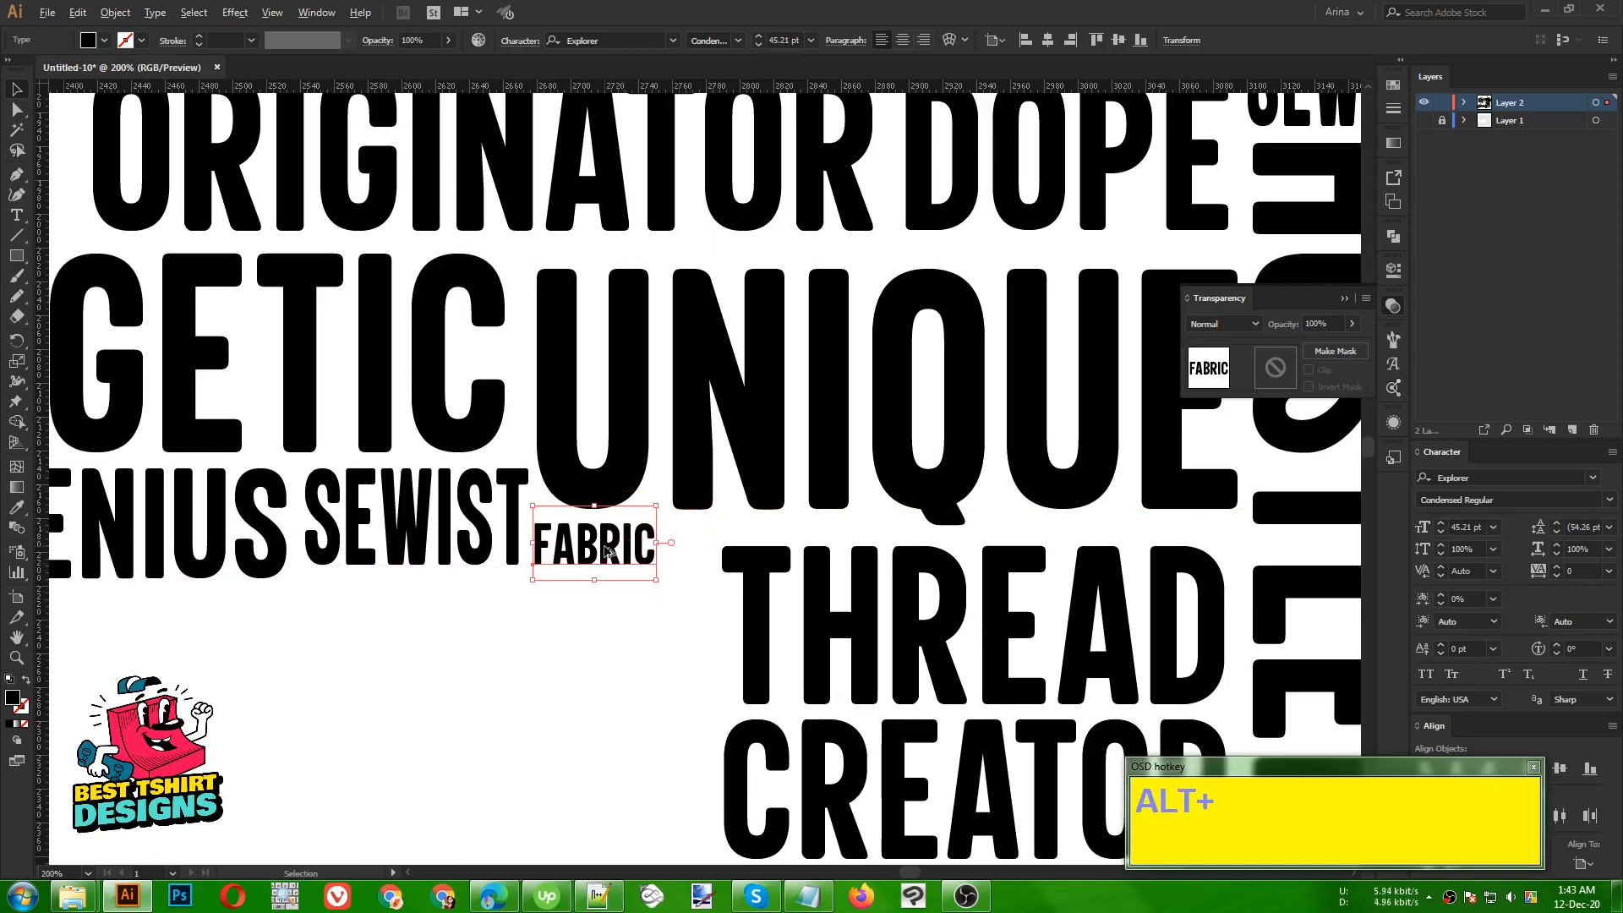
- Set the tracking of the small FABRIC under UNIQUE to 30
{"action": "scroll", "coordinate": [1581, 572], "scroll_direction": "up", "scroll_amount": 14}
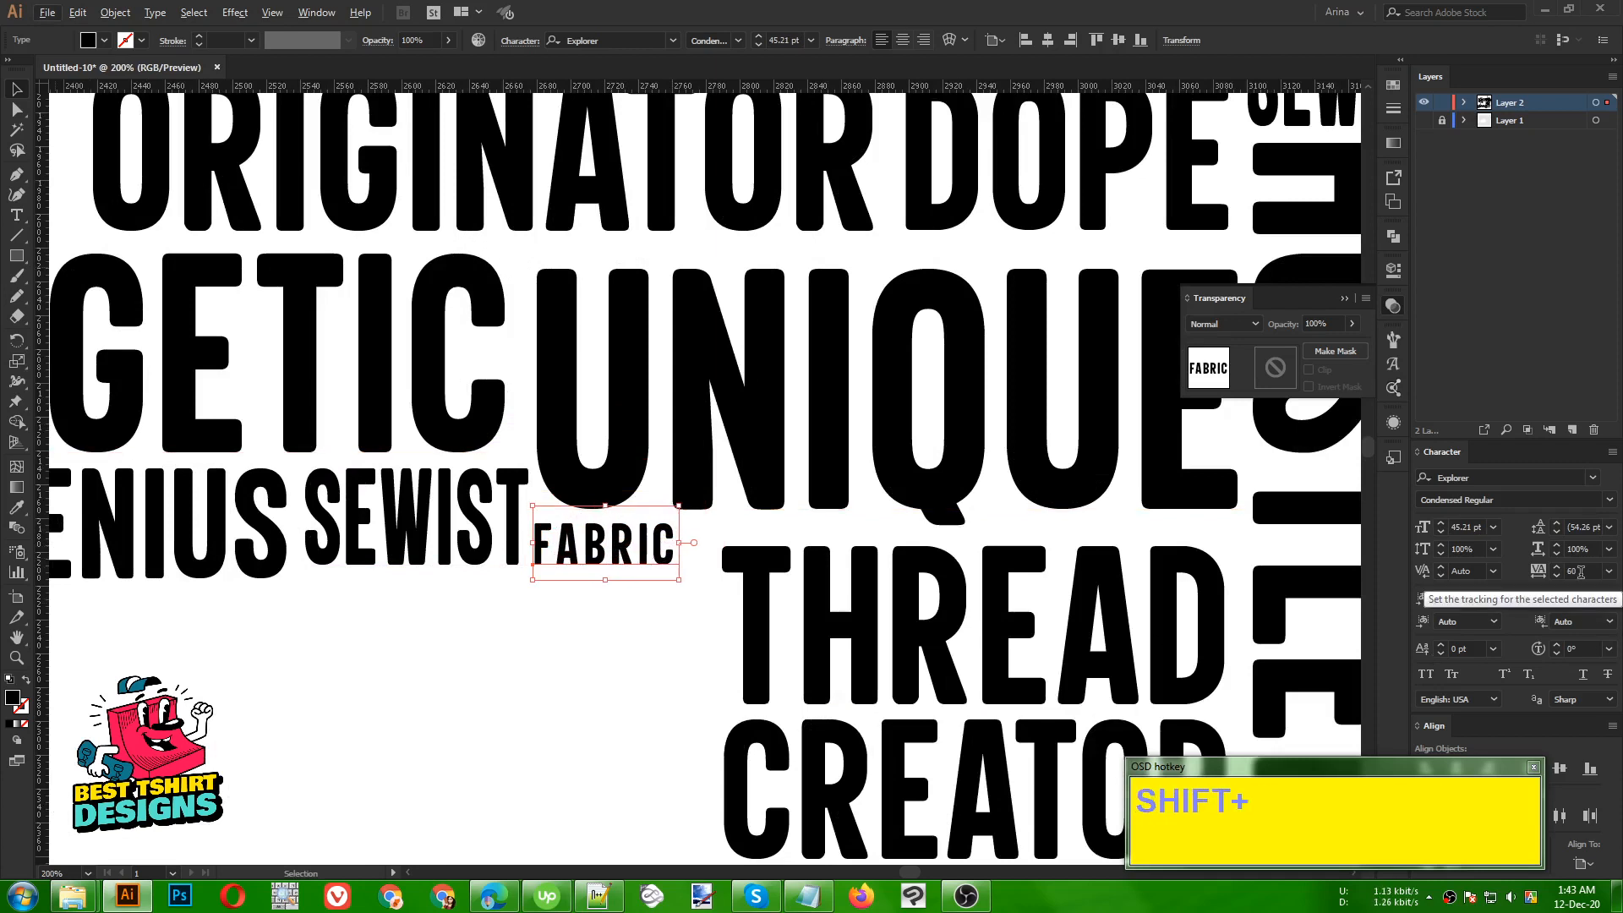
{"action": "scroll", "coordinate": [1581, 571], "scroll_direction": "down", "scroll_amount": 8}
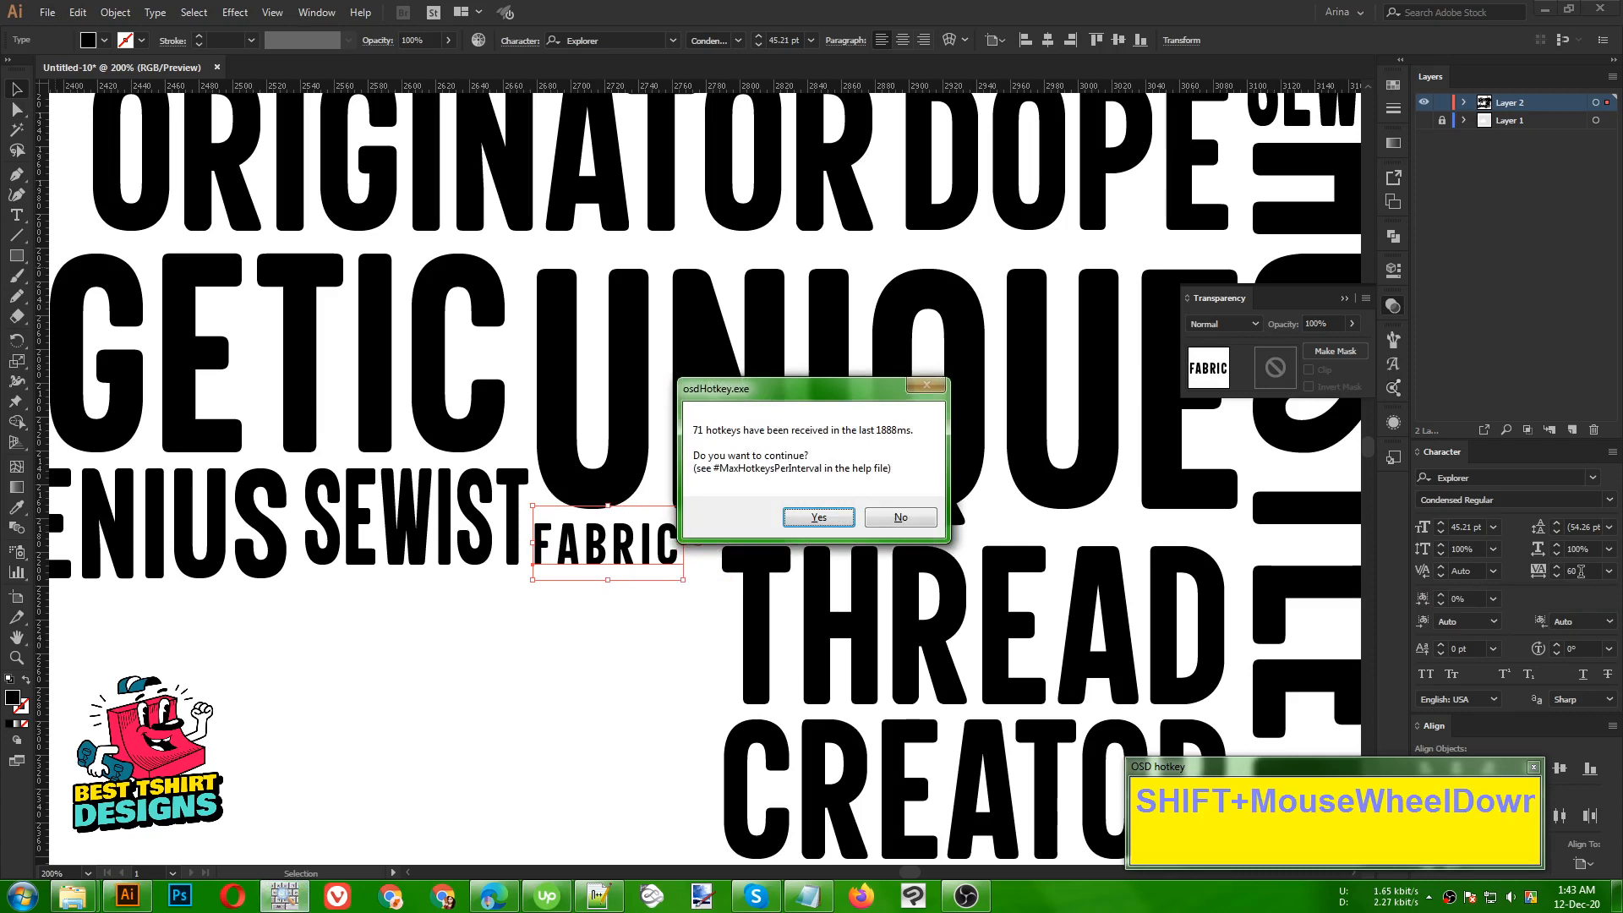
{"action": "left_click", "coordinate": [819, 518]}
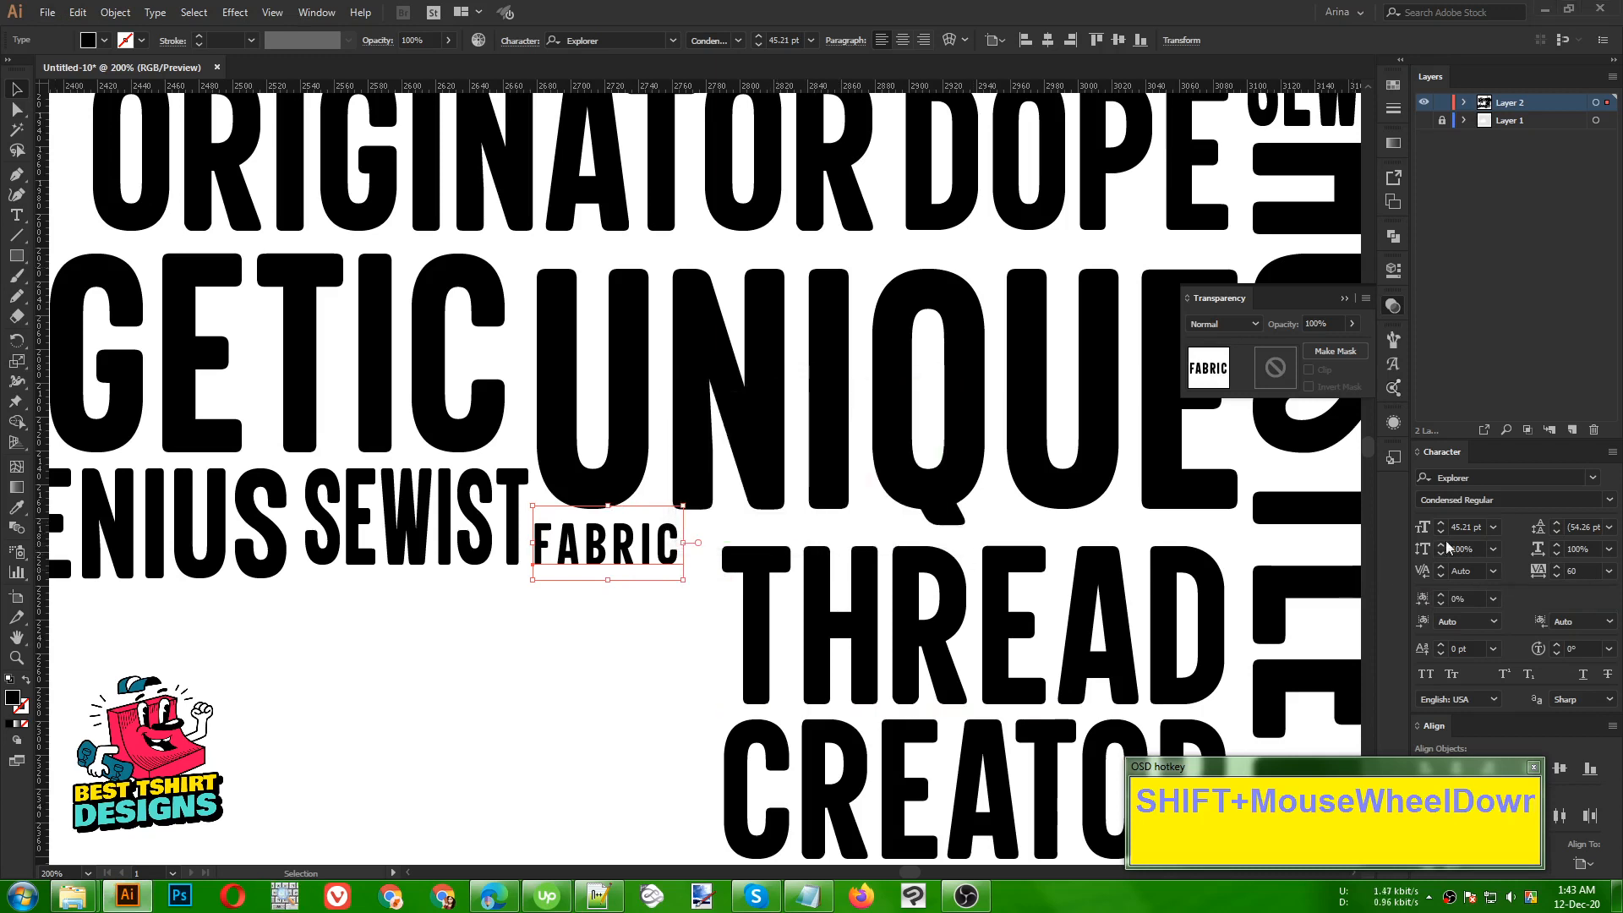
{"action": "scroll", "coordinate": [1591, 565], "scroll_direction": "down", "scroll_amount": 3}
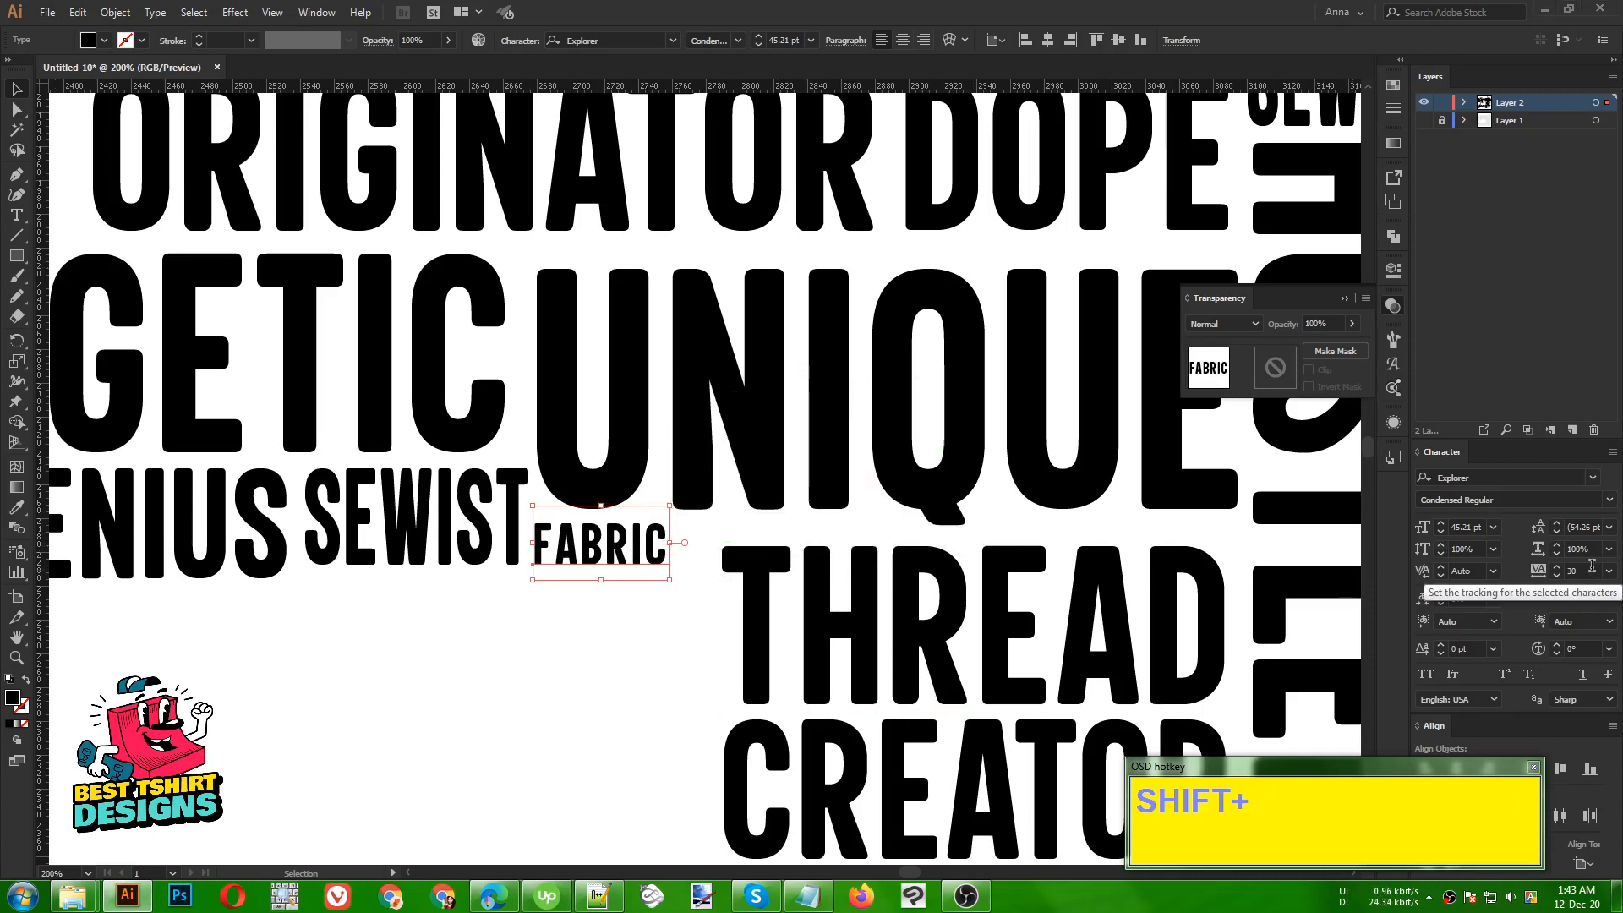
{"action": "scroll", "coordinate": [546, 506], "scroll_direction": "down", "scroll_amount": 1}
{"action": "left_click", "coordinate": [484, 657]}
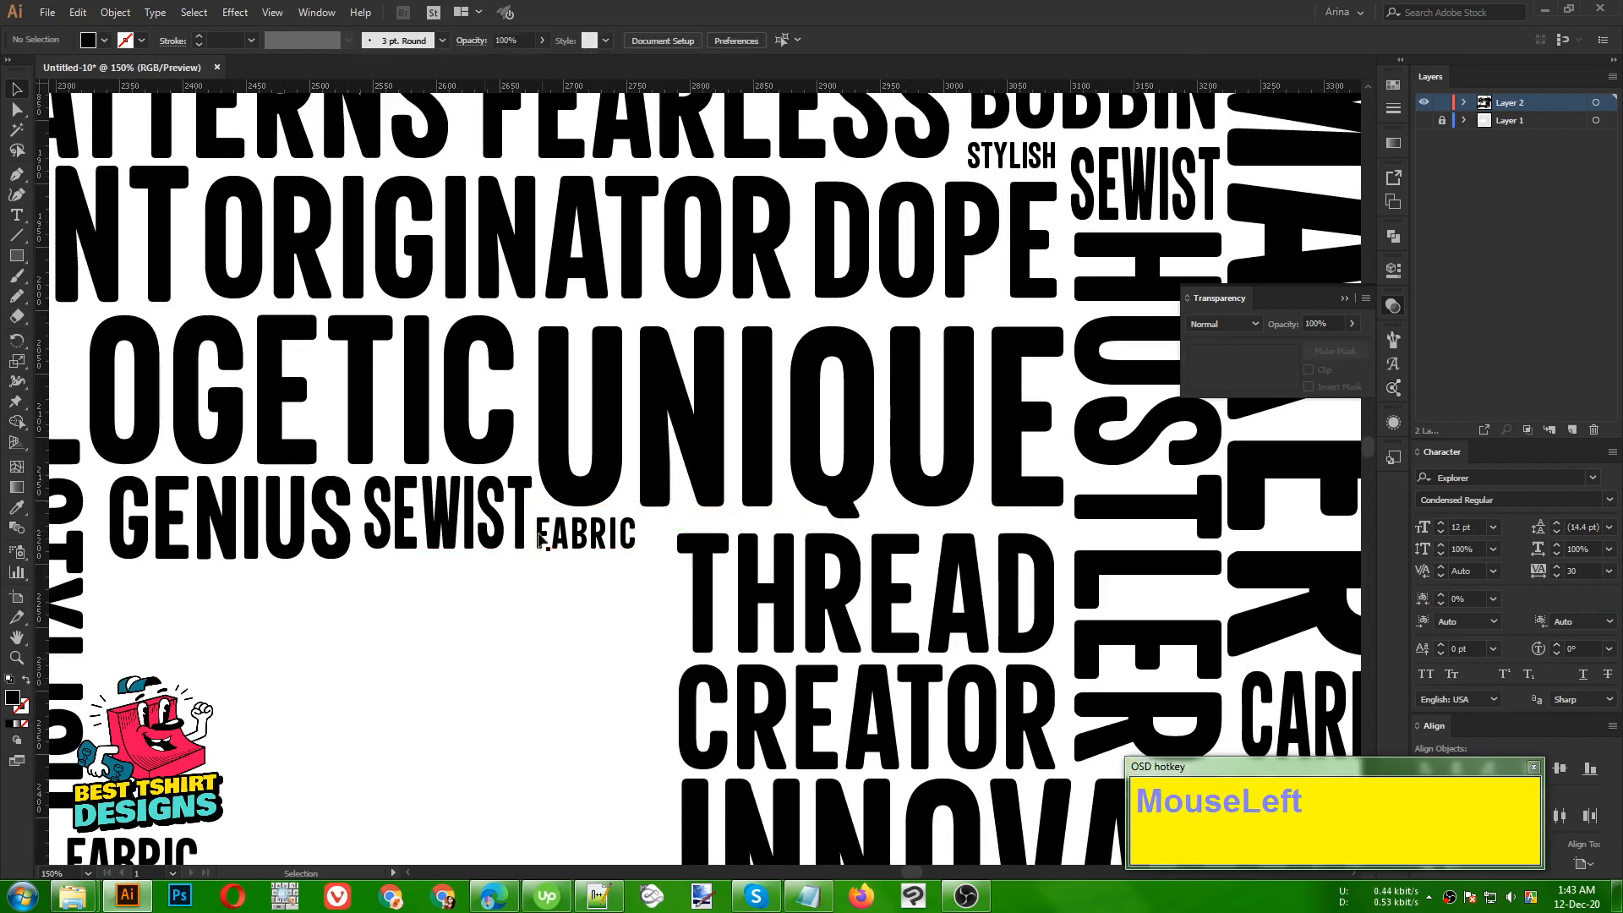
- Delete the spare FABRIC copy lying in the machine's open area
{"action": "scroll", "coordinate": [473, 668], "scroll_direction": "down", "scroll_amount": 1}
{"action": "scroll", "coordinate": [300, 693], "scroll_direction": "down", "scroll_amount": 1}
{"action": "left_click_drag", "start_coordinate": [279, 725], "coordinate": [397, 744]}
{"action": "key", "text": "Delete"}
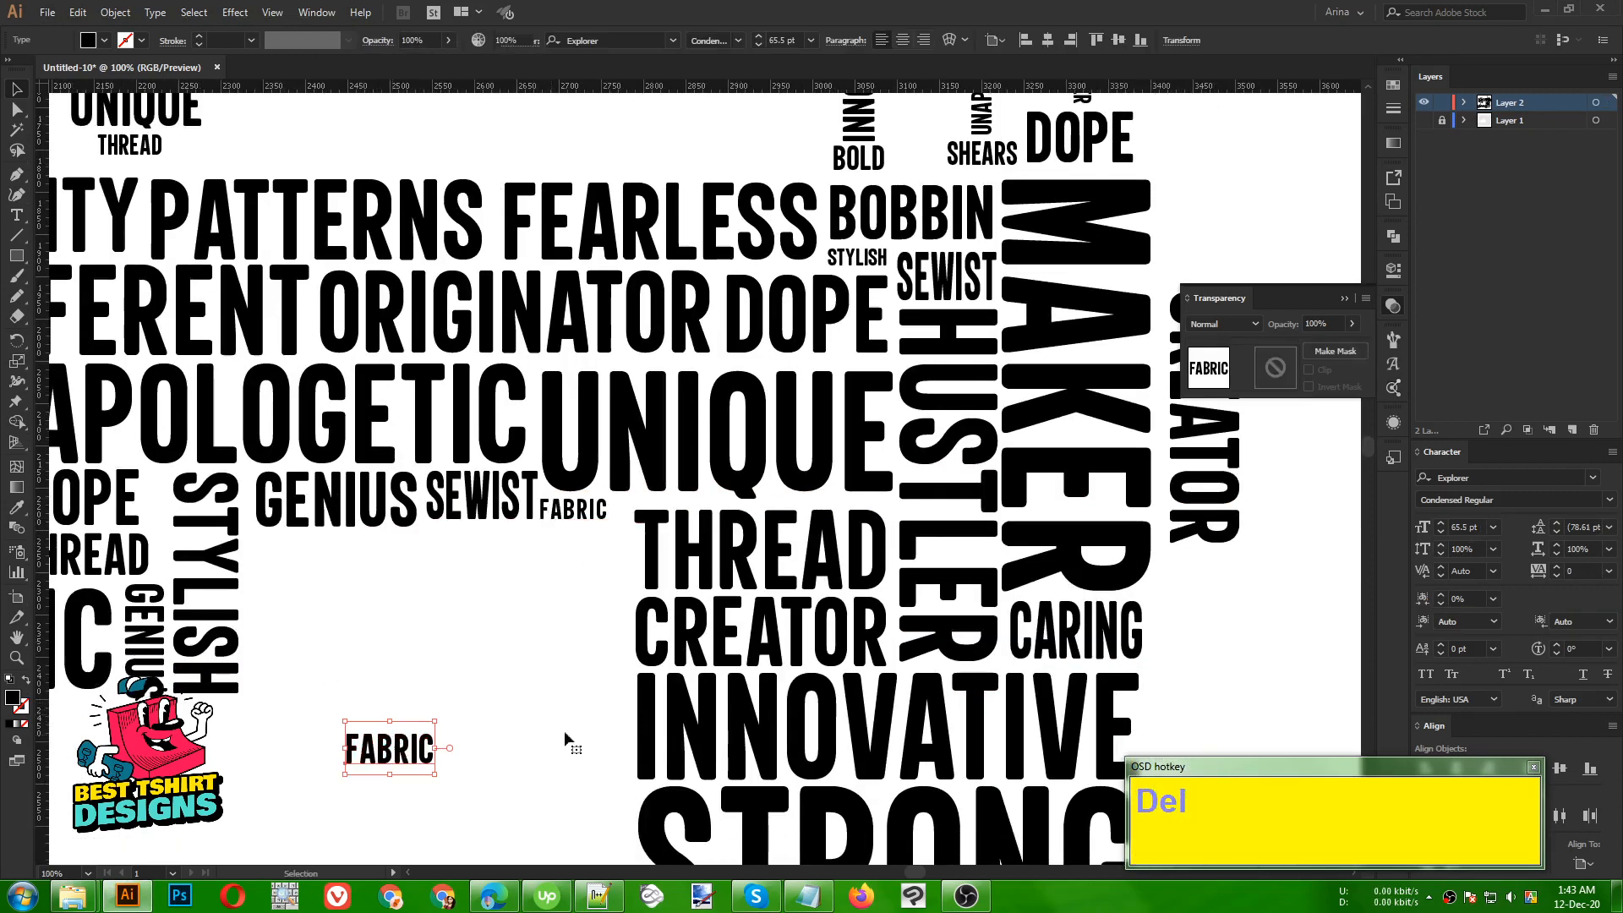
- Copy CARING, shrink it to 34.27 pt, rotate it to vertical, and fit it between the small FABRIC and THREAD
{"action": "left_click_drag", "start_coordinate": [1107, 645], "coordinate": [638, 550]}
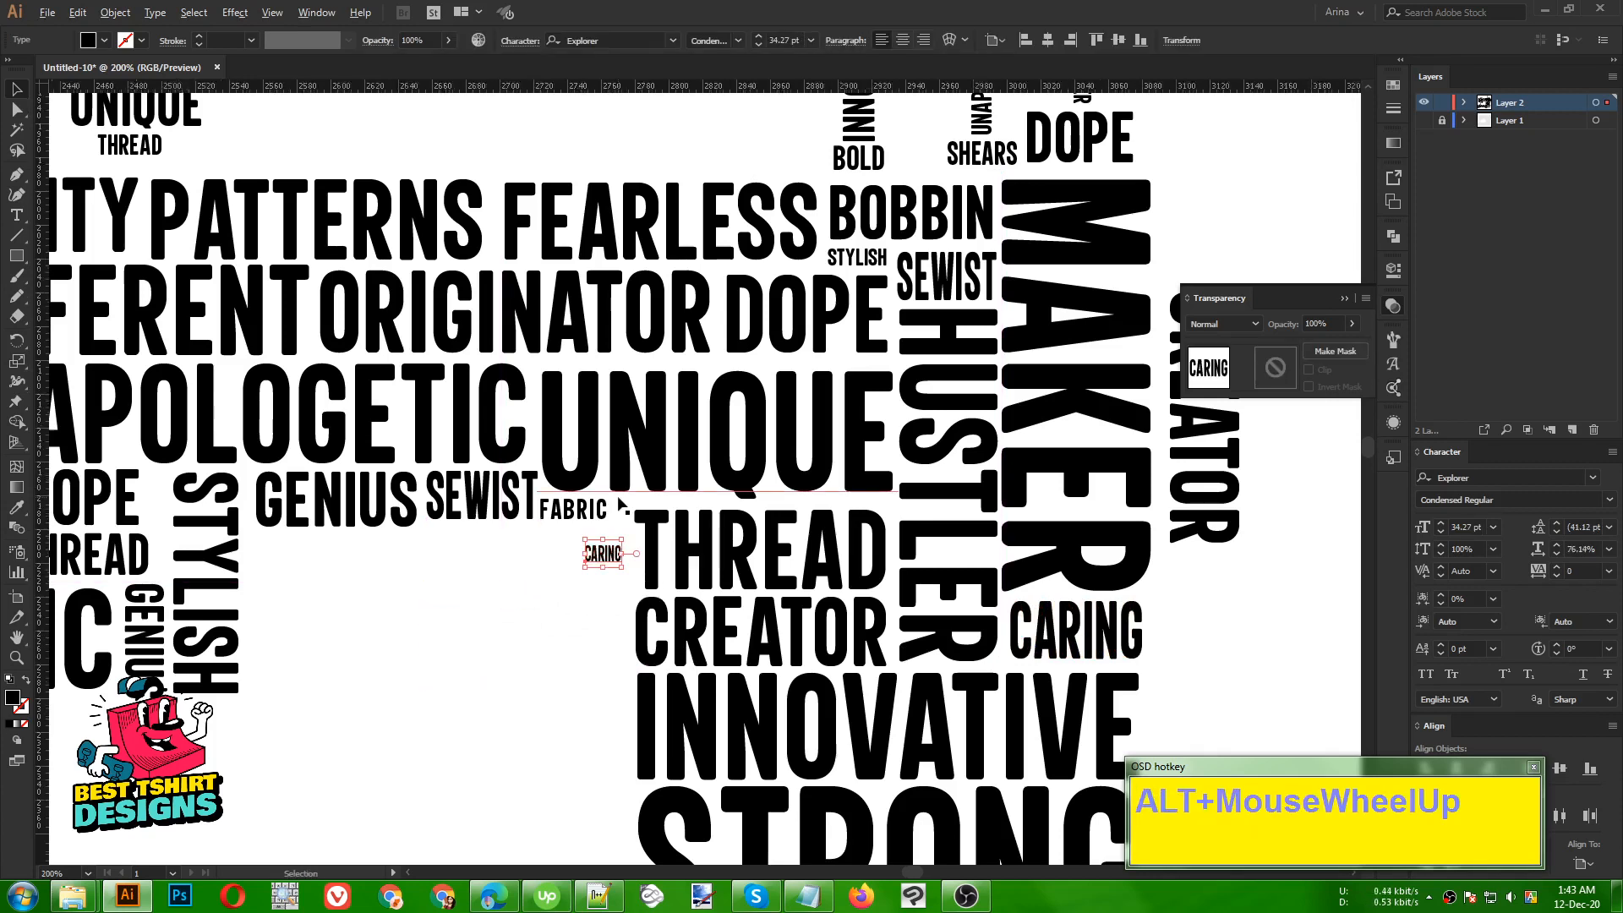
{"action": "scroll", "coordinate": [618, 499], "scroll_direction": "up", "scroll_amount": 2, "text": "alt"}
{"action": "mouse_move", "coordinate": [635, 610]}
{"action": "left_mouse_down"}
{"action": "mouse_move", "coordinate": [586, 665]}
{"action": "mouse_move", "coordinate": [626, 547]}
{"action": "mouse_move", "coordinate": [625, 581]}
{"action": "left_mouse_up"}
{"action": "left_click", "coordinate": [544, 656]}
{"action": "scroll", "coordinate": [659, 466], "scroll_direction": "down", "scroll_amount": 2}
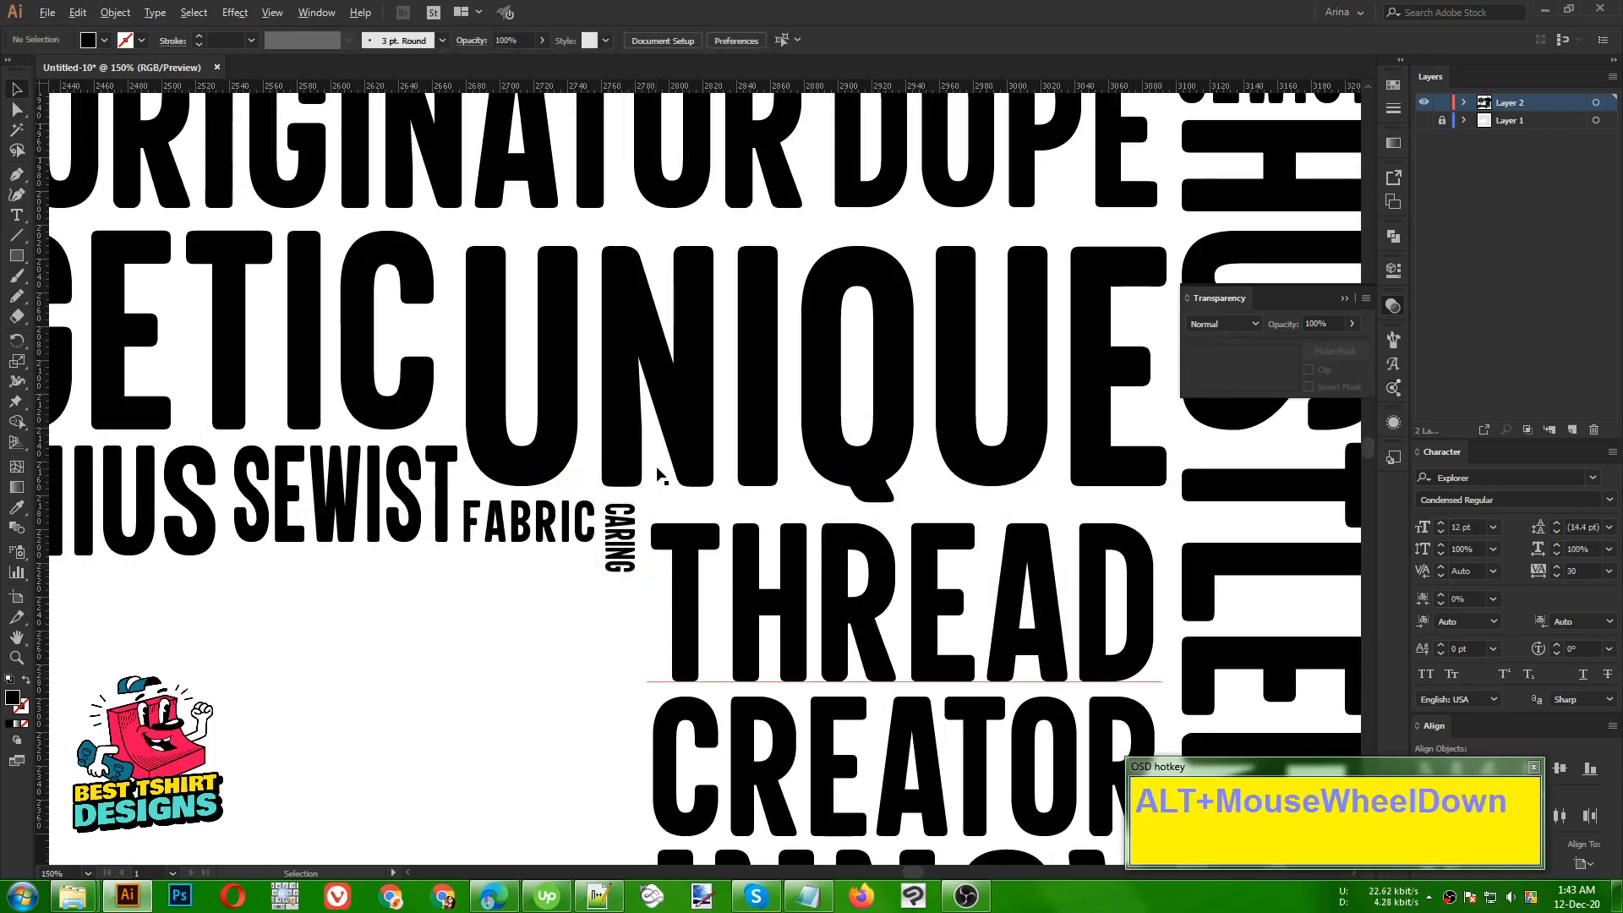
{"action": "scroll", "coordinate": [664, 465], "scroll_direction": "down", "scroll_amount": 2}
{"action": "scroll", "coordinate": [858, 505], "scroll_direction": "down", "scroll_amount": 3}
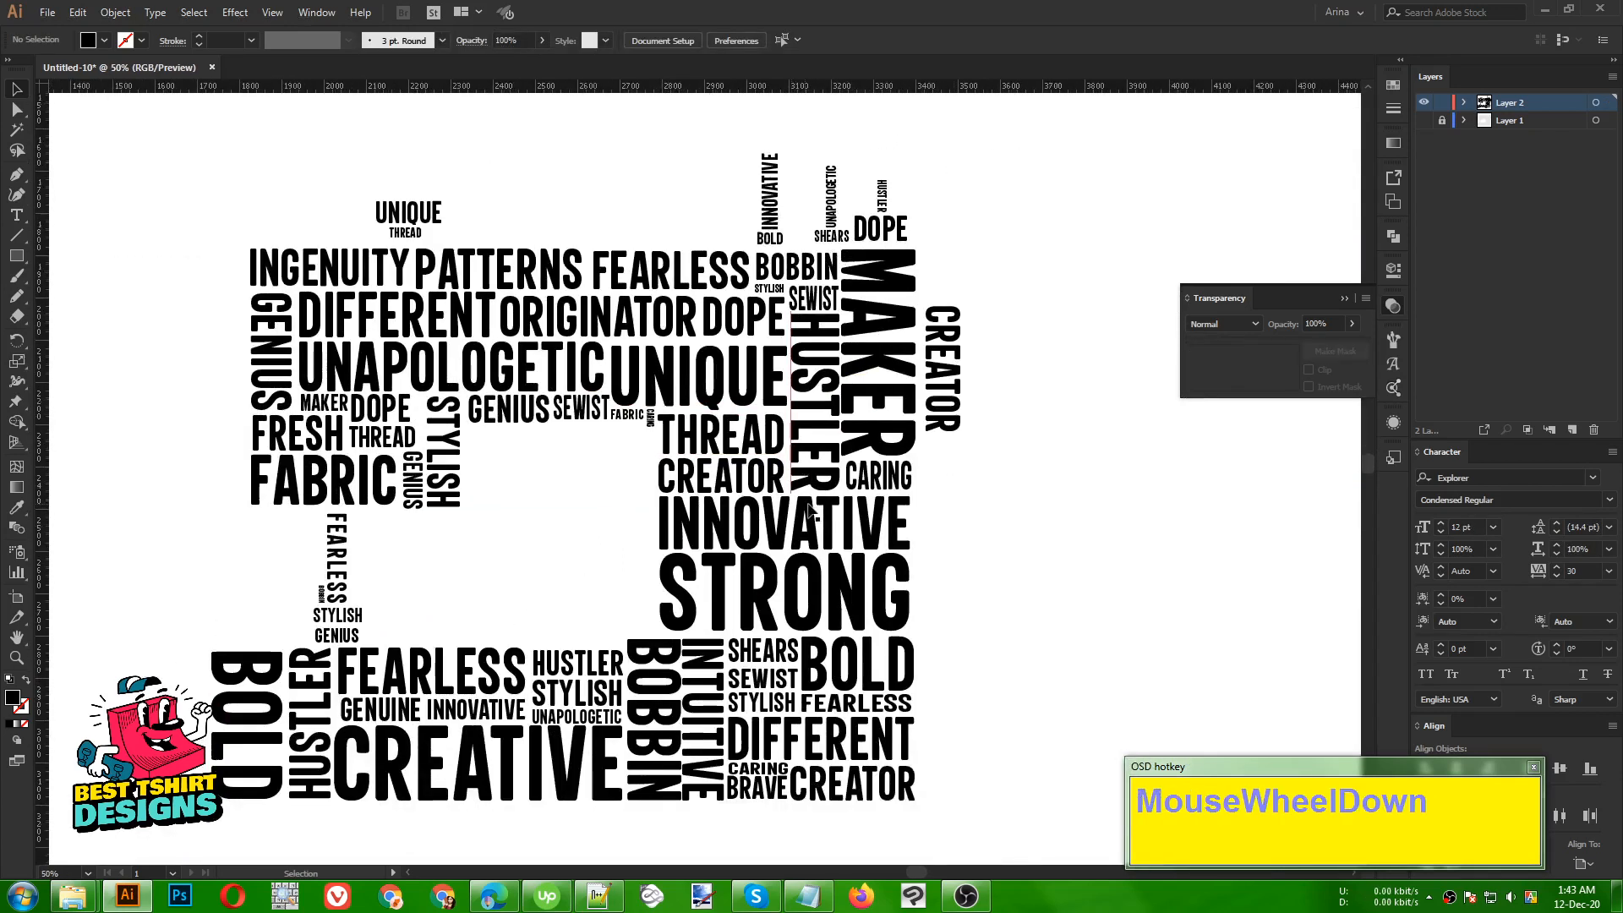
{"action": "scroll", "coordinate": [990, 513], "scroll_direction": "down", "scroll_amount": 1}
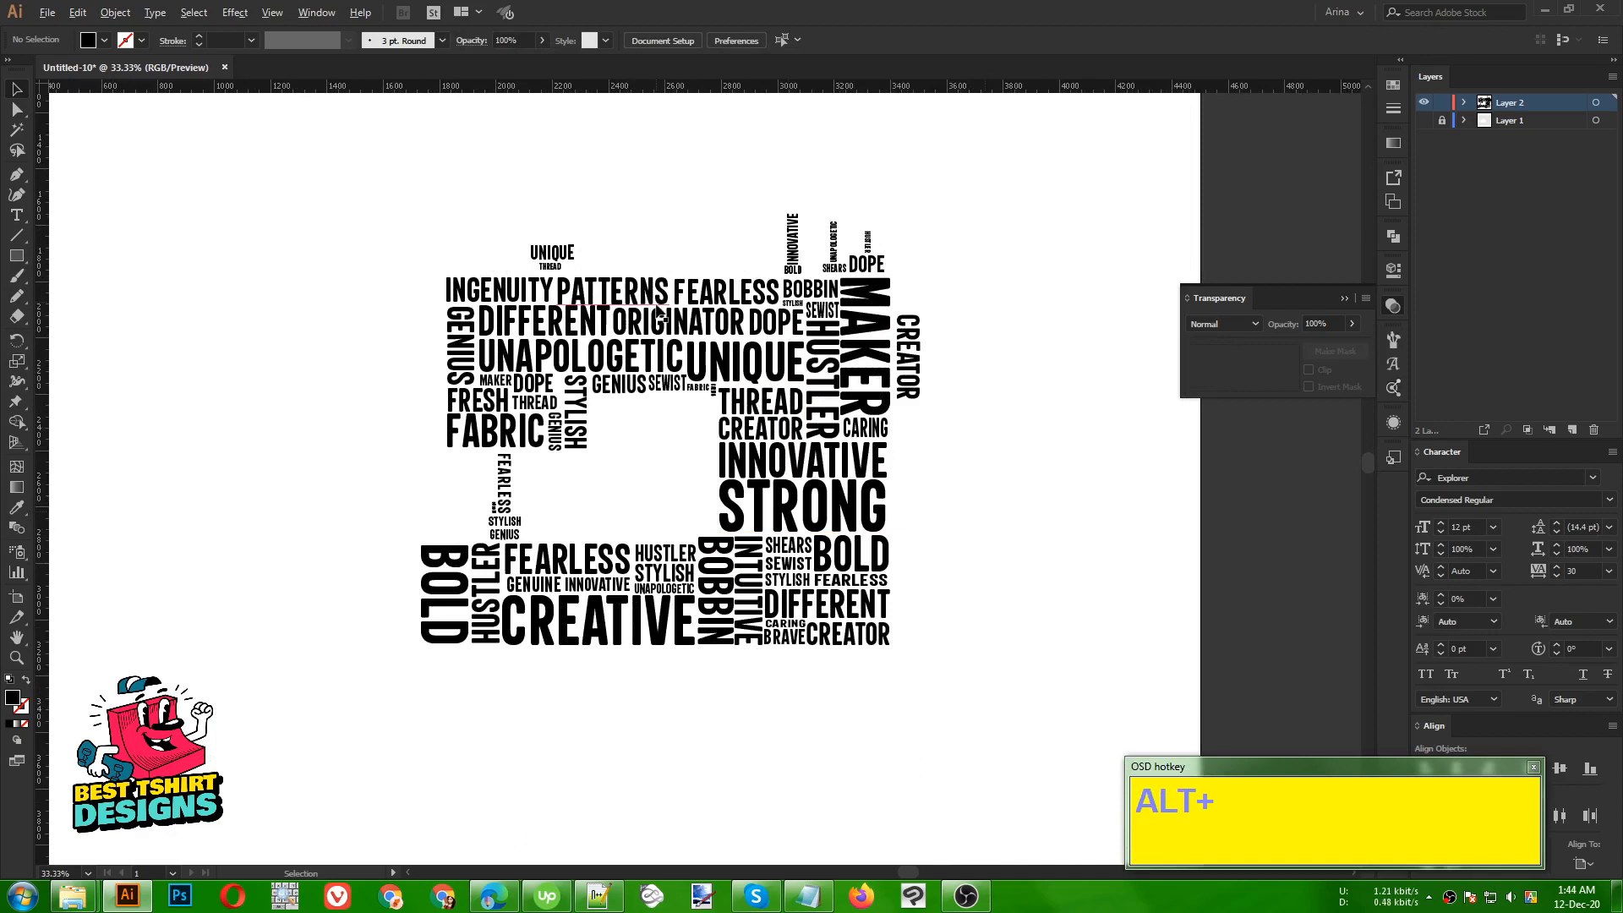
- Fill STRONG, CREATIVE, MAKER, UNAPOLOGETIC, and the largest UNIQUE, FABRIC, and vertical BOLD with the dark red swatch
{"action": "scroll", "coordinate": [659, 306], "scroll_direction": "up", "scroll_amount": 1}
{"action": "left_click", "coordinate": [1113, 640]}
{"action": "scroll", "coordinate": [1112, 640], "scroll_direction": "down", "scroll_amount": 2}
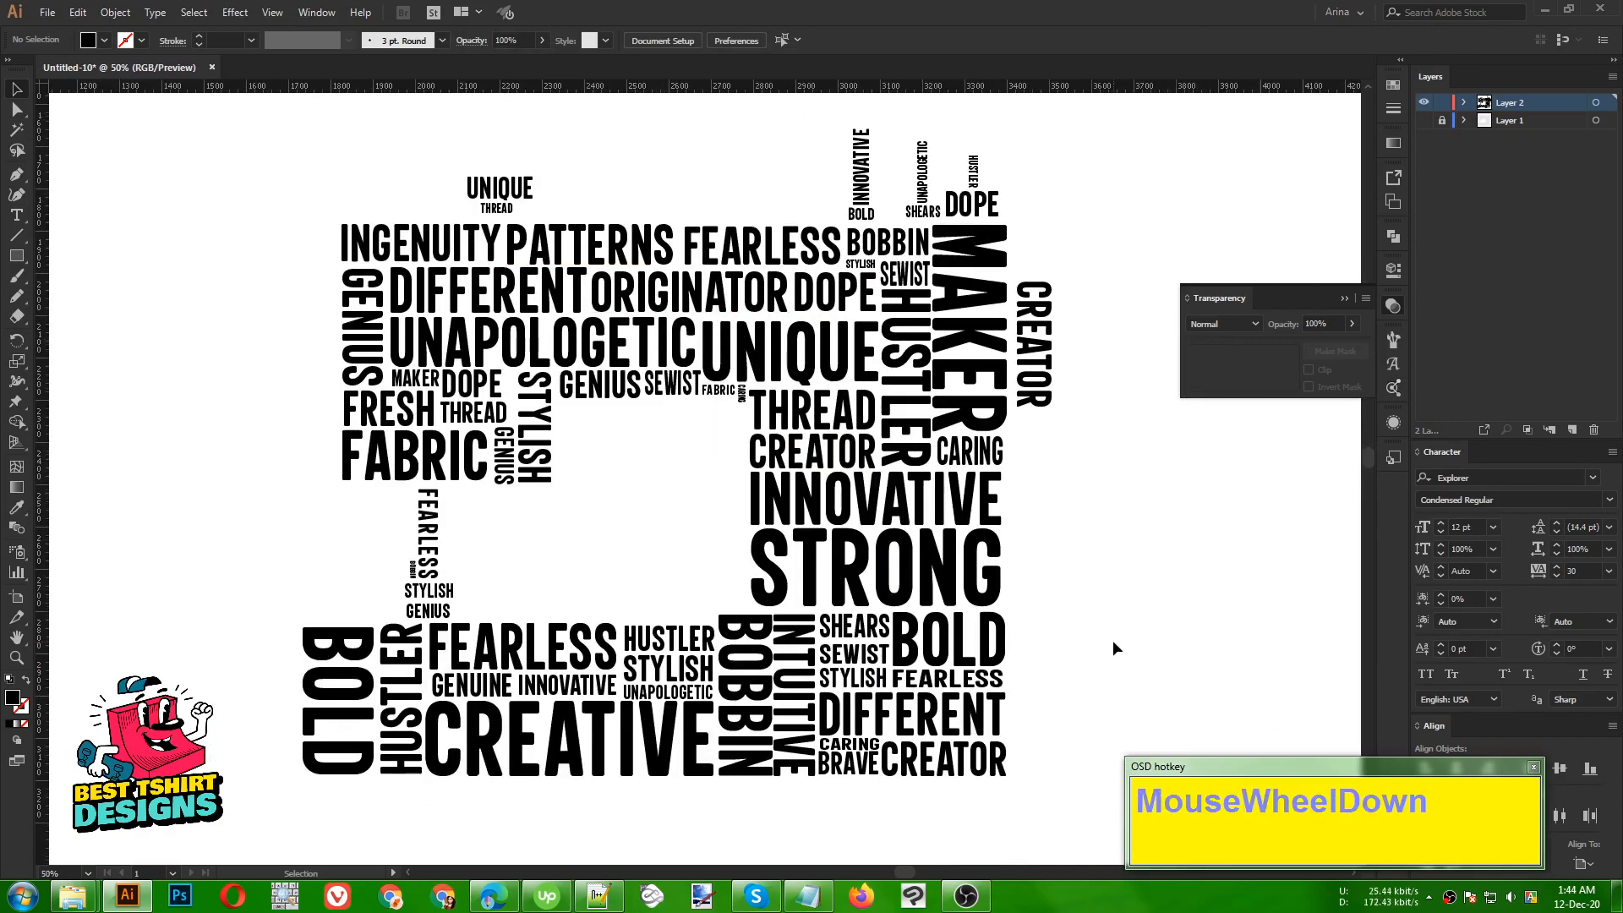
{"action": "left_click", "coordinate": [870, 573]}
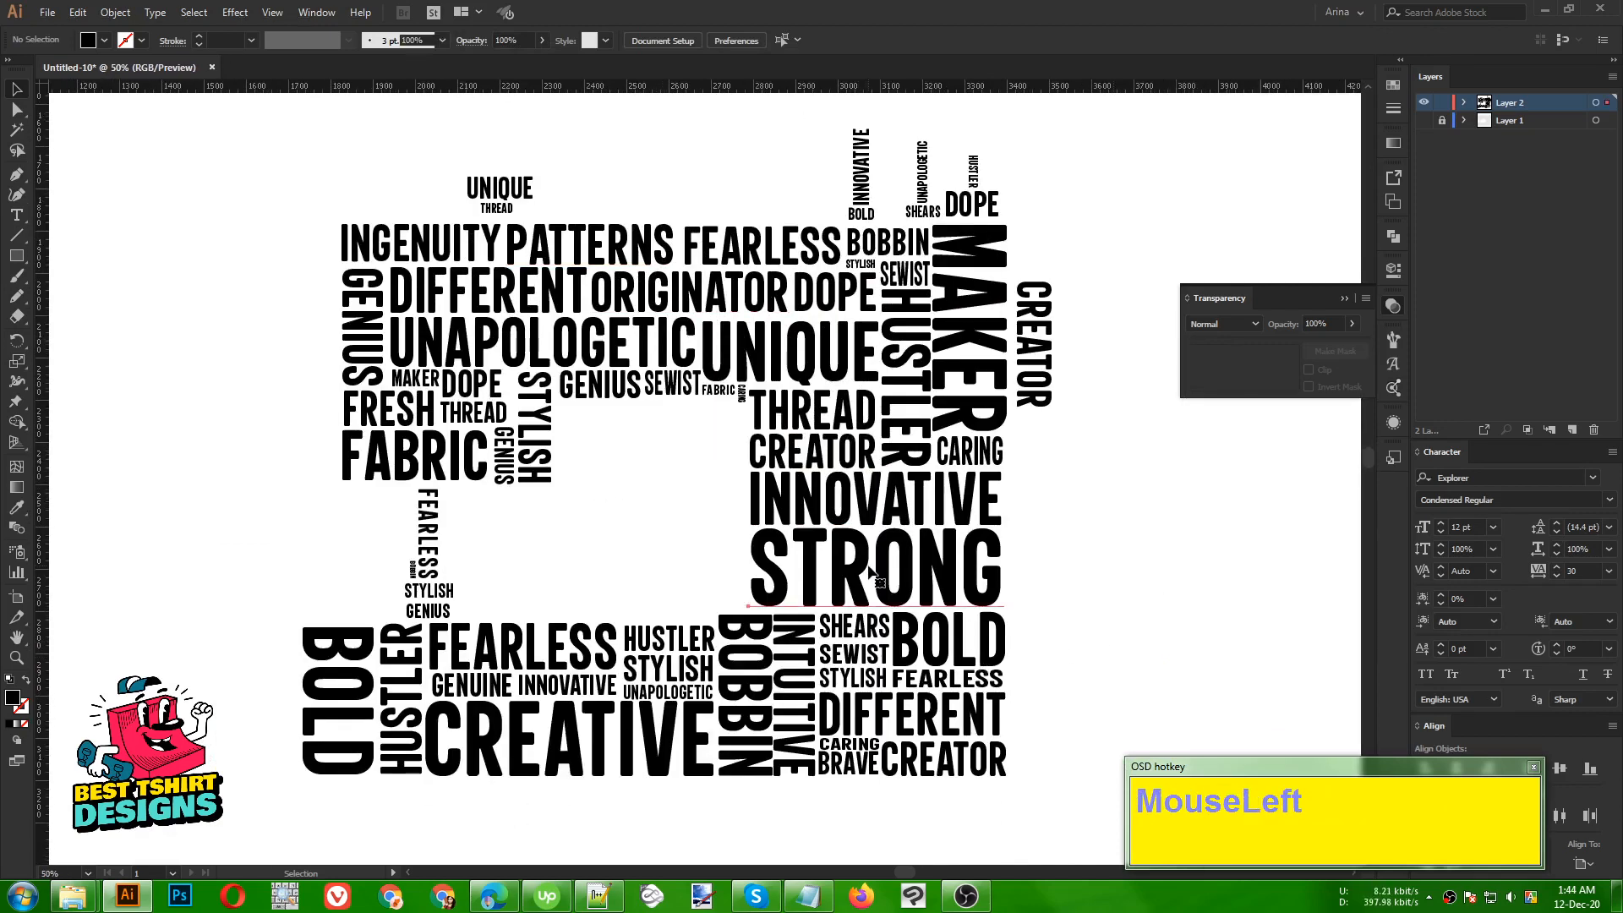
{"action": "left_click", "coordinate": [656, 715], "text": "shift"}
{"action": "left_click", "coordinate": [970, 346], "text": "shift"}
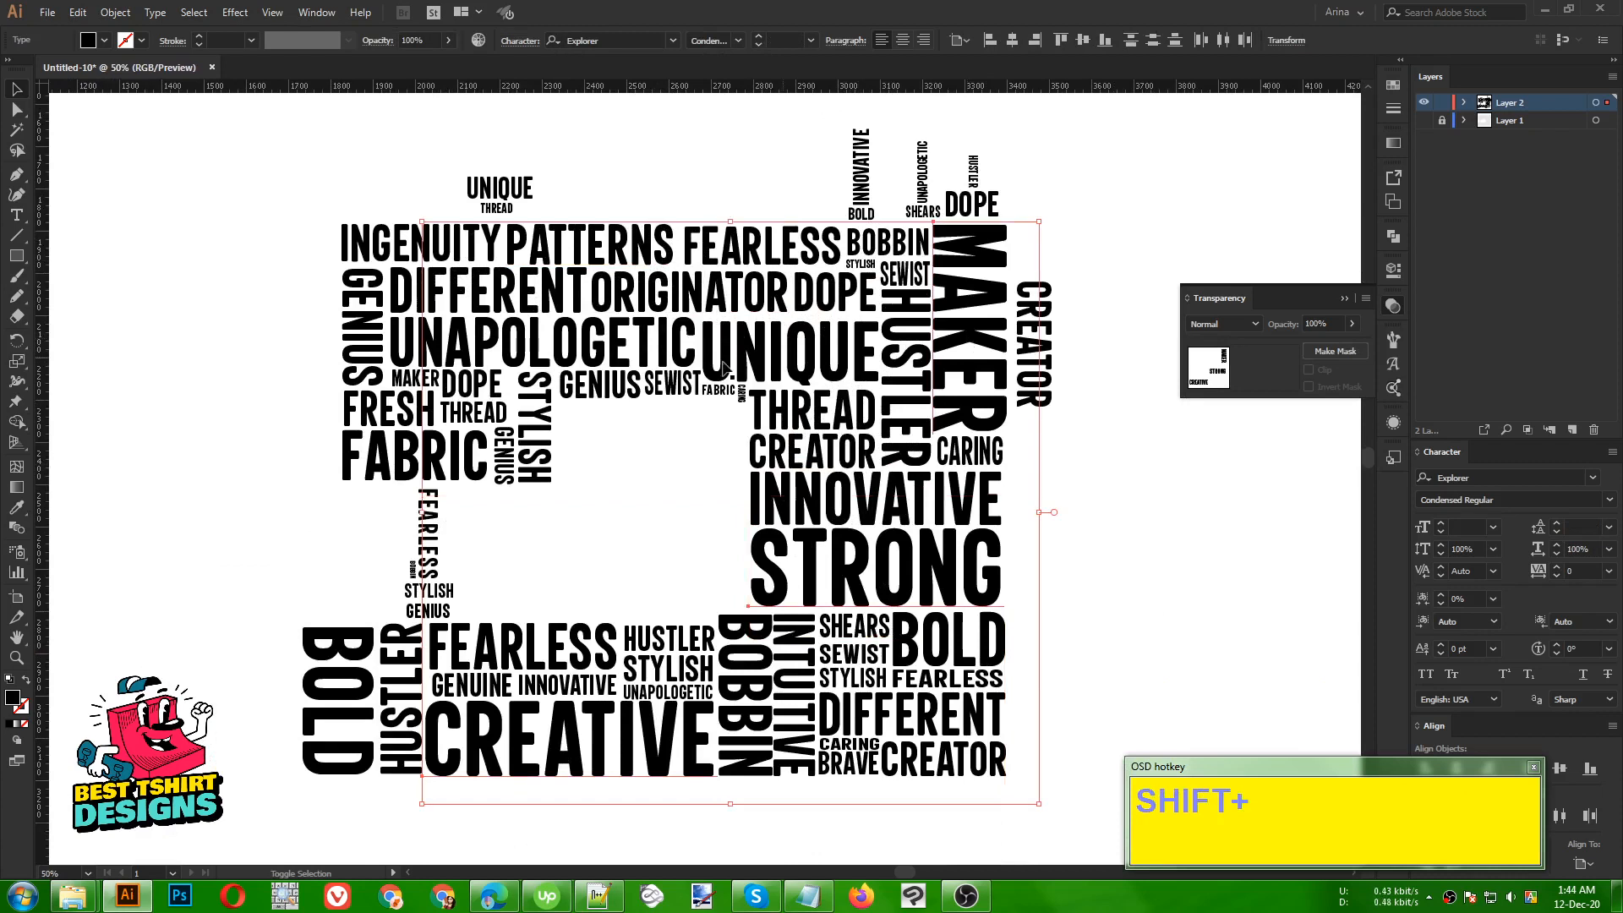
{"action": "left_click", "coordinate": [721, 363], "text": "shift"}
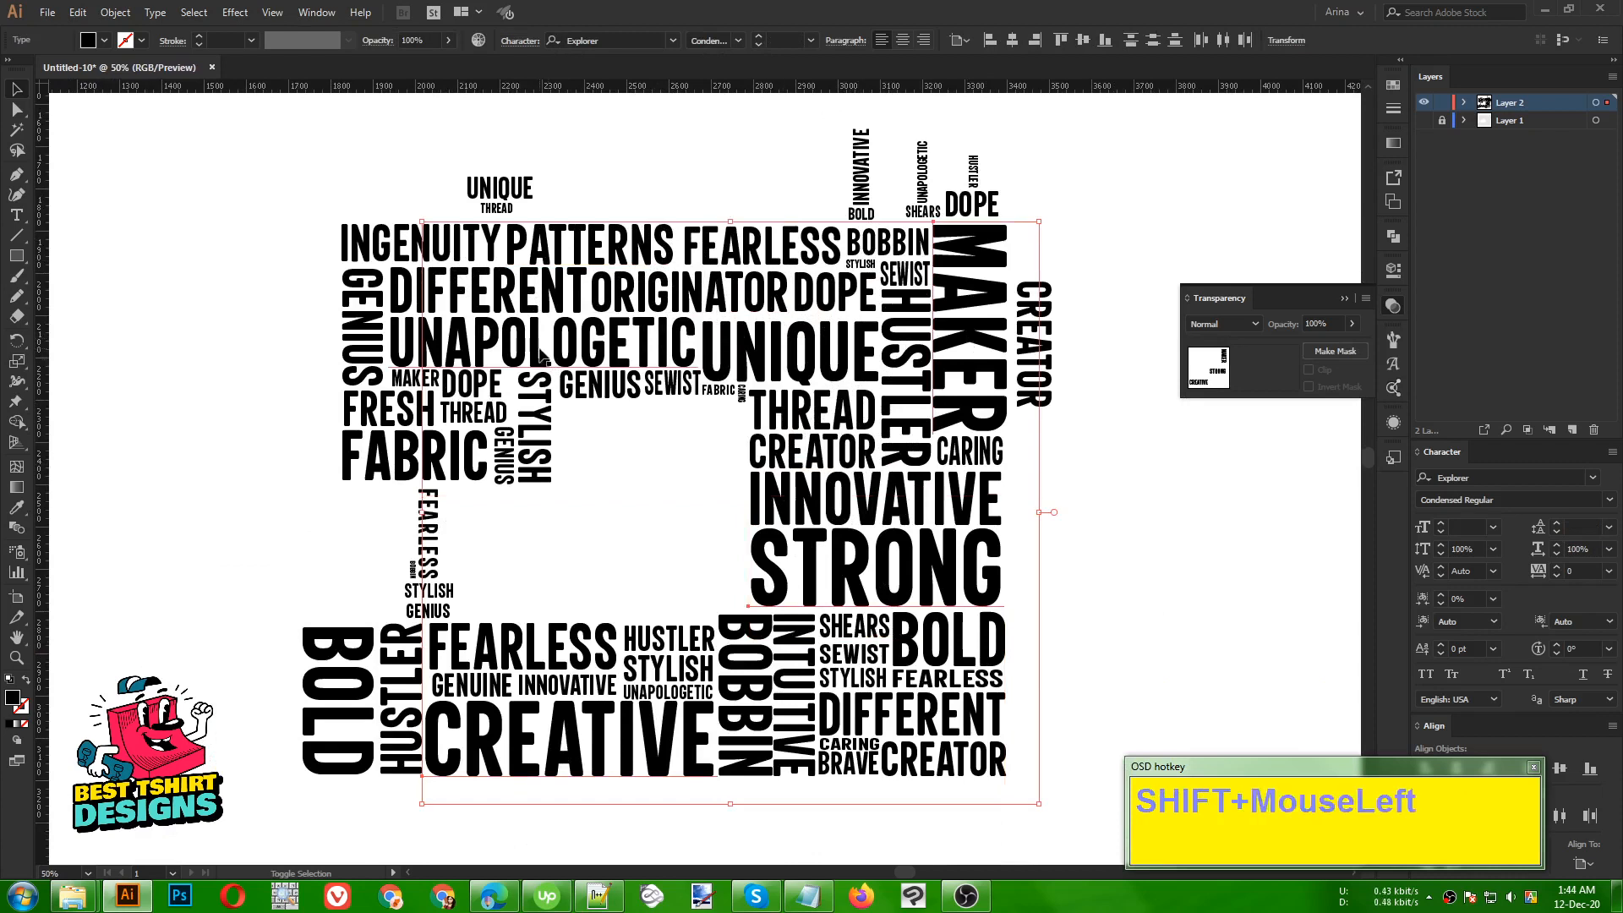
{"action": "left_click", "coordinate": [437, 470], "text": "shift"}
{"action": "left_click", "coordinate": [355, 683], "text": "shift"}
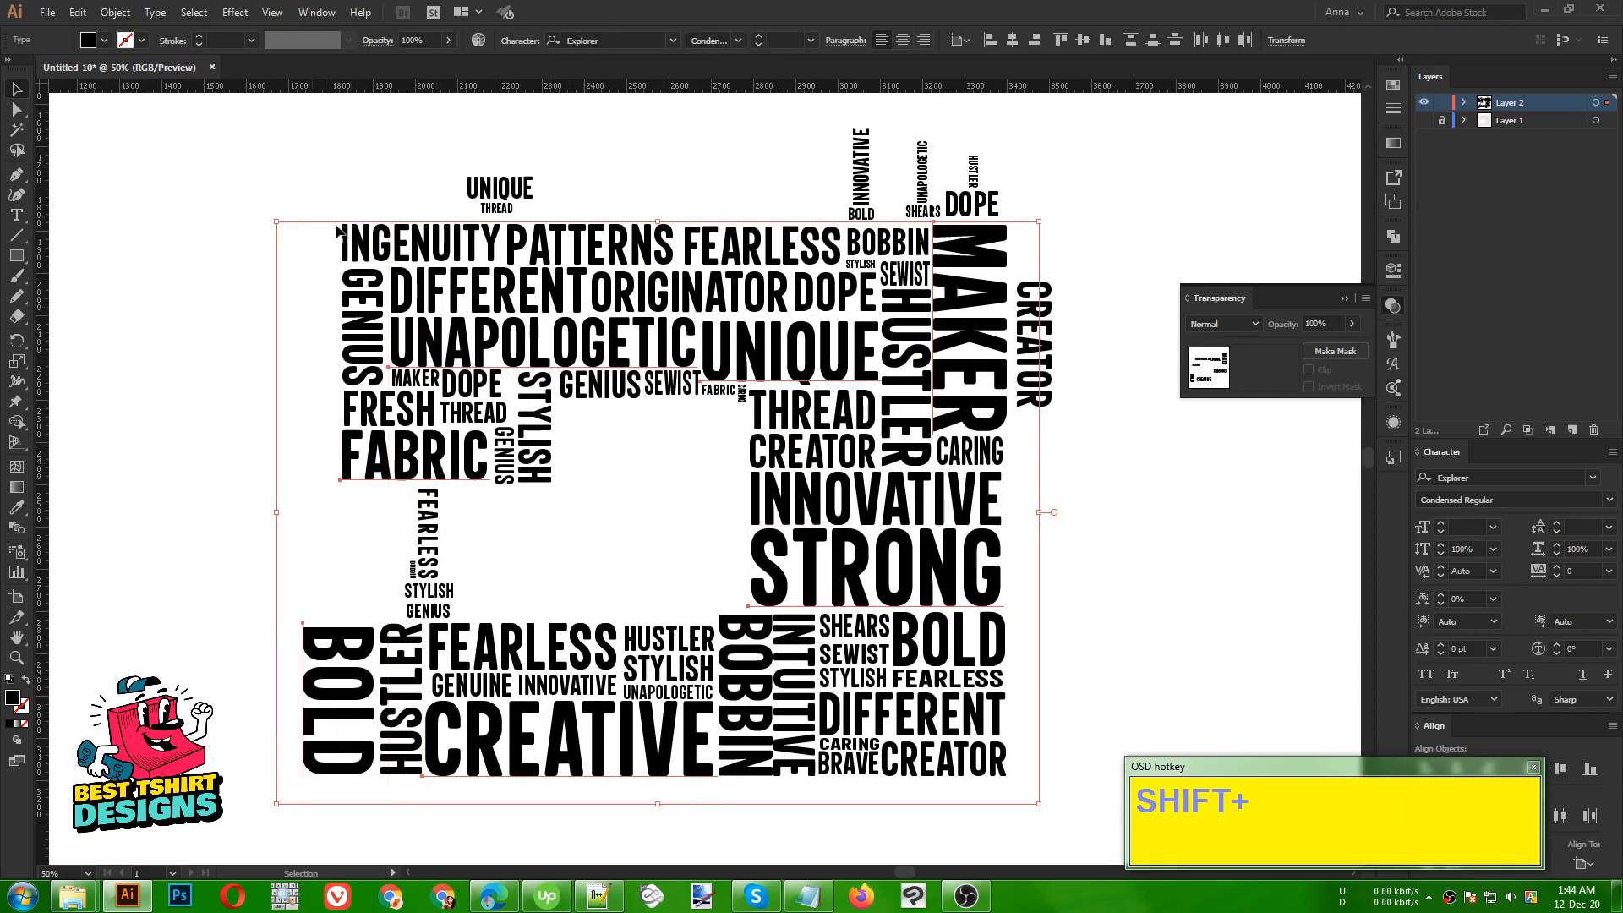
{"action": "left_click", "coordinate": [104, 42]}
{"action": "left_click", "coordinate": [135, 74]}
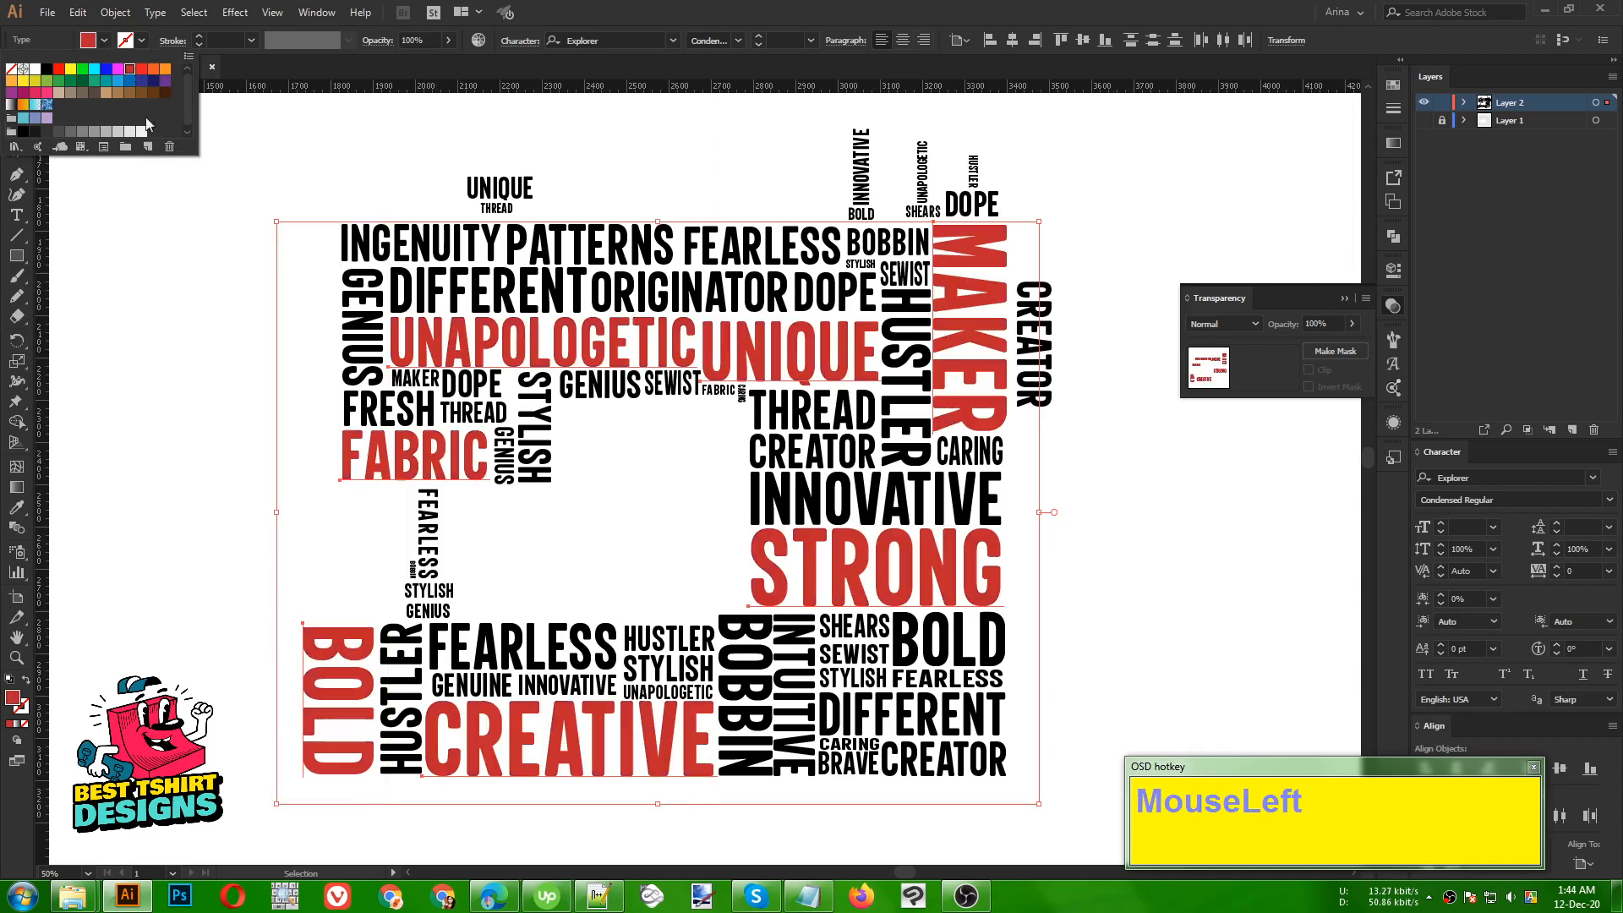
{"action": "left_click", "coordinate": [172, 302]}
{"action": "left_click", "coordinate": [172, 302]}
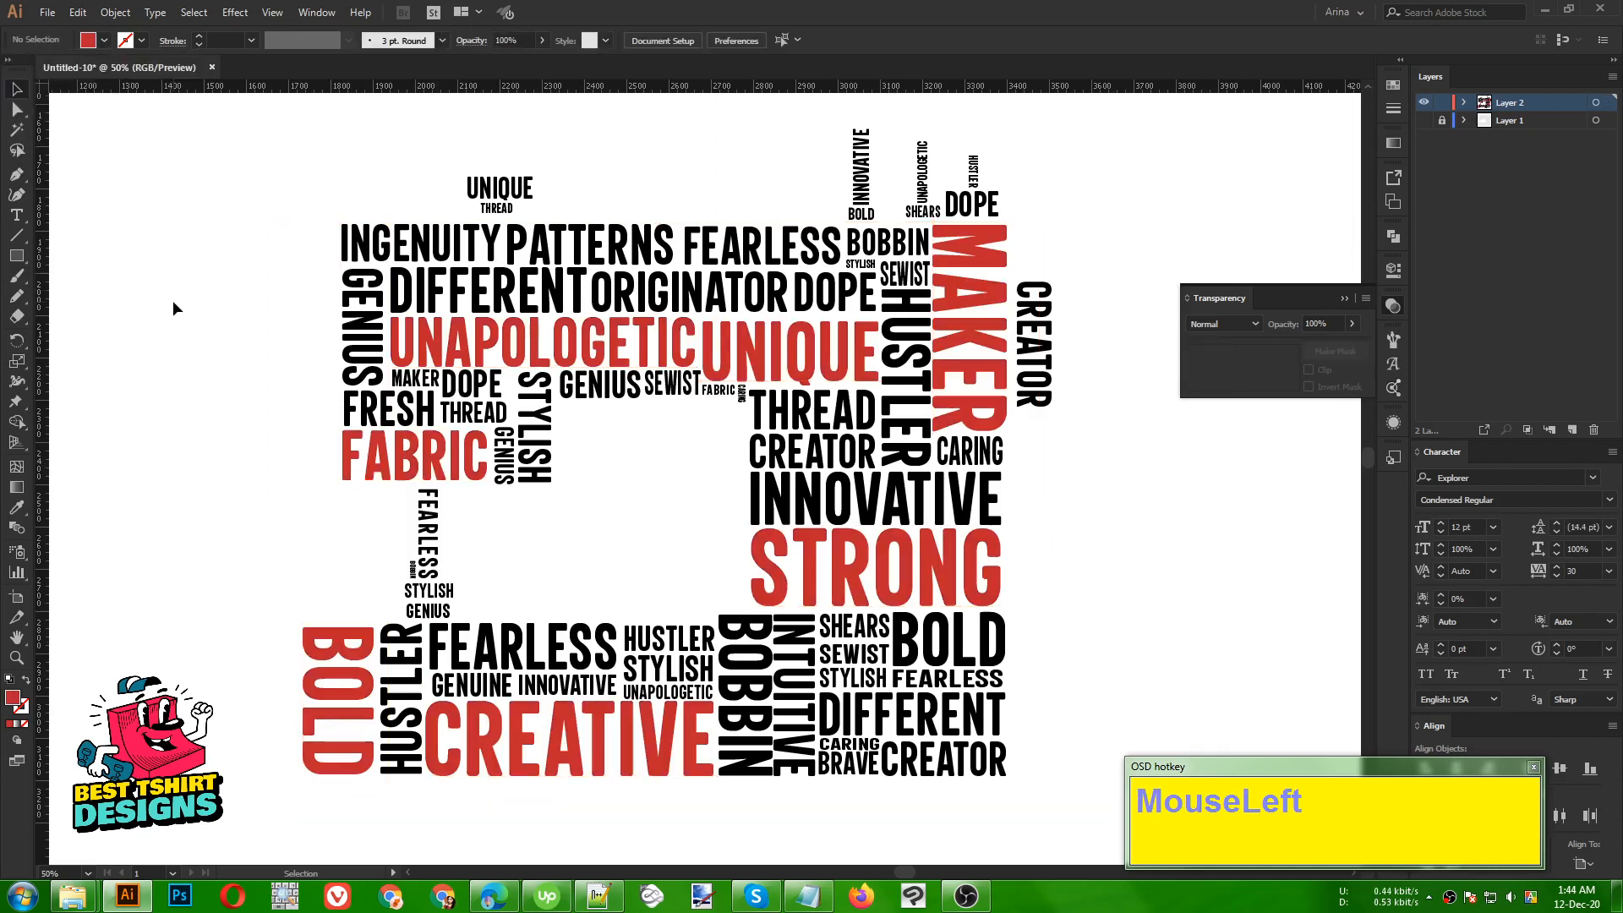
- Fill the FEARLESS in the machine's top row with the same dark red swatch as the other accent words
{"action": "left_click", "coordinate": [741, 249]}
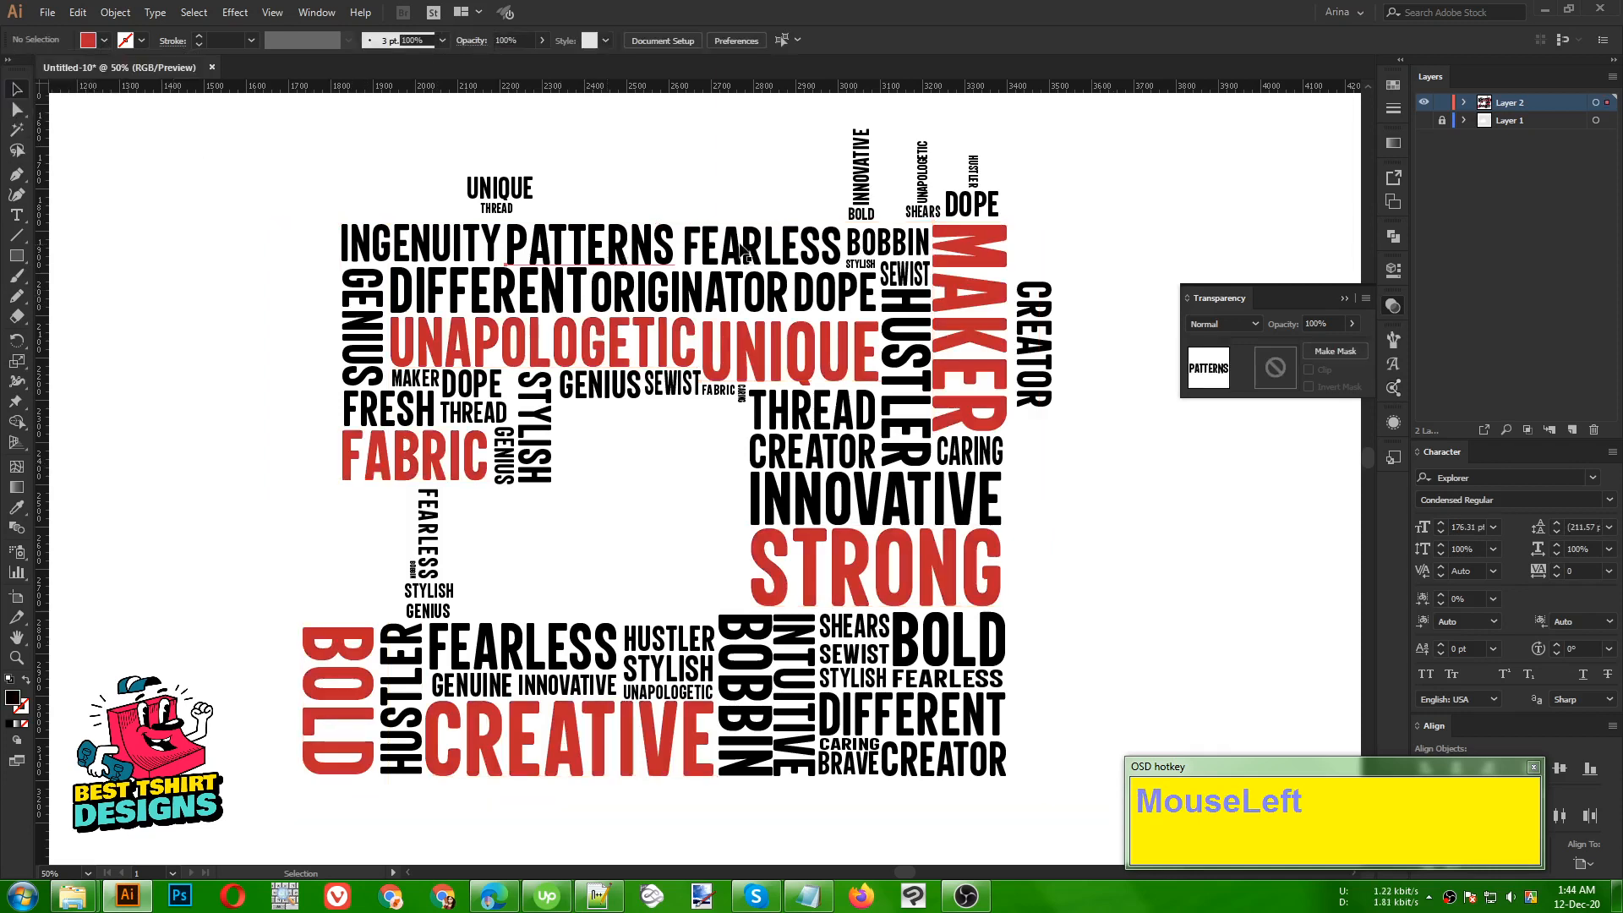
{"action": "left_click", "coordinate": [104, 41]}
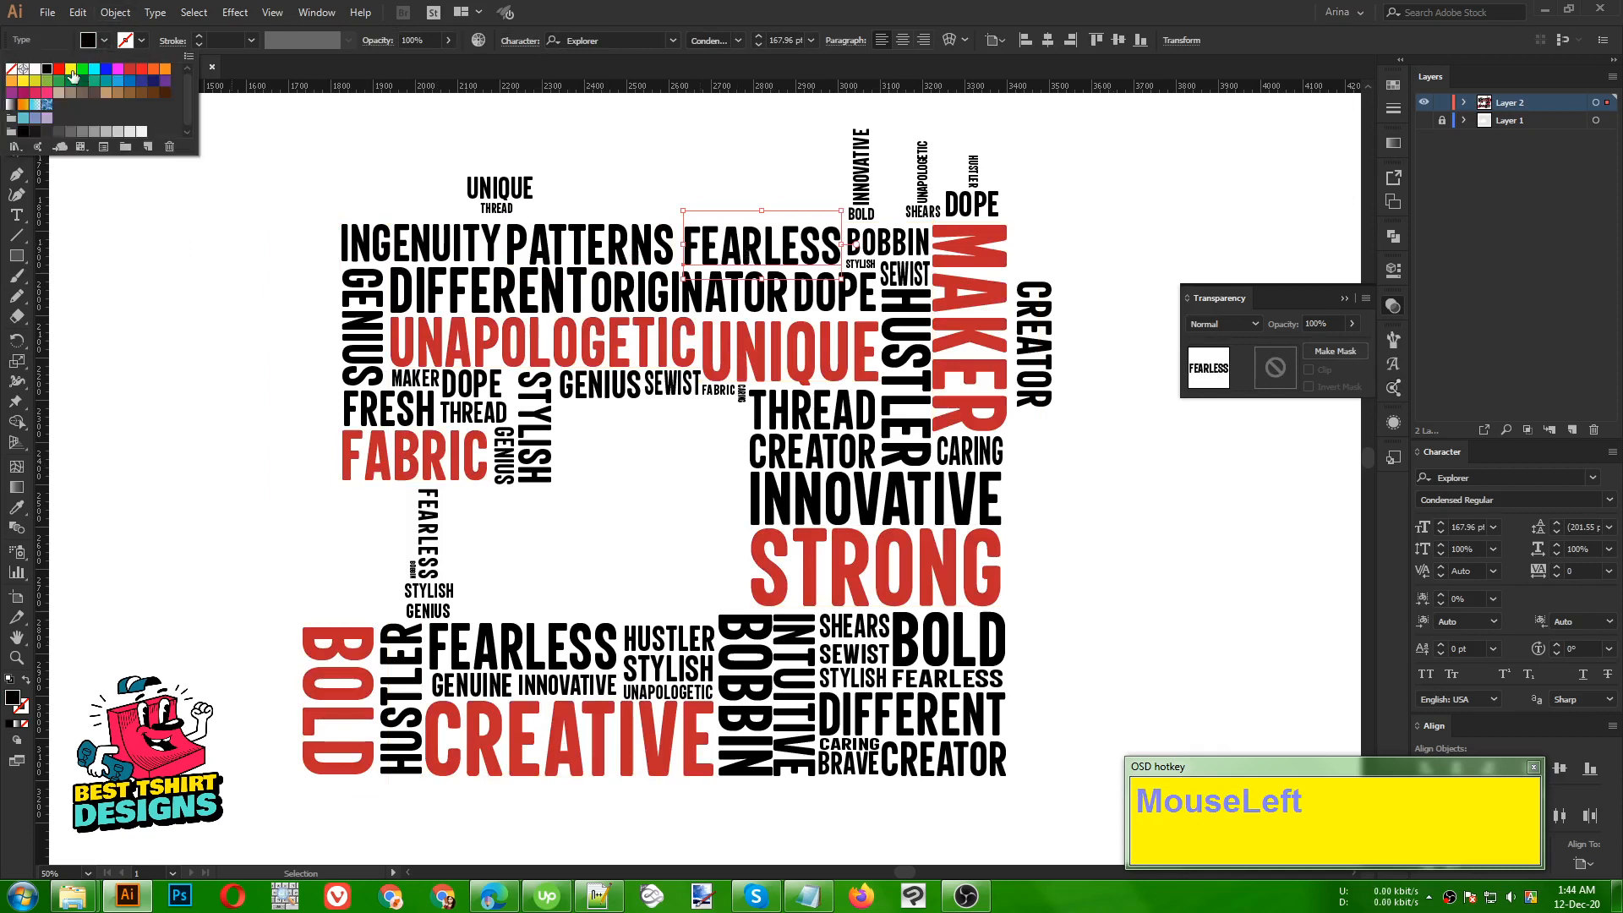
{"action": "left_click", "coordinate": [135, 74]}
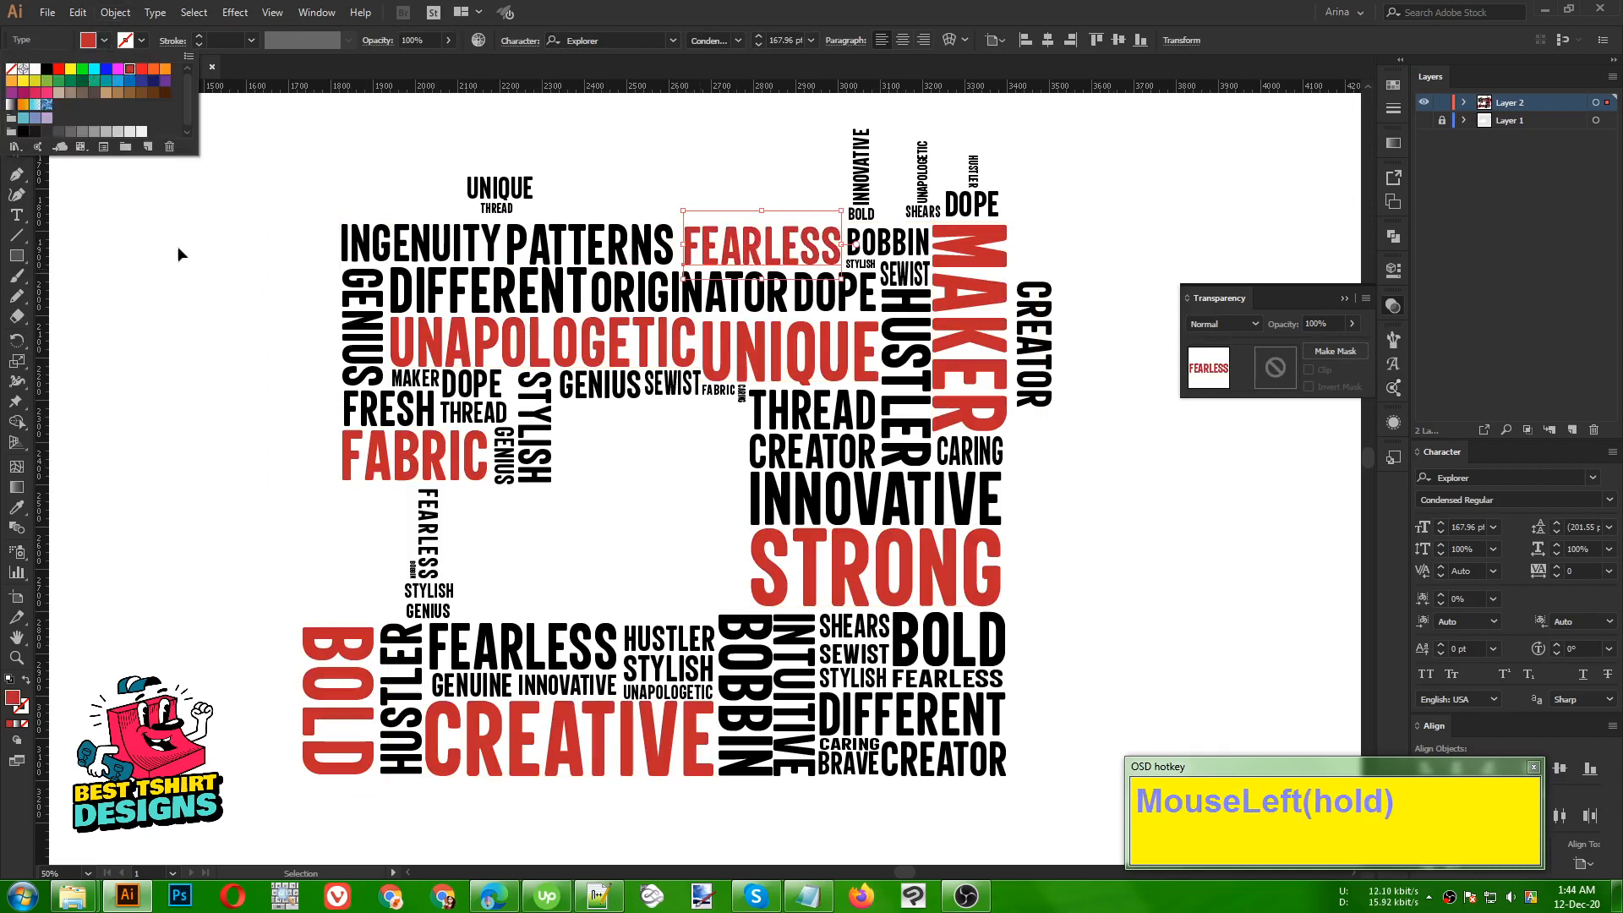
{"action": "left_click", "coordinate": [408, 176]}
{"action": "scroll", "coordinate": [670, 484], "scroll_direction": "up", "scroll_amount": 1}
{"action": "scroll", "coordinate": [670, 484], "scroll_direction": "down", "scroll_amount": 1}
{"action": "scroll", "coordinate": [636, 484], "scroll_direction": "down", "scroll_amount": 1, "text": "alt"}
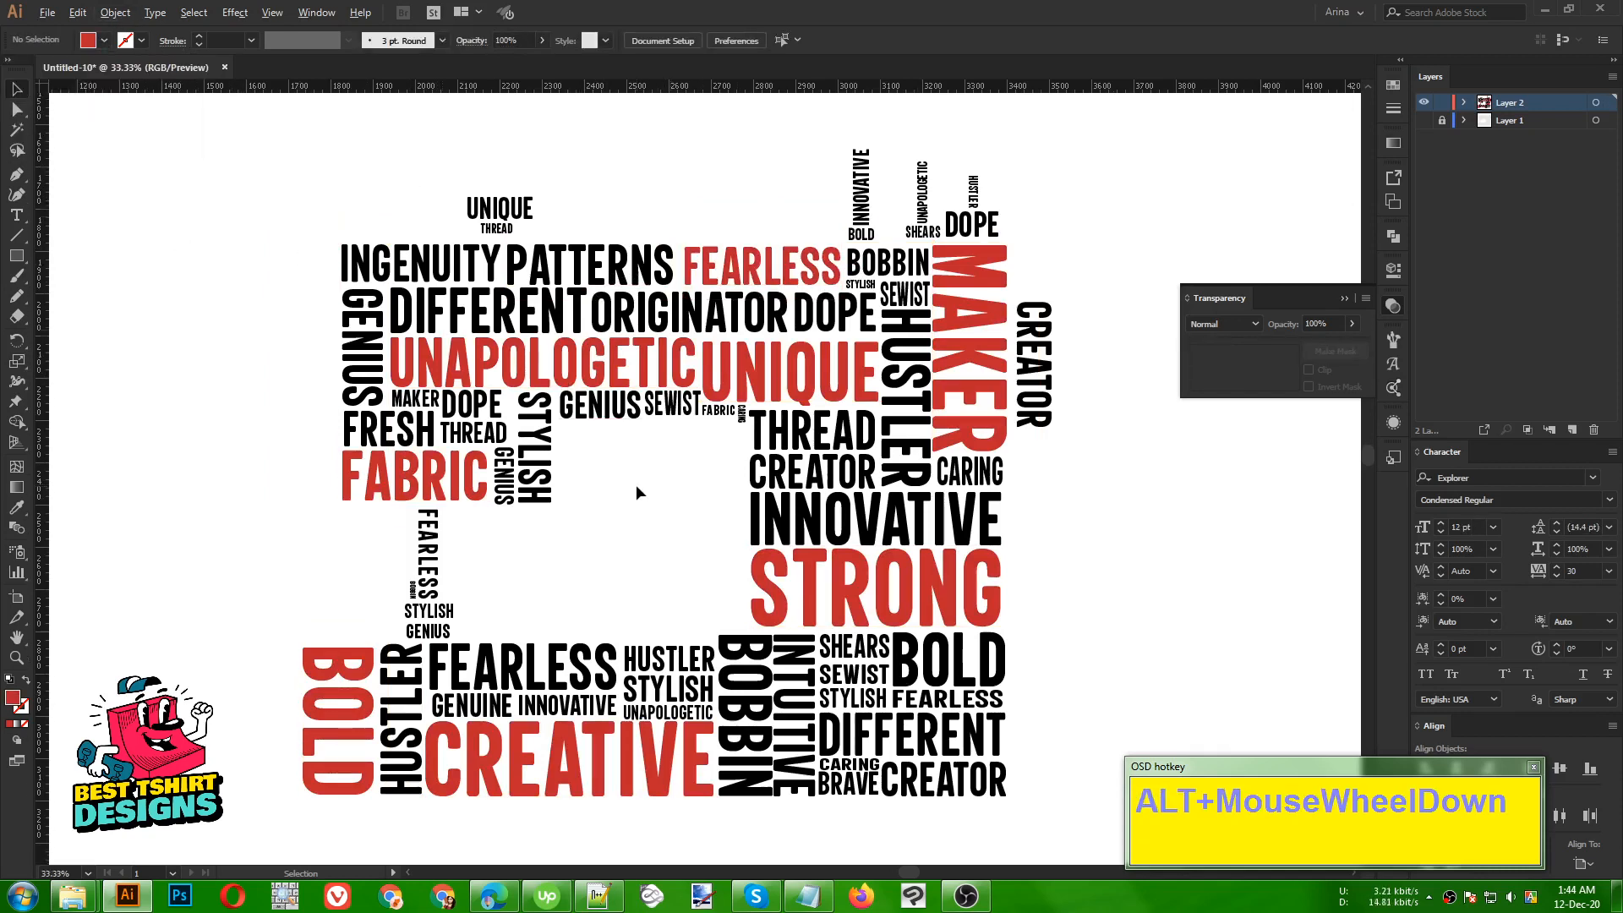
{"action": "left_click_drag", "start_coordinate": [1028, 565], "coordinate": [1017, 558]}
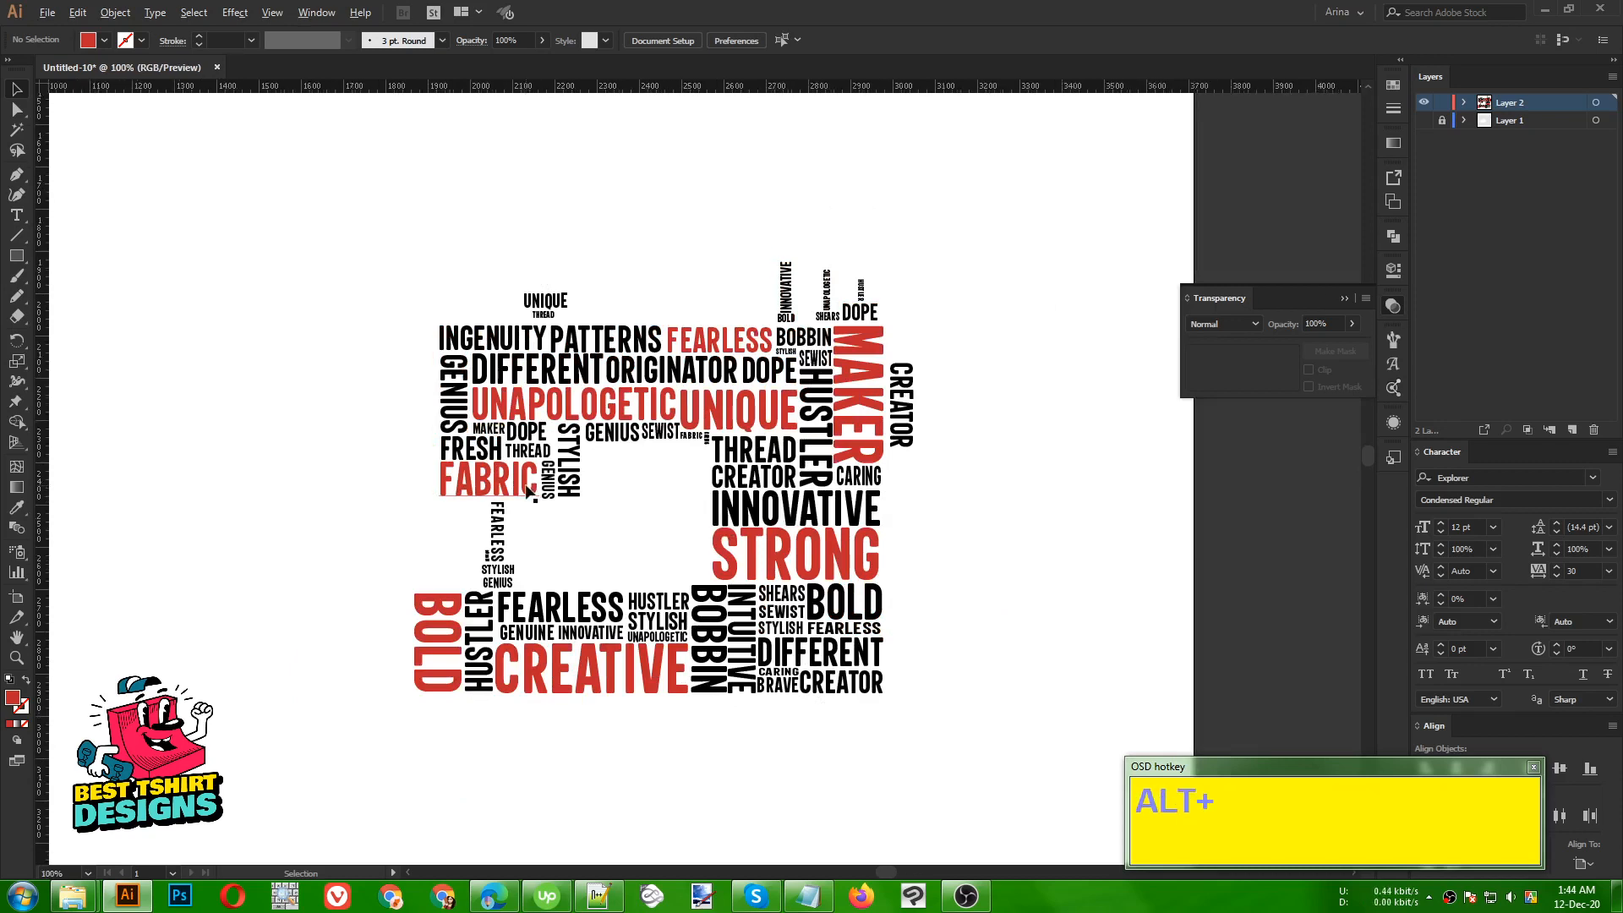
- Shrink the small vertical GENIUS between FABRIC and STYLISH slightly, to 81.23 pt, keeping its proportions
{"action": "scroll", "coordinate": [526, 488], "scroll_direction": "up", "scroll_amount": 3, "text": "alt"}
{"action": "left_click", "coordinate": [601, 512]}
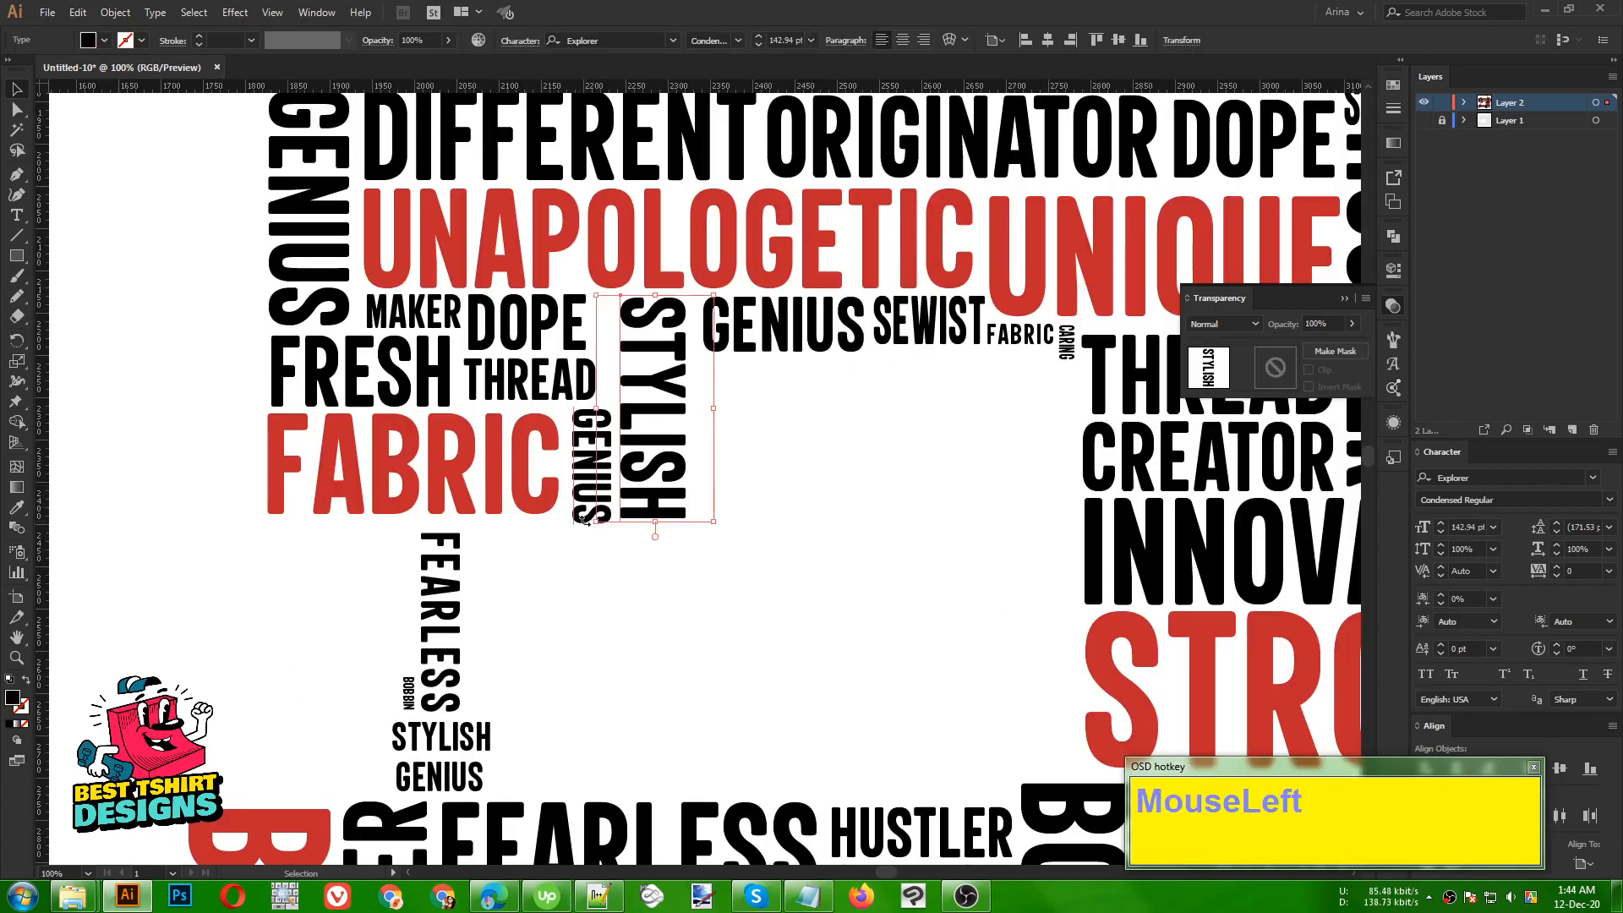
{"action": "left_click", "coordinate": [584, 519]}
{"action": "left_click_drag", "start_coordinate": [592, 522], "coordinate": [594, 517], "text": "shift"}
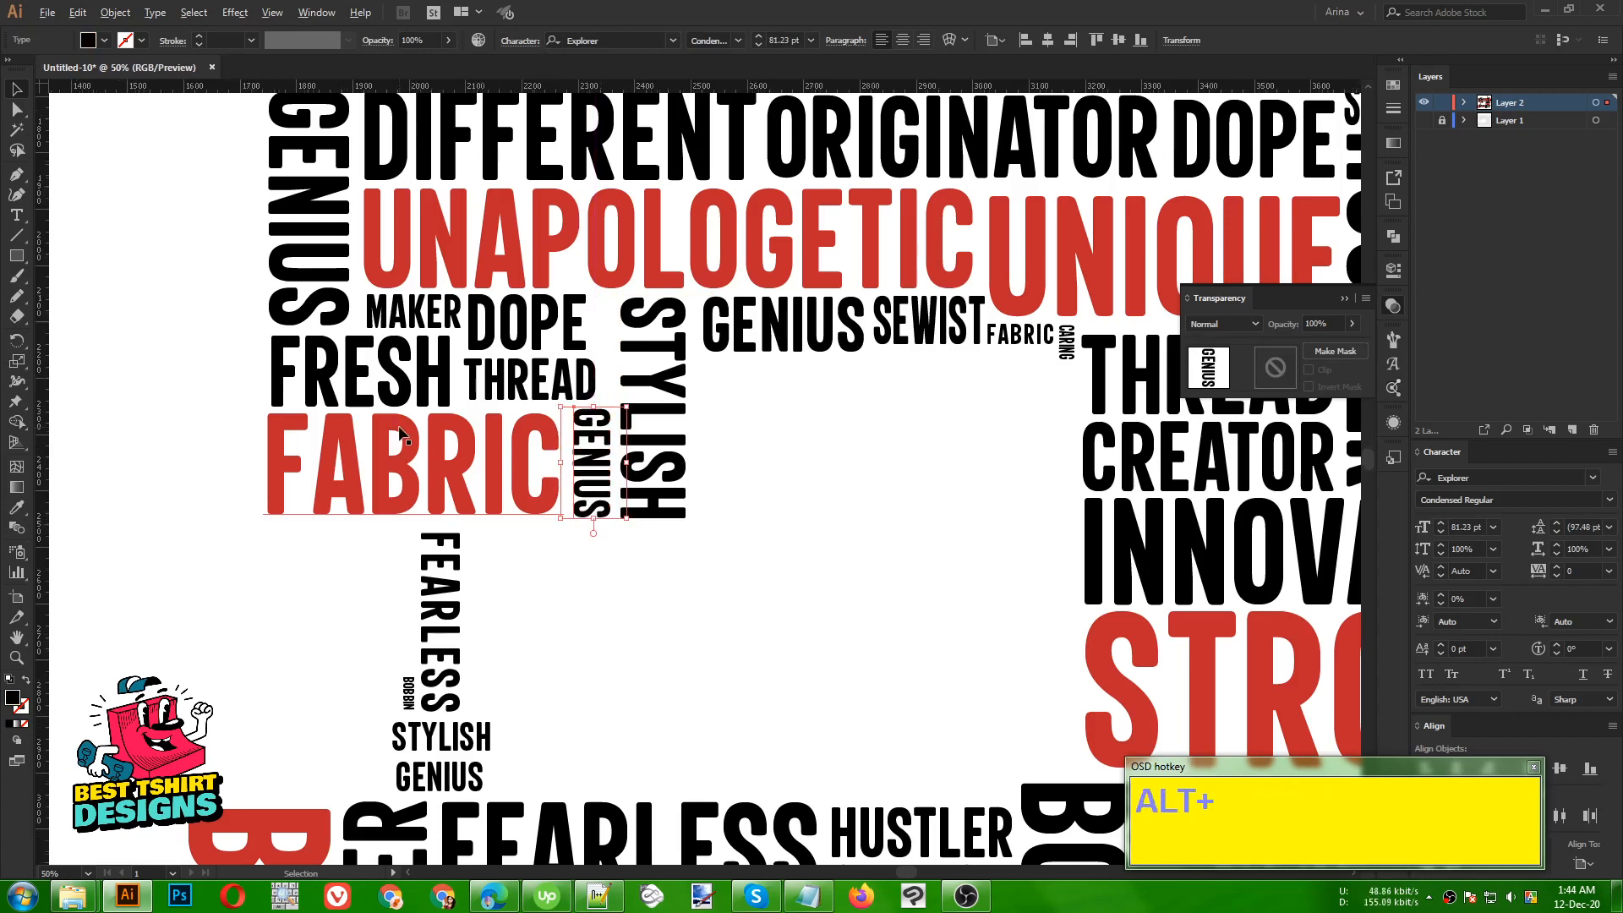
{"action": "scroll", "coordinate": [402, 435], "scroll_direction": "down", "scroll_amount": 3}
{"action": "left_click", "coordinate": [521, 469]}
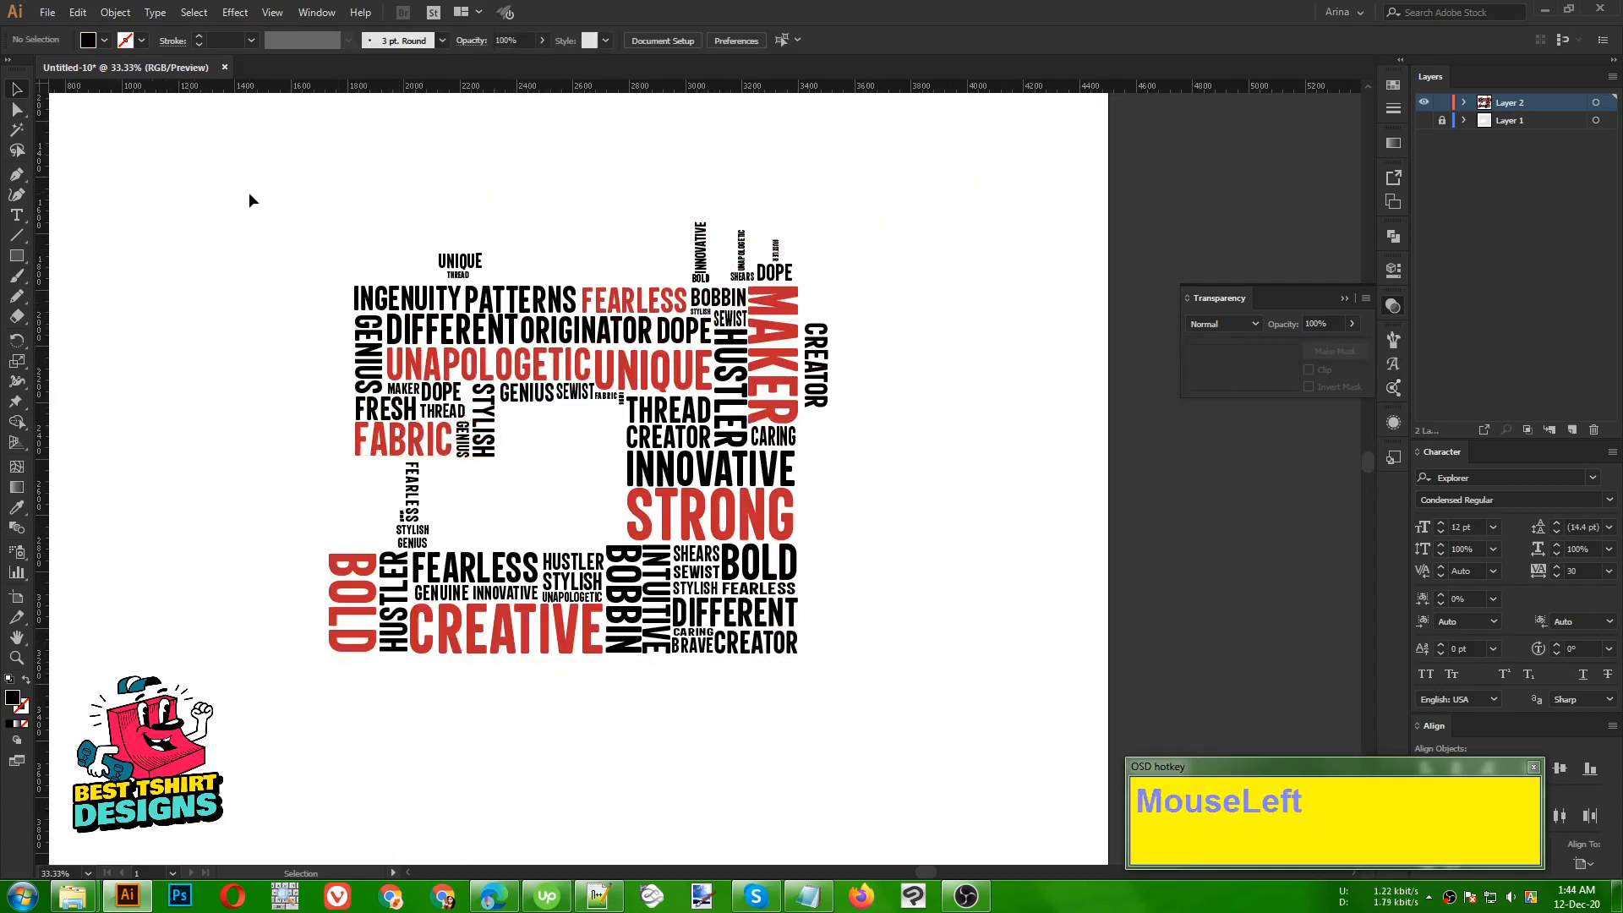
- Place a duplicate of the complete sewing machine design outside the artboard, beside the original, as an editable text backup
{"action": "left_click_drag", "start_coordinate": [246, 192], "coordinate": [961, 720]}
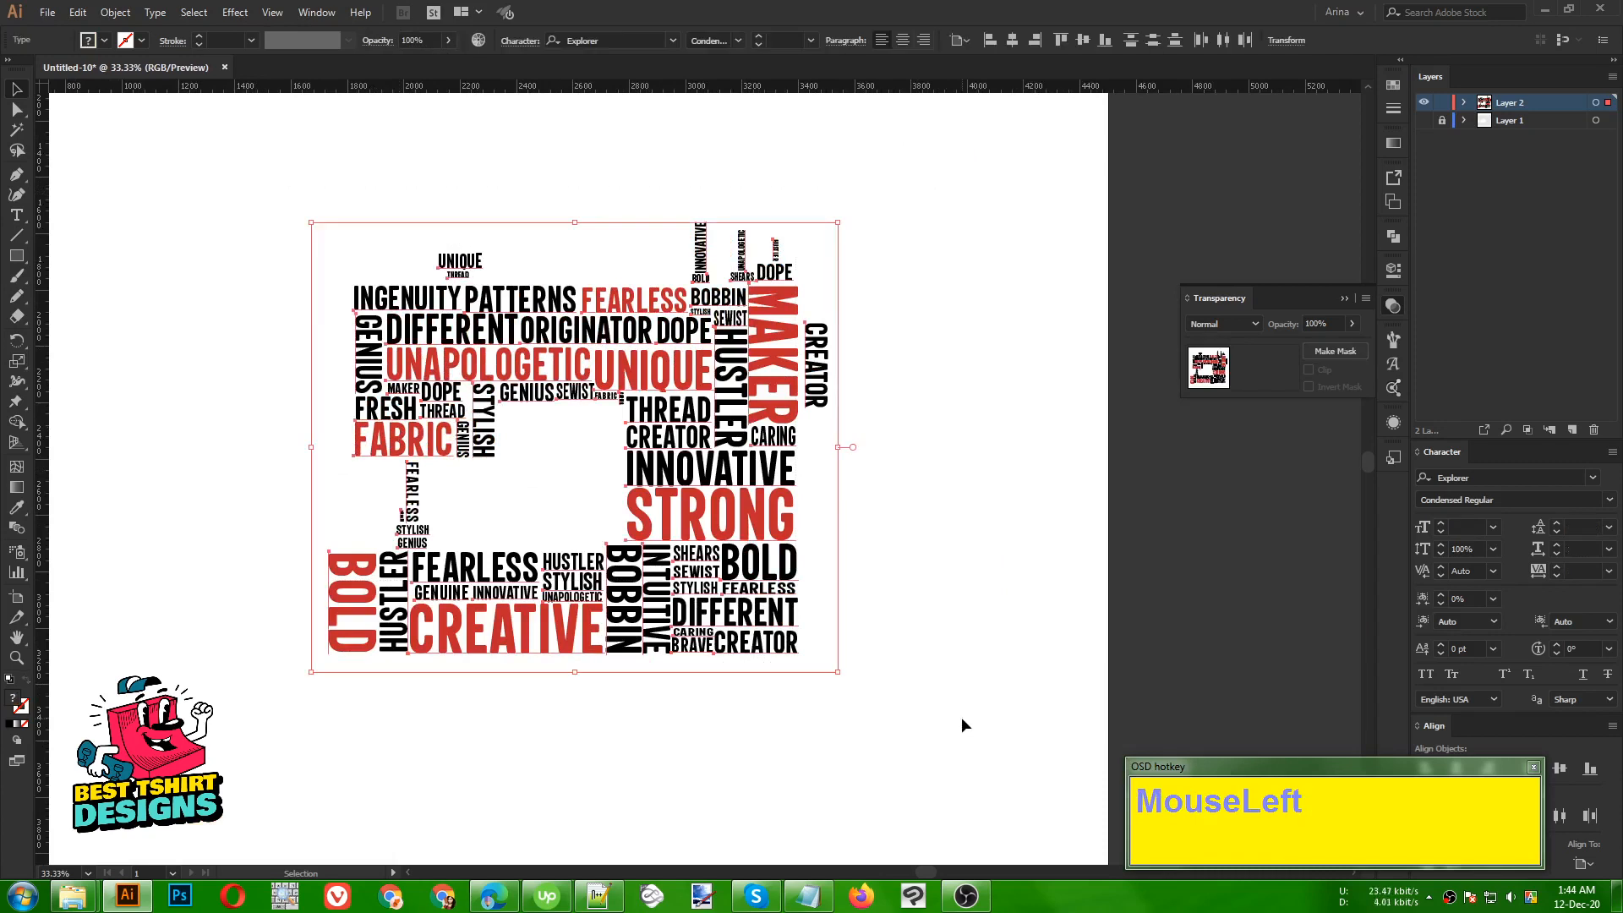
{"action": "left_click", "coordinate": [962, 719]}
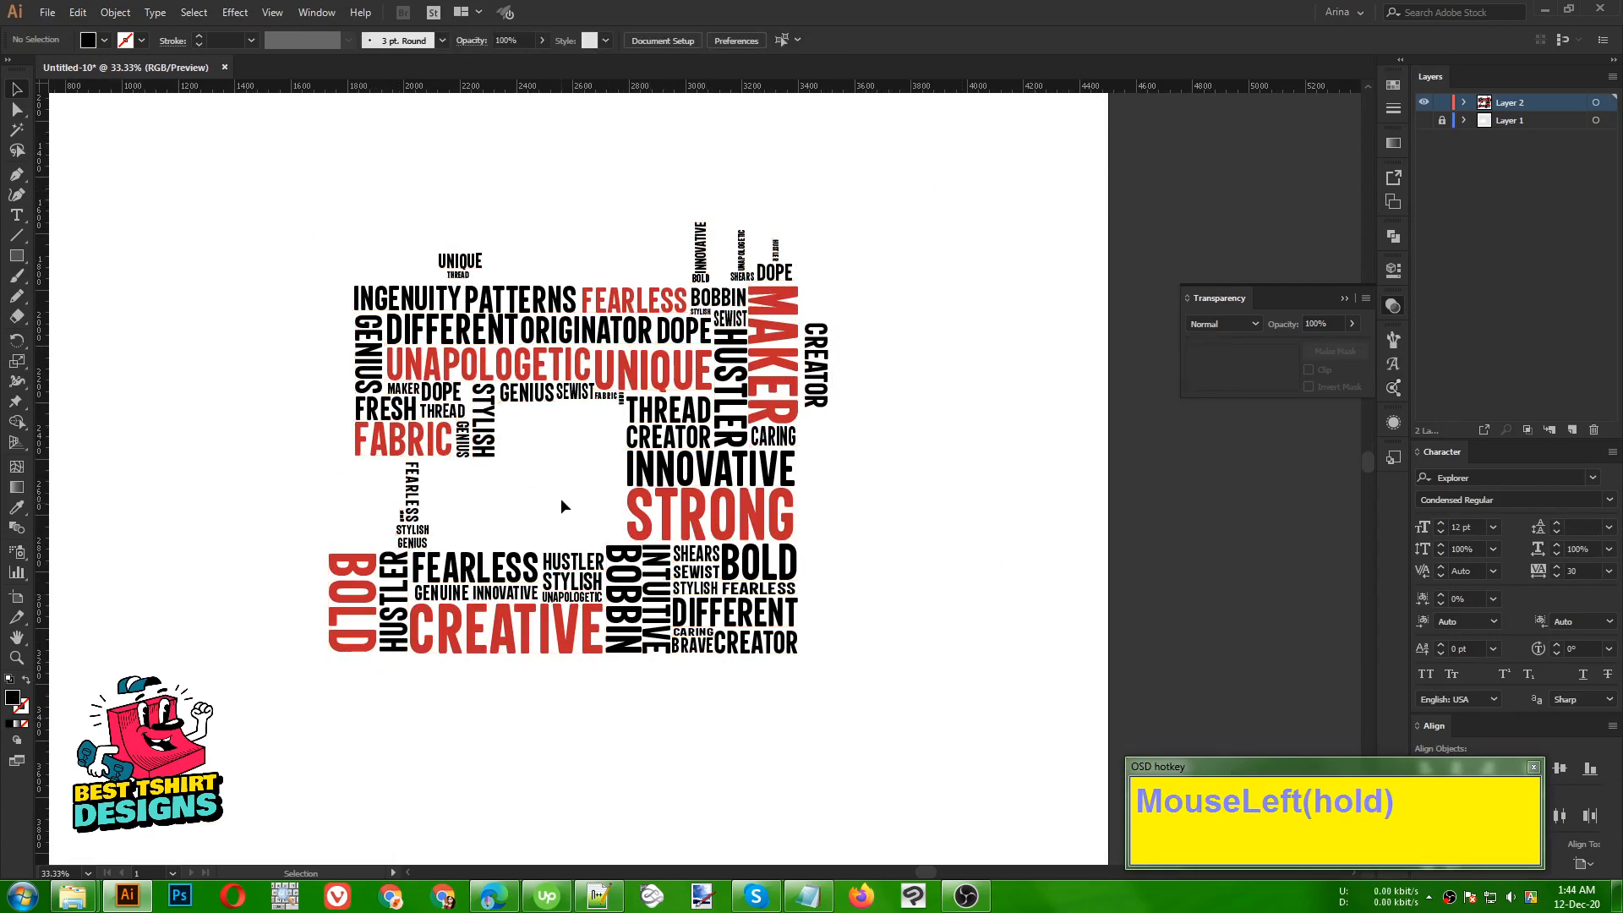
{"action": "scroll", "coordinate": [569, 505], "scroll_direction": "down", "scroll_amount": 1}
{"action": "scroll", "coordinate": [568, 505], "scroll_direction": "down", "scroll_amount": 1}
{"action": "left_click_drag", "start_coordinate": [407, 301], "coordinate": [1309, 603]}
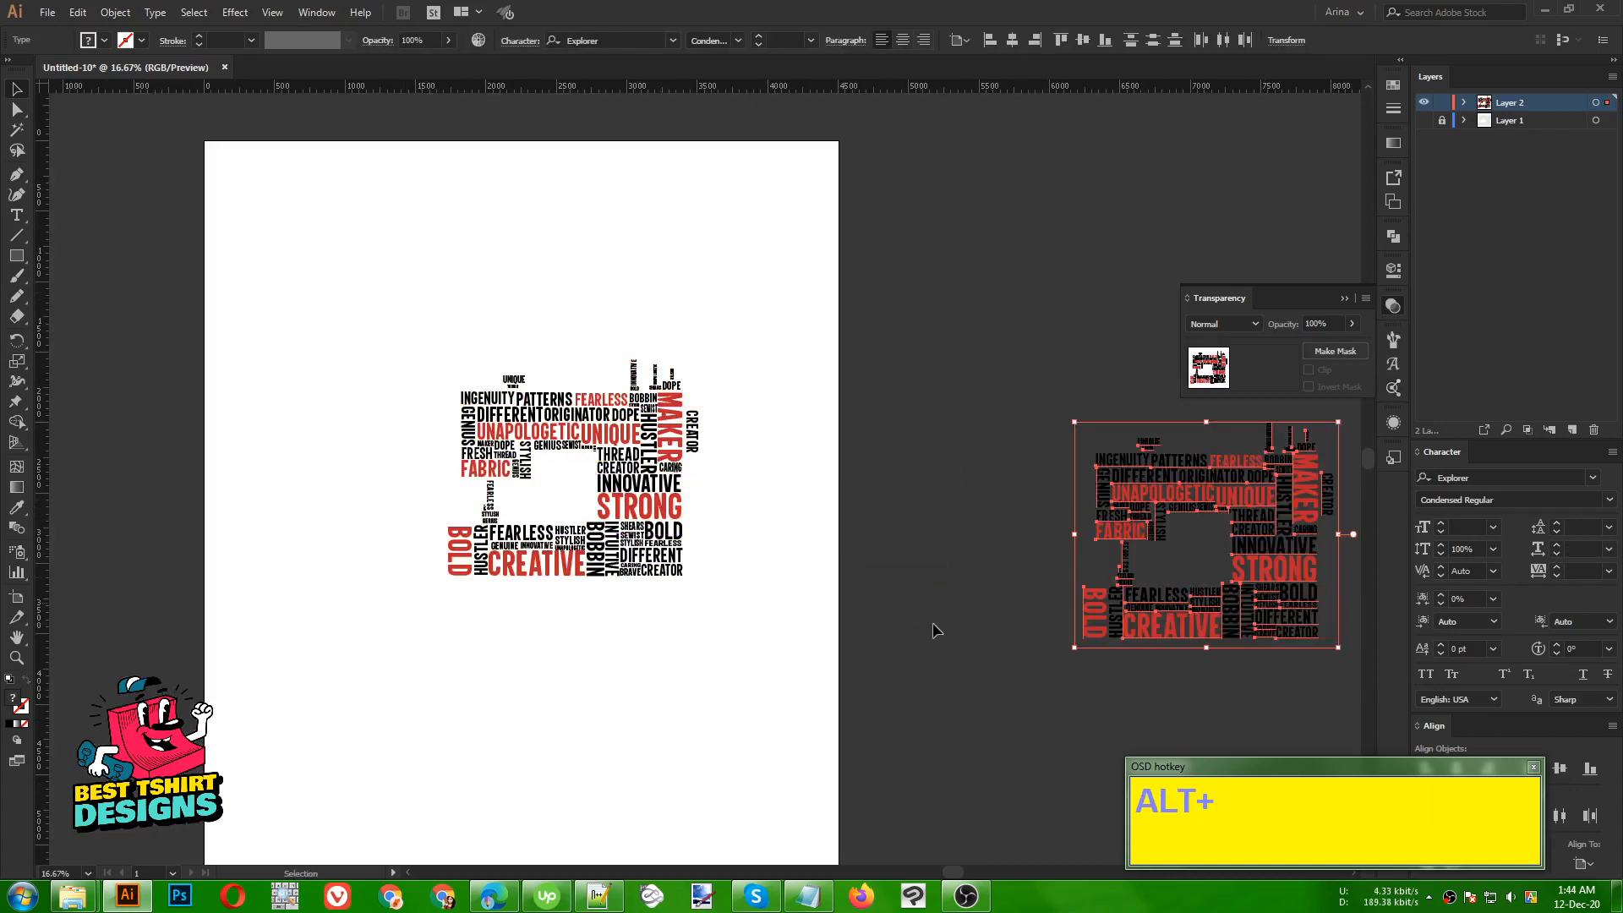
{"action": "left_click", "coordinate": [896, 634]}
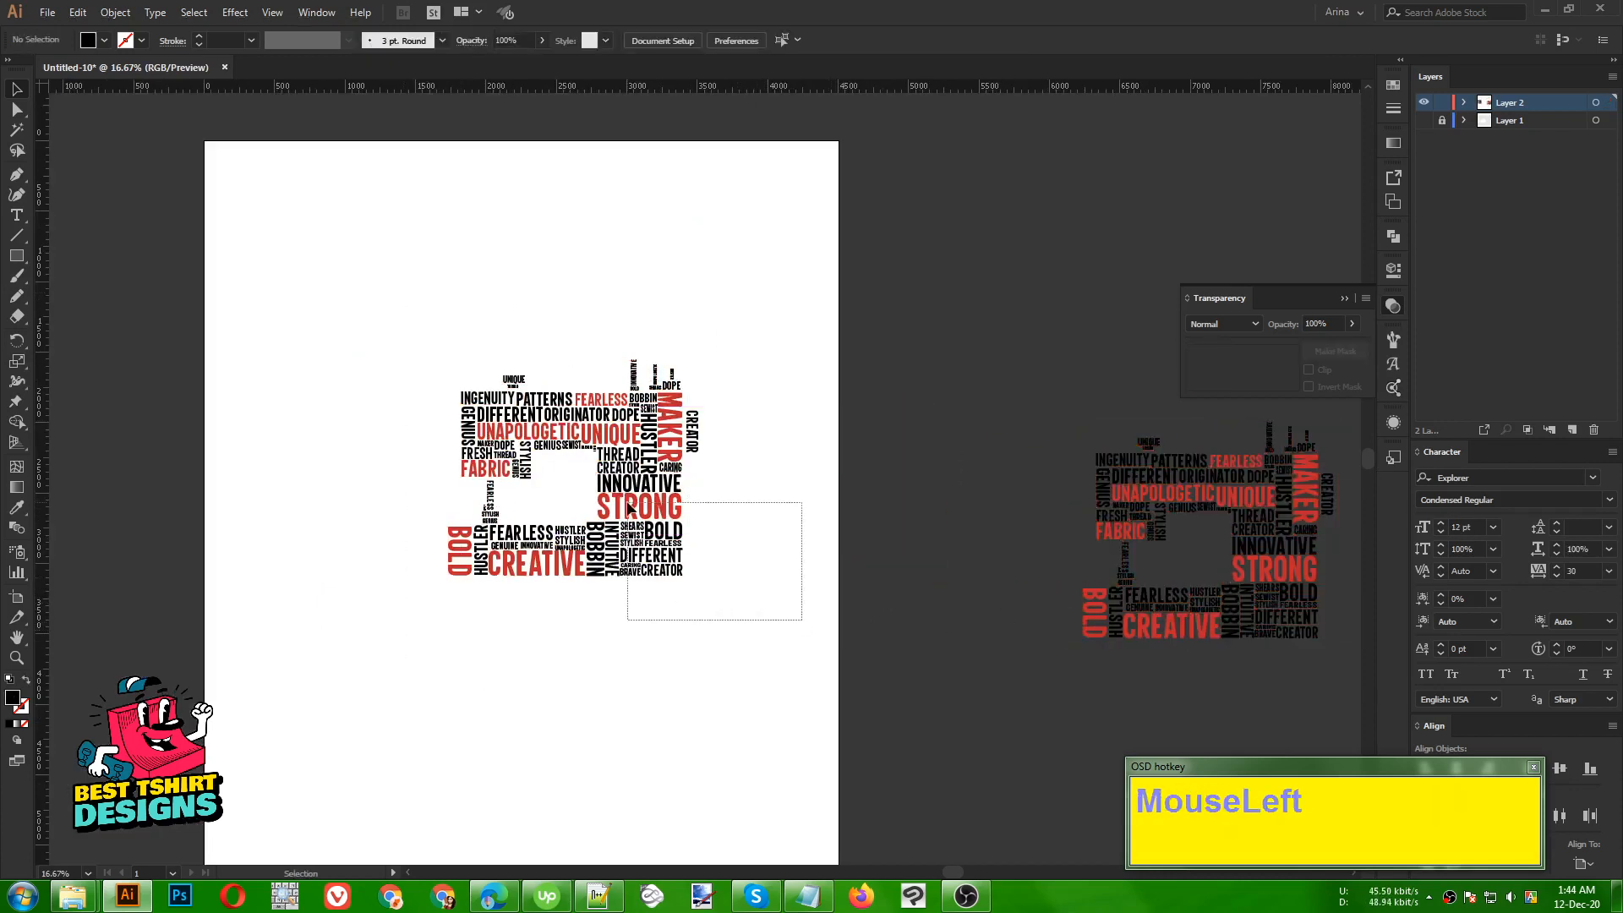
- Convert all the words of the sewing machine design on the artboard to outlines
{"action": "left_click_drag", "start_coordinate": [628, 507], "coordinate": [385, 321]}
{"action": "right_click", "coordinate": [602, 405]}
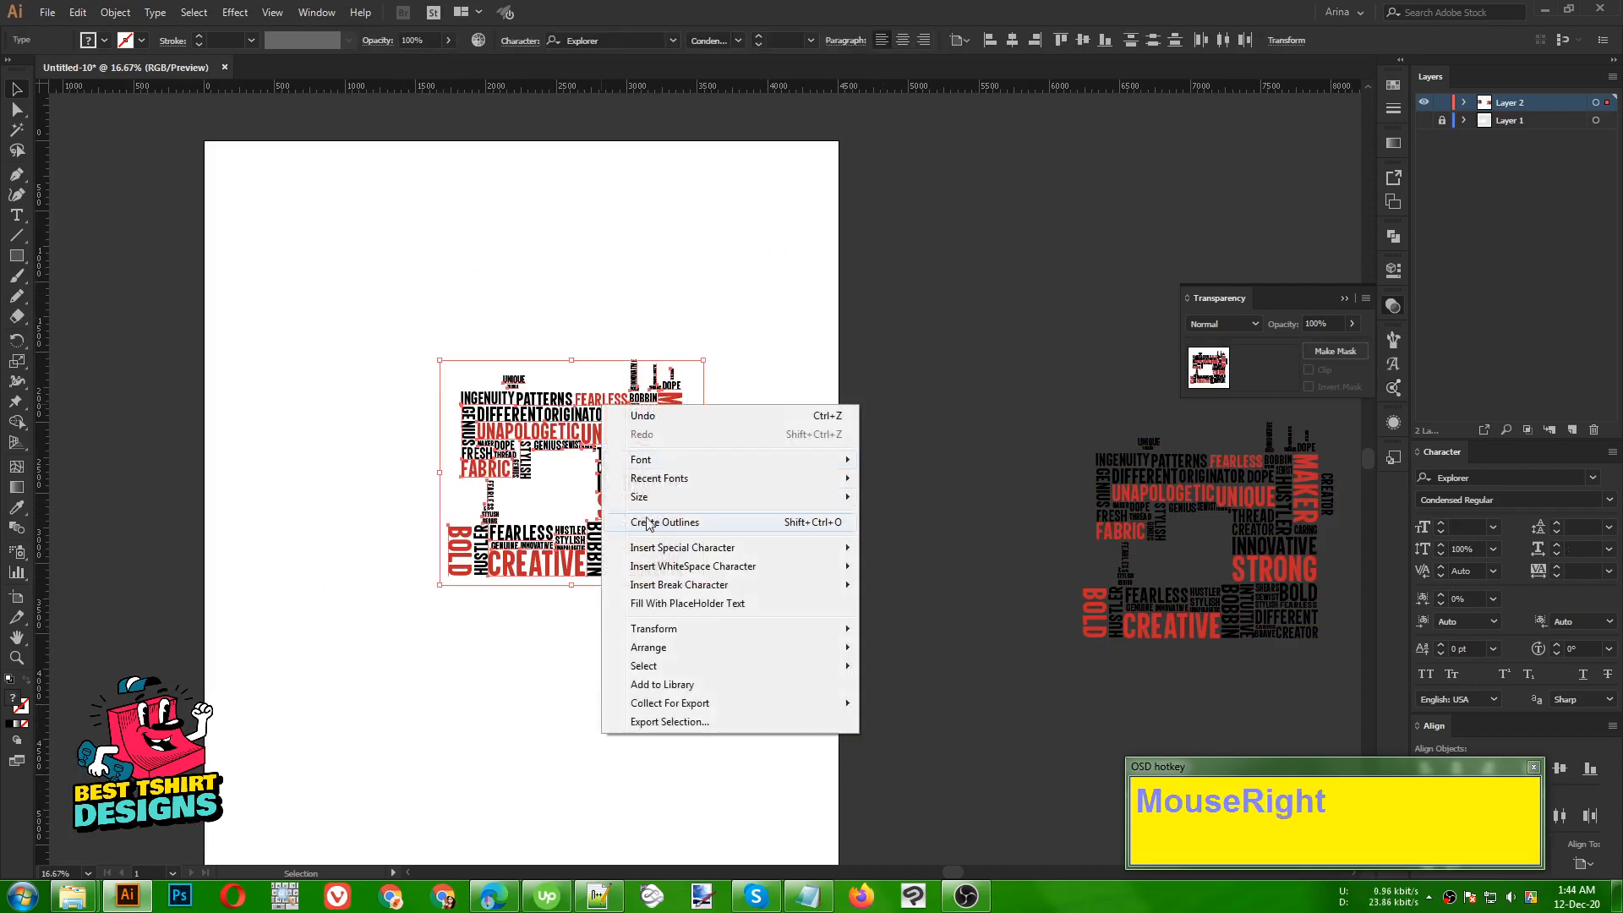
{"action": "left_click", "coordinate": [650, 523]}
{"action": "scroll", "coordinate": [663, 481], "scroll_direction": "up", "scroll_amount": 3, "text": "alt"}
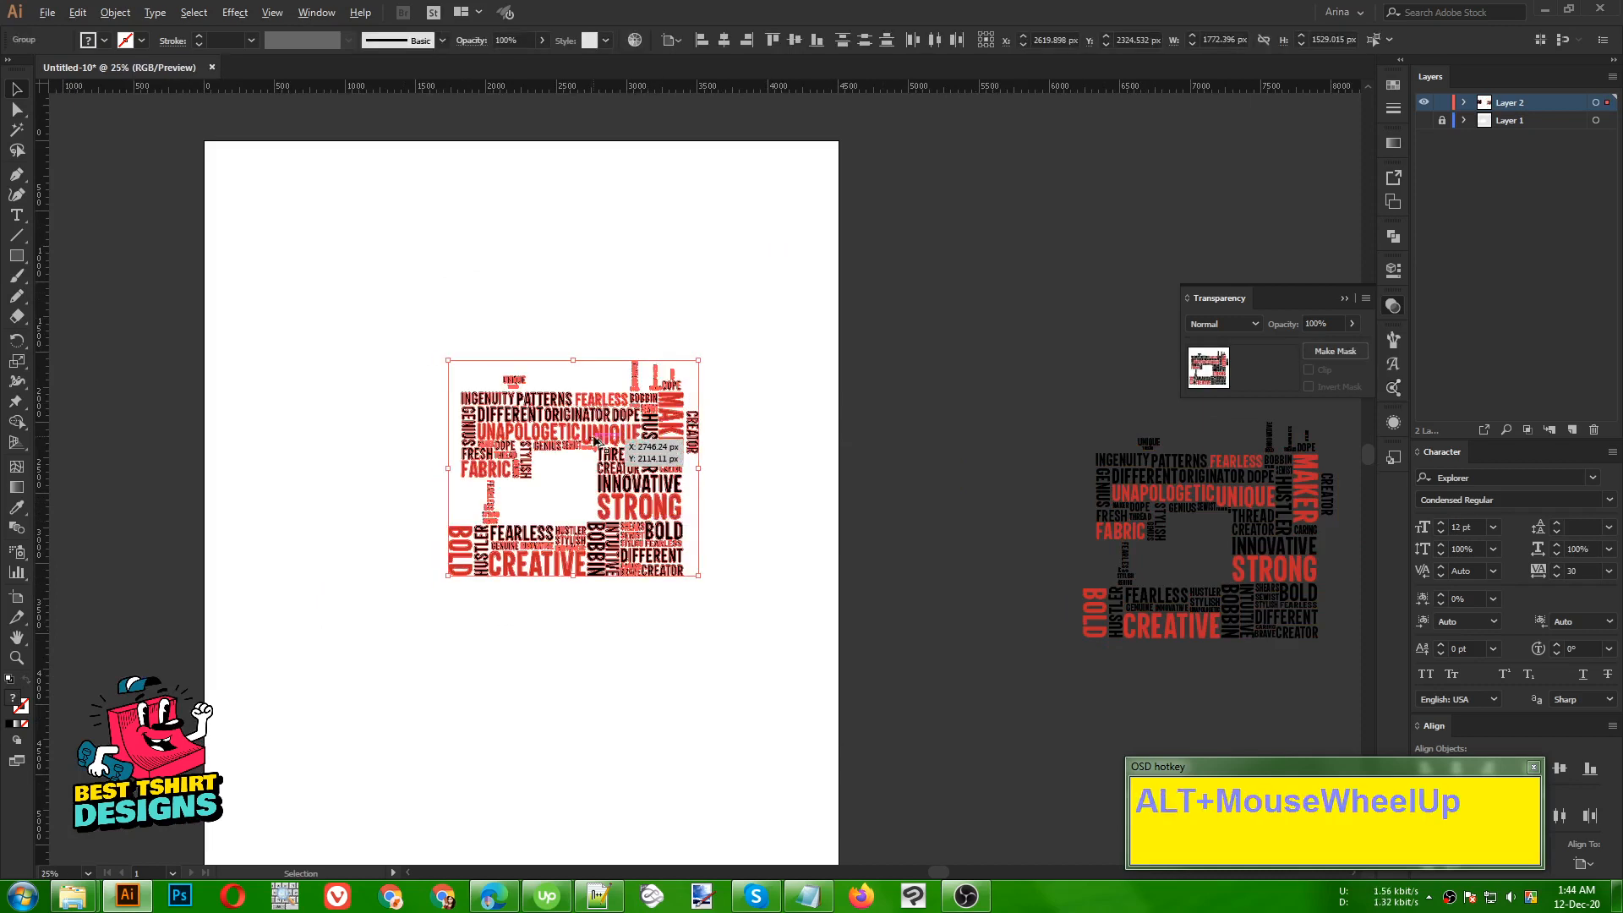
{"action": "left_click", "coordinate": [511, 530]}
- Group all the outlined words of the sewing machine design on the artboard
{"action": "scroll", "coordinate": [510, 535], "scroll_direction": "down", "scroll_amount": 1, "text": "alt"}
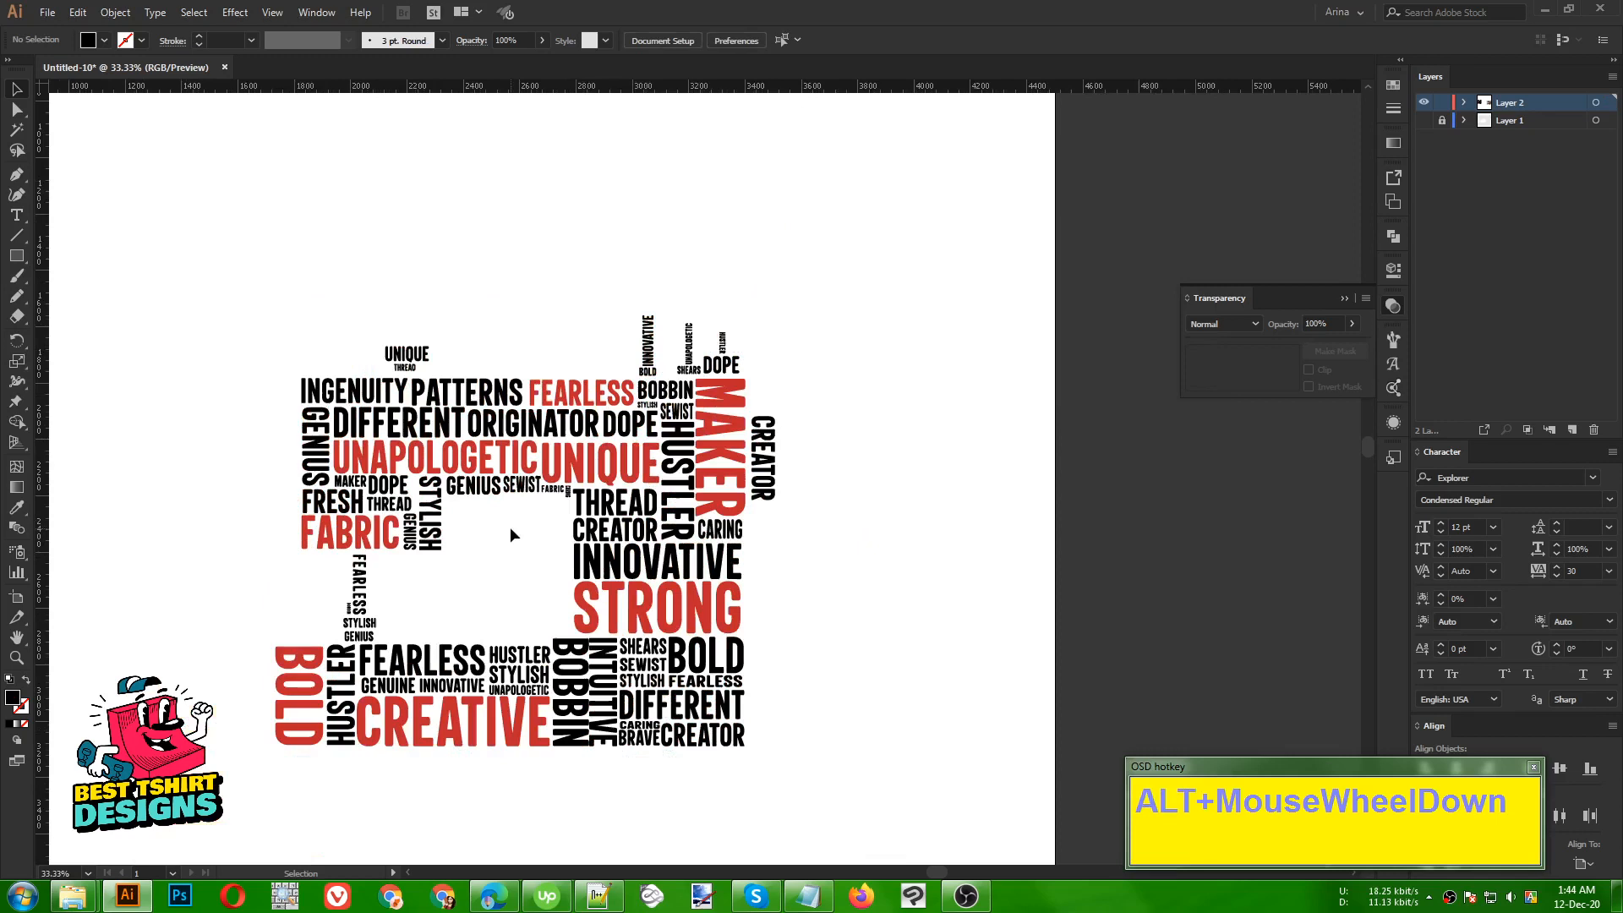
{"action": "scroll", "coordinate": [521, 514], "scroll_direction": "down", "scroll_amount": 2}
{"action": "left_click_drag", "start_coordinate": [556, 490], "coordinate": [843, 753]}
{"action": "key", "text": "ctrl+g"}
{"action": "left_click", "coordinate": [933, 625]}
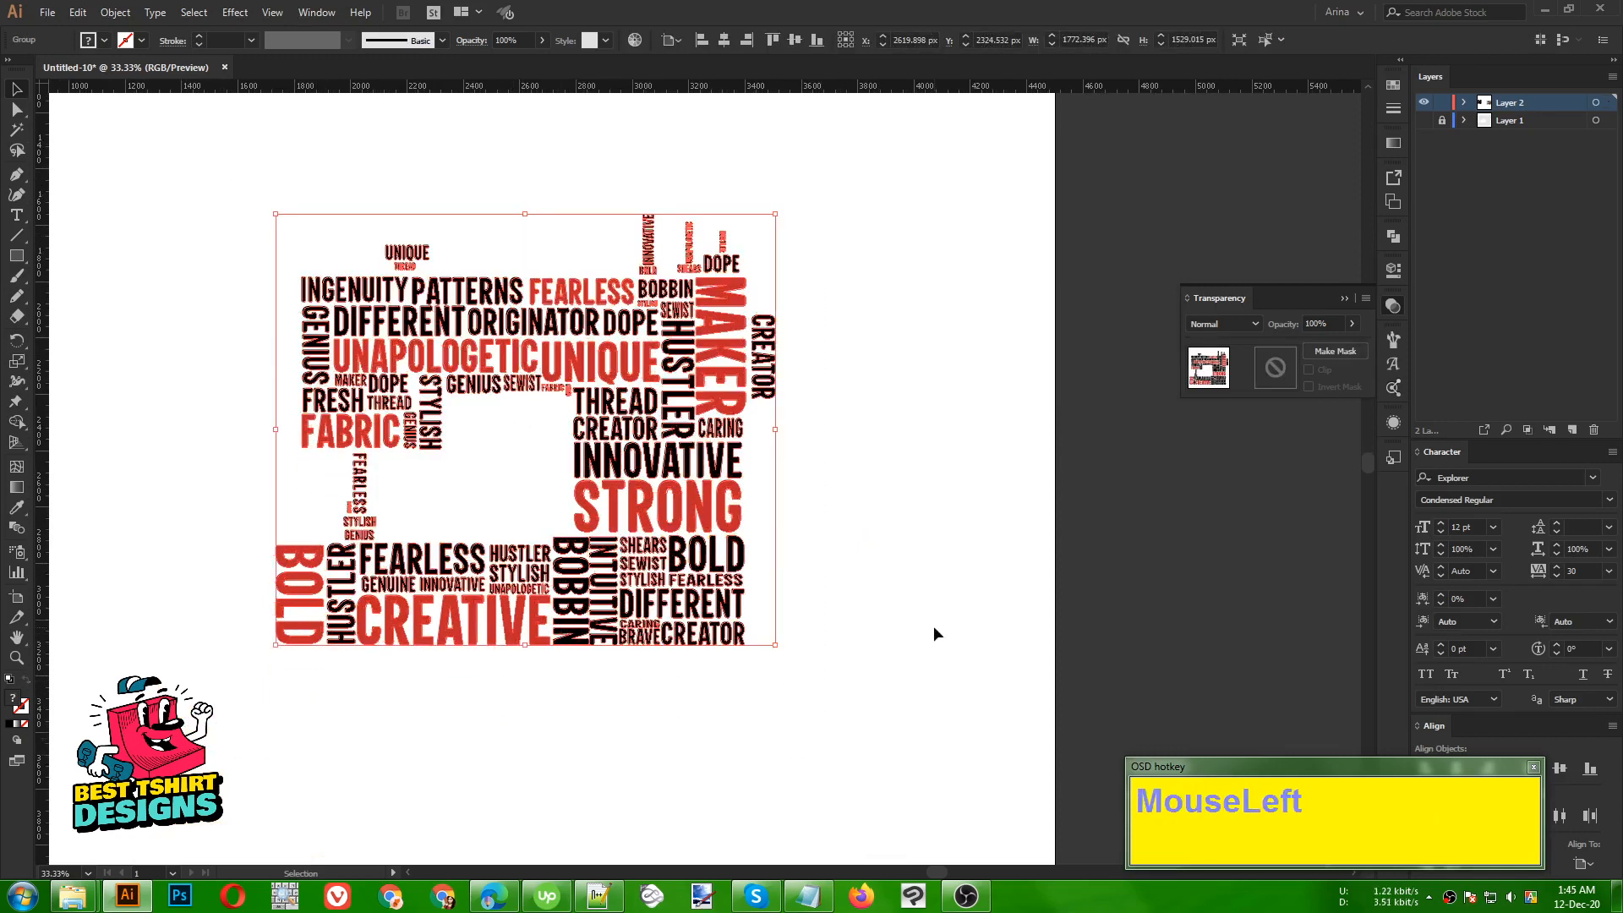
- Look over the grouped sewing machine design and check that it selects as one object
{"action": "scroll", "coordinate": [403, 364], "scroll_direction": "up", "scroll_amount": 1}
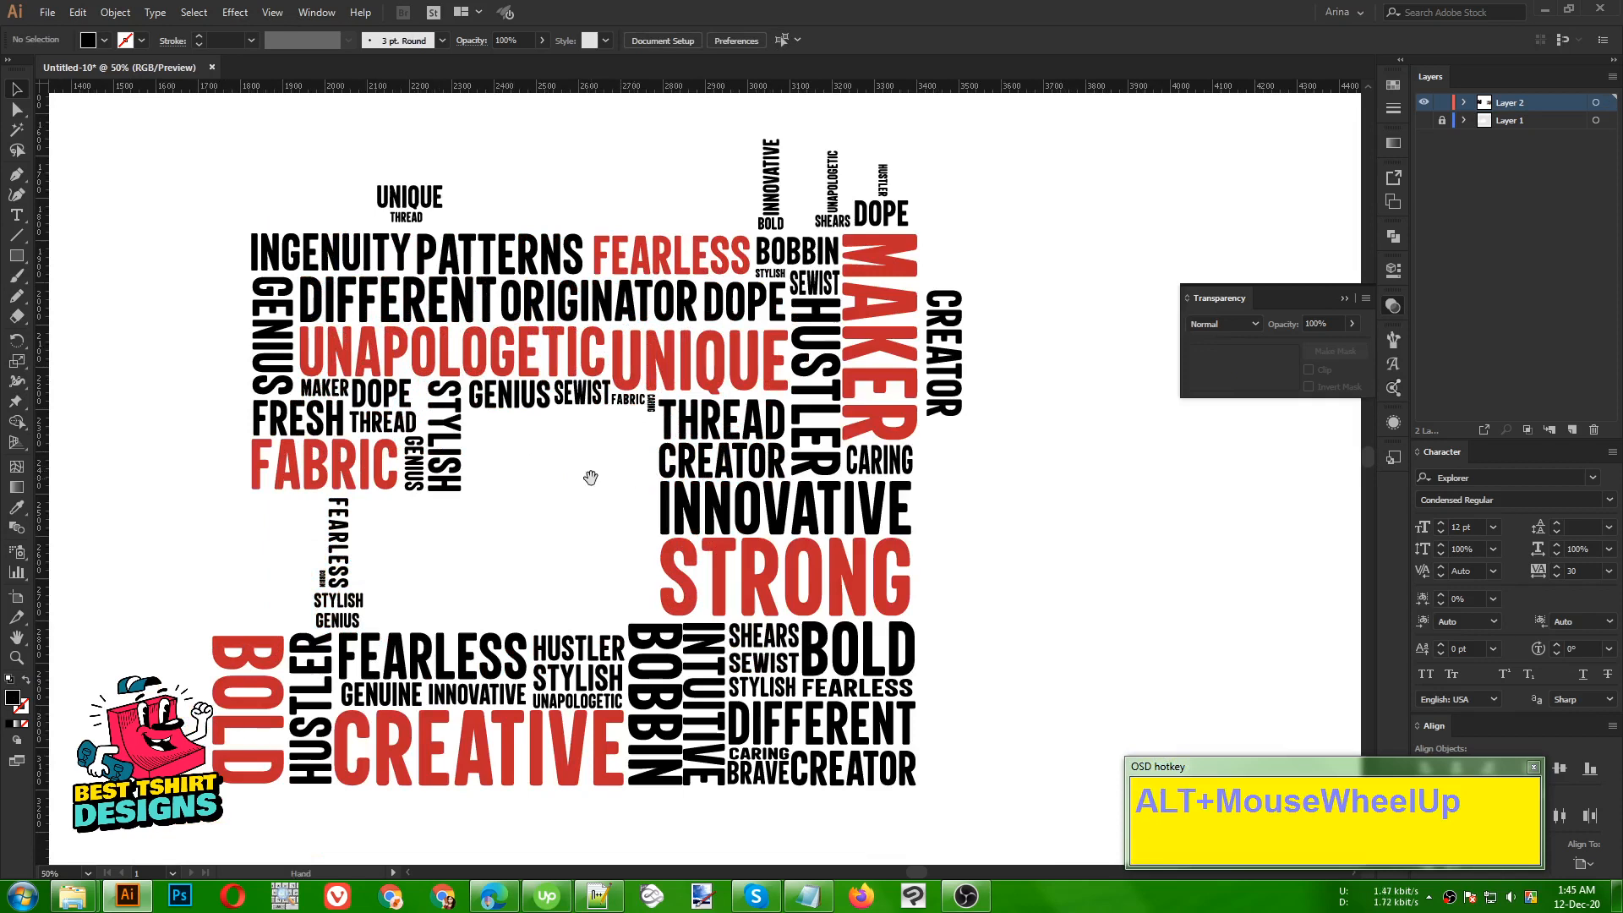
{"action": "left_click_drag", "start_coordinate": [589, 481], "coordinate": [836, 484]}
{"action": "scroll", "coordinate": [716, 482], "scroll_direction": "down", "scroll_amount": 1, "text": "alt"}
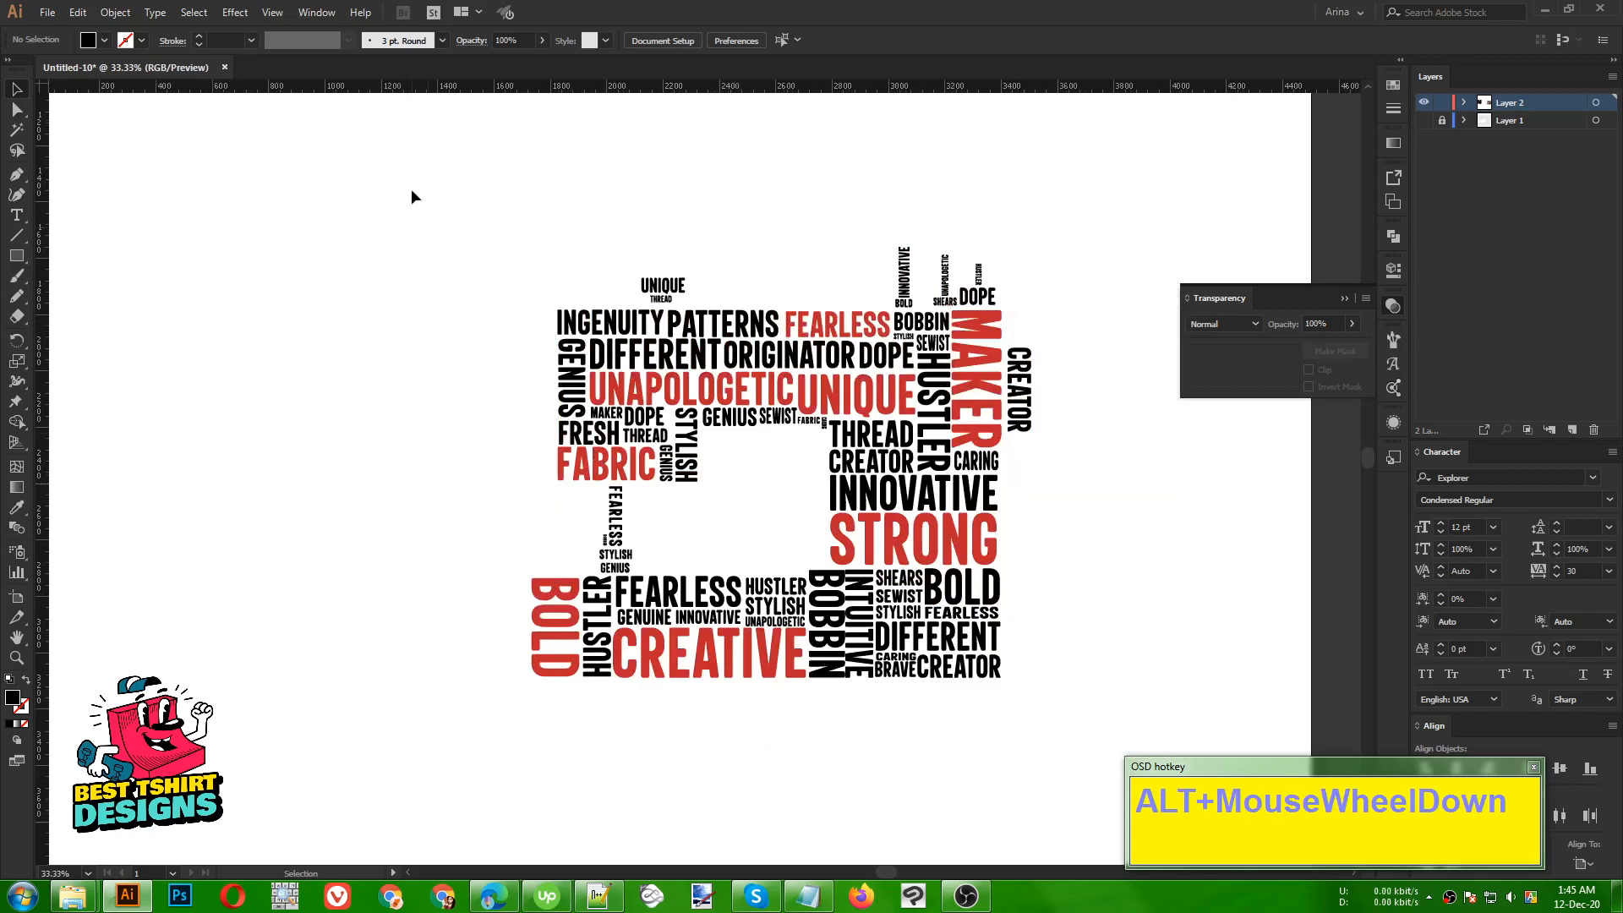
{"action": "left_click_drag", "start_coordinate": [412, 190], "coordinate": [1084, 761]}
{"action": "scroll", "coordinate": [912, 549], "scroll_direction": "up", "scroll_amount": 1, "text": "alt"}
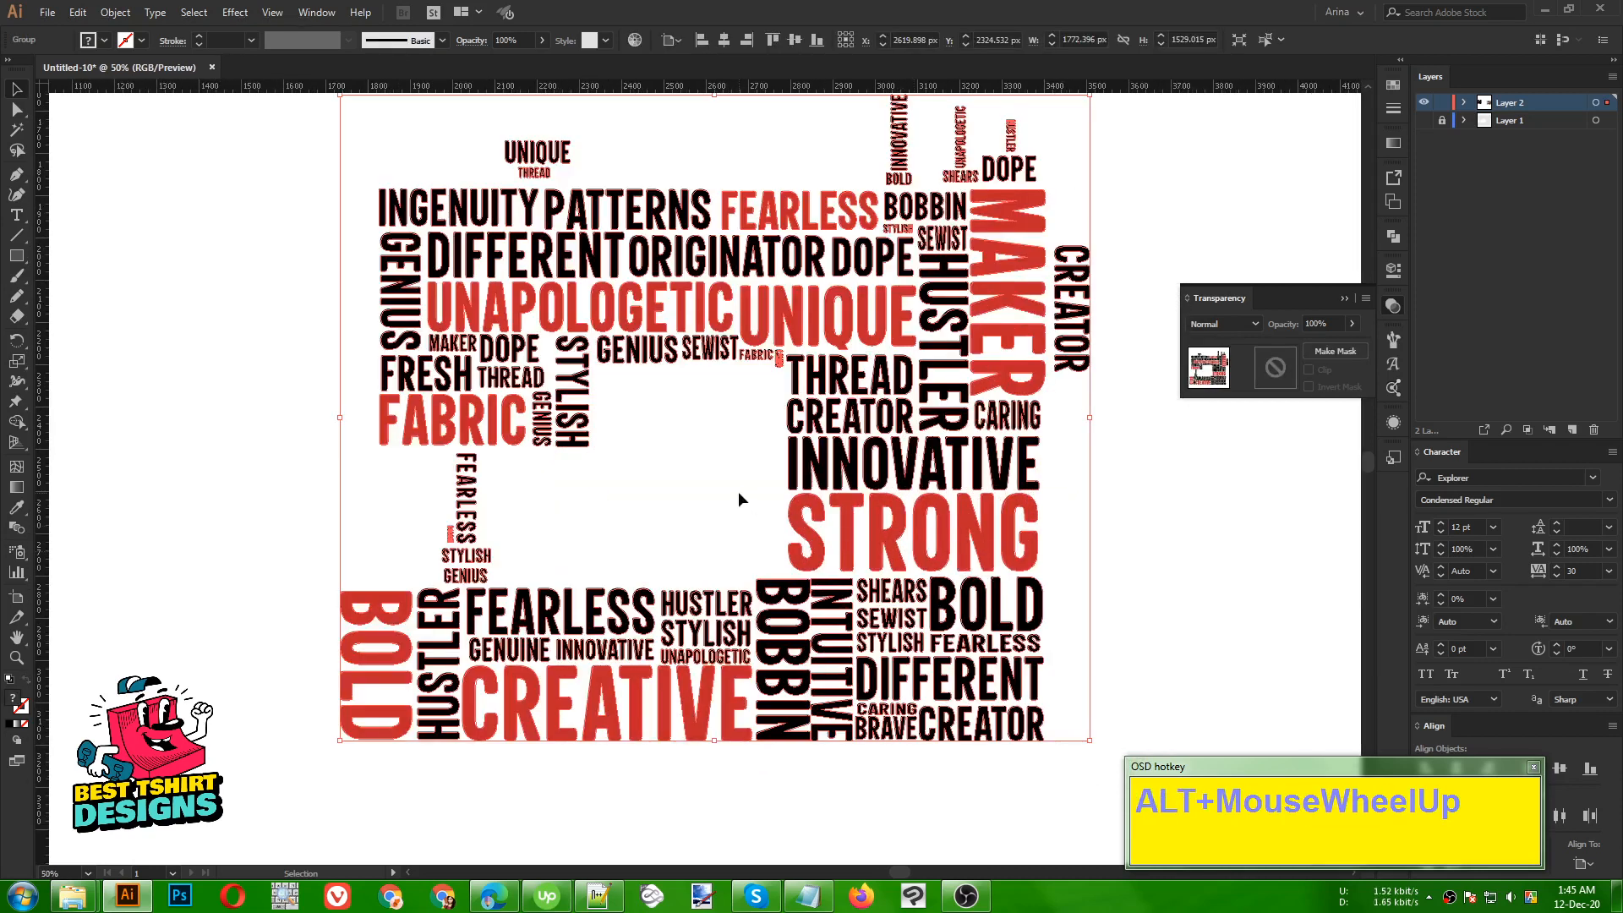
{"action": "left_click_drag", "start_coordinate": [741, 497], "coordinate": [816, 526]}
{"action": "left_click", "coordinate": [787, 483]}
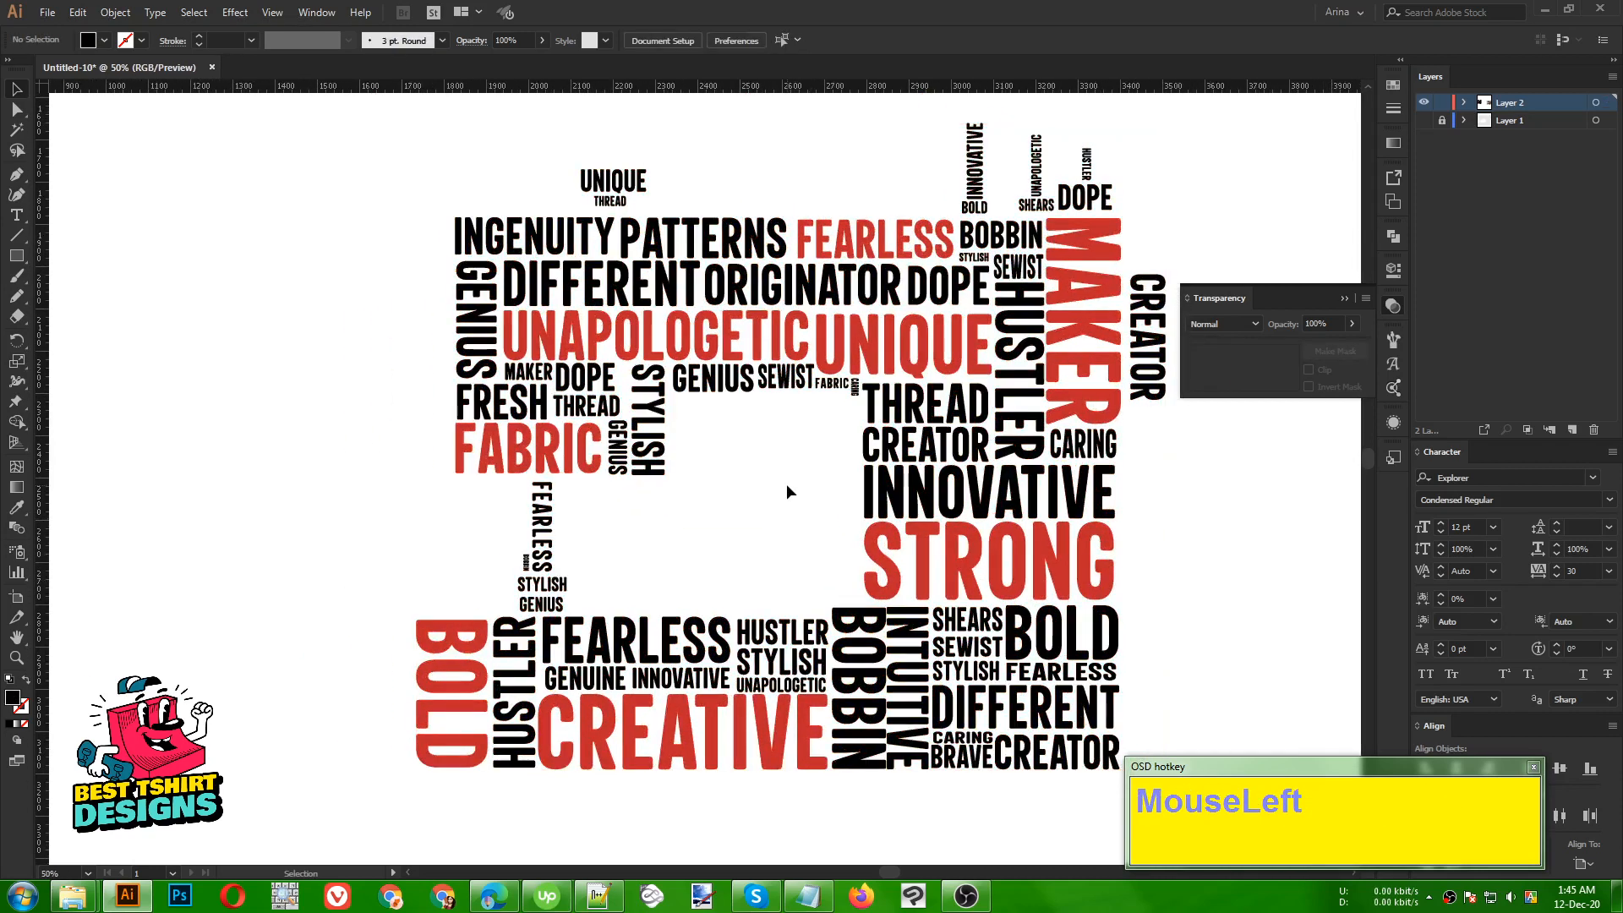
- Collapse the floating Transparency panel to clear the view of the finished design, leaving nothing selected
{"action": "left_click", "coordinate": [1396, 306]}
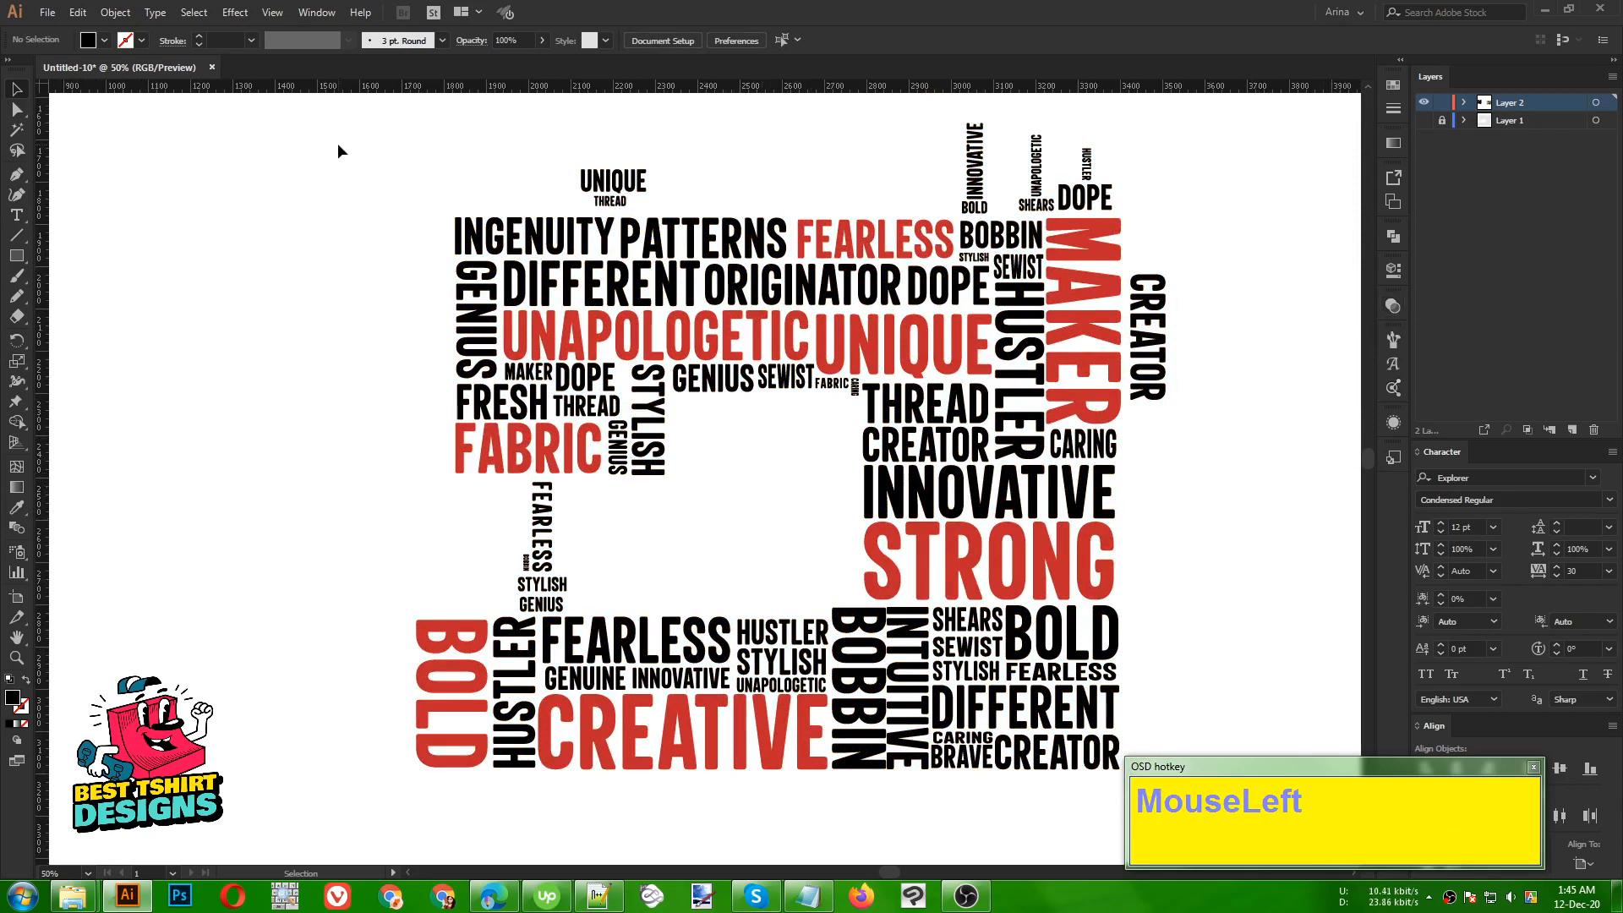
{"action": "left_click_drag", "start_coordinate": [337, 150], "coordinate": [1213, 644]}
{"action": "left_click", "coordinate": [1213, 645]}
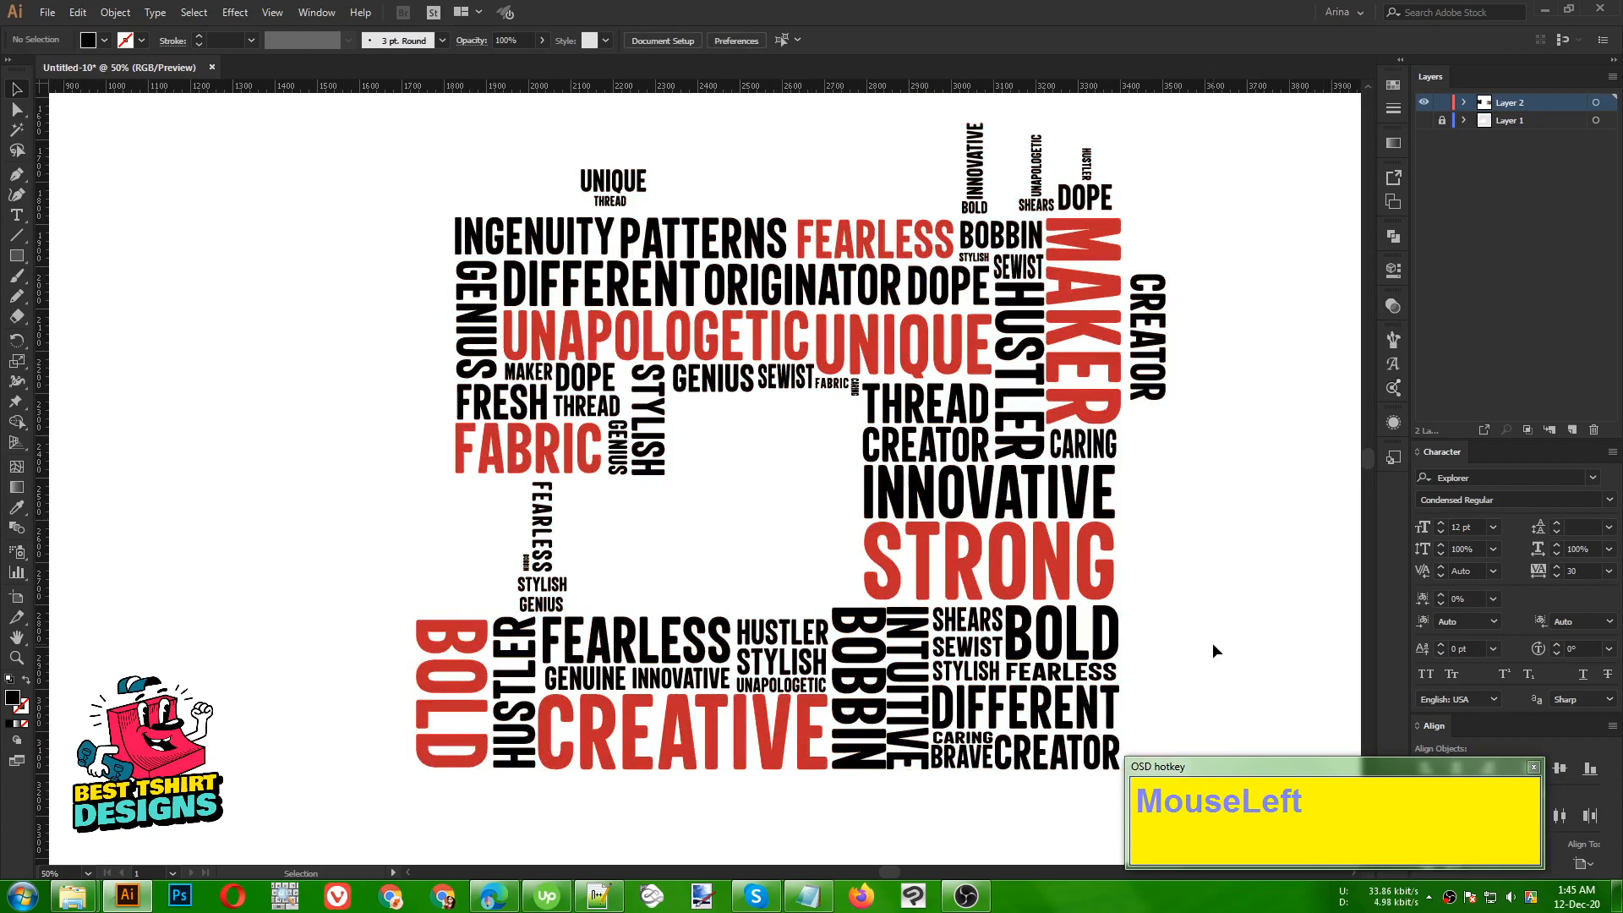